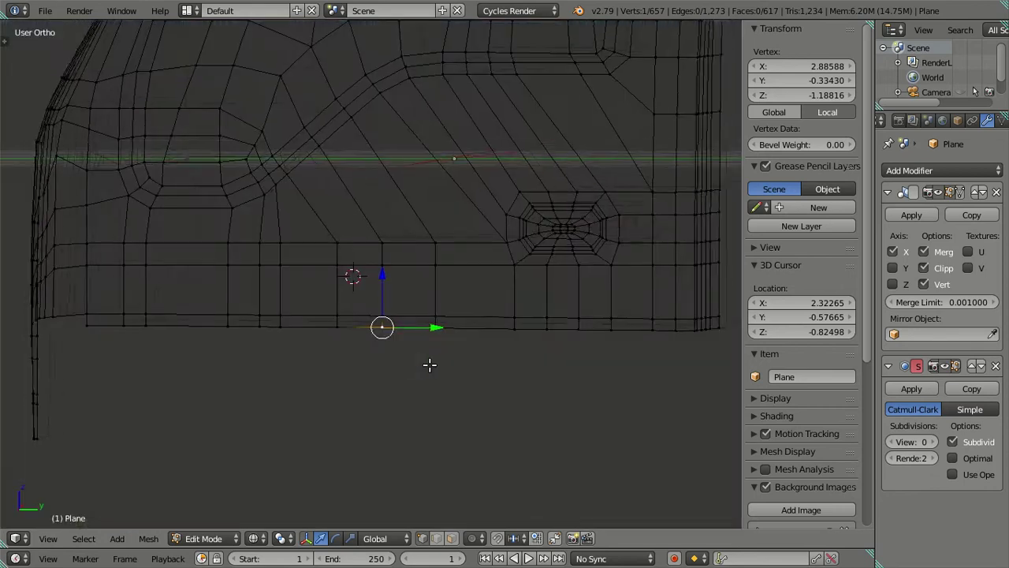
# Select the cab's bottom edge loop and nudge it slightly along X in Front view.
pyautogui.moveTo(428, 360)
pyautogui.mouseDown(button='middle')
pyautogui.moveTo(349, 372)
pyautogui.moveTo(343, 386)
pyautogui.moveTo(436, 410)
pyautogui.moveTo(414, 431)
pyautogui.moveTo(388, 426)
pyautogui.moveTo(397, 401)
pyautogui.mouseUp(button='middle')
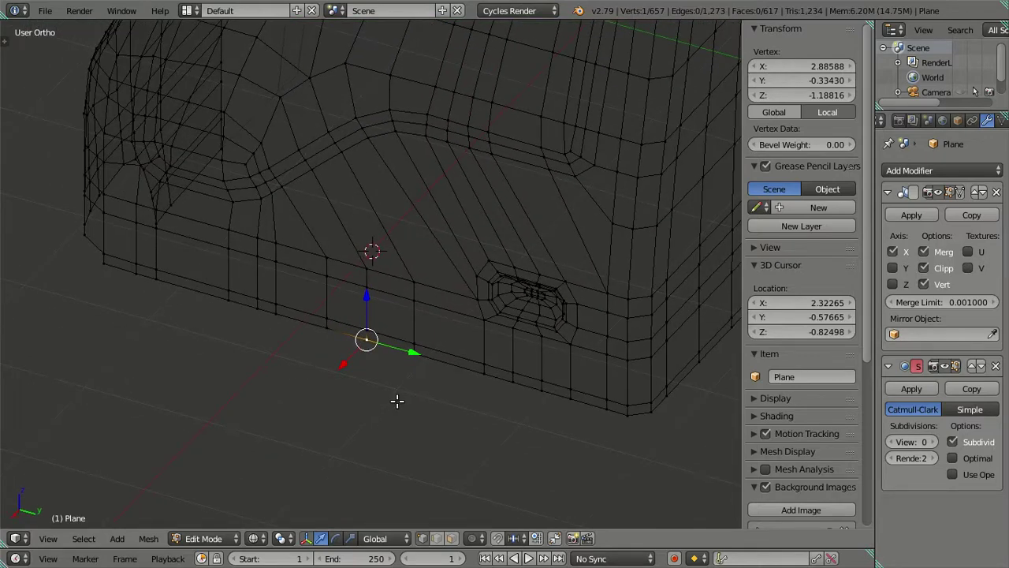
pyautogui.press('KP_3')
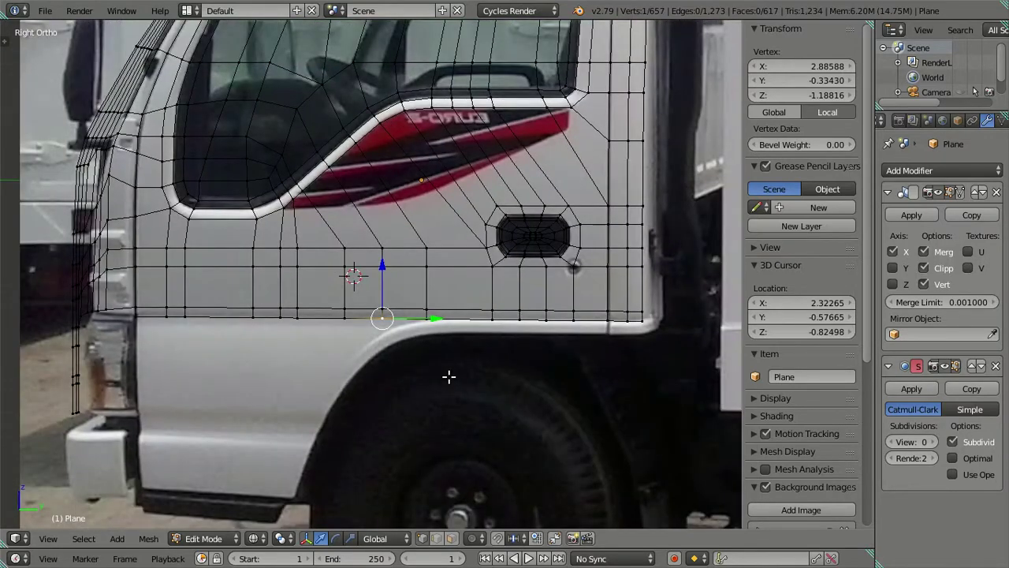
pyautogui.moveTo(450, 373)
pyautogui.mouseDown(button='middle')
pyautogui.moveTo(421, 466)
pyautogui.moveTo(401, 423)
pyautogui.moveTo(581, 396)
pyautogui.mouseUp(button='middle')
pyautogui.rightClick(608, 377)
pyautogui.keyDown('alt'); pyautogui.rightClick(154, 301); pyautogui.keyUp('alt')
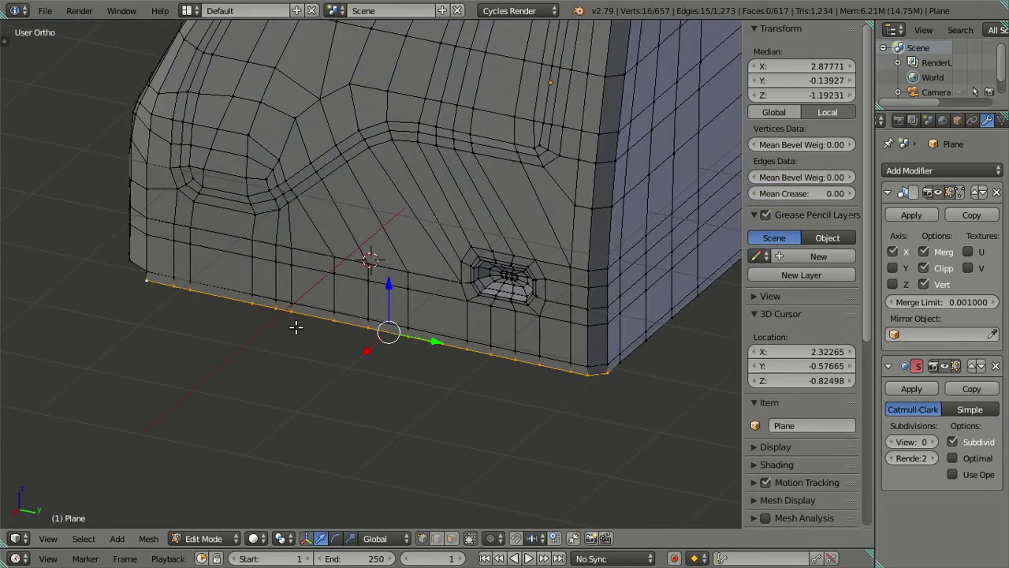
pyautogui.press('KP_1')
pyautogui.scroll(3, 508, 383)
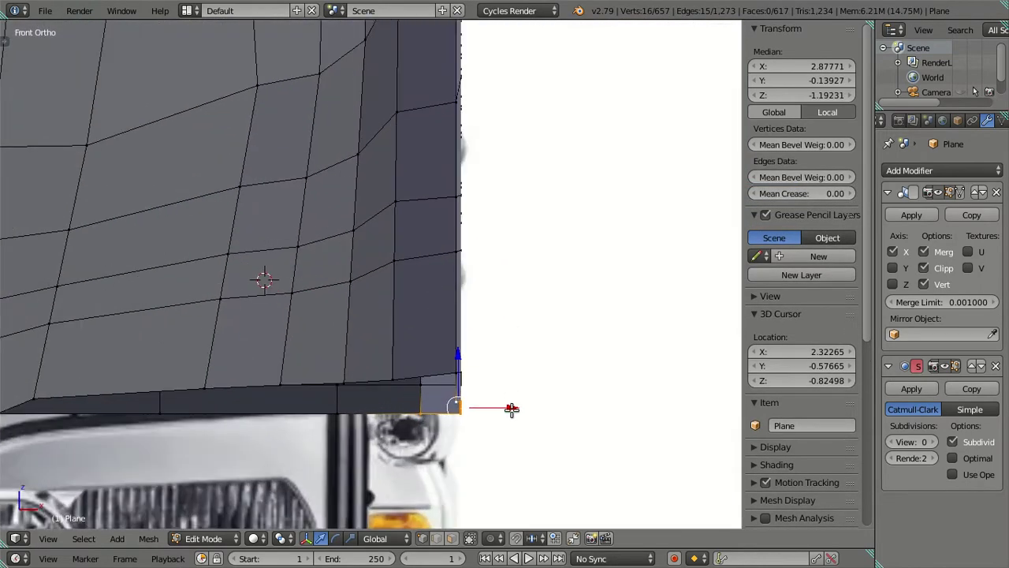
pyautogui.press('g')
pyautogui.press('x')
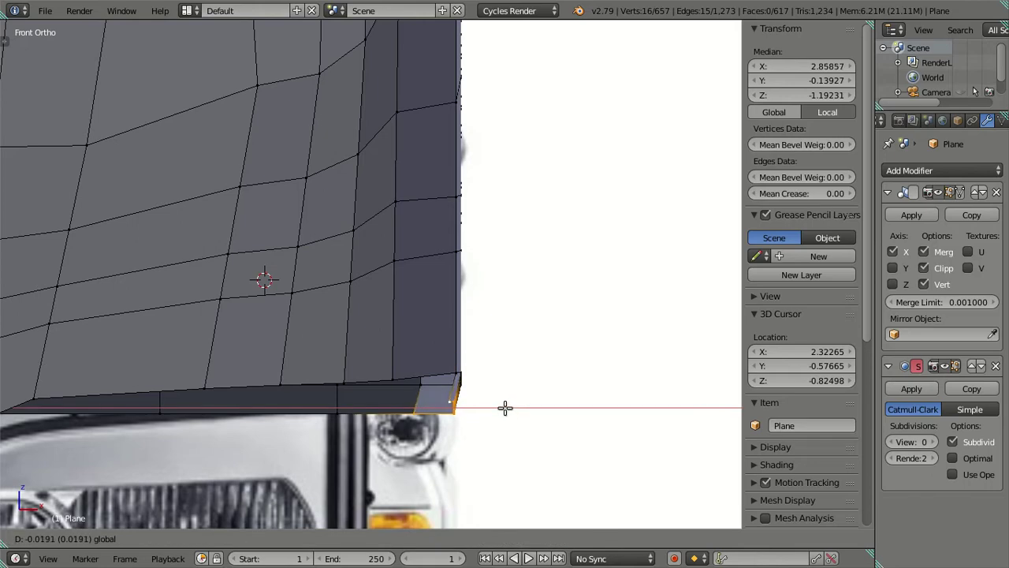
pyautogui.click(505, 407)
pyautogui.scroll(-2, 505, 401)
pyautogui.moveTo(505, 399)
pyautogui.mouseDown(button='middle')
pyautogui.moveTo(486, 387)
pyautogui.moveTo(360, 390)
pyautogui.moveTo(317, 379)
pyautogui.mouseUp(button='middle')
# Deselect all and view the cab from the right side in solid shading.
pyautogui.press('a')
pyautogui.scroll(-2, 331, 375)
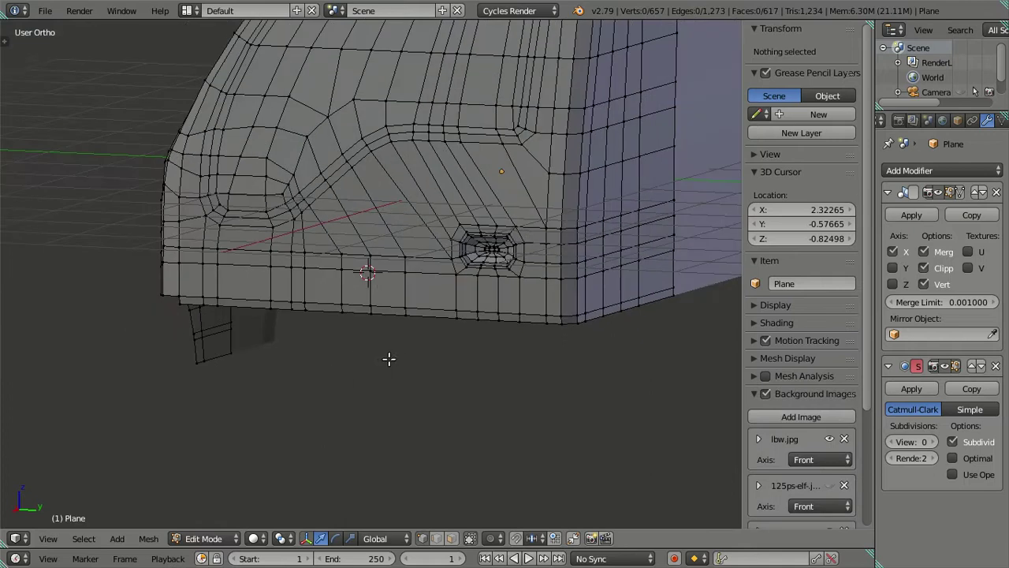
pyautogui.moveTo(387, 356); pyautogui.dragTo(445, 330, button='middle')
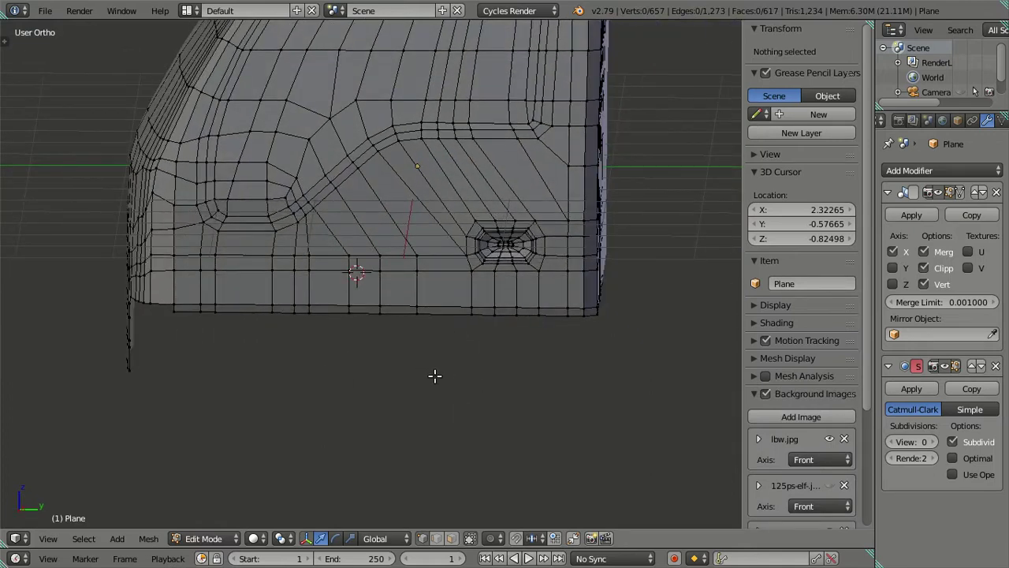
pyautogui.press('KP_3')
pyautogui.scroll(-2, 455, 394)
pyautogui.scroll(3, 456, 358)
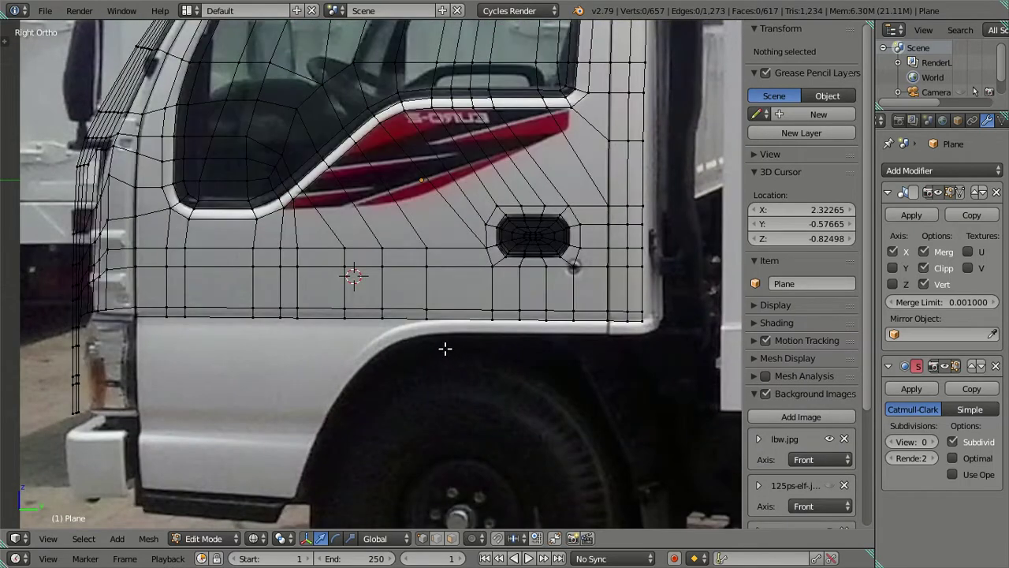
pyautogui.press('z')
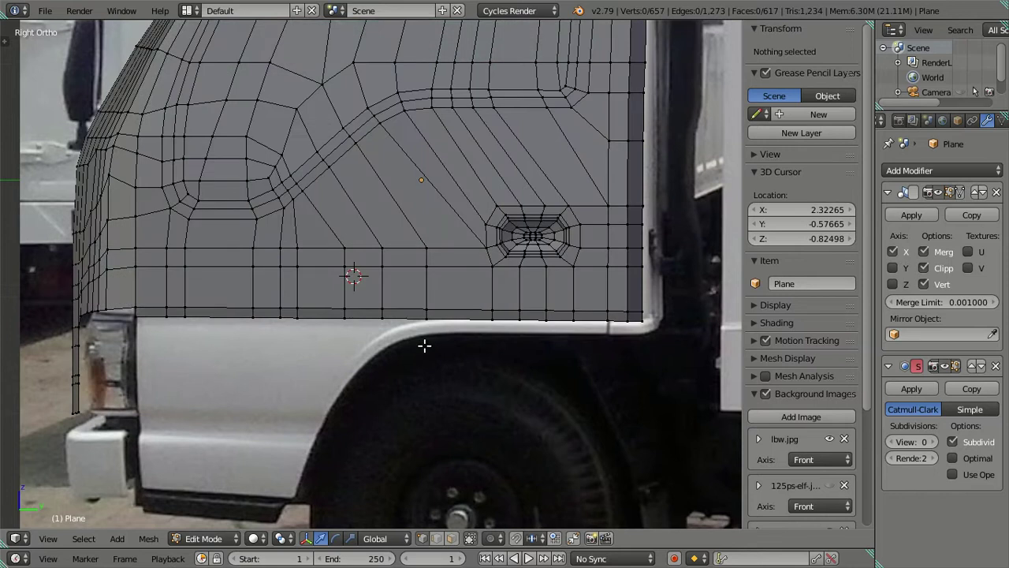
# Select the bottom edge from the front-most vertex back to the wheel arch.
pyautogui.keyDown('alt'); pyautogui.rightClick(425, 345); pyautogui.keyUp('alt')
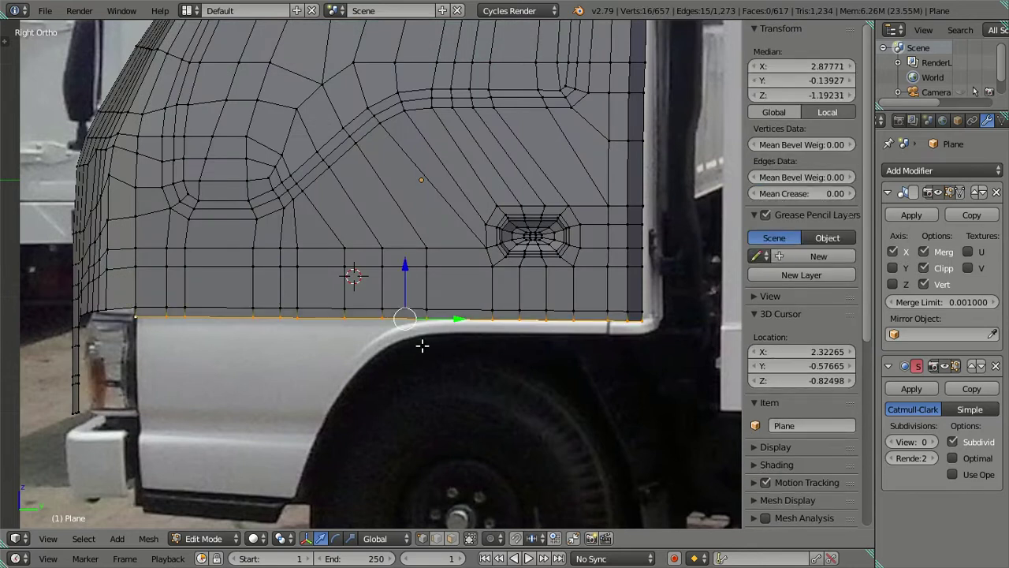
pyautogui.press('a')
pyautogui.rightClick(135, 317)
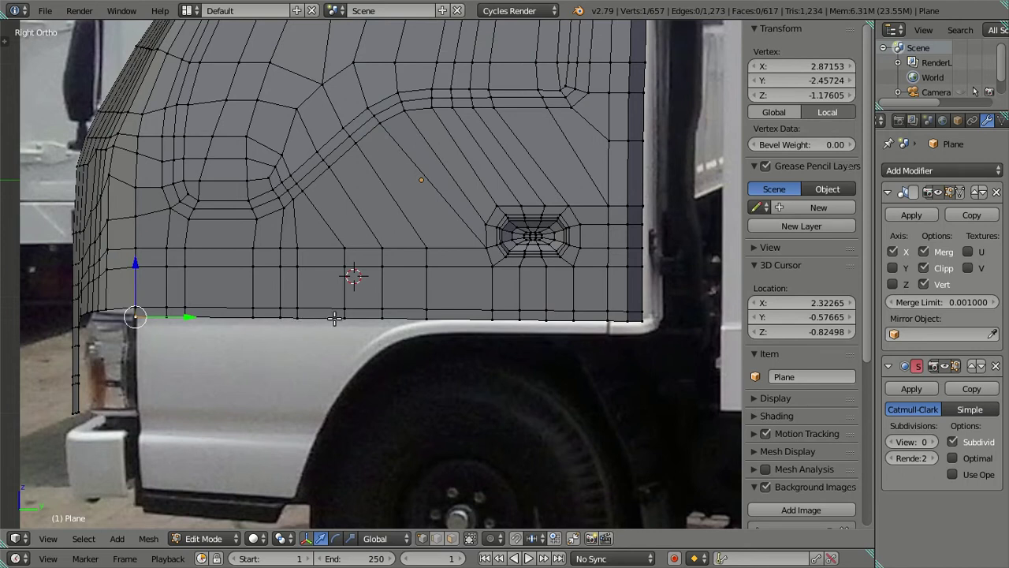
pyautogui.keyDown('ctrl'); pyautogui.rightClick(337, 318); pyautogui.keyUp('ctrl')
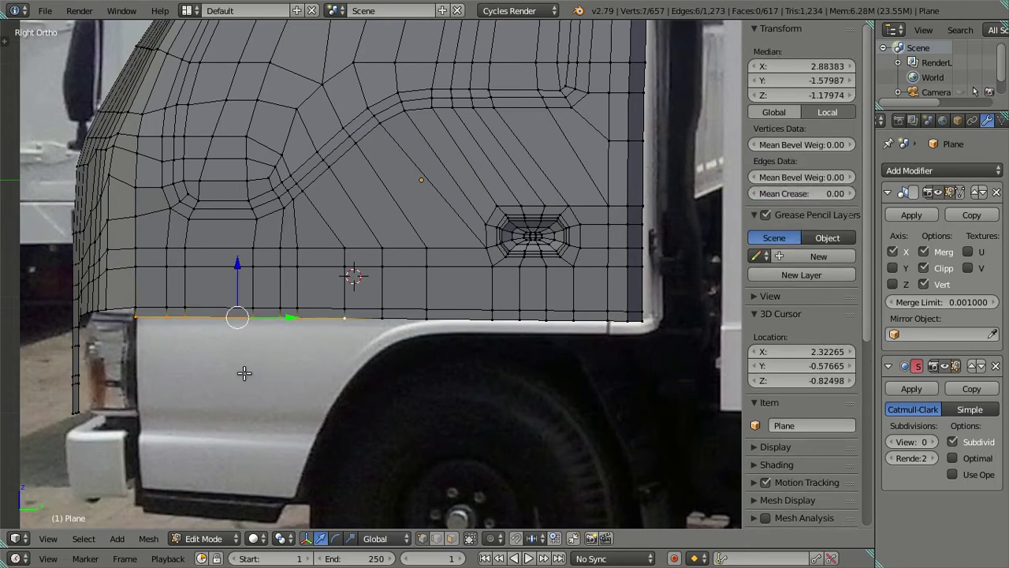
# Extrude that edge about 0.72 units down along Z, then deselect and show wireframe.
pyautogui.press('e')
pyautogui.press('Escape')
pyautogui.press('e')
pyautogui.press('z')
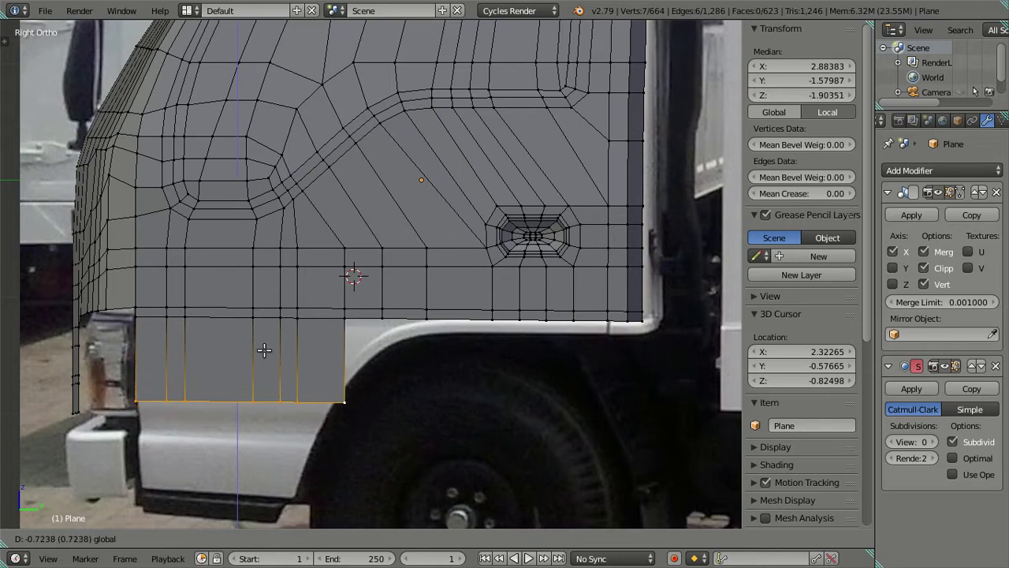
pyautogui.click(266, 352)
pyautogui.press('a')
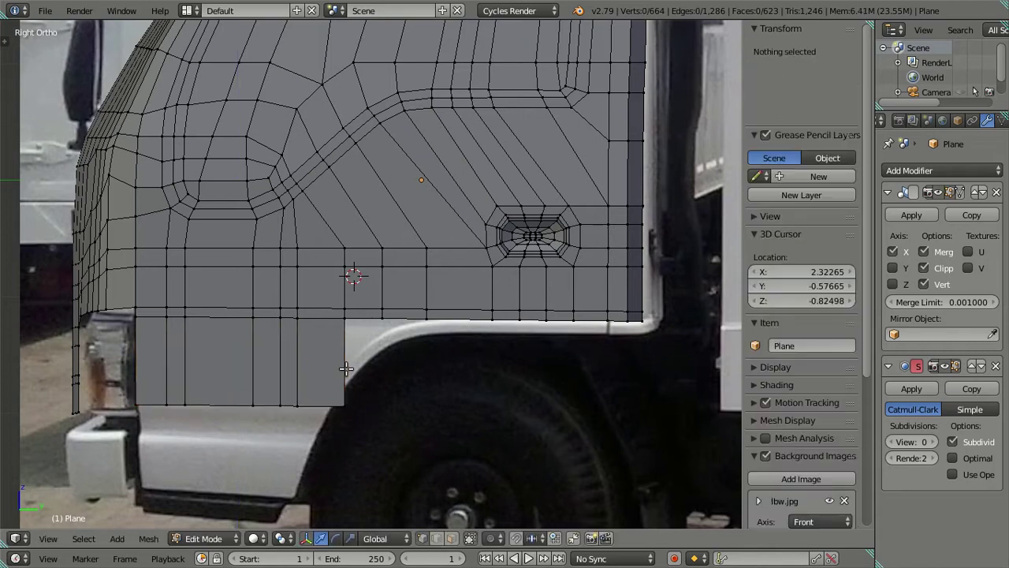
pyautogui.press('z')
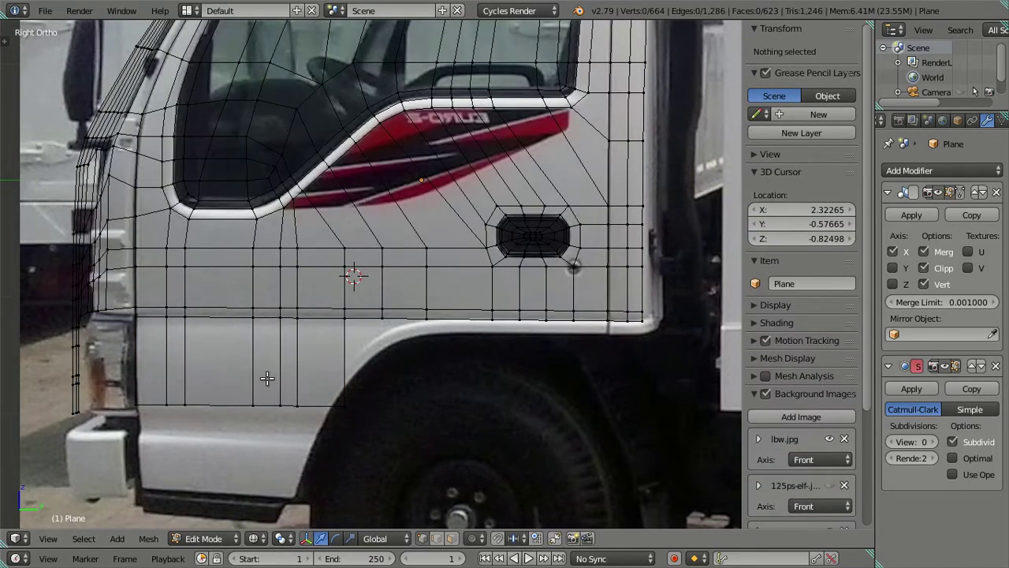
# Raise the panel's bottom edge back to the sill line and pull a new row below it.
pyautogui.keyDown('alt'); pyautogui.rightClick(294, 404); pyautogui.keyUp('alt')
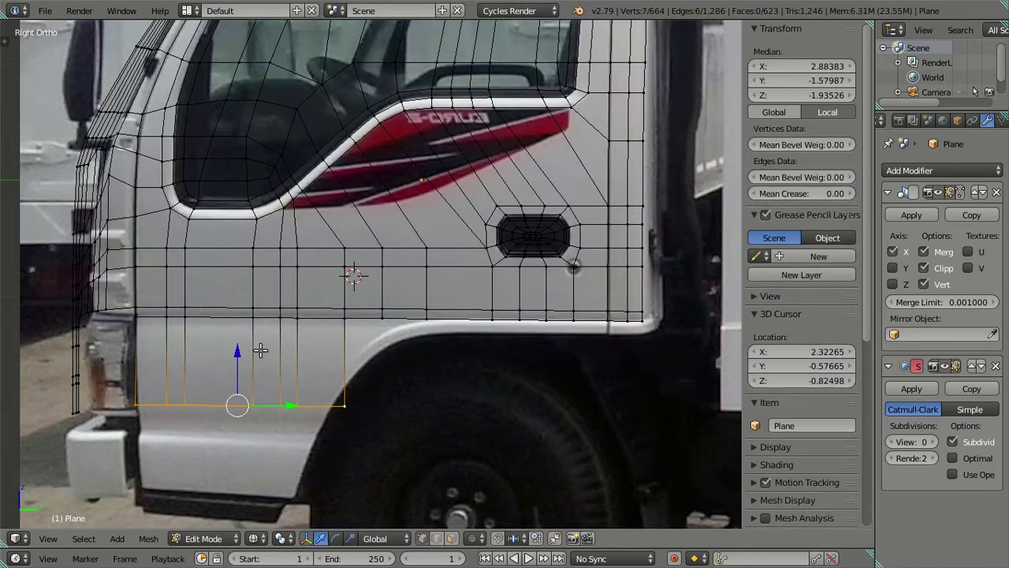
pyautogui.moveTo(239, 352); pyautogui.dragTo(261, 276)
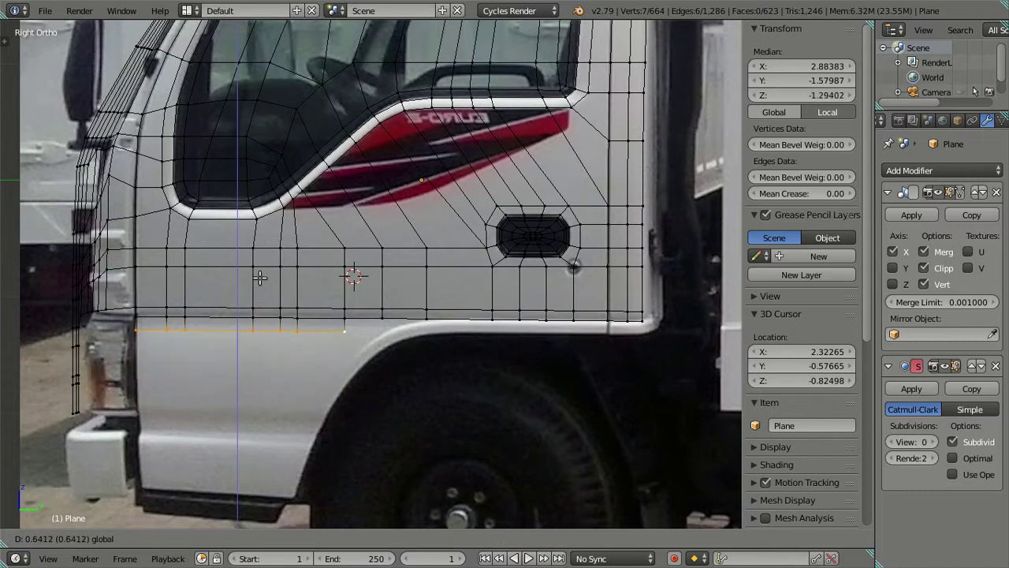
pyautogui.moveTo(260, 276); pyautogui.dragTo(280, 277)
pyautogui.click(280, 277)
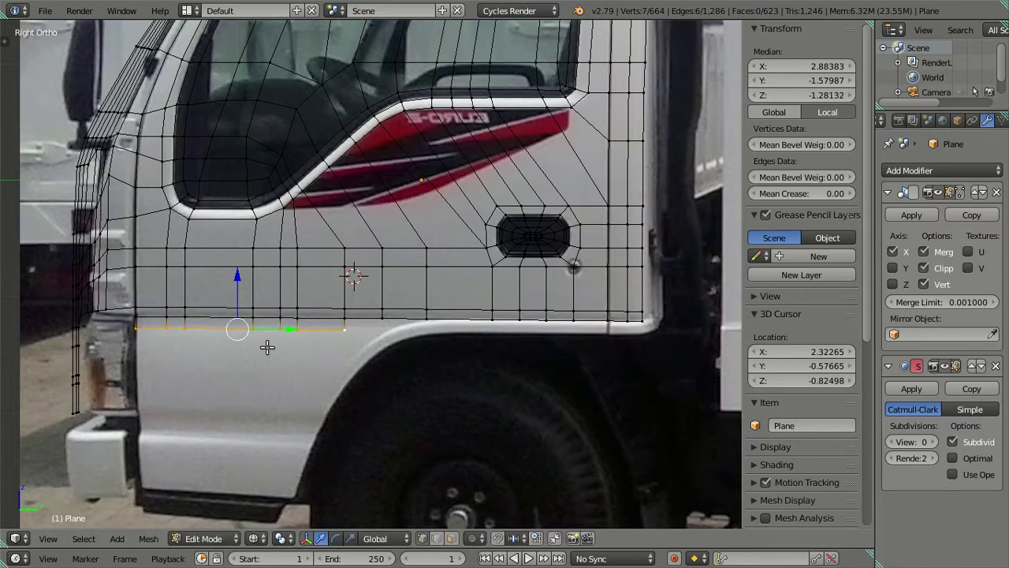
pyautogui.moveTo(241, 276); pyautogui.dragTo(247, 360)
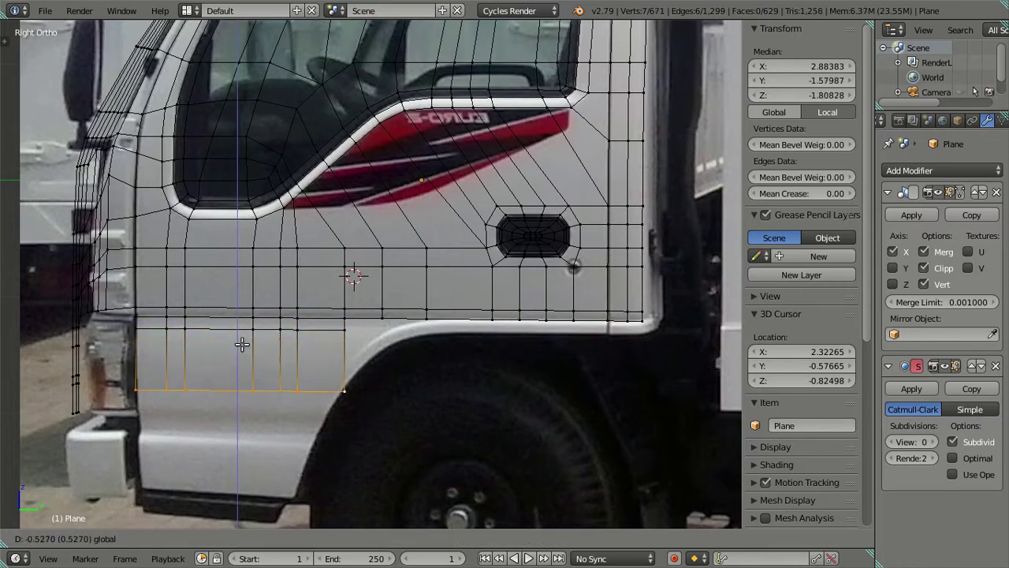
pyautogui.click(247, 359)
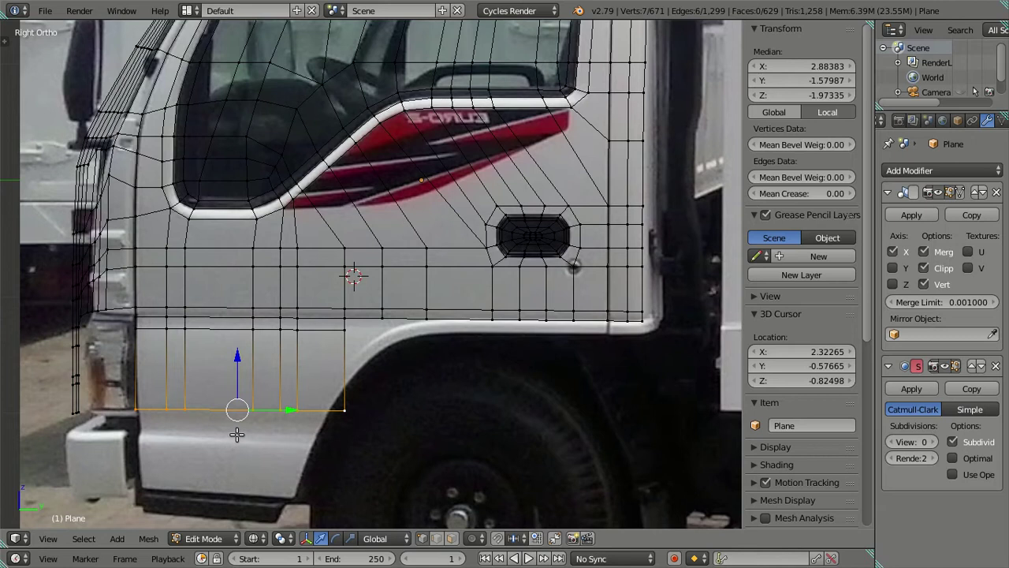
# Extrude two more rows down, bringing the bottom edge to about Z -2.14 at the door's lower edge.
pyautogui.press('e')
pyautogui.press('Escape')
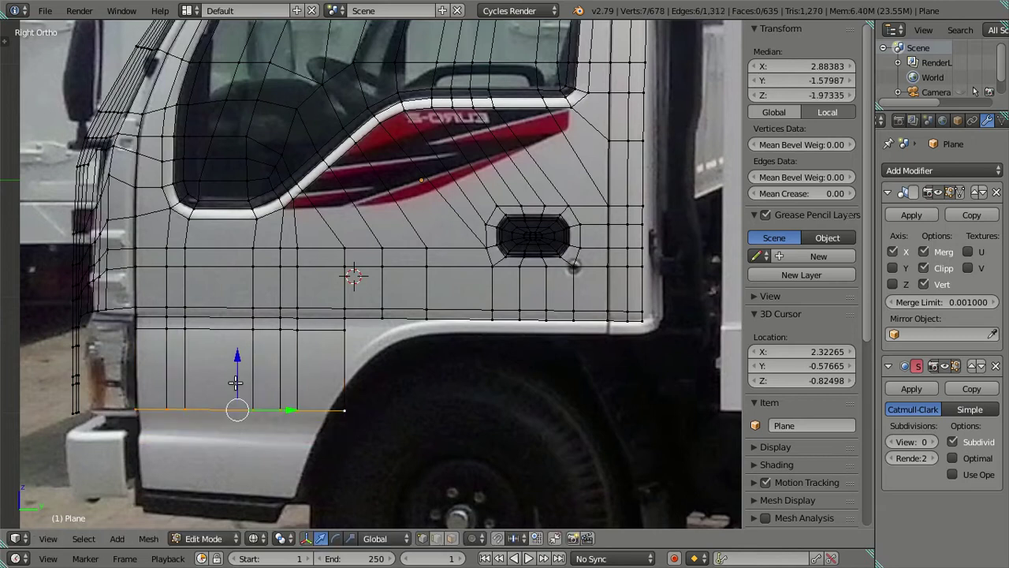
pyautogui.press('g')
pyautogui.press('z')
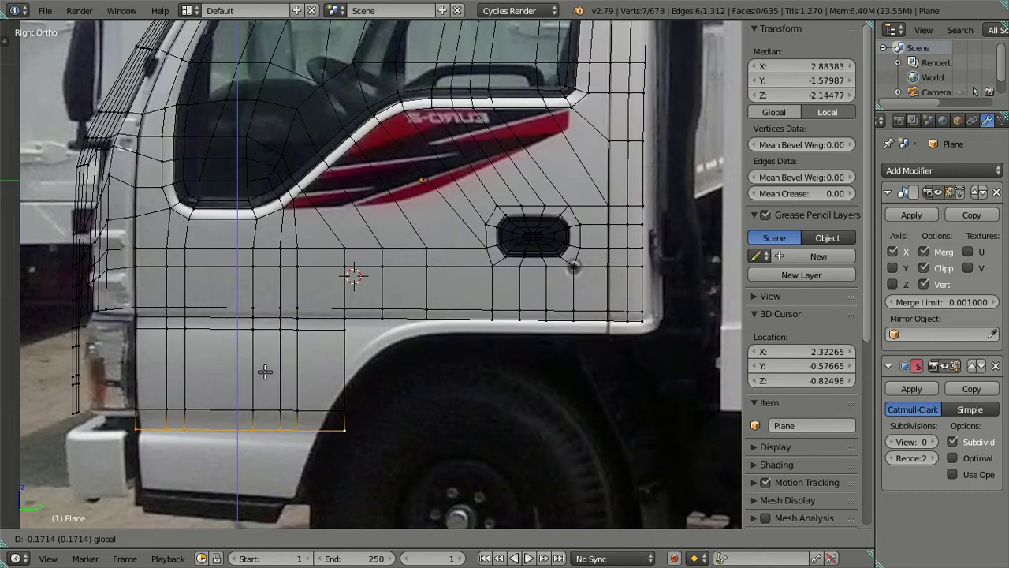
pyautogui.click(265, 372)
pyautogui.press('e')
pyautogui.rightClick(240, 378)
pyautogui.press('g')
pyautogui.press('z')
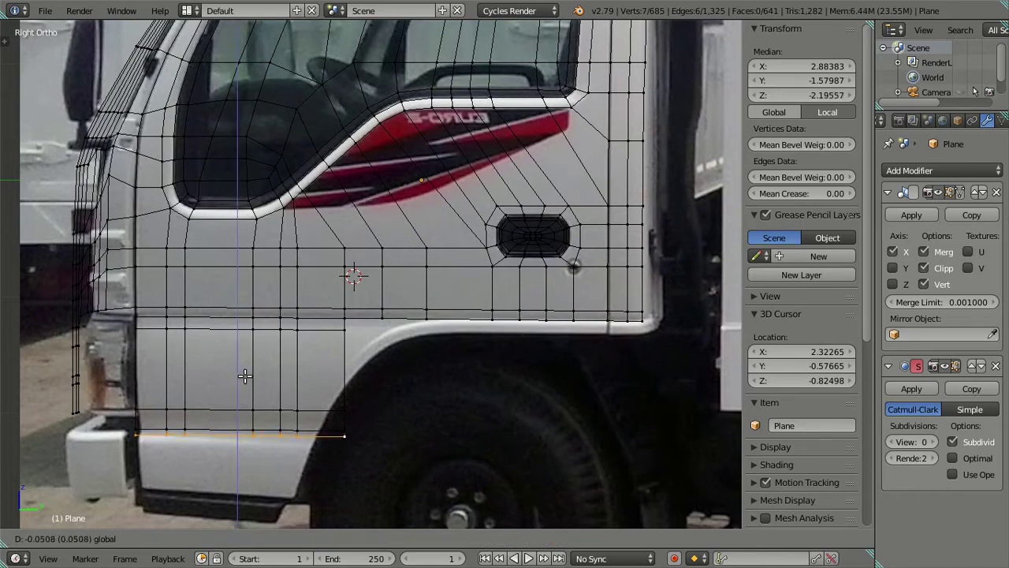
pyautogui.click(248, 377)
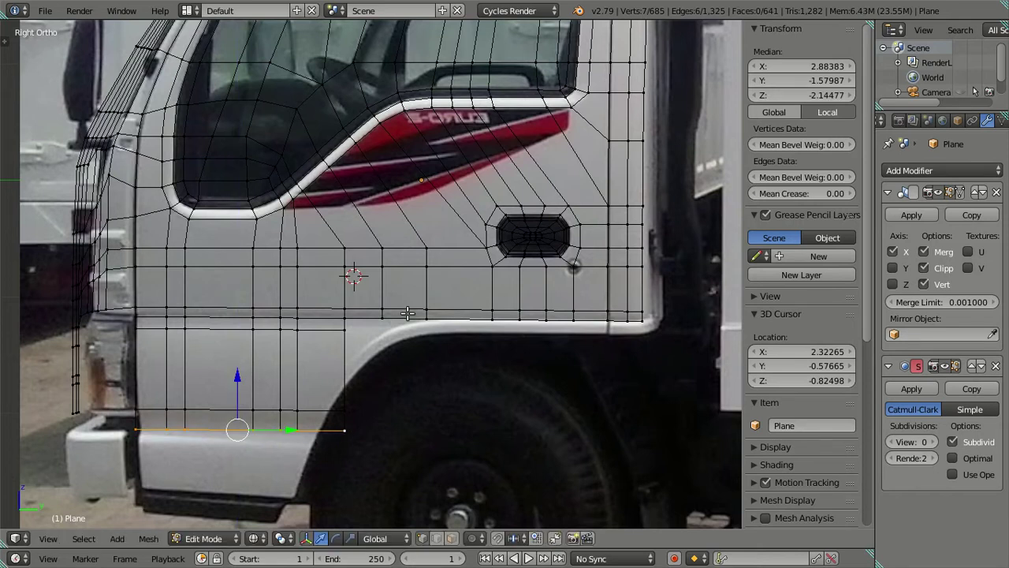
# Frame the cab's lower side and wheel arch, and lower the bottom edge slightly along Z.
pyautogui.scroll(-10, 439, 339)
pyautogui.scroll(1, 463, 356)
pyautogui.scroll(4, 463, 356)
pyautogui.scroll(3, 462, 355)
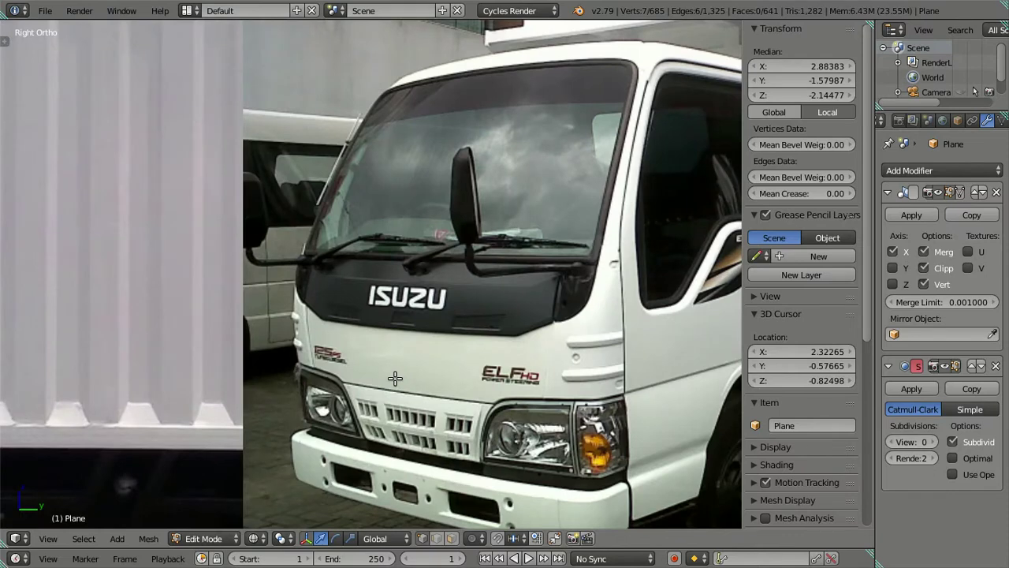
pyautogui.keyDown('shift'); pyautogui.moveTo(478, 384); pyautogui.dragTo(445, 320, button='middle'); pyautogui.keyUp('shift')
pyautogui.scroll(-4, 387, 361)
pyautogui.scroll(-1, 386, 362)
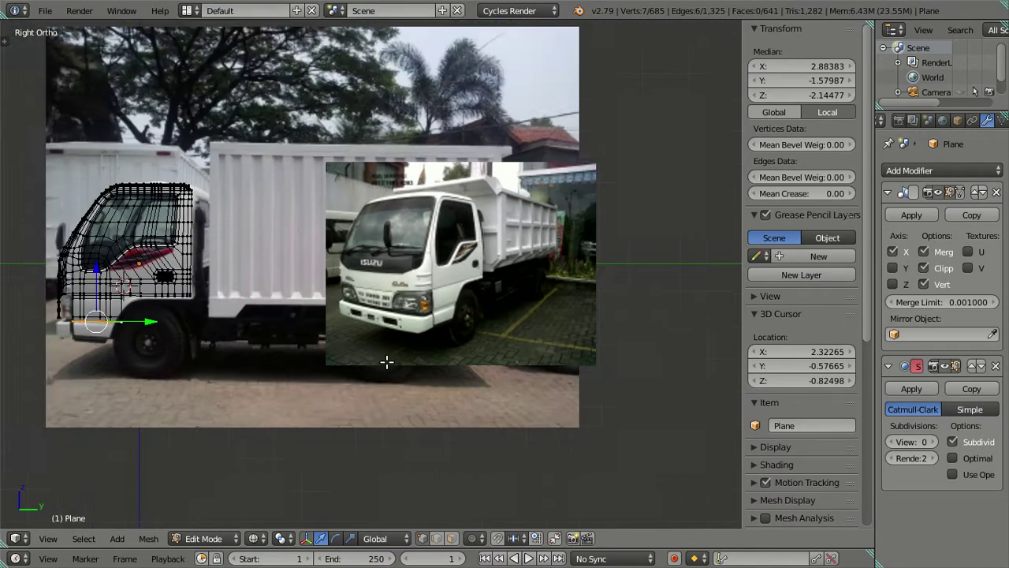
pyautogui.scroll(3, 338, 356)
pyautogui.scroll(2, 531, 345)
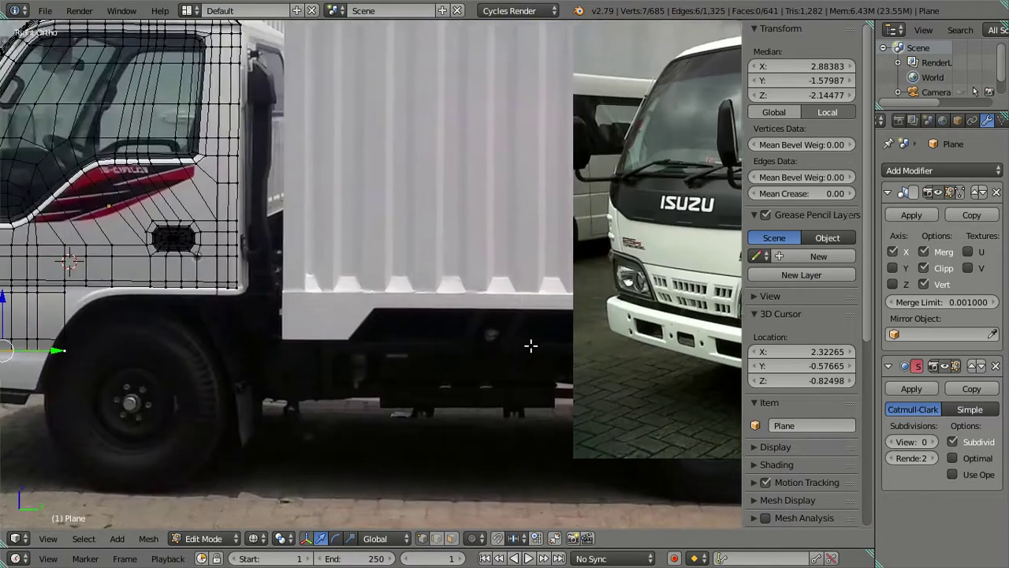
pyautogui.scroll(1, 239, 364)
pyautogui.scroll(2, 239, 364)
pyautogui.keyDown('shift'); pyautogui.moveTo(471, 336); pyautogui.dragTo(701, 297, button='middle'); pyautogui.keyUp('shift')
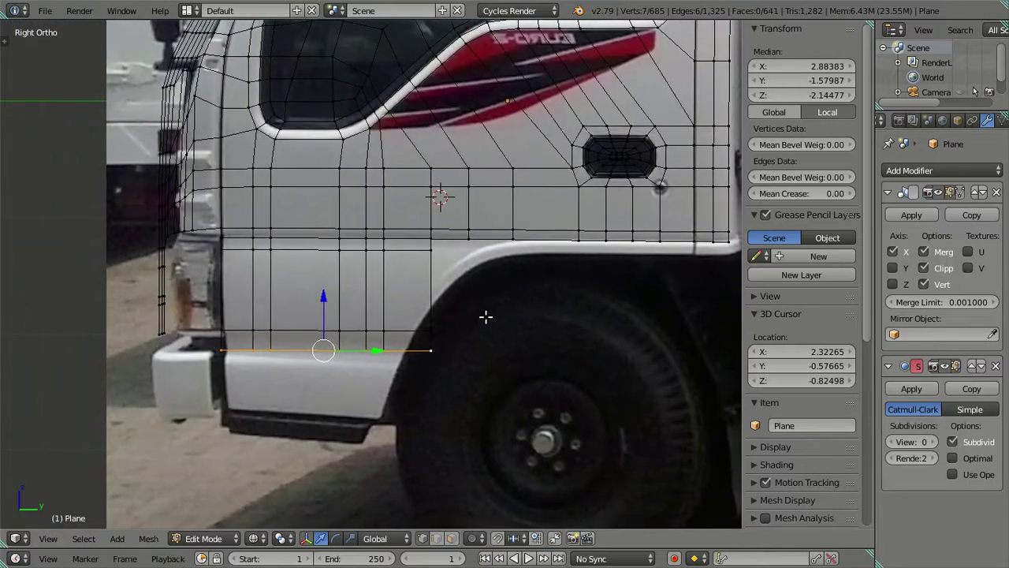
pyautogui.scroll(3, 486, 316)
pyautogui.press('g')
pyautogui.press('z')
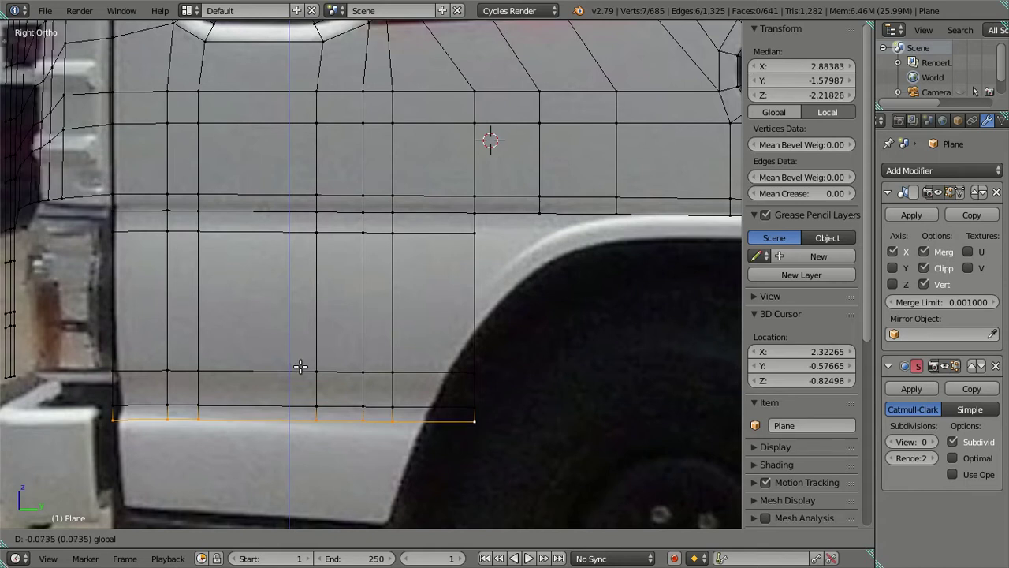
pyautogui.click(300, 366)
# Extrude the bottom edge in place and drag it down to the sill line, about Z -2.72.
pyautogui.keyDown('shift'); pyautogui.moveTo(234, 405); pyautogui.dragTo(322, 333, button='middle'); pyautogui.keyUp('shift')
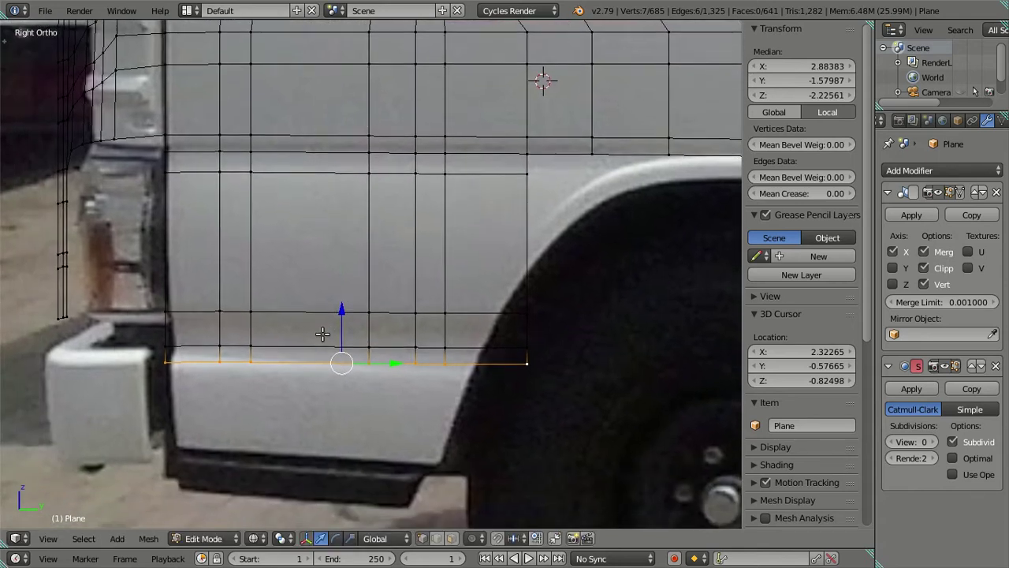
pyautogui.press('e')
pyautogui.rightClick(316, 384)
pyautogui.click(334, 308)
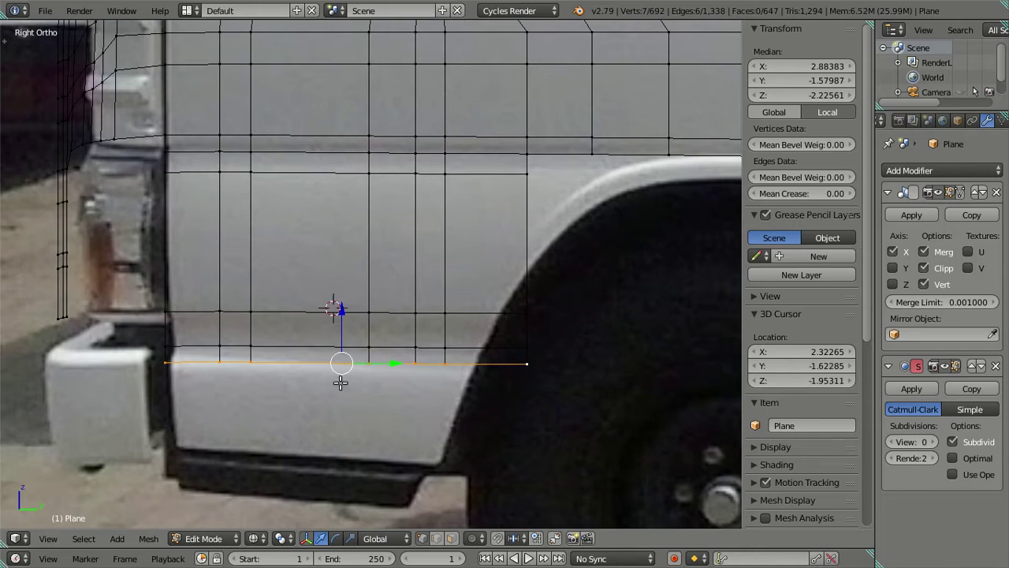
pyautogui.moveTo(341, 306); pyautogui.dragTo(367, 404)
pyautogui.scroll(-3, 457, 336)
# Shift the new bottom edge loop -0.0177 along X in Front Ortho view.
pyautogui.press('a')
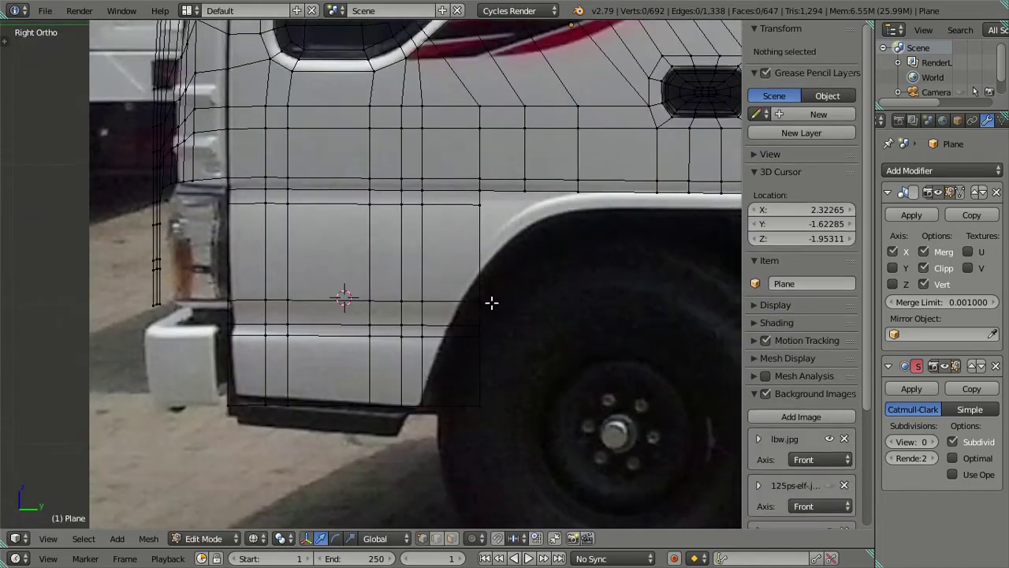
pyautogui.scroll(2, 308, 371)
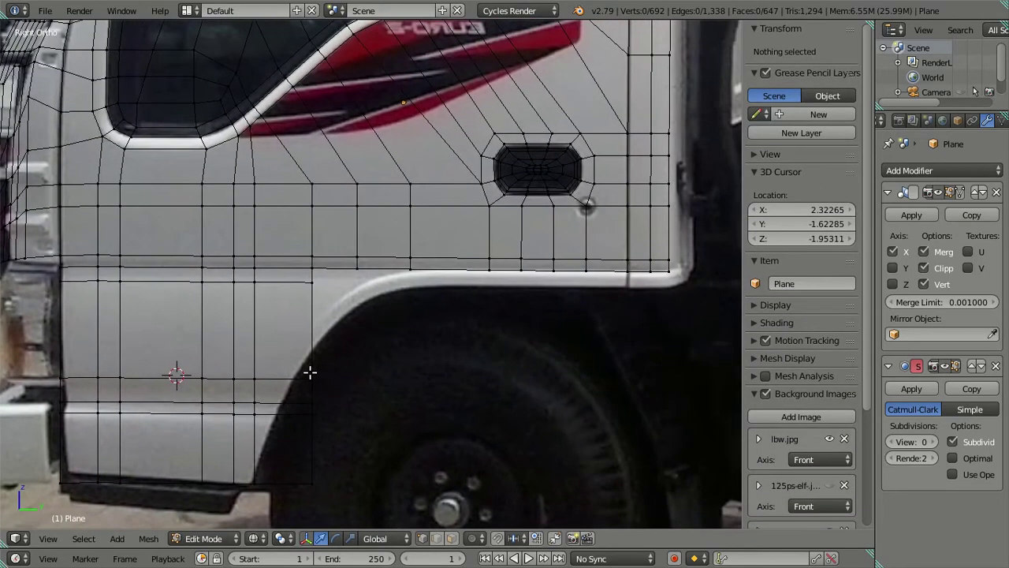
pyautogui.rightClick(59, 268)
pyautogui.moveTo(87, 273)
pyautogui.mouseDown(button='middle')
pyautogui.moveTo(383, 324)
pyautogui.moveTo(340, 344)
pyautogui.moveTo(636, 326)
pyautogui.moveTo(556, 339)
pyautogui.mouseUp(button='middle')
pyautogui.keyDown('alt'); pyautogui.rightClick(495, 367); pyautogui.keyUp('alt')
pyautogui.moveTo(495, 367)
pyautogui.mouseDown(button='middle')
pyautogui.moveTo(475, 350)
pyautogui.moveTo(565, 347)
pyautogui.mouseUp(button='middle')
pyautogui.press('KP_1')
pyautogui.scroll(2, 484, 327)
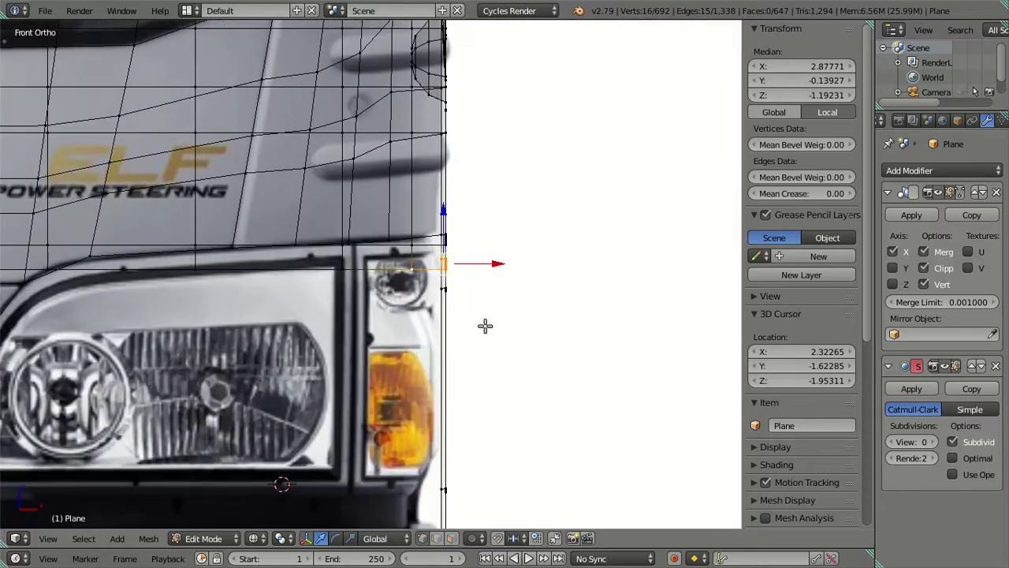
pyautogui.scroll(2, 536, 272)
pyautogui.moveTo(533, 259); pyautogui.dragTo(527, 258)
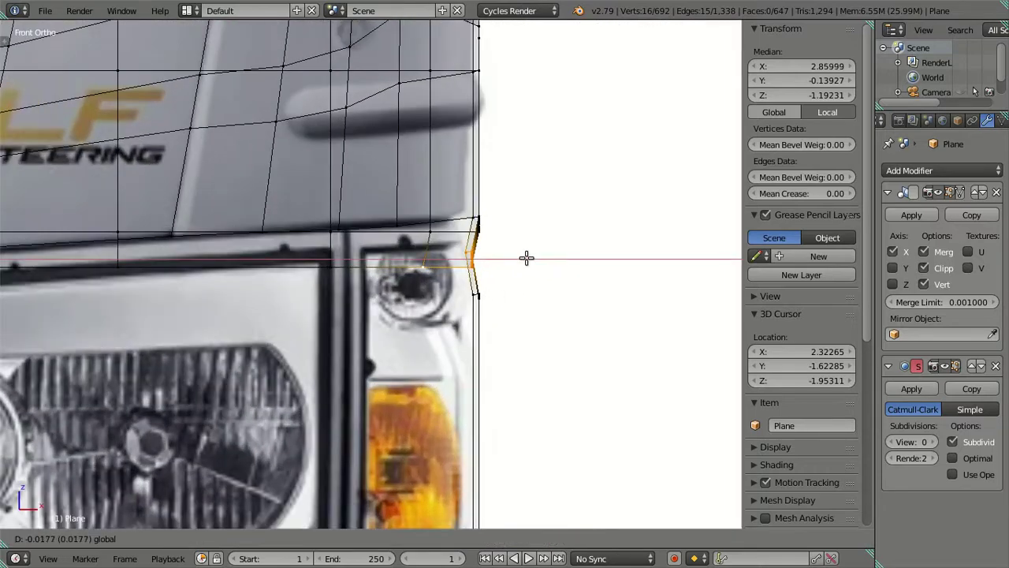
pyautogui.click(526, 258)
# Deselect everything and return to Object Mode in the right side view.
pyautogui.scroll(-3, 524, 268)
pyautogui.press('a')
pyautogui.moveTo(522, 279)
pyautogui.mouseDown(button='middle')
pyautogui.moveTo(473, 324)
pyautogui.moveTo(436, 319)
pyautogui.mouseUp(button='middle')
pyautogui.press('Tab')
pyautogui.press('KP_3')
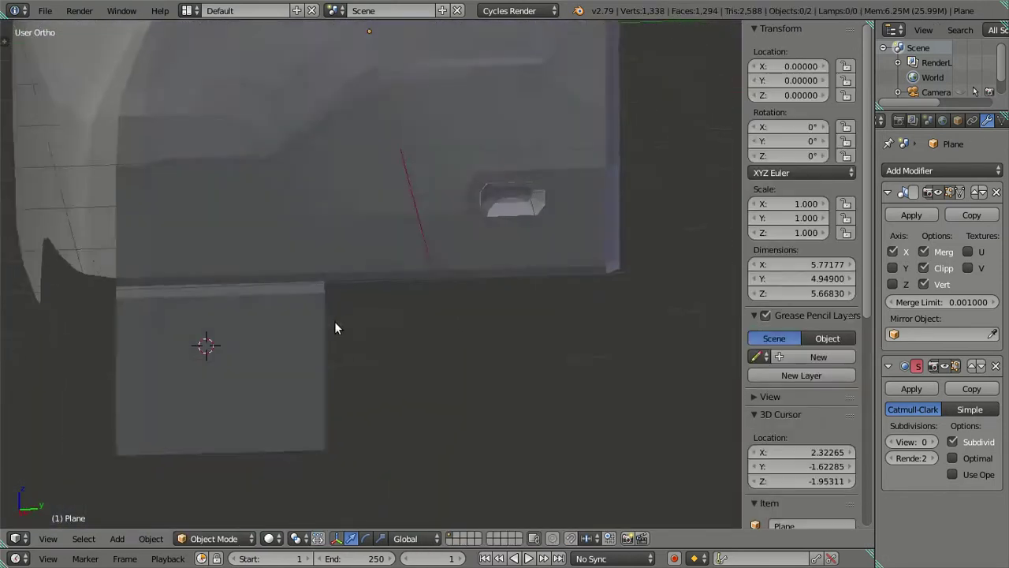
# Zoom in on the top of the front wheel arch, check wireframe, and re-enter Edit Mode.
pyautogui.scroll(1, 348, 294)
pyautogui.scroll(2, 348, 294)
pyautogui.press('z')
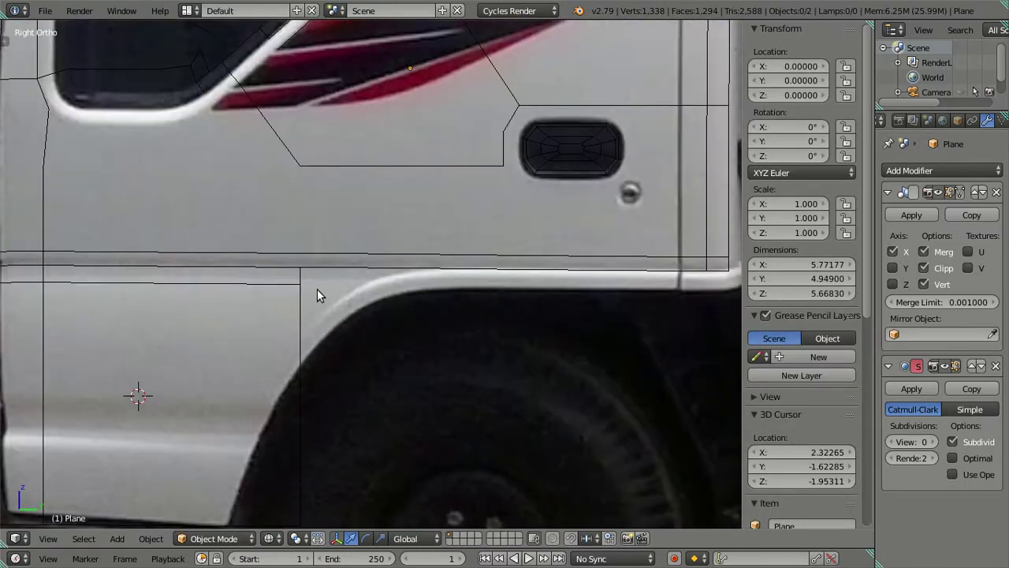
pyautogui.press('z')
pyautogui.press('Tab')
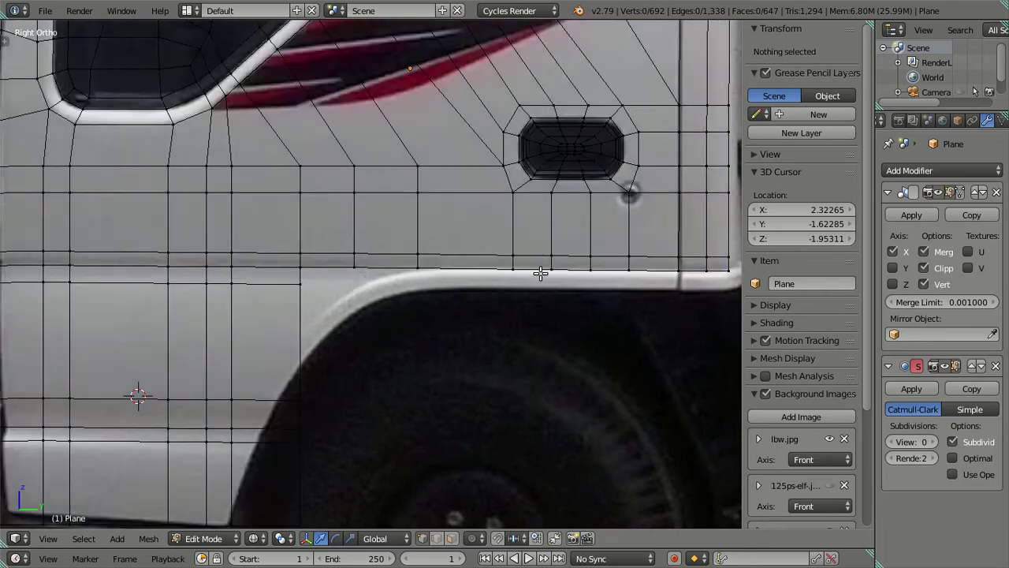
# In wireframe, select the cab's bottom edge loop running above the front wheel arch.
pyautogui.press('z')
pyautogui.keyDown('shift'); pyautogui.moveTo(563, 276); pyautogui.dragTo(443, 296, button='middle'); pyautogui.keyUp('shift')
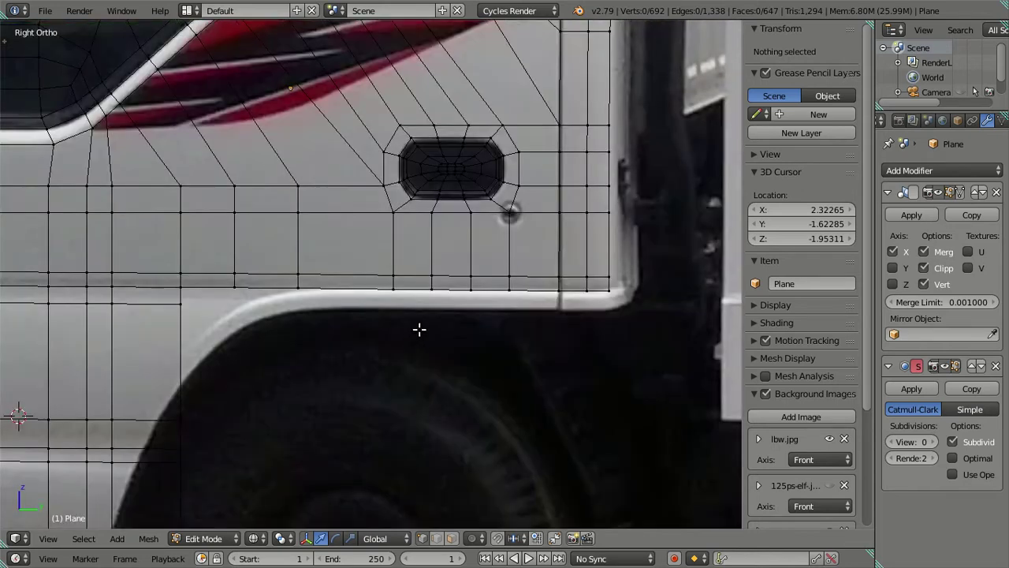
pyautogui.scroll(-2, 505, 318)
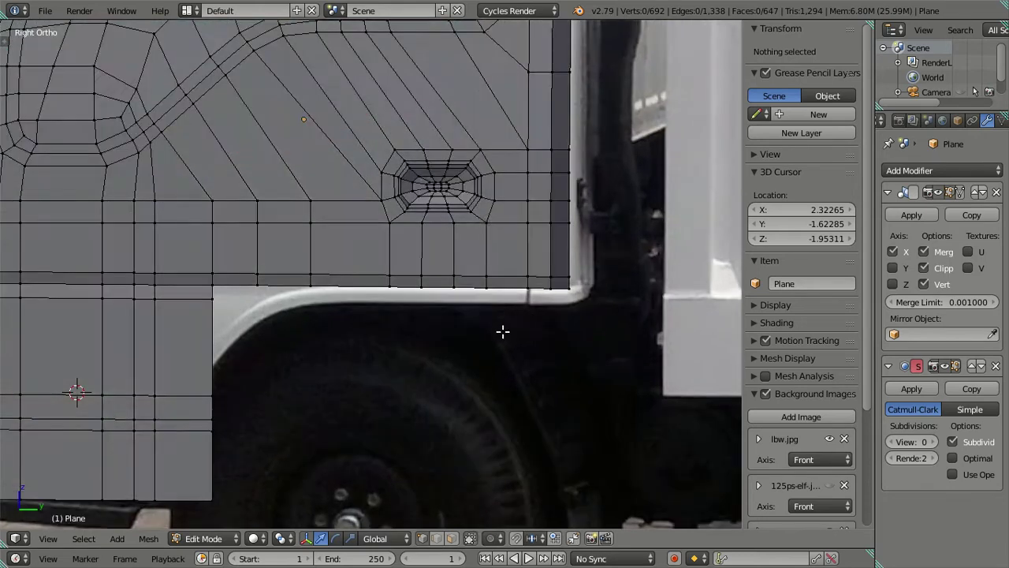
pyautogui.moveTo(499, 332)
pyautogui.mouseDown(button='middle')
pyautogui.moveTo(473, 361)
pyautogui.moveTo(392, 336)
pyautogui.moveTo(392, 356)
pyautogui.moveTo(428, 368)
pyautogui.mouseUp(button='middle')
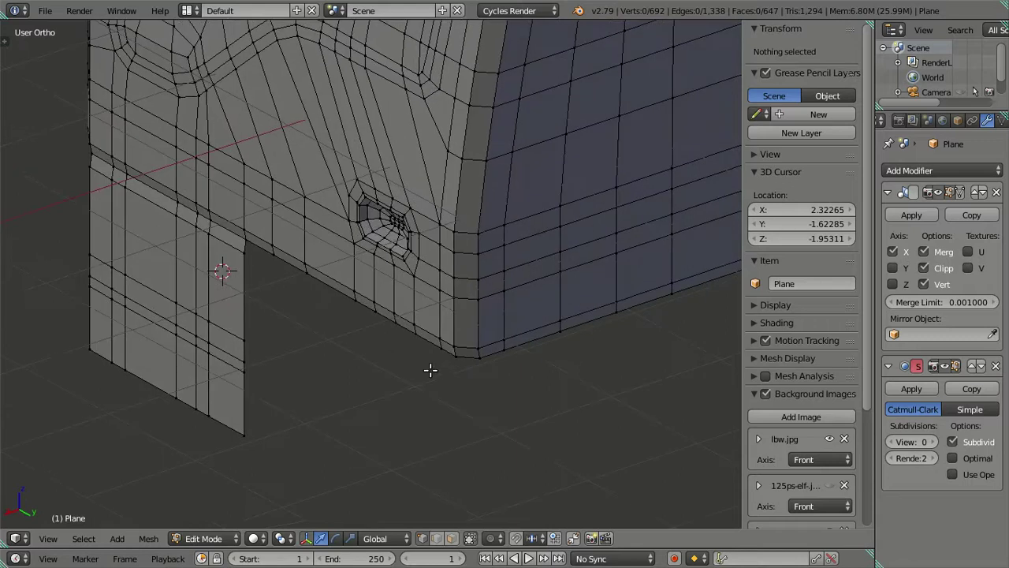
pyautogui.rightClick(500, 352)
pyautogui.moveTo(307, 292); pyautogui.dragTo(319, 291, button='middle')
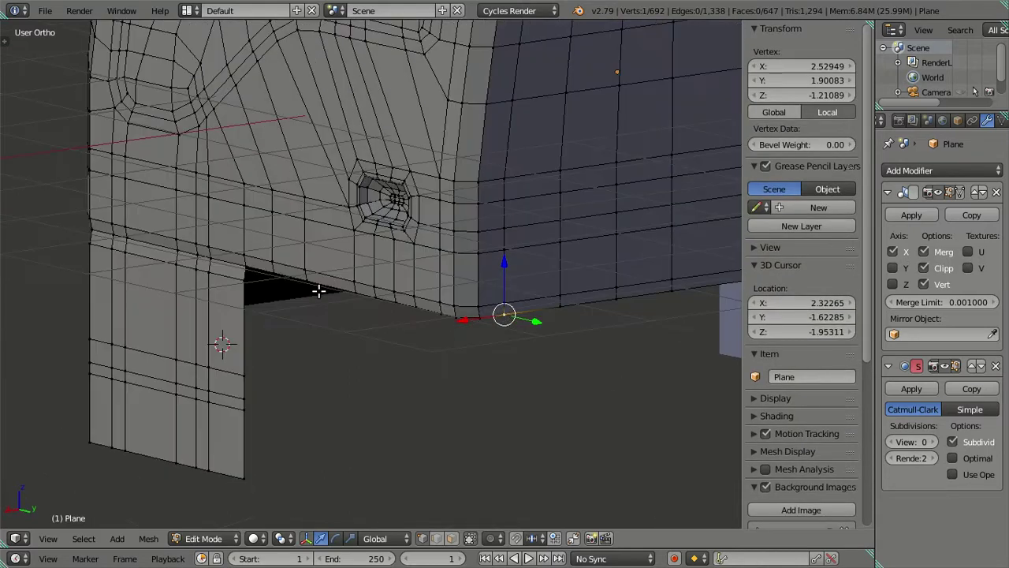
pyautogui.press('KP_3')
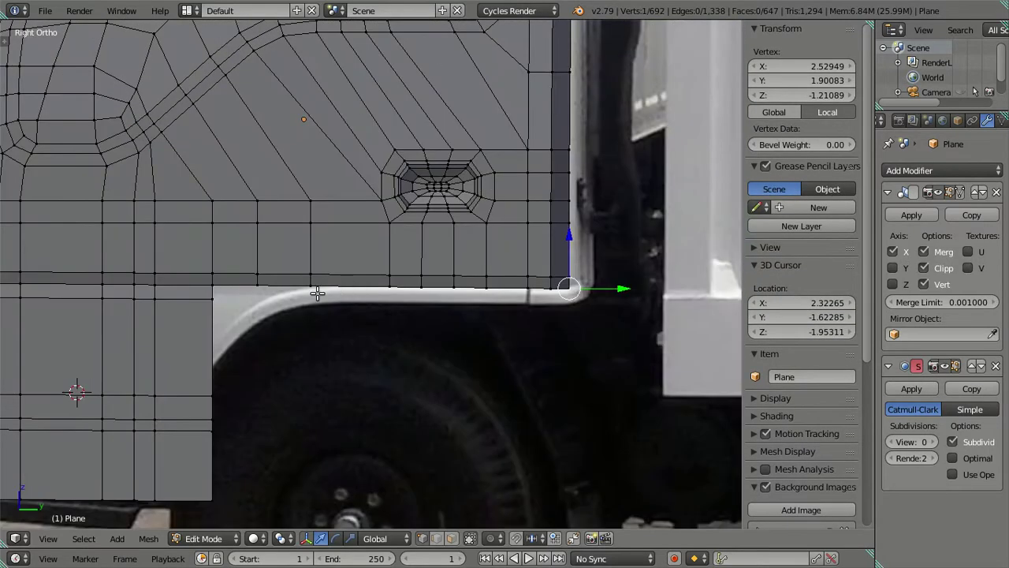
pyautogui.keyDown('alt'); pyautogui.rightClick(308, 292); pyautogui.keyUp('alt')
pyautogui.moveTo(309, 292)
pyautogui.mouseDown(button='middle')
pyautogui.moveTo(360, 356)
pyautogui.moveTo(318, 357)
pyautogui.moveTo(331, 383)
pyautogui.moveTo(471, 360)
pyautogui.moveTo(394, 340)
pyautogui.moveTo(379, 362)
pyautogui.mouseUp(button='middle')
# Extrude the arch-top edge loop in place and deselect its corner vertex.
pyautogui.press('e')
pyautogui.rightClick(374, 369)
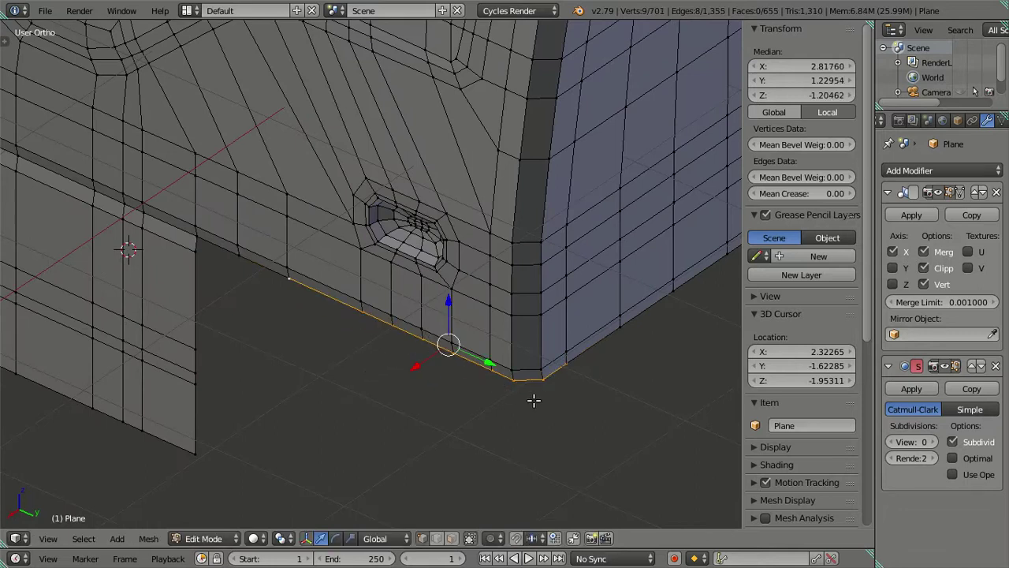
pyautogui.press('z')
pyautogui.moveTo(560, 403); pyautogui.dragTo(504, 410, button='middle')
pyautogui.press('c')
pyautogui.rightClick(556, 391)
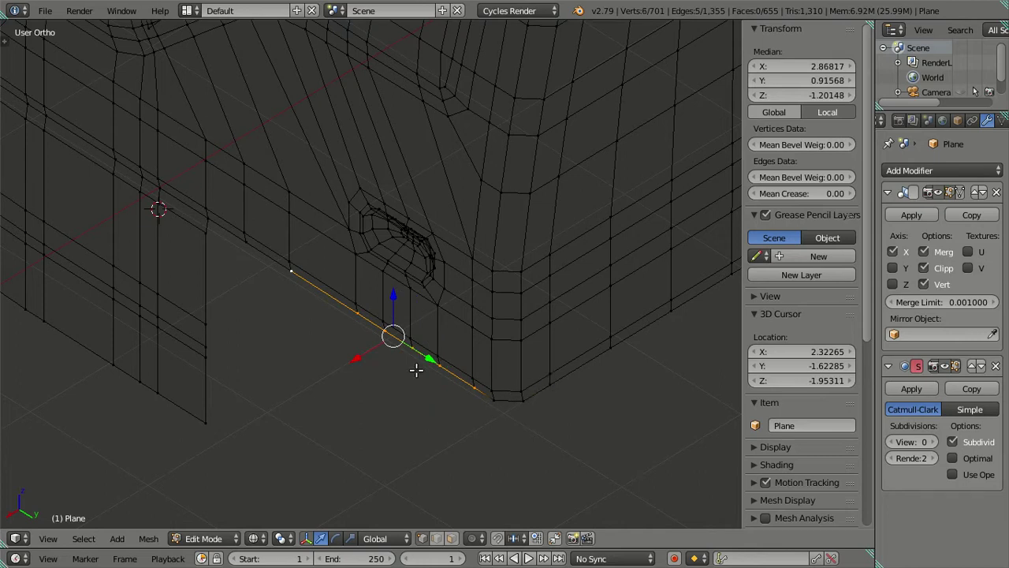
# Try moving the edge along X and editing a vertex coordinate, then undo back.
pyautogui.moveTo(359, 354); pyautogui.dragTo(342, 354)
pyautogui.rightClick(206, 234)
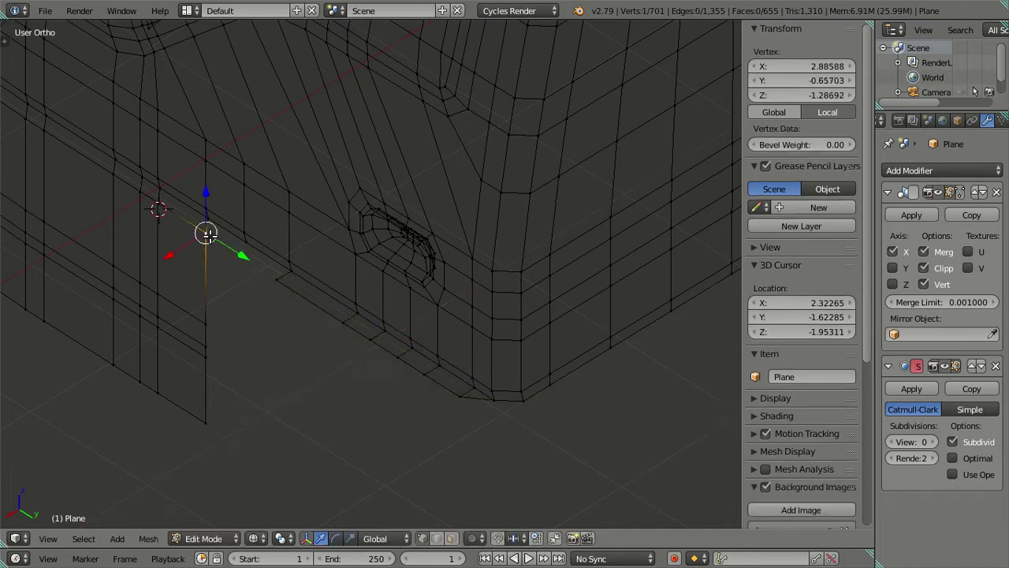
pyautogui.click(797, 67)
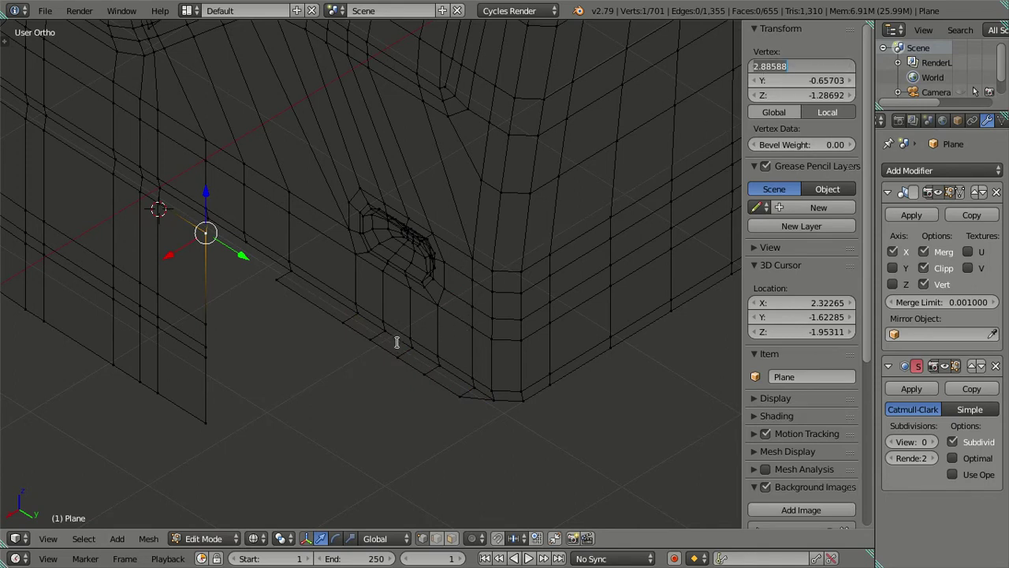
pyautogui.press('Return')
pyautogui.hotkey('ctrl', 'z')
pyautogui.hotkey('ctrl', 'shift', 'z')
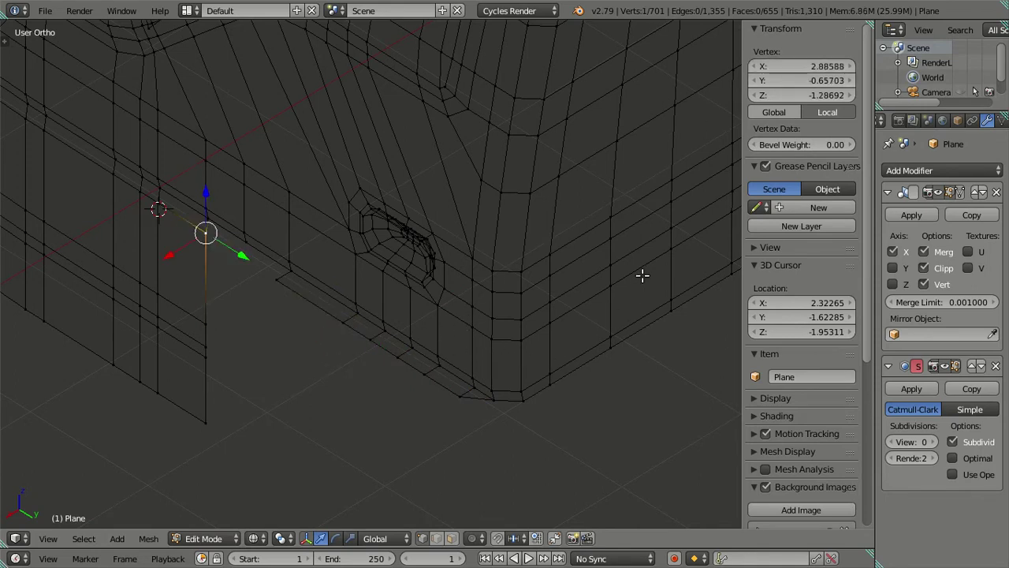
pyautogui.hotkey('ctrl', 'z')
pyautogui.hotkey('ctrl', 'z')
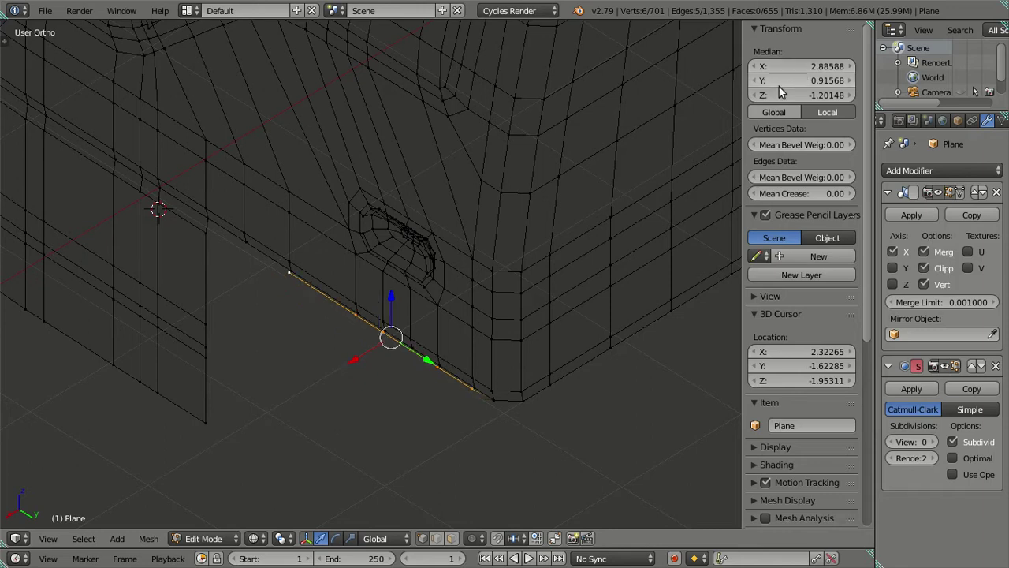
# Slide the extruded edge outward exactly 0.09 along X.
pyautogui.scroll(2, 446, 428)
pyautogui.scroll(-1, 414, 404)
pyautogui.moveTo(413, 404)
pyautogui.mouseDown(button='middle')
pyautogui.moveTo(342, 344)
pyautogui.moveTo(349, 365)
pyautogui.moveTo(325, 387)
pyautogui.mouseUp(button='middle')
pyautogui.moveTo(280, 339)
pyautogui.mouseDown()
pyautogui.moveTo(265, 342)
pyautogui.moveTo(309, 371)
pyautogui.mouseUp()
pyautogui.moveTo(308, 371); pyautogui.dragTo(433, 432, button='middle')
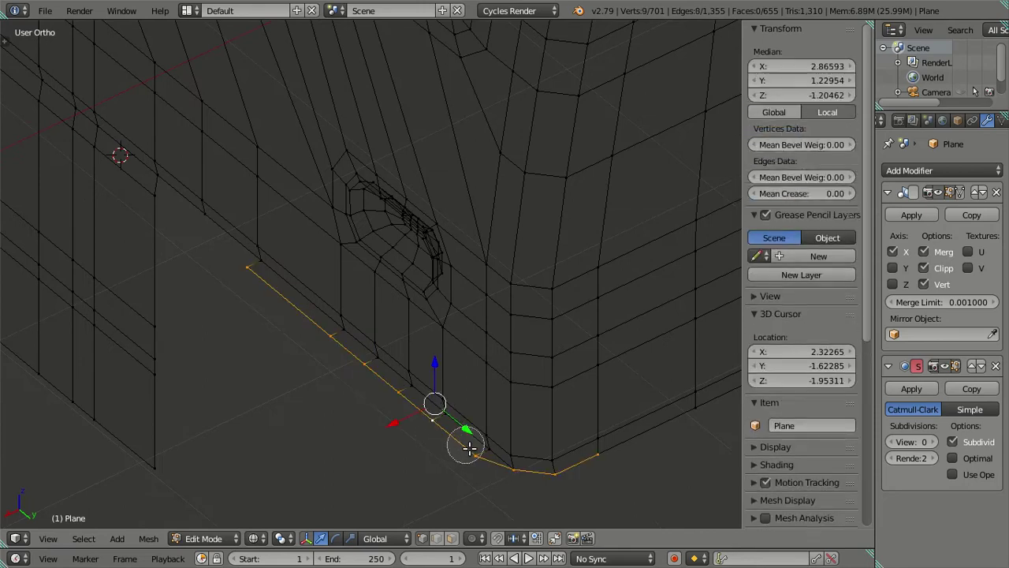
pyautogui.hotkey('ctrl', 'z')
pyautogui.hotkey('ctrl', 'z')
pyautogui.hotkey('ctrl', 'z')
pyautogui.hotkey('ctrl', 'z')
pyautogui.hotkey('ctrl', 'z')
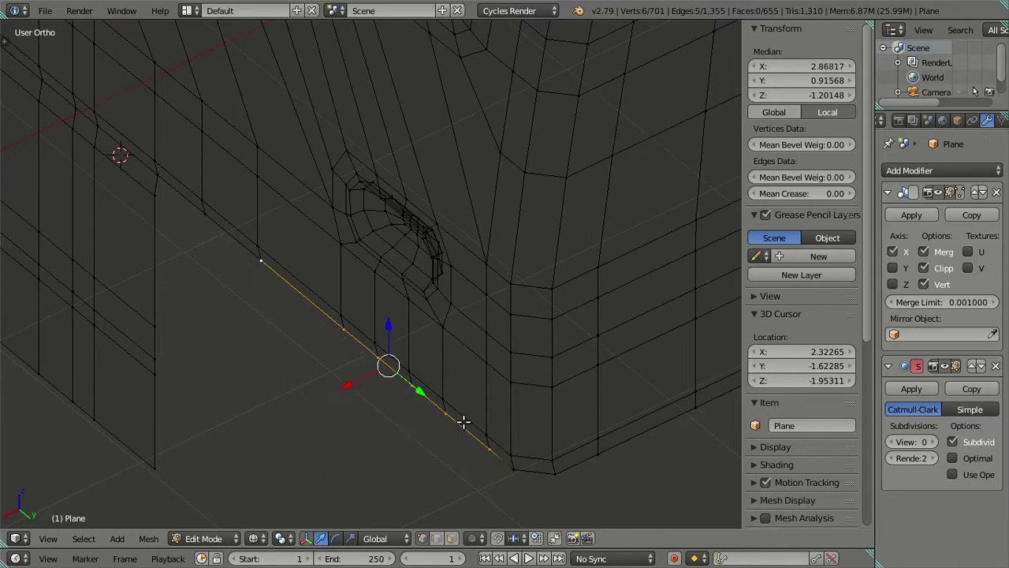
pyautogui.moveTo(346, 384)
pyautogui.mouseDown()
pyautogui.moveTo(313, 387)
pyautogui.moveTo(323, 387)
pyautogui.mouseUp()
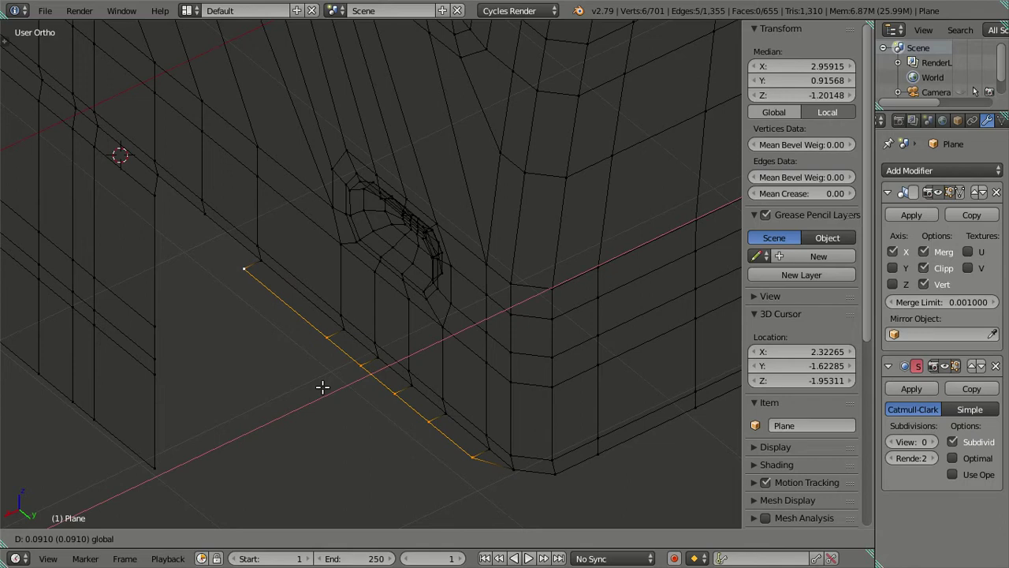
pyautogui.write('.09')
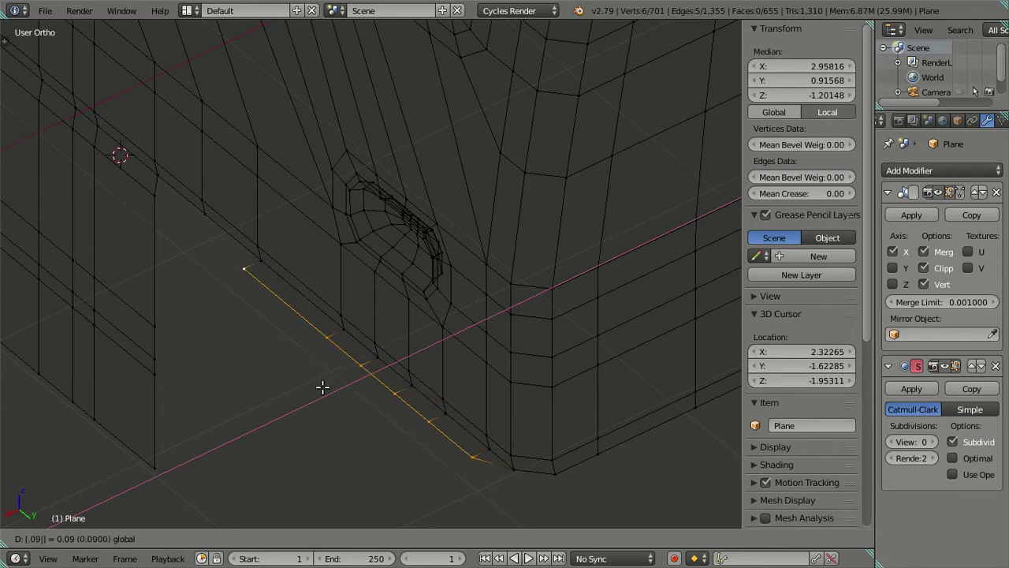
pyautogui.press('Return')
# Select the corner edges of the bottom loop and move them about 0.12 along Y.
pyautogui.press('a')
pyautogui.keyDown('alt'); pyautogui.rightClick(459, 442); pyautogui.keyUp('alt')
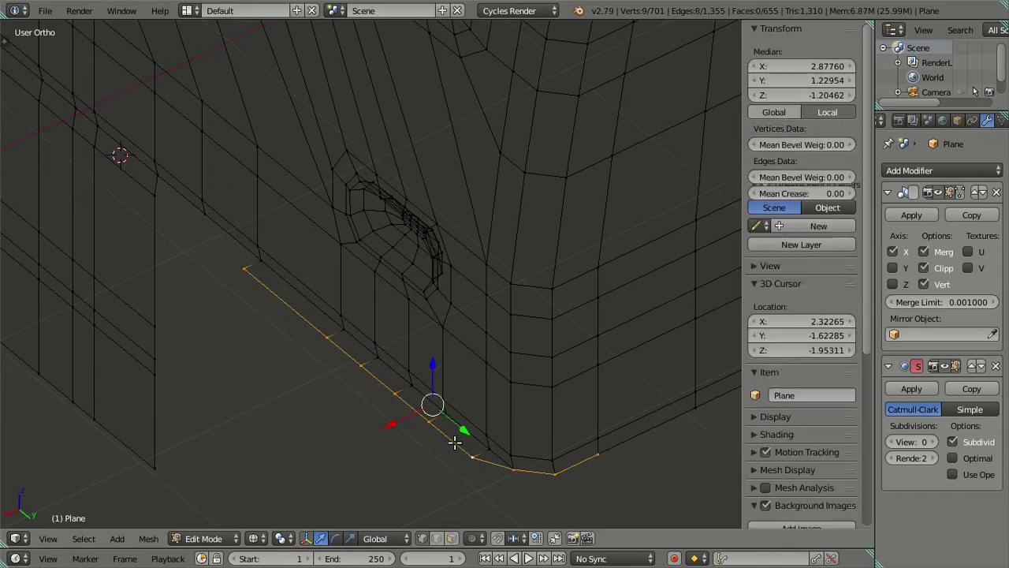
pyautogui.press('c')
pyautogui.moveTo(480, 454)
pyautogui.mouseDown(button='middle')
pyautogui.moveTo(338, 334)
pyautogui.moveTo(371, 371)
pyautogui.mouseUp(button='middle')
pyautogui.rightClick(331, 333)
pyautogui.moveTo(462, 406); pyautogui.dragTo(475, 426)
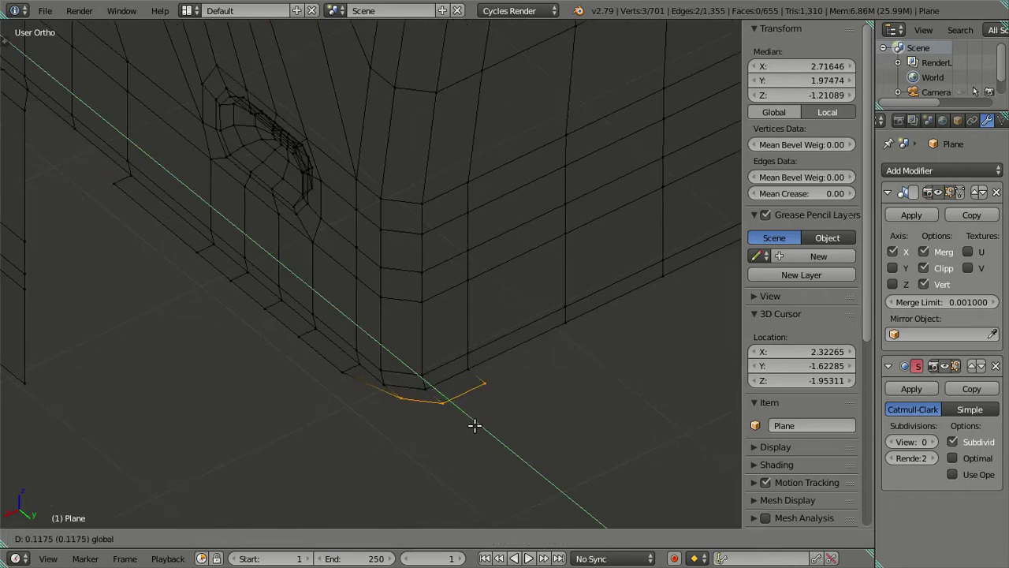
pyautogui.moveTo(474, 425); pyautogui.dragTo(473, 423)
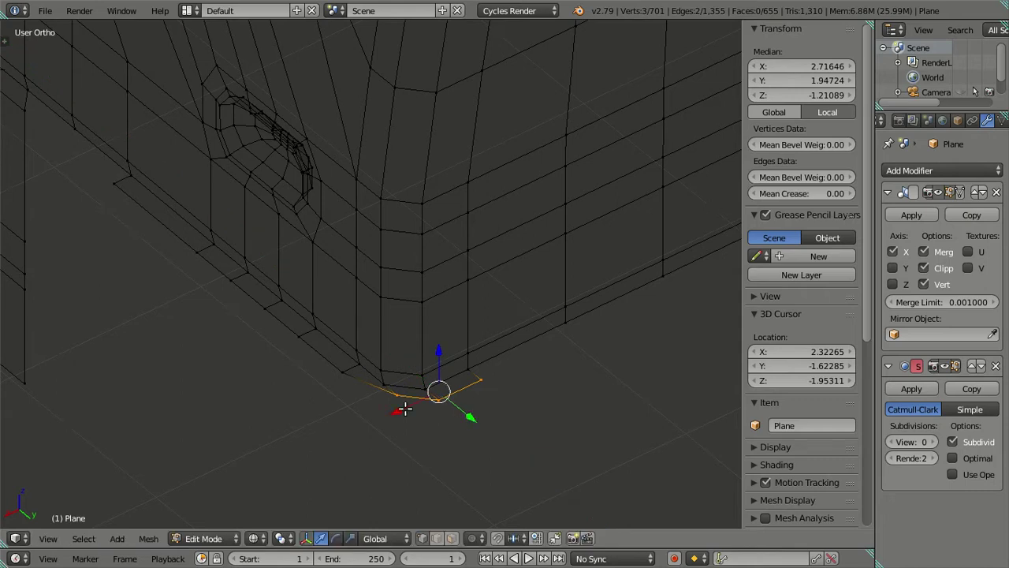
pyautogui.moveTo(403, 409); pyautogui.dragTo(424, 462, button='middle')
pyautogui.rightClick(430, 463)
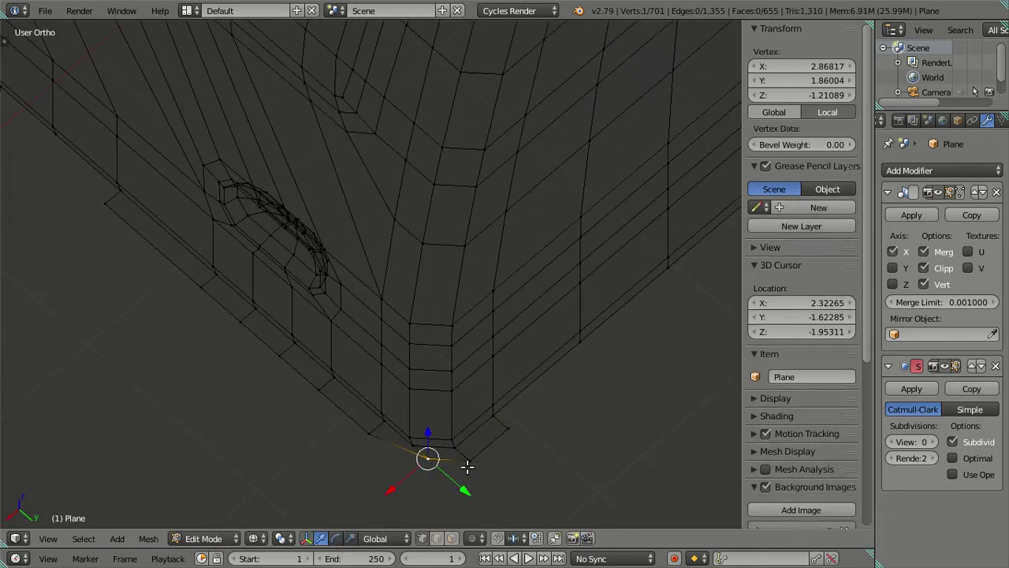
# Select both sill corner vertices and slide them together along X.
pyautogui.keyDown('shift'); pyautogui.rightClick(468, 467); pyautogui.keyUp('shift')
pyautogui.press('g')
pyautogui.press('x')
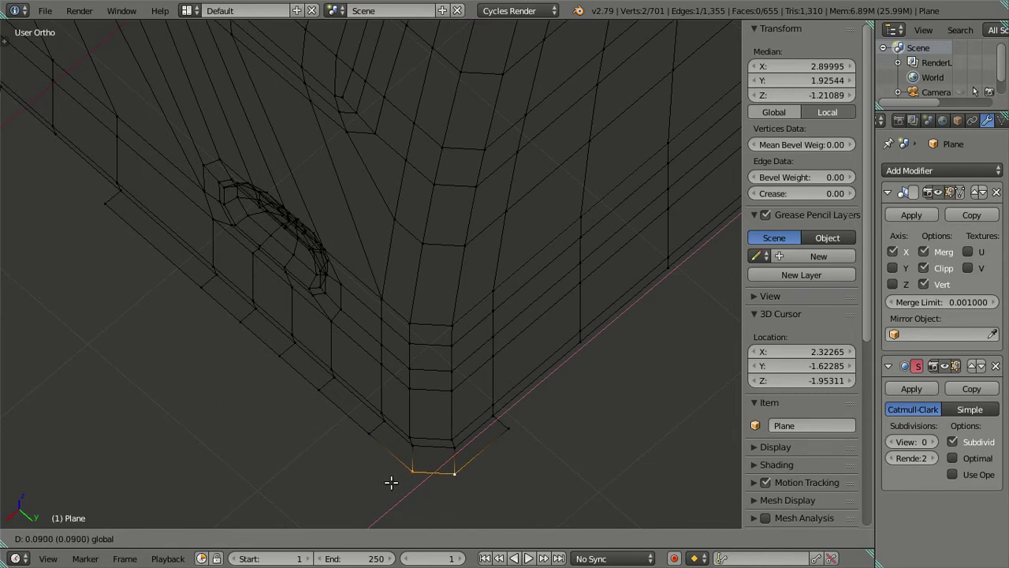
pyautogui.click(396, 475)
pyautogui.moveTo(396, 475)
pyautogui.mouseDown(button='middle')
pyautogui.moveTo(464, 504)
pyautogui.moveTo(484, 416)
pyautogui.mouseUp(button='middle')
# Nudge a single corner vertex slightly along X, then along Y.
pyautogui.rightClick(466, 405)
pyautogui.click(447, 429)
pyautogui.press('g')
pyautogui.press('x')
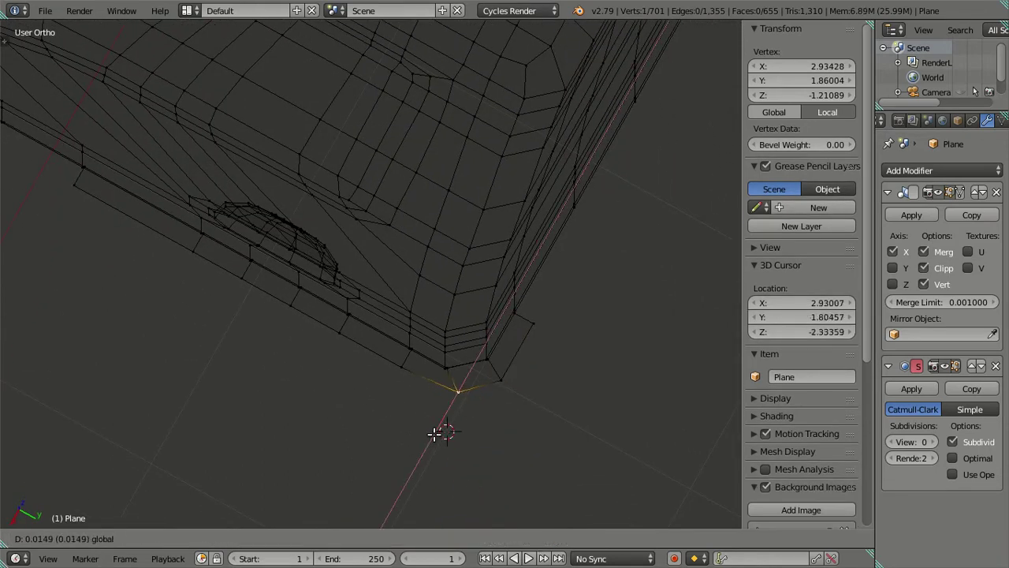
pyautogui.click(489, 399)
pyautogui.press('g')
pyautogui.press('x')
pyautogui.press('x')
pyautogui.rightClick(453, 404)
pyautogui.press('g')
pyautogui.press('y')
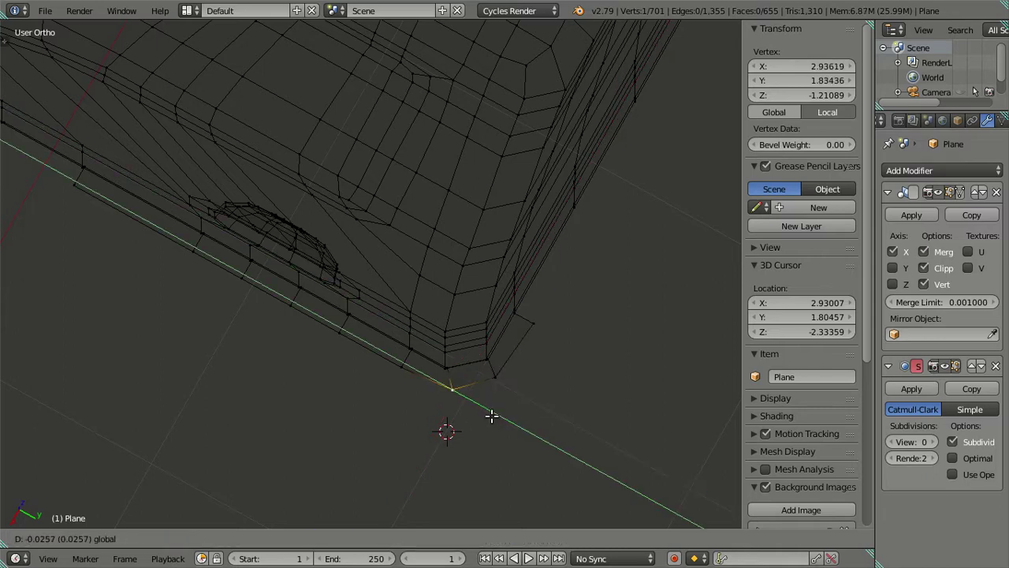
pyautogui.click(491, 416)
# Align the remaining flange corner vertex along X and Y, then check the sill from the front.
pyautogui.moveTo(446, 417); pyautogui.dragTo(481, 394, button='middle')
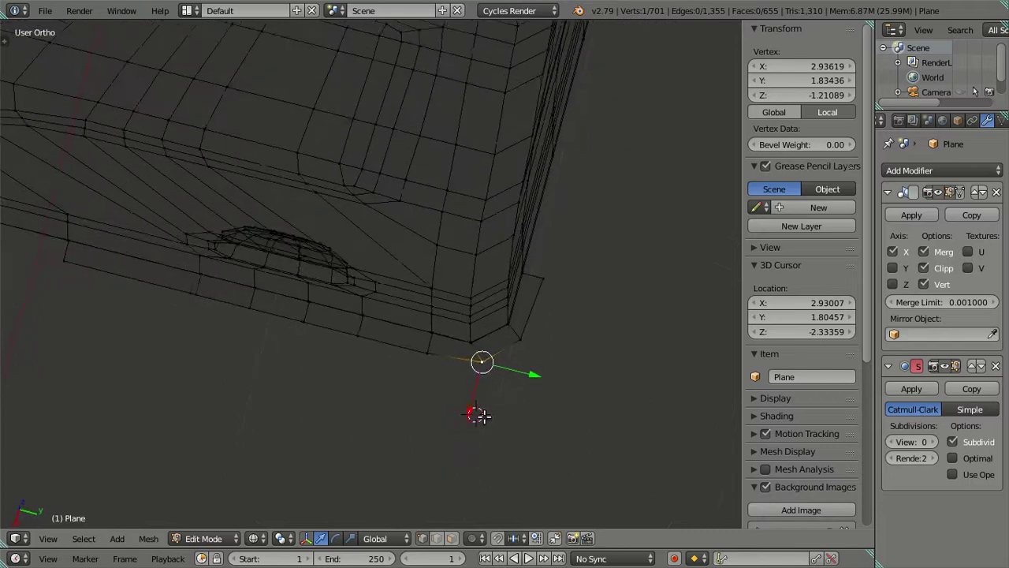
pyautogui.press('g')
pyautogui.press('x')
pyautogui.click(531, 344)
pyautogui.rightClick(563, 322)
pyautogui.press('g')
pyautogui.press('y')
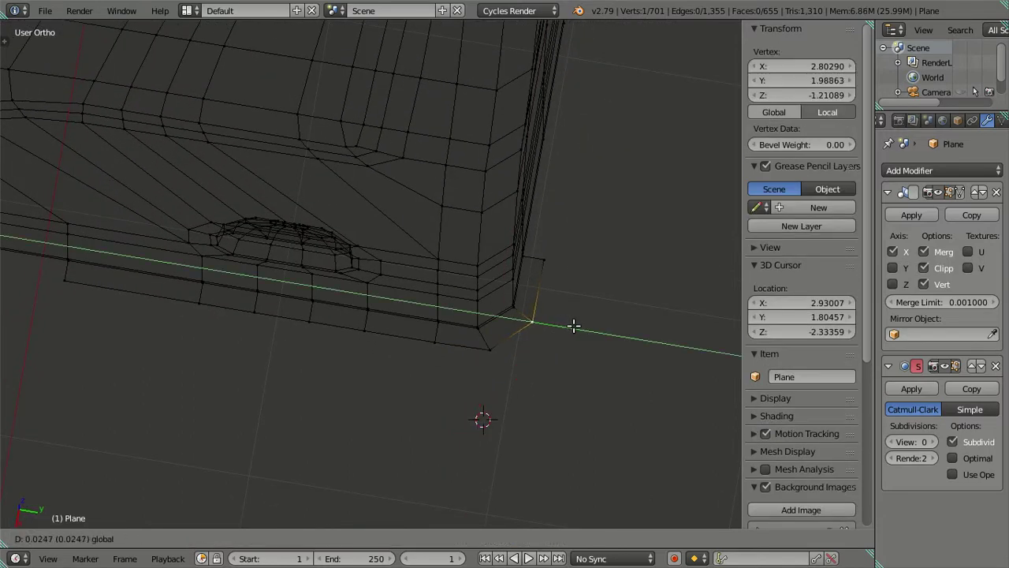
pyautogui.click(574, 326)
pyautogui.press('a')
pyautogui.moveTo(559, 331)
pyautogui.mouseDown(button='middle')
pyautogui.moveTo(480, 272)
pyautogui.moveTo(500, 257)
pyautogui.moveTo(468, 276)
pyautogui.moveTo(433, 333)
pyautogui.moveTo(462, 261)
pyautogui.moveTo(443, 239)
pyautogui.moveTo(453, 260)
pyautogui.mouseUp(button='middle')
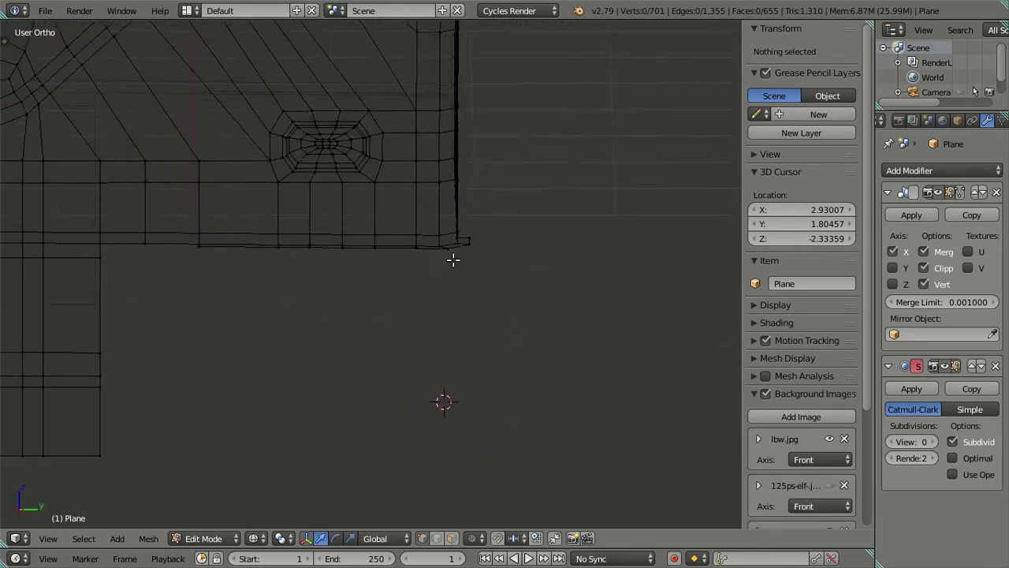
pyautogui.press('KP_3')
# In Right Ortho view, copy the neighbouring vertex's Y coordinate for the arch vertex, then undo the move.
pyautogui.scroll(2, 201, 302)
pyautogui.moveTo(270, 308)
pyautogui.keyDown('shift'); pyautogui.mouseDown(button='middle')
pyautogui.moveTo(295, 305)
pyautogui.moveTo(230, 333)
pyautogui.moveTo(248, 372)
pyautogui.moveTo(272, 298)
pyautogui.moveTo(279, 333)
pyautogui.moveTo(259, 329)
pyautogui.moveTo(250, 311)
pyautogui.mouseUp(button='middle'); pyautogui.keyUp('shift')
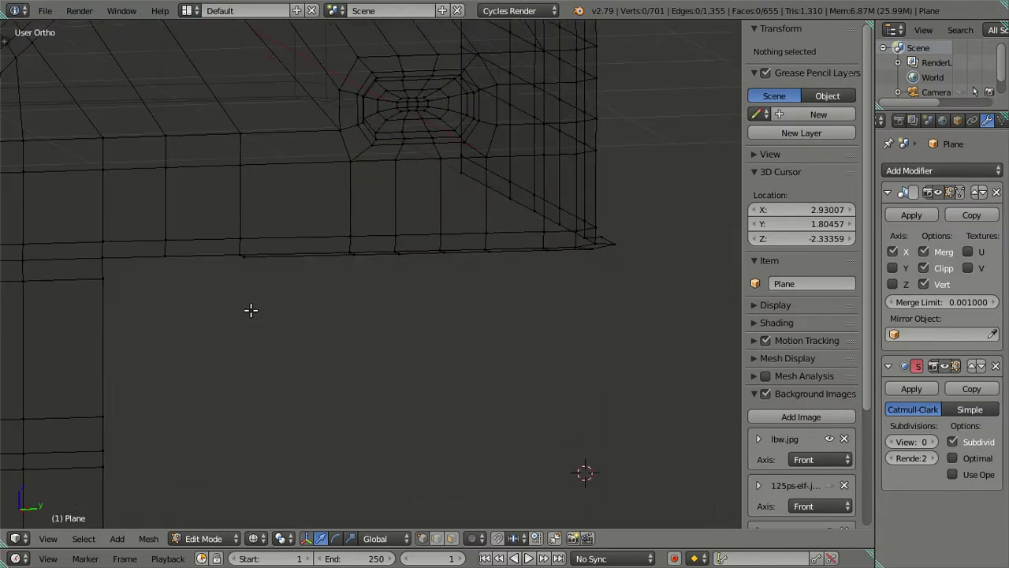
pyautogui.press('KP_3')
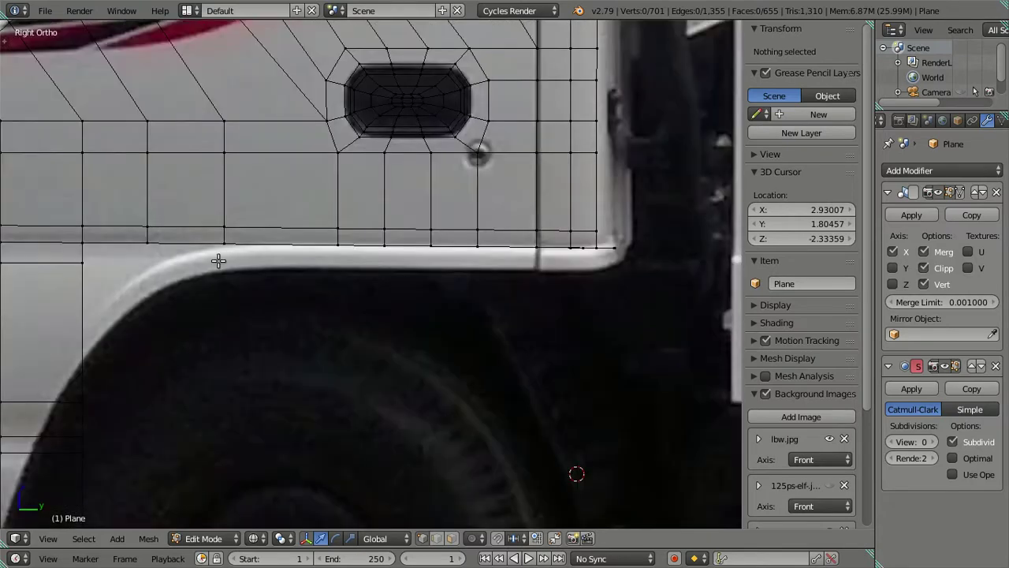
pyautogui.rightClick(90, 264)
pyautogui.press('g')
pyautogui.press('Escape')
pyautogui.press('g')
pyautogui.press('Escape')
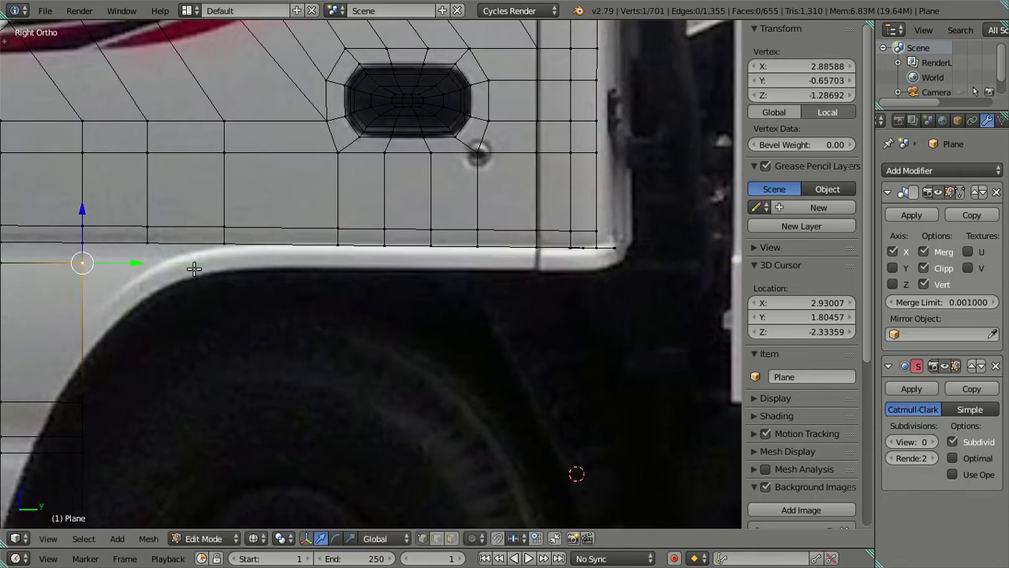
pyautogui.press('g')
pyautogui.click(146, 247)
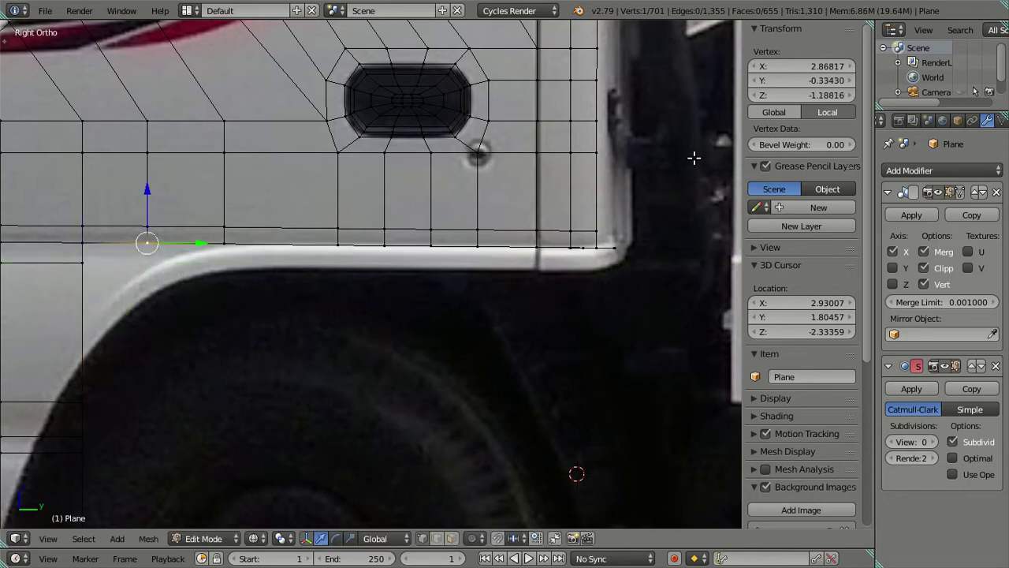
pyautogui.click(786, 81)
pyautogui.press('Escape')
pyautogui.hotkey('ctrl', 'z')
# Extrude a new vertex with the pasted Y value and fill a face back to the corner.
pyautogui.press('e')
pyautogui.press('Escape')
pyautogui.write('-0.33430')
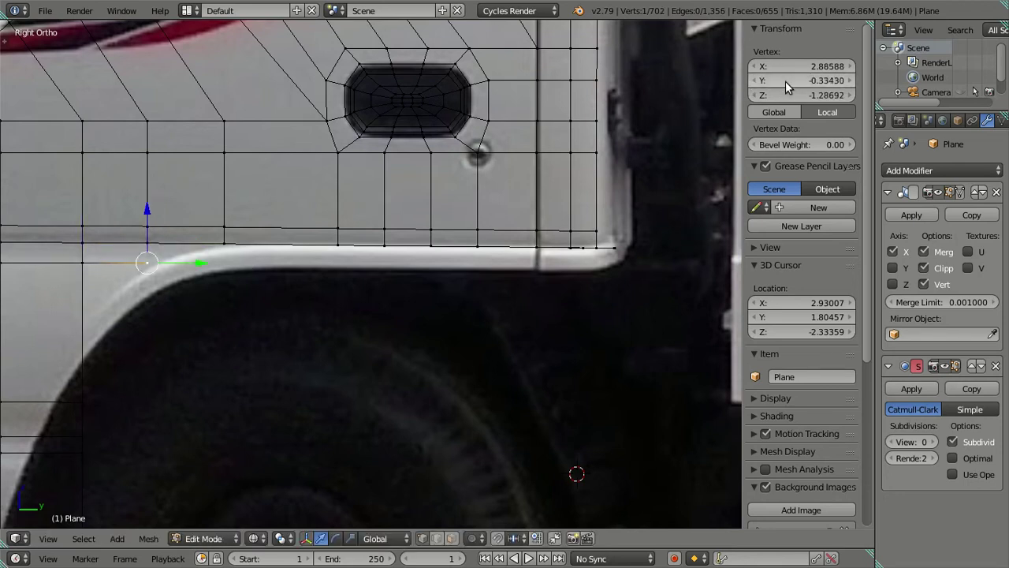
pyautogui.keyDown('ctrl'); pyautogui.click(142, 239); pyautogui.keyUp('ctrl')
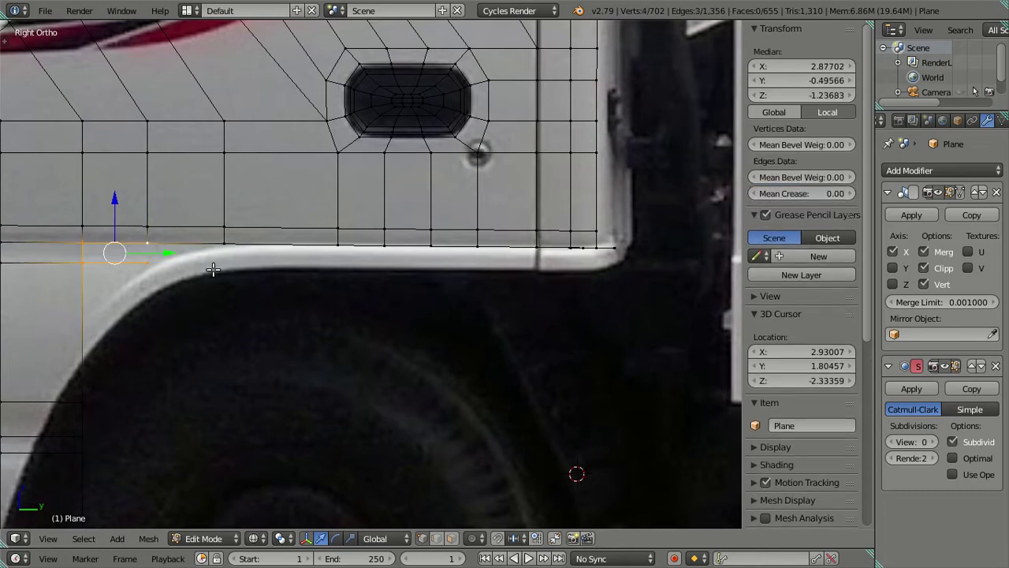
pyautogui.press('a')
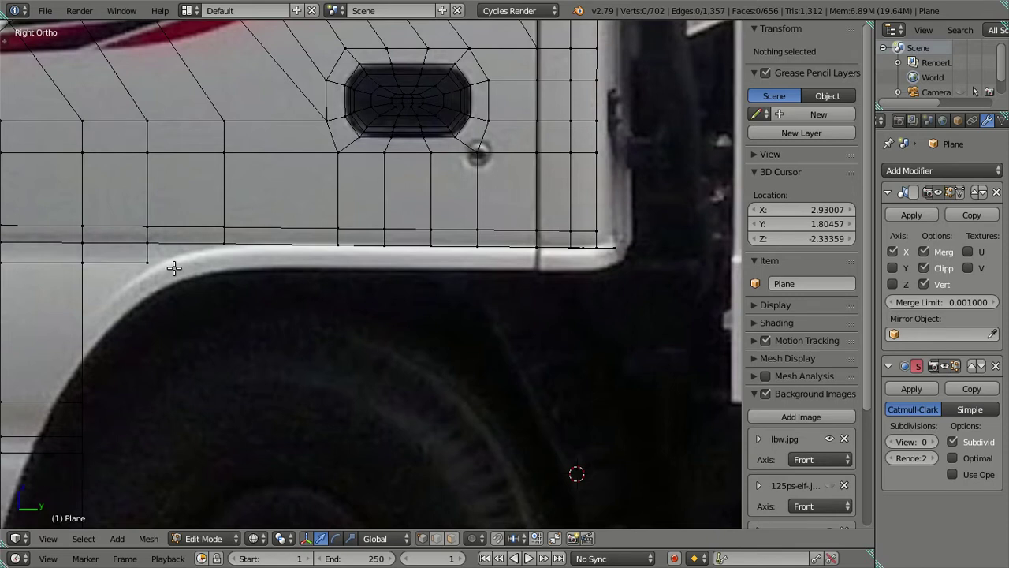
pyautogui.moveTo(174, 268)
pyautogui.mouseDown(button='middle')
pyautogui.moveTo(201, 308)
pyautogui.moveTo(192, 292)
pyautogui.mouseUp(button='middle')
pyautogui.press('KP_3')
# Pull the new vertex down-left onto the arch curve, near Y -0.456, Z -1.397.
pyautogui.rightClick(156, 243)
pyautogui.press('g')
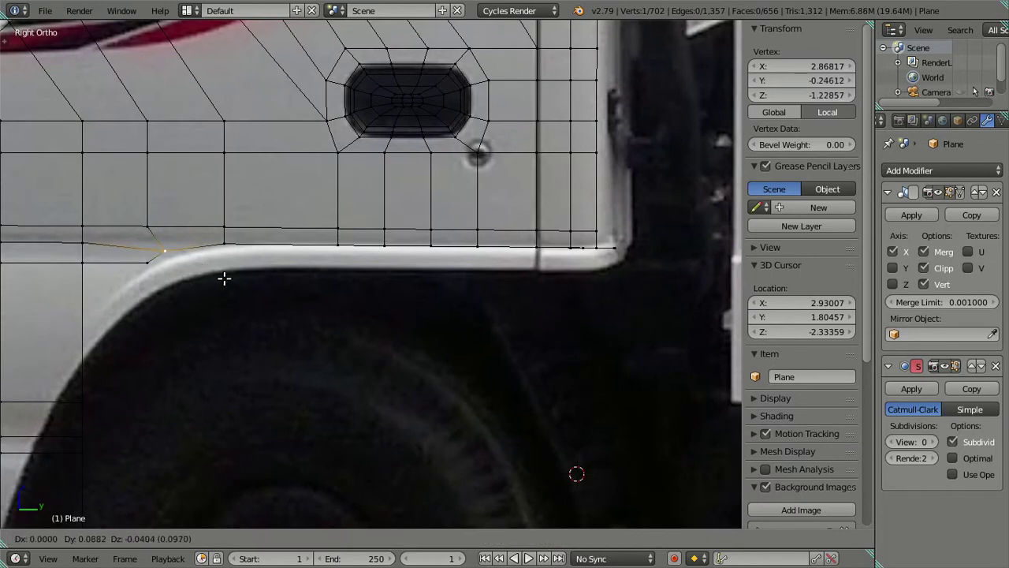
pyautogui.rightClick(238, 279)
pyautogui.press('g')
pyautogui.rightClick(191, 250)
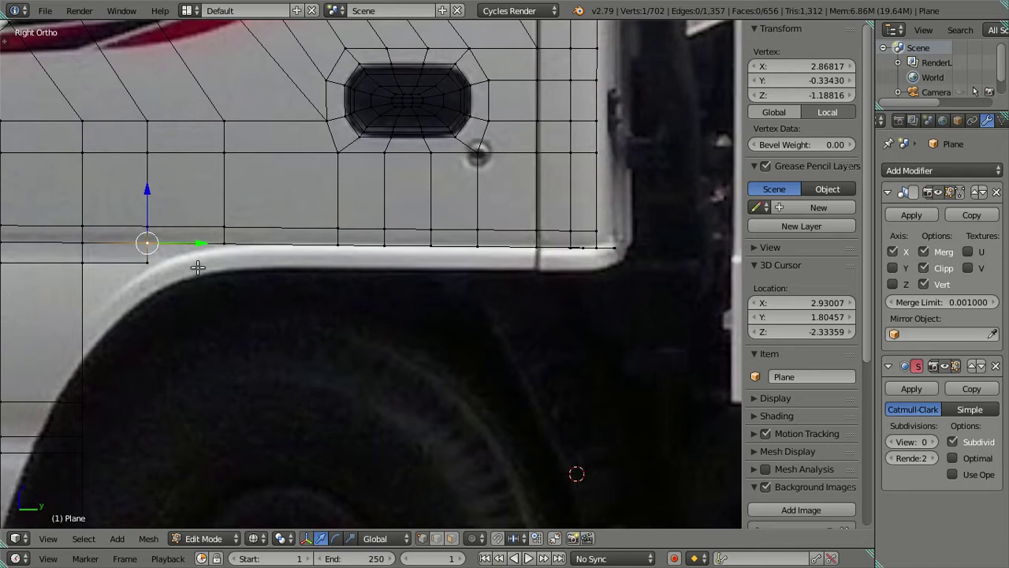
pyautogui.press('g')
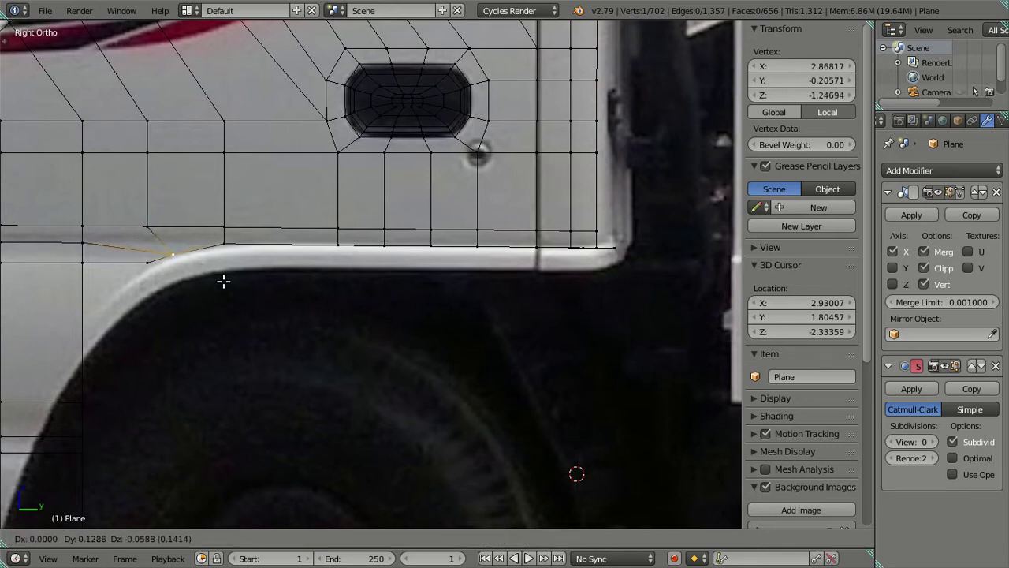
pyautogui.click(218, 282)
pyautogui.press('g')
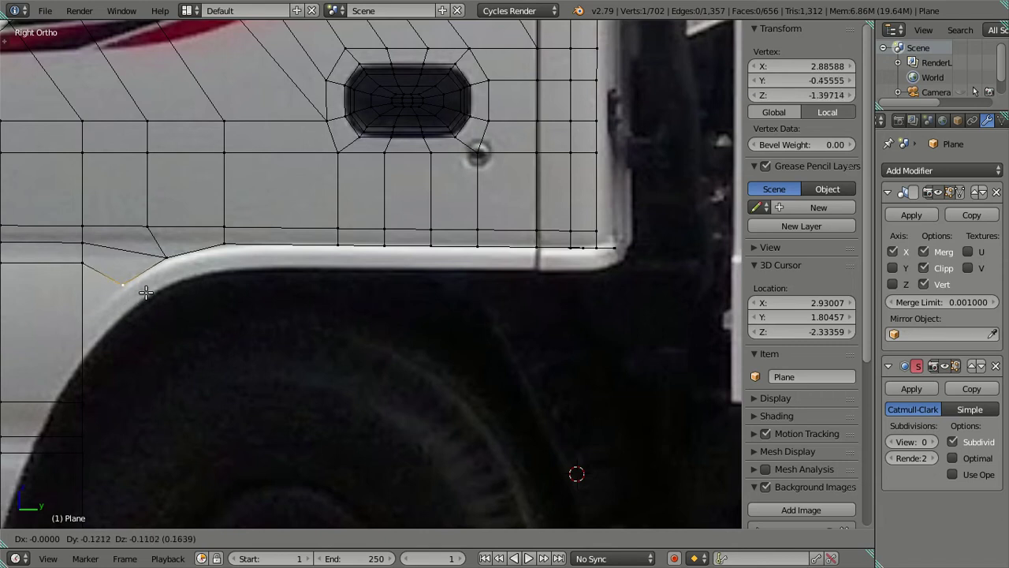
pyautogui.click(145, 292)
pyautogui.moveTo(252, 275)
pyautogui.mouseDown(button='middle')
pyautogui.moveTo(267, 320)
pyautogui.moveTo(220, 343)
pyautogui.mouseUp(button='middle')
pyautogui.press('a')
pyautogui.press('KP_3')
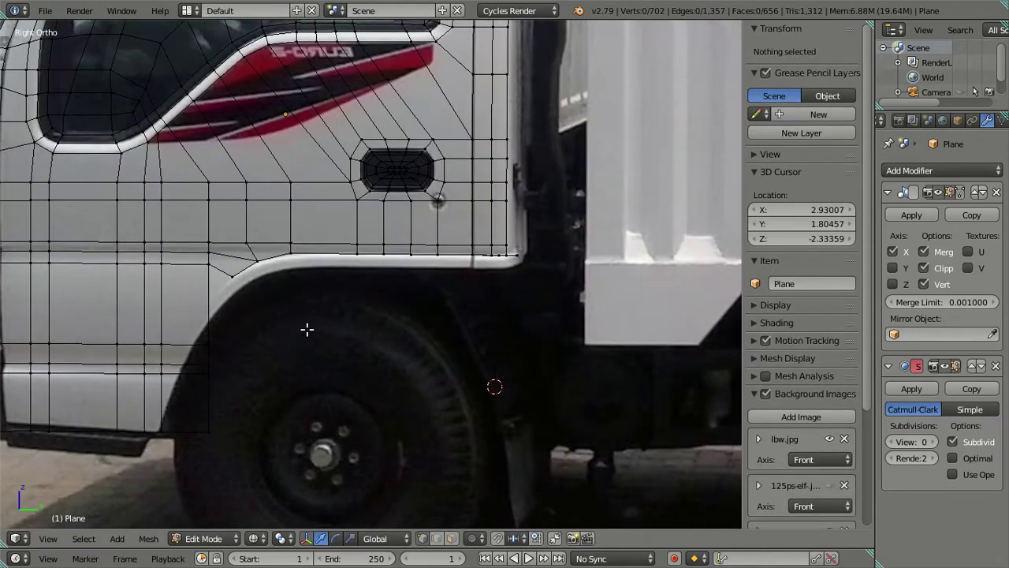
# Slide the arch's front-edge vertex along Y onto the wheel arch.
pyautogui.scroll(3, 315, 324)
pyautogui.scroll(2, 288, 332)
pyautogui.rightClick(284, 252)
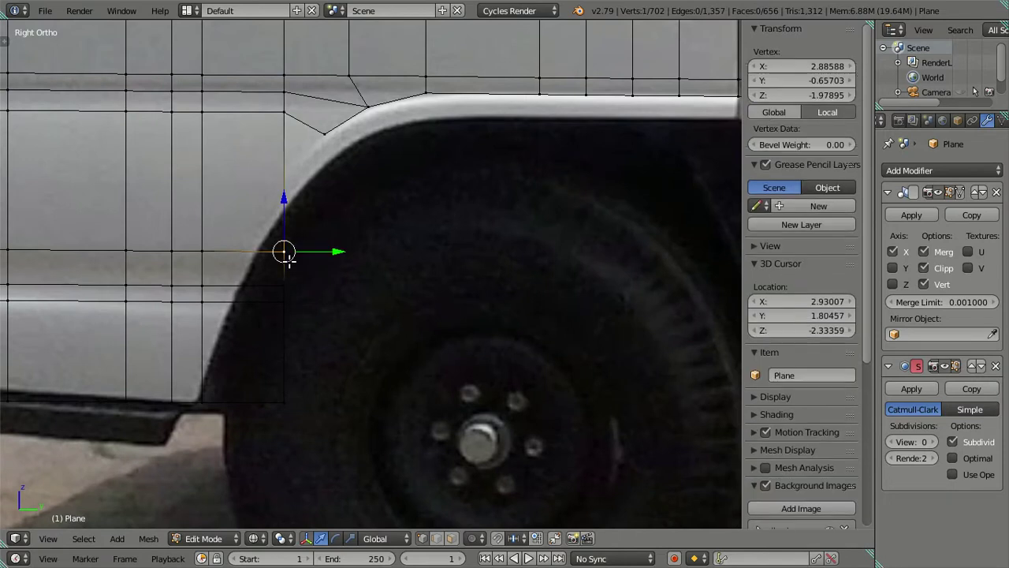
pyautogui.press('g')
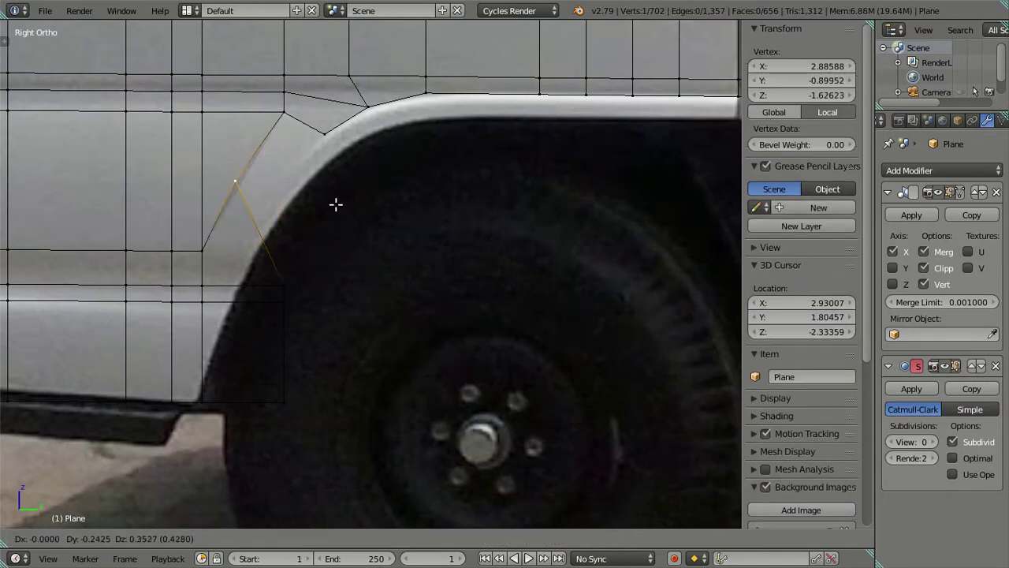
pyautogui.rightClick(354, 244)
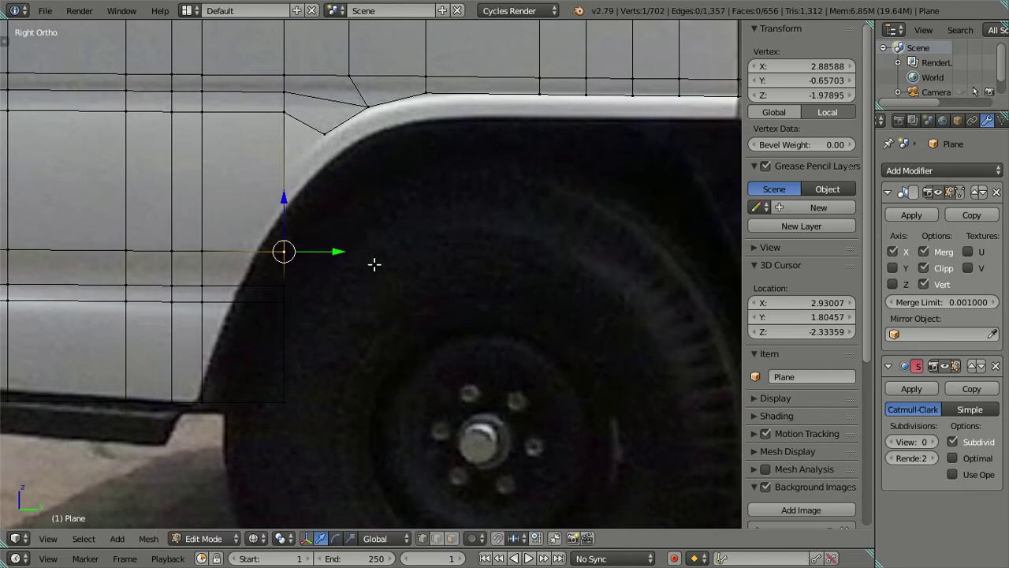
pyautogui.press('g')
pyautogui.press('y')
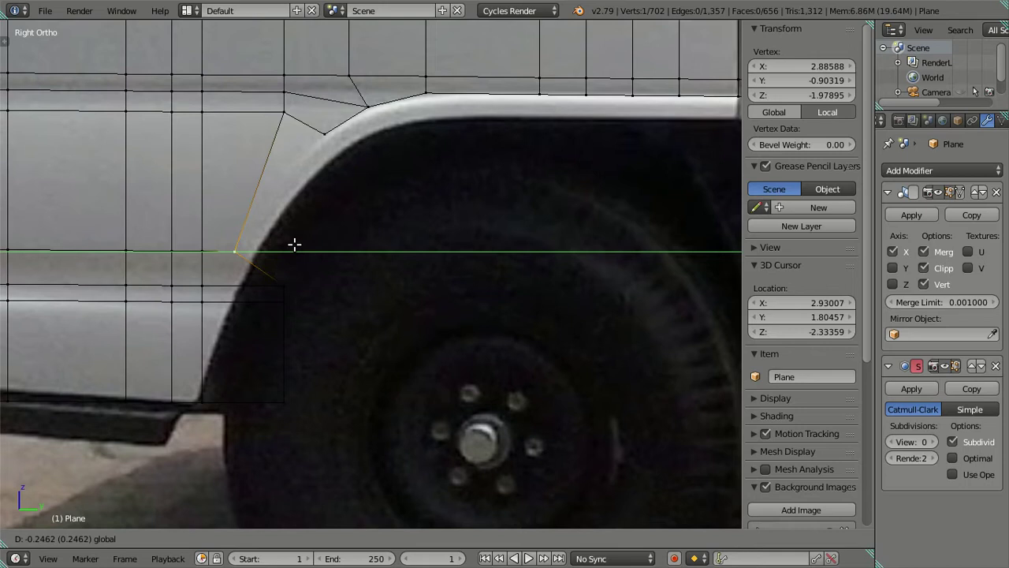
pyautogui.click(294, 245)
pyautogui.press('a')
# Select the sill panel's vertices and shift them back along Y.
pyautogui.keyDown('ctrl'); pyautogui.scroll(2, 360, 314); pyautogui.keyUp('ctrl')
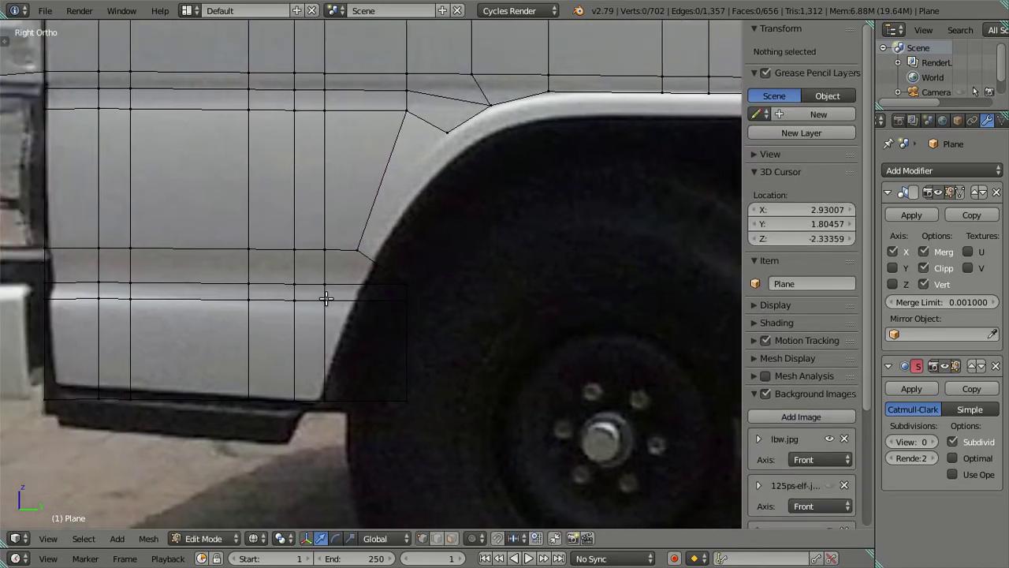
pyautogui.rightClick(326, 298)
pyautogui.keyDown('shift'); pyautogui.rightClick(252, 289); pyautogui.keyUp('shift')
pyautogui.keyDown('shift'); pyautogui.rightClick(294, 285); pyautogui.keyUp('shift')
pyautogui.keyDown('shift'); pyautogui.rightClick(313, 284); pyautogui.keyUp('shift')
pyautogui.keyDown('shift'); pyautogui.rightClick(316, 284); pyautogui.keyUp('shift')
pyautogui.keyDown('shift'); pyautogui.rightClick(248, 400); pyautogui.keyUp('shift')
pyautogui.keyDown('shift'); pyautogui.rightClick(294, 400); pyautogui.keyUp('shift')
pyautogui.keyDown('shift'); pyautogui.rightClick(345, 398); pyautogui.keyUp('shift')
pyautogui.keyDown('shift'); pyautogui.rightClick(407, 398); pyautogui.keyUp('shift')
pyautogui.keyDown('shift'); pyautogui.rightClick(413, 304); pyautogui.keyUp('shift')
pyautogui.keyDown('shift'); pyautogui.rightClick(416, 279); pyautogui.keyUp('shift')
pyautogui.press('g')
pyautogui.press('y')
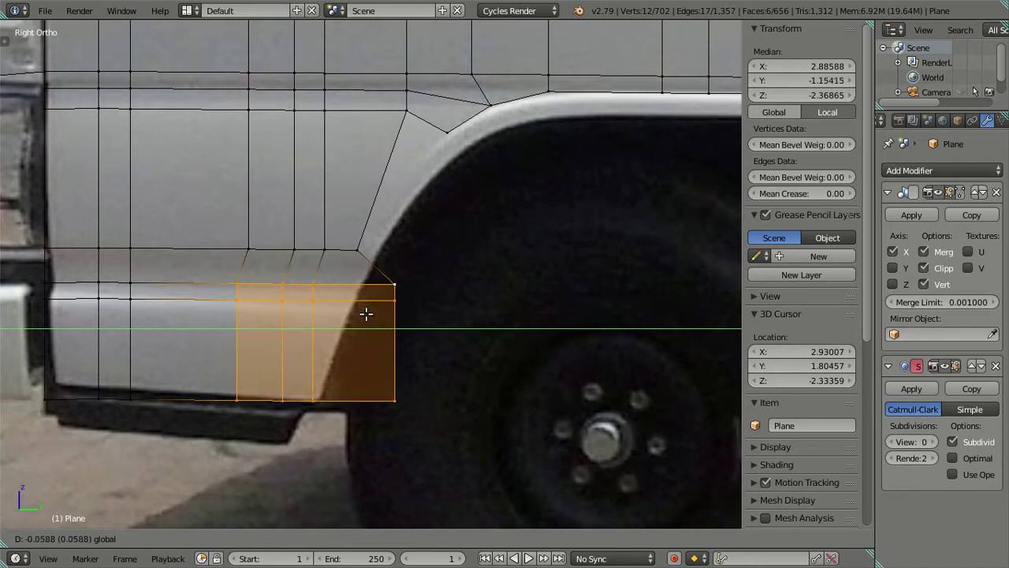
pyautogui.click(376, 313)
# Include the upper-row vertices, shift along Y, then drop one arch-edge vertex and shift again.
pyautogui.keyDown('shift'); pyautogui.rightClick(323, 251); pyautogui.keyUp('shift')
pyautogui.keyDown('shift'); pyautogui.rightClick(294, 251); pyautogui.keyUp('shift')
pyautogui.keyDown('shift'); pyautogui.rightClick(248, 250); pyautogui.keyUp('shift')
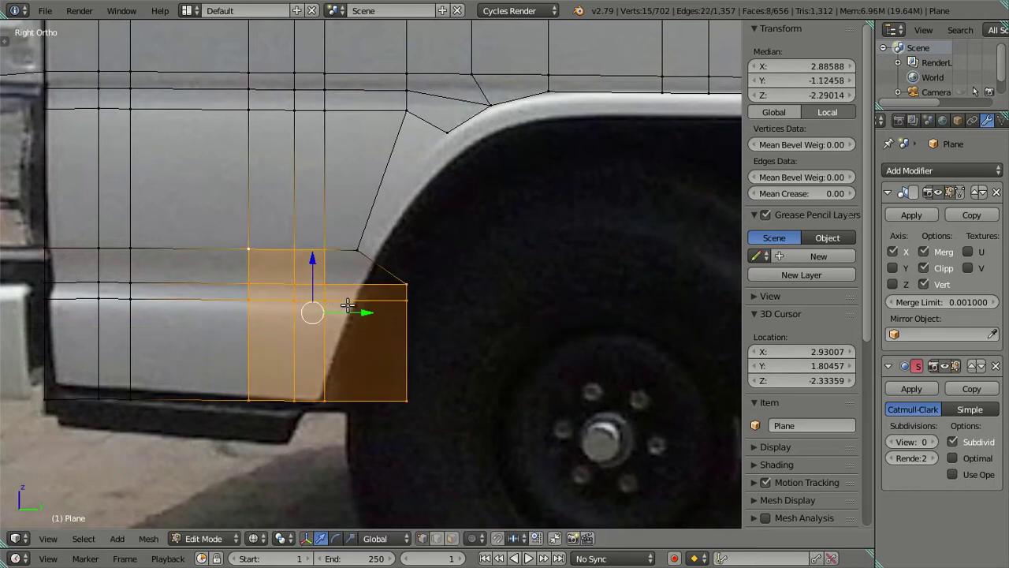
pyautogui.press('g')
pyautogui.press('y')
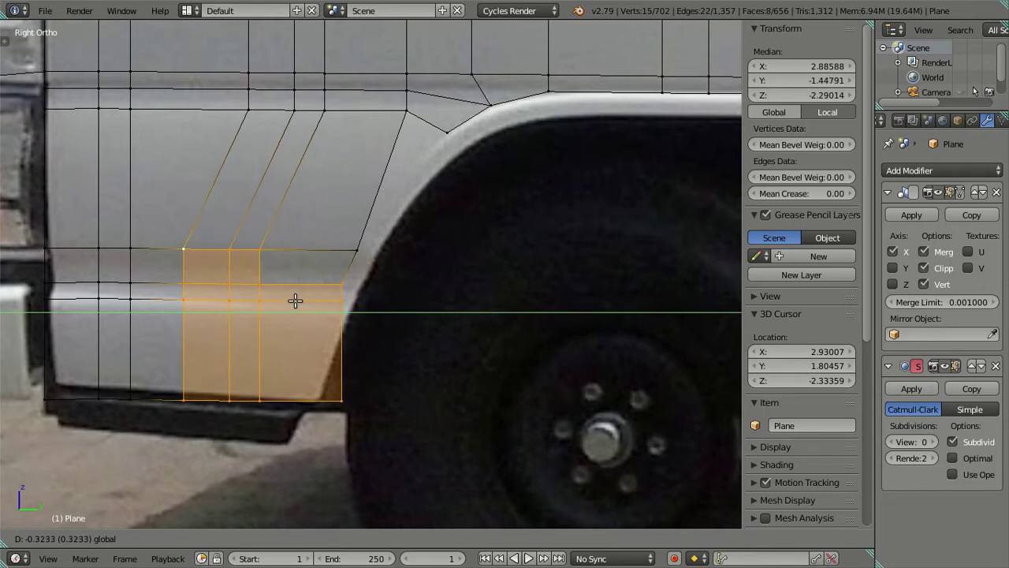
pyautogui.click(295, 300)
pyautogui.keyDown('shift'); pyautogui.rightClick(341, 284); pyautogui.keyUp('shift')
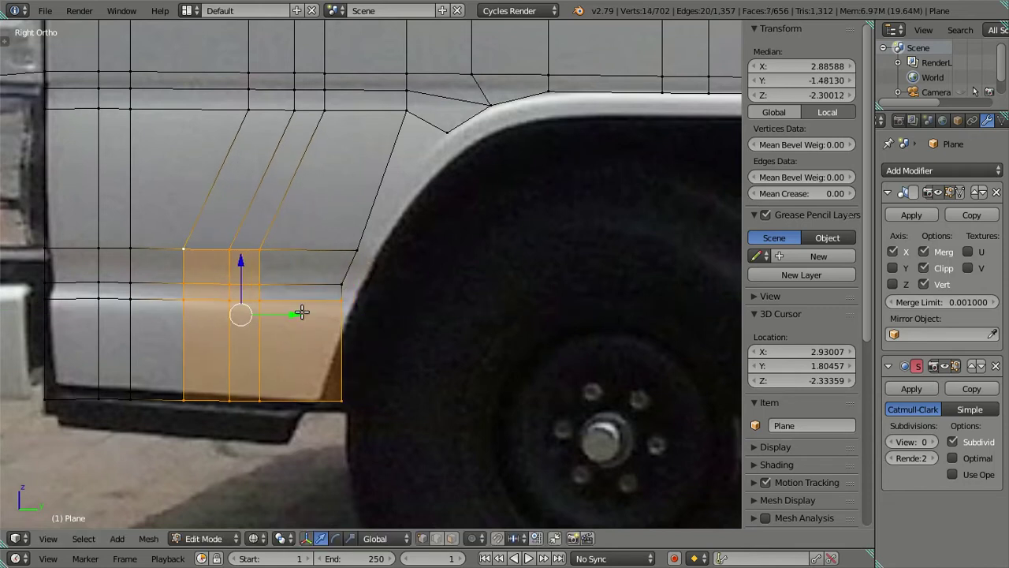
pyautogui.press('g')
pyautogui.press('y')
pyautogui.click(295, 318)
# Adjust the sill's front edge, bottom corner and flange edge slightly along Y.
pyautogui.rightClick(344, 339)
pyautogui.press('g')
pyautogui.press('y')
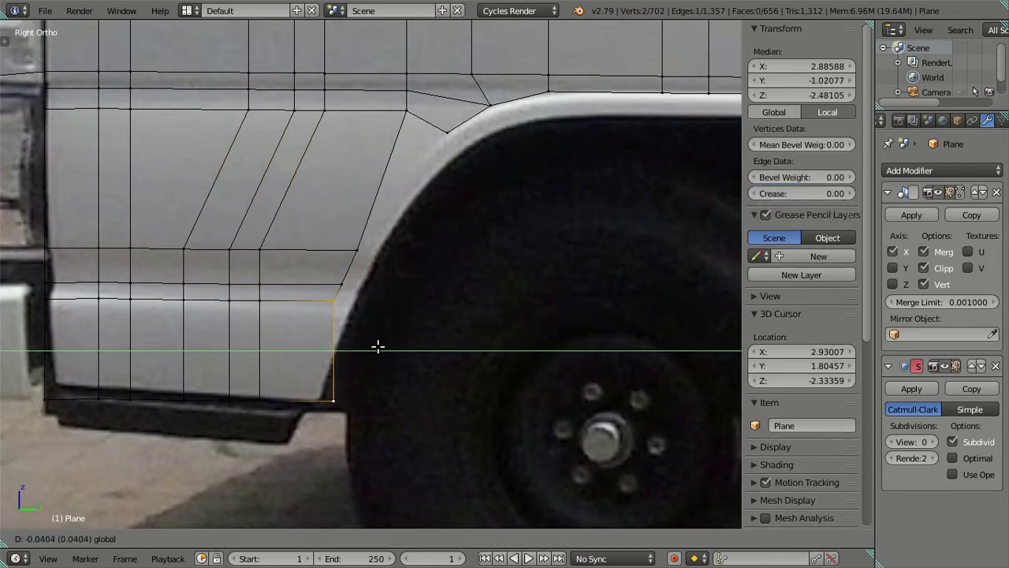
pyautogui.click(380, 348)
pyautogui.rightClick(335, 400)
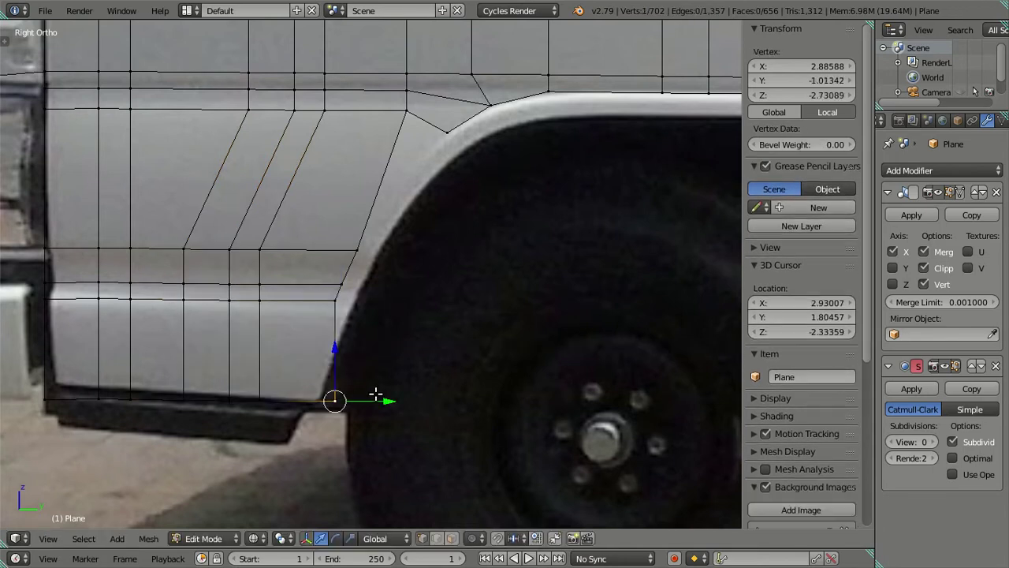
pyautogui.press('g')
pyautogui.press('y')
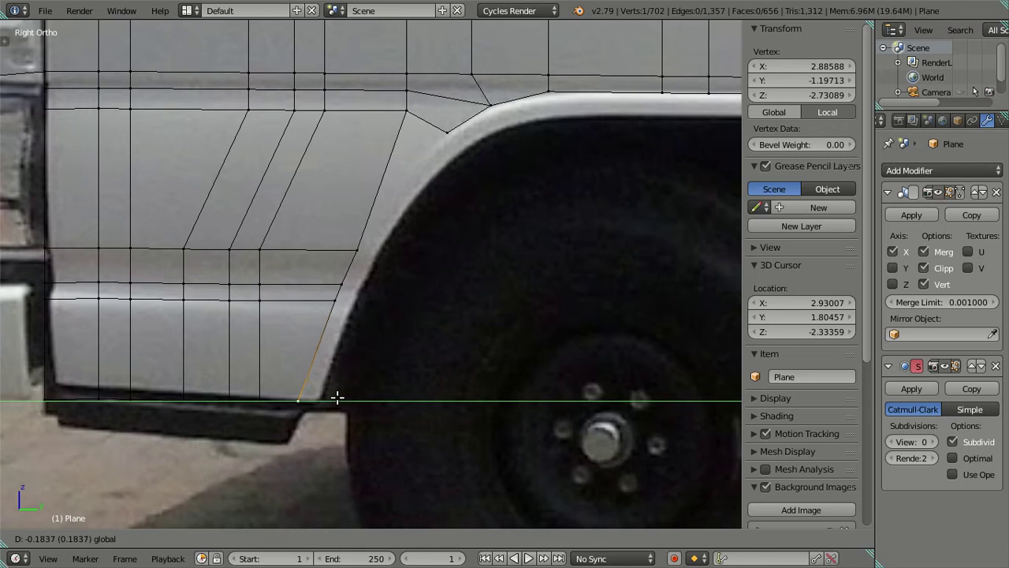
pyautogui.click(337, 398)
pyautogui.scroll(1, 339, 417)
pyautogui.moveTo(335, 423); pyautogui.dragTo(336, 422)
pyautogui.keyDown('ctrl'); pyautogui.rightClick(337, 288); pyautogui.keyUp('ctrl')
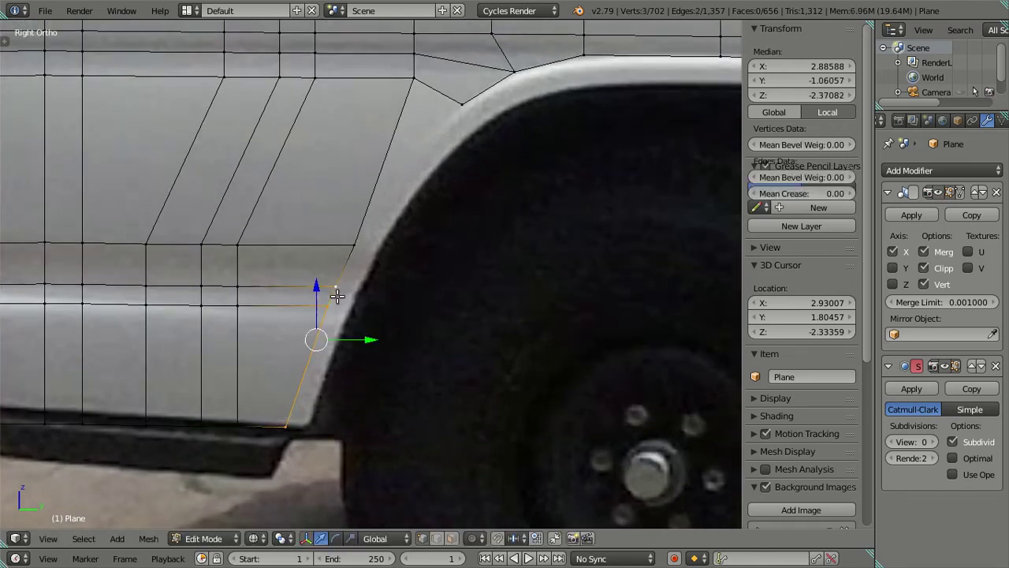
pyautogui.keyDown('ctrl'); pyautogui.rightClick(360, 250); pyautogui.keyUp('ctrl')
pyautogui.moveTo(379, 302); pyautogui.dragTo(376, 302)
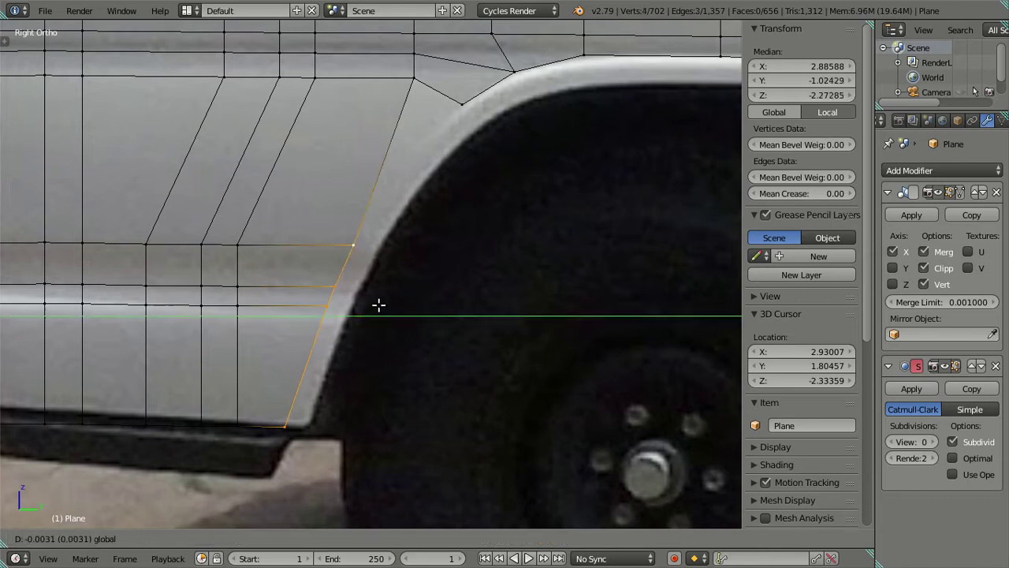
pyautogui.press('a')
# Move the sill's bottom corner vertex along Y.
pyautogui.scroll(-1, 354, 243)
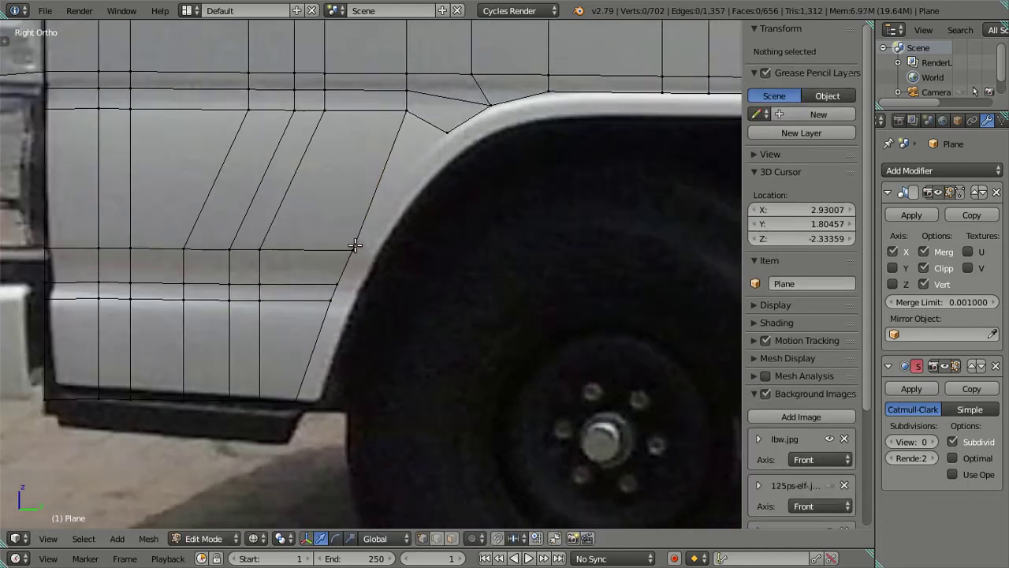
pyautogui.scroll(-1, 340, 295)
pyautogui.scroll(-1, 345, 301)
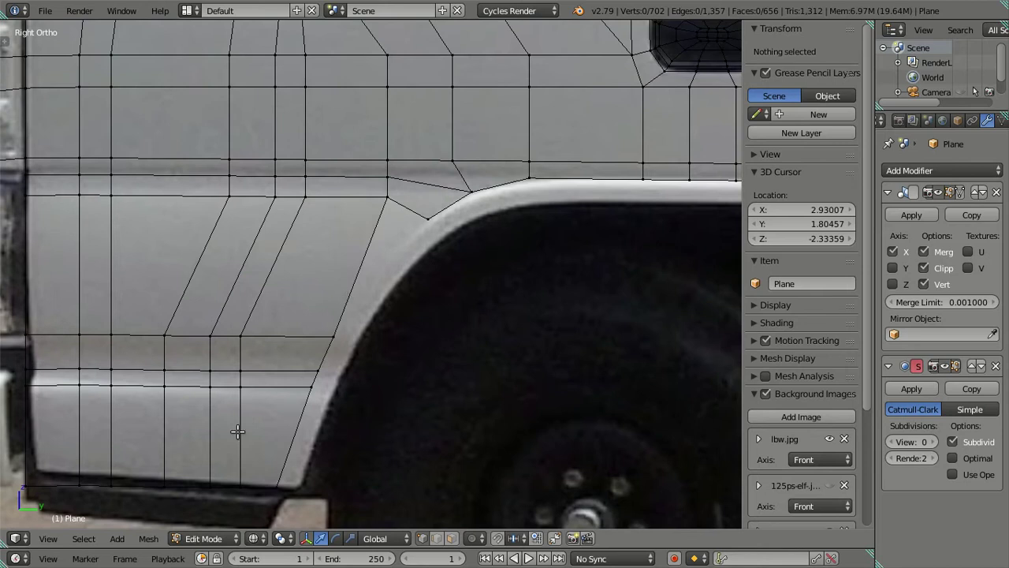
pyautogui.rightClick(275, 485)
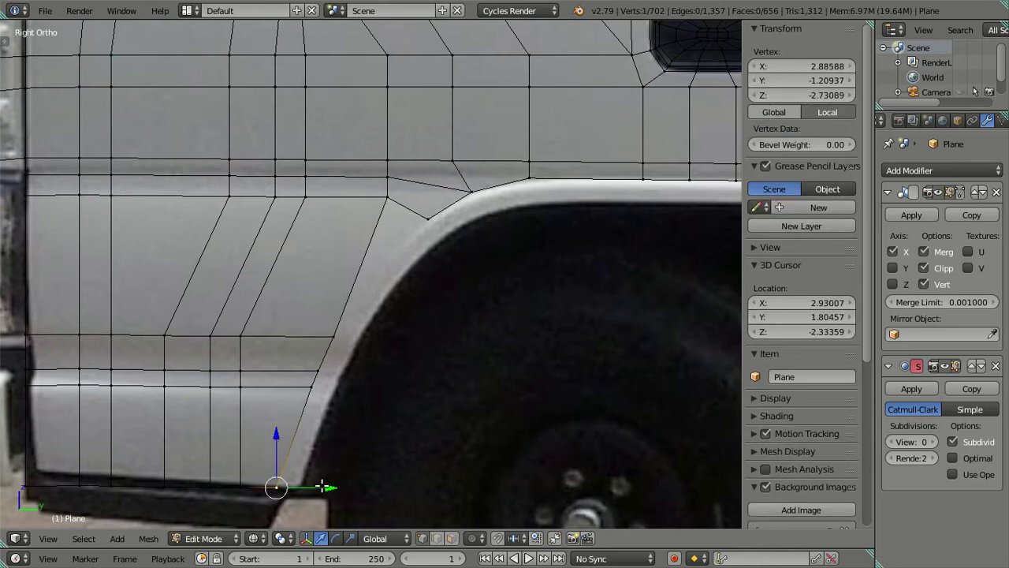
pyautogui.press('g')
pyautogui.press('y')
pyautogui.click(324, 488)
pyautogui.press('a')
# Insert an edge loop beside the arch, slide it onto the arch edge, and fill the gap with a face.
pyautogui.keyDown('shift'); pyautogui.moveTo(387, 270); pyautogui.dragTo(356, 318, button='middle'); pyautogui.keyUp('shift')
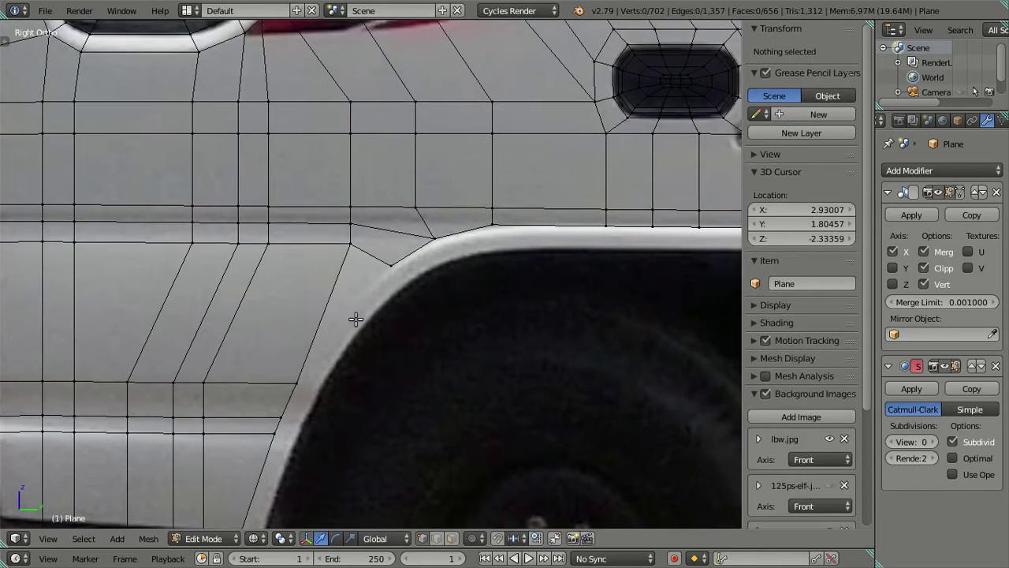
pyautogui.rightClick(293, 382)
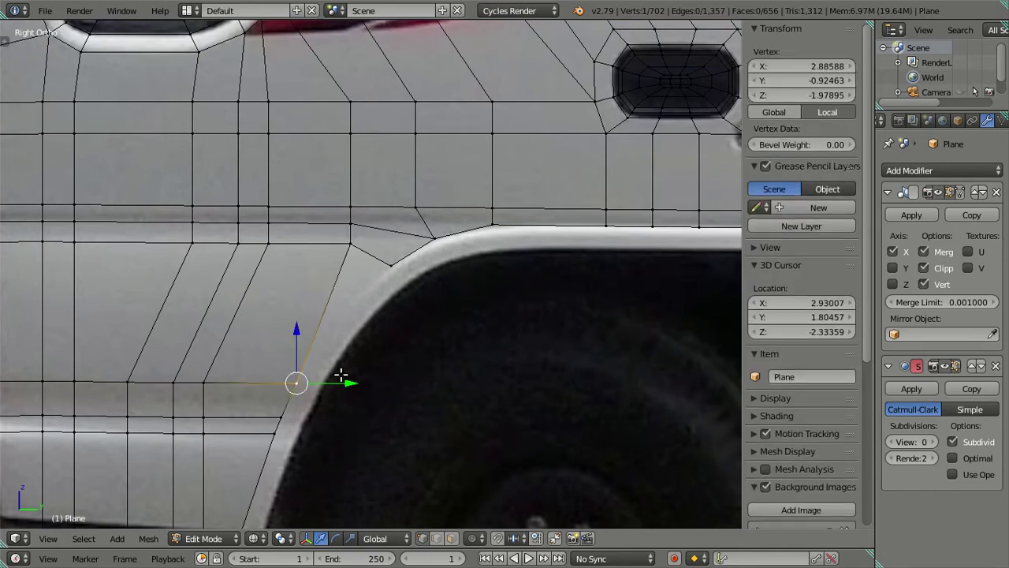
pyautogui.keyDown('shift'); pyautogui.moveTo(343, 375); pyautogui.dragTo(354, 252, button='middle'); pyautogui.keyUp('shift')
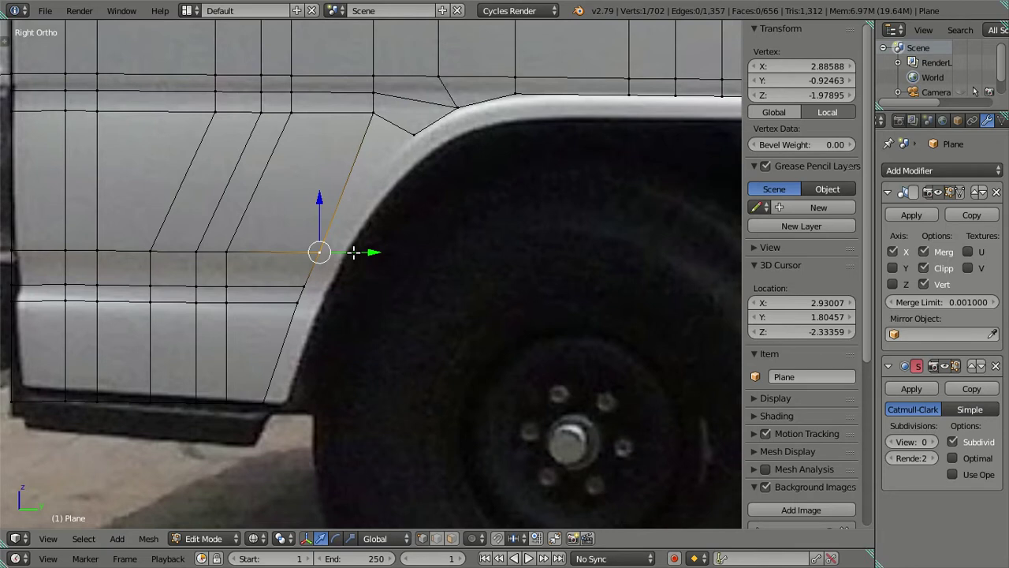
pyautogui.rightClick(279, 392)
pyautogui.keyDown('alt'); pyautogui.rightClick(325, 245); pyautogui.keyUp('alt')
pyautogui.press('g')
pyautogui.press('y')
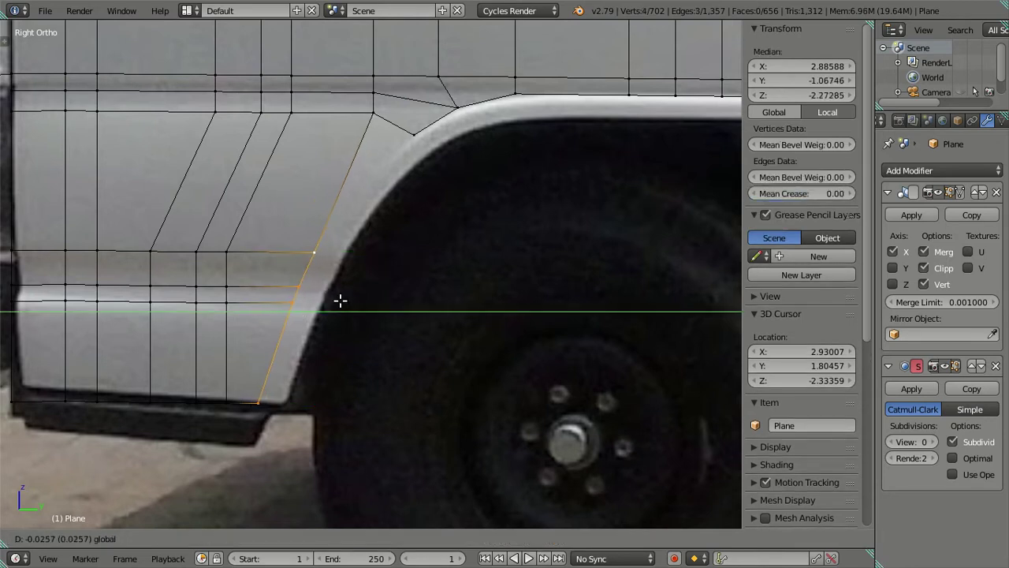
pyautogui.click(333, 296)
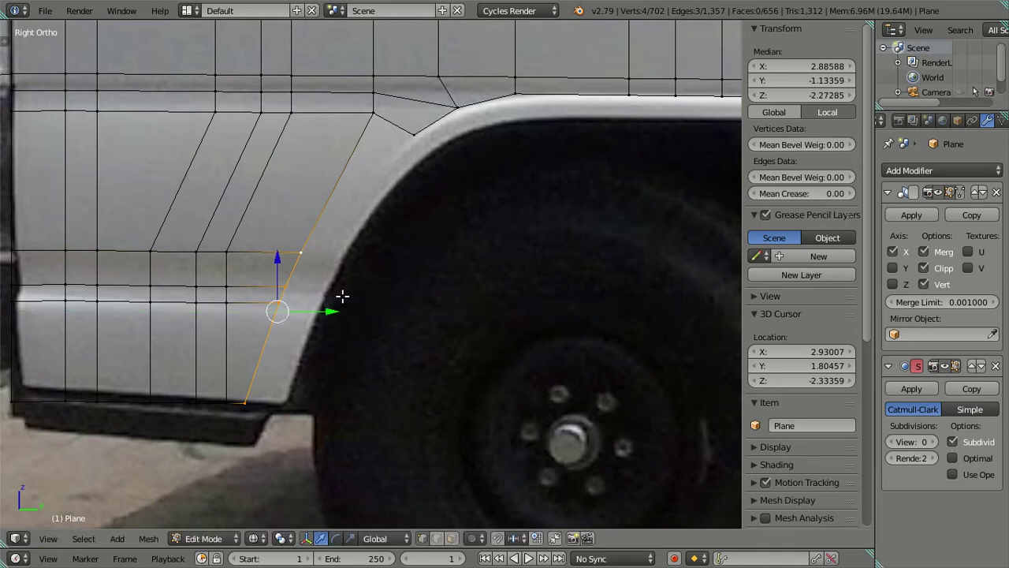
pyautogui.moveTo(331, 308); pyautogui.dragTo(352, 309)
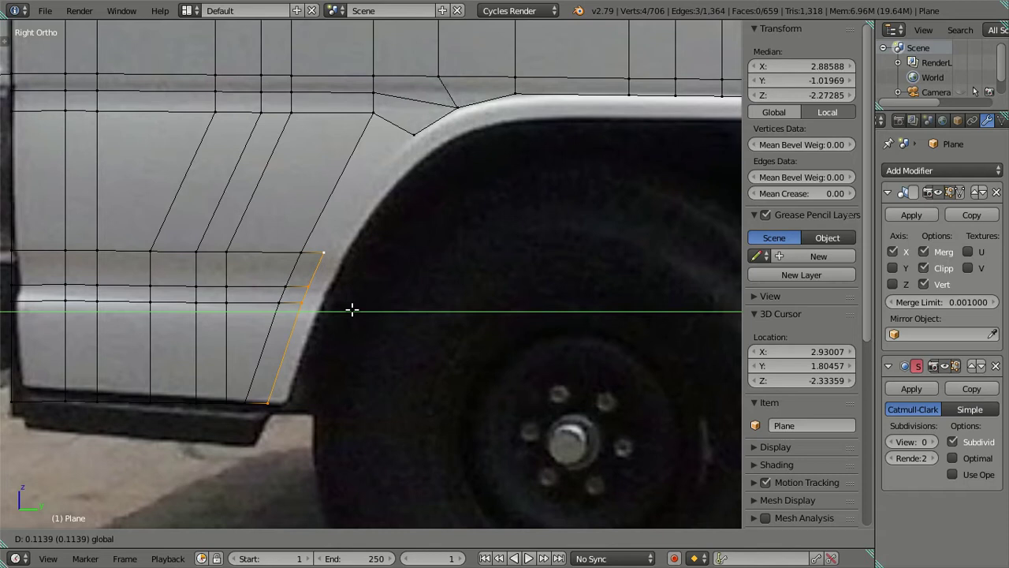
pyautogui.click(354, 310)
pyautogui.keyDown('alt'); pyautogui.rightClick(401, 143); pyautogui.keyUp('alt')
pyautogui.press('f')
pyautogui.press('a')
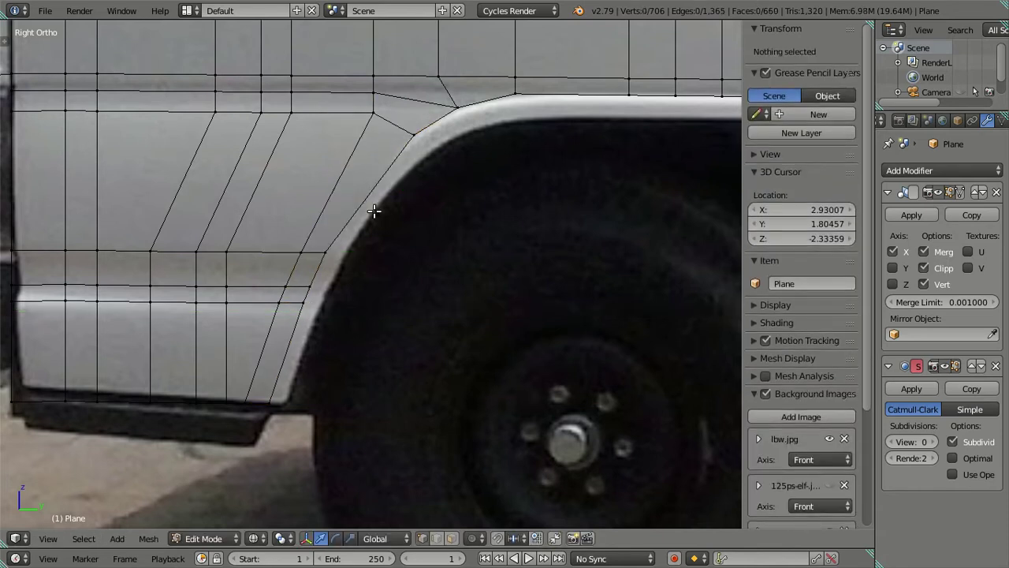
# Nudge the arch-top vertex down-left to about Y -0.478, Z -1.412.
pyautogui.rightClick(381, 180)
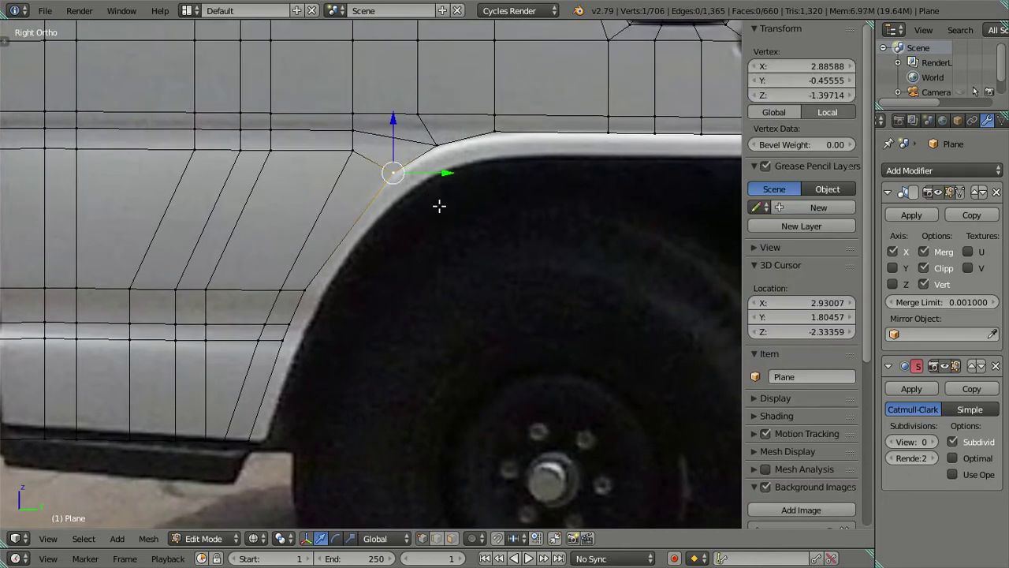
pyautogui.press('g')
pyautogui.rightClick(424, 212)
pyautogui.press('g')
pyautogui.click(421, 205)
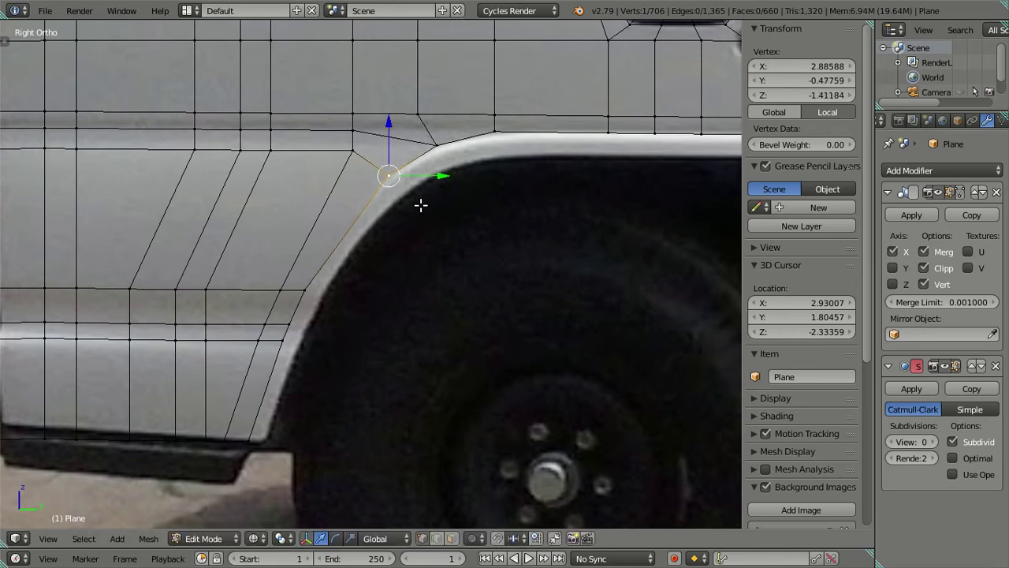
# From front view, set the 3D cursor at the cab edge (X 2.895, Y -2.188, Z -1.483), then return to right view.
pyautogui.press('a')
pyautogui.scroll(-2, 338, 165)
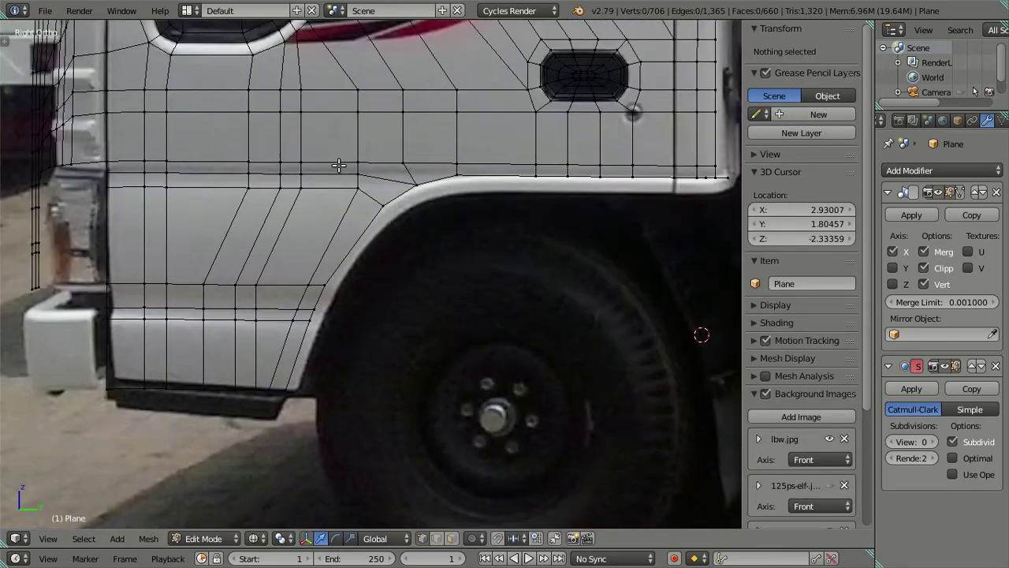
pyautogui.scroll(1, 469, 258)
pyautogui.scroll(1, 462, 248)
pyautogui.scroll(1, 460, 247)
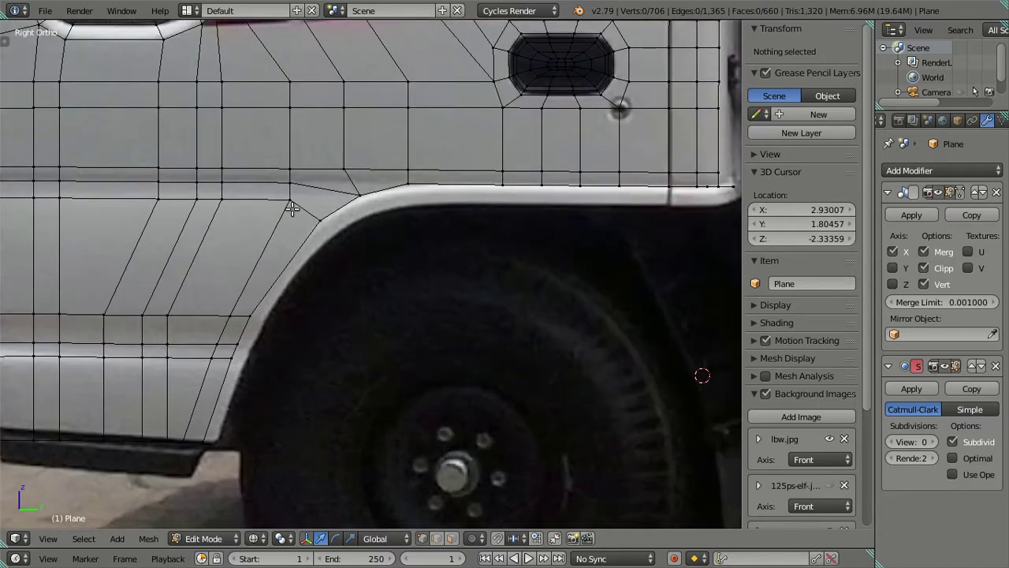
pyautogui.moveTo(368, 219)
pyautogui.mouseDown(button='middle')
pyautogui.moveTo(450, 302)
pyautogui.moveTo(477, 282)
pyautogui.moveTo(489, 288)
pyautogui.moveTo(485, 300)
pyautogui.moveTo(468, 276)
pyautogui.mouseUp(button='middle')
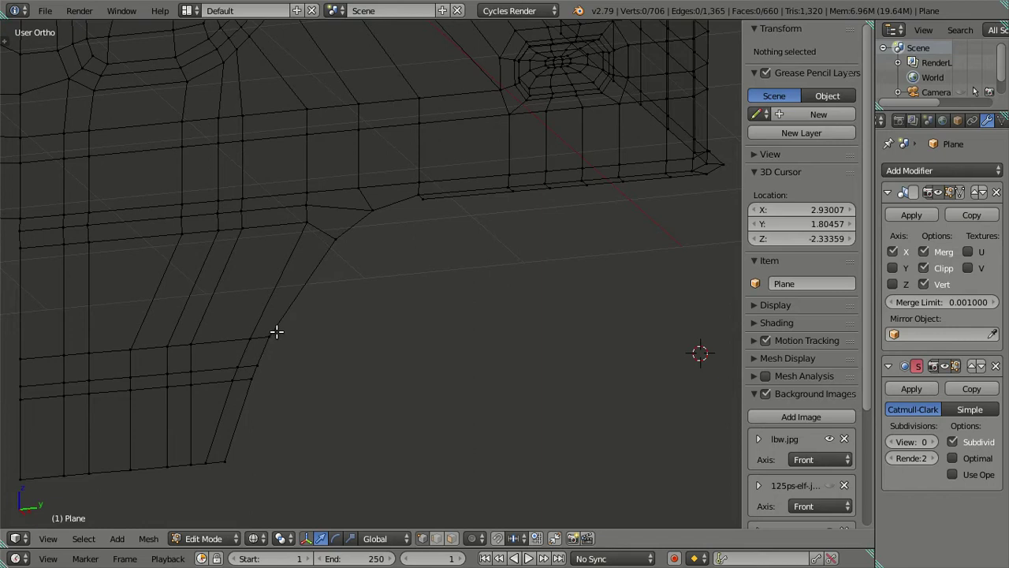
pyautogui.press('KP_3')
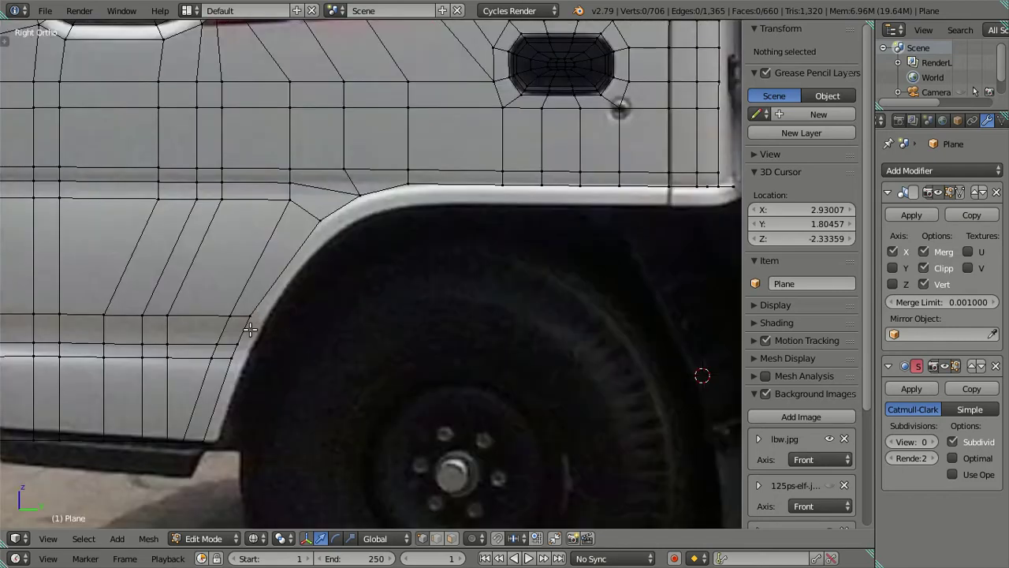
pyautogui.keyDown('shift'); pyautogui.moveTo(249, 310); pyautogui.dragTo(409, 314, button='middle'); pyautogui.keyUp('shift')
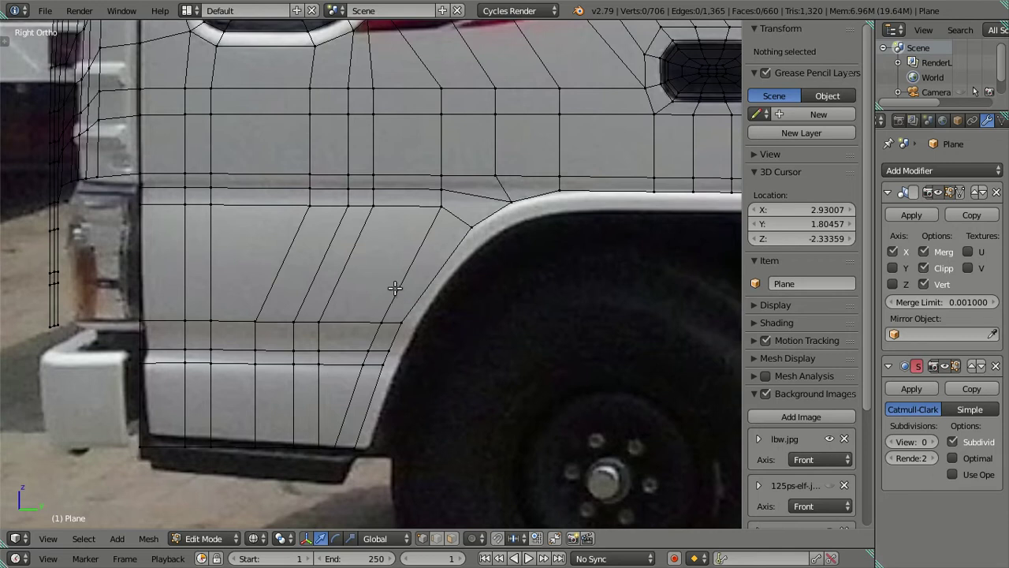
pyautogui.press('KP_1')
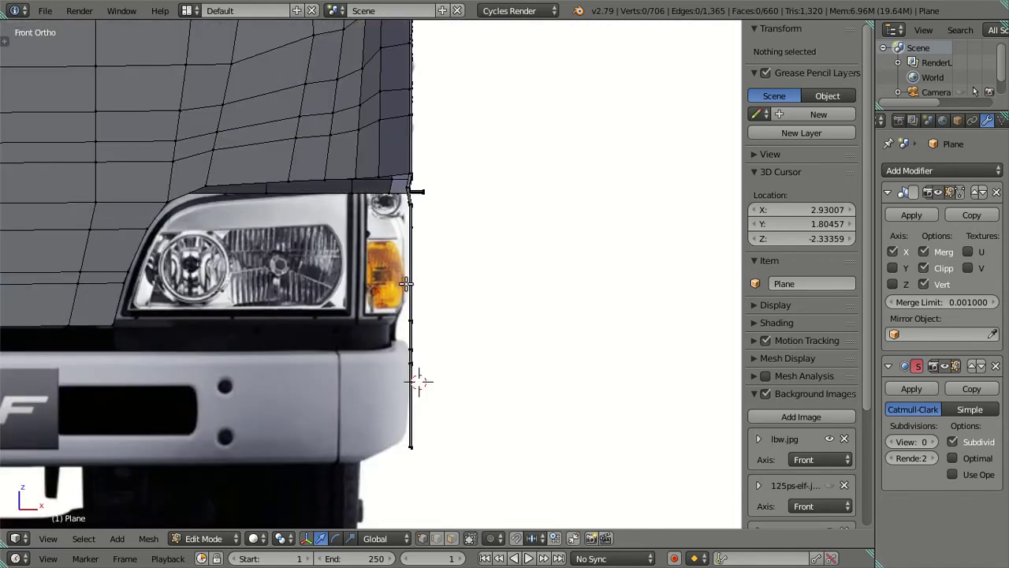
pyautogui.click(413, 238)
pyautogui.press('KP_3')
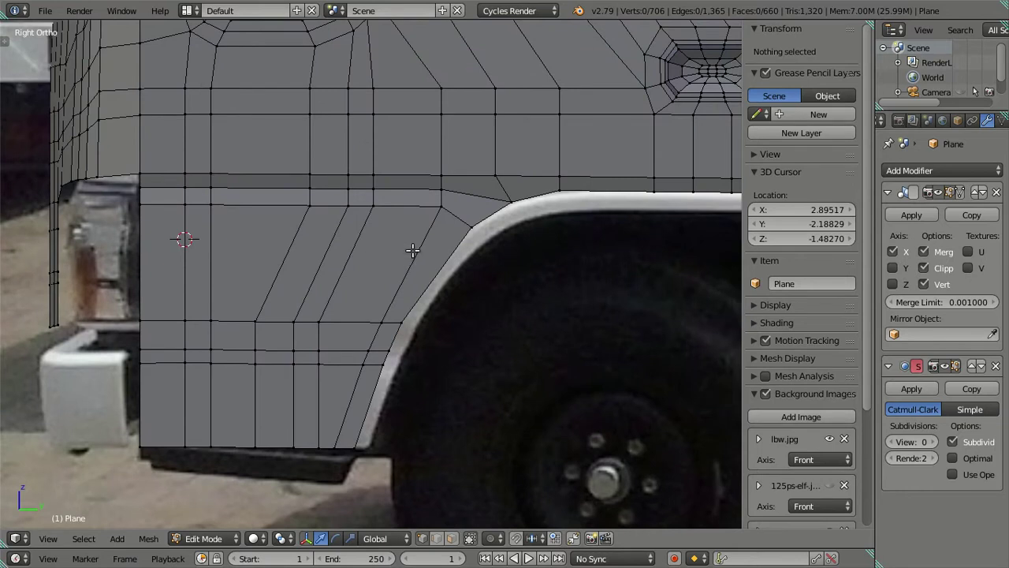
# Add two evenly spaced horizontal edge loops across the front panel.
pyautogui.hotkey('ctrl', 'r')
pyautogui.scroll(1, 412, 250)
pyautogui.click(412, 250)
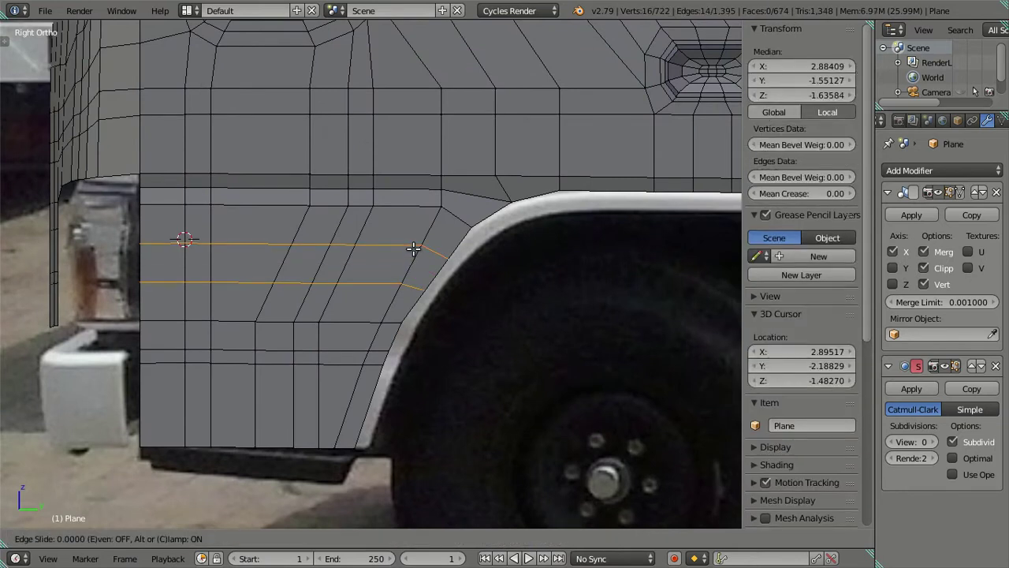
pyautogui.rightClick(478, 271)
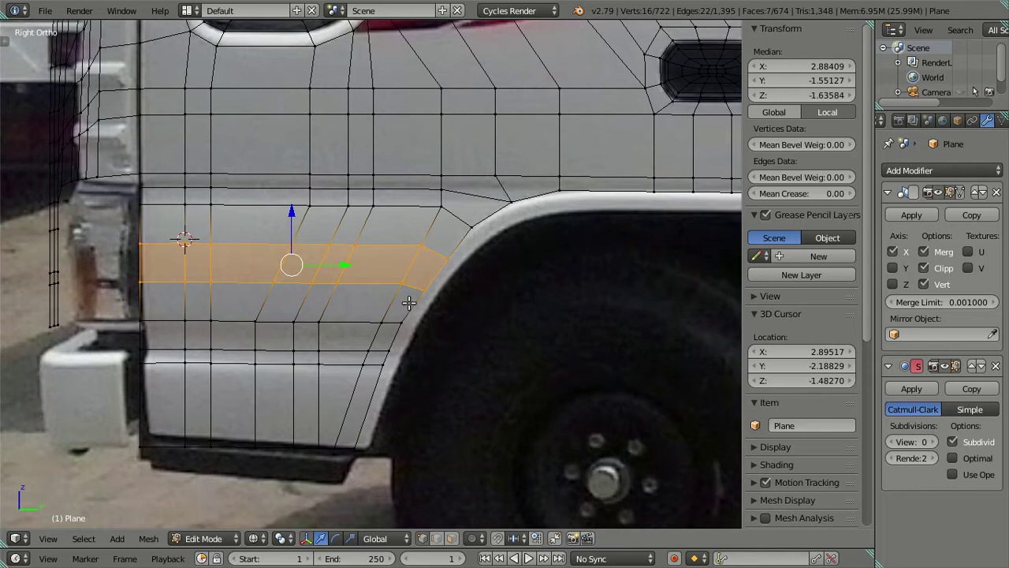
# Pull the quad face at the arch end of the new band toward the arch edge.
pyautogui.rightClick(415, 276)
pyautogui.keyDown('shift'); pyautogui.rightClick(445, 268); pyautogui.keyUp('shift')
pyautogui.keyDown('shift'); pyautogui.rightClick(429, 251); pyautogui.keyUp('shift')
pyautogui.moveTo(489, 270); pyautogui.dragTo(484, 265)
pyautogui.click(483, 265)
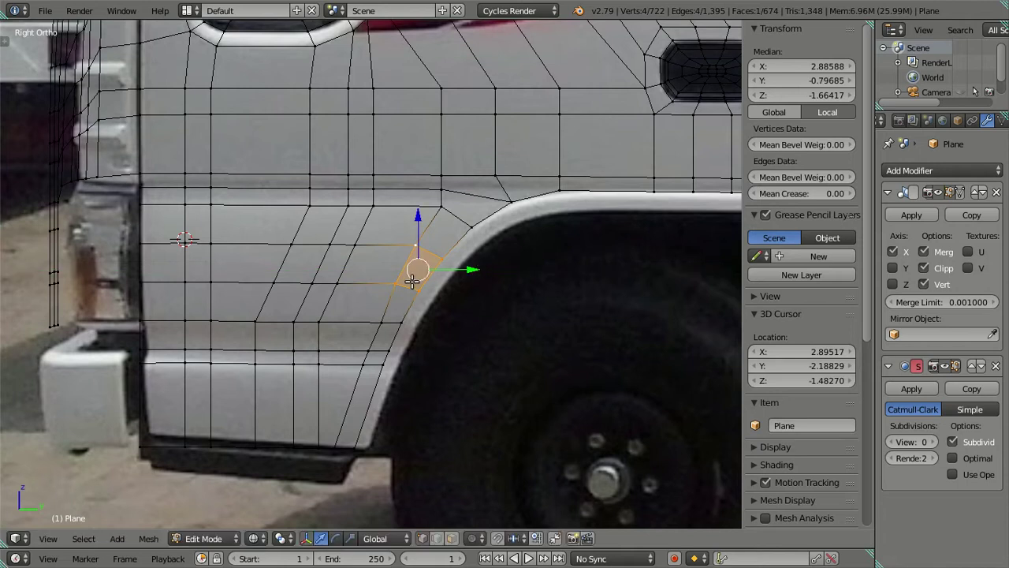
pyautogui.rightClick(399, 279)
pyautogui.hotkey('ctrl', 'z')
# Align the outer arch-side edge with the arch using Y, Z, then Y constrained moves.
pyautogui.rightClick(427, 280)
pyautogui.press('g')
pyautogui.press('y')
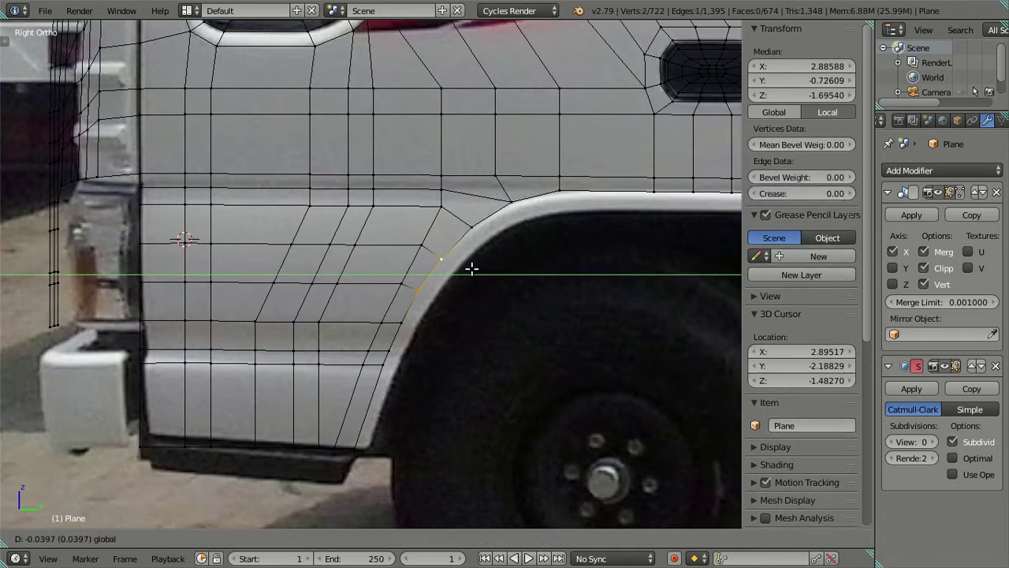
pyautogui.click(471, 269)
pyautogui.press('g')
pyautogui.press('z')
pyautogui.click(434, 225)
pyautogui.press('g')
pyautogui.press('y')
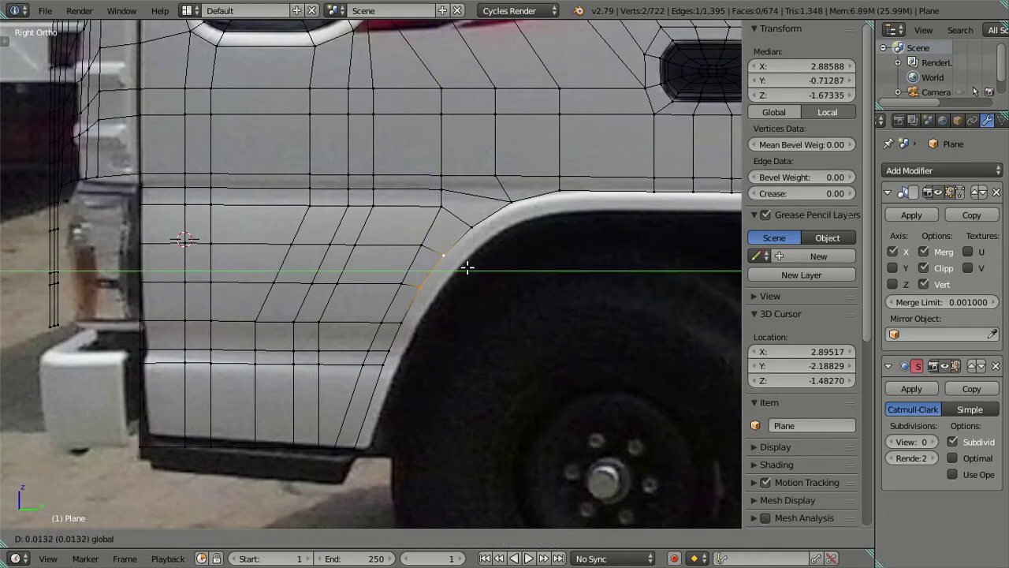
pyautogui.click(468, 268)
# Nudge the neighbouring arch vertex along Y, then deselect and pan toward the sill.
pyautogui.rightClick(457, 284)
pyautogui.press('g')
pyautogui.press('y')
pyautogui.click(458, 287)
pyautogui.press('a')
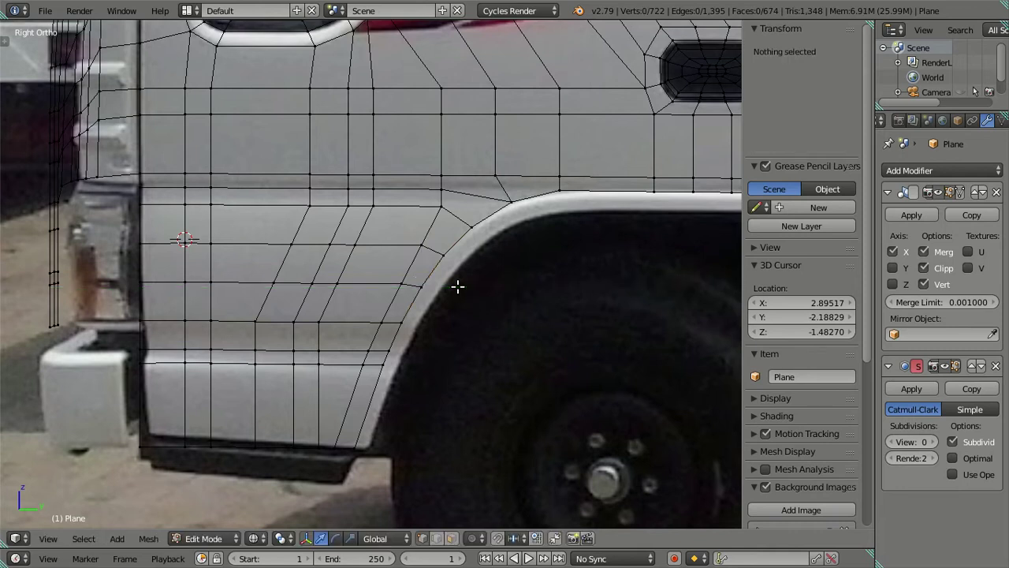
pyautogui.keyDown('shift'); pyautogui.moveTo(388, 408); pyautogui.dragTo(325, 403, button='middle'); pyautogui.keyUp('shift')
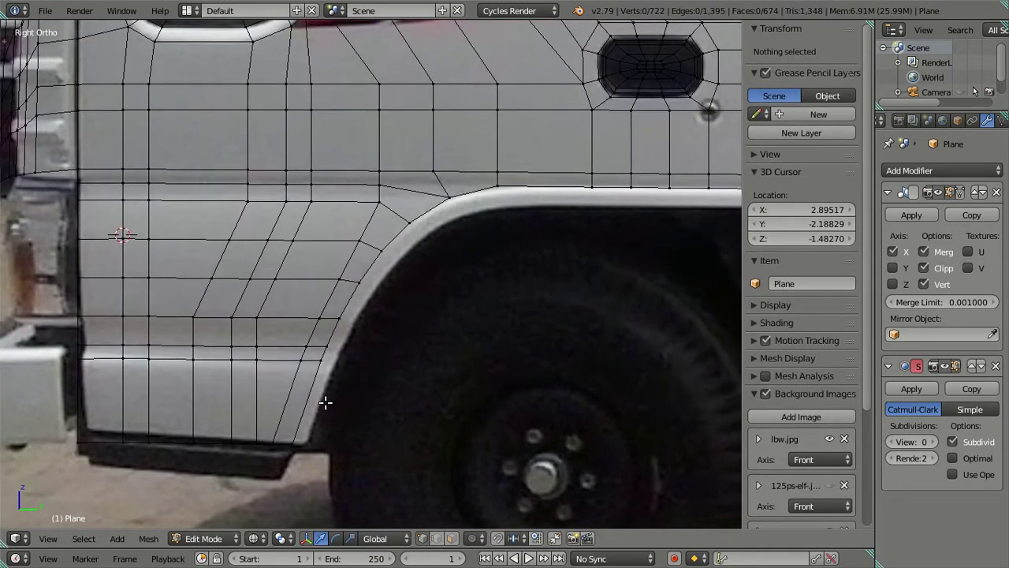
# Frame the arch top and try a vertical move on the edge above it, cancelling it.
pyautogui.keyDown('shift'); pyautogui.moveTo(326, 348); pyautogui.dragTo(292, 341, button='middle'); pyautogui.keyUp('shift')
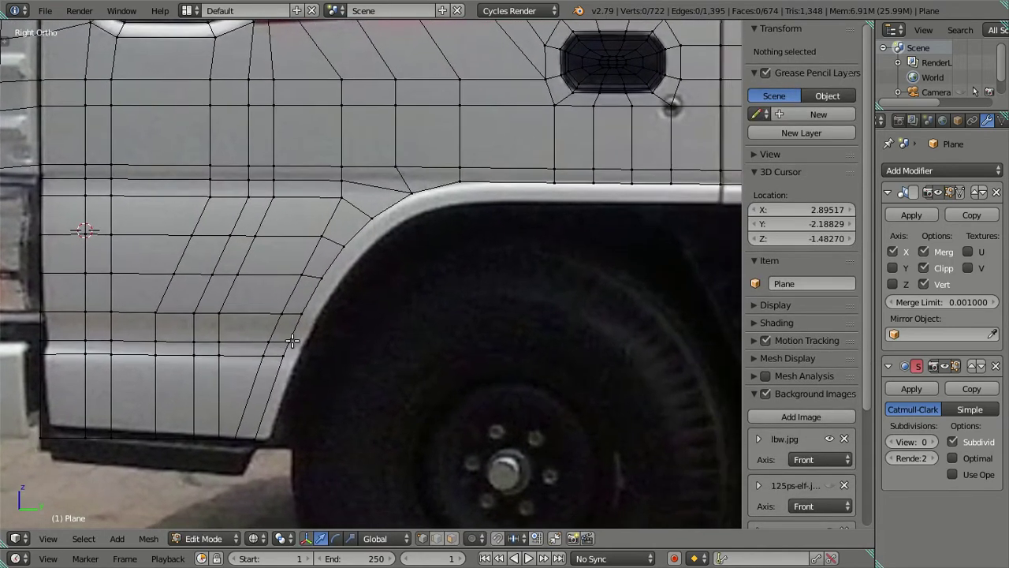
pyautogui.scroll(-1, 273, 317)
pyautogui.scroll(-1, 368, 280)
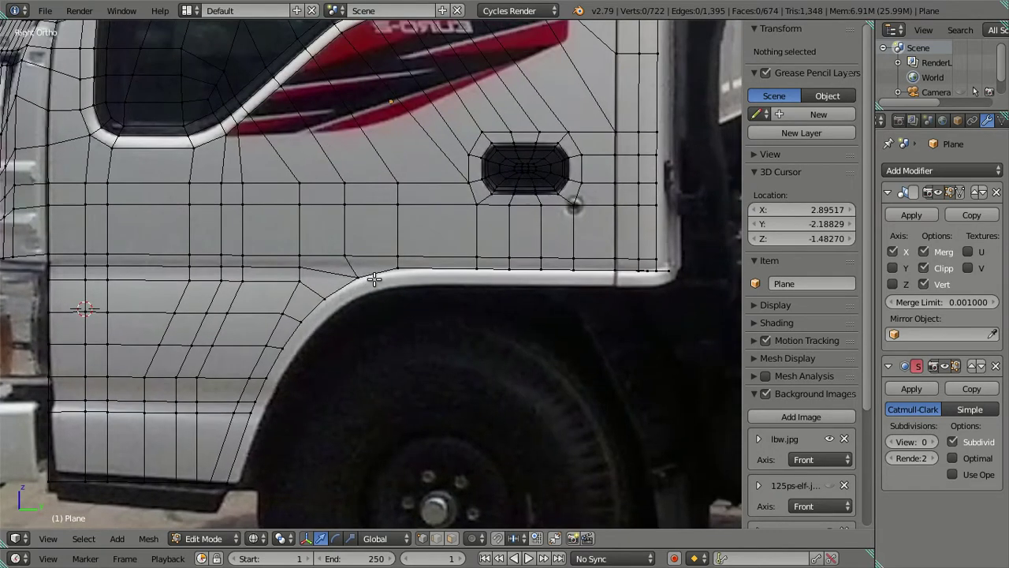
pyautogui.scroll(1, 373, 279)
pyautogui.scroll(1, 380, 274)
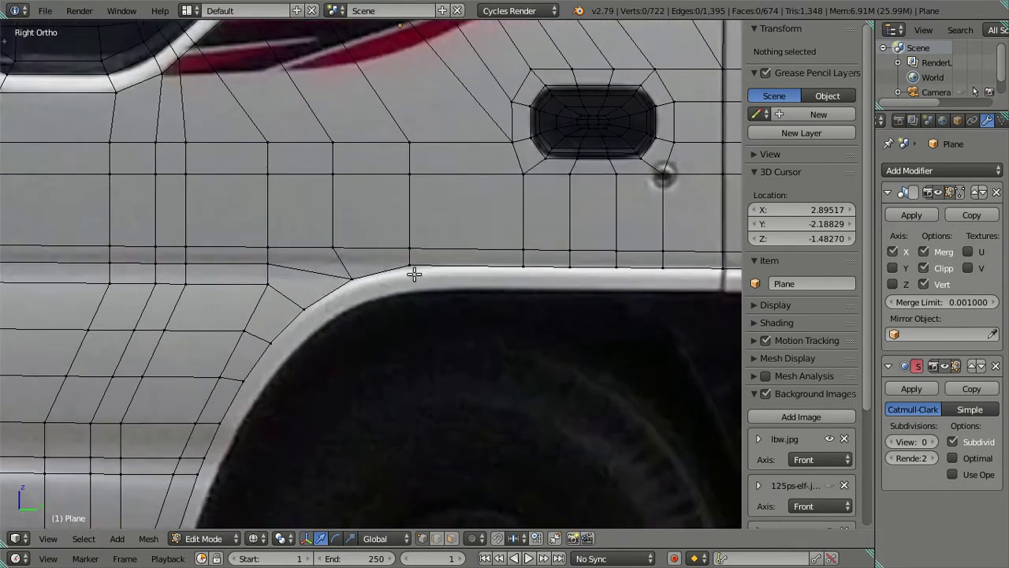
pyautogui.rightClick(414, 274)
pyautogui.press('g')
pyautogui.press('z')
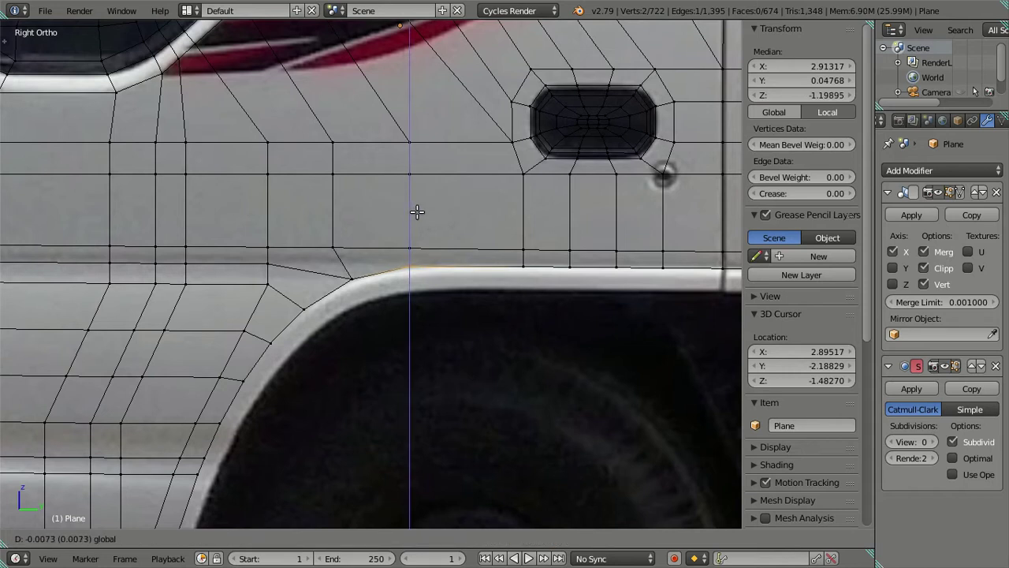
pyautogui.press('Escape')
# Slide the vertex at the arch's upper corner along Y to match the reference photo.
pyautogui.rightClick(352, 278)
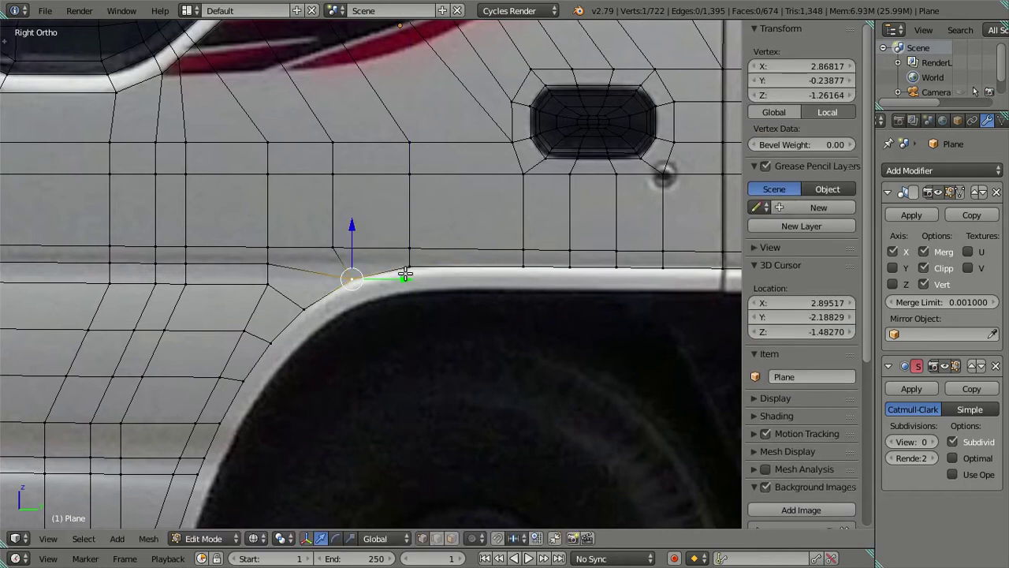
pyautogui.press('g')
pyautogui.press('y')
pyautogui.click(403, 274)
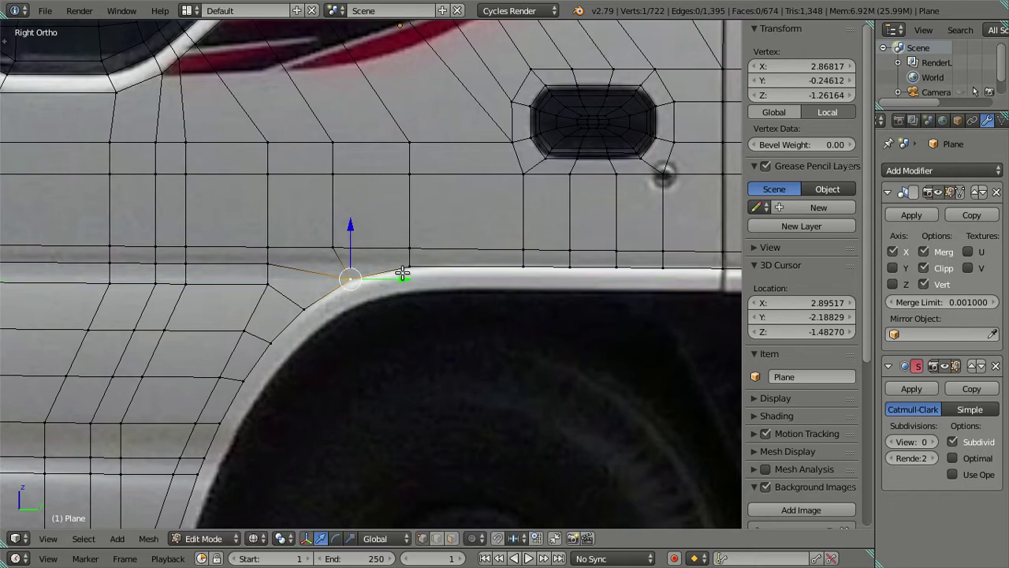
pyautogui.press('a')
# Freely reposition a vertex on the arch's front curve to follow the photo.
pyautogui.keyDown('shift'); pyautogui.moveTo(307, 313); pyautogui.dragTo(398, 245, button='middle'); pyautogui.keyUp('shift')
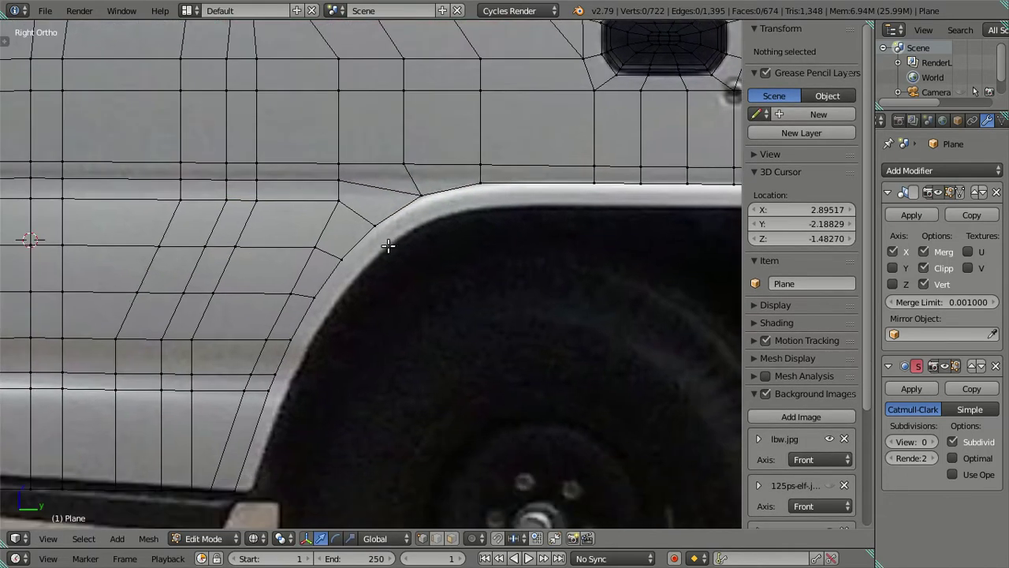
pyautogui.rightClick(315, 298)
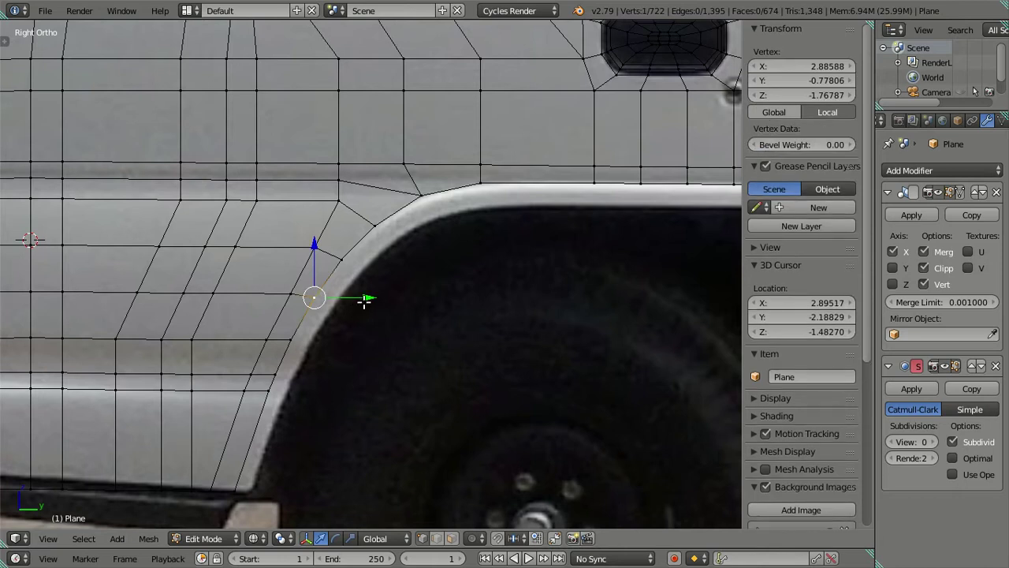
pyautogui.press('g')
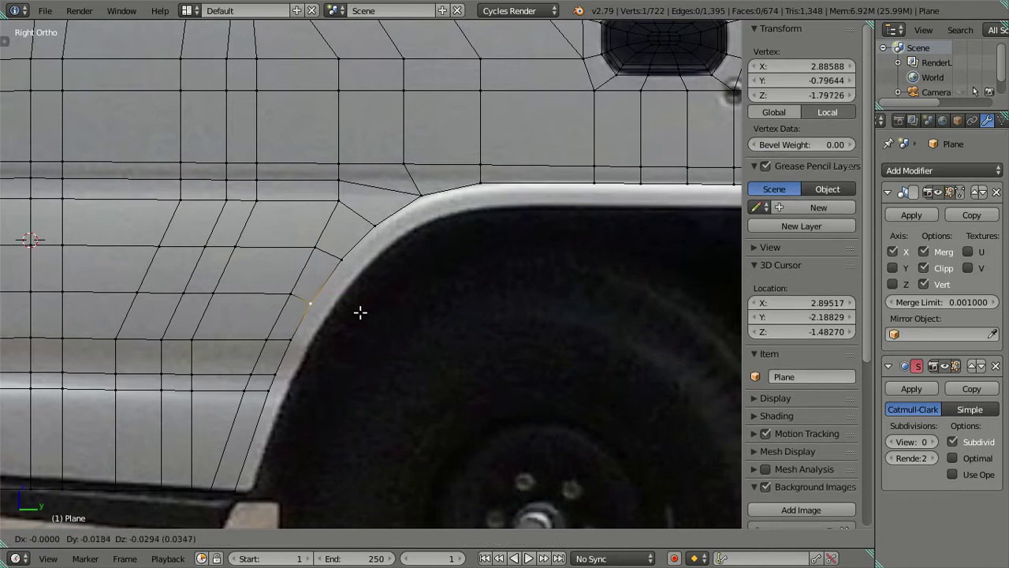
pyautogui.click(360, 312)
pyautogui.press('a')
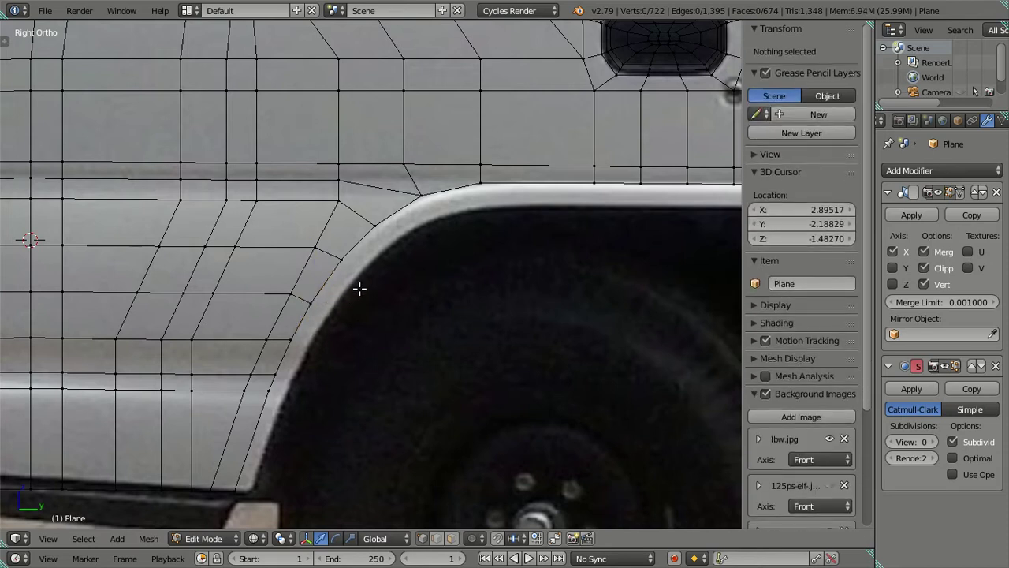
# Shift a group of arch-edge vertices sideways along Y onto the reference arch outline.
pyautogui.rightClick(293, 276)
pyautogui.keyDown('shift'); pyautogui.rightClick(345, 264); pyautogui.keyUp('shift')
pyautogui.press('g')
pyautogui.press('y')
pyautogui.click(348, 266)
pyautogui.keyDown('ctrl'); pyautogui.rightClick(245, 390); pyautogui.keyUp('ctrl')
pyautogui.click(326, 315)
pyautogui.moveTo(329, 328); pyautogui.dragTo(313, 321)
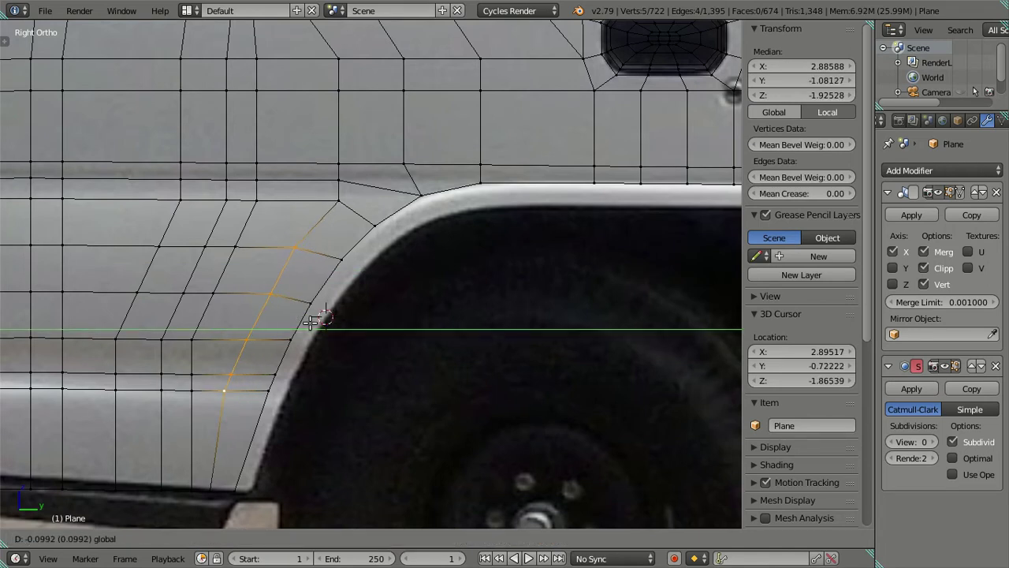
pyautogui.click(312, 321)
# Try nudging the lower vertex near the arch bottom along Y, then undo it.
pyautogui.rightClick(225, 391)
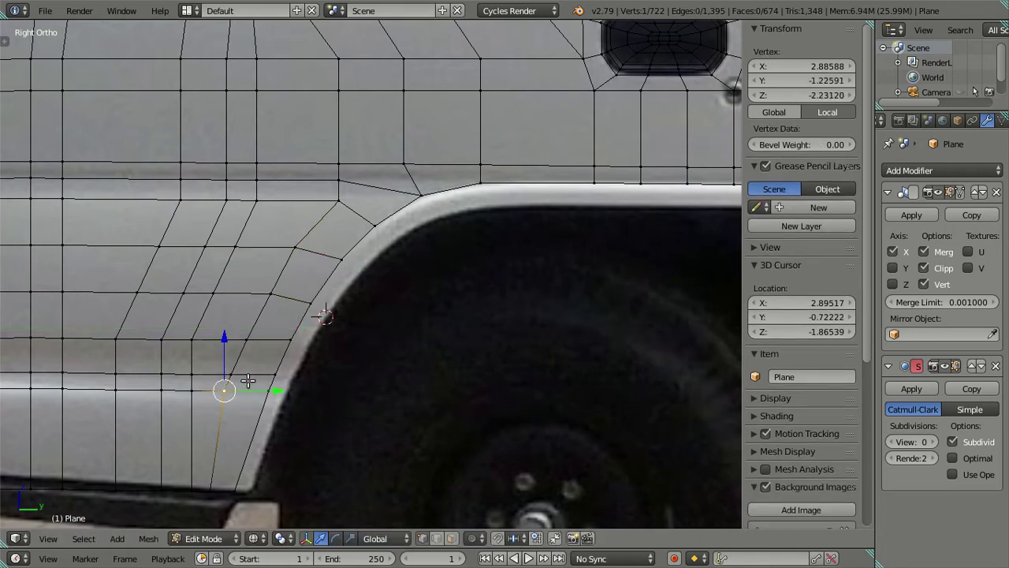
pyautogui.press('g')
pyautogui.press('y')
pyautogui.click(266, 390)
pyautogui.hotkey('ctrl', 'z')
pyautogui.press('a')
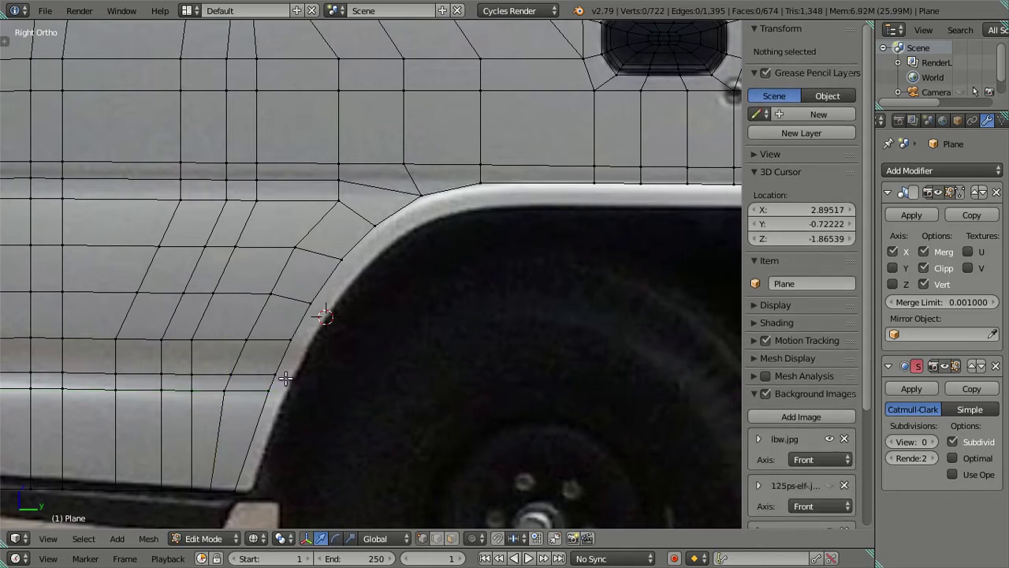
pyautogui.moveTo(456, 303)
pyautogui.keyDown('shift'); pyautogui.mouseDown(button='middle')
pyautogui.moveTo(395, 322)
pyautogui.moveTo(383, 338)
pyautogui.moveTo(397, 379)
pyautogui.moveTo(417, 360)
pyautogui.moveTo(403, 353)
pyautogui.mouseUp(button='middle'); pyautogui.keyUp('shift')
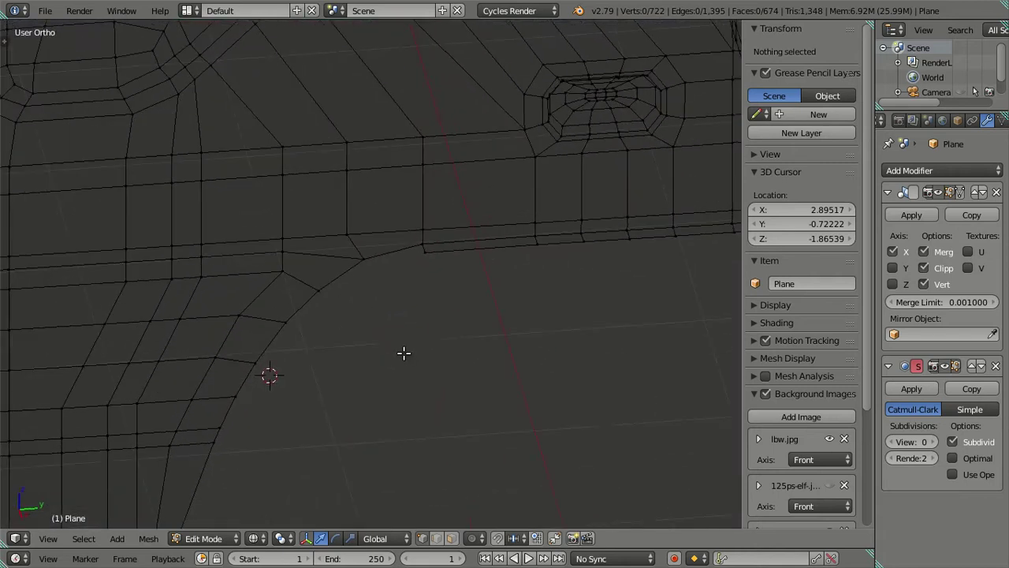
# Inspect the arch's top-corner vertices, checking one vertex's X coordinate without changing it.
pyautogui.moveTo(348, 278)
pyautogui.mouseDown(button='middle')
pyautogui.moveTo(394, 302)
pyautogui.moveTo(383, 287)
pyautogui.mouseUp(button='middle')
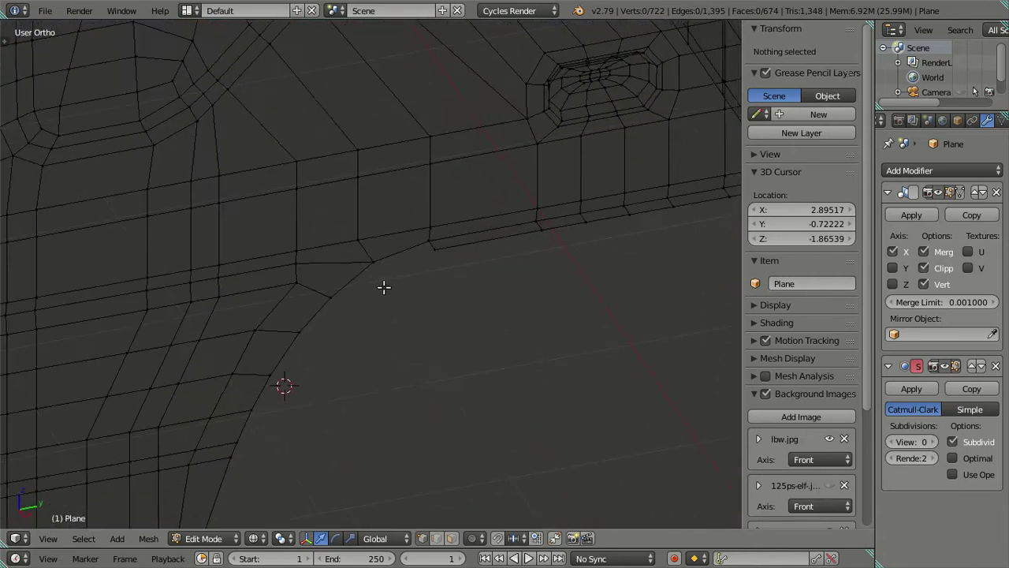
pyautogui.rightClick(329, 305)
pyautogui.press('KP_3')
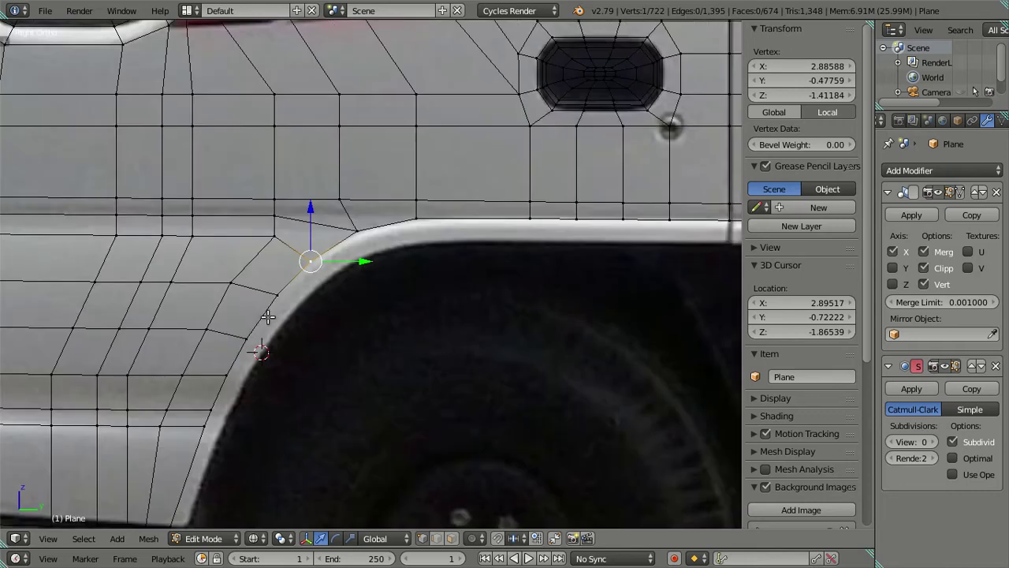
pyautogui.moveTo(294, 282)
pyautogui.mouseDown(button='middle')
pyautogui.moveTo(322, 293)
pyautogui.moveTo(345, 357)
pyautogui.moveTo(356, 326)
pyautogui.mouseUp(button='middle')
pyautogui.keyDown('shift'); pyautogui.rightClick(372, 326); pyautogui.keyUp('shift')
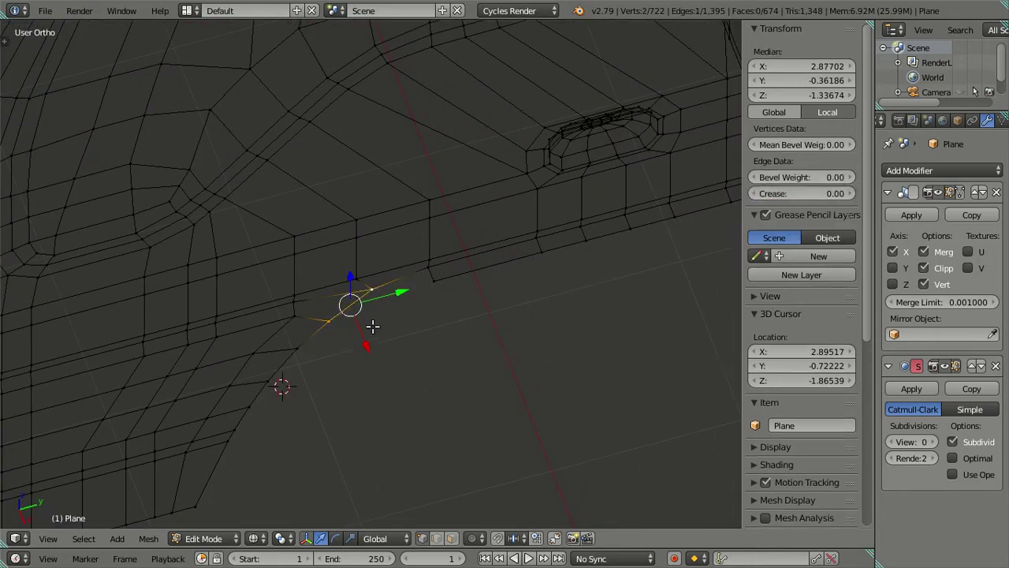
pyautogui.rightClick(433, 299)
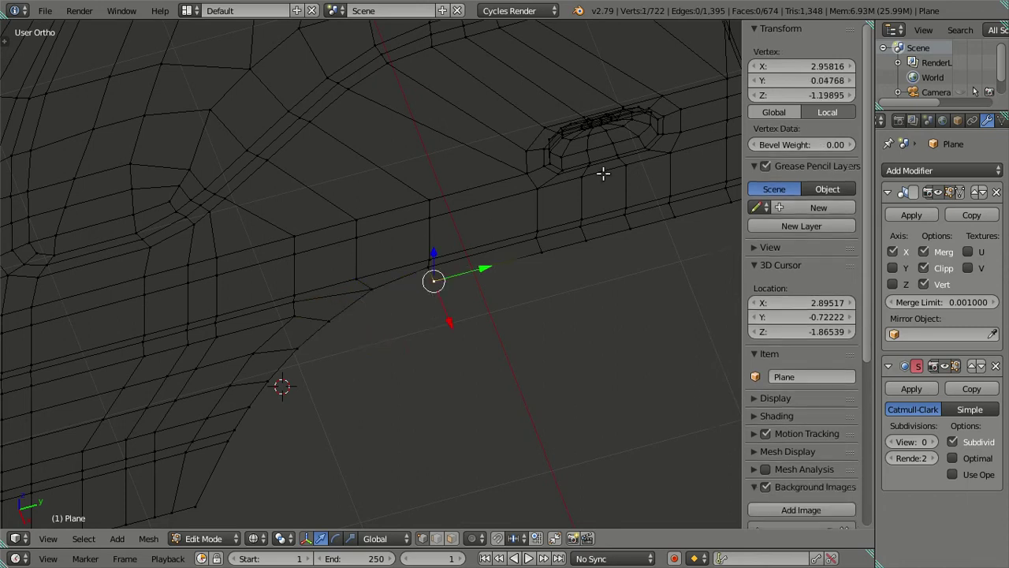
pyautogui.click(797, 70)
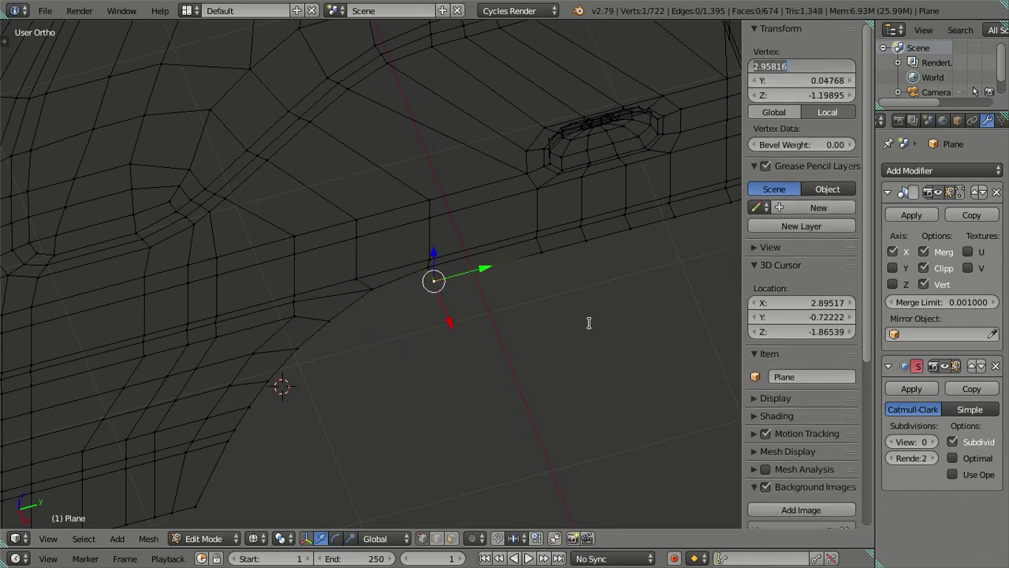
pyautogui.press('Return')
# Extrude the corner edge in place and fill a quad face from the four vertices.
pyautogui.rightClick(327, 321)
pyautogui.keyDown('shift'); pyautogui.rightClick(371, 290); pyautogui.keyUp('shift')
pyautogui.press('e')
pyautogui.rightClick(419, 353)
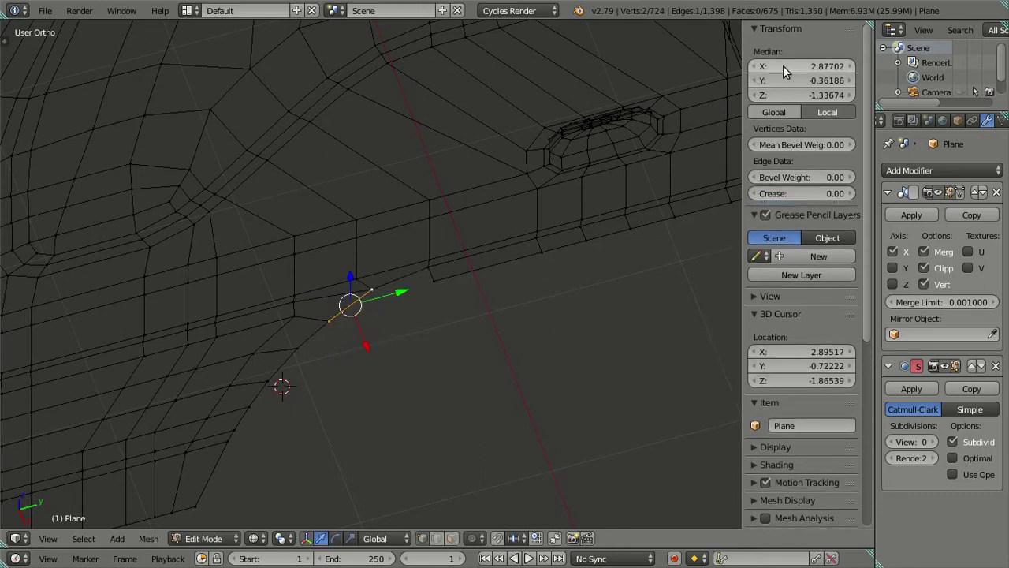
pyautogui.rightClick(379, 300)
pyautogui.press('ctrl+KP_Add')
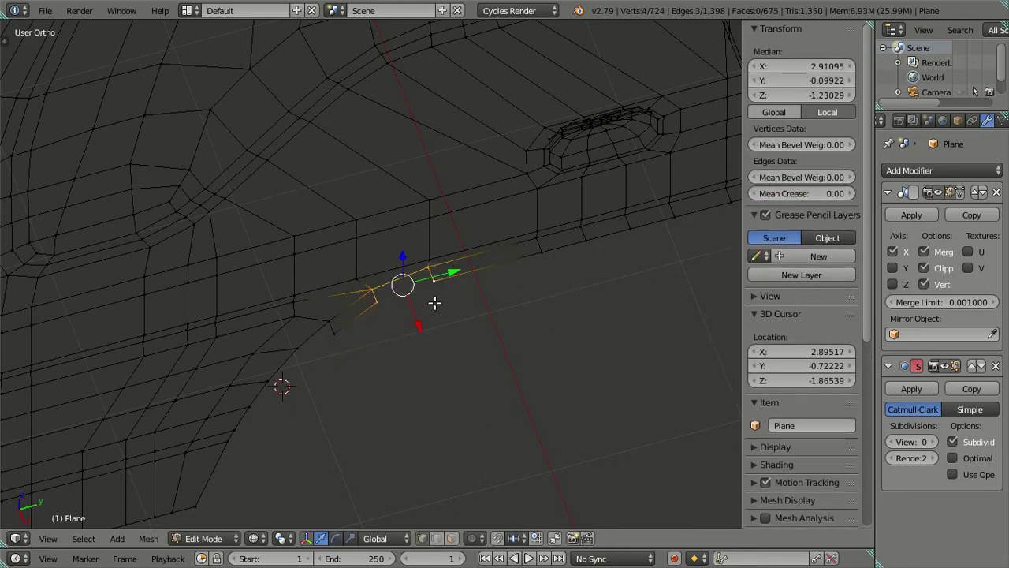
pyautogui.press('f')
# Fill a triangular face from three lower corner vertices.
pyautogui.rightClick(298, 351)
pyautogui.keyDown('shift'); pyautogui.rightClick(336, 338); pyautogui.keyUp('shift')
pyautogui.keyDown('shift'); pyautogui.rightClick(331, 337); pyautogui.keyUp('shift')
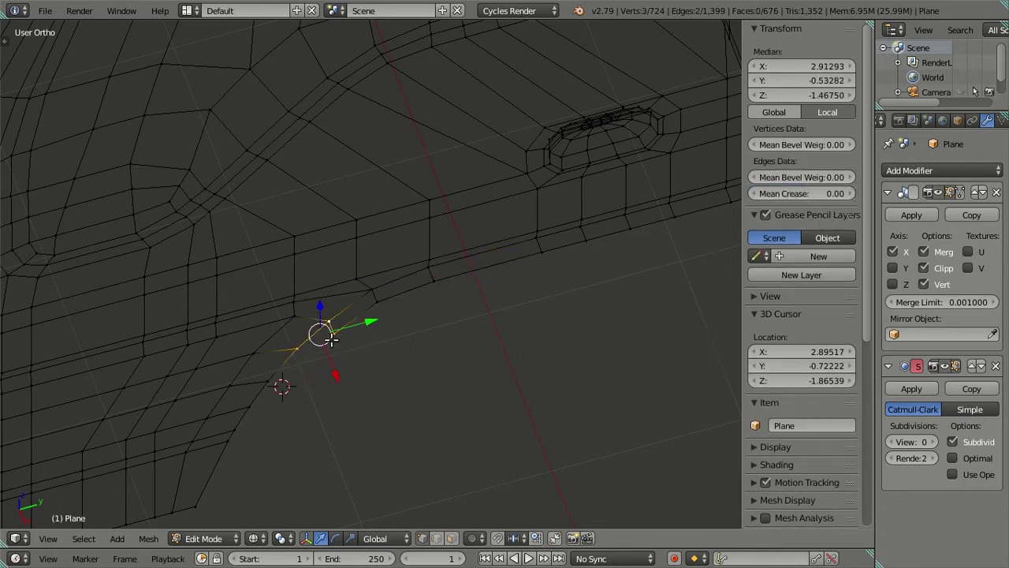
pyautogui.press('f')
pyautogui.press('a')
# Review the corner from front and angled views and undo the last corner changes.
pyautogui.moveTo(349, 344)
pyautogui.mouseDown(button='middle')
pyautogui.moveTo(327, 365)
pyautogui.moveTo(279, 307)
pyautogui.moveTo(385, 342)
pyautogui.moveTo(355, 331)
pyautogui.mouseUp(button='middle')
pyautogui.press('KP_1')
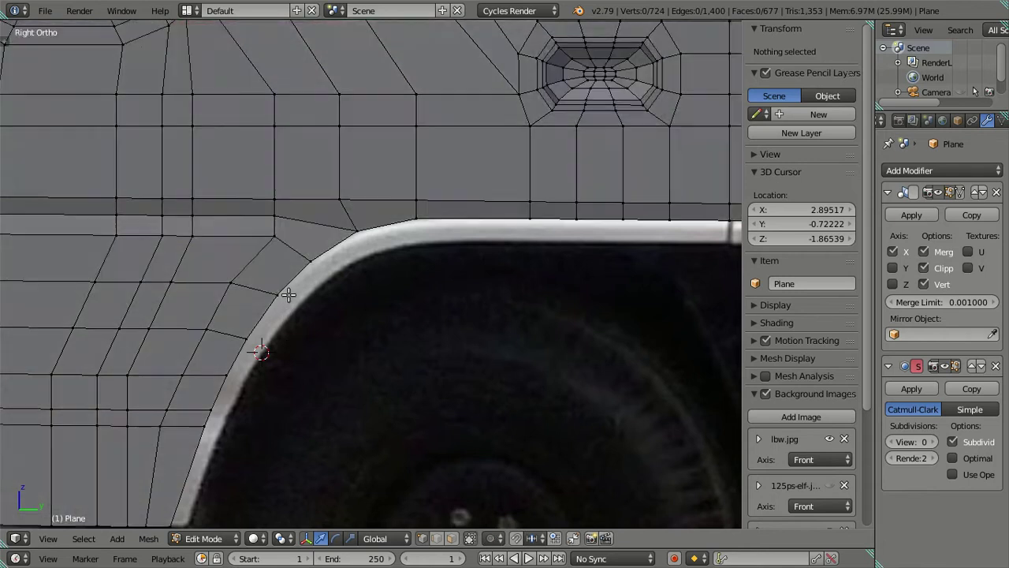
pyautogui.moveTo(283, 295)
pyautogui.mouseDown(button='middle')
pyautogui.moveTo(375, 307)
pyautogui.moveTo(371, 349)
pyautogui.moveTo(381, 349)
pyautogui.moveTo(397, 329)
pyautogui.moveTo(368, 339)
pyautogui.moveTo(324, 334)
pyautogui.moveTo(354, 370)
pyautogui.moveTo(408, 340)
pyautogui.moveTo(414, 322)
pyautogui.moveTo(383, 279)
pyautogui.moveTo(378, 288)
pyautogui.mouseUp(button='middle')
pyautogui.hotkey('ctrl', 'z')
pyautogui.hotkey('ctrl', 'z')
pyautogui.press('a')
# Extrude the arch rim edge loop and offset the copy inward along Y as a flange.
pyautogui.keyDown('alt'); pyautogui.rightClick(368, 268); pyautogui.keyUp('alt')
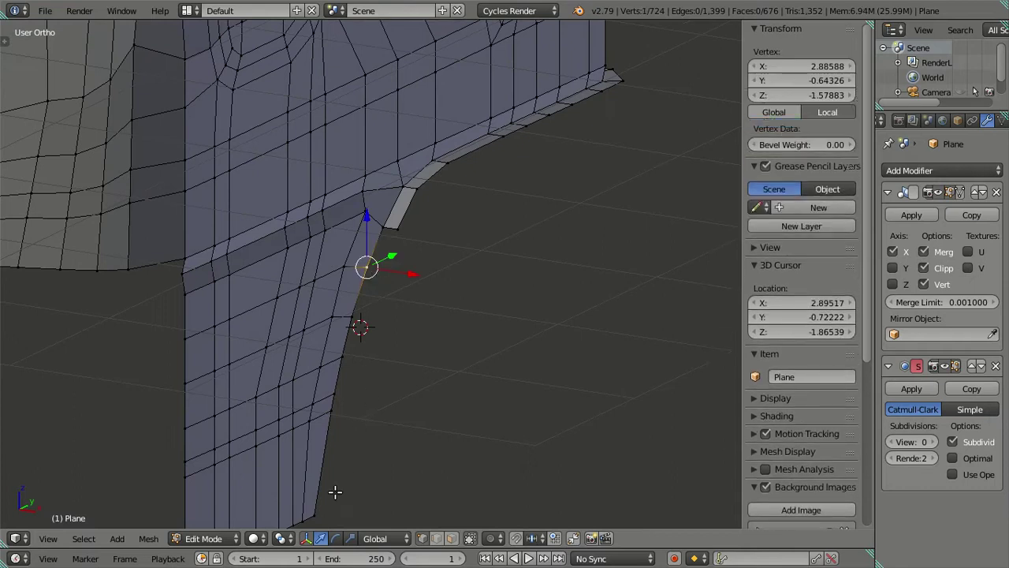
pyautogui.scroll(2, 389, 408)
pyautogui.scroll(1, 342, 418)
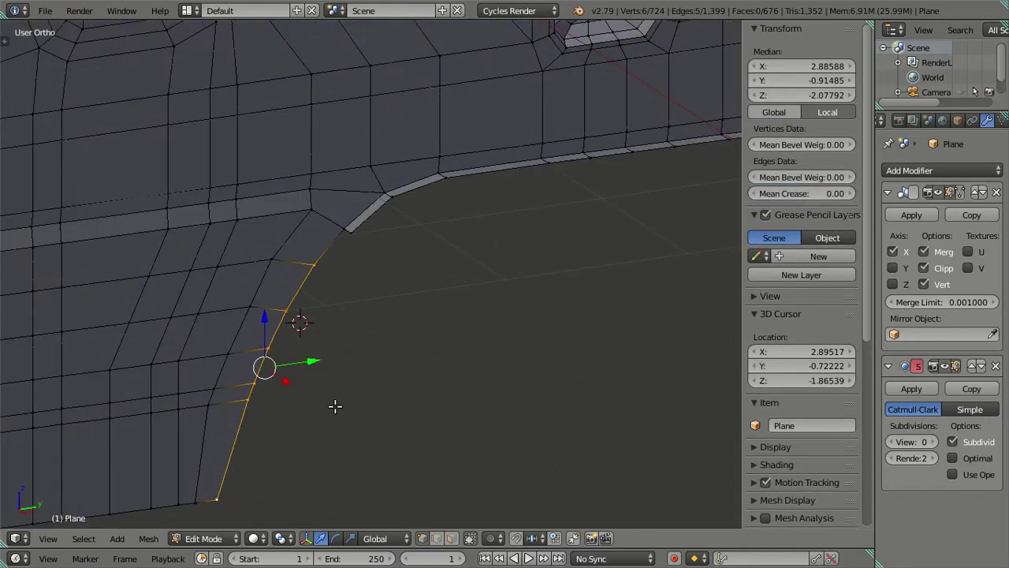
pyautogui.press('KP_3')
pyautogui.press('e')
pyautogui.press('Escape')
pyautogui.press('g')
pyautogui.press('y')
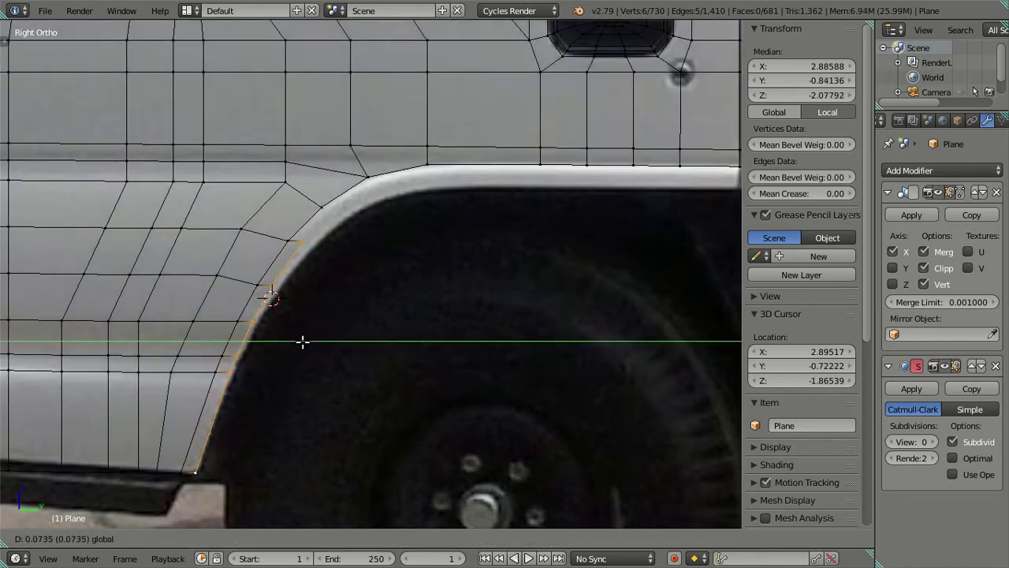
pyautogui.click(306, 342)
# Adjust the flange's upper end: move an edge along Z and a vertex along Y.
pyautogui.rightClick(293, 203)
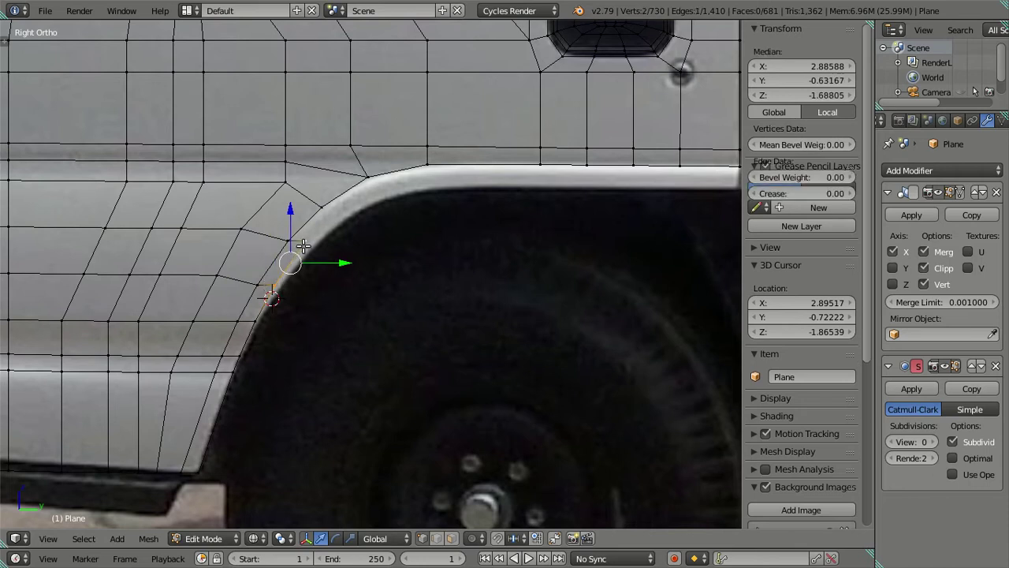
pyautogui.press('g')
pyautogui.press('z')
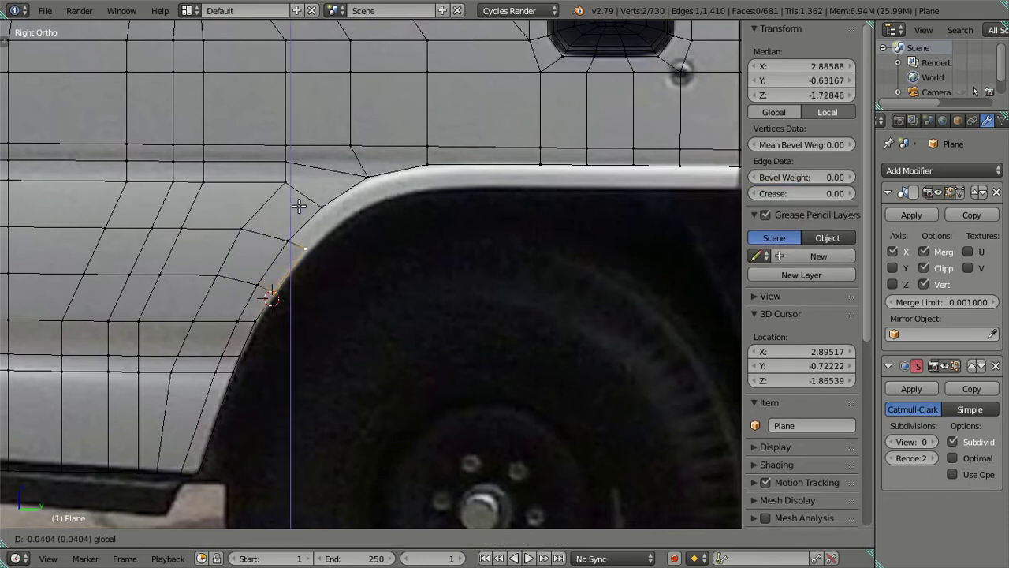
pyautogui.click(299, 206)
pyautogui.rightClick(305, 250)
pyautogui.press('g')
pyautogui.press('y')
pyautogui.click(350, 248)
pyautogui.press('a')
# Fill a face across the gap at the flange's upper corner.
pyautogui.moveTo(349, 248)
pyautogui.mouseDown(button='middle')
pyautogui.moveTo(379, 289)
pyautogui.moveTo(305, 223)
pyautogui.moveTo(337, 273)
pyautogui.moveTo(339, 300)
pyautogui.mouseUp(button='middle')
pyautogui.keyDown('alt'); pyautogui.rightClick(356, 241); pyautogui.keyUp('alt')
pyautogui.press('f')
pyautogui.press('a')
# Slide the vertex at the arch's top corner along Y in the right side view.
pyautogui.press('KP_3')
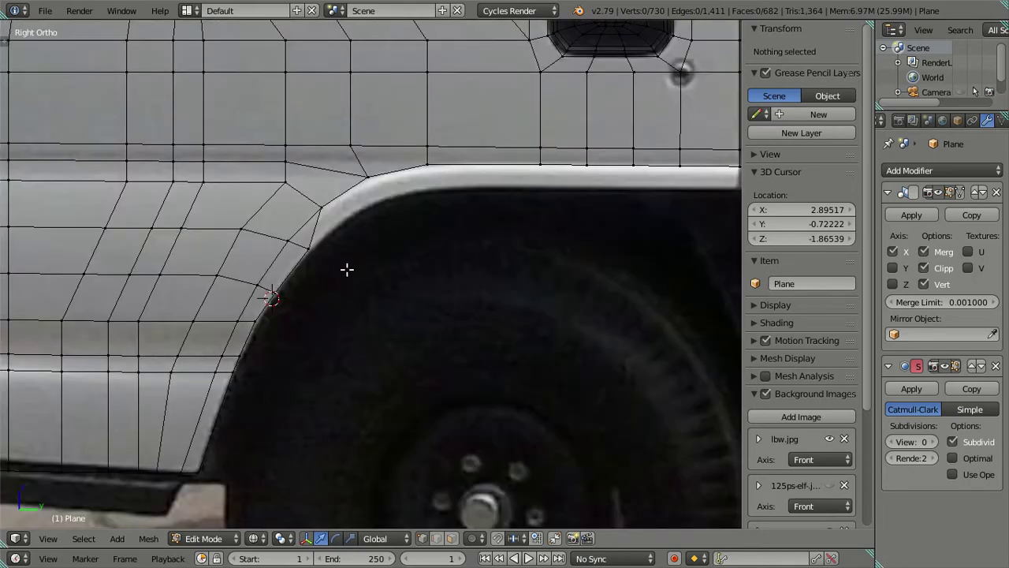
pyautogui.rightClick(321, 207)
pyautogui.moveTo(323, 207); pyautogui.dragTo(329, 241, button='middle')
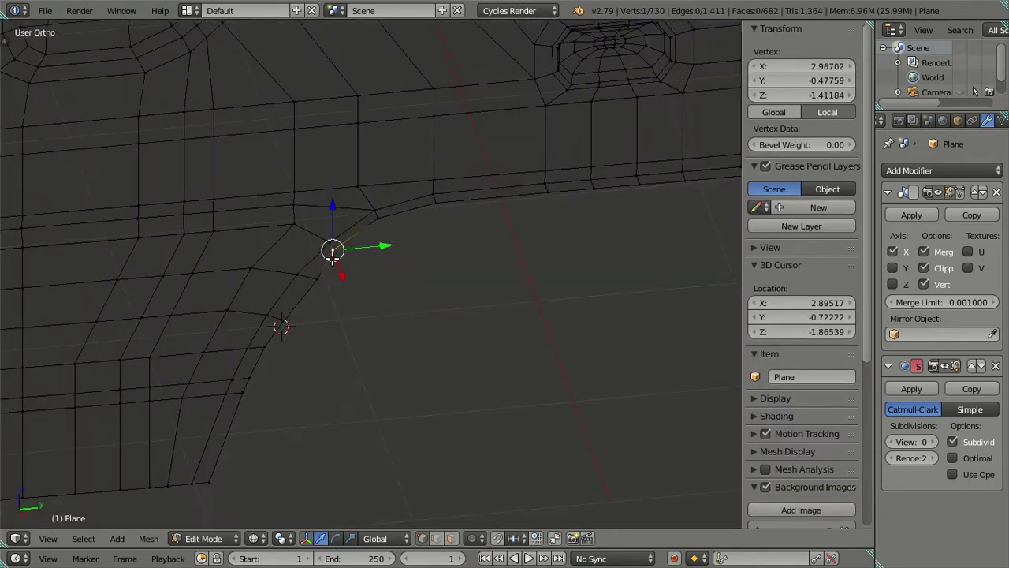
pyautogui.press('KP_3')
pyautogui.press('g')
pyautogui.press('y')
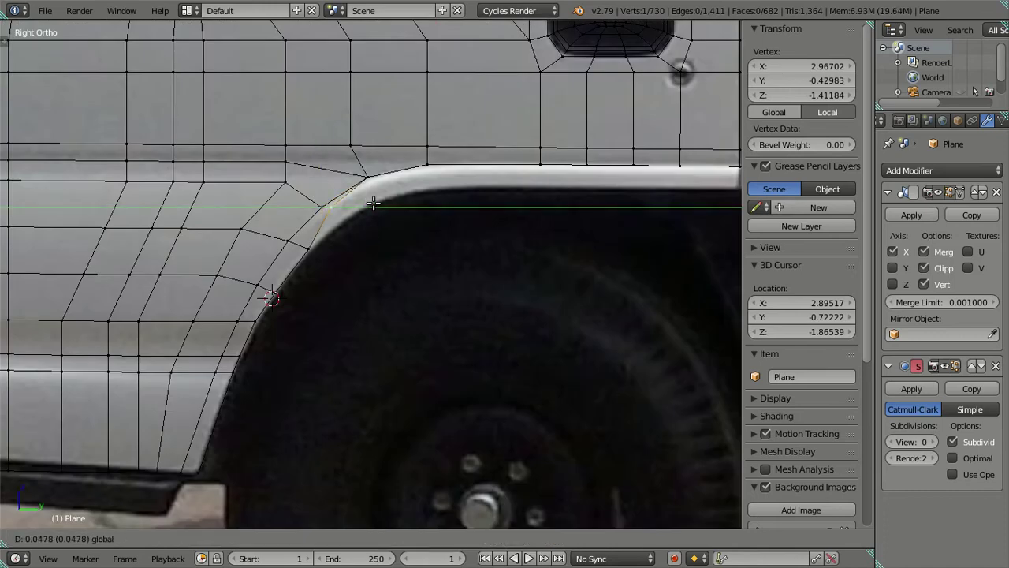
pyautogui.click(373, 204)
# Undo the extra corner face, leaving 681 faces, and select the arch's top-edge vertices.
pyautogui.rightClick(320, 247)
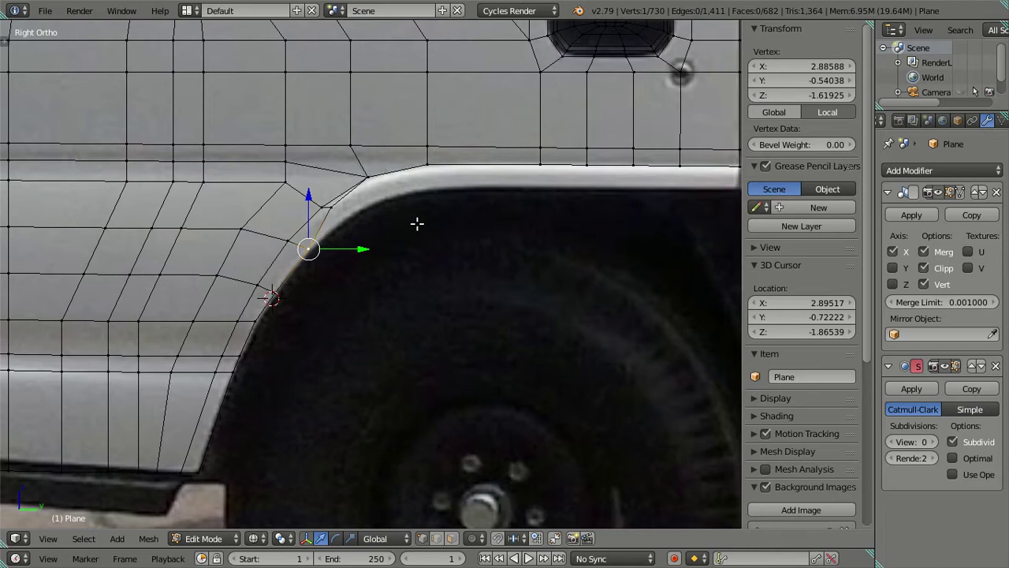
pyautogui.scroll(-2, 417, 224)
pyautogui.moveTo(455, 223)
pyautogui.keyDown('shift'); pyautogui.mouseDown(button='middle')
pyautogui.moveTo(394, 243)
pyautogui.moveTo(412, 295)
pyautogui.mouseUp(button='middle'); pyautogui.keyUp('shift')
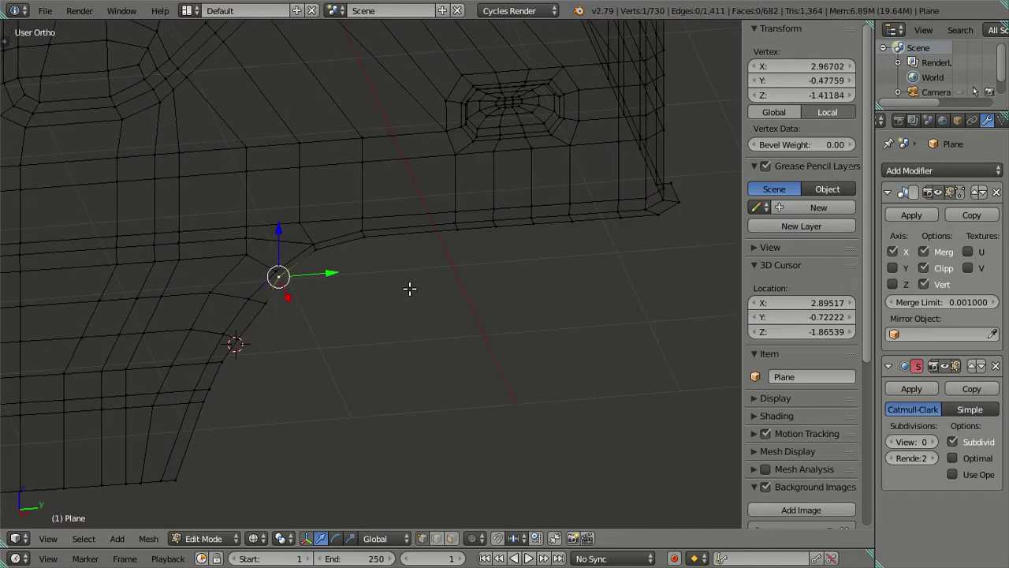
pyautogui.hotkey('ctrl', 'z')
pyautogui.hotkey('ctrl', 'z')
pyautogui.hotkey('ctrl', 'z')
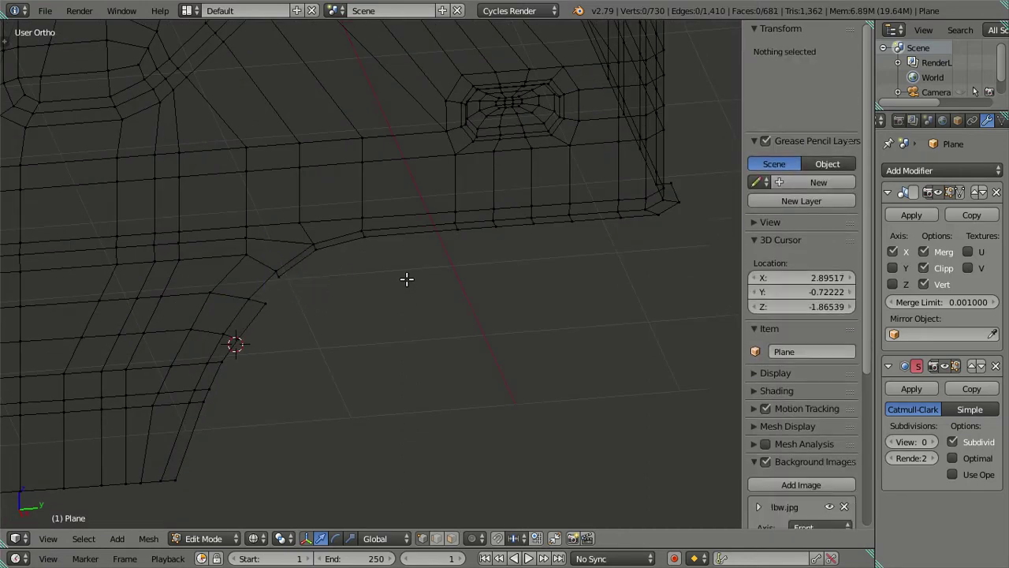
pyautogui.rightClick(272, 277)
pyautogui.moveTo(491, 286); pyautogui.dragTo(441, 314, button='middle')
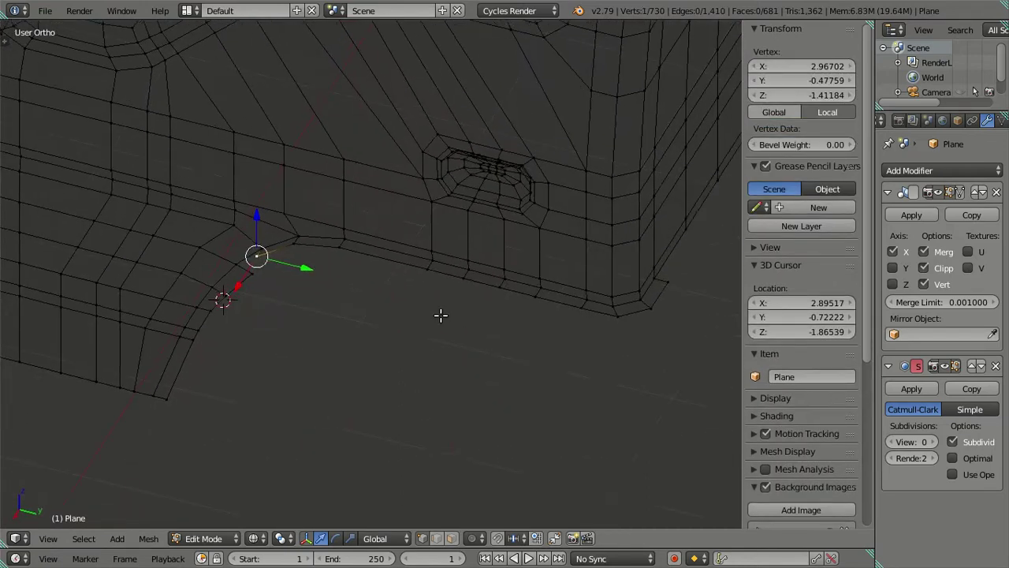
pyautogui.keyDown('ctrl'); pyautogui.rightClick(665, 284); pyautogui.keyUp('ctrl')
# In the side view, extrude the arch-top vertex row and lower it vertically as a flange row.
pyautogui.press('KP_3')
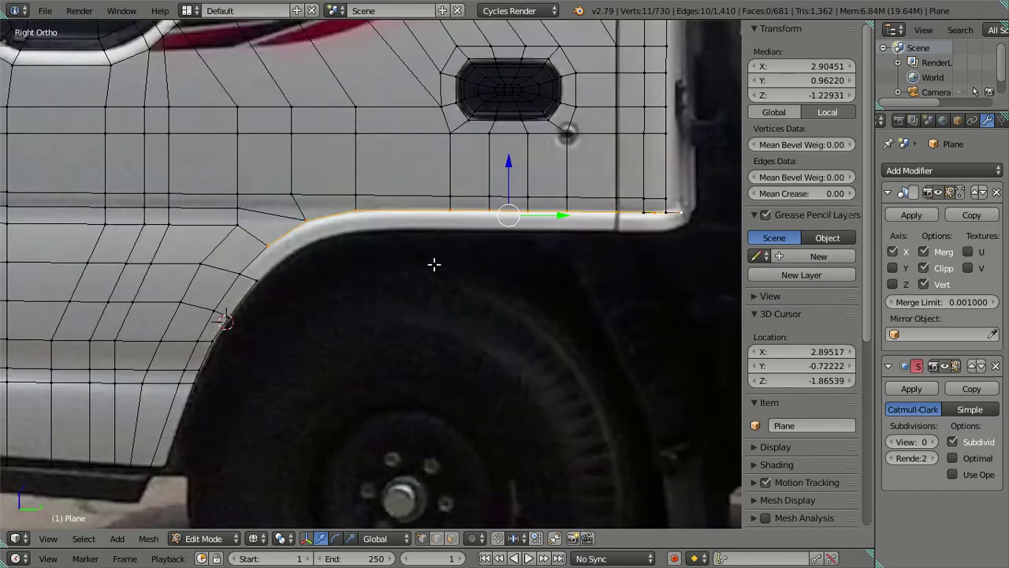
pyautogui.press('e')
pyautogui.rightClick(442, 288)
pyautogui.press('g')
pyautogui.press('z')
pyautogui.click(513, 172)
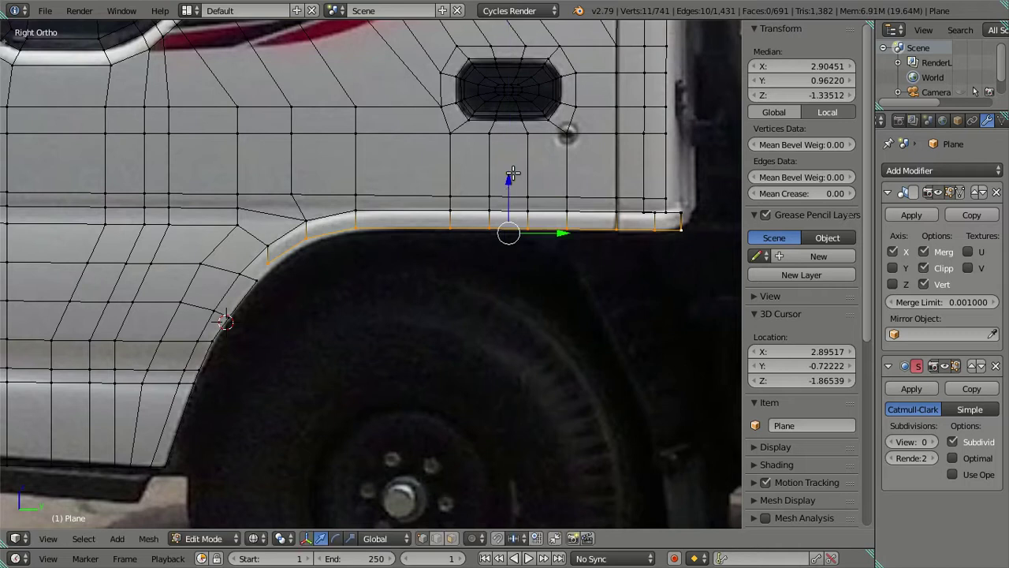
# Slide the arch's top-corner edge along Y to match the photo's arch line.
pyautogui.press('a')
pyautogui.scroll(2, 315, 295)
pyautogui.rightClick(247, 258)
pyautogui.keyDown('shift'); pyautogui.rightClick(281, 224); pyautogui.keyUp('shift')
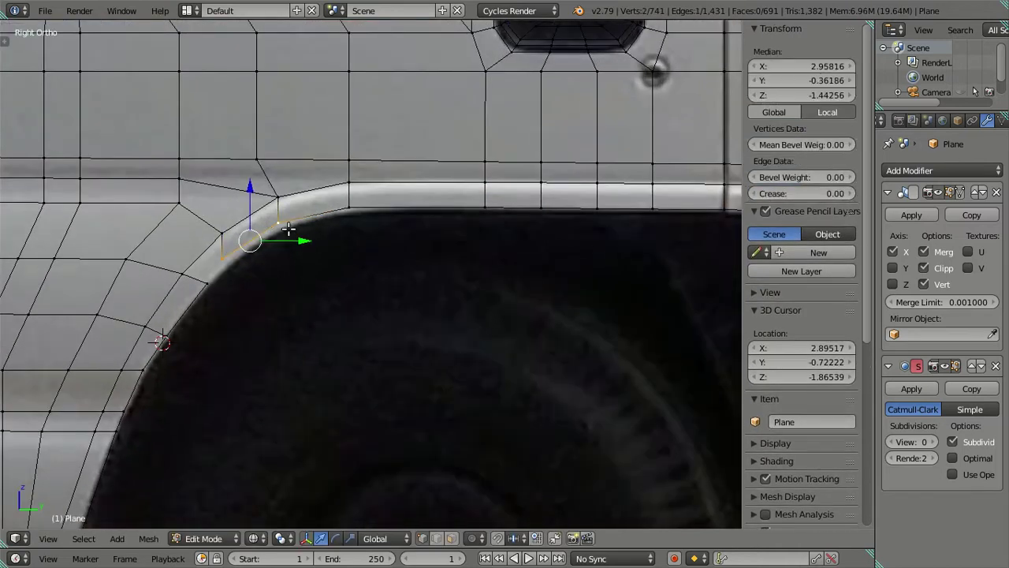
pyautogui.press('g')
pyautogui.press('y')
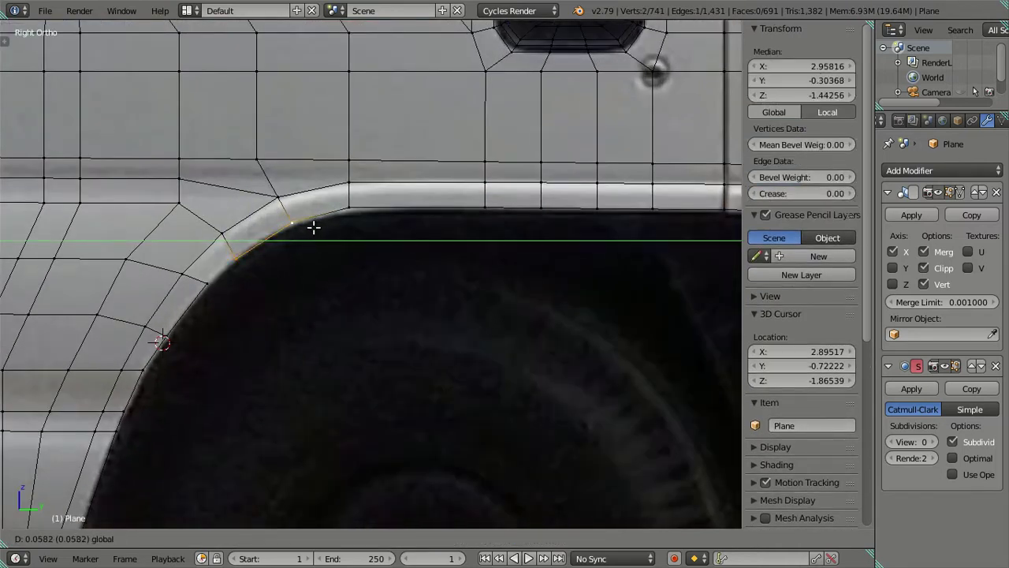
pyautogui.click(313, 227)
pyautogui.click(267, 197)
pyautogui.press('a')
# Move two arch-corner vertices onto the reference photo's arch outline.
pyautogui.rightClick(207, 283)
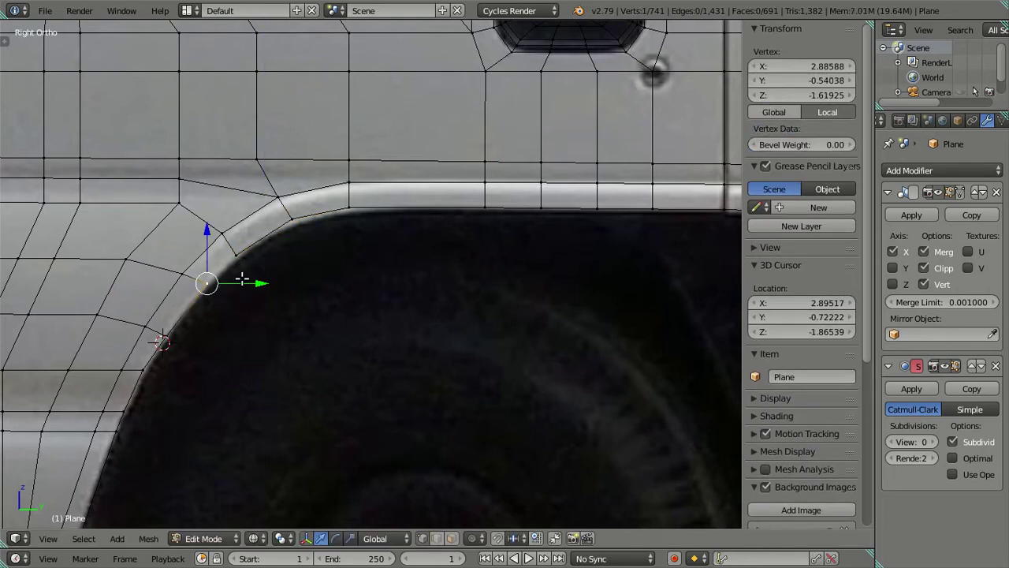
pyautogui.press('g')
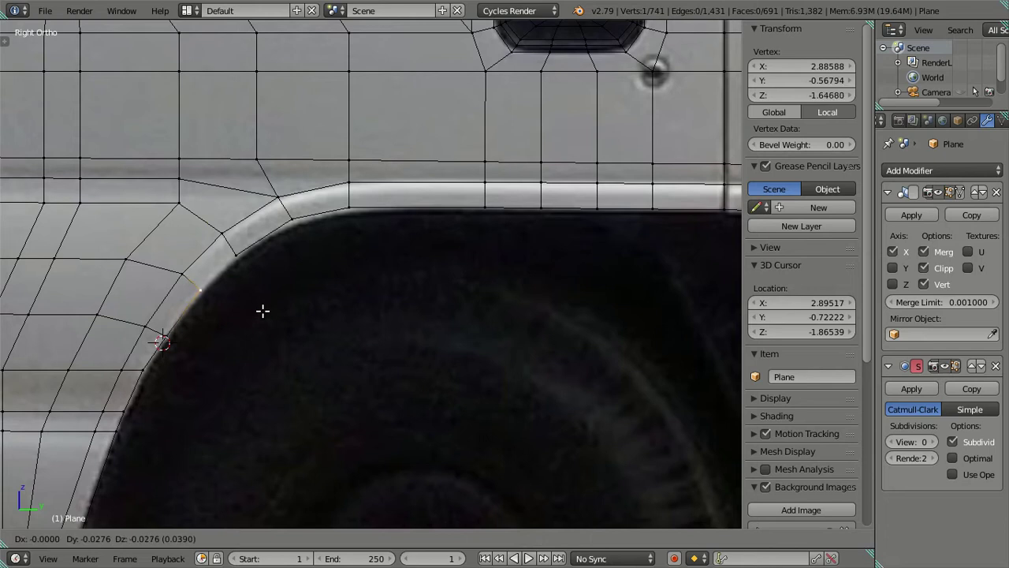
pyautogui.click(264, 310)
pyautogui.press('a')
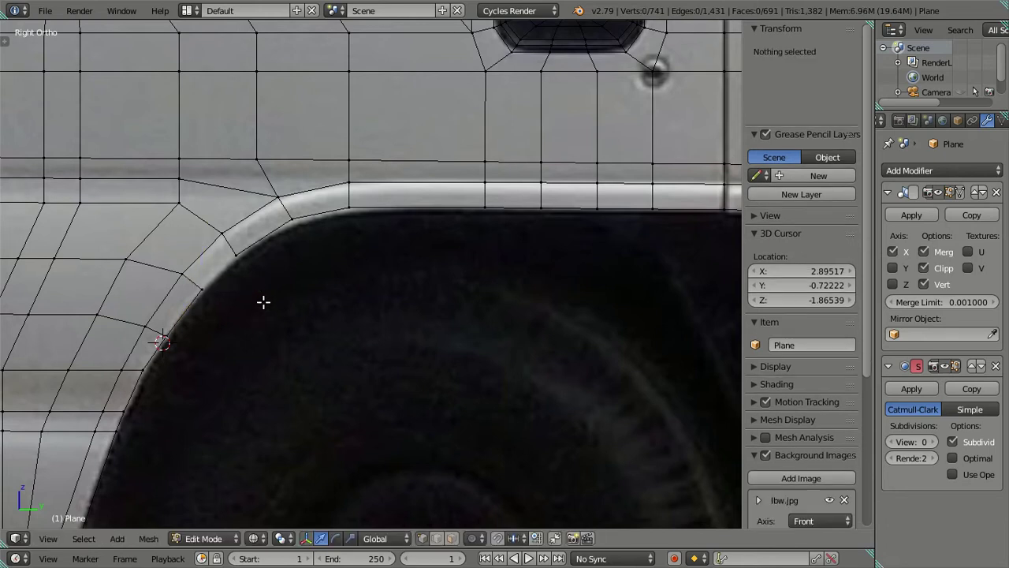
pyautogui.rightClick(248, 259)
pyautogui.press('g')
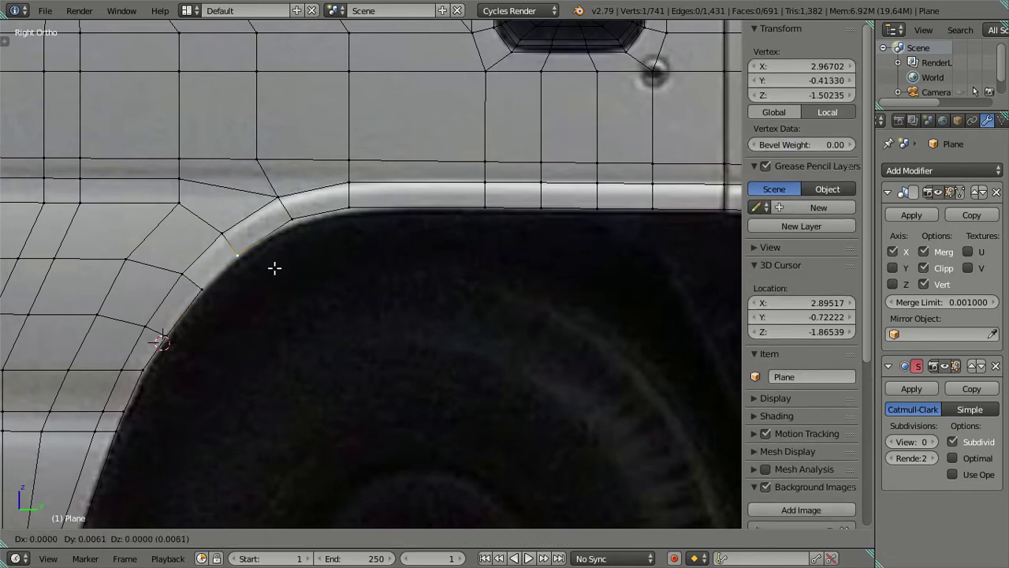
pyautogui.click(276, 267)
# Leave the flange-top edge unchanged, then view the arch at an angle in solid shading.
pyautogui.rightClick(346, 205)
pyautogui.keyDown('shift'); pyautogui.rightClick(292, 219); pyautogui.keyUp('shift')
pyautogui.click(322, 160)
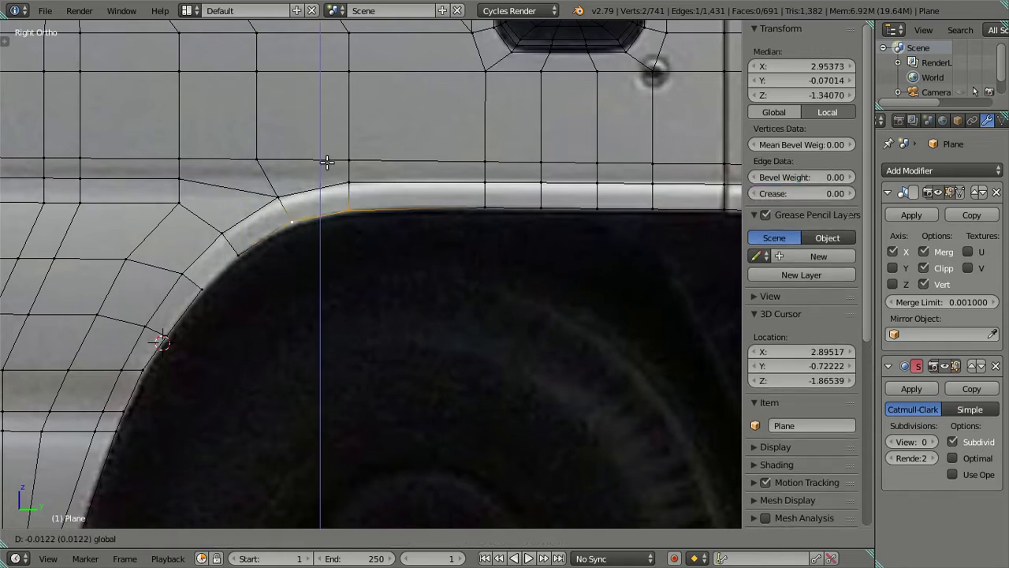
pyautogui.press('a')
pyautogui.moveTo(241, 273); pyautogui.dragTo(307, 287, button='middle')
pyautogui.press('z')
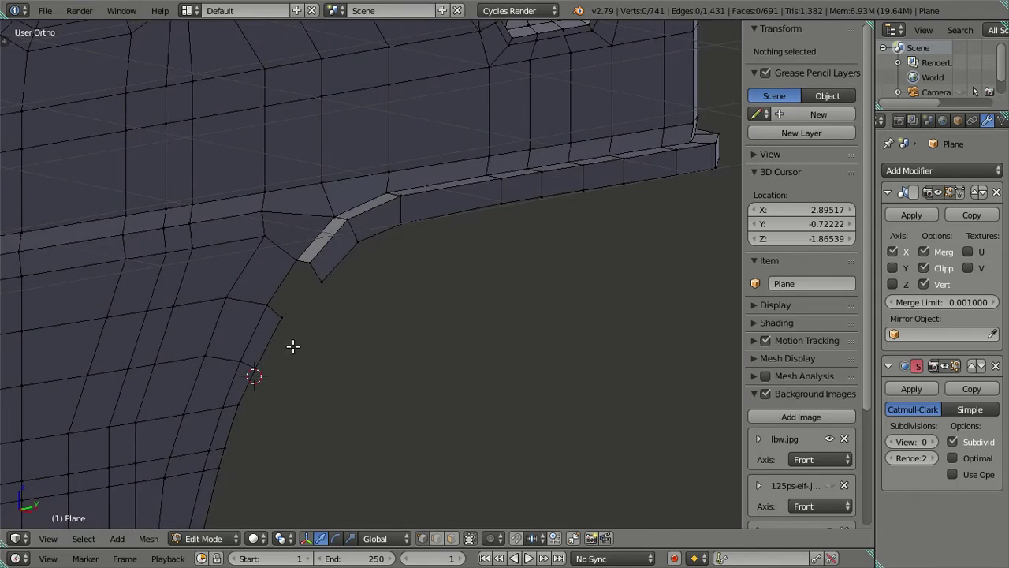
# Bevel the arch side edge path into a narrow strip and push it outward along X.
pyautogui.keyDown('shift'); pyautogui.moveTo(292, 347); pyautogui.dragTo(287, 216, button='middle'); pyautogui.keyUp('shift')
pyautogui.rightClick(177, 453)
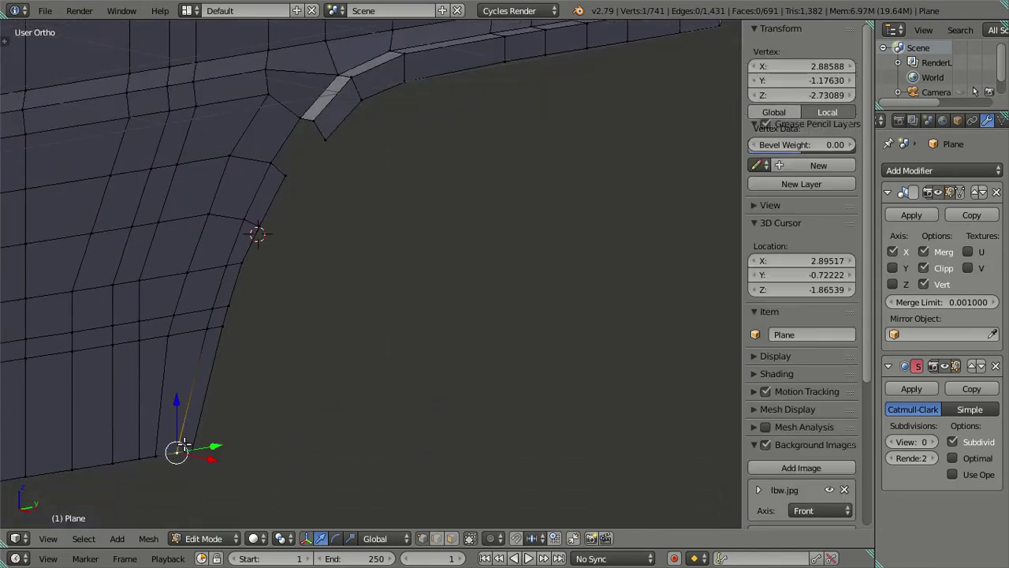
pyautogui.keyDown('ctrl'); pyautogui.rightClick(283, 174); pyautogui.keyUp('ctrl')
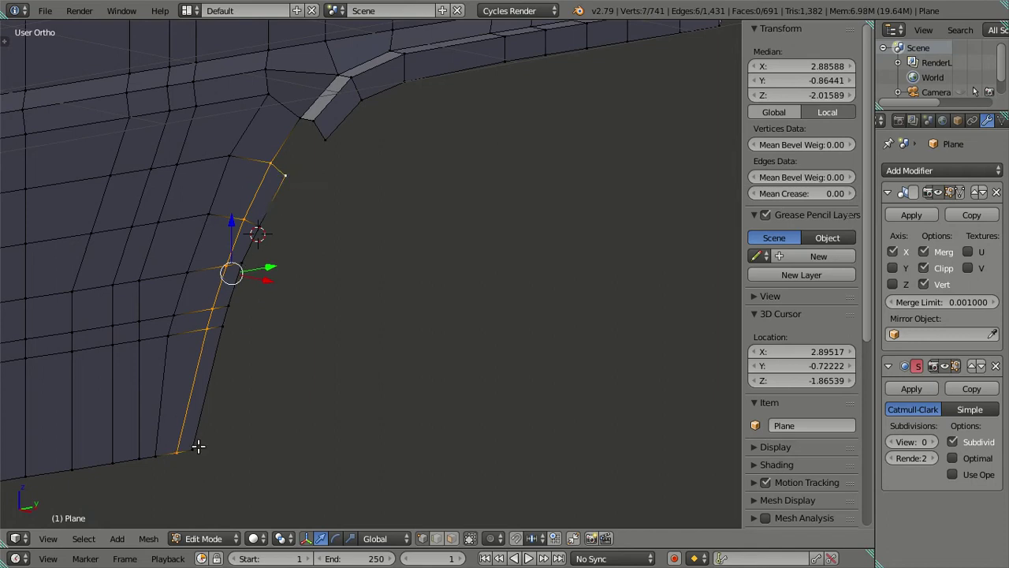
pyautogui.hotkey('ctrl', 'b')
pyautogui.click(284, 345)
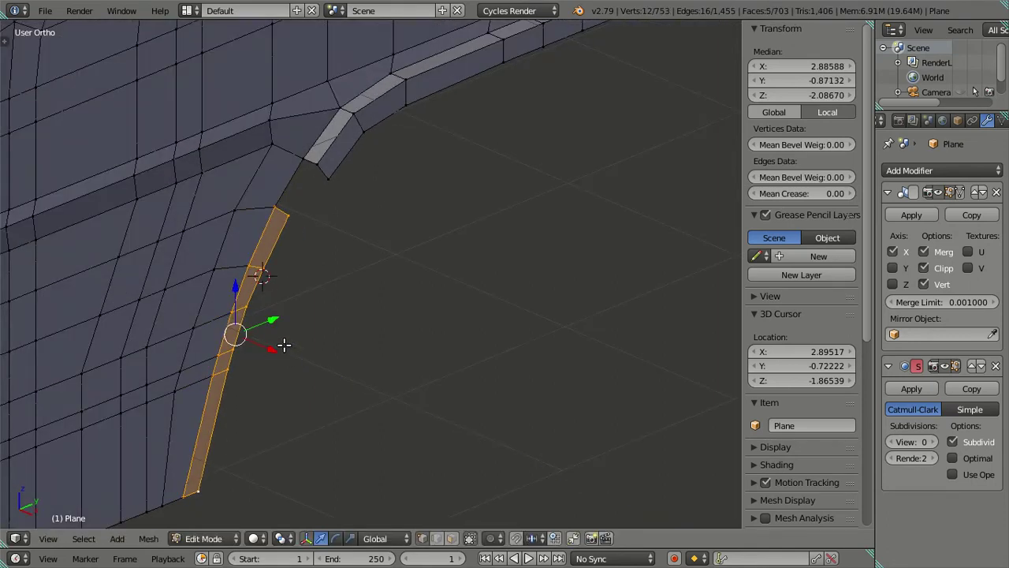
pyautogui.moveTo(270, 351); pyautogui.dragTo(275, 351)
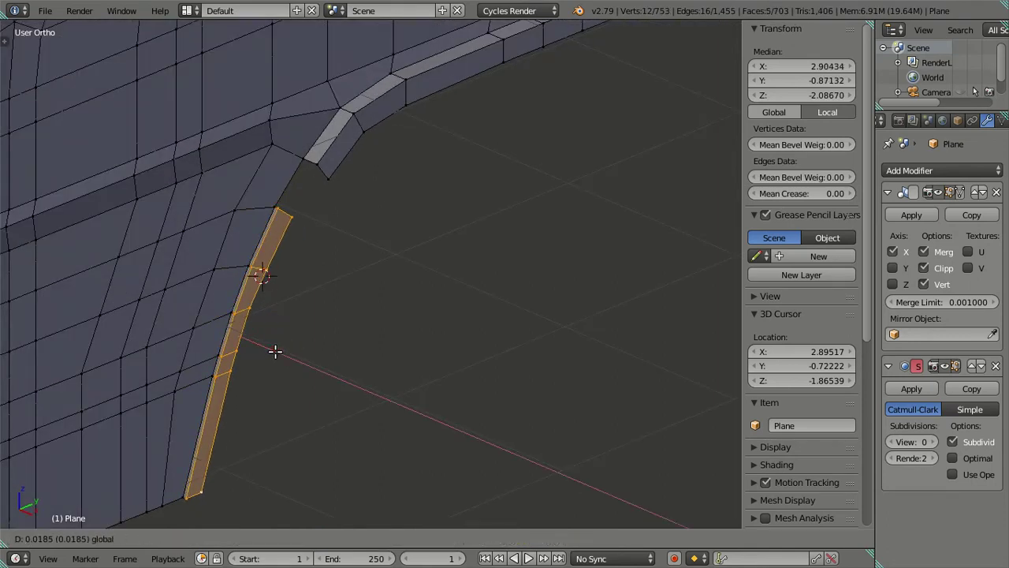
pyautogui.click(275, 351)
# Fill two faces across the gaps at the top of the new strip.
pyautogui.keyDown('shift'); pyautogui.moveTo(305, 252); pyautogui.dragTo(261, 295, button='middle'); pyautogui.keyUp('shift')
pyautogui.scroll(3, 261, 295)
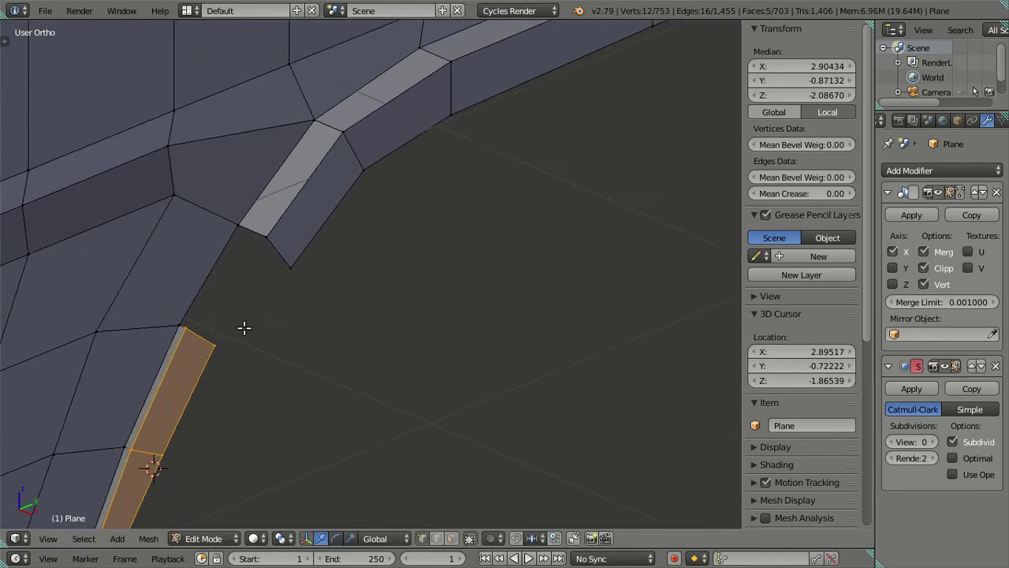
pyautogui.rightClick(183, 327)
pyautogui.keyDown('ctrl'); pyautogui.rightClick(269, 228); pyautogui.keyUp('ctrl')
pyautogui.press('f')
pyautogui.rightClick(234, 349)
pyautogui.keyDown('ctrl'); pyautogui.rightClick(307, 252); pyautogui.keyUp('ctrl')
pyautogui.press('f')
pyautogui.press('a')
# Select the flange's outer edge path down to the sill and check it against the side photo.
pyautogui.rightClick(189, 331)
pyautogui.scroll(-3, 201, 331)
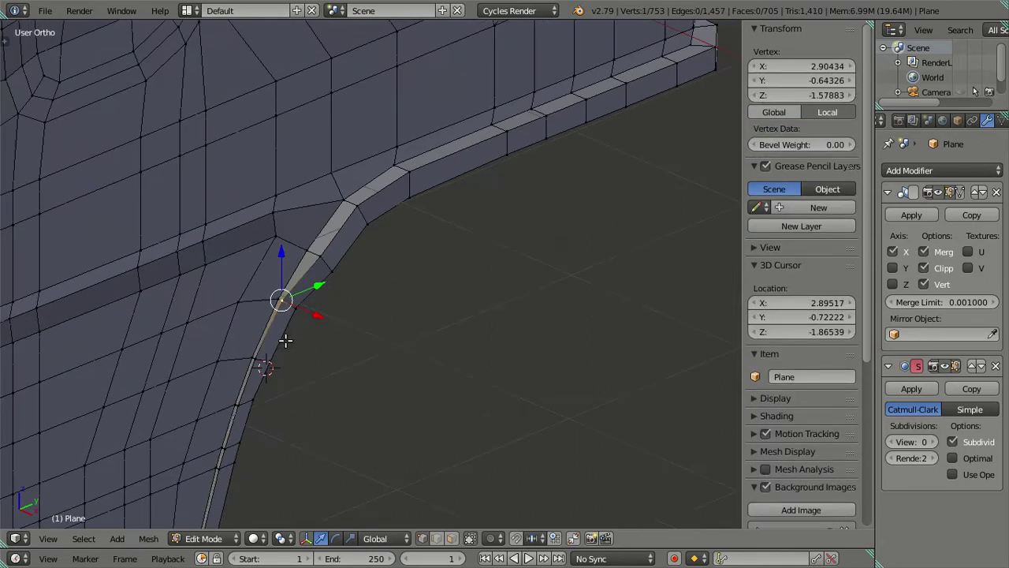
pyautogui.keyDown('shift'); pyautogui.scroll(-3, 286, 339); pyautogui.keyUp('shift')
pyautogui.keyDown('ctrl'); pyautogui.rightClick(226, 484); pyautogui.keyUp('ctrl')
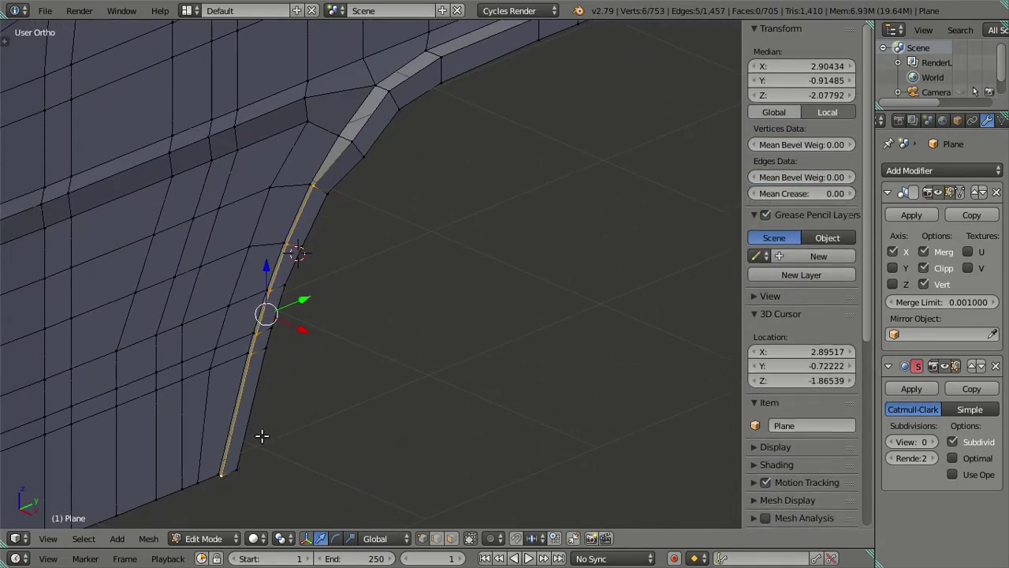
pyautogui.press('KP_3')
pyautogui.keyDown('shift'); pyautogui.moveTo(175, 321); pyautogui.dragTo(249, 331, button='middle'); pyautogui.keyUp('shift')
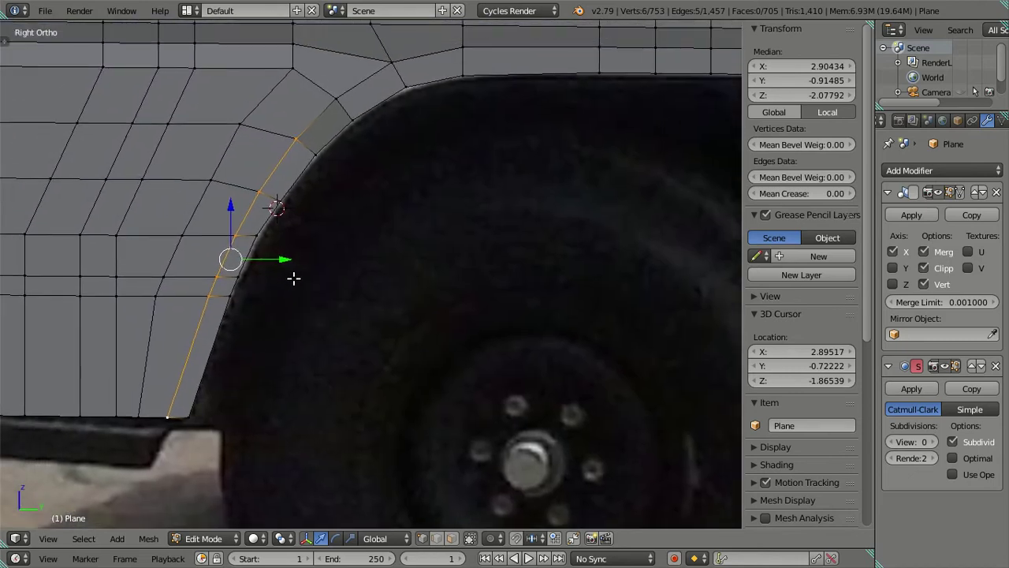
pyautogui.moveTo(270, 274)
pyautogui.mouseDown(button='middle')
pyautogui.moveTo(304, 349)
pyautogui.moveTo(355, 351)
pyautogui.mouseUp(button='middle')
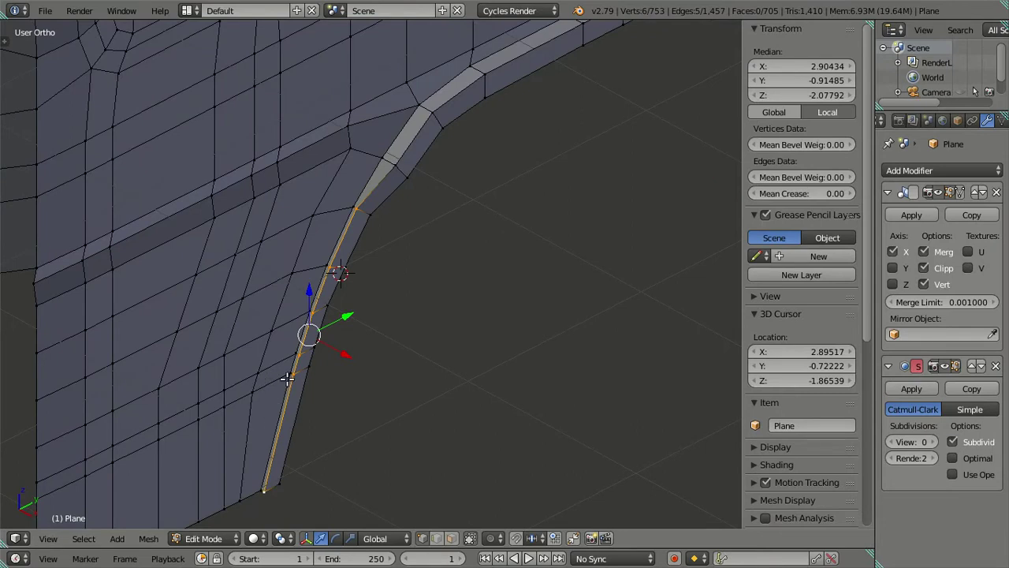
# Inspect the flange and inner edge paths running down the arch.
pyautogui.rightClick(362, 187)
pyautogui.keyDown('ctrl'); pyautogui.rightClick(252, 492); pyautogui.keyUp('ctrl')
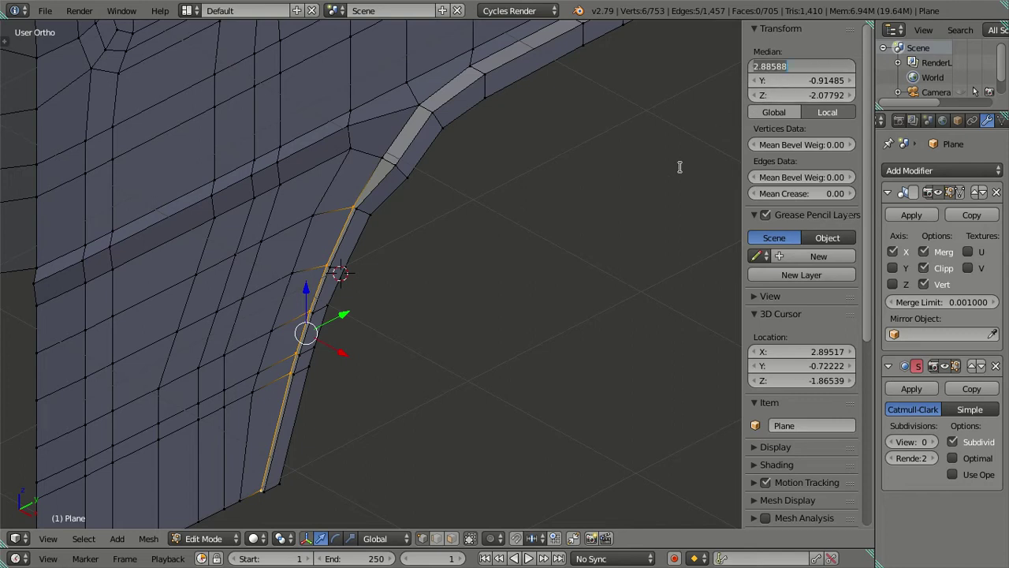
pyautogui.scroll(2, 559, 266)
pyautogui.press('a')
pyautogui.scroll(-2, 417, 194)
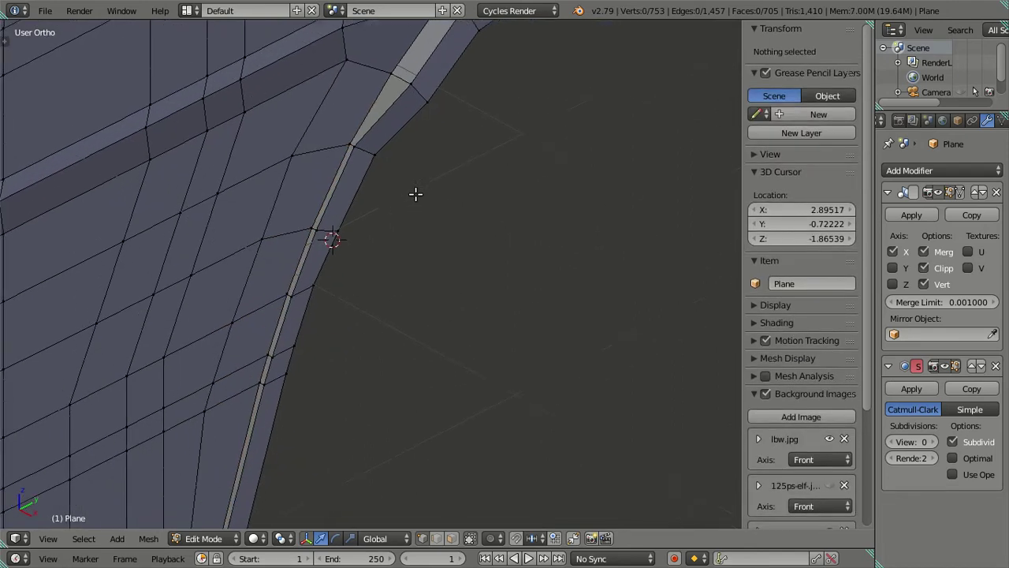
pyautogui.rightClick(383, 157)
pyautogui.keyDown('ctrl'); pyautogui.rightClick(305, 425); pyautogui.keyUp('ctrl')
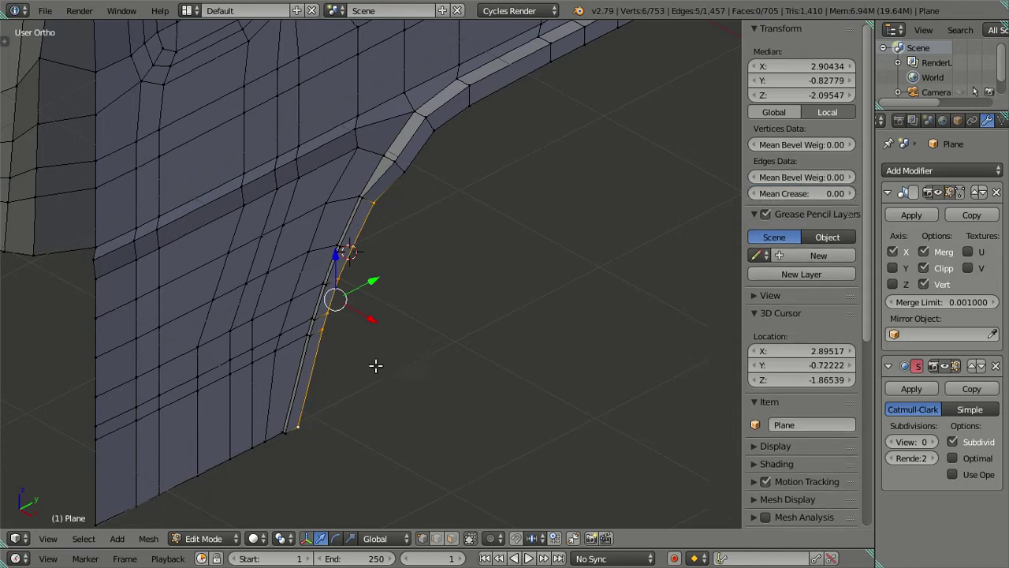
pyautogui.scroll(3, 489, 224)
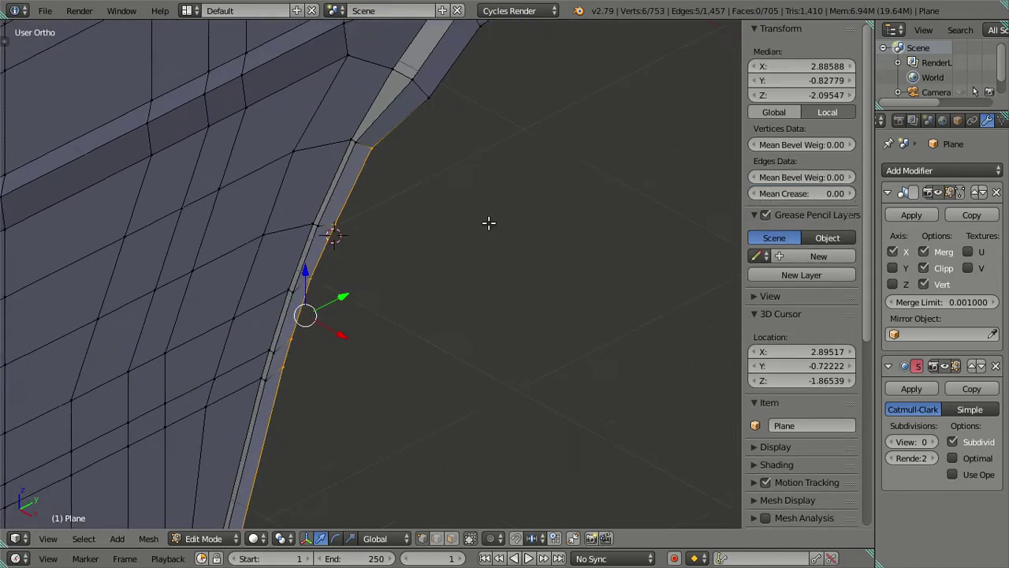
pyautogui.press('a')
# Set the flange edge path's Median X to 2.88588.
pyautogui.rightClick(354, 142)
pyautogui.scroll(-1, 242, 474)
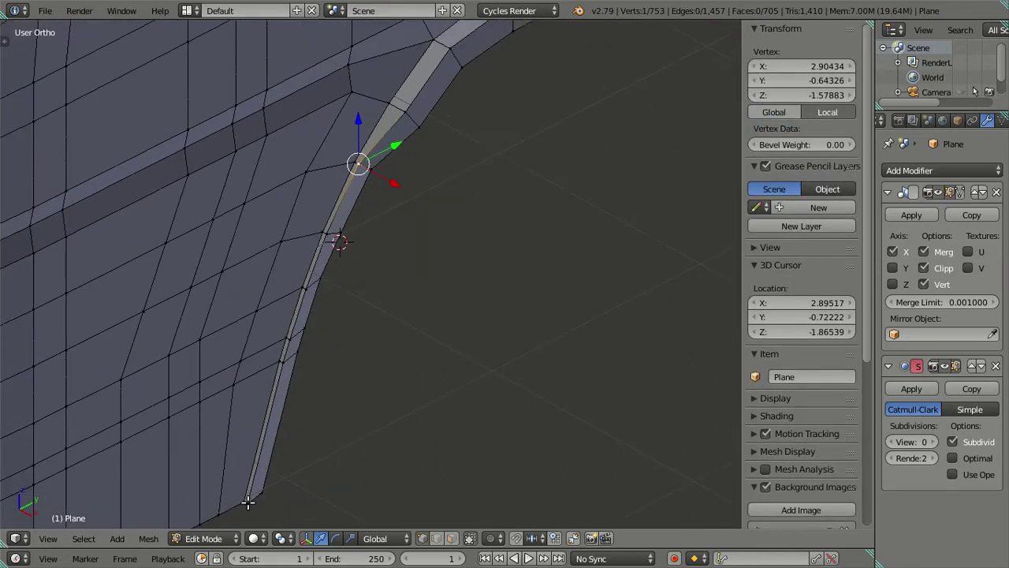
pyautogui.keyDown('ctrl'); pyautogui.rightClick(248, 502); pyautogui.keyUp('ctrl')
pyautogui.press('g')
pyautogui.click(536, 210)
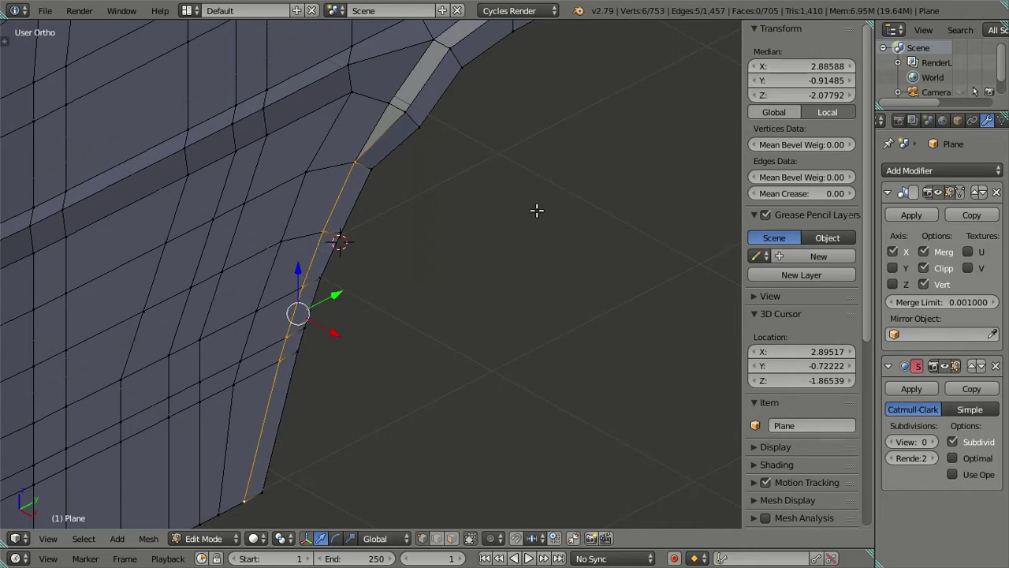
pyautogui.press('KP_3')
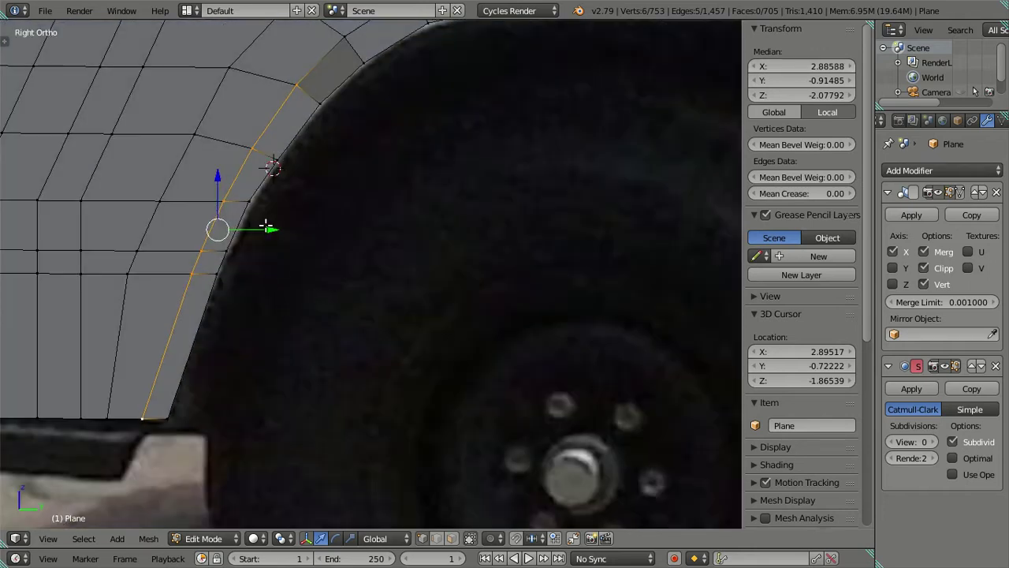
# Slide the flange edge path and a vertex near the arch top along Y onto the arch outline.
pyautogui.press('g')
pyautogui.press('y')
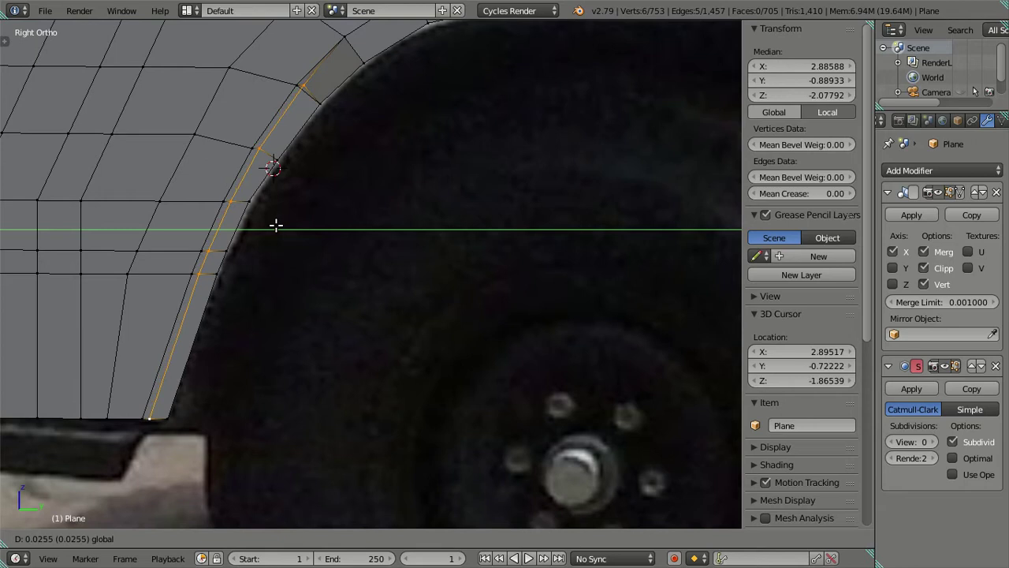
pyautogui.click(276, 226)
pyautogui.scroll(3, 331, 157)
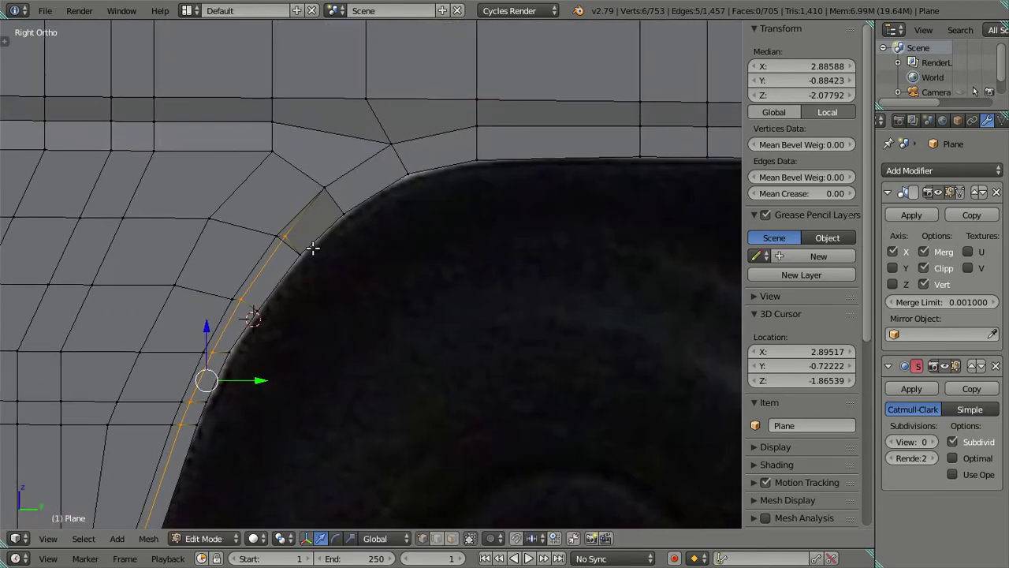
pyautogui.scroll(1, 329, 170)
pyautogui.rightClick(329, 171)
pyautogui.press('g')
pyautogui.press('y')
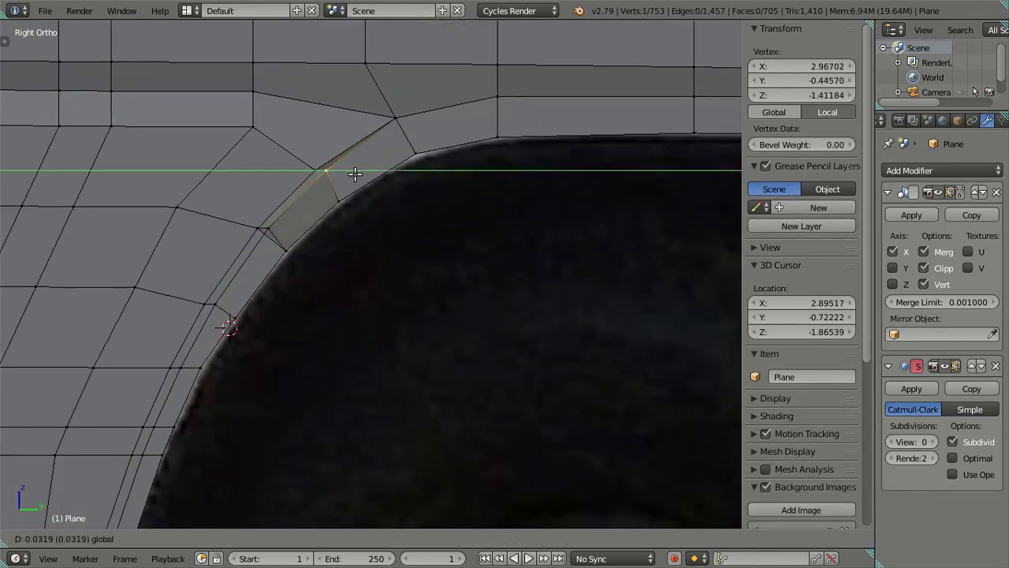
pyautogui.click(355, 173)
# Lower the flange-corner top vertices and slide them along Y onto the arch line.
pyautogui.scroll(2, 283, 237)
pyautogui.rightClick(239, 215)
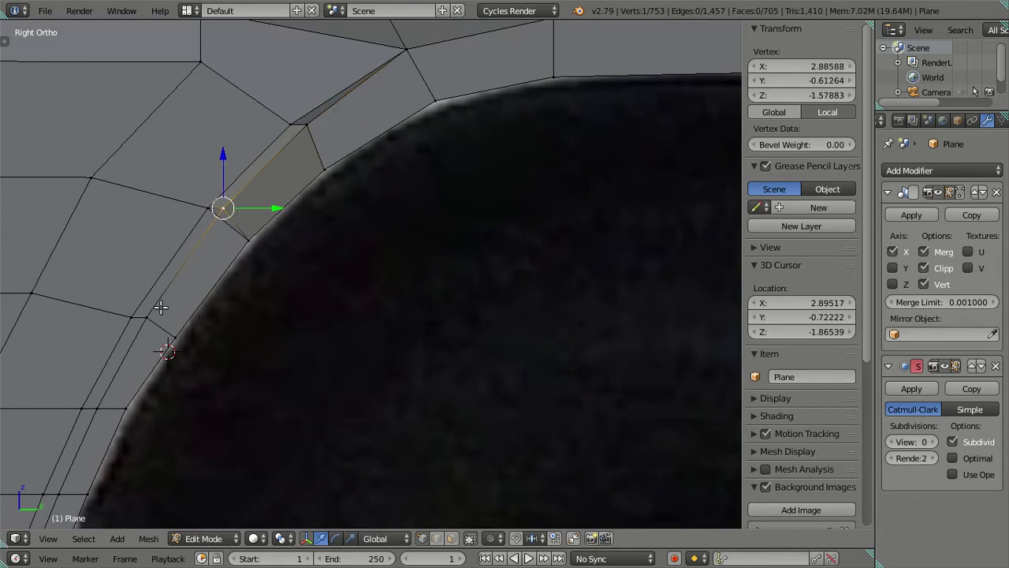
pyautogui.keyDown('shift'); pyautogui.moveTo(160, 307); pyautogui.dragTo(404, 246, button='middle'); pyautogui.keyUp('shift')
pyautogui.rightClick(496, 61)
pyautogui.keyDown('ctrl'); pyautogui.rightClick(325, 248); pyautogui.keyUp('ctrl')
pyautogui.hotkey('ctrl', 'z')
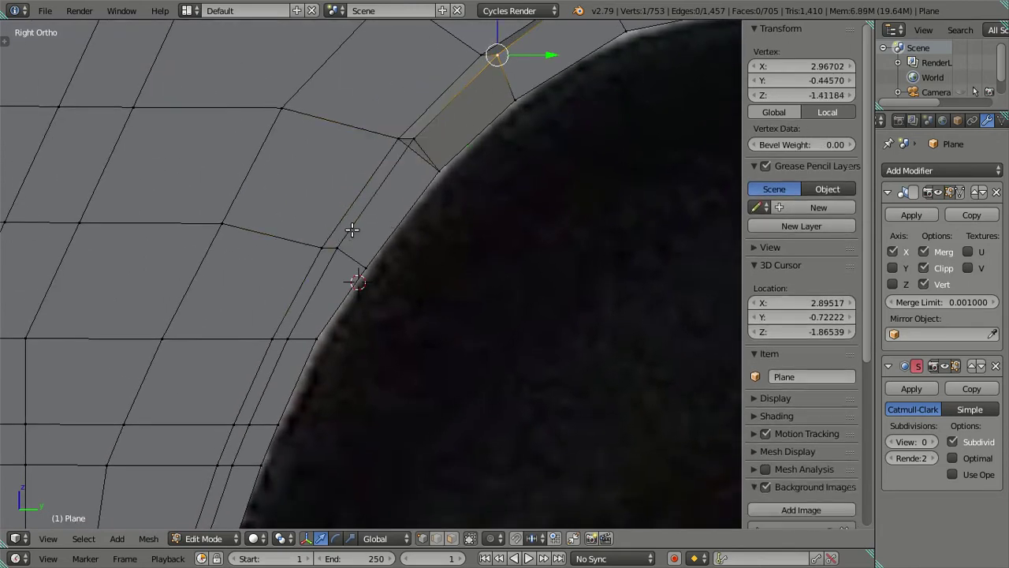
pyautogui.keyDown('ctrl'); pyautogui.rightClick(340, 246); pyautogui.keyUp('ctrl')
pyautogui.moveTo(413, 104); pyautogui.dragTo(414, 112)
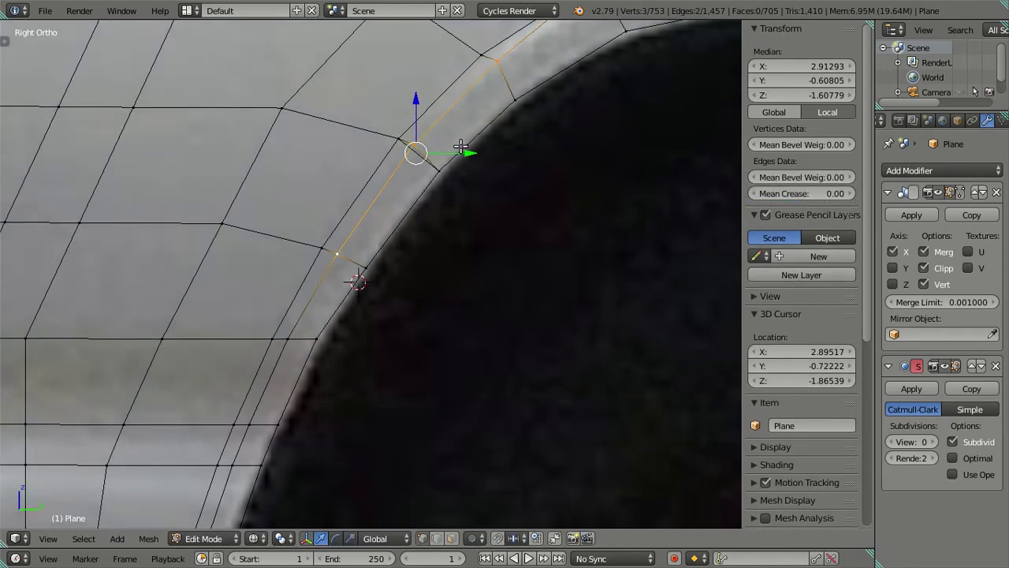
pyautogui.moveTo(461, 148); pyautogui.dragTo(462, 150)
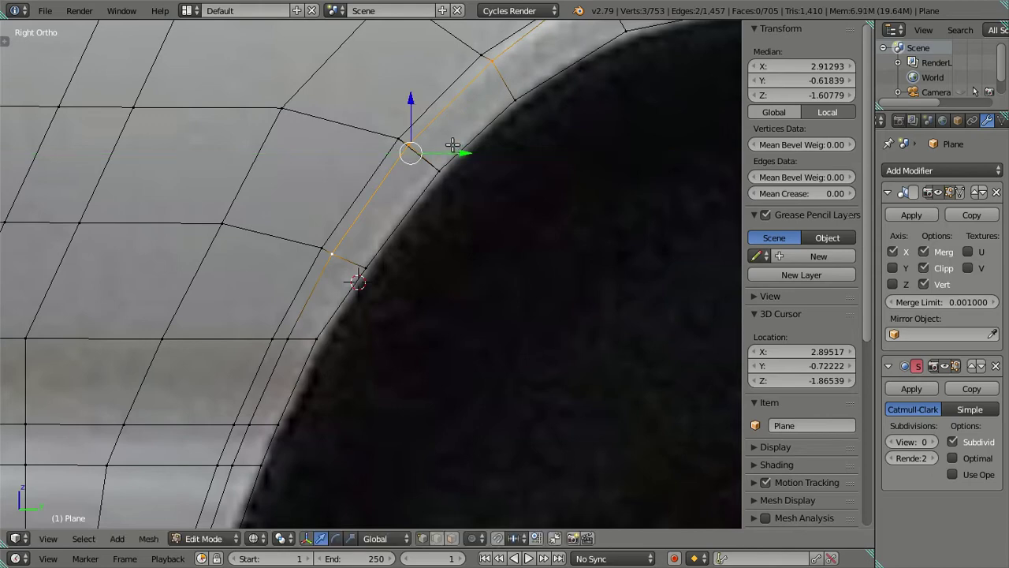
pyautogui.press('a')
# Move an edge on the flange's top along the X axis.
pyautogui.moveTo(459, 185)
pyautogui.mouseDown(button='middle')
pyautogui.moveTo(476, 255)
pyautogui.moveTo(516, 244)
pyautogui.moveTo(450, 279)
pyautogui.moveTo(536, 268)
pyautogui.mouseUp(button='middle')
pyautogui.rightClick(469, 242)
pyautogui.keyDown('shift'); pyautogui.rightClick(473, 247); pyautogui.keyUp('shift')
pyautogui.press('g')
pyautogui.press('x')
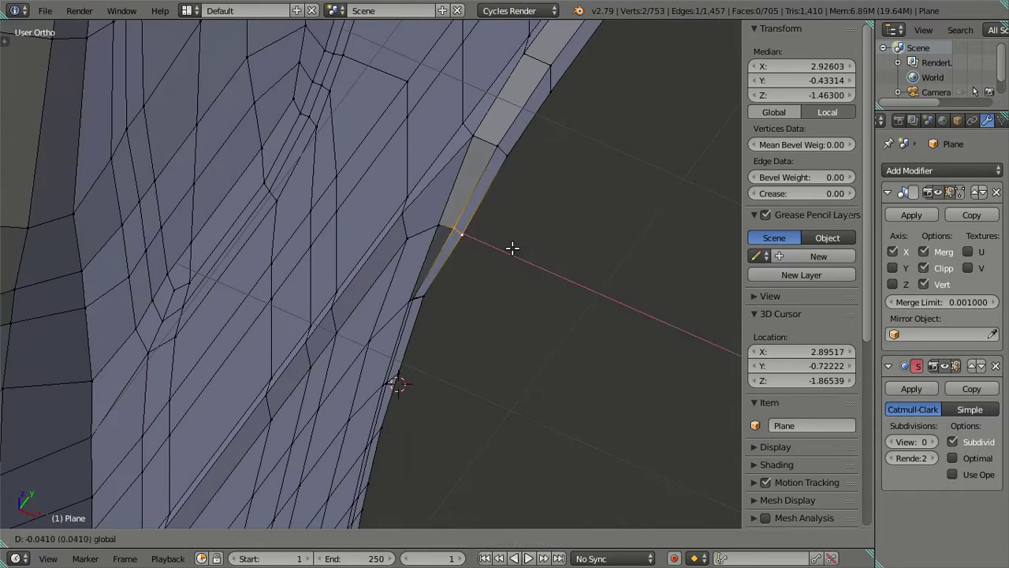
pyautogui.click(509, 245)
pyautogui.press('a')
# Switch to Front Ortho with the truck photo and zoom in on the cab.
pyautogui.moveTo(475, 271)
pyautogui.mouseDown(button='middle')
pyautogui.moveTo(415, 312)
pyautogui.moveTo(446, 305)
pyautogui.moveTo(437, 300)
pyautogui.mouseUp(button='middle')
pyautogui.press('KP_1')
pyautogui.scroll(4, 446, 304)
pyautogui.scroll(5, 453, 300)
pyautogui.scroll(1, 458, 297)
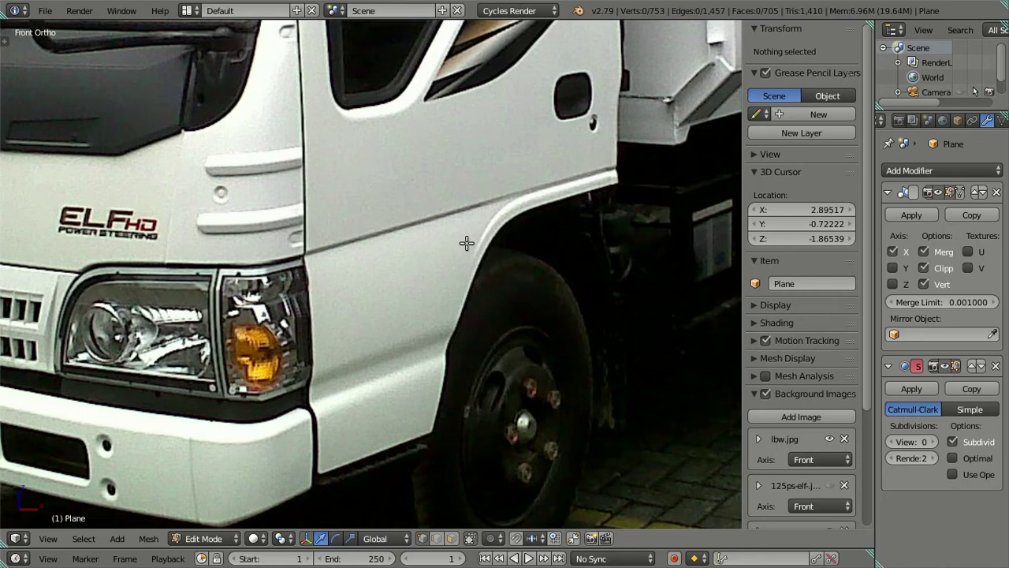
# Select the bottom flange edge loops and slide them slightly along X.
pyautogui.scroll(-3, 467, 243)
pyautogui.scroll(-2, 297, 256)
pyautogui.scroll(3, 289, 258)
pyautogui.scroll(2, 288, 258)
pyautogui.moveTo(288, 259)
pyautogui.mouseDown(button='middle')
pyautogui.moveTo(299, 324)
pyautogui.moveTo(356, 313)
pyautogui.moveTo(357, 289)
pyautogui.moveTo(333, 313)
pyautogui.moveTo(318, 304)
pyautogui.moveTo(304, 326)
pyautogui.moveTo(262, 351)
pyautogui.moveTo(307, 342)
pyautogui.mouseUp(button='middle')
pyautogui.rightClick(311, 305)
pyautogui.scroll(3, 309, 304)
pyautogui.moveTo(309, 304)
pyautogui.mouseDown(button='middle')
pyautogui.moveTo(202, 291)
pyautogui.moveTo(234, 286)
pyautogui.moveTo(180, 273)
pyautogui.mouseUp(button='middle')
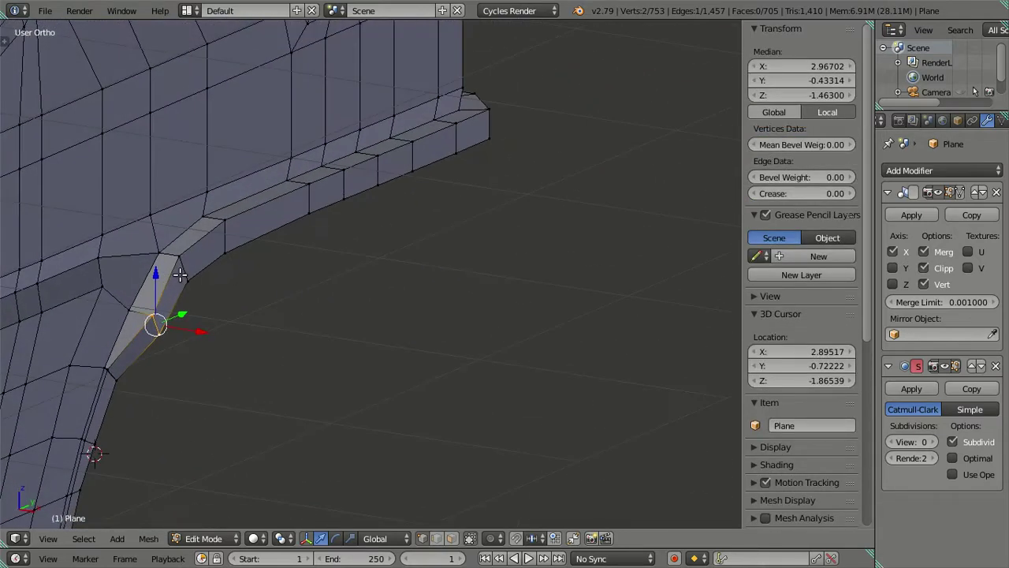
pyautogui.keyDown('shift'); pyautogui.moveTo(362, 230); pyautogui.dragTo(359, 280, button='middle'); pyautogui.keyUp('shift')
pyautogui.moveTo(257, 292)
pyautogui.mouseDown(button='middle')
pyautogui.moveTo(450, 277)
pyautogui.moveTo(410, 284)
pyautogui.moveTo(410, 308)
pyautogui.moveTo(503, 269)
pyautogui.moveTo(504, 286)
pyautogui.moveTo(599, 287)
pyautogui.mouseUp(button='middle')
pyautogui.keyDown('alt'); pyautogui.rightClick(536, 308); pyautogui.keyUp('alt')
pyautogui.keyDown('alt'); pyautogui.keyDown('shift'); pyautogui.rightClick(106, 272); pyautogui.keyUp('shift'); pyautogui.keyUp('alt')
pyautogui.moveTo(106, 272)
pyautogui.mouseDown(button='middle')
pyautogui.moveTo(214, 279)
pyautogui.moveTo(362, 239)
pyautogui.moveTo(270, 331)
pyautogui.moveTo(291, 311)
pyautogui.moveTo(292, 333)
pyautogui.moveTo(324, 329)
pyautogui.mouseUp(button='middle')
pyautogui.keyDown('shift'); pyautogui.rightClick(266, 313); pyautogui.keyUp('shift')
pyautogui.moveTo(426, 210)
pyautogui.mouseDown(button='middle')
pyautogui.moveTo(356, 339)
pyautogui.moveTo(370, 359)
pyautogui.moveTo(382, 332)
pyautogui.mouseUp(button='middle')
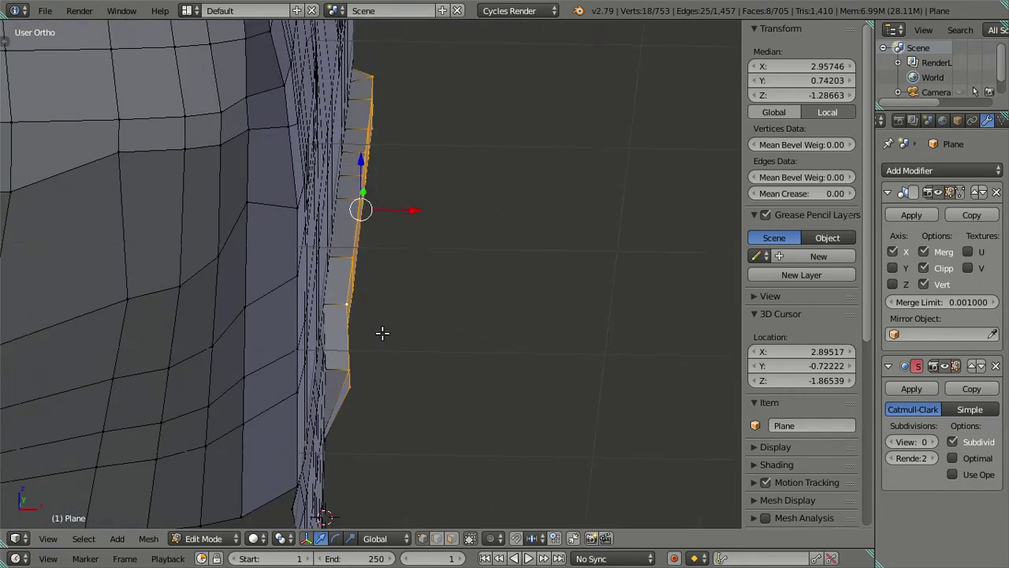
pyautogui.moveTo(408, 208); pyautogui.dragTo(402, 207)
pyautogui.moveTo(402, 207)
pyautogui.mouseDown(button='middle')
pyautogui.moveTo(392, 289)
pyautogui.moveTo(371, 316)
pyautogui.moveTo(329, 318)
pyautogui.moveTo(313, 254)
pyautogui.moveTo(323, 279)
pyautogui.mouseUp(button='middle')
# Nudge three arch rim vertices along X to smooth the lip's curve.
pyautogui.rightClick(317, 290)
pyautogui.moveTo(368, 290); pyautogui.dragTo(356, 293)
pyautogui.rightClick(363, 179)
pyautogui.moveTo(362, 179); pyautogui.dragTo(382, 182)
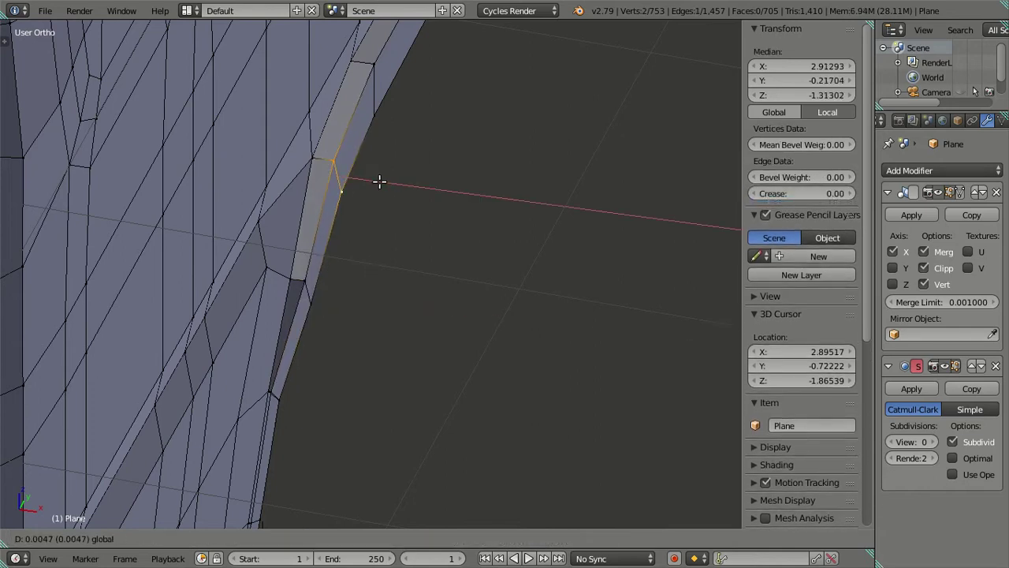
pyautogui.click(383, 182)
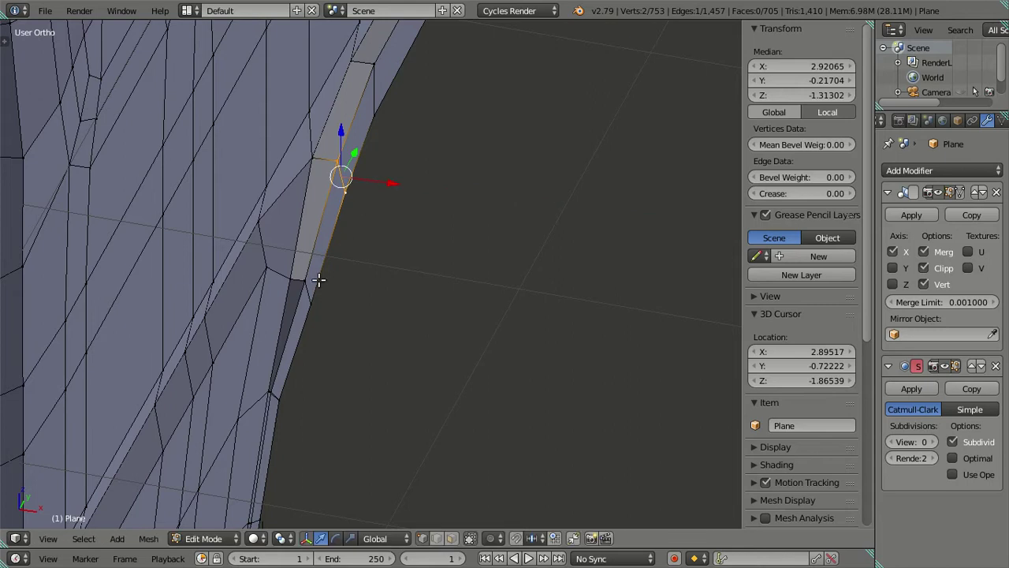
pyautogui.moveTo(276, 390)
pyautogui.mouseDown(button='middle')
pyautogui.moveTo(295, 356)
pyautogui.moveTo(261, 237)
pyautogui.mouseUp(button='middle')
pyautogui.rightClick(217, 232)
pyautogui.press('g')
pyautogui.press('x')
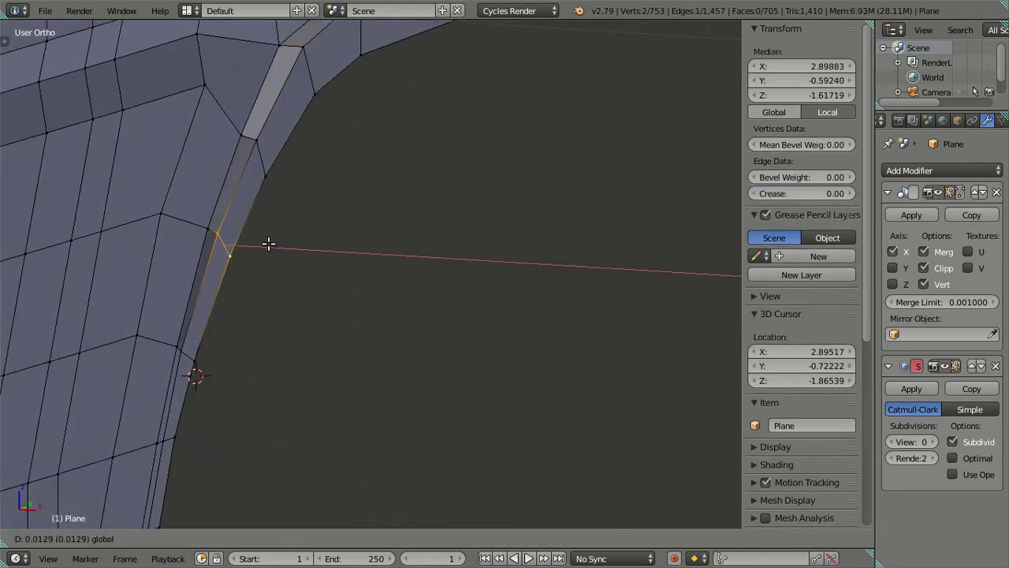
pyautogui.click(268, 245)
# Leave edit mode to check the smoothed arch shape near the sill corner.
pyautogui.moveTo(271, 241)
pyautogui.mouseDown(button='middle')
pyautogui.moveTo(279, 315)
pyautogui.moveTo(380, 258)
pyautogui.moveTo(308, 209)
pyautogui.moveTo(154, 282)
pyautogui.mouseUp(button='middle')
pyautogui.press('Tab')
pyautogui.press('Tab')
pyautogui.moveTo(413, 287)
pyautogui.mouseDown(button='middle')
pyautogui.moveTo(480, 338)
pyautogui.moveTo(428, 410)
pyautogui.mouseUp(button='middle')
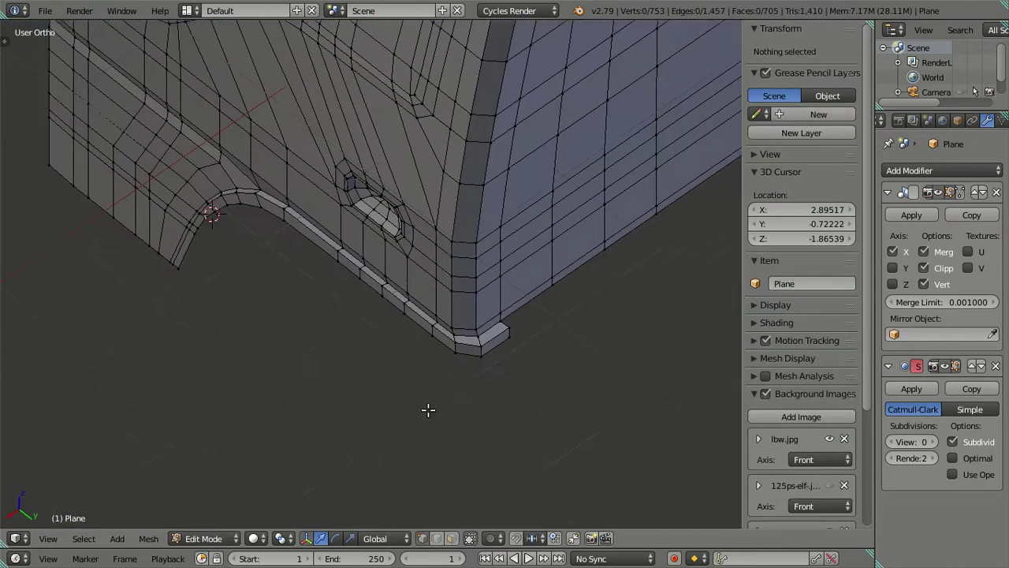
# Select a sill corner edge and the corner face, and nudge them slightly along Y.
pyautogui.scroll(3, 387, 368)
pyautogui.scroll(3, 549, 428)
pyautogui.rightClick(550, 430)
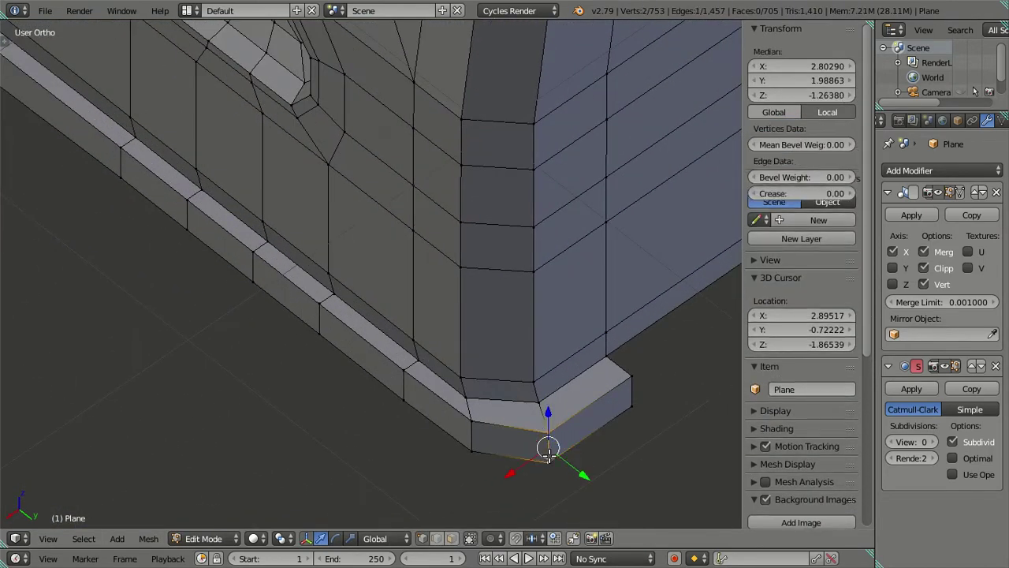
pyautogui.keyDown('shift'); pyautogui.rightClick(633, 386); pyautogui.keyUp('shift')
pyautogui.moveTo(620, 437); pyautogui.dragTo(614, 433)
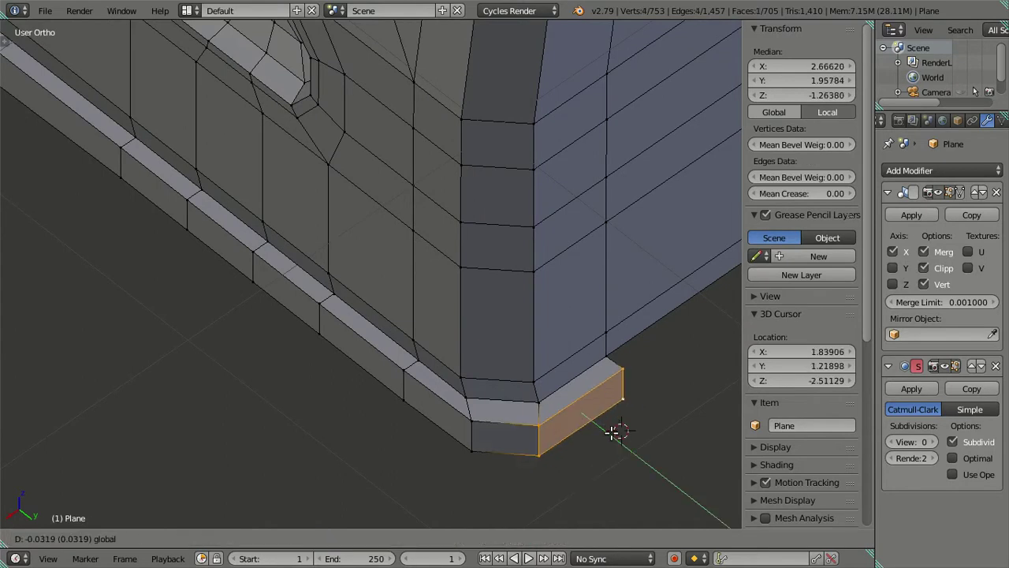
# Select a single sill corner edge and trial a move along X, cancelling it.
pyautogui.rightClick(484, 438)
pyautogui.moveTo(484, 438); pyautogui.dragTo(447, 352, button='middle')
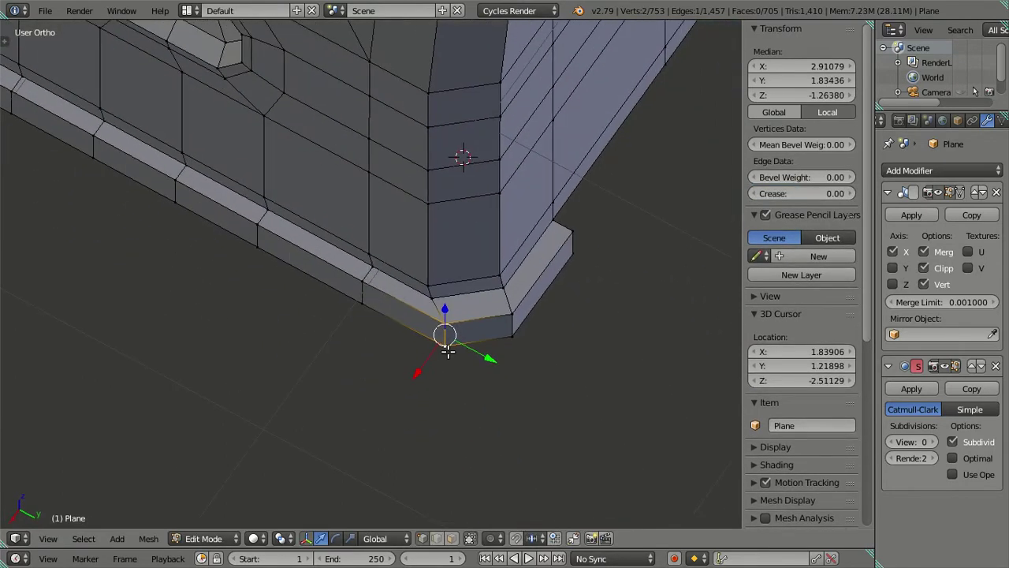
pyautogui.press('g')
pyautogui.press('y')
pyautogui.click(462, 347)
pyautogui.press('g')
pyautogui.press('x')
pyautogui.rightClick(401, 365)
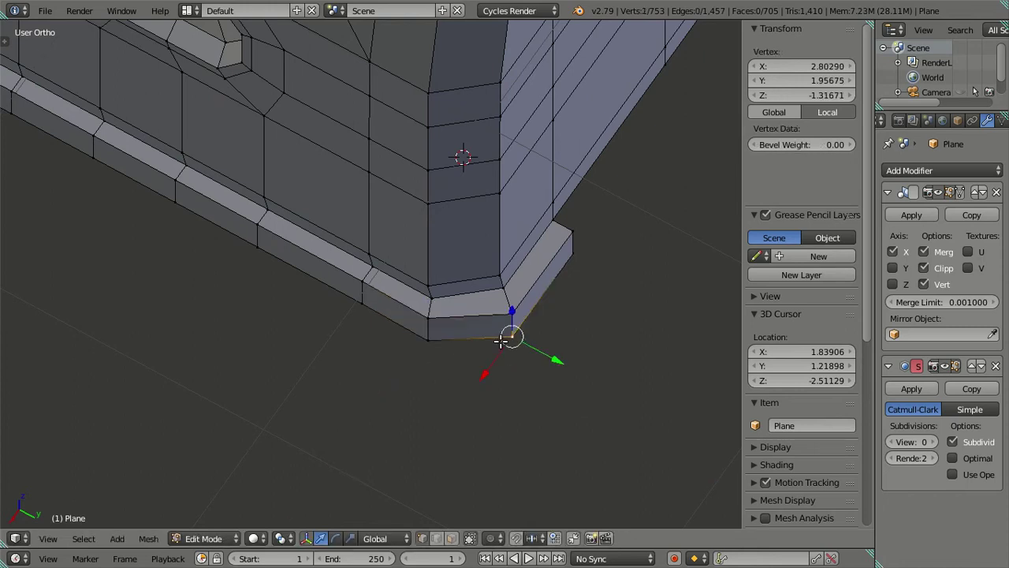
# Move the selected corner edge along X and deselect all.
pyautogui.moveTo(513, 326); pyautogui.dragTo(418, 483, button='middle')
pyautogui.click(380, 487)
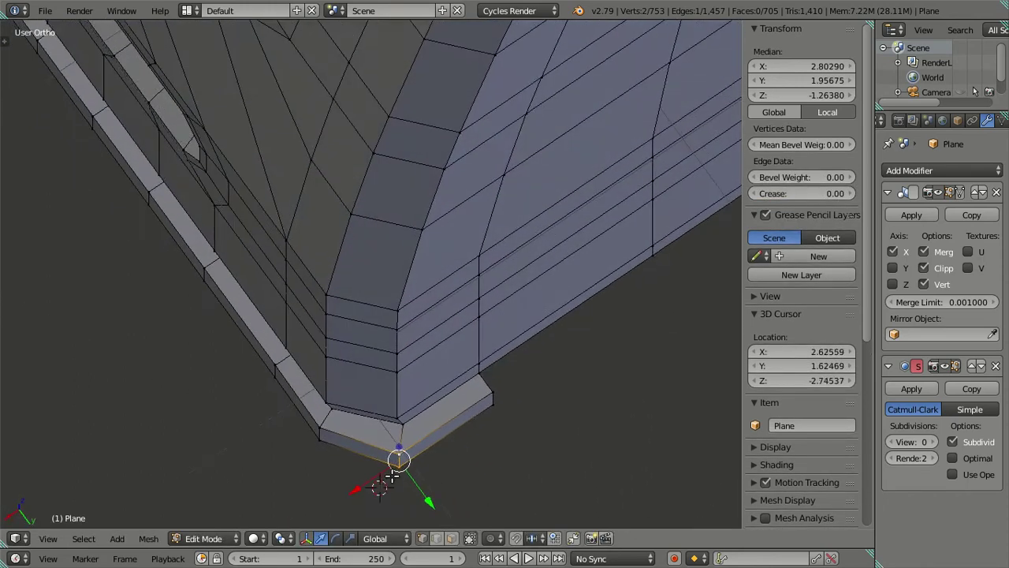
pyautogui.press('g')
pyautogui.press('x')
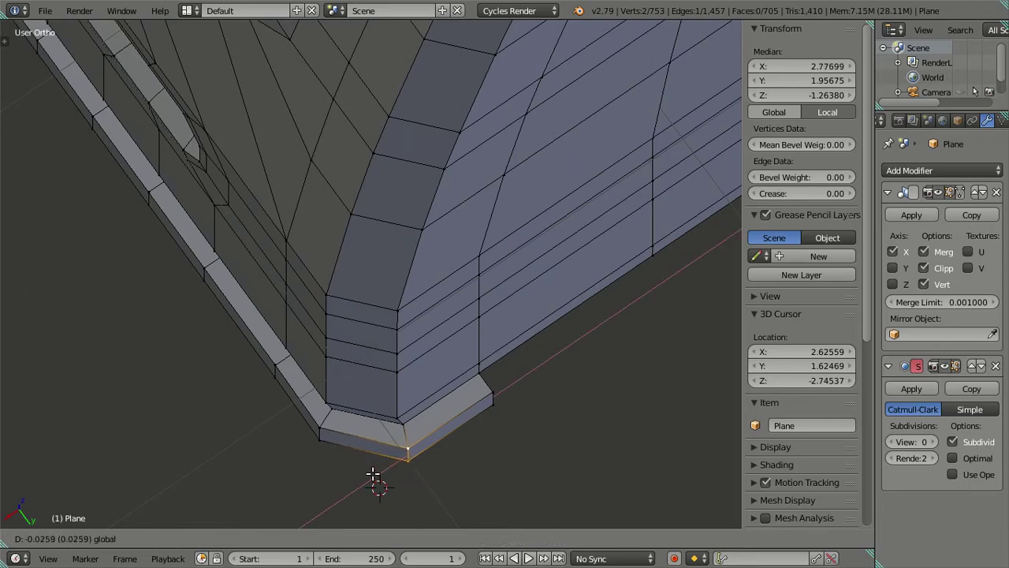
pyautogui.click(373, 476)
pyautogui.press('a')
# Preview the cab in Object Mode at subdivision level 2, then return to Edit Mode.
pyautogui.moveTo(361, 480)
pyautogui.mouseDown(button='middle')
pyautogui.moveTo(414, 379)
pyautogui.moveTo(442, 367)
pyautogui.moveTo(326, 365)
pyautogui.moveTo(349, 252)
pyautogui.moveTo(378, 224)
pyautogui.mouseUp(button='middle')
pyautogui.press('Tab')
pyautogui.hotkey('ctrl', '2')
pyautogui.moveTo(550, 319)
pyautogui.mouseDown(button='middle')
pyautogui.moveTo(458, 289)
pyautogui.moveTo(469, 261)
pyautogui.moveTo(447, 248)
pyautogui.mouseUp(button='middle')
pyautogui.scroll(3, 457, 288)
pyautogui.scroll(4, 446, 247)
pyautogui.press('Tab')
pyautogui.moveTo(279, 150)
pyautogui.keyDown('shift'); pyautogui.mouseDown(button='middle')
pyautogui.moveTo(311, 261)
pyautogui.moveTo(414, 350)
pyautogui.mouseUp(button='middle'); pyautogui.keyUp('shift')
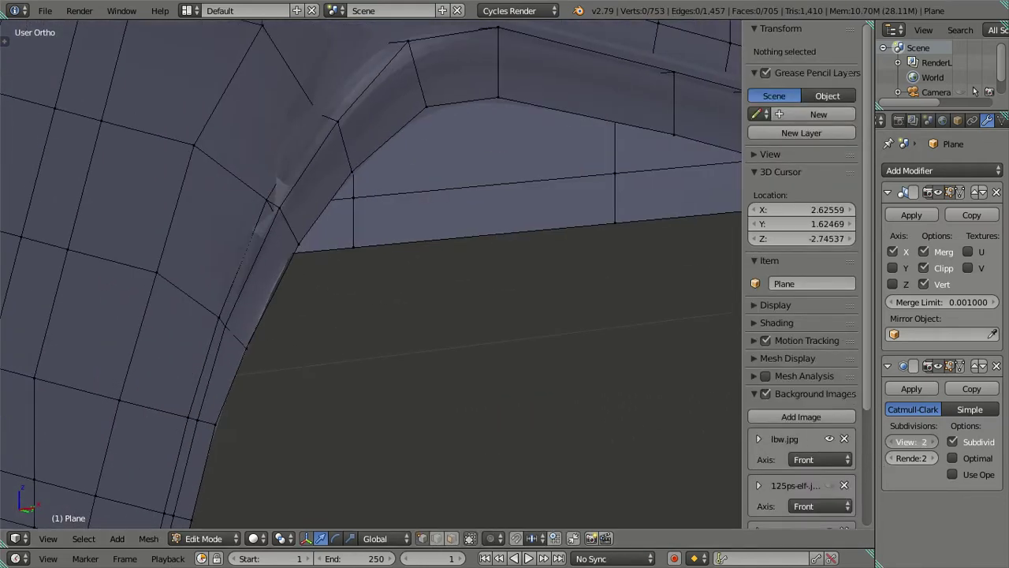
# Set the subdivision preview to level 0 and inspect the arch in wireframe before returning to solid.
pyautogui.moveTo(908, 441); pyautogui.dragTo(831, 413)
pyautogui.press('z')
pyautogui.scroll(-2, 414, 290)
pyautogui.scroll(2, 415, 292)
pyautogui.moveTo(414, 292)
pyautogui.mouseDown(button='middle')
pyautogui.moveTo(381, 349)
pyautogui.moveTo(450, 375)
pyautogui.moveTo(157, 345)
pyautogui.moveTo(310, 387)
pyautogui.moveTo(513, 356)
pyautogui.moveTo(471, 333)
pyautogui.moveTo(507, 421)
pyautogui.moveTo(422, 298)
pyautogui.moveTo(376, 324)
pyautogui.moveTo(365, 264)
pyautogui.moveTo(255, 149)
pyautogui.moveTo(426, 365)
pyautogui.mouseUp(button='middle')
pyautogui.scroll(-3, 449, 375)
pyautogui.press('z')
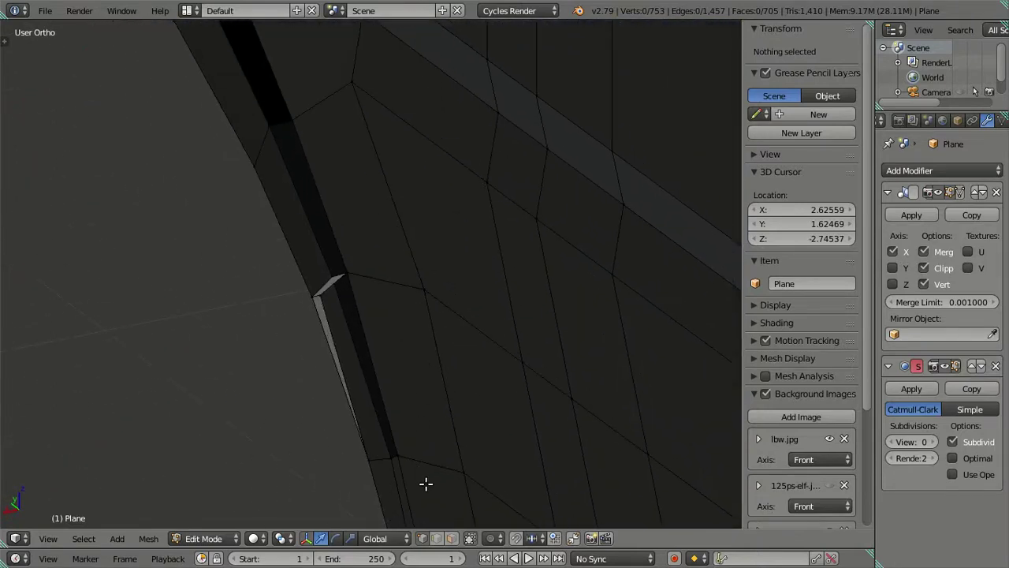
# Disable limit selection to visible and delete the two stray thin flange faces.
pyautogui.click(452, 541)
pyautogui.keyDown('alt'); pyautogui.rightClick(315, 302); pyautogui.keyUp('alt')
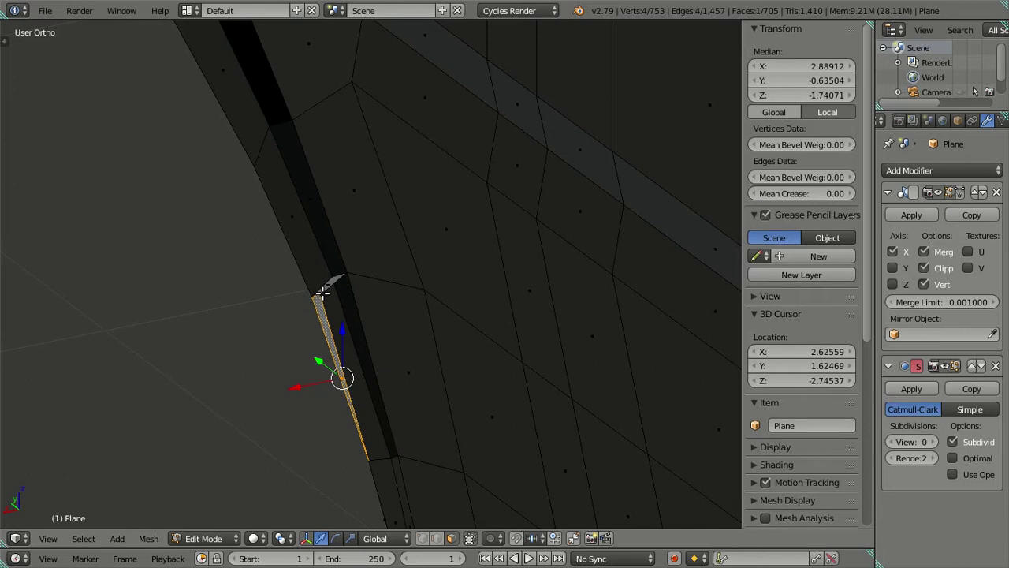
pyautogui.moveTo(338, 287); pyautogui.dragTo(315, 286, button='middle')
pyautogui.rightClick(292, 315)
pyautogui.keyDown('alt'); pyautogui.rightClick(327, 311); pyautogui.keyUp('alt')
pyautogui.press('x')
pyautogui.click(379, 324)
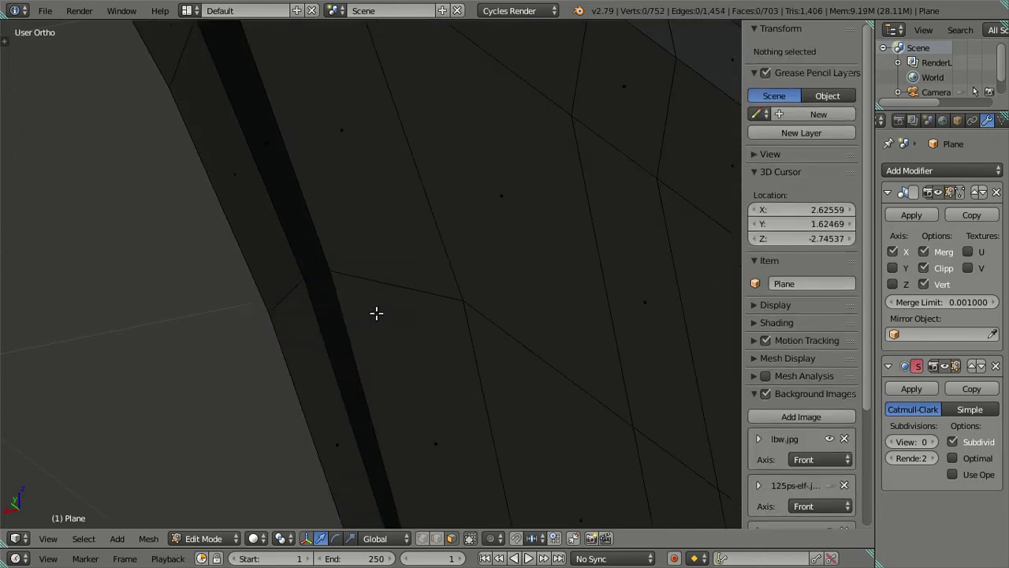
pyautogui.press('a')
pyautogui.press('a')
# Select the face loop running along the flange strip.
pyautogui.moveTo(316, 292)
pyautogui.mouseDown(button='middle')
pyautogui.moveTo(574, 302)
pyautogui.moveTo(610, 334)
pyautogui.moveTo(435, 288)
pyautogui.mouseUp(button='middle')
pyautogui.scroll(2, 435, 288)
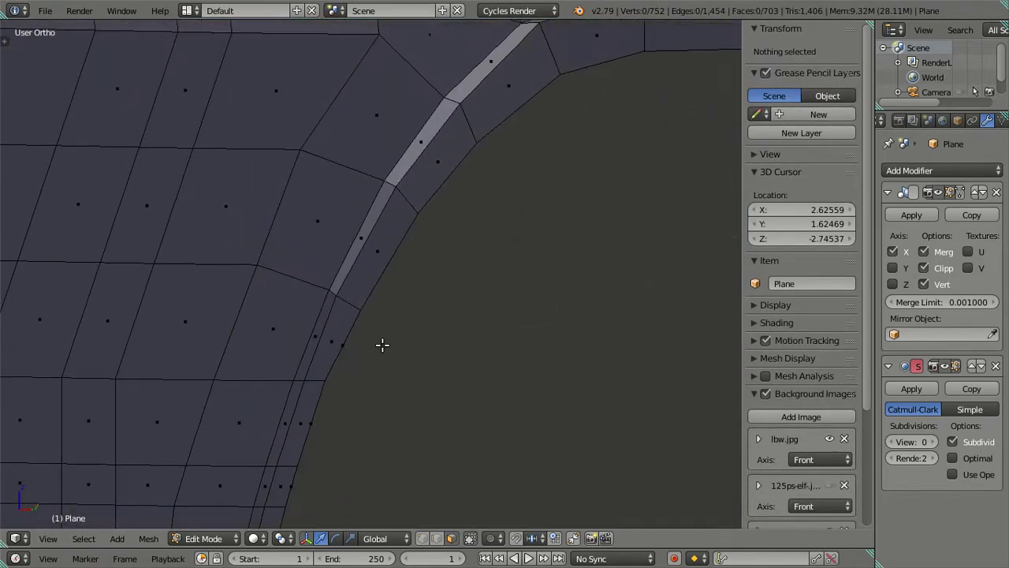
pyautogui.keyDown('alt'); pyautogui.rightClick(348, 306); pyautogui.keyUp('alt')
pyautogui.press('a')
pyautogui.keyDown('alt'); pyautogui.rightClick(334, 291); pyautogui.keyUp('alt')
pyautogui.scroll(-3, 334, 290)
pyautogui.moveTo(477, 325)
pyautogui.mouseDown(button='middle')
pyautogui.moveTo(421, 334)
pyautogui.moveTo(408, 299)
pyautogui.moveTo(408, 269)
pyautogui.moveTo(418, 259)
pyautogui.moveTo(308, 228)
pyautogui.moveTo(413, 322)
pyautogui.moveTo(387, 324)
pyautogui.moveTo(360, 308)
pyautogui.mouseUp(button='middle')
pyautogui.scroll(-3, 360, 309)
pyautogui.moveTo(331, 397)
pyautogui.mouseDown(button='middle')
pyautogui.moveTo(327, 361)
pyautogui.moveTo(342, 348)
pyautogui.mouseUp(button='middle')
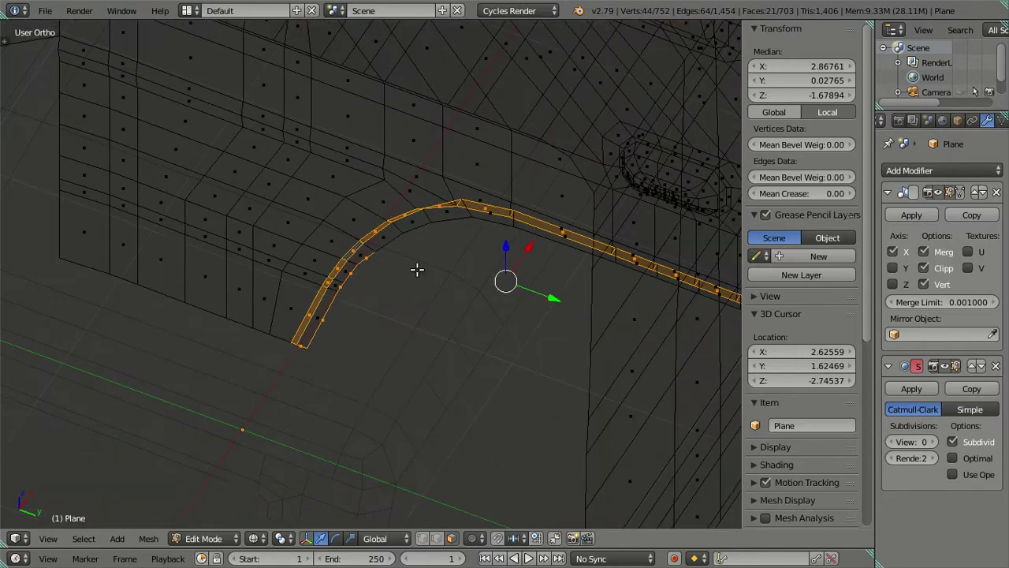
pyautogui.scroll(3, 371, 310)
pyautogui.scroll(2, 365, 313)
pyautogui.press('v')
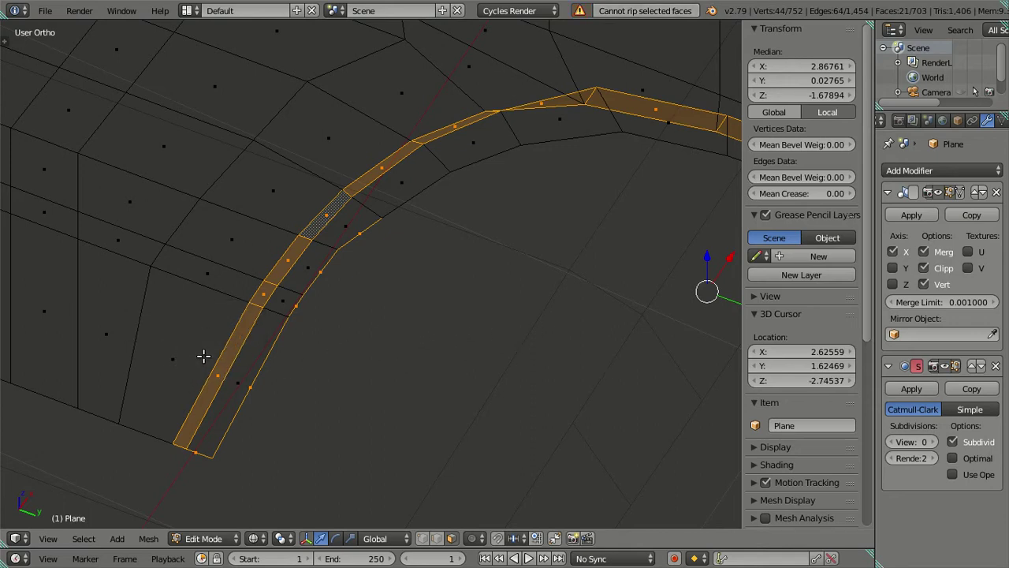
pyautogui.scroll(-3, 403, 326)
pyautogui.press('a')
pyautogui.press('z')
pyautogui.scroll(3, 462, 338)
pyautogui.scroll(2, 525, 325)
pyautogui.moveTo(525, 325)
pyautogui.mouseDown(button='middle')
pyautogui.moveTo(643, 345)
pyautogui.moveTo(552, 355)
pyautogui.mouseUp(button='middle')
pyautogui.scroll(3, 552, 355)
pyautogui.moveTo(455, 368)
pyautogui.mouseDown(button='middle')
pyautogui.moveTo(416, 376)
pyautogui.moveTo(395, 290)
pyautogui.mouseUp(button='middle')
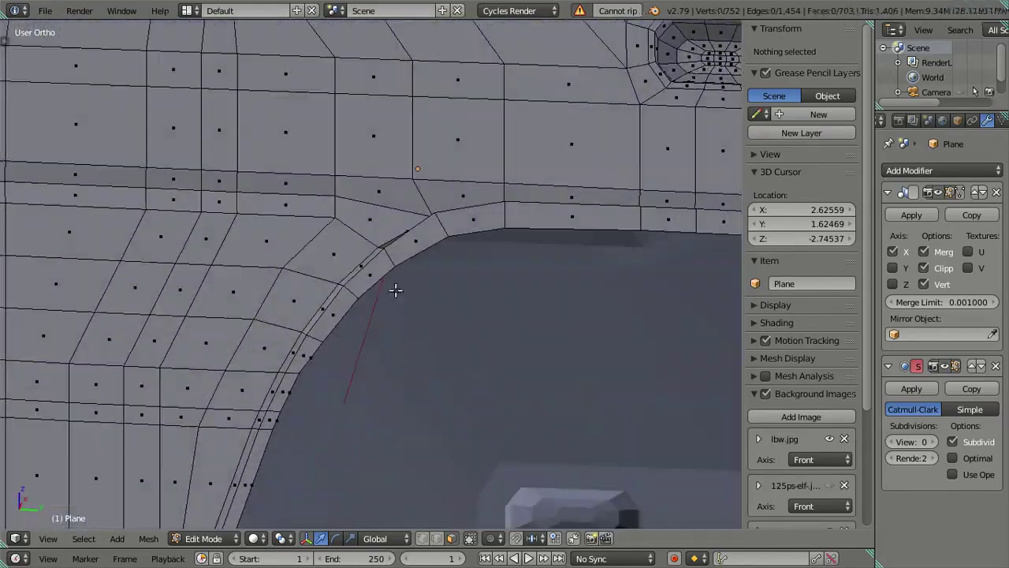
pyautogui.keyDown('alt'); pyautogui.rightClick(387, 260); pyautogui.keyUp('alt')
pyautogui.press('z')
pyautogui.scroll(-3, 387, 259)
pyautogui.scroll(-1, 398, 284)
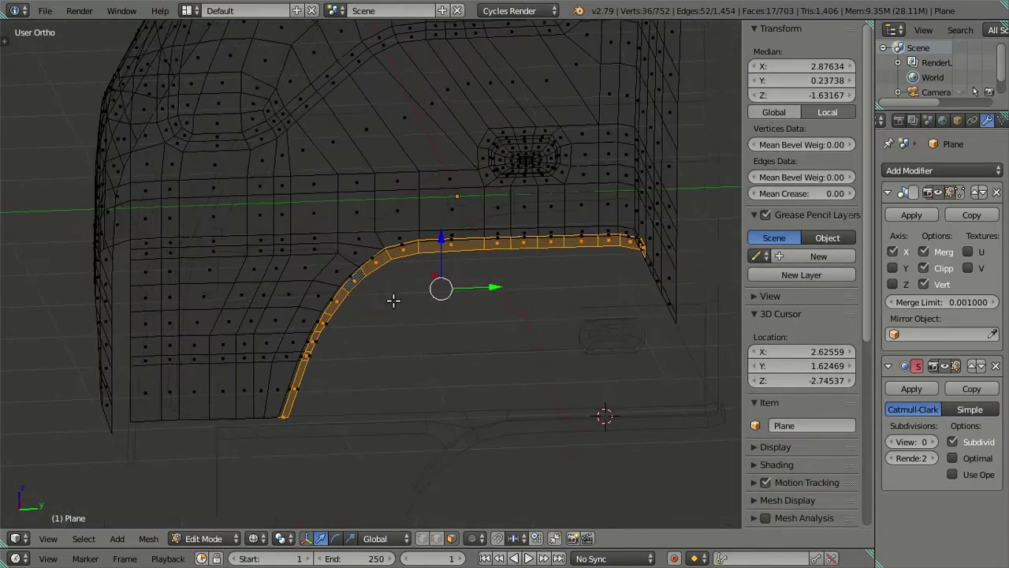
pyautogui.press('z')
pyautogui.scroll(2, 309, 390)
pyautogui.rightClick(268, 406)
pyautogui.moveTo(380, 361)
pyautogui.mouseDown(button='middle')
pyautogui.moveTo(435, 315)
pyautogui.moveTo(383, 344)
pyautogui.moveTo(516, 291)
pyautogui.mouseUp(button='middle')
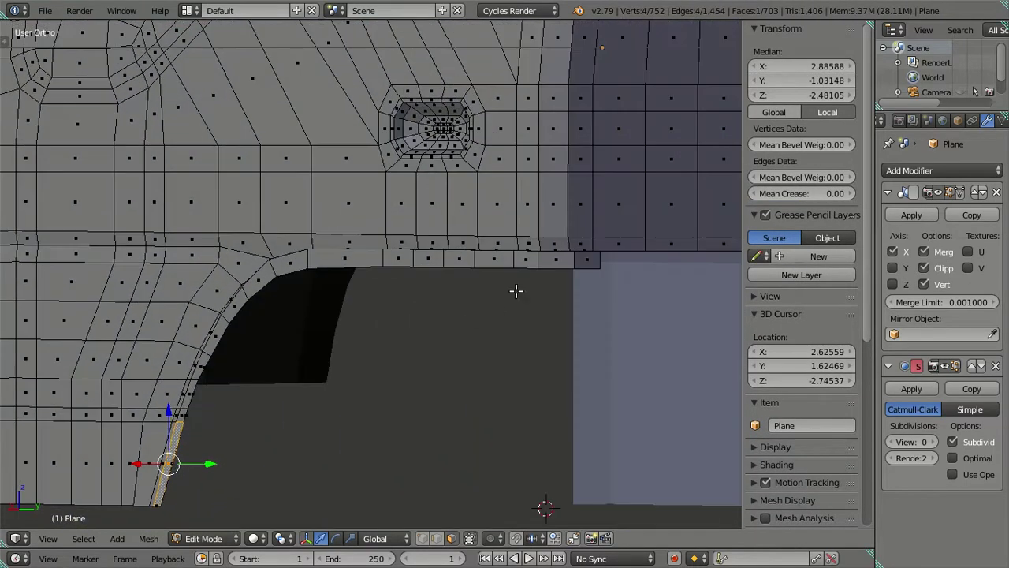
pyautogui.keyDown('alt'); pyautogui.rightClick(587, 260); pyautogui.keyUp('alt')
pyautogui.press('a')
pyautogui.moveTo(371, 350)
pyautogui.mouseDown(button='middle')
pyautogui.moveTo(458, 356)
pyautogui.moveTo(484, 337)
pyautogui.moveTo(505, 358)
pyautogui.moveTo(513, 331)
pyautogui.moveTo(342, 408)
pyautogui.moveTo(313, 342)
pyautogui.mouseUp(button='middle')
pyautogui.scroll(2, 313, 343)
pyautogui.scroll(3, 313, 343)
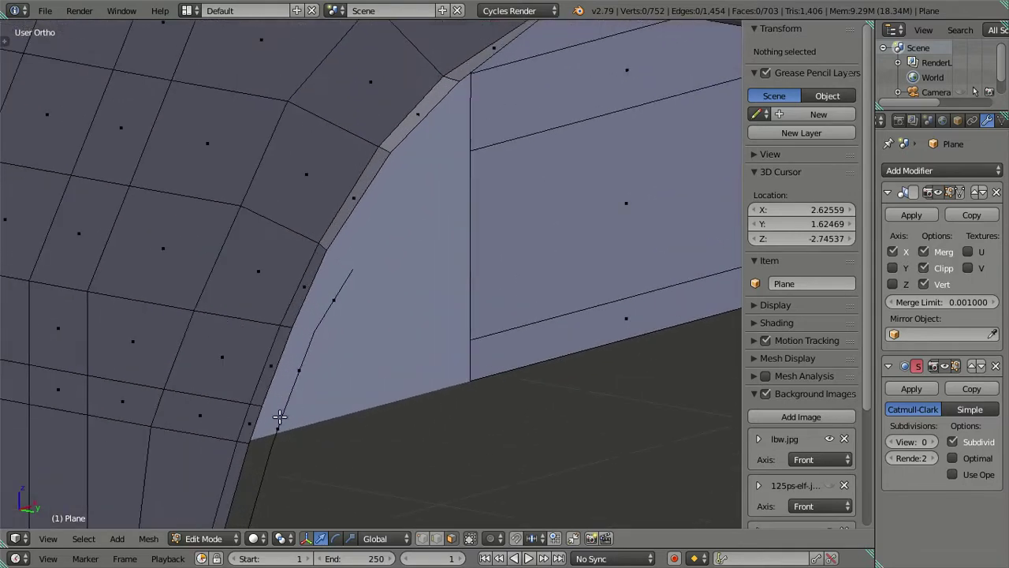
pyautogui.rightClick(228, 475)
pyautogui.moveTo(229, 475)
pyautogui.mouseDown(button='middle')
pyautogui.moveTo(488, 274)
pyautogui.moveTo(378, 338)
pyautogui.moveTo(360, 424)
pyautogui.moveTo(412, 422)
pyautogui.mouseUp(button='middle')
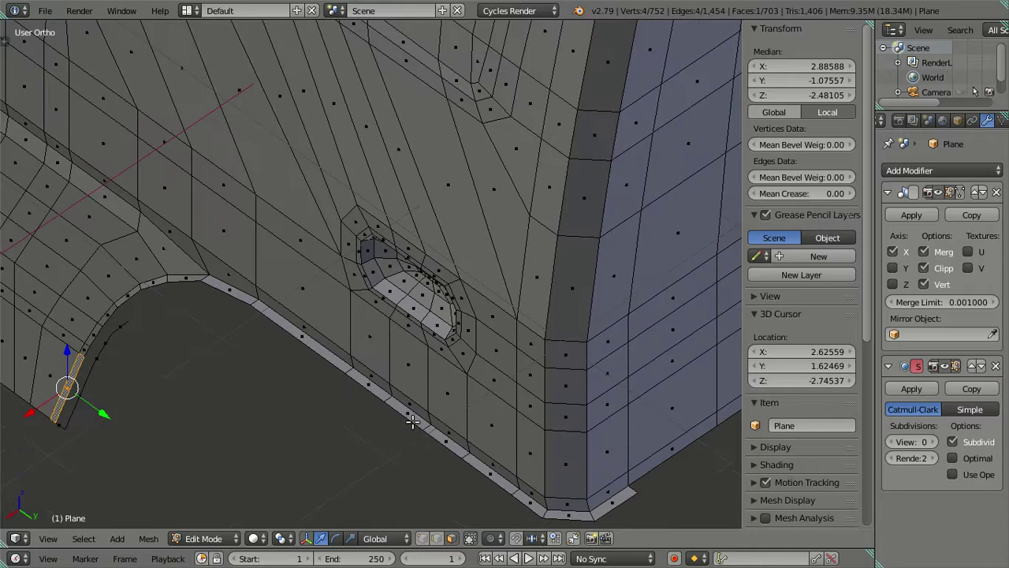
pyautogui.keyDown('ctrl'); pyautogui.rightClick(602, 501); pyautogui.keyUp('ctrl')
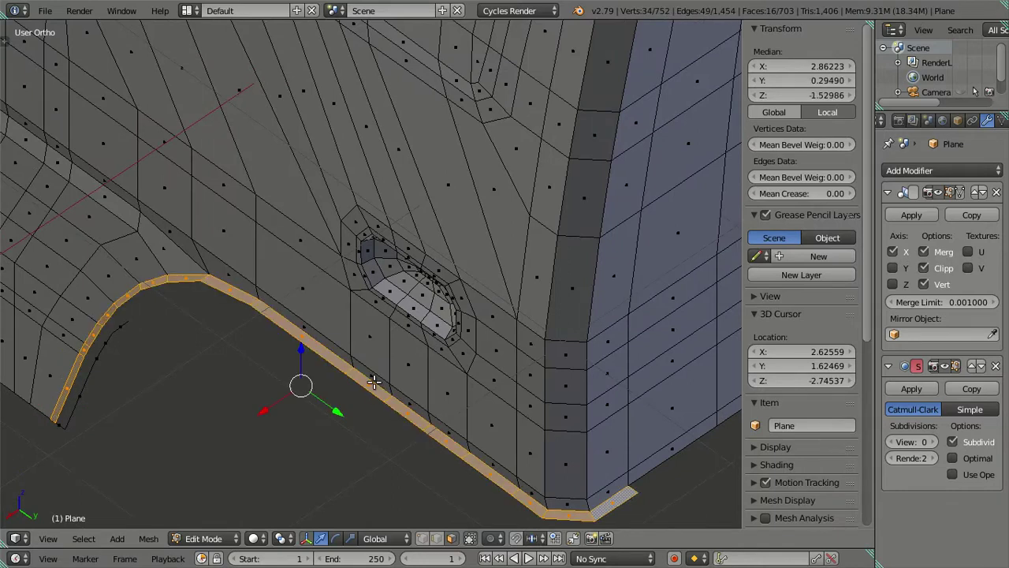
# Hide a face on the arch's inner edge and switch to wireframe display.
pyautogui.press('a')
pyautogui.scroll(3, 129, 325)
pyautogui.scroll(3, 229, 324)
pyautogui.moveTo(229, 324)
pyautogui.mouseDown(button='middle')
pyautogui.moveTo(160, 378)
pyautogui.moveTo(338, 270)
pyautogui.mouseUp(button='middle')
pyautogui.rightClick(296, 299)
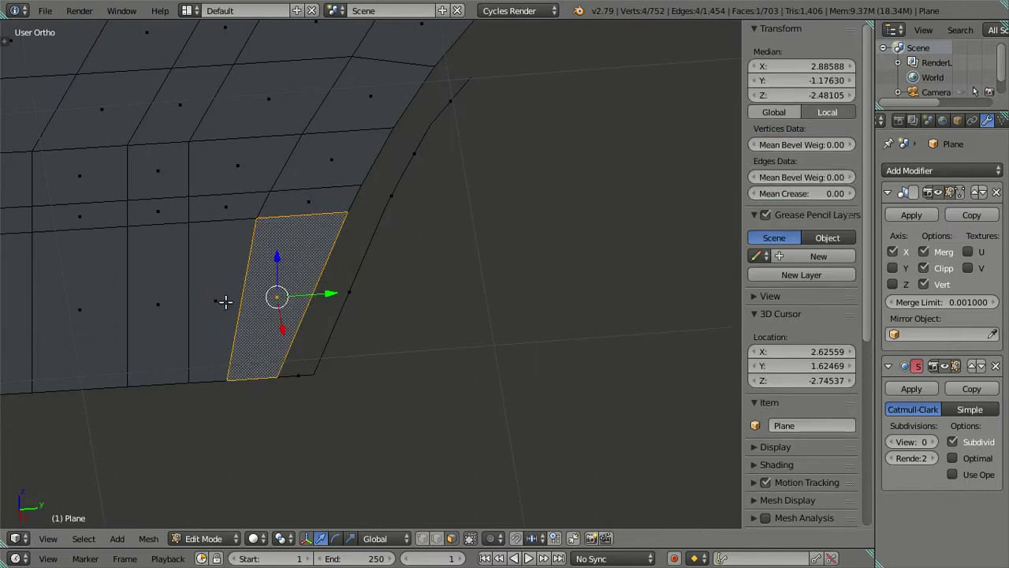
pyautogui.press('h')
pyautogui.press('z')
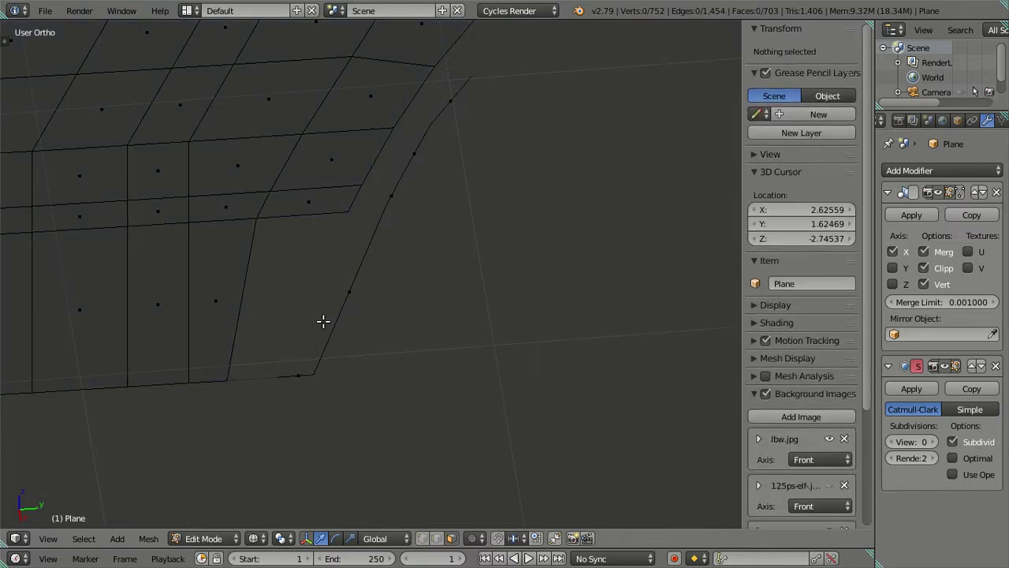
# Delete the faces along the arch rim loop, then undo to restore the hidden geometry.
pyautogui.rightClick(359, 281)
pyautogui.keyDown('alt'); pyautogui.rightClick(358, 282); pyautogui.keyUp('alt')
pyautogui.press('x')
pyautogui.click(523, 261)
pyautogui.scroll(-2, 419, 271)
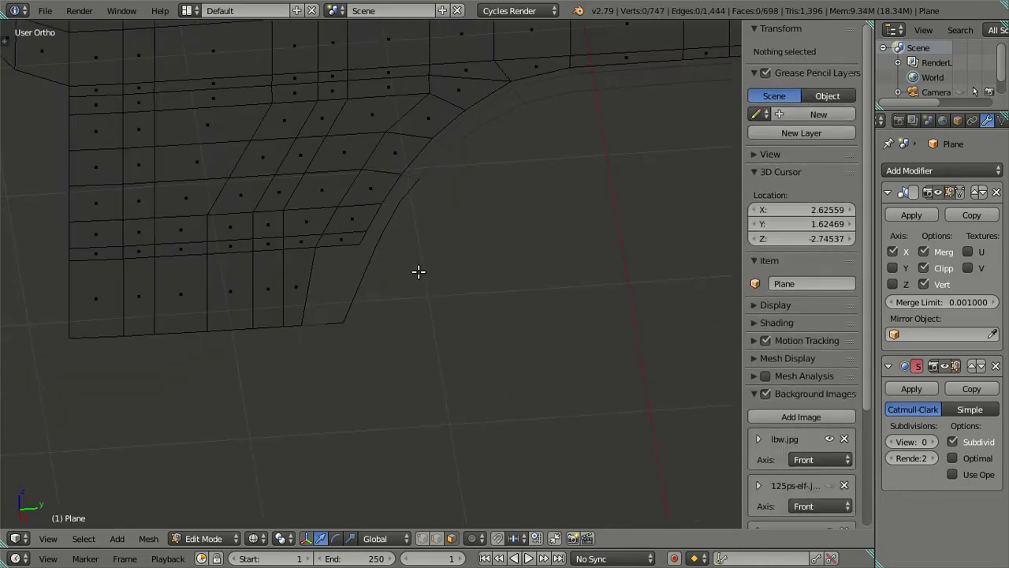
pyautogui.press('x')
pyautogui.press('z')
pyautogui.moveTo(428, 282)
pyautogui.mouseDown(button='middle')
pyautogui.moveTo(356, 316)
pyautogui.moveTo(333, 308)
pyautogui.mouseUp(button='middle')
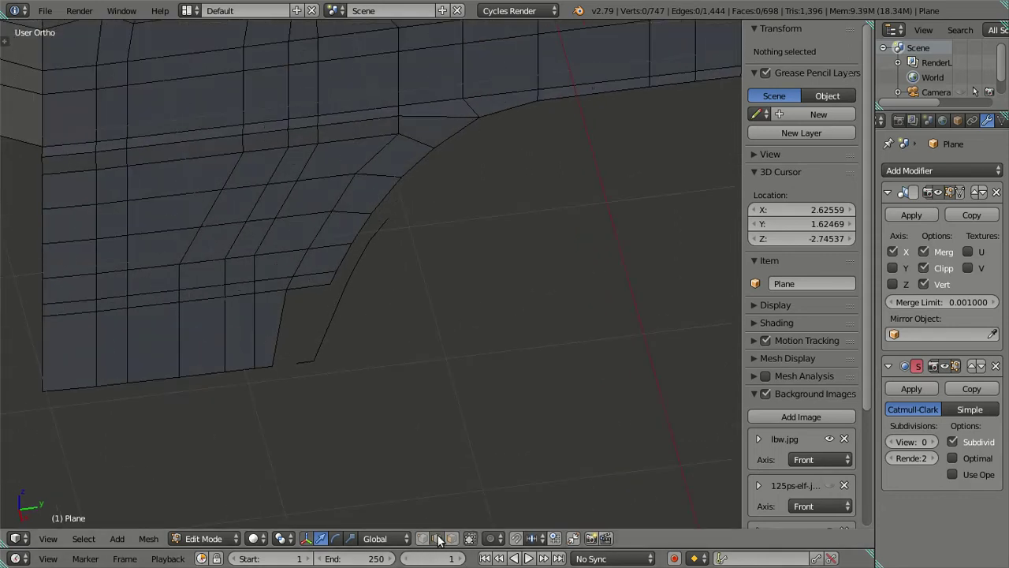
pyautogui.rightClick(329, 312)
pyautogui.press('a')
pyautogui.hotkey('ctrl', 'z')
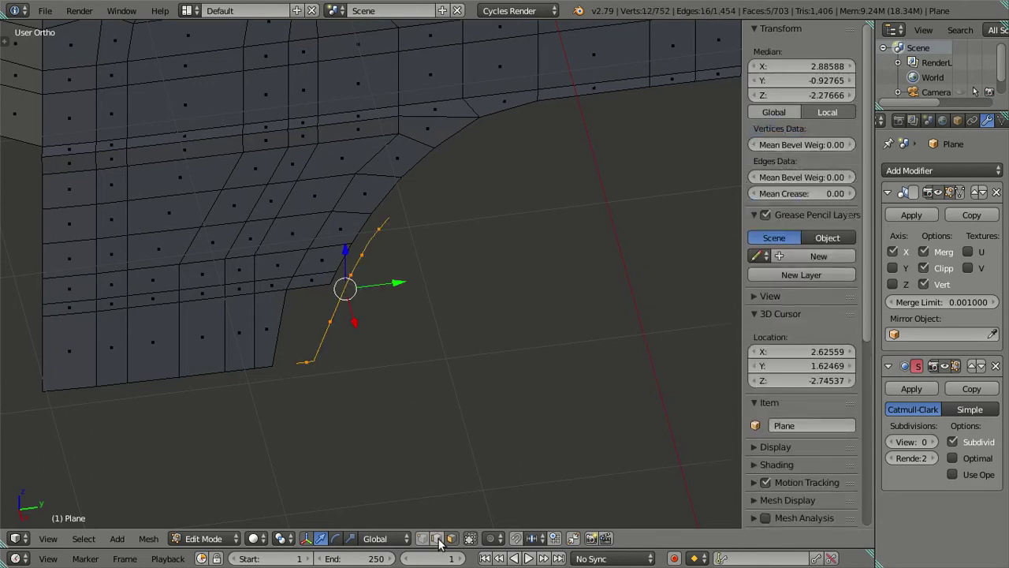
# Delete the faces around a strip edge and the loose edge chain's vertices.
pyautogui.rightClick(323, 349)
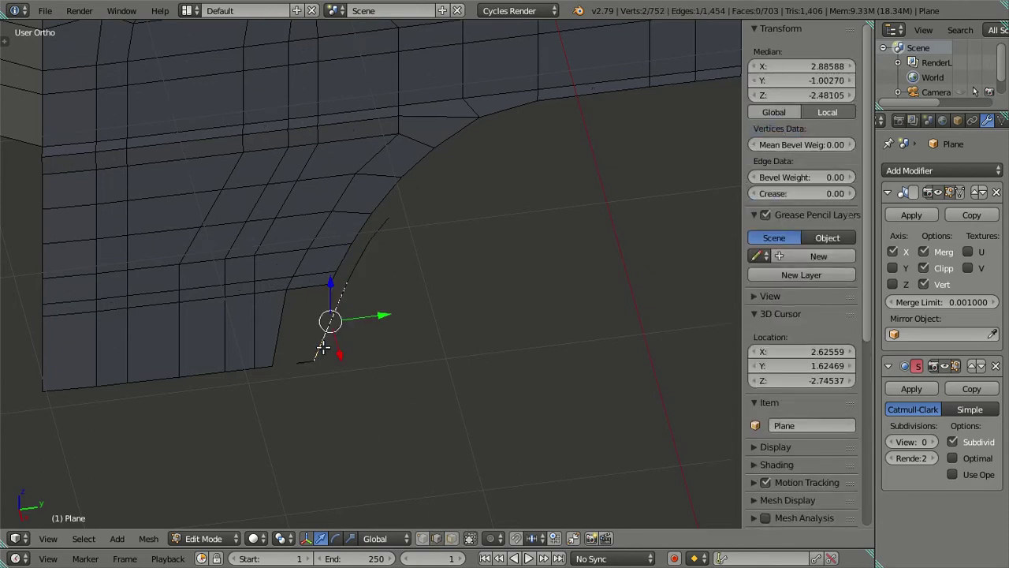
pyautogui.press('x')
pyautogui.click(421, 323)
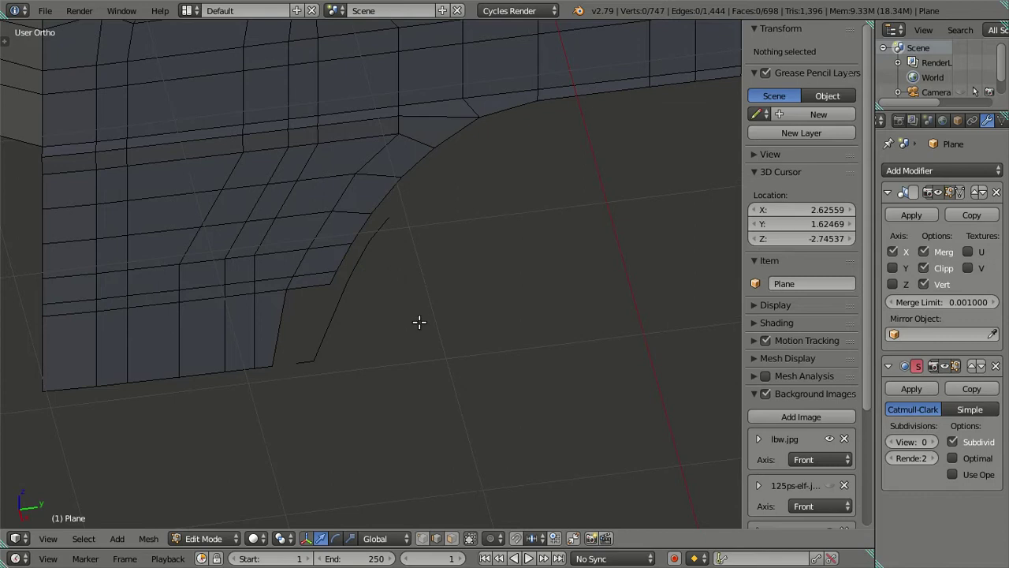
pyautogui.press('l')
pyautogui.press('x')
pyautogui.click(414, 283)
# Extrude the arch's open boundary loop into a narrow flange strip.
pyautogui.moveTo(415, 282); pyautogui.dragTo(414, 292, button='middle')
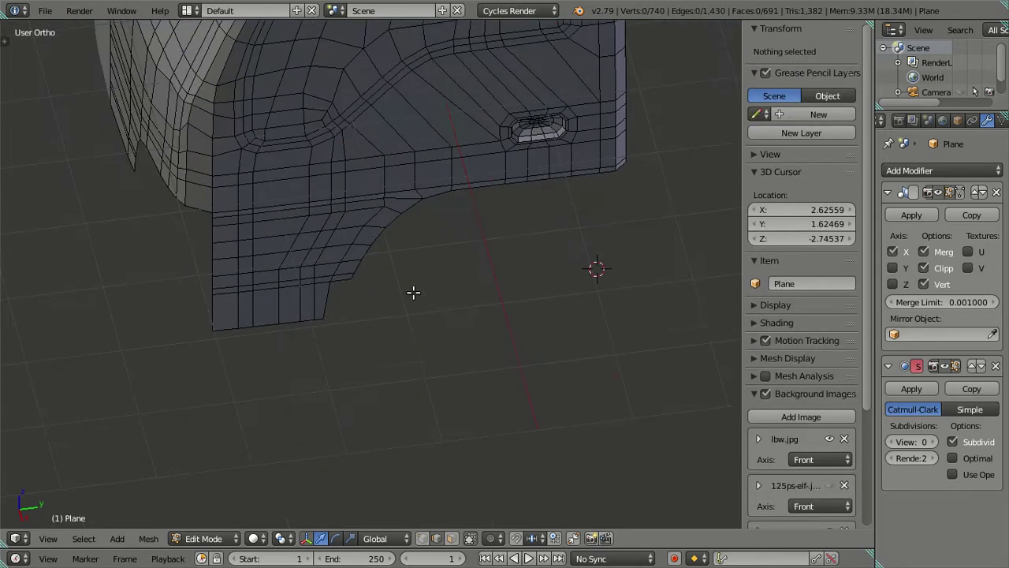
pyautogui.keyDown('alt'); pyautogui.rightClick(413, 292); pyautogui.keyUp('alt')
pyautogui.press('e')
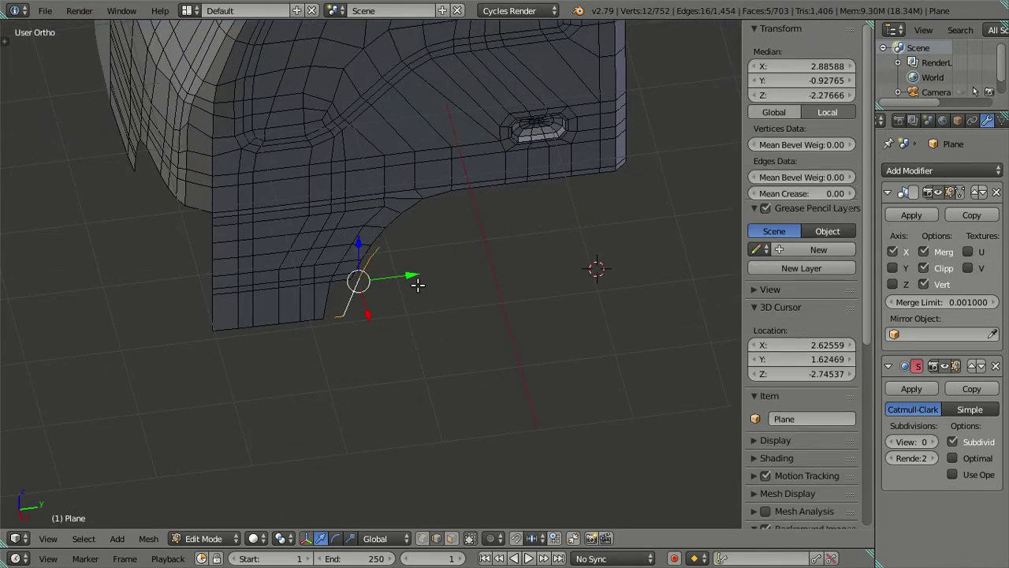
pyautogui.press('Tab')
pyautogui.press('Tab')
pyautogui.press('a')
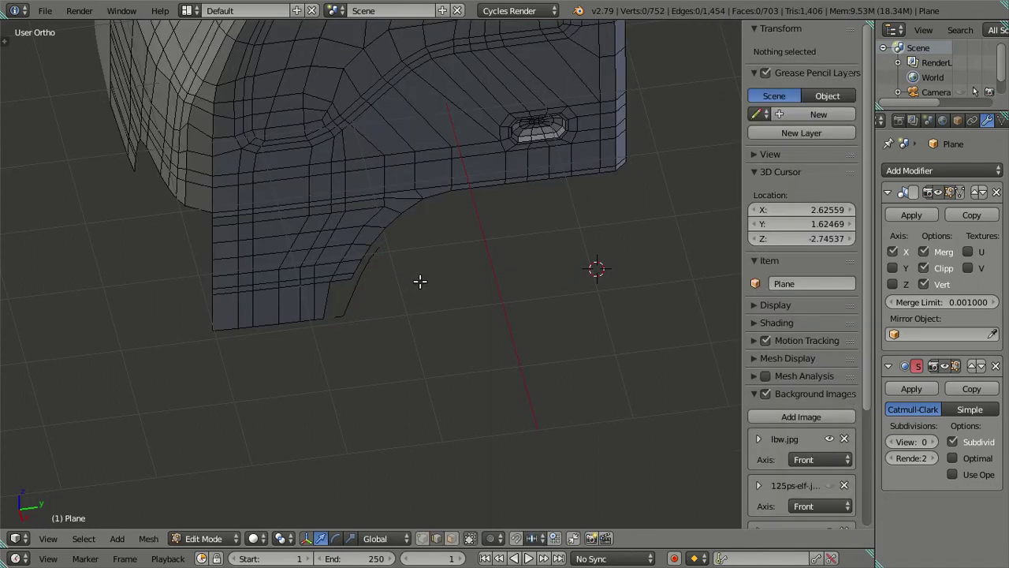
pyautogui.hotkey('ctrl', 'z')
pyautogui.hotkey('ctrl', 'shift', 'z')
# Zoom in along the flange and select edges at its lower end.
pyautogui.scroll(1, 418, 234)
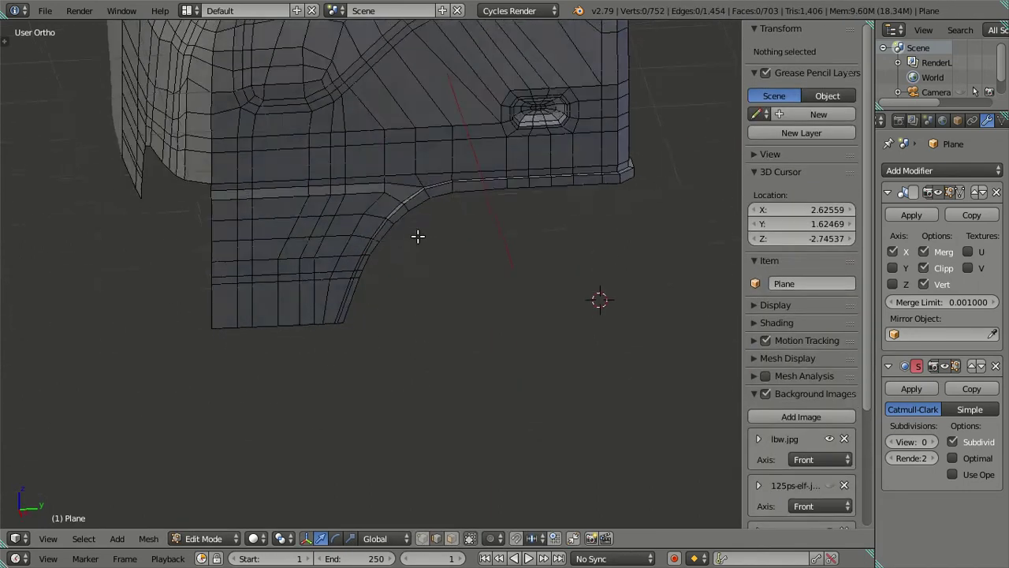
pyautogui.scroll(3, 322, 347)
pyautogui.scroll(2, 322, 347)
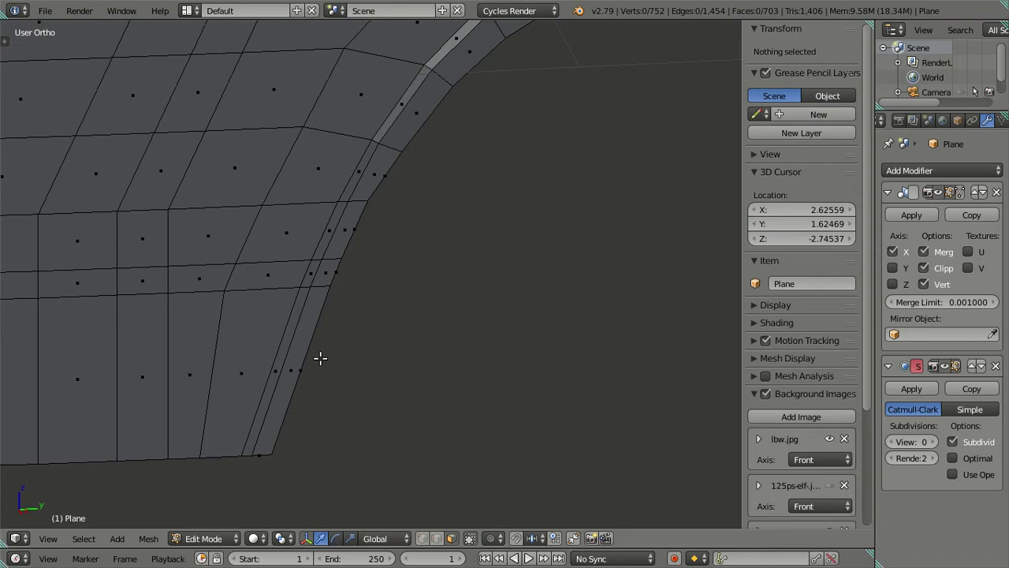
pyautogui.hotkey('ctrl', 'z')
pyautogui.hotkey('ctrl', 'shift', 'z')
pyautogui.moveTo(323, 406)
pyautogui.keyDown('shift'); pyautogui.mouseDown(button='middle')
pyautogui.moveTo(334, 295)
pyautogui.moveTo(362, 456)
pyautogui.mouseUp(button='middle'); pyautogui.keyUp('shift')
pyautogui.scroll(2, 320, 300)
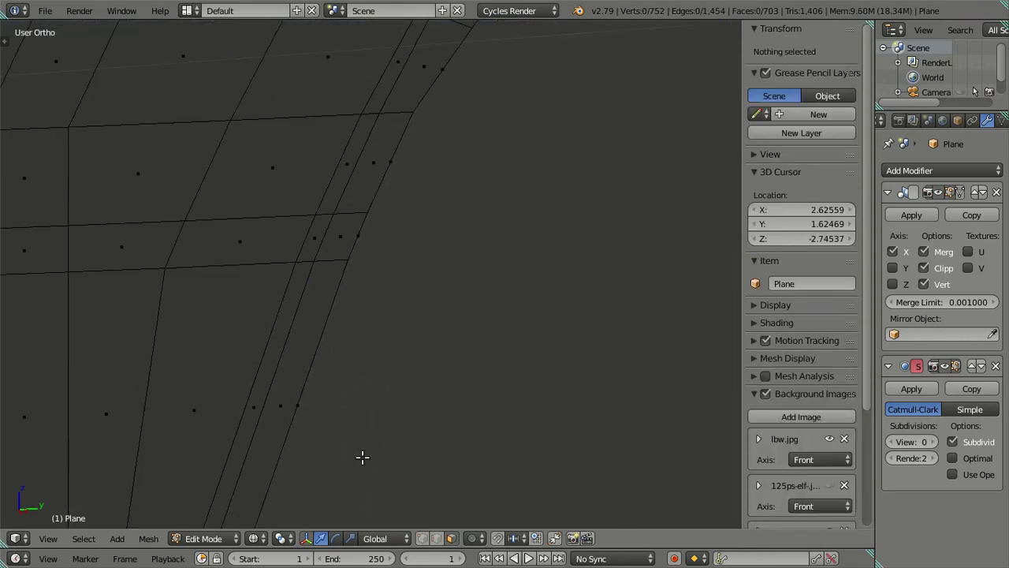
pyautogui.keyDown('alt'); pyautogui.rightClick(379, 190); pyautogui.keyUp('alt')
# Delete three stray faces at the lower end of the arch flange.
pyautogui.keyDown('shift'); pyautogui.moveTo(435, 174); pyautogui.dragTo(378, 397, button='middle'); pyautogui.keyUp('shift')
pyautogui.rightClick(383, 292)
pyautogui.press('x')
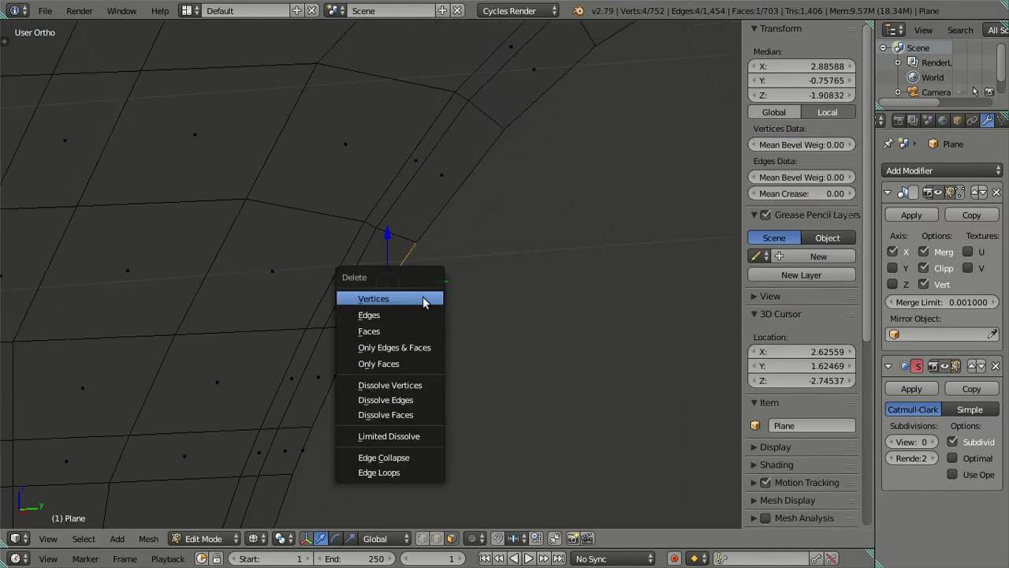
pyautogui.click(416, 331)
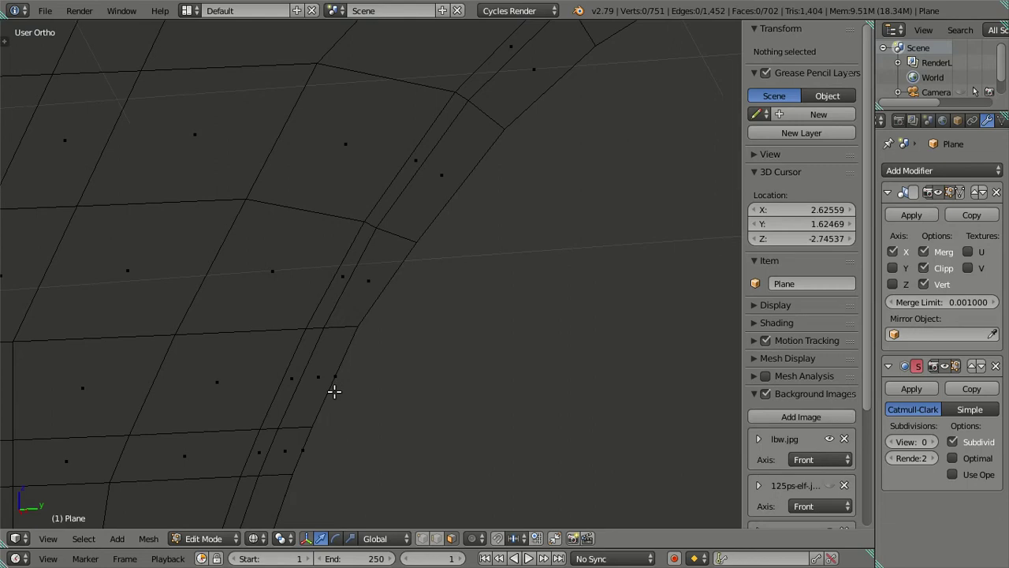
pyautogui.rightClick(339, 380)
pyautogui.press('x')
pyautogui.click(384, 378)
pyautogui.moveTo(383, 379)
pyautogui.keyDown('shift'); pyautogui.mouseDown(button='middle')
pyautogui.moveTo(491, 108)
pyautogui.moveTo(446, 142)
pyautogui.mouseUp(button='middle'); pyautogui.keyUp('shift')
pyautogui.rightClick(446, 142)
pyautogui.press('x')
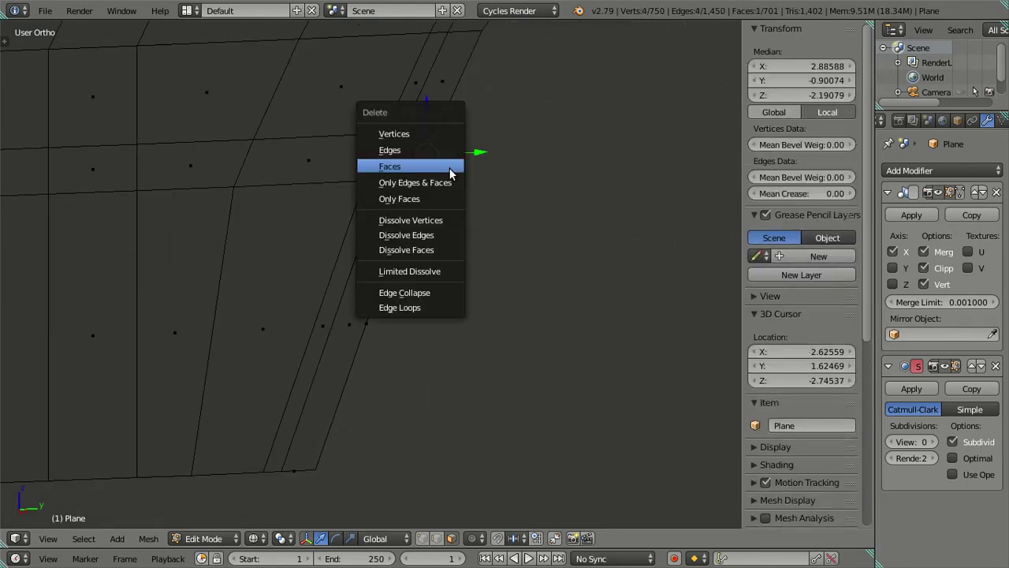
pyautogui.click(451, 170)
# Delete the next stray face and the leftover bottom corner face, then return to solid shading.
pyautogui.rightClick(380, 280)
pyautogui.press('x')
pyautogui.click(376, 329)
pyautogui.rightClick(293, 472)
pyautogui.press('x')
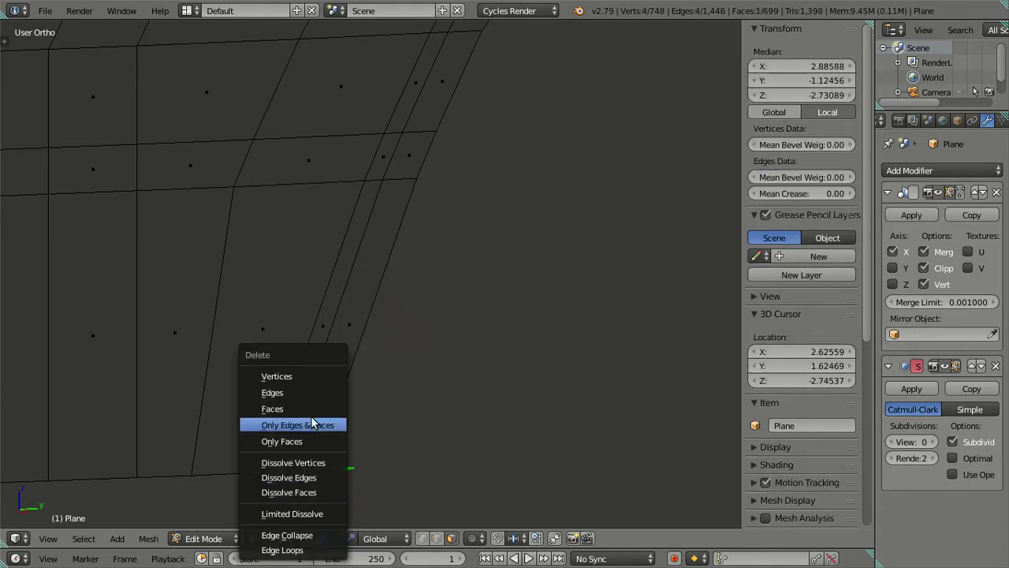
pyautogui.click(306, 408)
pyautogui.press('z')
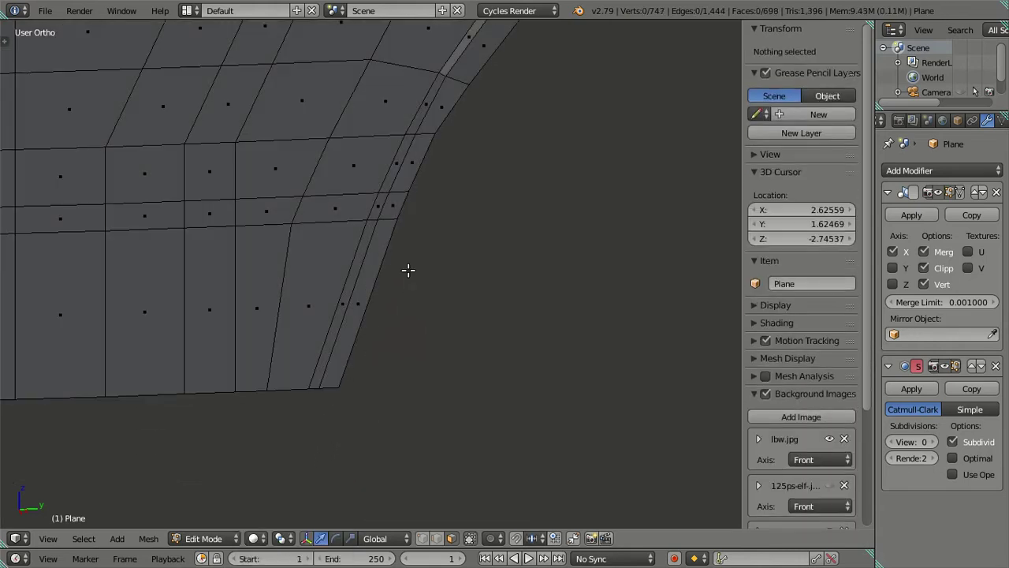
# Select the flange's strip of faces and look into the arch opening.
pyautogui.keyDown('shift'); pyautogui.moveTo(408, 271); pyautogui.dragTo(358, 394, button='middle'); pyautogui.keyUp('shift')
pyautogui.keyDown('ctrl'); pyautogui.keyDown('alt'); pyautogui.rightClick(361, 258); pyautogui.keyUp('alt'); pyautogui.keyUp('ctrl')
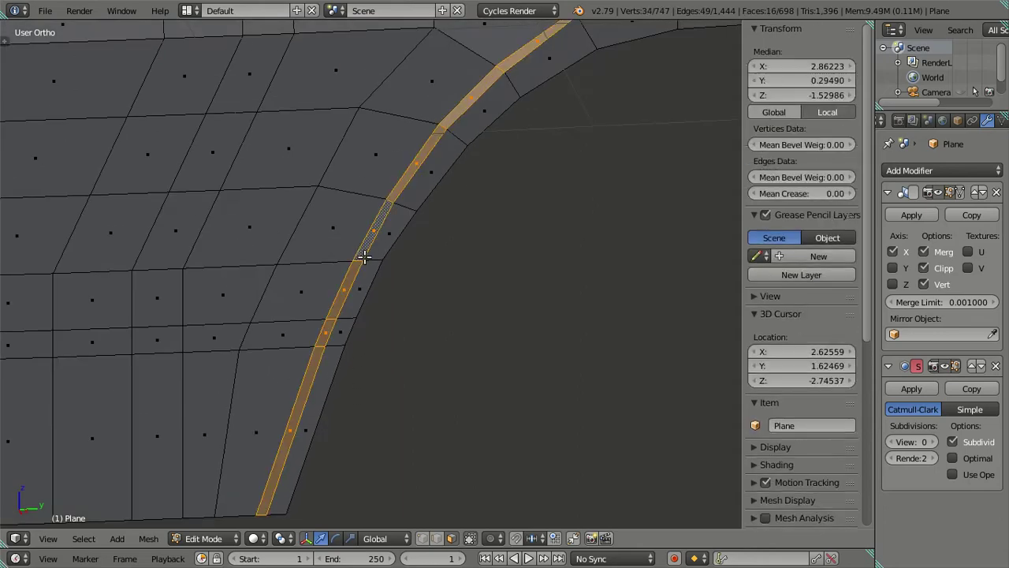
pyautogui.scroll(-5, 372, 258)
pyautogui.moveTo(434, 281)
pyautogui.mouseDown(button='middle')
pyautogui.moveTo(450, 218)
pyautogui.moveTo(384, 329)
pyautogui.mouseUp(button='middle')
pyautogui.scroll(3, 384, 329)
pyautogui.scroll(3, 384, 329)
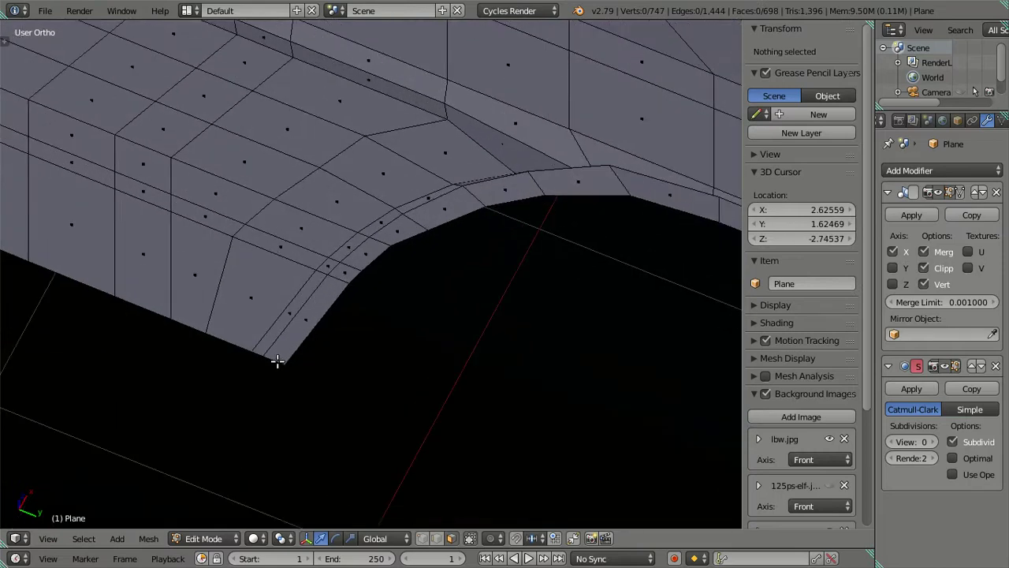
# Move the sill corner face outward along X and deselect everything.
pyautogui.rightClick(331, 415)
pyautogui.press('g')
pyautogui.press('y')
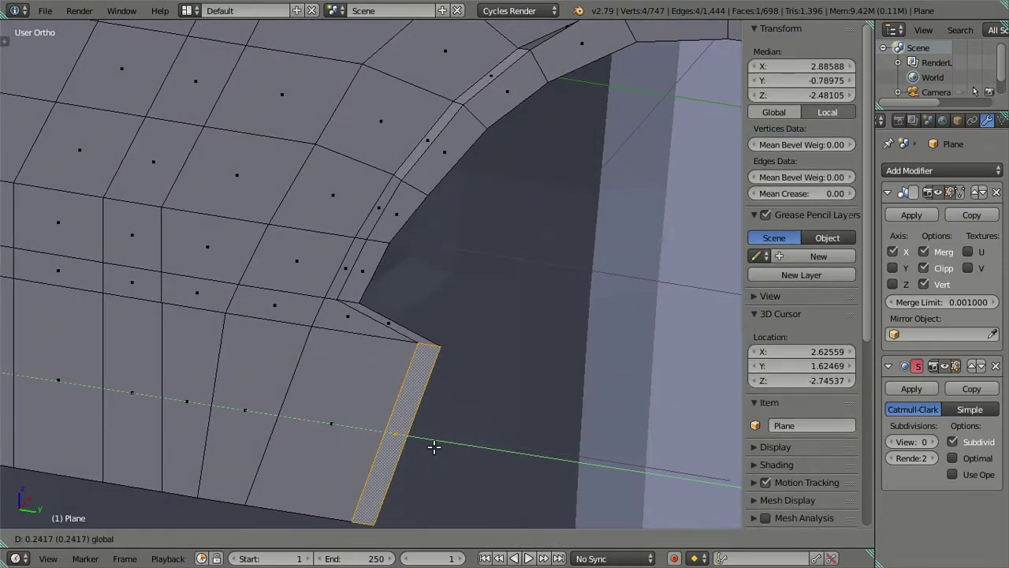
pyautogui.rightClick(236, 385)
pyautogui.moveTo(232, 383)
pyautogui.mouseDown(button='middle')
pyautogui.moveTo(337, 318)
pyautogui.moveTo(365, 289)
pyautogui.mouseUp(button='middle')
pyautogui.press('g')
pyautogui.press('x')
pyautogui.click(279, 337)
pyautogui.press('a')
pyautogui.moveTo(284, 333)
pyautogui.mouseDown(button='middle')
pyautogui.moveTo(254, 404)
pyautogui.moveTo(284, 398)
pyautogui.mouseUp(button='middle')
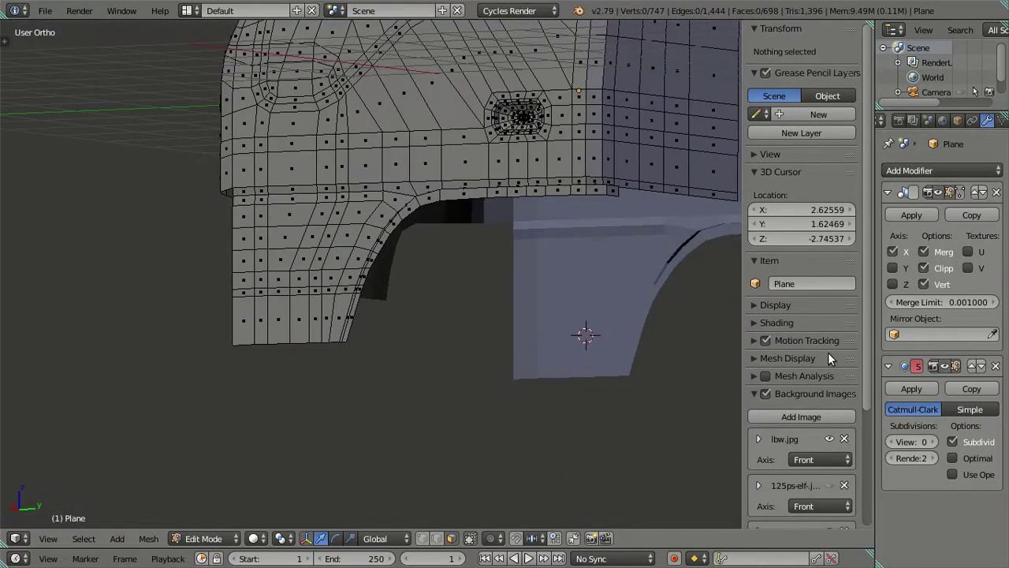
# Briefly preview the smooth cab at subdivision level 2, then reset to 0 and re-enter Edit Mode.
pyautogui.doubleClick(933, 442)
pyautogui.press('Tab')
pyautogui.moveTo(477, 247)
pyautogui.mouseDown(button='middle')
pyautogui.moveTo(414, 286)
pyautogui.moveTo(320, 275)
pyautogui.moveTo(531, 285)
pyautogui.moveTo(457, 288)
pyautogui.moveTo(444, 247)
pyautogui.moveTo(418, 231)
pyautogui.moveTo(383, 259)
pyautogui.moveTo(379, 287)
pyautogui.moveTo(372, 260)
pyautogui.mouseUp(button='middle')
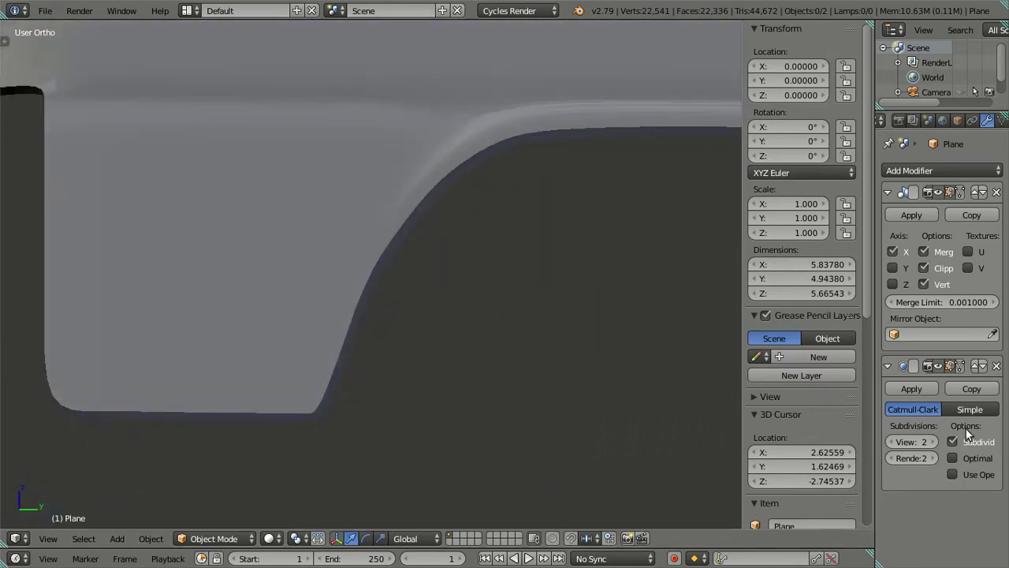
pyautogui.click(893, 442)
pyautogui.click(893, 441)
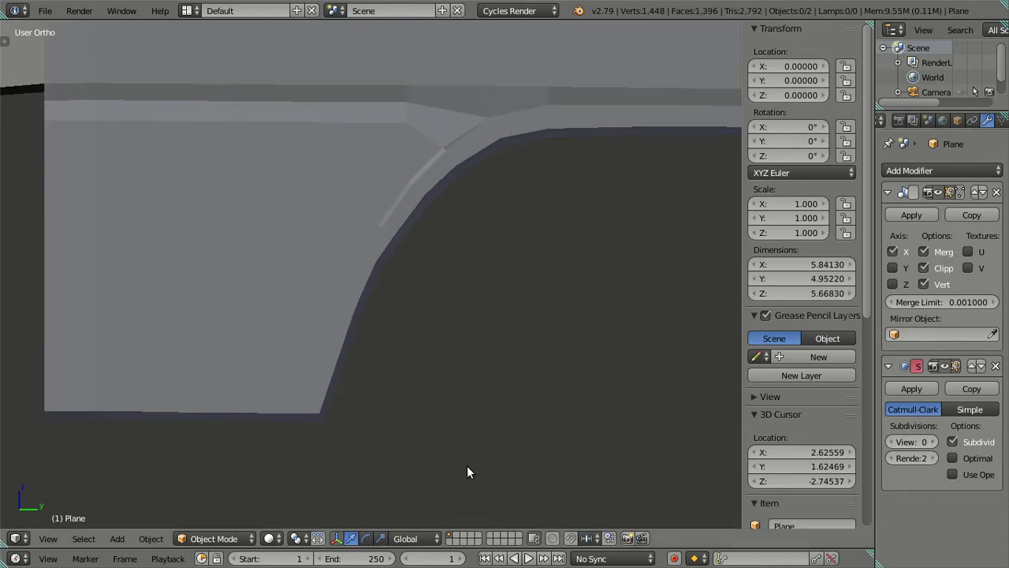
pyautogui.press('Tab')
# In right side view with textured shading, nudge an arch flange edge 0.0085 along Y.
pyautogui.press('KP_3')
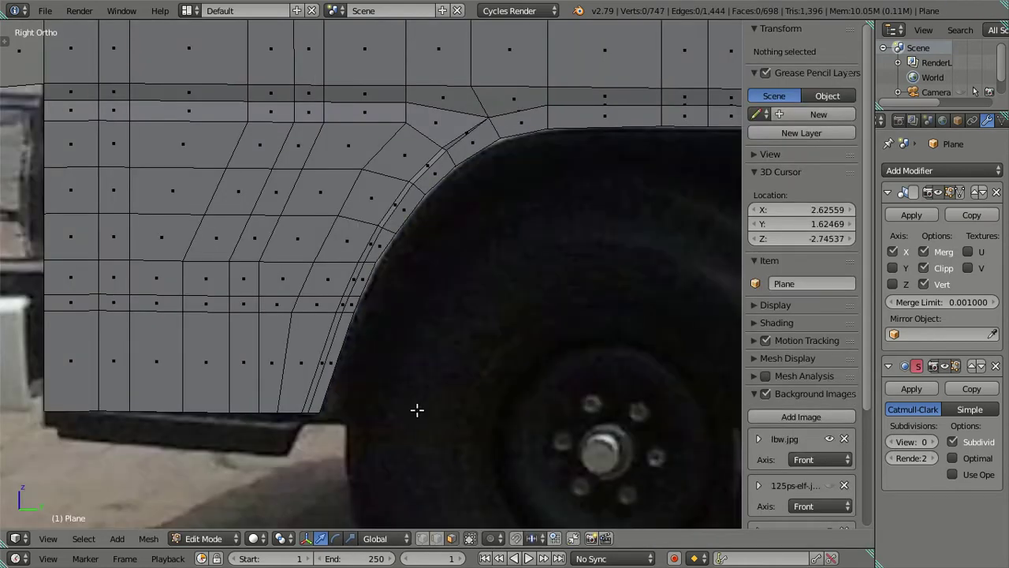
pyautogui.scroll(1, 368, 359)
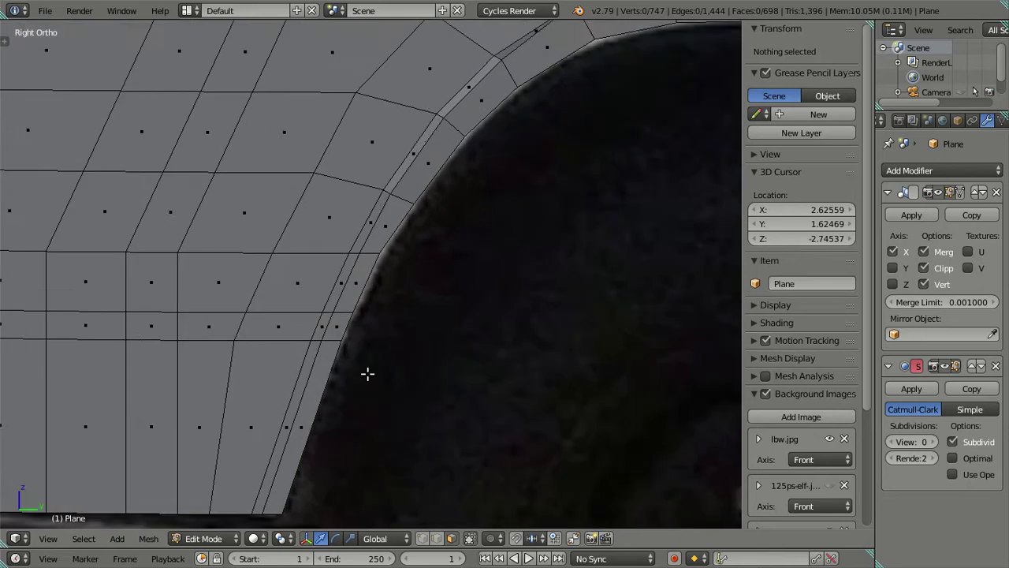
pyautogui.hotkey('alt', 'z')
pyautogui.hotkey('alt', 'z')
pyautogui.keyDown('shift'); pyautogui.moveTo(359, 306); pyautogui.dragTo(330, 373, button='middle'); pyautogui.keyUp('shift')
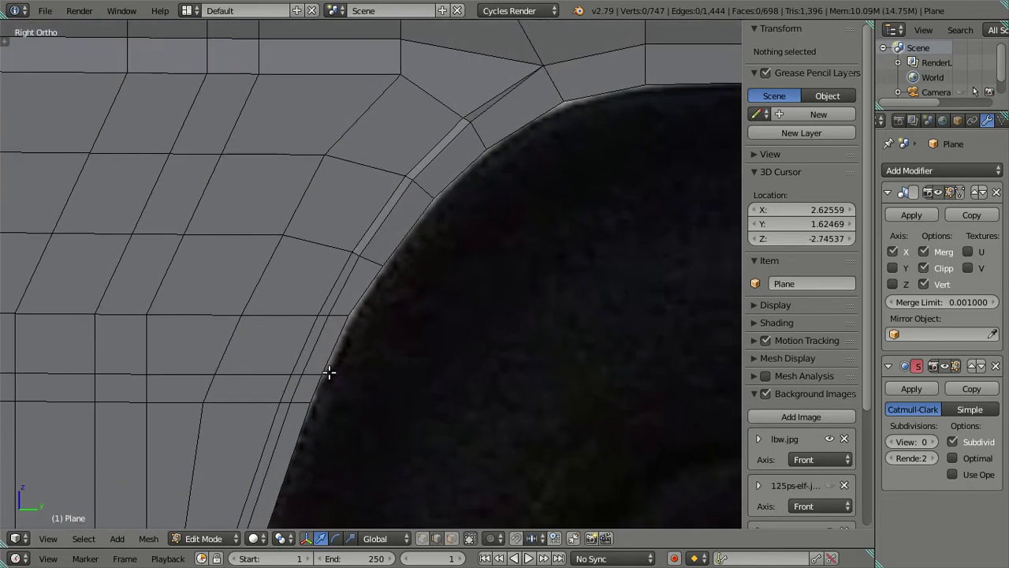
pyautogui.keyDown('alt'); pyautogui.rightClick(339, 343); pyautogui.keyUp('alt')
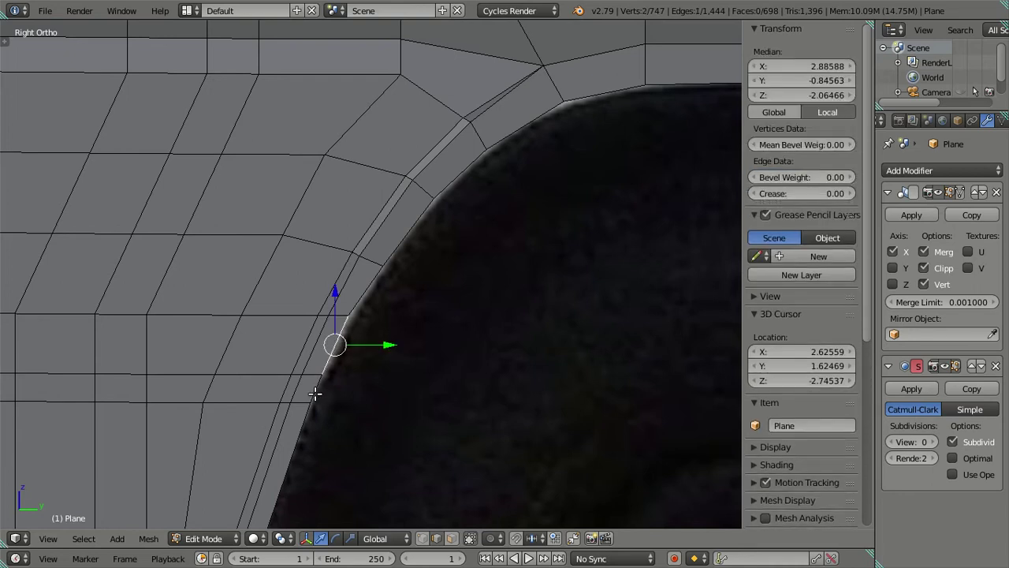
pyautogui.moveTo(380, 364); pyautogui.dragTo(384, 363)
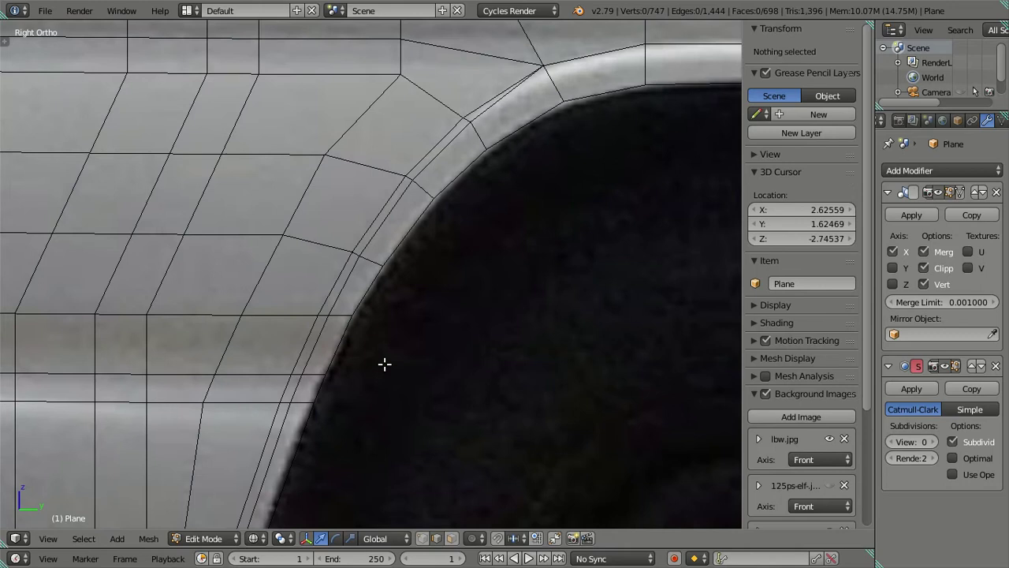
# Preview the smoothed cab at subdivision level 2 over the photo, then resume editing.
pyautogui.press('Tab')
pyautogui.press('Tab')
pyautogui.press('Tab')
pyautogui.hotkey('ctrl', '2')
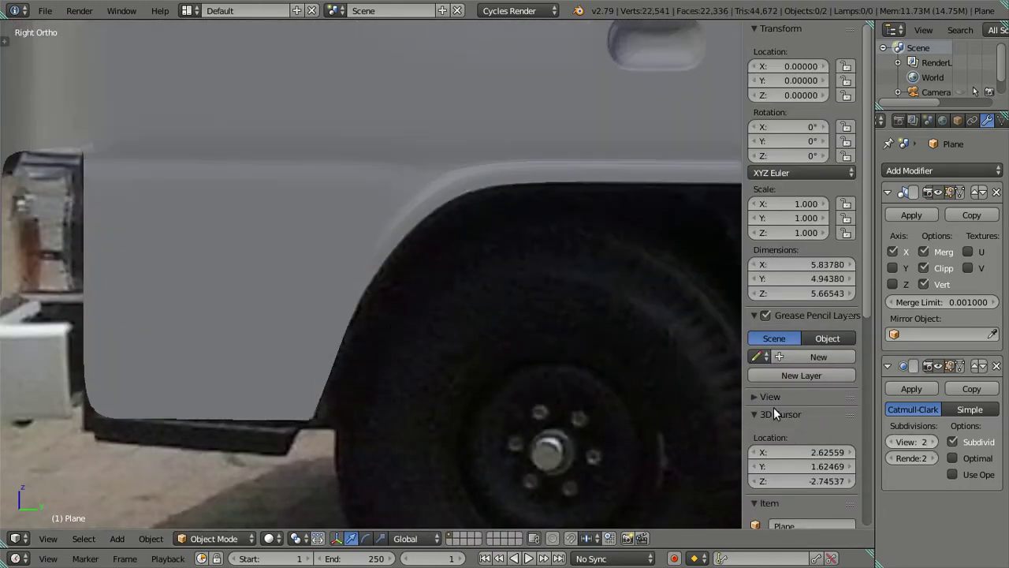
pyautogui.scroll(-2, 476, 353)
pyautogui.scroll(1, 406, 292)
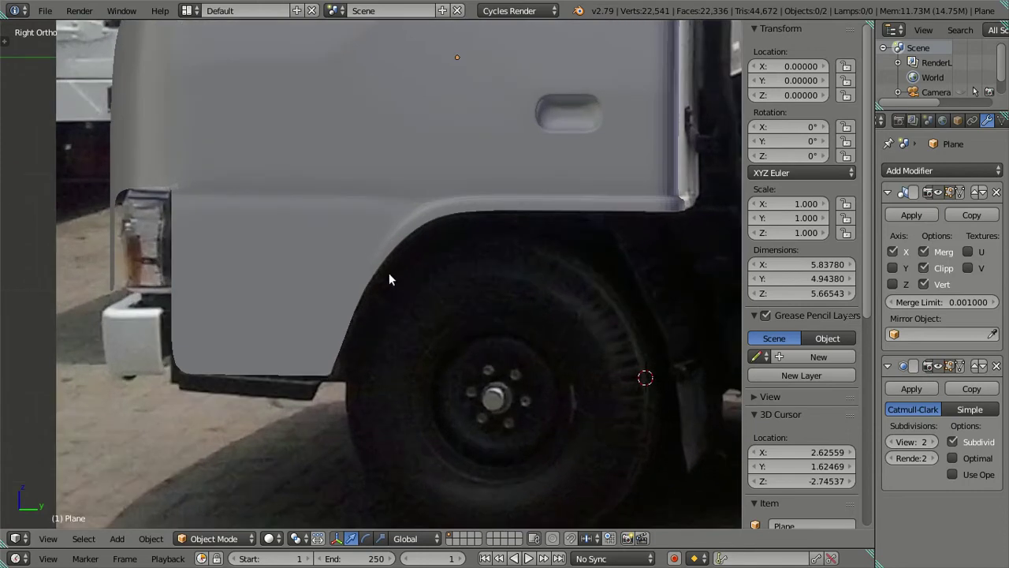
pyautogui.press('Tab')
# Set the subdivision viewport level to 0, then try sliding the sill edge loop along X and cancel.
pyautogui.doubleClick(893, 446)
pyautogui.scroll(3, 284, 339)
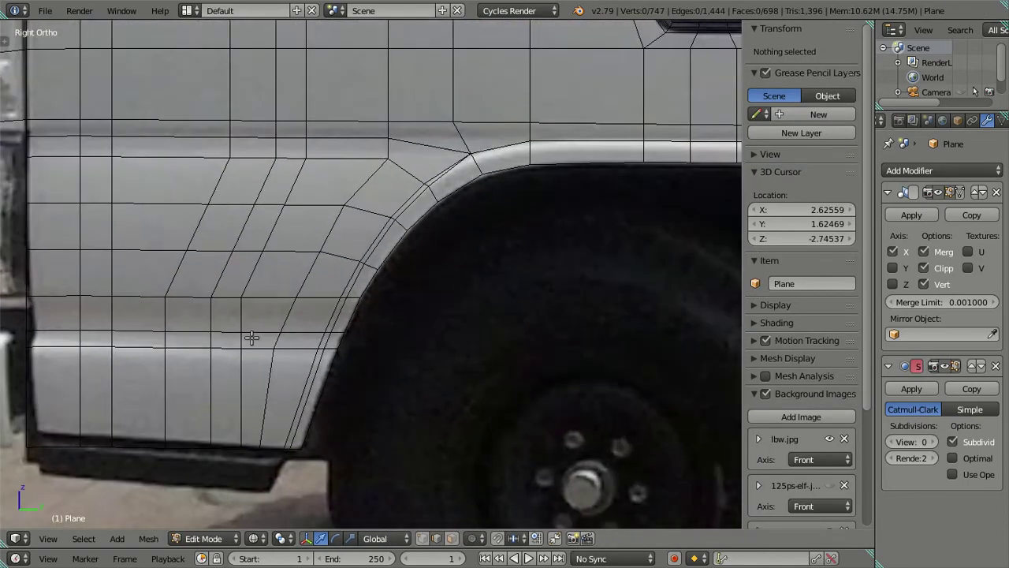
pyautogui.keyDown('alt'); pyautogui.rightClick(253, 331); pyautogui.keyUp('alt')
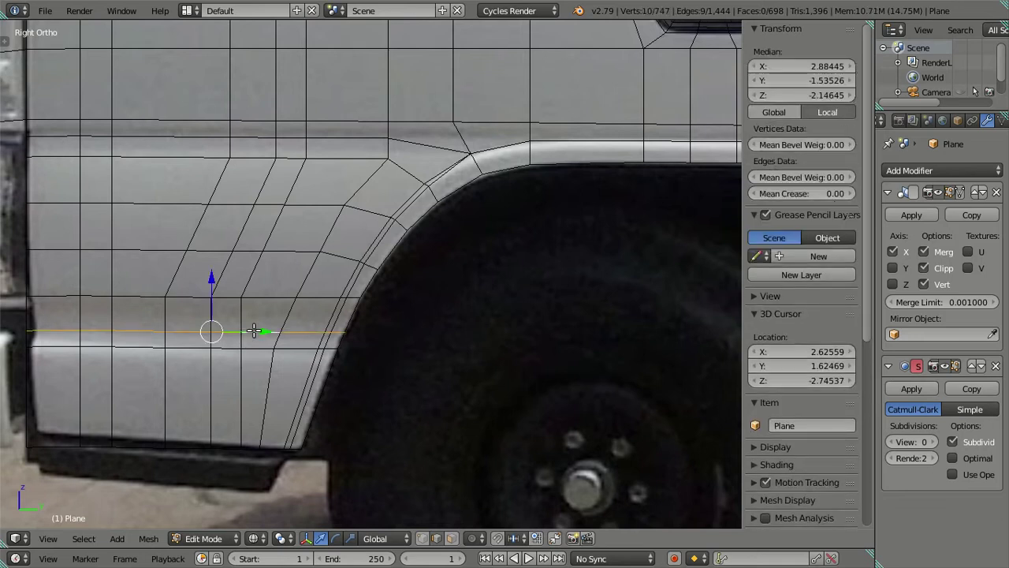
pyautogui.moveTo(297, 338); pyautogui.dragTo(417, 345, button='middle')
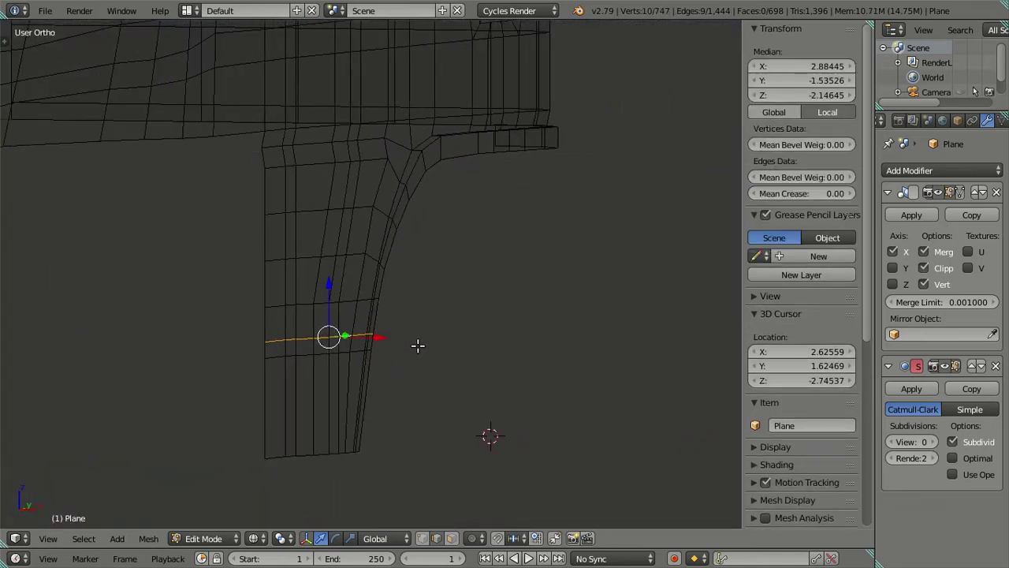
pyautogui.moveTo(377, 339); pyautogui.dragTo(362, 337)
pyautogui.rightClick(362, 338)
# Switch to the front reference view and zoom in on the headlight and front wheel.
pyautogui.press('KP_1')
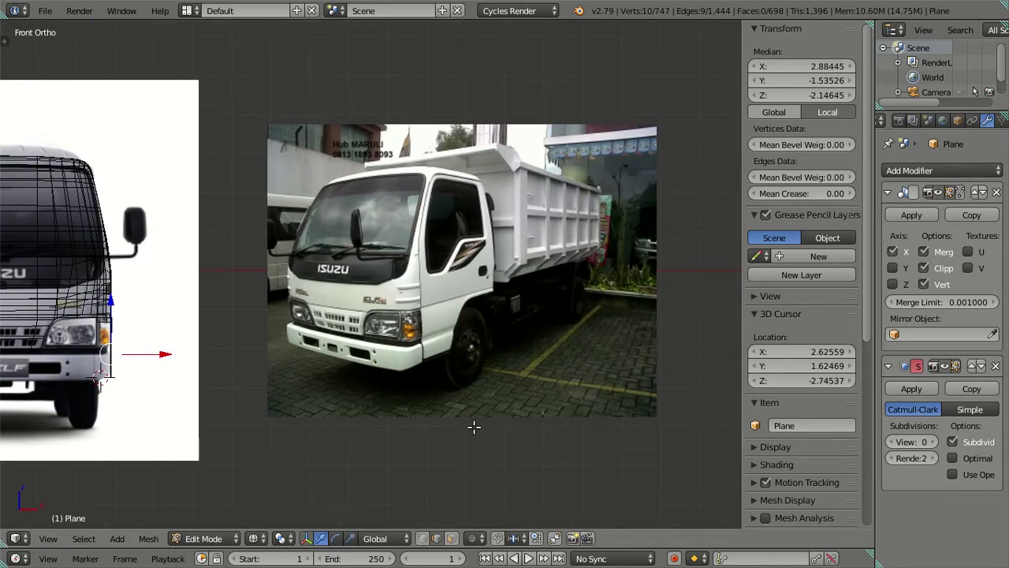
pyautogui.scroll(4, 474, 427)
pyautogui.scroll(4, 474, 427)
pyautogui.keyDown('shift'); pyautogui.moveTo(552, 473); pyautogui.dragTo(424, 330, button='middle'); pyautogui.keyUp('shift')
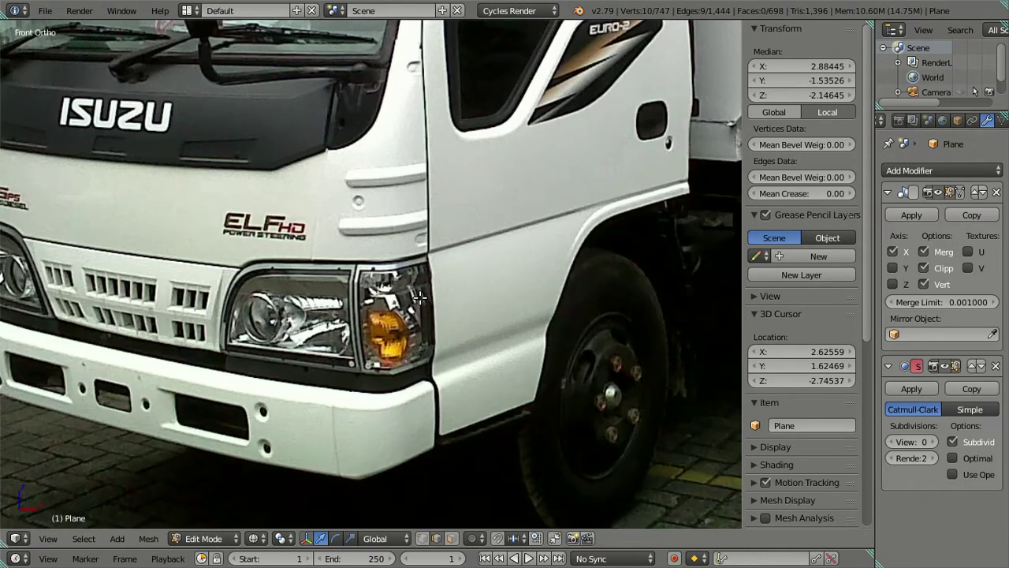
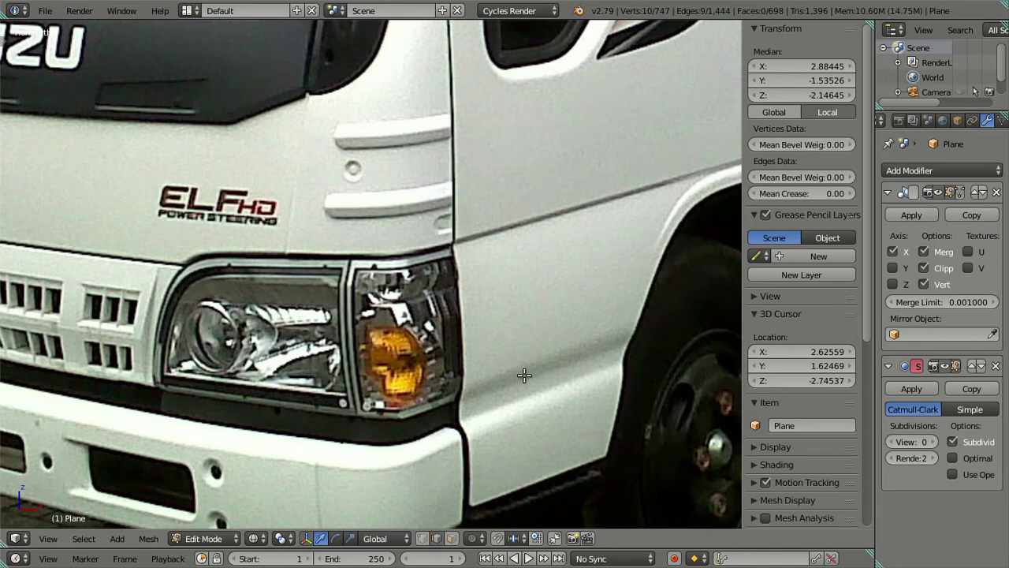
# Check the side reference view and clear the mesh selection.
pyautogui.scroll(-8, 424, 367)
pyautogui.press('KP_3')
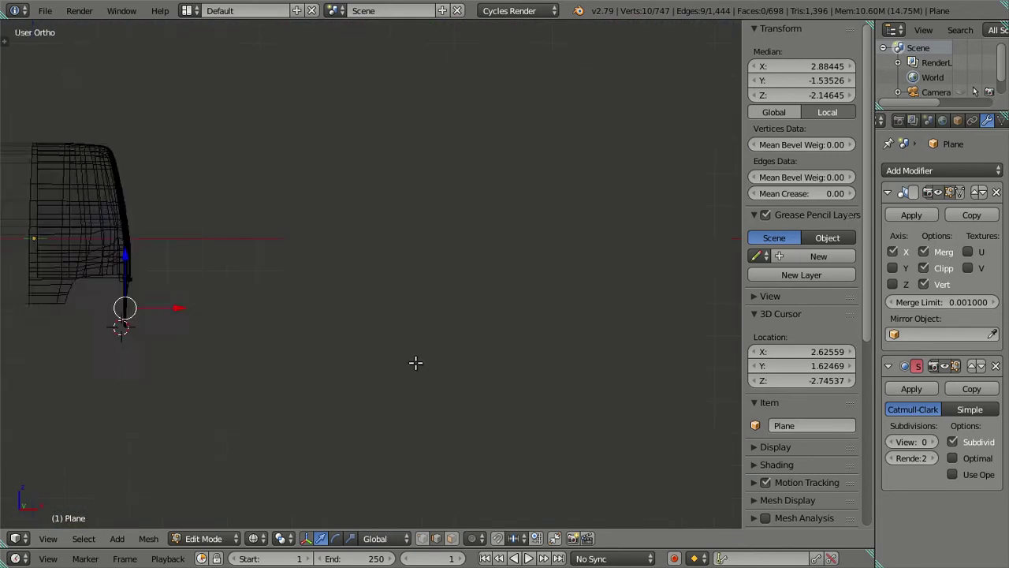
pyautogui.scroll(3, 335, 354)
pyautogui.press('Tab')
pyautogui.scroll(2, 369, 354)
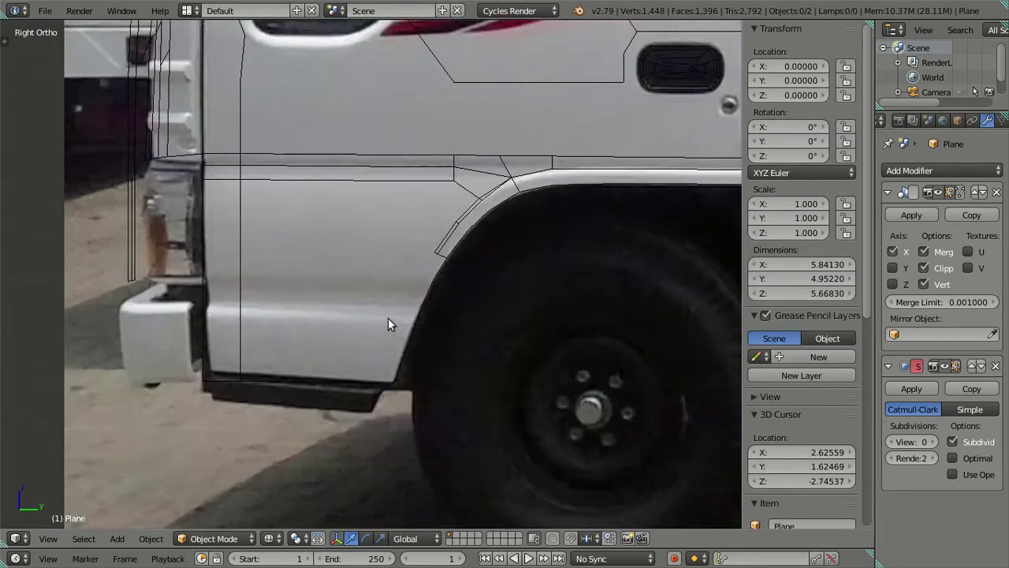
pyautogui.scroll(2, 388, 318)
pyautogui.press('Tab')
pyautogui.press('a')
# In solid shading, select the horizontal face loop on the lower door panel.
pyautogui.moveTo(349, 338)
pyautogui.mouseDown(button='middle')
pyautogui.moveTo(452, 353)
pyautogui.moveTo(376, 318)
pyautogui.moveTo(570, 309)
pyautogui.mouseUp(button='middle')
pyautogui.scroll(4, 509, 345)
pyautogui.moveTo(509, 344); pyautogui.dragTo(450, 290, button='middle')
pyautogui.press('z')
pyautogui.scroll(3, 446, 289)
pyautogui.scroll(-3, 473, 294)
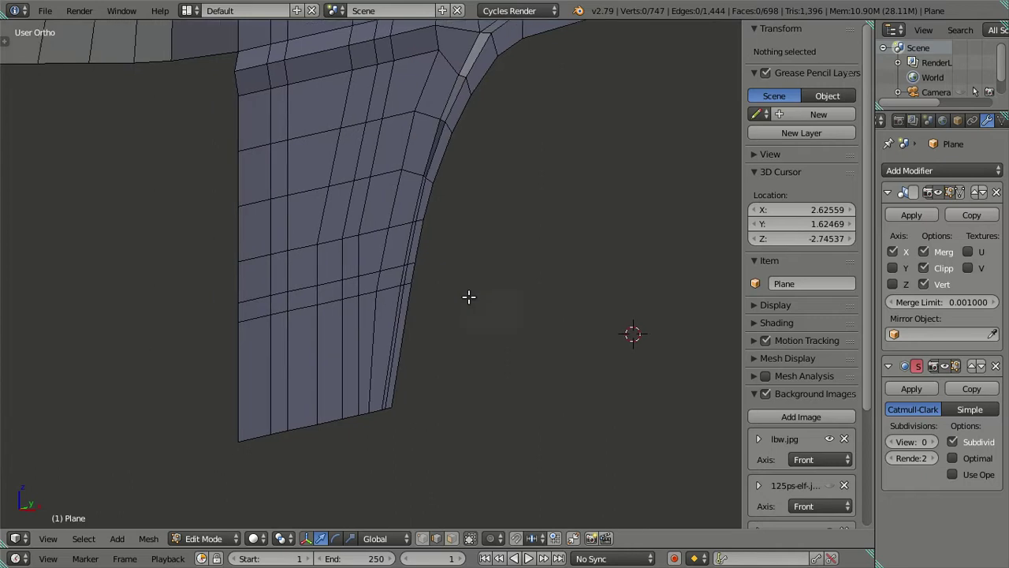
pyautogui.scroll(3, 469, 297)
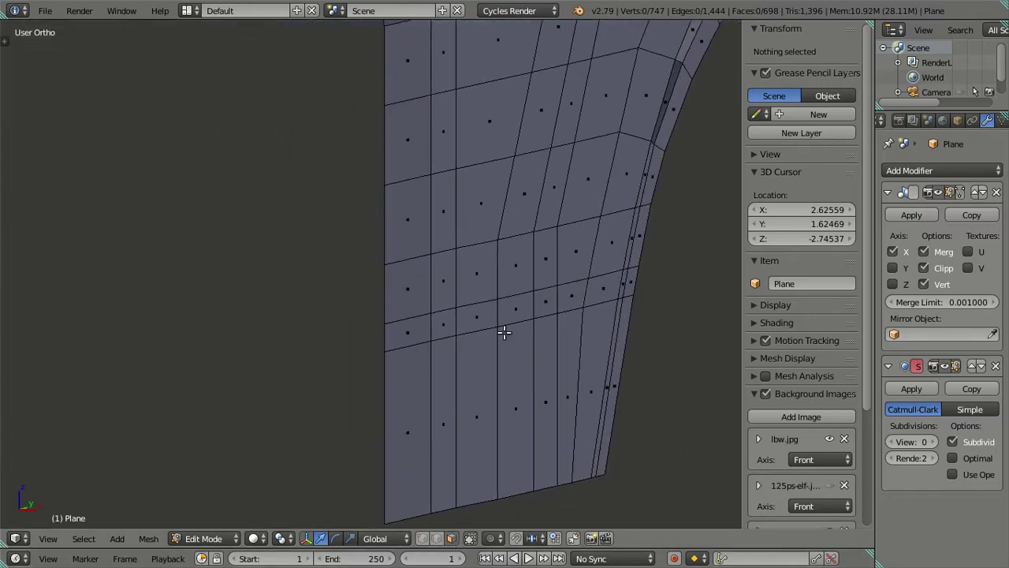
pyautogui.keyDown('alt'); pyautogui.rightClick(501, 310); pyautogui.keyUp('alt')
pyautogui.moveTo(501, 309); pyautogui.dragTo(482, 326, button='middle')
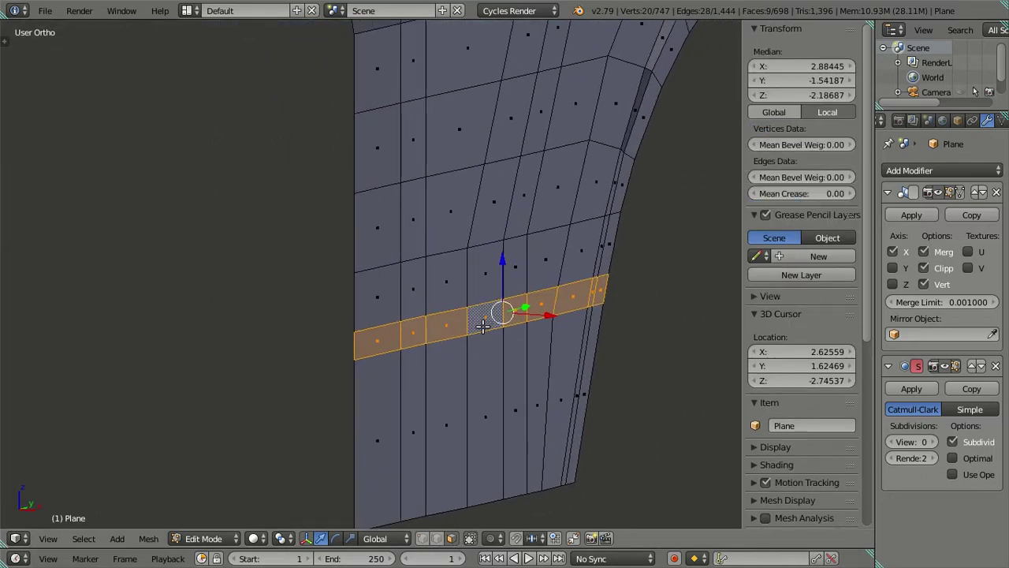
# Compare the selected band with the side and front reference photos near the bumper.
pyautogui.press('KP_3')
pyautogui.scroll(-2, 446, 323)
pyautogui.scroll(-2, 425, 322)
pyautogui.scroll(-2, 319, 322)
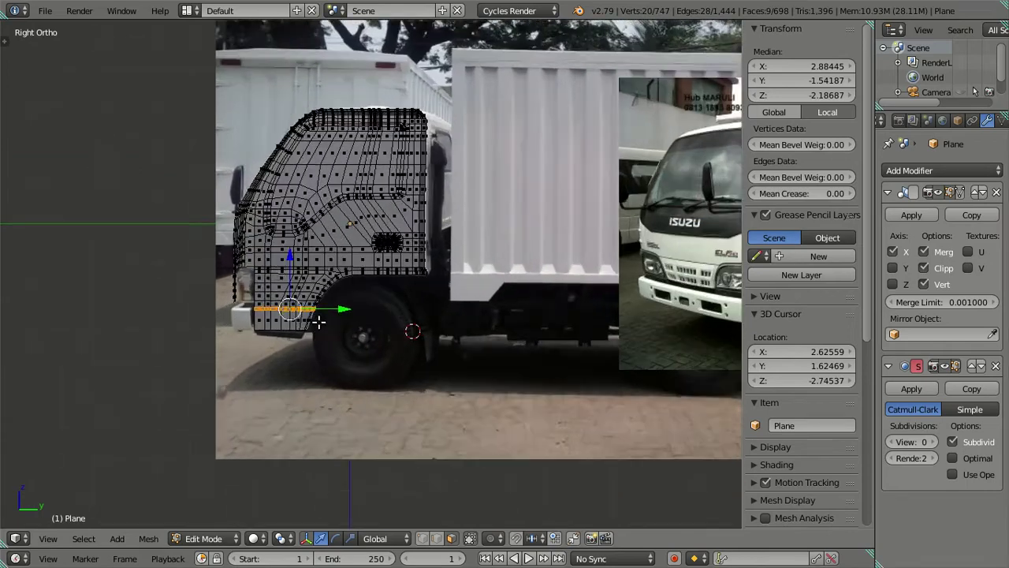
pyautogui.scroll(3, 319, 322)
pyautogui.moveTo(311, 355); pyautogui.dragTo(408, 333, button='middle')
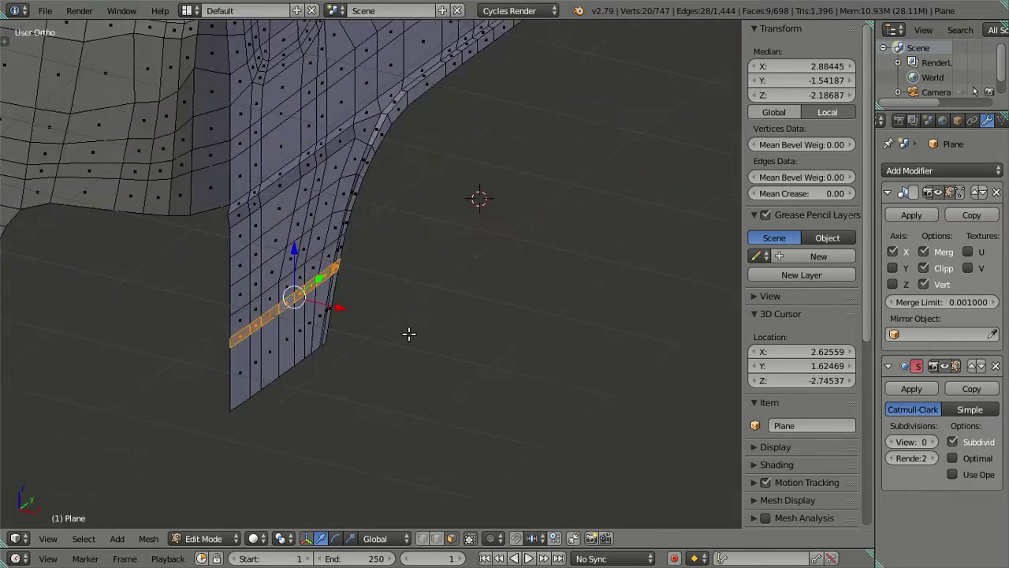
pyautogui.press('KP_1')
pyautogui.moveTo(552, 294)
pyautogui.keyDown('shift'); pyautogui.mouseDown(button='middle')
pyautogui.moveTo(306, 340)
pyautogui.moveTo(423, 331)
pyautogui.mouseUp(button='middle'); pyautogui.keyUp('shift')
pyautogui.scroll(3, 315, 336)
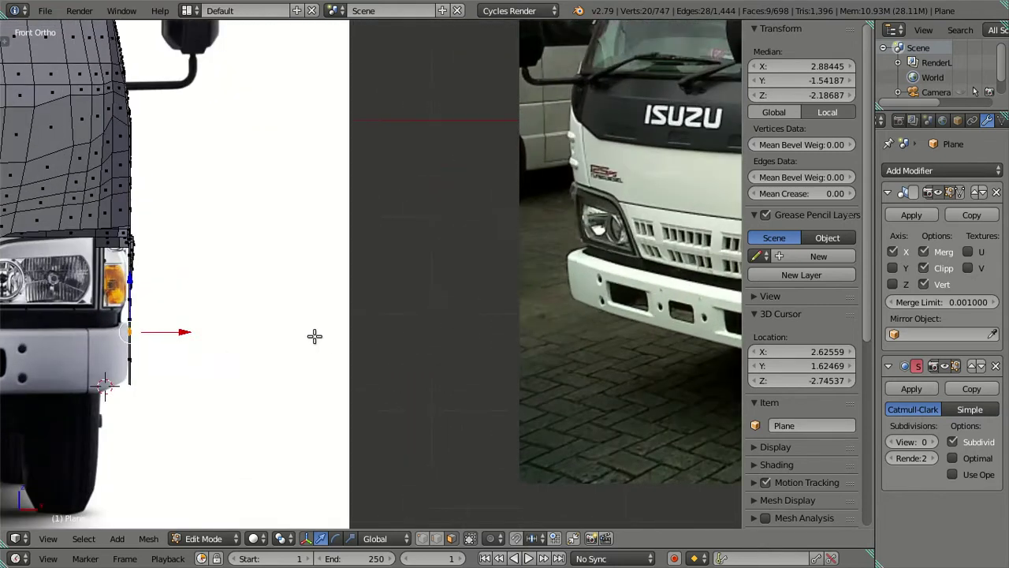
pyautogui.keyDown('shift'); pyautogui.moveTo(315, 336); pyautogui.dragTo(538, 337, button='middle'); pyautogui.keyUp('shift')
pyautogui.scroll(2, 539, 338)
pyautogui.moveTo(511, 374)
pyautogui.mouseDown(button='middle')
pyautogui.moveTo(513, 405)
pyautogui.moveTo(500, 407)
pyautogui.mouseUp(button='middle')
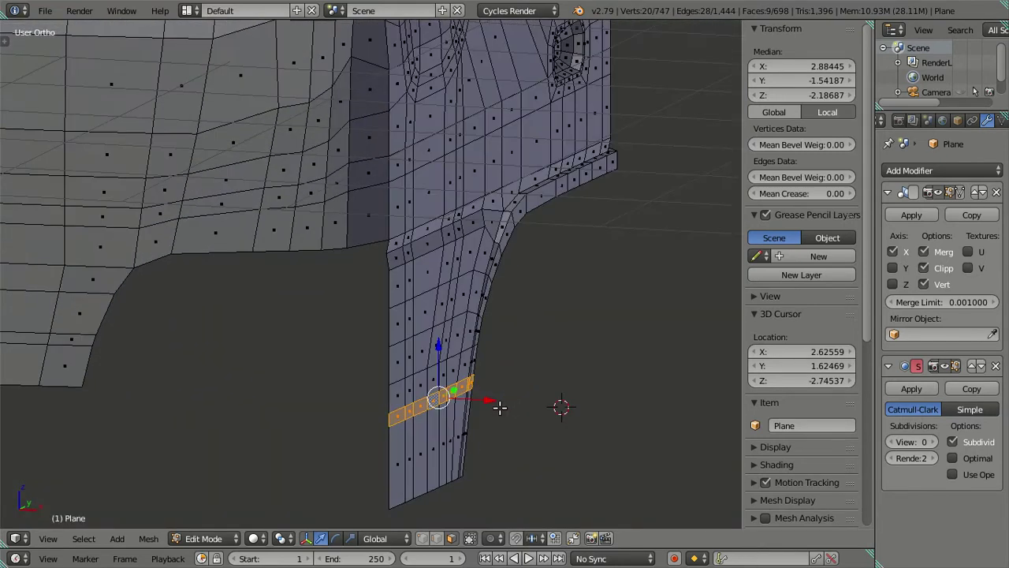
# Extrude the band outward into a ledge, nudge it along X to the bumper, then deselect.
pyautogui.press('e')
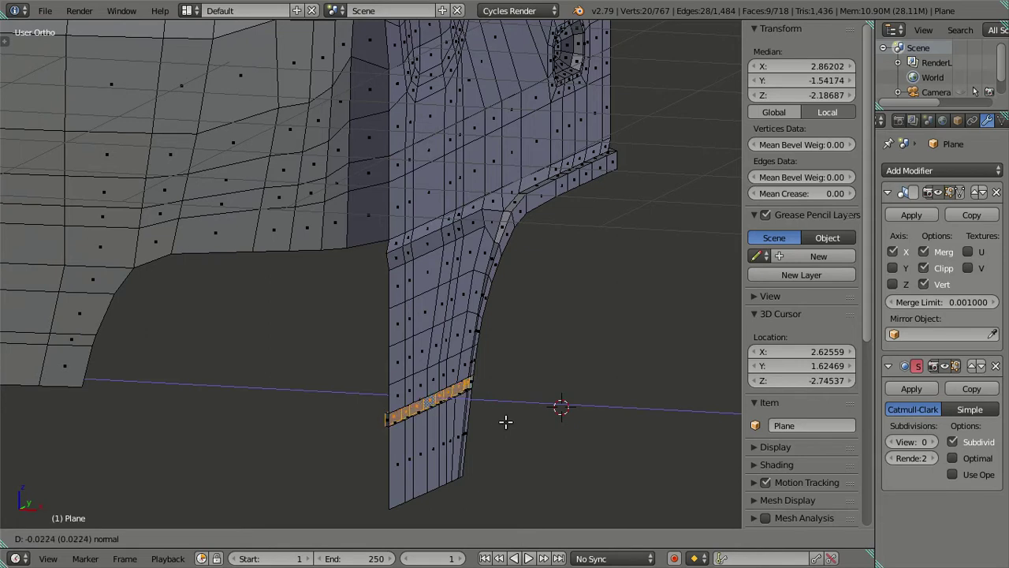
pyautogui.click(500, 419)
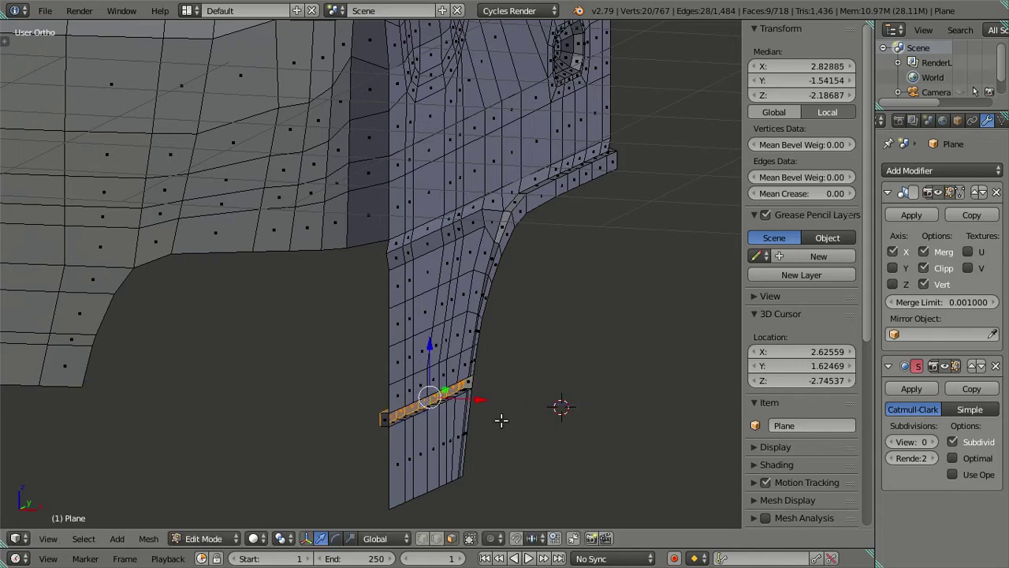
pyautogui.press('KP_1')
pyautogui.scroll(-2, 504, 380)
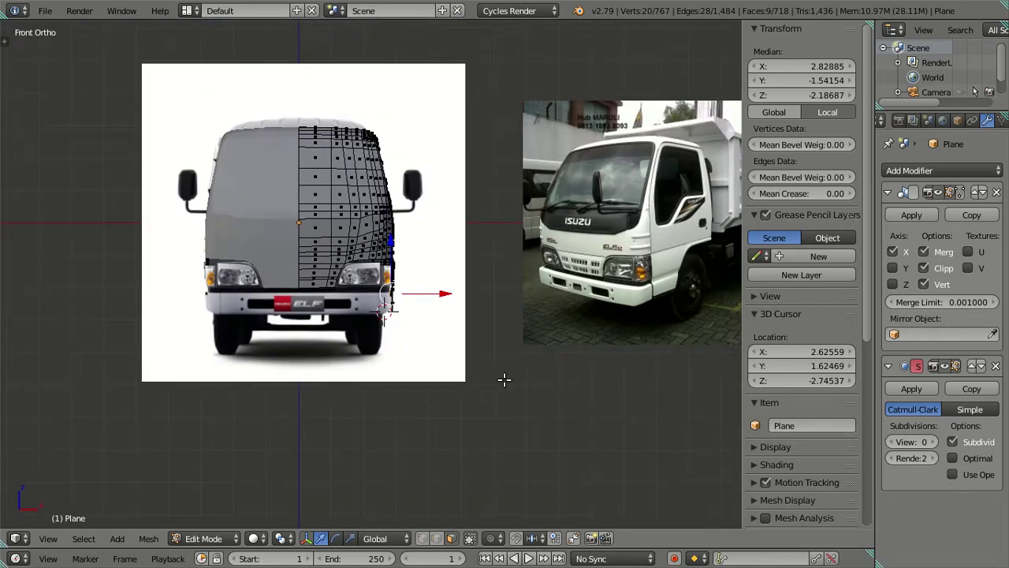
pyautogui.scroll(4, 504, 380)
pyautogui.scroll(6, 504, 380)
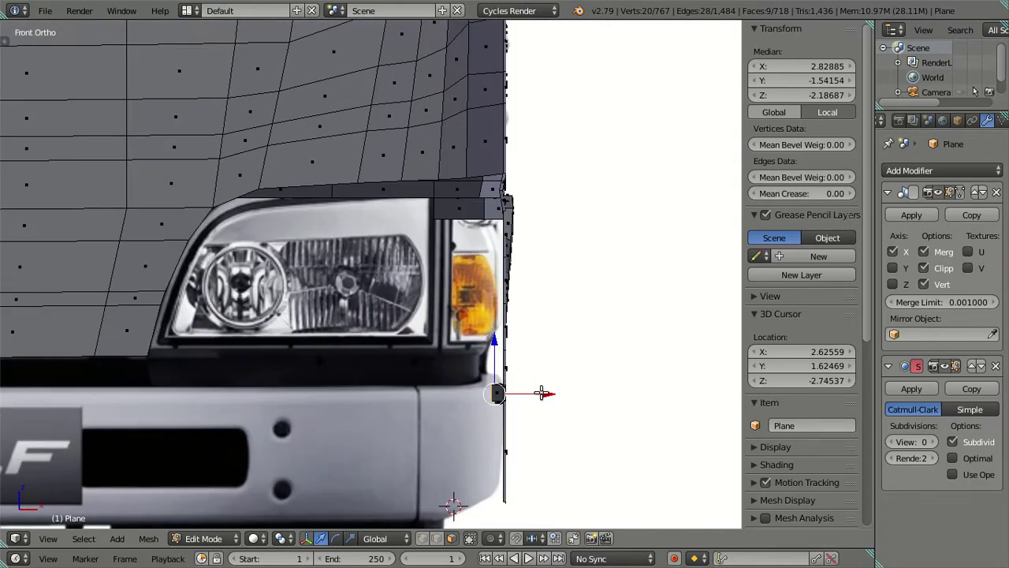
pyautogui.moveTo(545, 394); pyautogui.dragTo(546, 395)
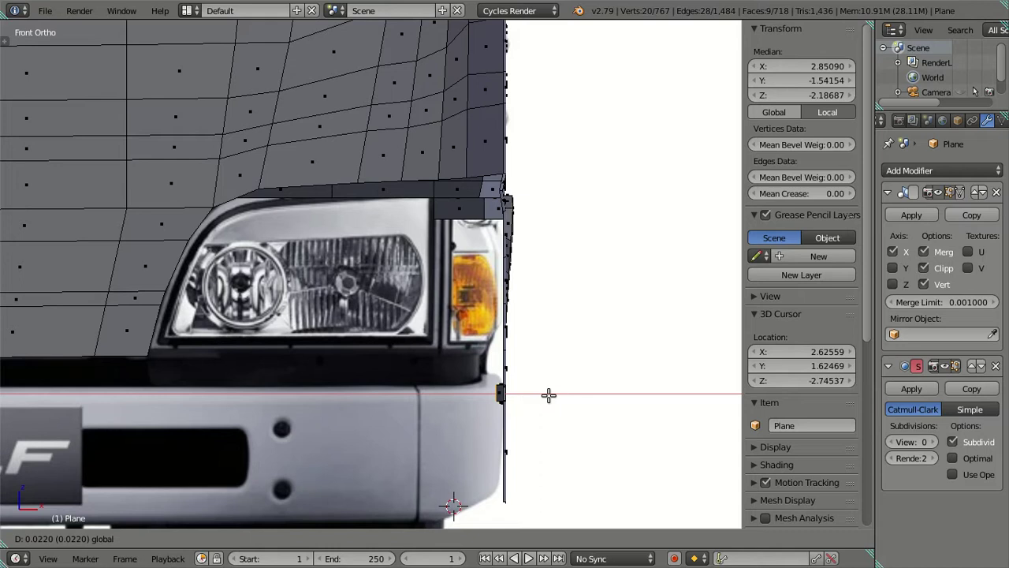
pyautogui.click(548, 394)
pyautogui.scroll(2, 548, 394)
pyautogui.scroll(3, 551, 386)
pyautogui.press('a')
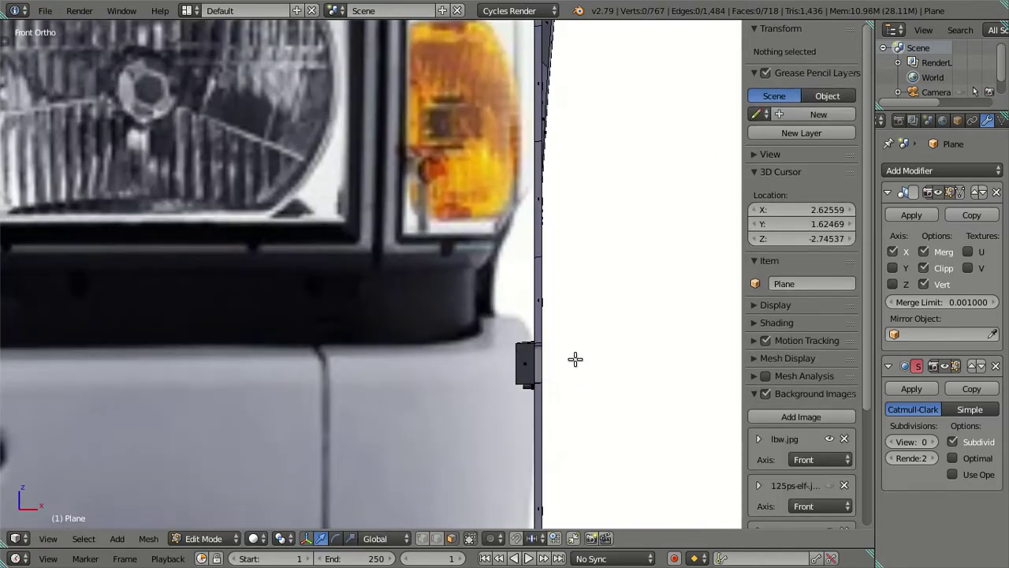
pyautogui.moveTo(577, 359)
pyautogui.mouseDown(button='middle')
pyautogui.moveTo(531, 354)
pyautogui.moveTo(507, 374)
pyautogui.mouseUp(button='middle')
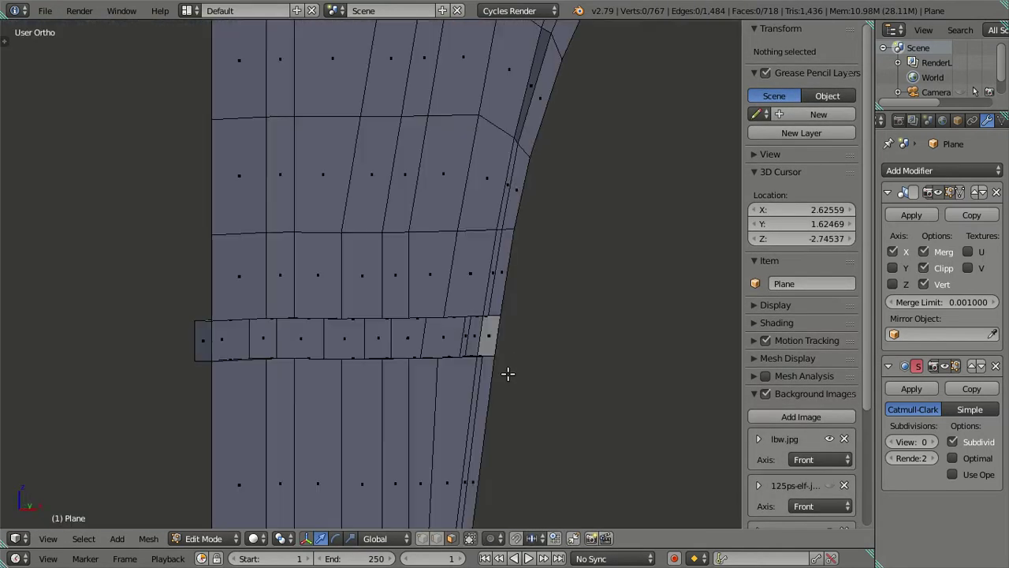
# Delete the outer end faces of the ledge.
pyautogui.rightClick(483, 335)
pyautogui.press('x')
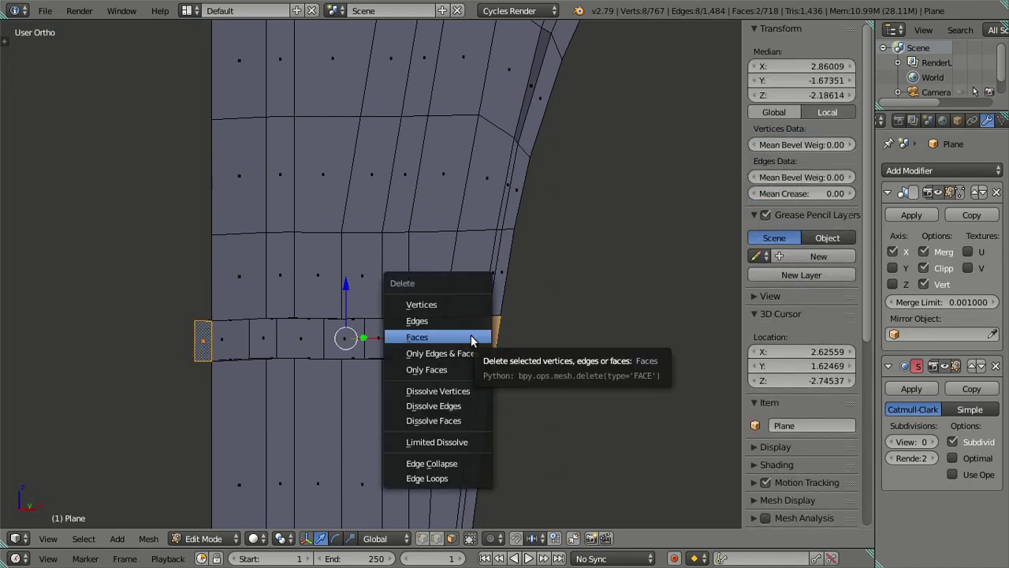
pyautogui.click(476, 335)
pyautogui.moveTo(475, 335)
pyautogui.mouseDown(button='middle')
pyautogui.moveTo(457, 339)
pyautogui.moveTo(492, 349)
pyautogui.moveTo(484, 355)
pyautogui.moveTo(379, 303)
pyautogui.moveTo(707, 365)
pyautogui.mouseUp(button='middle')
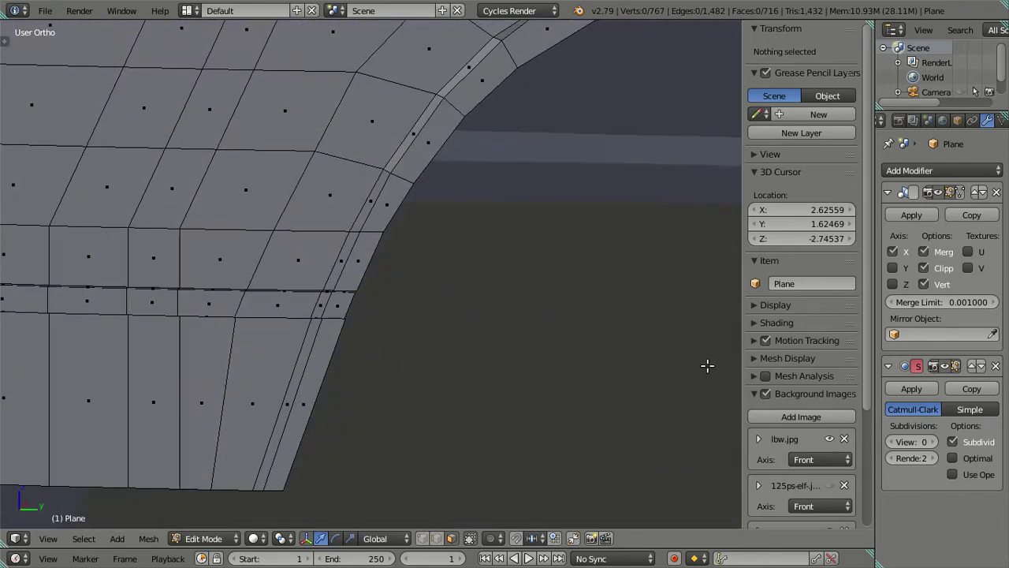
# Preview the ledge with viewport subdivision level 2 in object mode.
pyautogui.click(933, 442)
pyautogui.click(933, 442)
pyautogui.press('Tab')
pyautogui.moveTo(290, 315)
pyautogui.mouseDown(button='middle')
pyautogui.moveTo(363, 330)
pyautogui.moveTo(406, 322)
pyautogui.moveTo(374, 270)
pyautogui.moveTo(384, 269)
pyautogui.mouseUp(button='middle')
pyautogui.press('Tab')
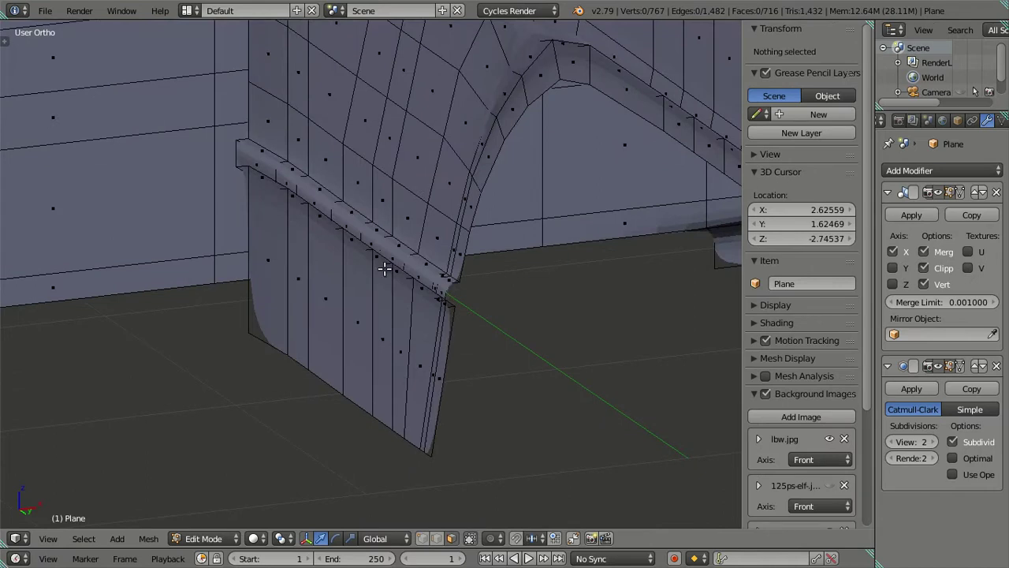
# With subdivision back at 0, raise the ledge's ridge edge loop slightly in side view.
pyautogui.scroll(2, 384, 269)
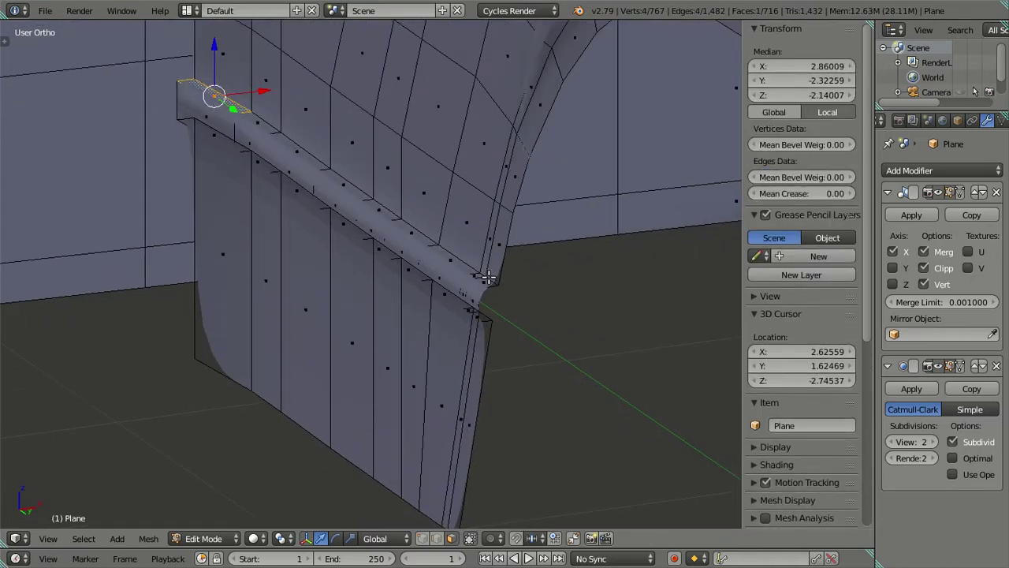
pyautogui.keyDown('alt'); pyautogui.rightClick(487, 282); pyautogui.keyUp('alt')
pyautogui.press('KP_3')
pyautogui.scroll(-1, 462, 257)
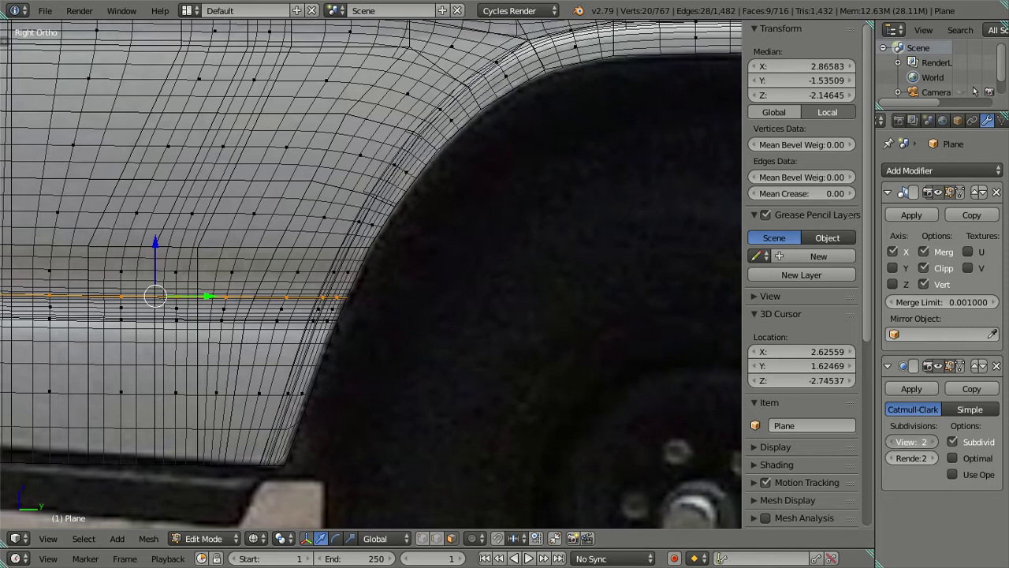
pyautogui.click(896, 441)
pyautogui.click(896, 442)
pyautogui.scroll(-3, 488, 377)
pyautogui.keyDown('shift'); pyautogui.moveTo(368, 354); pyautogui.dragTo(454, 370, button='middle'); pyautogui.keyUp('shift')
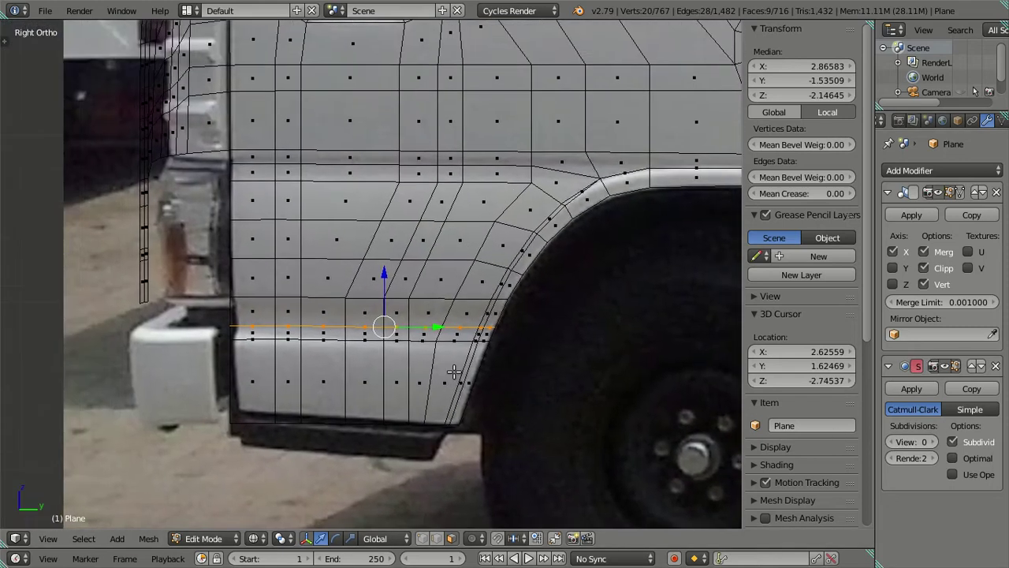
pyautogui.moveTo(382, 278); pyautogui.dragTo(387, 270)
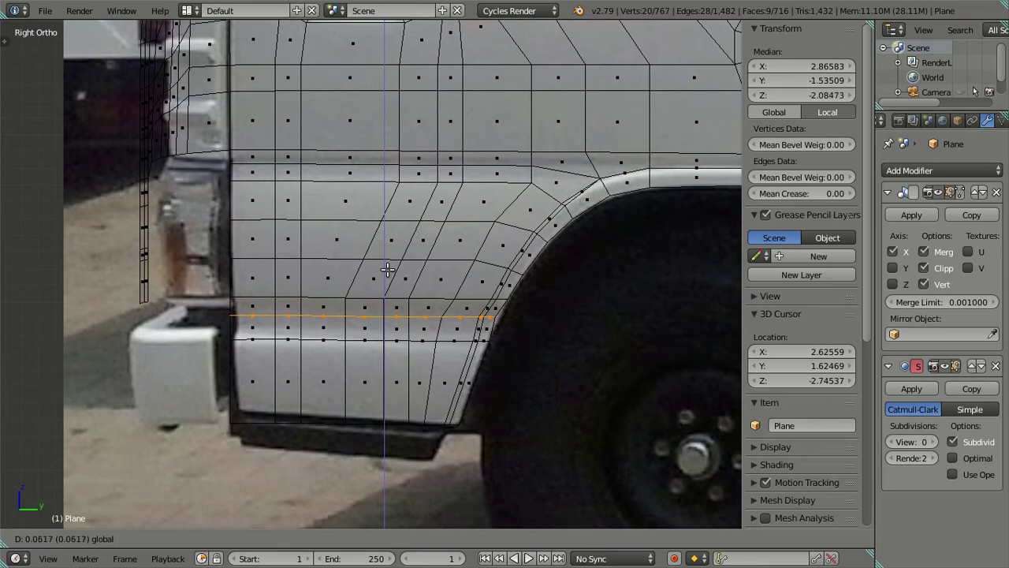
# Inspect the raised ledge from an angle and return to object mode.
pyautogui.moveTo(387, 269); pyautogui.dragTo(387, 270)
pyautogui.moveTo(429, 359)
pyautogui.mouseDown(button='middle')
pyautogui.moveTo(532, 326)
pyautogui.moveTo(572, 342)
pyautogui.moveTo(473, 333)
pyautogui.moveTo(444, 315)
pyautogui.moveTo(531, 352)
pyautogui.moveTo(568, 340)
pyautogui.mouseUp(button='middle')
pyautogui.scroll(3, 573, 342)
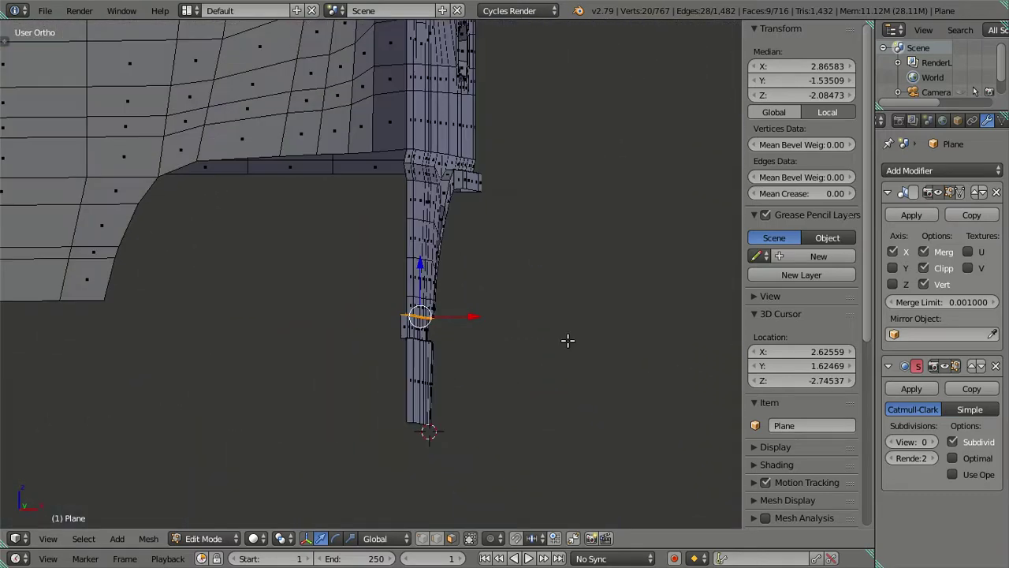
pyautogui.press('Tab')
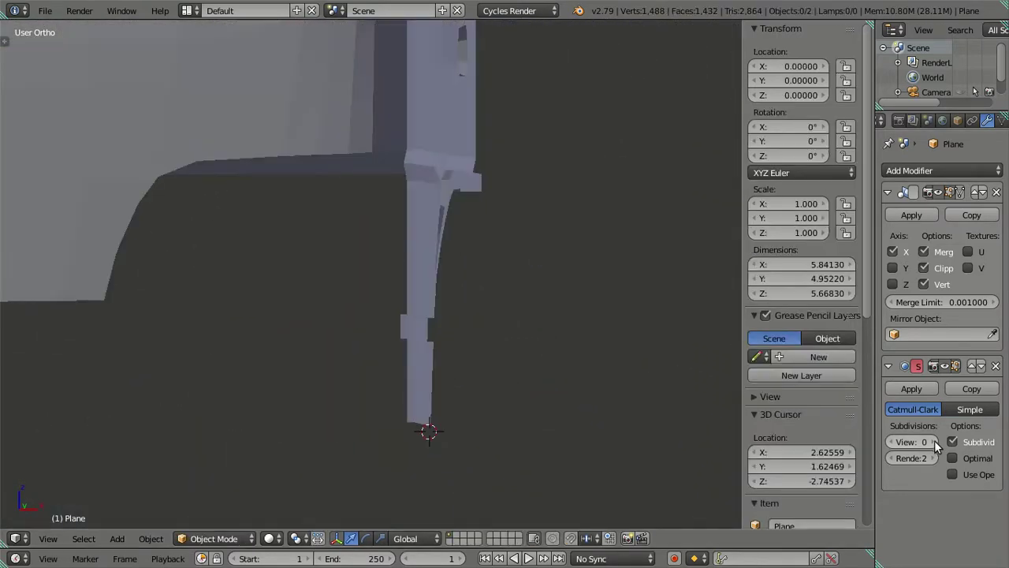
# Set viewport subdivision to 2 and compare the cab with the front reference photos.
pyautogui.click(934, 440)
pyautogui.click(935, 440)
pyautogui.scroll(3, 531, 371)
pyautogui.scroll(3, 481, 363)
pyautogui.moveTo(320, 360)
pyautogui.mouseDown(button='middle')
pyautogui.moveTo(501, 388)
pyautogui.moveTo(522, 372)
pyautogui.moveTo(516, 365)
pyautogui.mouseUp(button='middle')
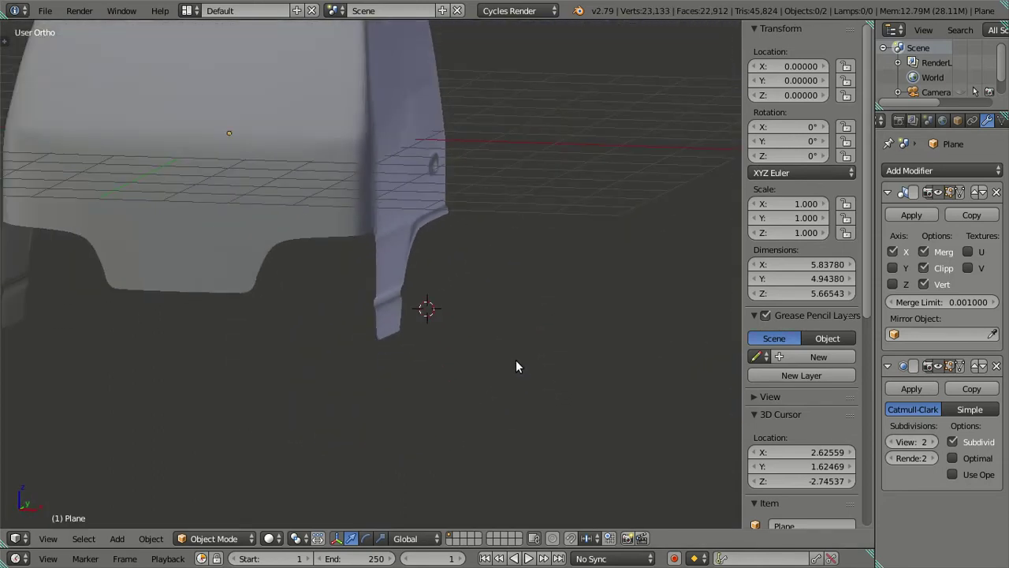
pyautogui.press('KP_1')
pyautogui.moveTo(626, 345)
pyautogui.keyDown('shift'); pyautogui.mouseDown(button='middle')
pyautogui.moveTo(299, 406)
pyautogui.moveTo(549, 390)
pyautogui.mouseUp(button='middle'); pyautogui.keyUp('shift')
pyautogui.scroll(1, 444, 376)
pyautogui.scroll(2, 489, 373)
# In edit mode, add a horizontal loop cut across the lower panel.
pyautogui.press('Tab')
pyautogui.moveTo(487, 367); pyautogui.dragTo(387, 370, button='middle')
pyautogui.scroll(2, 384, 371)
pyautogui.press('a')
pyautogui.hotkey('ctrl', 'r')
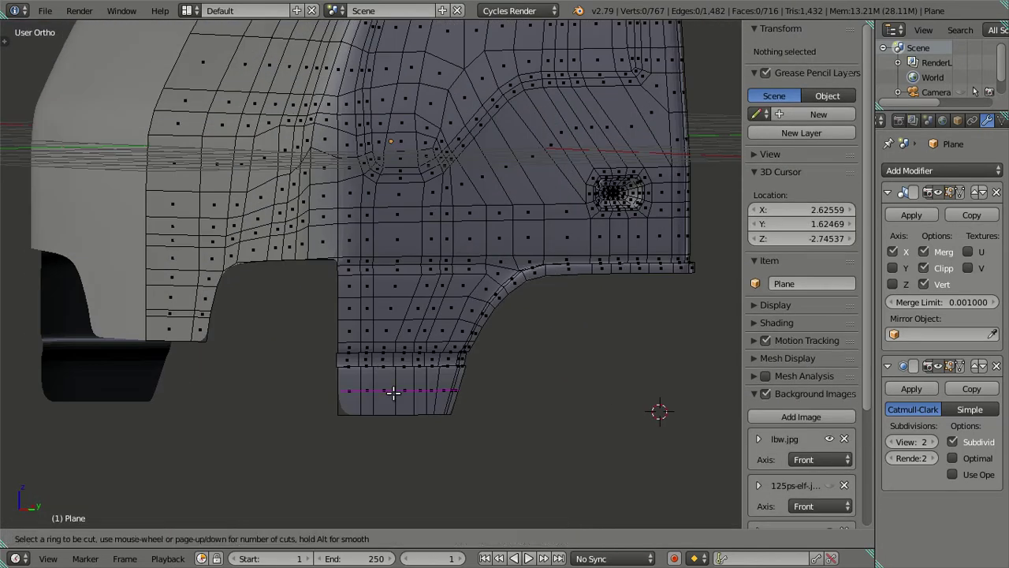
pyautogui.click(393, 392)
pyautogui.click(394, 390)
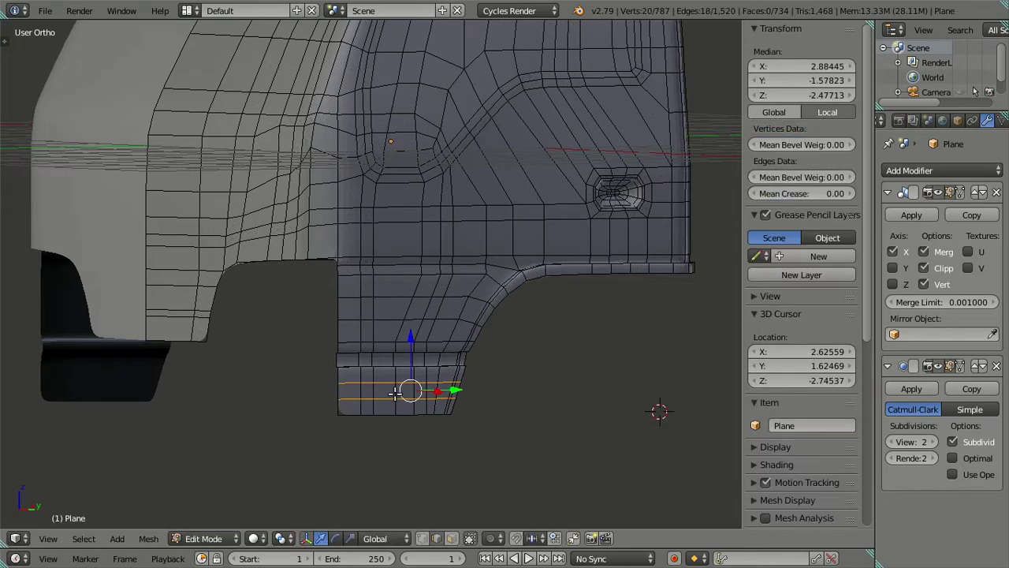
pyautogui.scroll(2, 398, 395)
# Dissolve the new edge loop and return to object mode.
pyautogui.press('x')
pyautogui.press('Escape')
pyautogui.press('a')
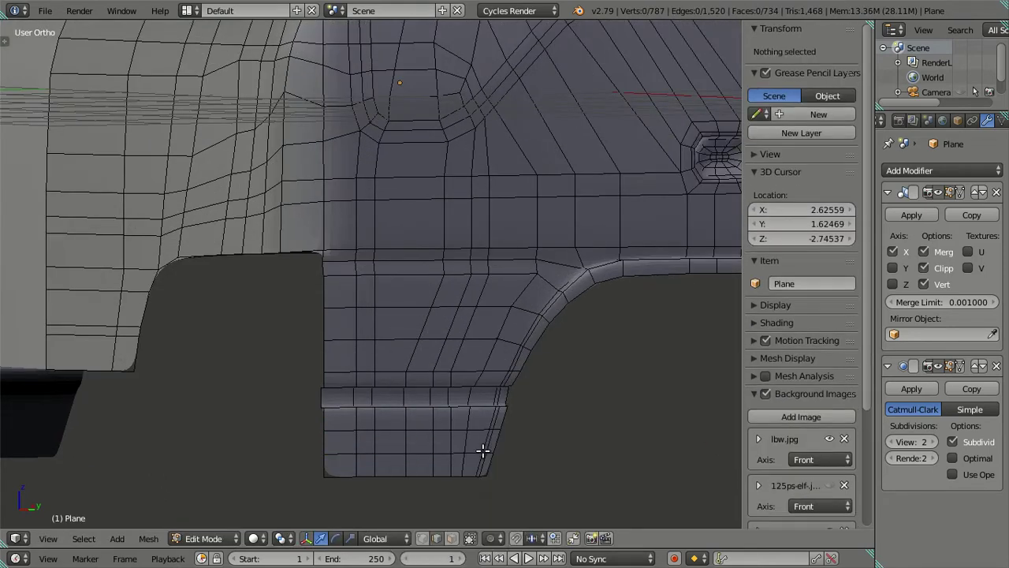
pyautogui.hotkey('ctrl', 'z')
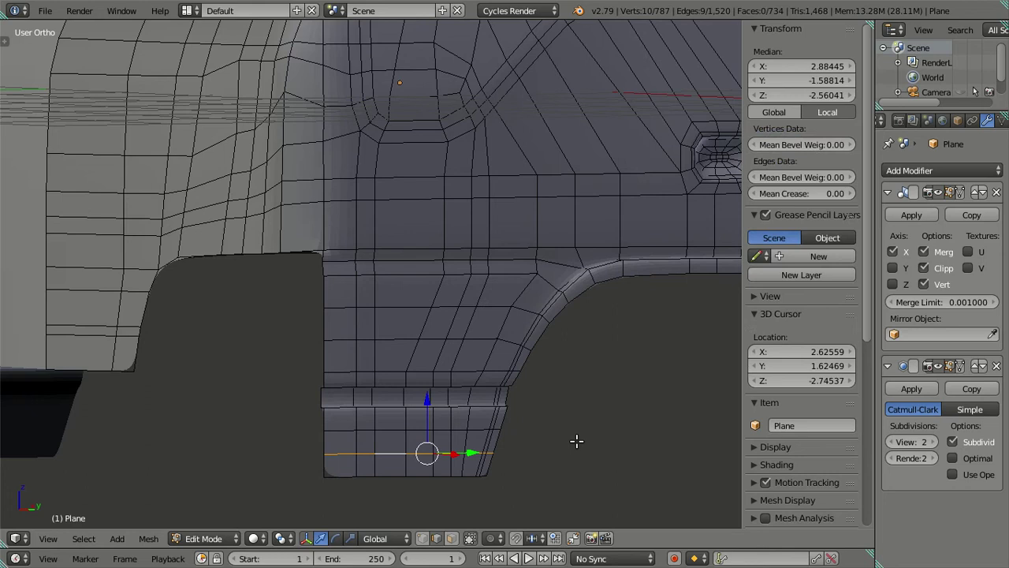
pyautogui.press('x')
pyautogui.click(564, 478)
pyautogui.press('Tab')
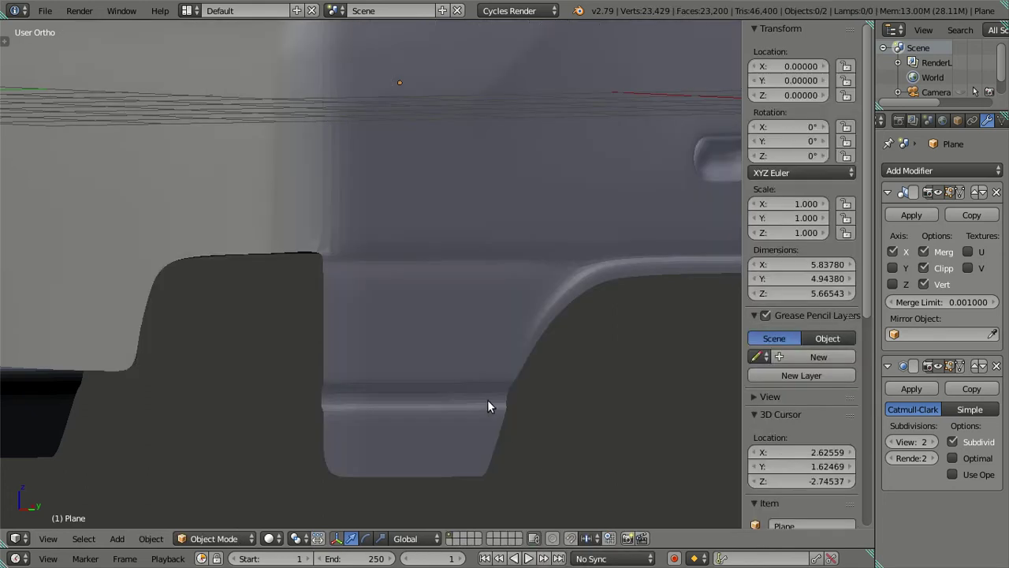
# Check the fender against the front photo, then enter edit mode zoomed on the fender.
pyautogui.moveTo(488, 404)
pyautogui.mouseDown(button='middle')
pyautogui.moveTo(531, 419)
pyautogui.moveTo(569, 406)
pyautogui.moveTo(551, 403)
pyautogui.mouseUp(button='middle')
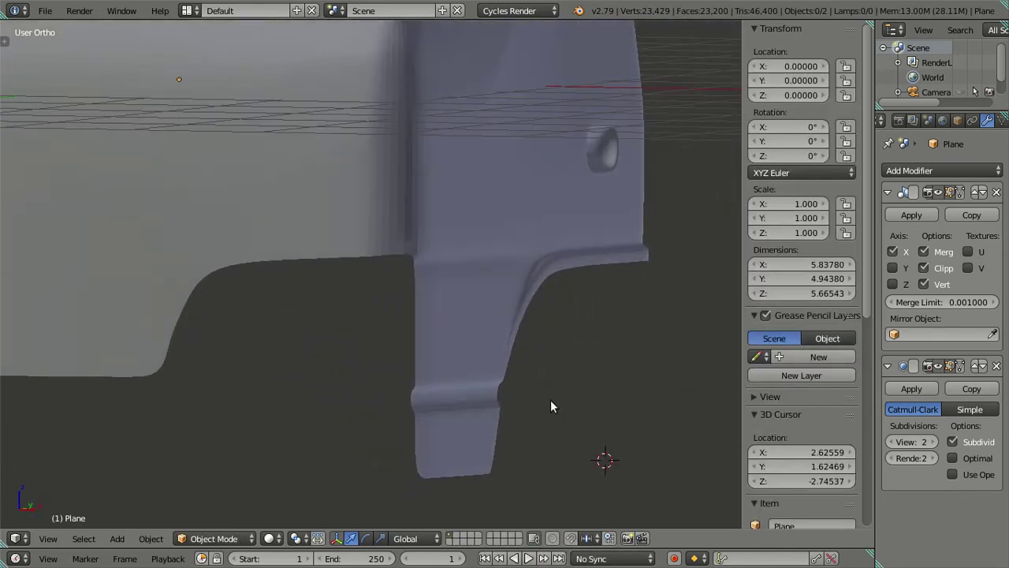
pyautogui.press('KP_1')
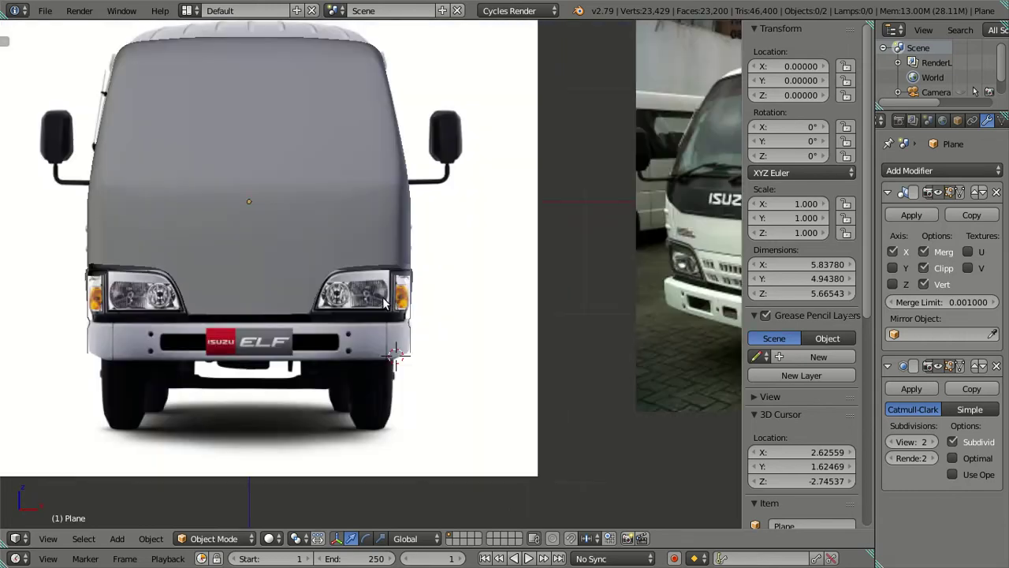
pyautogui.scroll(2, 244, 340)
pyautogui.scroll(2, 244, 340)
pyautogui.moveTo(248, 339)
pyautogui.keyDown('shift'); pyautogui.mouseDown(button='middle')
pyautogui.moveTo(383, 335)
pyautogui.moveTo(314, 330)
pyautogui.moveTo(361, 329)
pyautogui.moveTo(326, 333)
pyautogui.moveTo(356, 341)
pyautogui.moveTo(295, 349)
pyautogui.moveTo(287, 333)
pyautogui.moveTo(276, 354)
pyautogui.moveTo(384, 365)
pyautogui.moveTo(378, 399)
pyautogui.mouseUp(button='middle'); pyautogui.keyUp('shift')
pyautogui.press('Tab')
pyautogui.scroll(2, 315, 334)
pyautogui.scroll(2, 316, 329)
pyautogui.scroll(2, 353, 328)
# Set viewport subdivision to 0 and inspect a band corner vertex and the fender leg loop.
pyautogui.scroll(3, 379, 399)
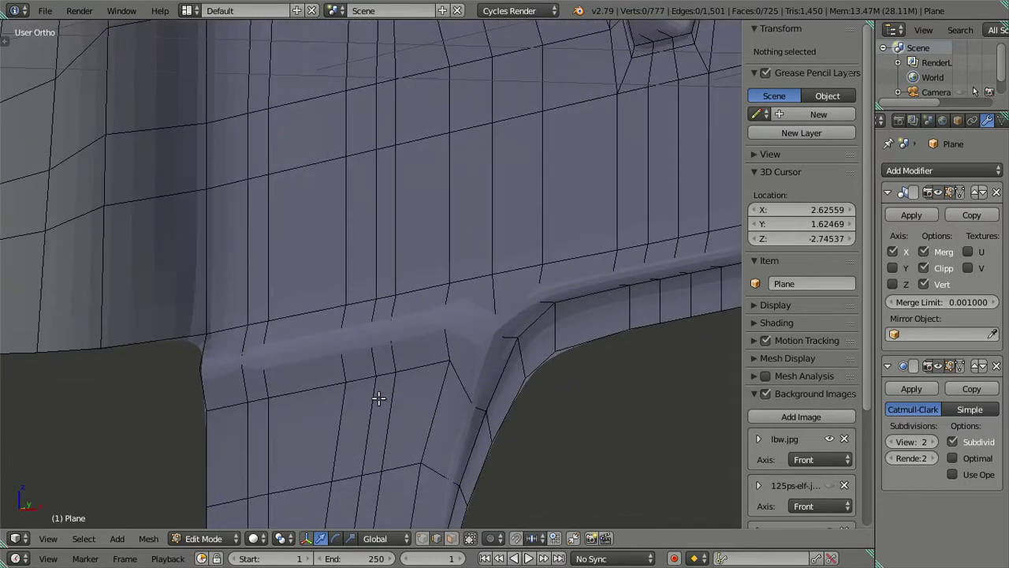
pyautogui.click(893, 443)
pyautogui.click(894, 443)
pyautogui.moveTo(304, 409)
pyautogui.mouseDown(button='middle')
pyautogui.moveTo(323, 332)
pyautogui.moveTo(365, 275)
pyautogui.mouseUp(button='middle')
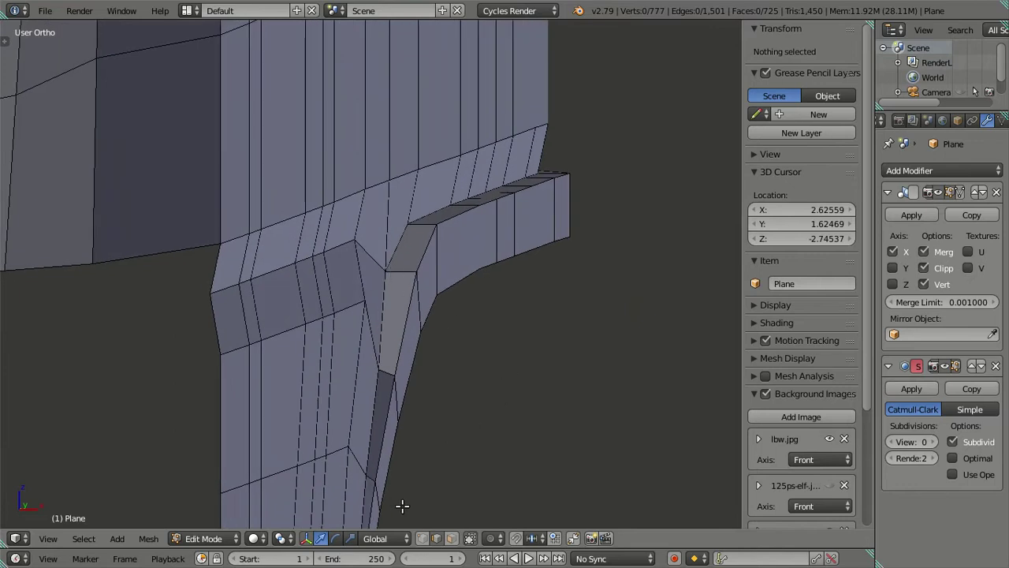
pyautogui.rightClick(386, 272)
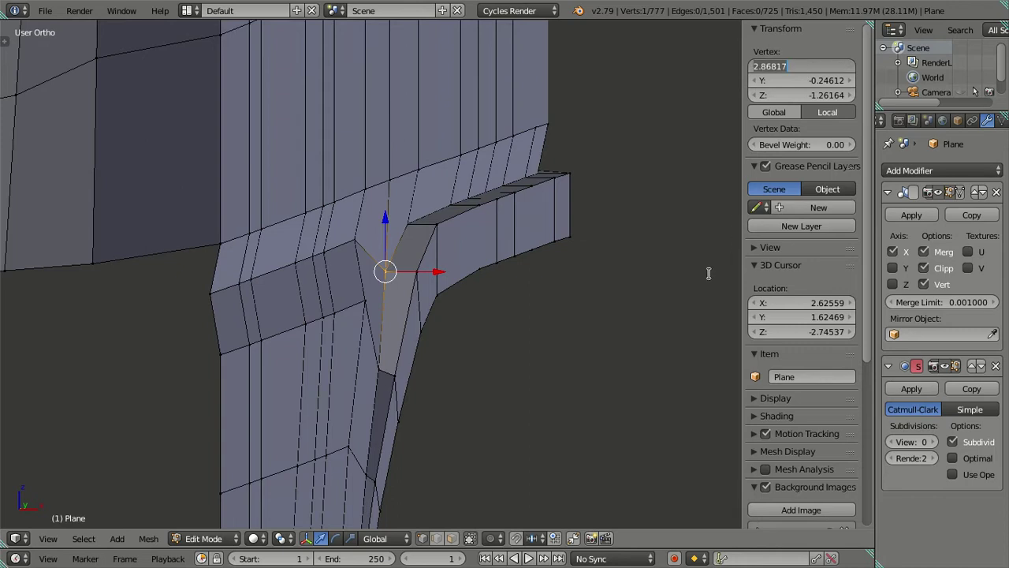
pyautogui.press('Return')
pyautogui.keyDown('alt'); pyautogui.rightClick(224, 350); pyautogui.keyUp('alt')
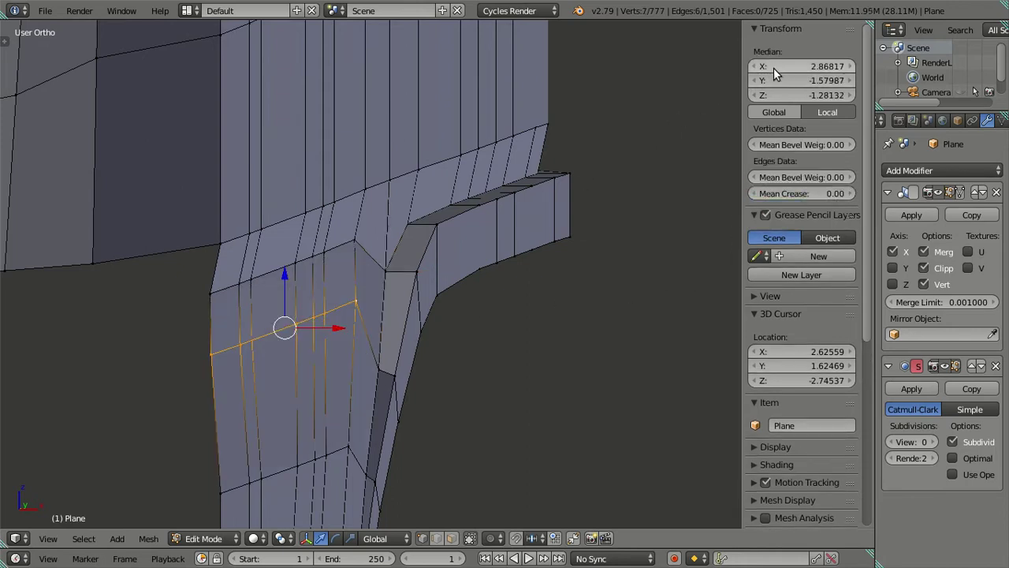
pyautogui.press('a')
# Toggle between object and edit mode to view the fender leg band at an angle.
pyautogui.scroll(3, 372, 379)
pyautogui.scroll(2, 414, 326)
pyautogui.scroll(-3, 414, 326)
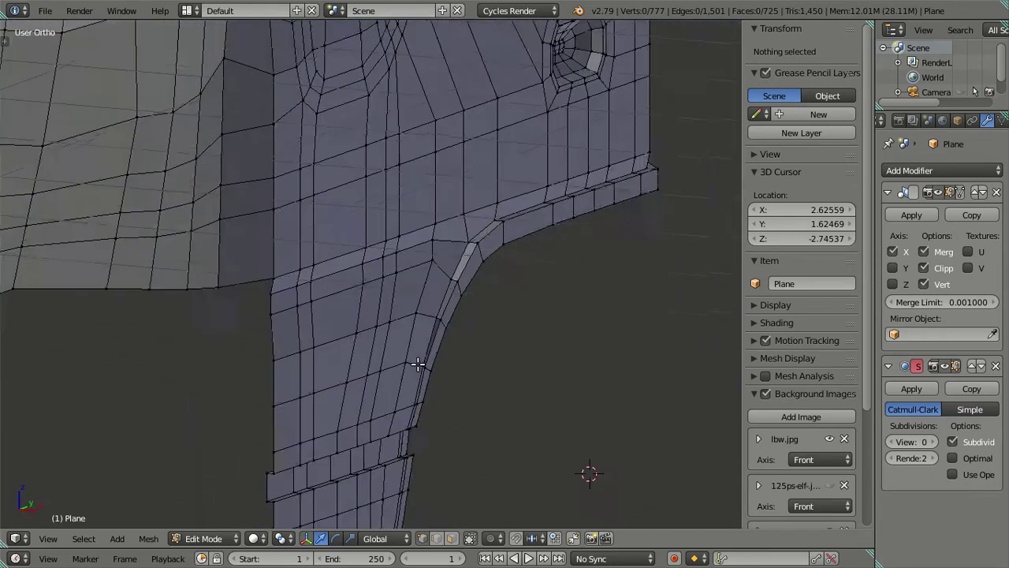
pyautogui.press('Tab')
pyautogui.moveTo(418, 364)
pyautogui.mouseDown(button='middle')
pyautogui.moveTo(441, 353)
pyautogui.moveTo(412, 382)
pyautogui.moveTo(387, 354)
pyautogui.moveTo(406, 338)
pyautogui.moveTo(387, 342)
pyautogui.moveTo(361, 384)
pyautogui.mouseUp(button='middle')
pyautogui.press('Tab')
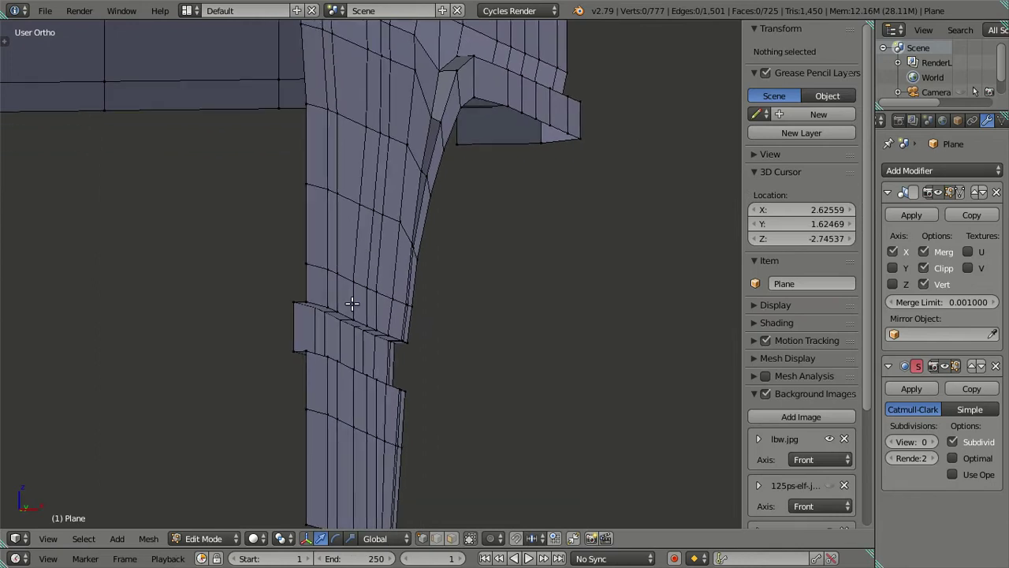
pyautogui.scroll(-2, 462, 428)
pyautogui.scroll(3, 293, 336)
pyautogui.scroll(2, 275, 329)
pyautogui.moveTo(289, 299)
pyautogui.mouseDown(button='middle')
pyautogui.moveTo(350, 305)
pyautogui.moveTo(323, 304)
pyautogui.moveTo(343, 273)
pyautogui.moveTo(351, 287)
pyautogui.mouseUp(button='middle')
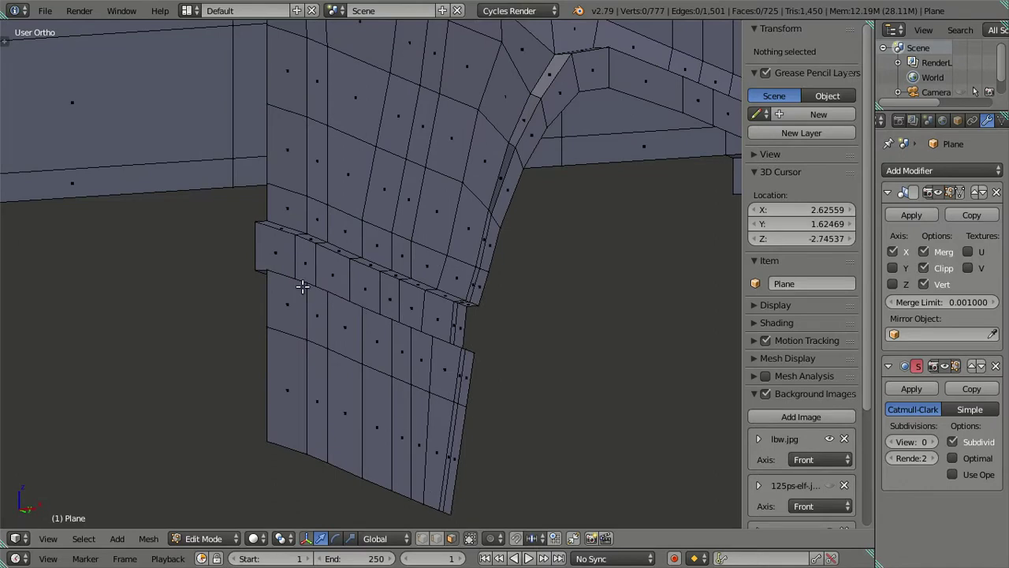
# Select the raised band's faces on the fender leg and scale them along Z to about 0.89.
pyautogui.rightClick(278, 267)
pyautogui.keyDown('ctrl'); pyautogui.rightClick(459, 321); pyautogui.keyUp('ctrl')
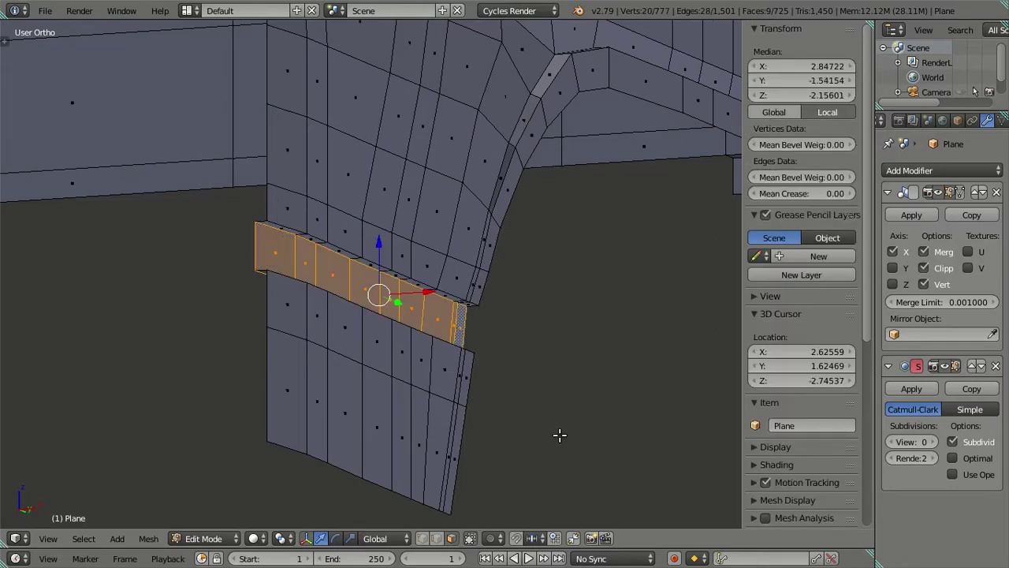
pyautogui.press('s')
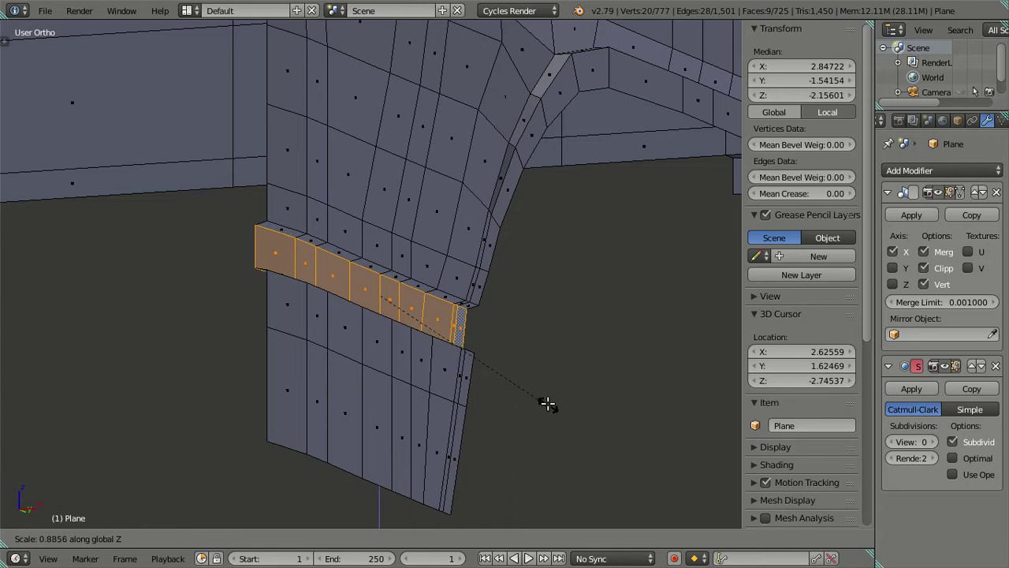
pyautogui.click(523, 356)
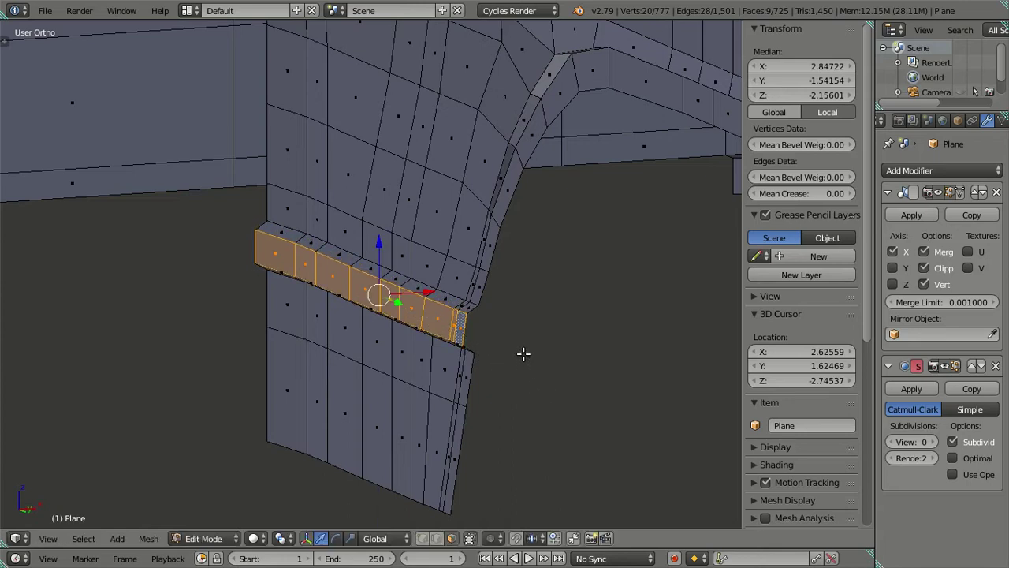
pyautogui.press('KP_6')
pyautogui.press('KP_6')
pyautogui.press('KP_6')
pyautogui.press('KP_6')
pyautogui.press('a')
pyautogui.press('KP_6')
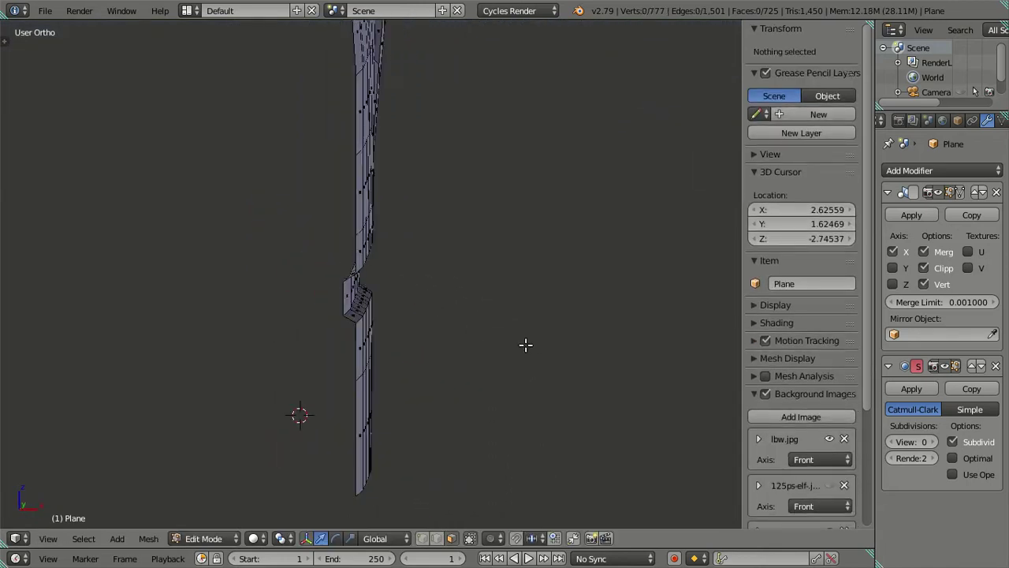
# Reselect the band's face ring and push it inward to form a recessed groove.
pyautogui.press('KP_6')
pyautogui.keyDown('alt'); pyautogui.rightClick(477, 312); pyautogui.keyUp('alt')
pyautogui.press('KP_6')
pyautogui.press('KP_6')
pyautogui.moveTo(419, 274); pyautogui.dragTo(410, 272)
pyautogui.press('a')
pyautogui.moveTo(457, 279)
pyautogui.mouseDown(button='middle')
pyautogui.moveTo(376, 273)
pyautogui.moveTo(450, 309)
pyautogui.moveTo(363, 242)
pyautogui.moveTo(240, 284)
pyautogui.moveTo(390, 312)
pyautogui.mouseUp(button='middle')
pyautogui.scroll(2, 385, 289)
pyautogui.press('Tab')
pyautogui.press('Tab')
pyautogui.keyDown('alt'); pyautogui.rightClick(479, 317); pyautogui.keyUp('alt')
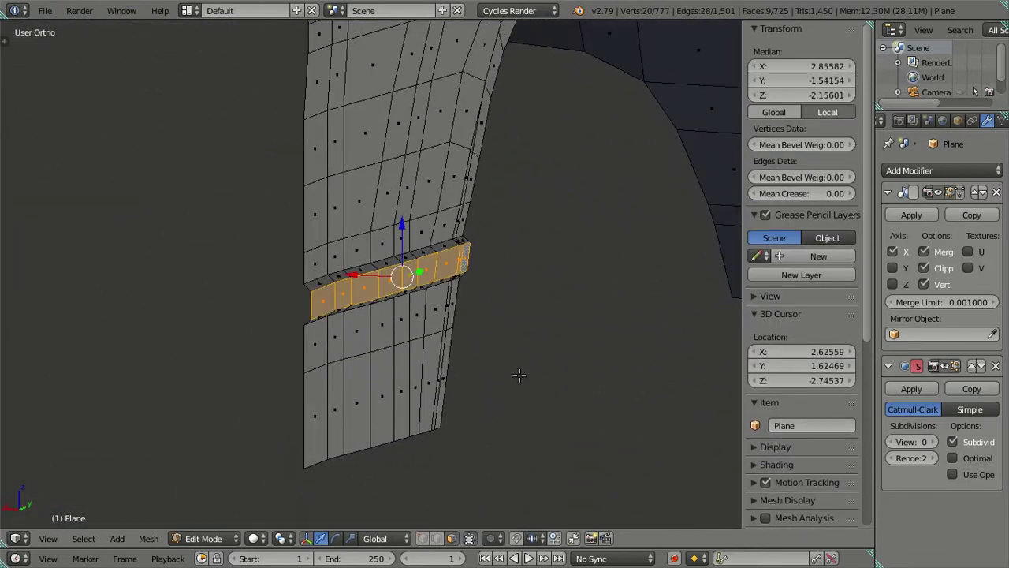
pyautogui.press('e')
pyautogui.click(500, 344)
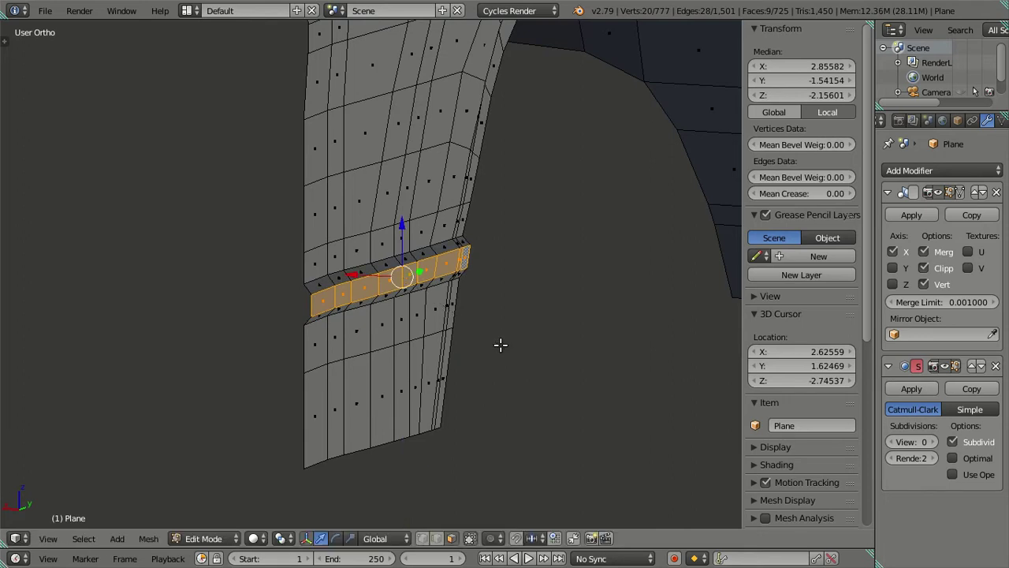
pyautogui.press('Tab')
# Set the viewport Subdivision level back to 2 and orbit to check the smoothed fender.
pyautogui.scroll(-3, 345, 292)
pyautogui.moveTo(339, 273)
pyautogui.mouseDown(button='middle')
pyautogui.moveTo(570, 295)
pyautogui.moveTo(434, 334)
pyautogui.moveTo(482, 343)
pyautogui.moveTo(599, 394)
pyautogui.mouseUp(button='middle')
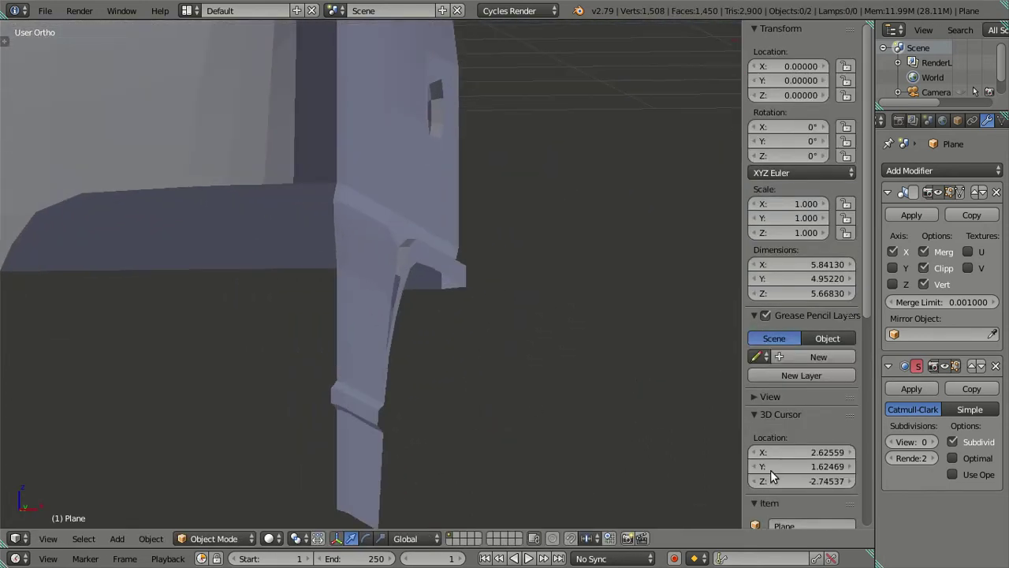
pyautogui.click(935, 442)
pyautogui.click(935, 441)
pyautogui.moveTo(342, 376)
pyautogui.mouseDown(button='middle')
pyautogui.moveTo(504, 364)
pyautogui.moveTo(221, 371)
pyautogui.moveTo(200, 386)
pyautogui.moveTo(309, 383)
pyautogui.moveTo(367, 412)
pyautogui.mouseUp(button='middle')
pyautogui.scroll(-2, 505, 363)
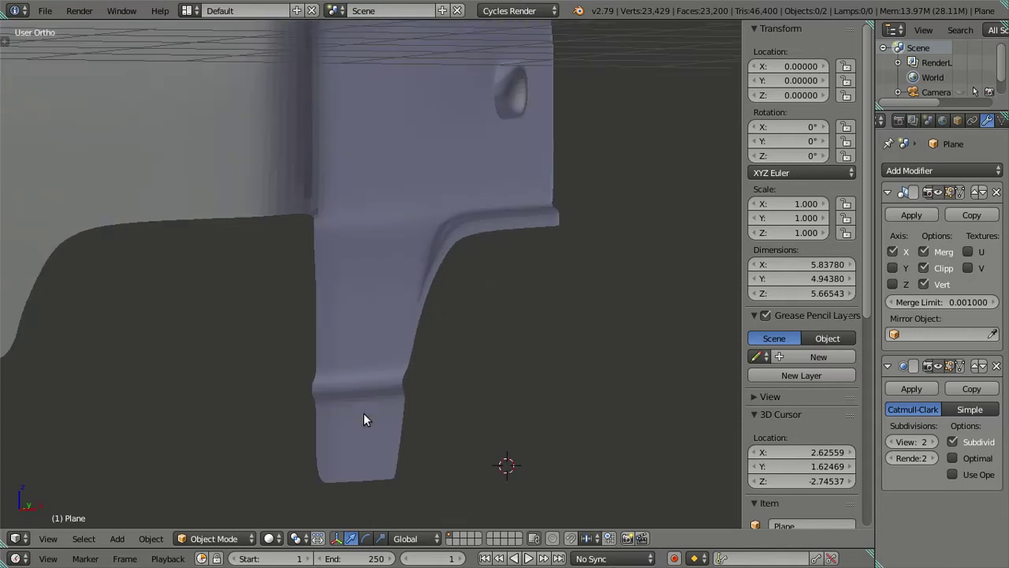
# Compare the band in edit and smooth views, then check the cab against the front and side photos.
pyautogui.press('Tab')
pyautogui.scroll(2, 382, 398)
pyautogui.keyDown('alt'); pyautogui.rightClick(381, 397); pyautogui.keyUp('alt')
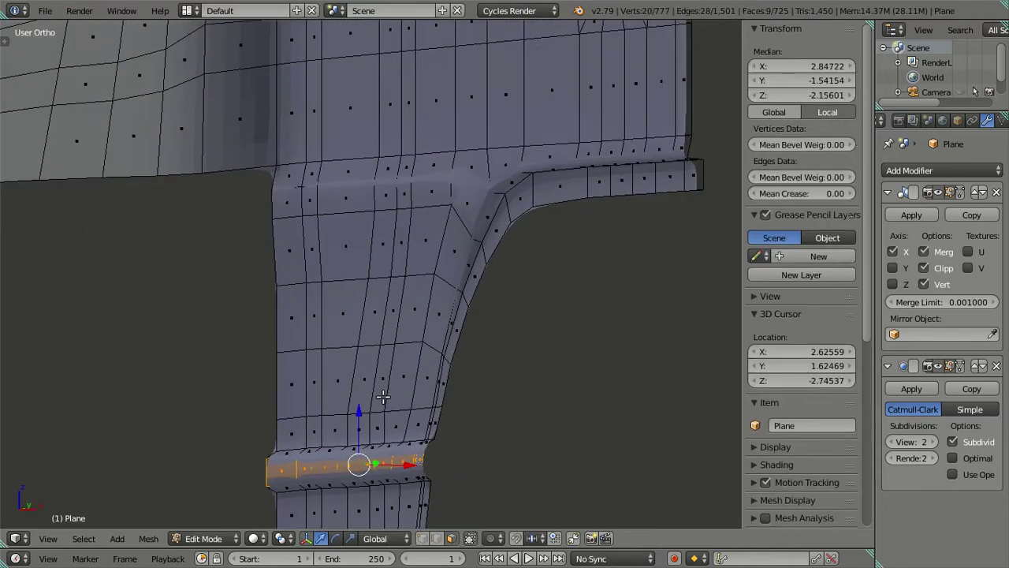
pyautogui.press('Tab')
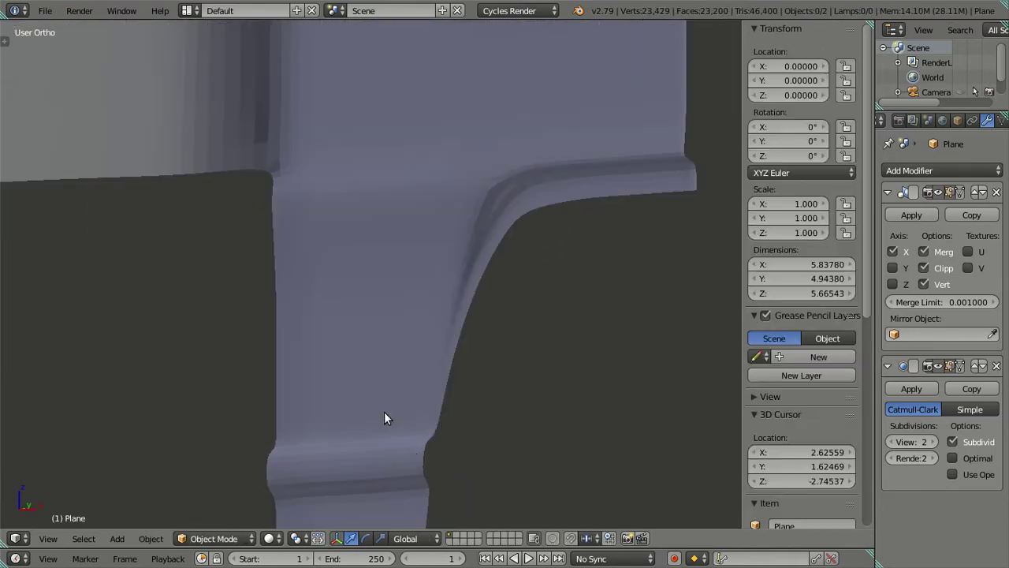
pyautogui.moveTo(381, 420)
pyautogui.mouseDown(button='middle')
pyautogui.moveTo(402, 337)
pyautogui.moveTo(455, 335)
pyautogui.moveTo(412, 336)
pyautogui.moveTo(450, 340)
pyautogui.moveTo(363, 295)
pyautogui.moveTo(299, 327)
pyautogui.moveTo(383, 323)
pyautogui.moveTo(441, 298)
pyautogui.moveTo(362, 284)
pyautogui.moveTo(484, 328)
pyautogui.moveTo(514, 354)
pyautogui.moveTo(497, 382)
pyautogui.moveTo(454, 365)
pyautogui.moveTo(300, 349)
pyautogui.moveTo(329, 367)
pyautogui.moveTo(349, 320)
pyautogui.moveTo(360, 365)
pyautogui.moveTo(399, 396)
pyautogui.moveTo(356, 376)
pyautogui.mouseUp(button='middle')
pyautogui.press('Tab')
pyautogui.scroll(3, 363, 295)
pyautogui.scroll(-2, 299, 327)
pyautogui.press('Tab')
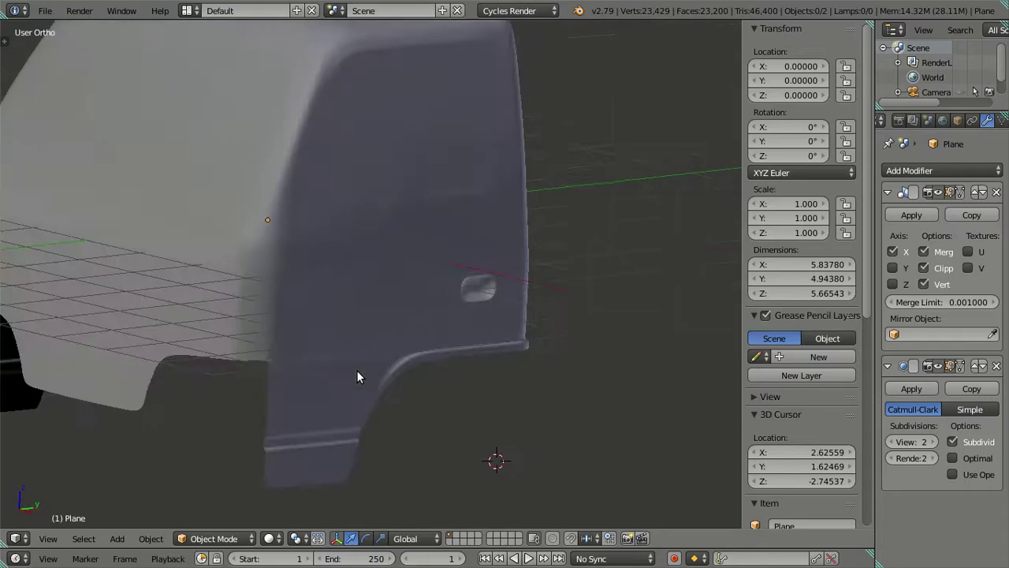
pyautogui.press('KP_1')
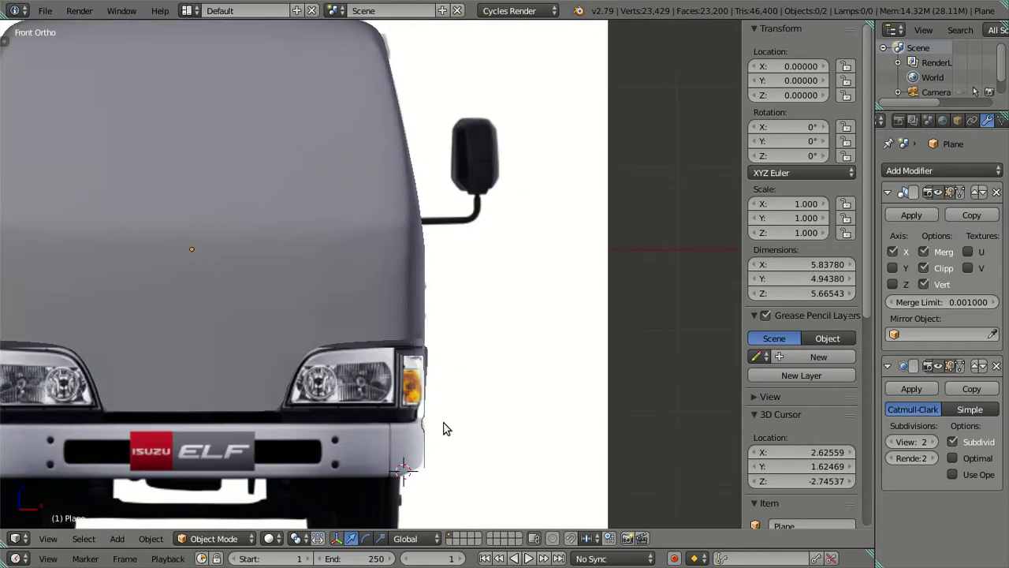
pyautogui.press('KP_3')
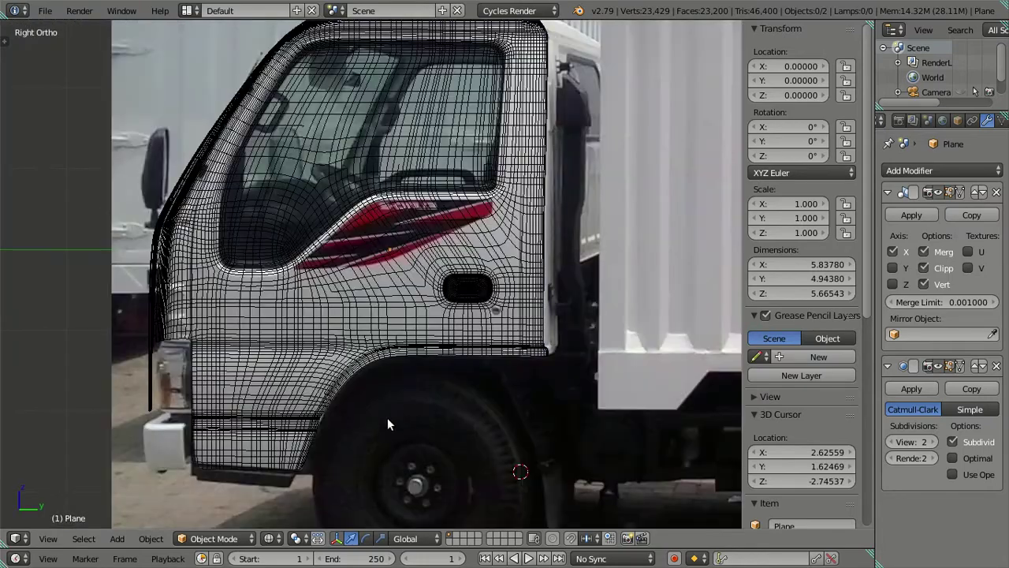
# Set viewport subdivision to 0 and enter Edit Mode at the cab's lower front corner.
pyautogui.scroll(3, 305, 359)
pyautogui.scroll(1, 305, 359)
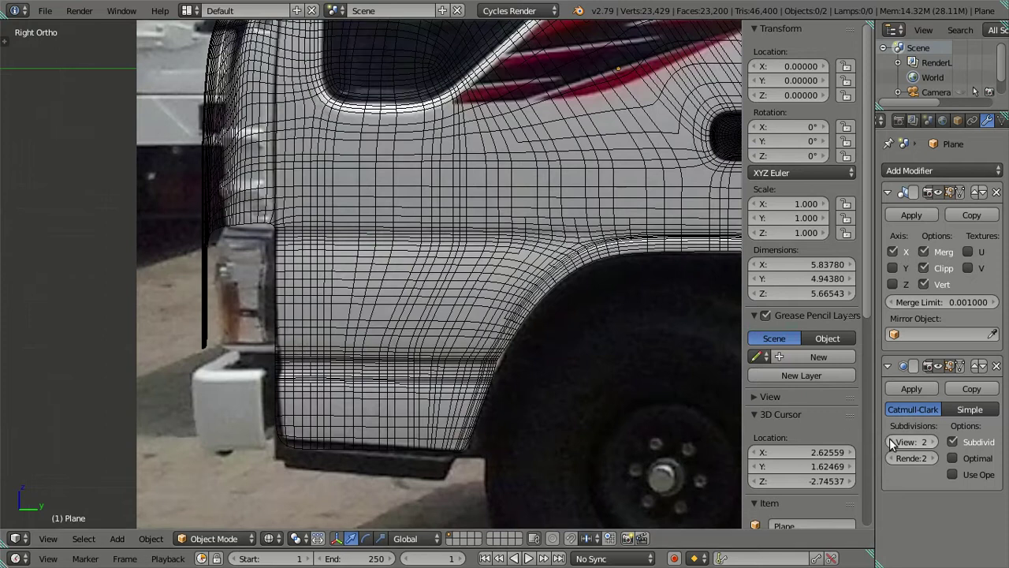
pyautogui.moveTo(923, 442); pyautogui.dragTo(891, 441)
pyautogui.press('Tab')
pyautogui.scroll(2, 489, 362)
pyautogui.moveTo(489, 344)
pyautogui.mouseDown(button='middle')
pyautogui.moveTo(443, 374)
pyautogui.moveTo(480, 361)
pyautogui.mouseUp(button='middle')
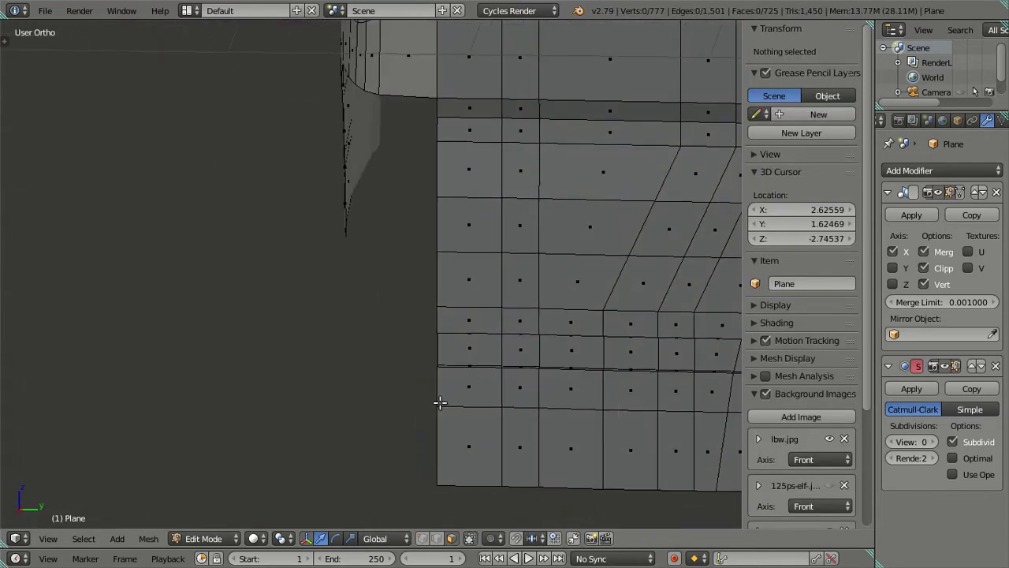
# In edge select mode, select the two vertical edges at the cab's lower front corner.
pyautogui.click(440, 538)
pyautogui.click(438, 387)
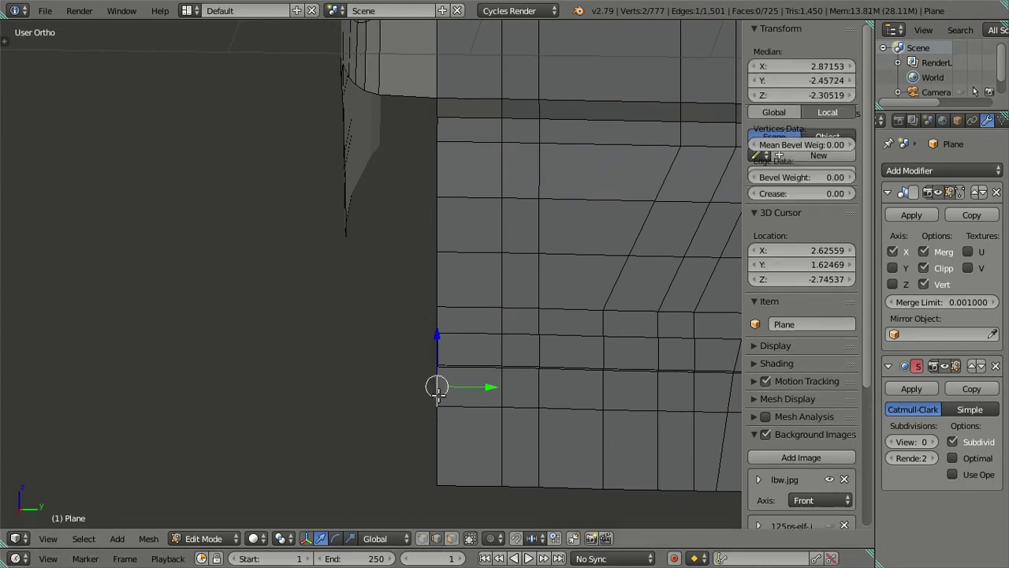
pyautogui.keyDown('shift'); pyautogui.click(435, 442); pyautogui.keyUp('shift')
pyautogui.press('KP_1')
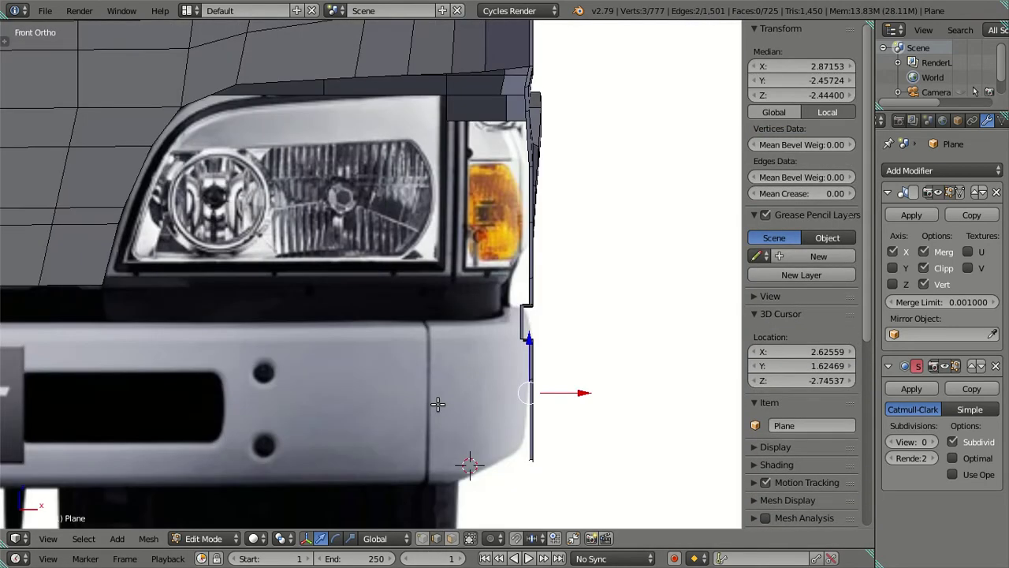
pyautogui.scroll(-2, 449, 391)
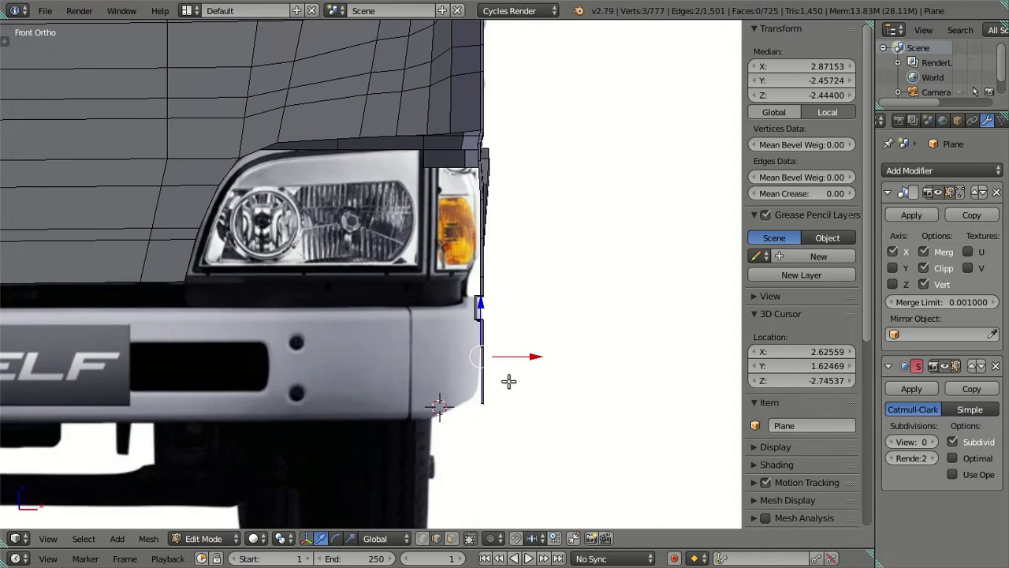
pyautogui.press('KP_3')
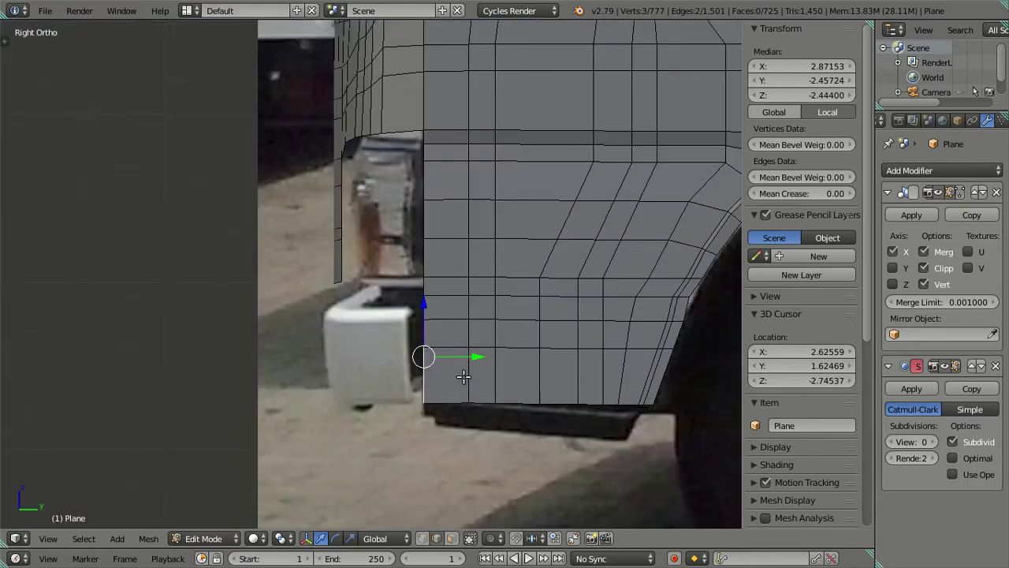
# Duplicate the corner edges and move the copy forward along Y.
pyautogui.hotkey('shift', 'd')
pyautogui.rightClick(455, 377)
pyautogui.press('g')
pyautogui.press('y')
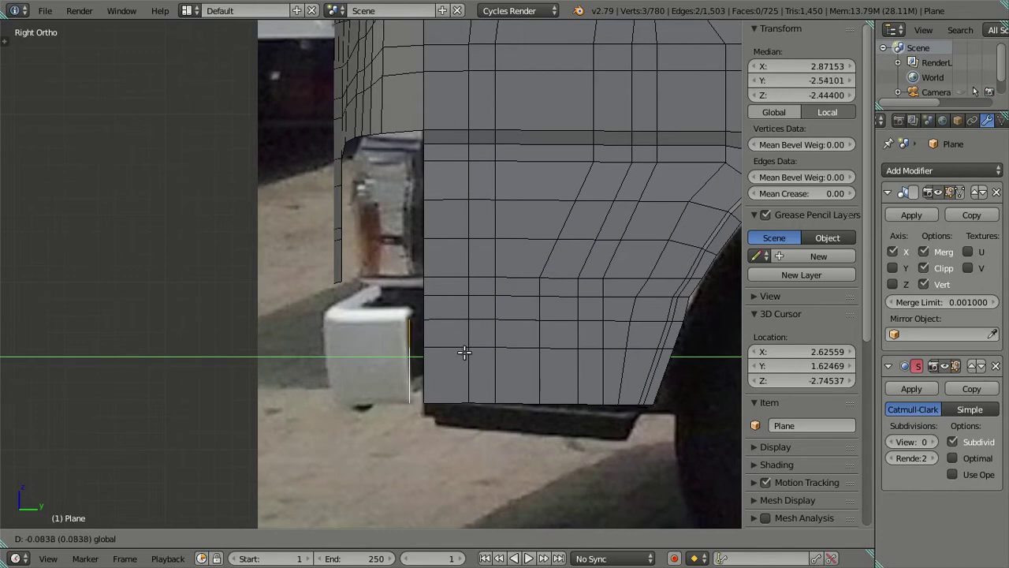
pyautogui.click(464, 352)
# Drag the new edges further forward to meet the white bumper block in the side photo.
pyautogui.scroll(-5, 439, 349)
pyautogui.scroll(-4, 479, 337)
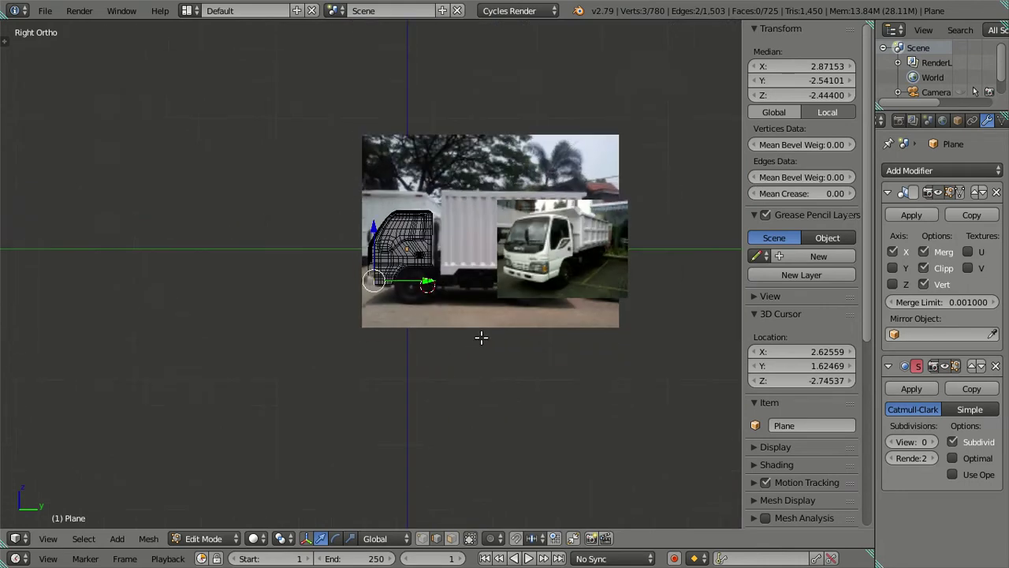
pyautogui.keyDown('shift'); pyautogui.moveTo(479, 337); pyautogui.dragTo(359, 373, button='middle'); pyautogui.keyUp('shift')
pyautogui.scroll(5, 359, 373)
pyautogui.scroll(3, 441, 386)
pyautogui.keyDown('shift'); pyautogui.moveTo(250, 399); pyautogui.dragTo(635, 315, button='middle'); pyautogui.keyUp('shift')
pyautogui.moveTo(417, 337)
pyautogui.keyDown('shift'); pyautogui.mouseDown(button='middle')
pyautogui.moveTo(599, 347)
pyautogui.moveTo(488, 332)
pyautogui.mouseUp(button='middle'); pyautogui.keyUp('shift')
pyautogui.scroll(3, 600, 347)
pyautogui.scroll(2, 514, 386)
pyautogui.keyDown('shift'); pyautogui.moveTo(514, 386); pyautogui.dragTo(444, 365, button='middle'); pyautogui.keyUp('shift')
pyautogui.moveTo(549, 365); pyautogui.dragTo(456, 351)
# Extrude the front edges once more, leaving the new edges in place.
pyautogui.press('e')
pyautogui.rightClick(508, 375)
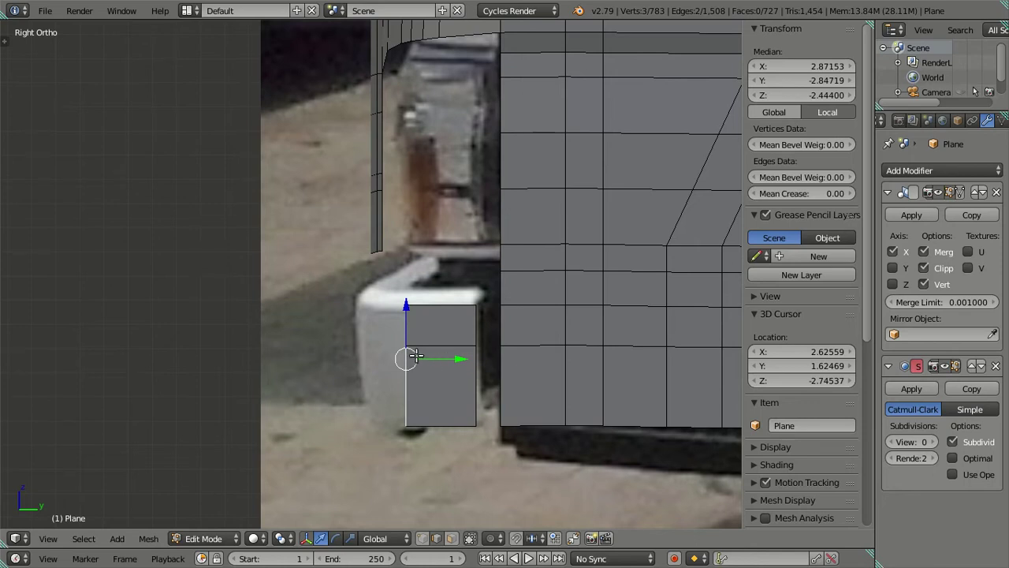
pyautogui.scroll(2, 397, 209)
pyautogui.scroll(2, 392, 221)
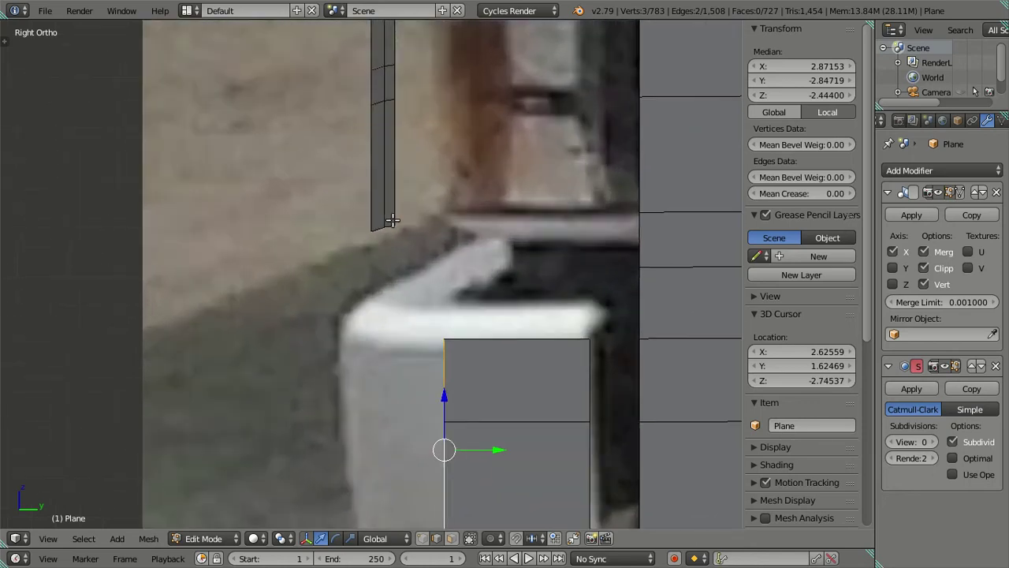
pyautogui.scroll(-4, 392, 221)
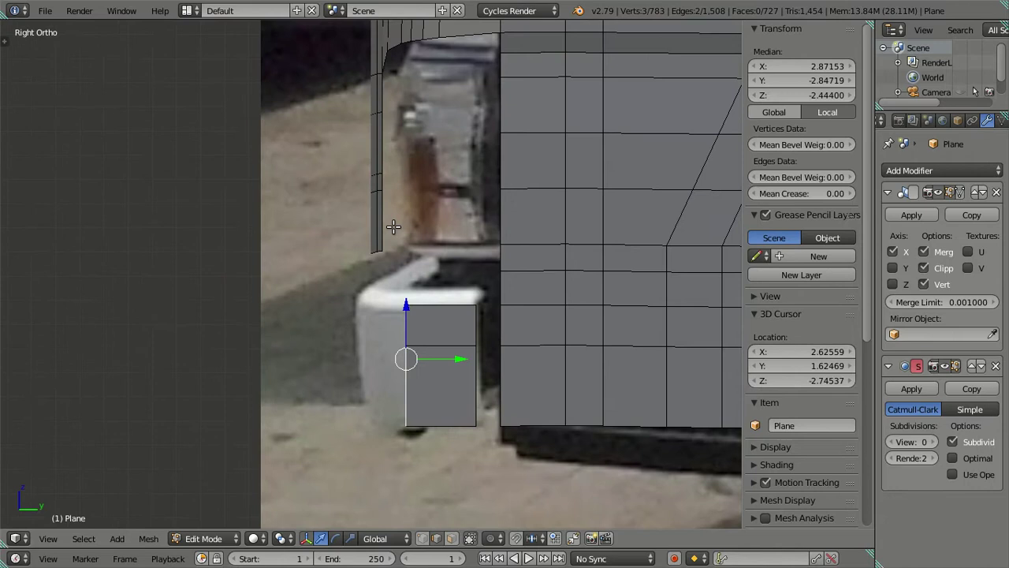
pyautogui.scroll(-3, 394, 227)
pyautogui.scroll(3, 440, 322)
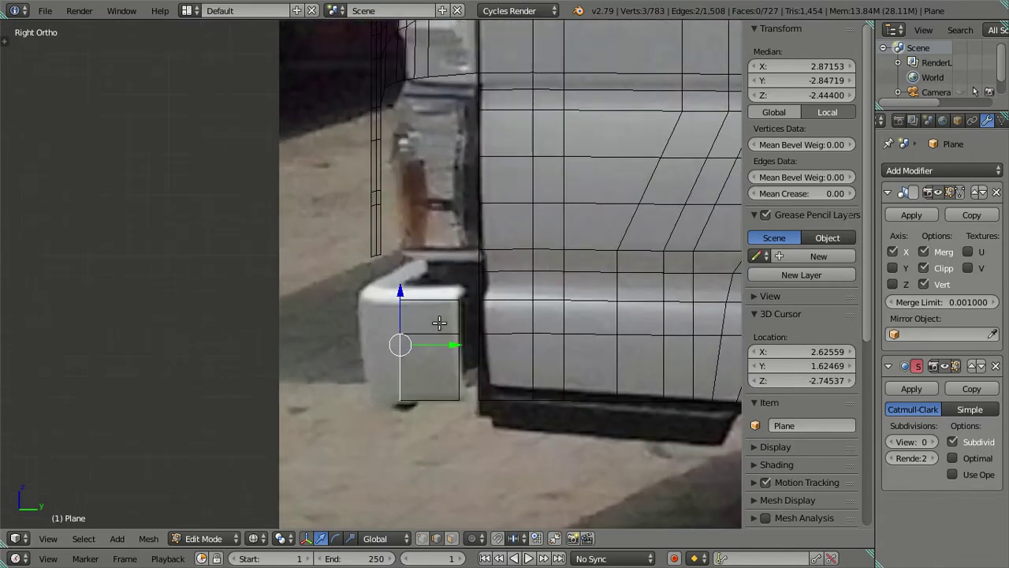
# Slide the end edge back along the side, then left along X in front view.
pyautogui.hotkey('ctrl', 'space')
pyautogui.moveTo(470, 356); pyautogui.dragTo(398, 345)
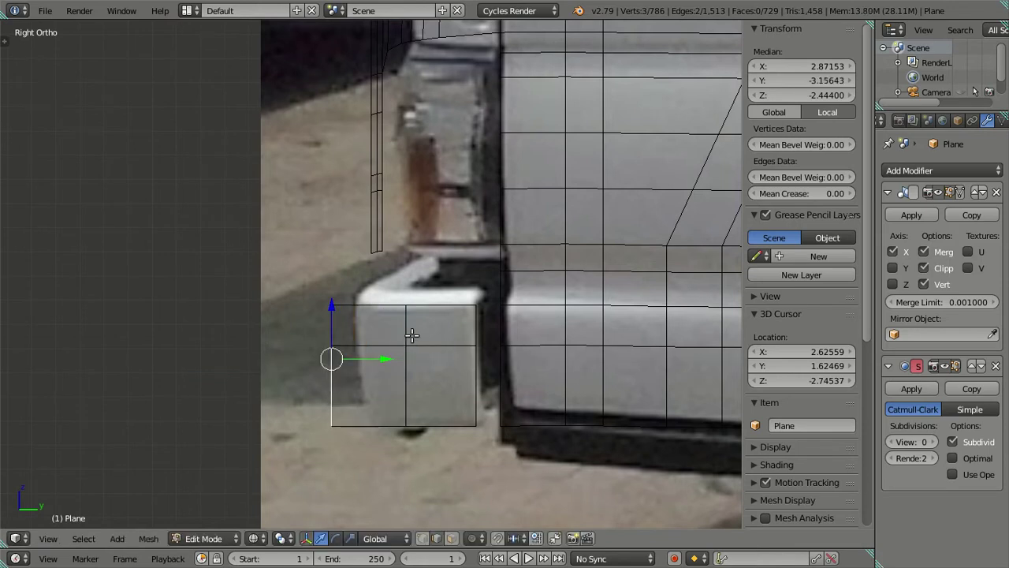
pyautogui.press('KP_1')
pyautogui.moveTo(541, 330); pyautogui.dragTo(512, 327)
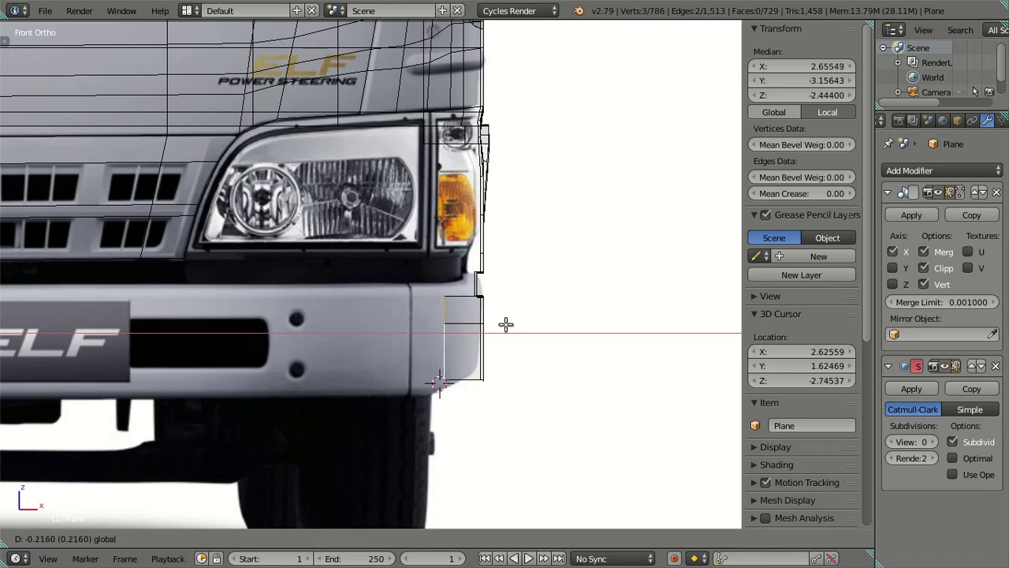
pyautogui.click(506, 324)
# Extrude two more sections along X, stretching the bumper toward the truck's centre line.
pyautogui.press('e')
pyautogui.rightClick(514, 344)
pyautogui.press('g')
pyautogui.press('x')
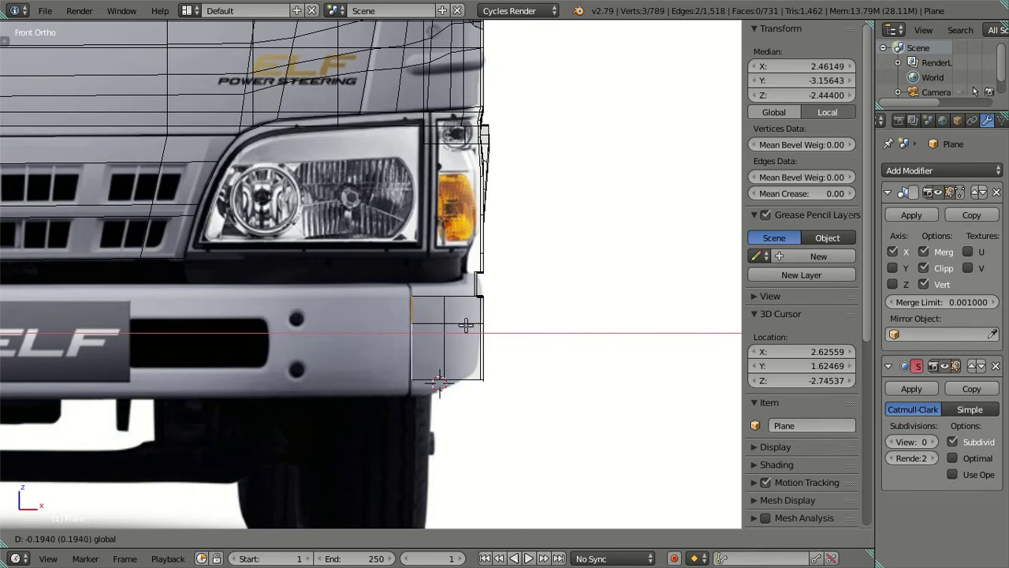
pyautogui.click(466, 324)
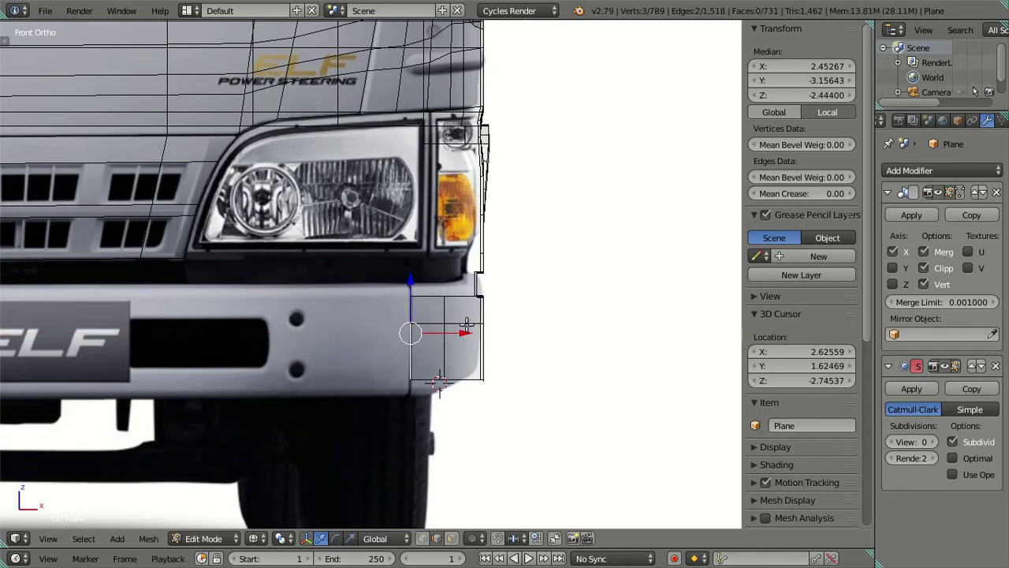
pyautogui.keyDown('shift'); pyautogui.moveTo(442, 358); pyautogui.dragTo(464, 361, button='middle'); pyautogui.keyUp('shift')
pyautogui.scroll(1, 465, 360)
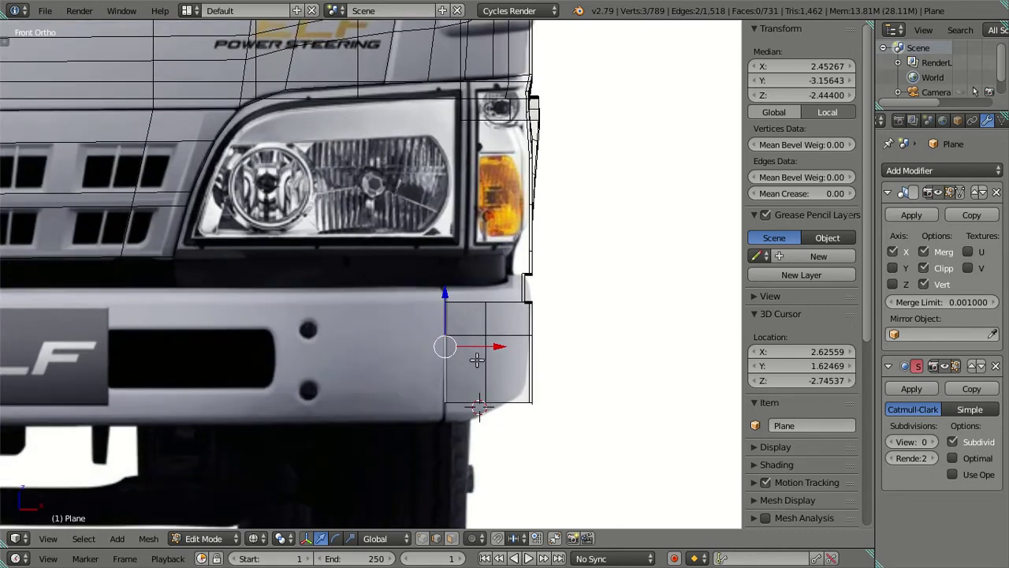
pyautogui.press('e')
pyautogui.press('Escape')
pyautogui.scroll(-3, 460, 369)
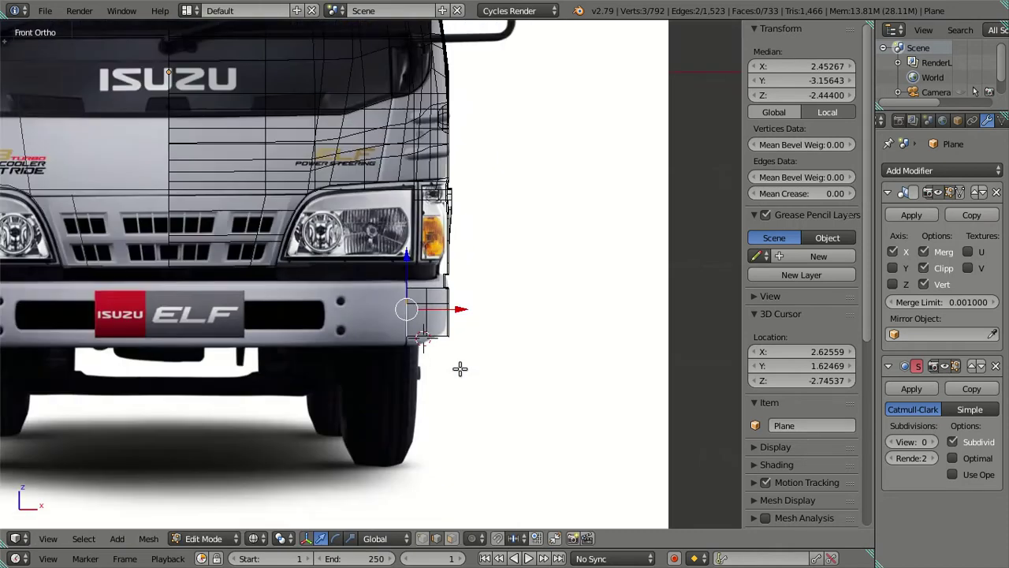
pyautogui.moveTo(458, 318); pyautogui.dragTo(310, 302)
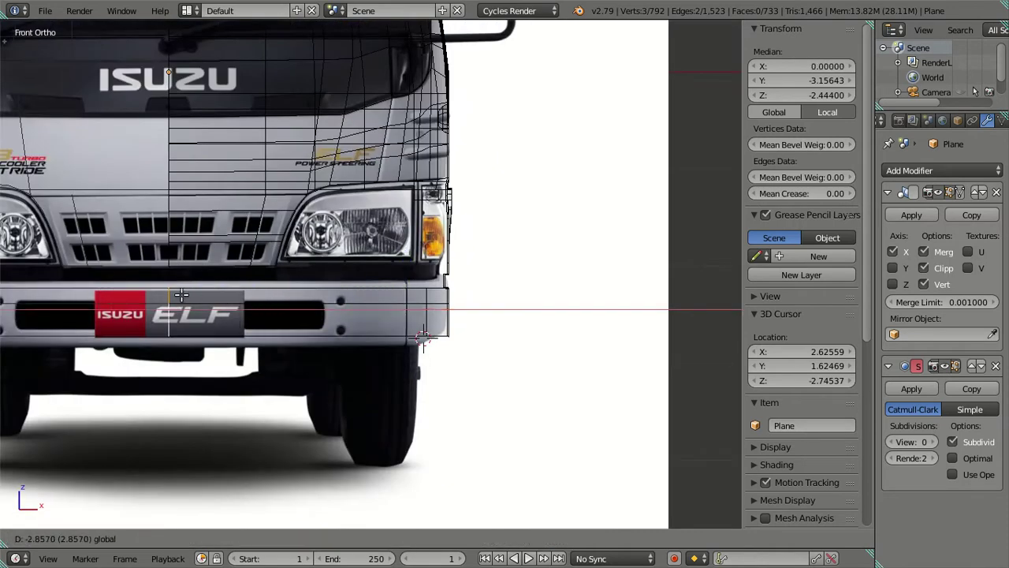
# Confirm the bumper's extension to the centre line and clear the selection.
pyautogui.click(182, 295)
pyautogui.scroll(2, 442, 406)
pyautogui.press('a')
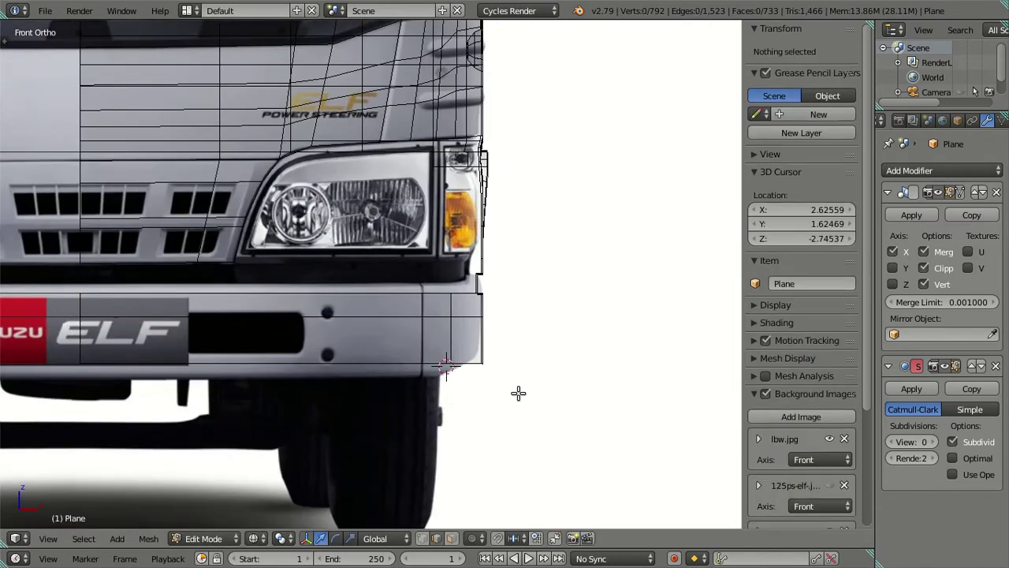
pyautogui.scroll(1, 509, 392)
pyautogui.scroll(-8, 487, 399)
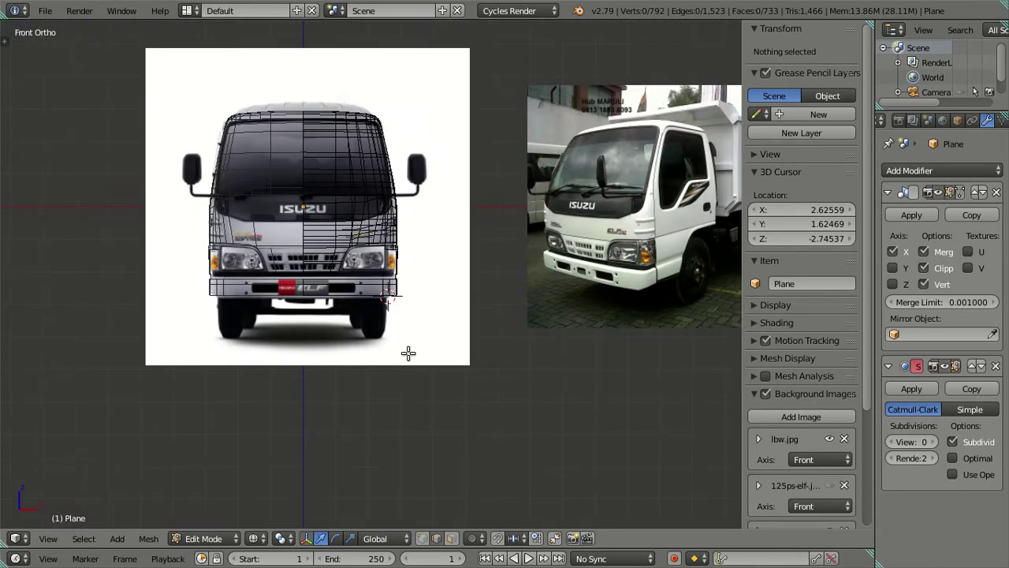
pyautogui.press('KP_3')
pyautogui.scroll(2, 397, 352)
pyautogui.scroll(3, 388, 350)
pyautogui.moveTo(323, 343)
pyautogui.mouseDown(button='middle')
pyautogui.moveTo(419, 349)
pyautogui.moveTo(451, 340)
pyautogui.moveTo(275, 345)
pyautogui.mouseUp(button='middle')
# Select the bumper's bottom vertices in wireframe and lower them slightly along Z.
pyautogui.rightClick(272, 347)
pyautogui.press('KP_1')
pyautogui.scroll(1, 313, 363)
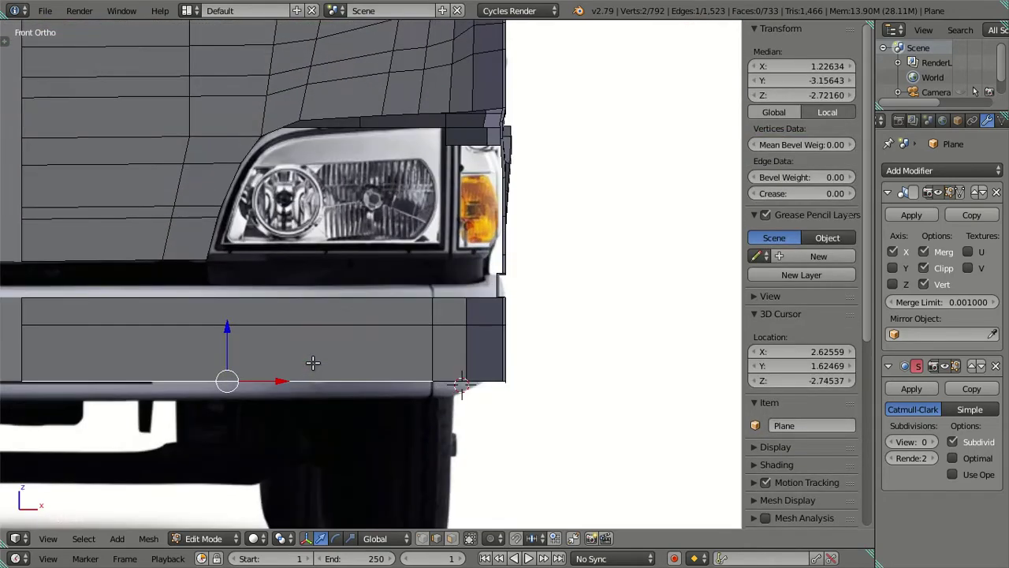
pyautogui.press('z')
pyautogui.keyDown('shift'); pyautogui.rightClick(447, 383); pyautogui.keyUp('shift')
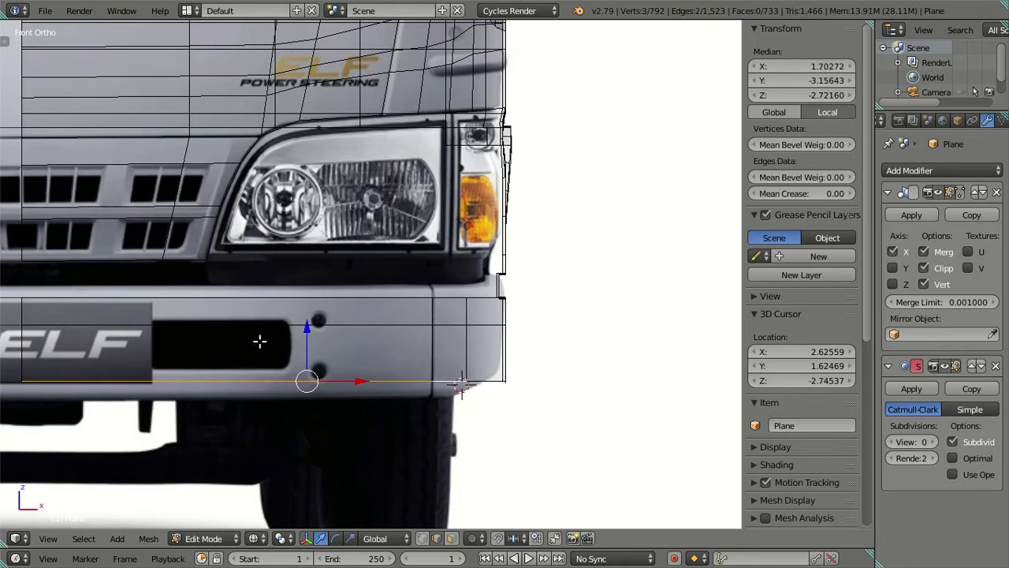
pyautogui.press('g')
pyautogui.press('z')
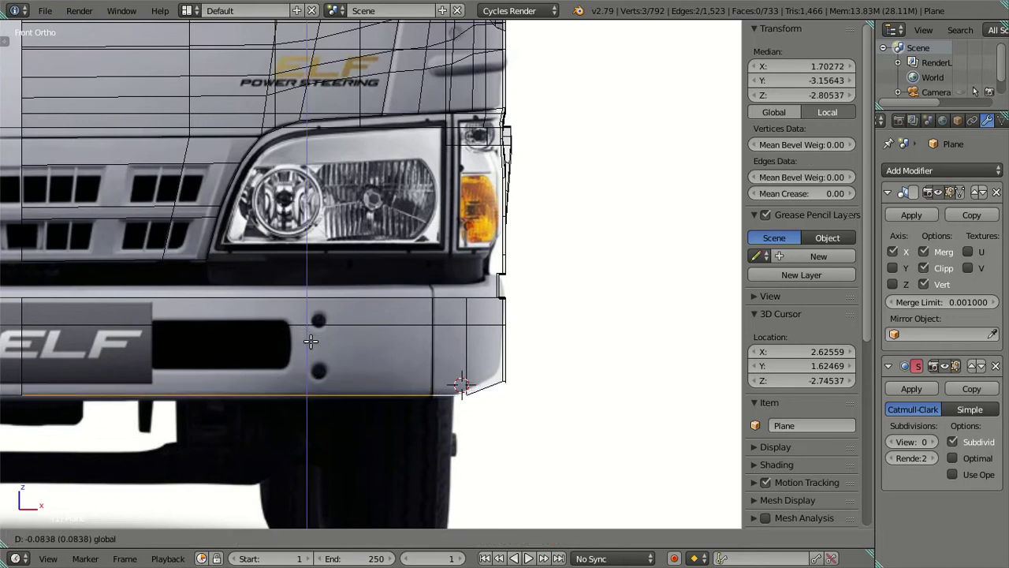
pyautogui.click(310, 340)
pyautogui.press('a')
# Orbit to check the bumper in 3D, then compare it with the front photo's grille.
pyautogui.moveTo(522, 376)
pyautogui.mouseDown(button='middle')
pyautogui.moveTo(394, 403)
pyautogui.moveTo(406, 408)
pyautogui.moveTo(361, 402)
pyautogui.moveTo(392, 435)
pyautogui.moveTo(429, 402)
pyautogui.moveTo(480, 406)
pyautogui.moveTo(516, 433)
pyautogui.moveTo(397, 378)
pyautogui.moveTo(378, 392)
pyautogui.moveTo(390, 426)
pyautogui.moveTo(398, 352)
pyautogui.mouseUp(button='middle')
pyautogui.press('KP_1')
pyautogui.keyDown('shift'); pyautogui.moveTo(509, 310); pyautogui.dragTo(311, 356, button='middle'); pyautogui.keyUp('shift')
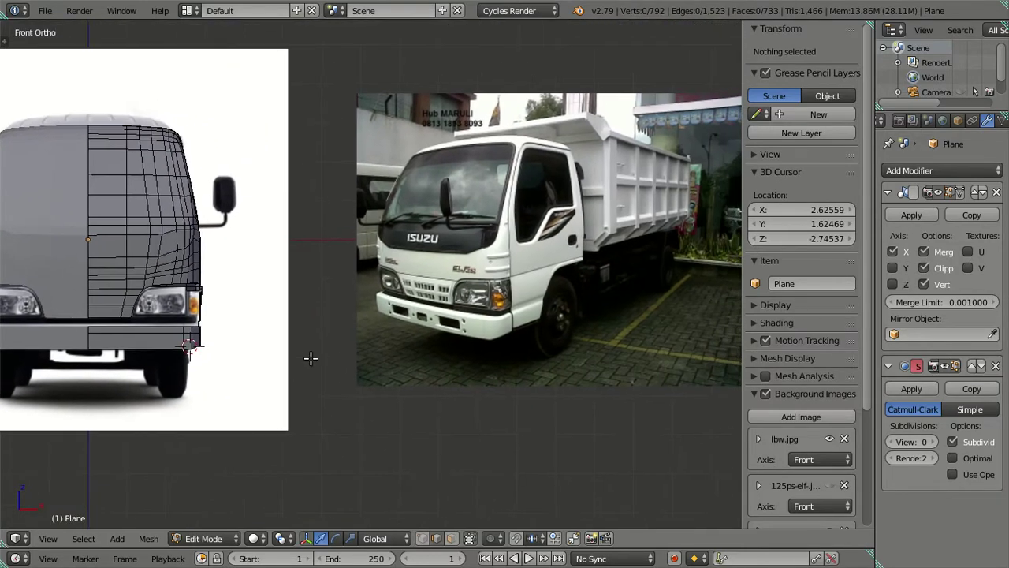
pyautogui.scroll(4, 386, 370)
pyautogui.scroll(2, 386, 370)
pyautogui.moveTo(462, 364)
pyautogui.keyDown('shift'); pyautogui.mouseDown(button='middle')
pyautogui.moveTo(310, 340)
pyautogui.moveTo(489, 339)
pyautogui.moveTo(295, 383)
pyautogui.mouseUp(button='middle'); pyautogui.keyUp('shift')
pyautogui.scroll(-3, 310, 341)
pyautogui.scroll(4, 294, 383)
# Extrude the bumper's upper and lower edge loops in place.
pyautogui.keyDown('alt'); pyautogui.rightClick(253, 347); pyautogui.keyUp('alt')
pyautogui.keyDown('alt'); pyautogui.keyDown('shift'); pyautogui.rightClick(252, 424); pyautogui.keyUp('shift'); pyautogui.keyUp('alt')
pyautogui.keyDown('shift'); pyautogui.rightClick(348, 387); pyautogui.keyUp('shift')
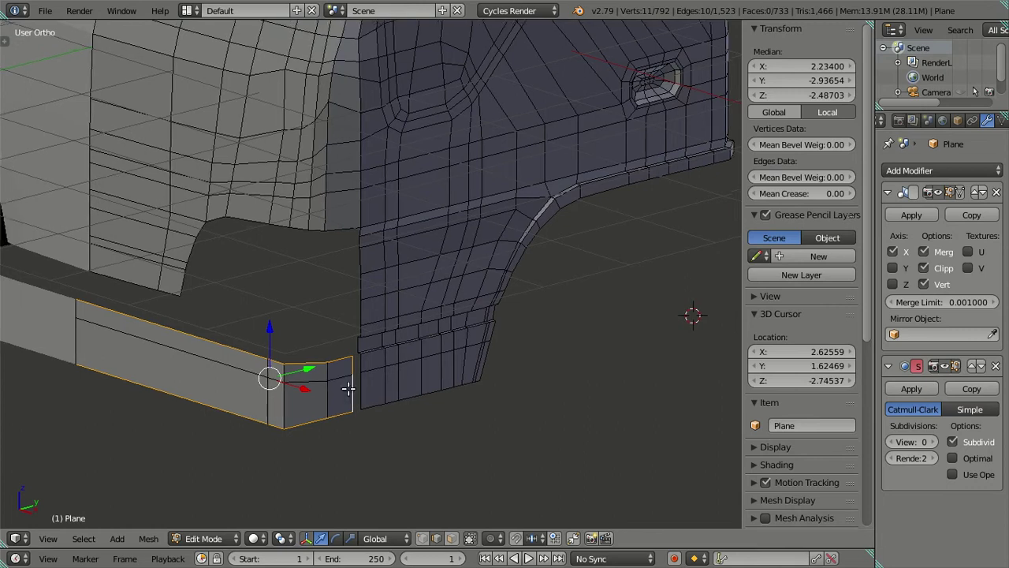
pyautogui.moveTo(349, 387); pyautogui.dragTo(385, 370, button='middle')
pyautogui.press('e')
pyautogui.rightClick(357, 341)
# In wireframe, deselect the end's vertical edge and the outer corner vertex pairs.
pyautogui.moveTo(433, 359); pyautogui.dragTo(444, 383, button='middle')
pyautogui.press('z')
pyautogui.scroll(2, 466, 405)
pyautogui.scroll(1, 491, 412)
pyautogui.scroll(1, 439, 325)
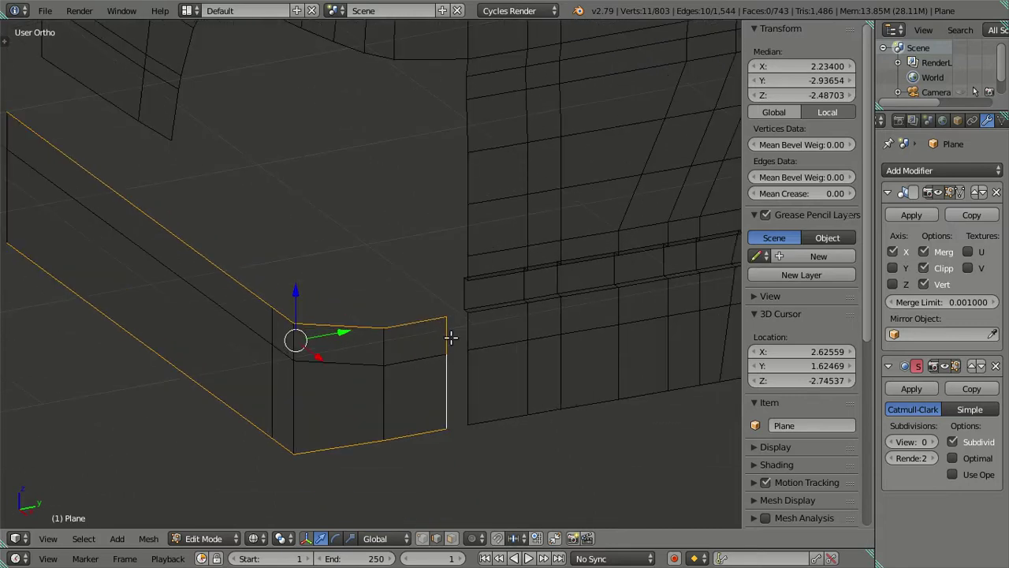
pyautogui.keyDown('shift'); pyautogui.rightClick(449, 352); pyautogui.keyUp('shift')
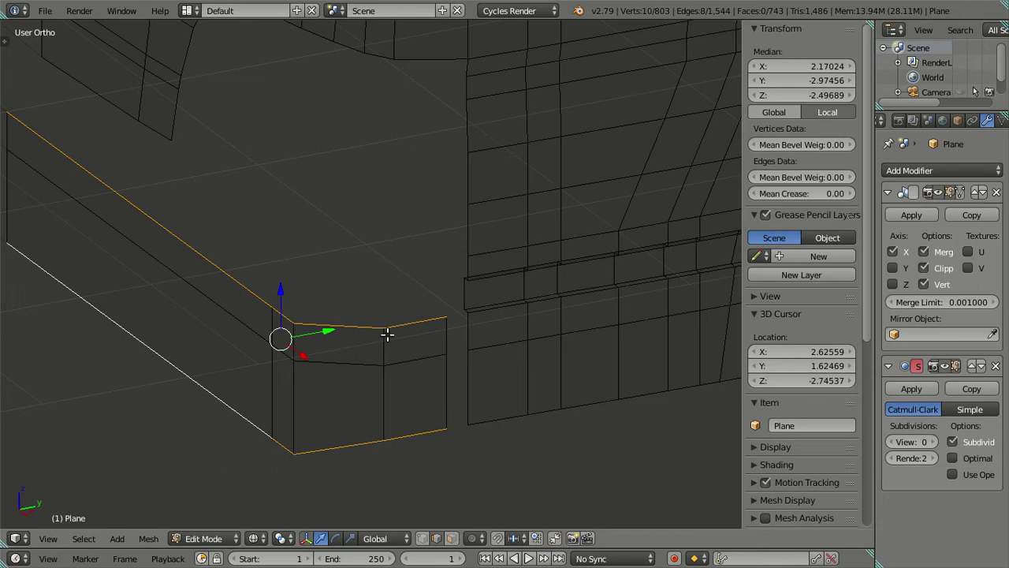
pyautogui.keyDown('shift'); pyautogui.rightClick(438, 323); pyautogui.keyUp('shift')
pyautogui.keyDown('shift'); pyautogui.rightClick(439, 431); pyautogui.keyUp('shift')
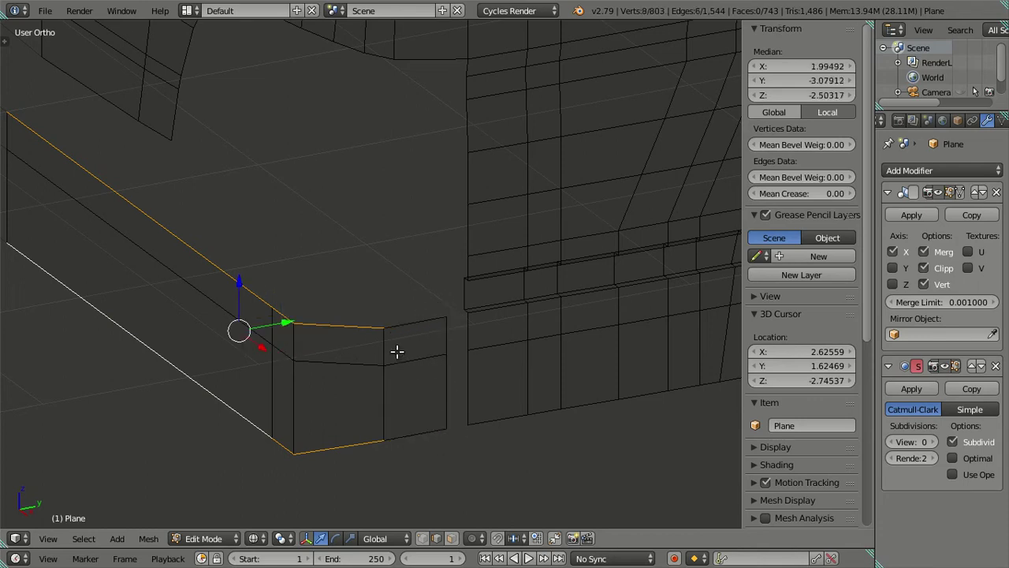
pyautogui.keyDown('shift'); pyautogui.rightClick(383, 323); pyautogui.keyUp('shift')
pyautogui.keyDown('shift'); pyautogui.rightClick(384, 443); pyautogui.keyUp('shift')
pyautogui.keyDown('shift'); pyautogui.moveTo(336, 347); pyautogui.dragTo(440, 397, button='middle'); pyautogui.keyUp('shift')
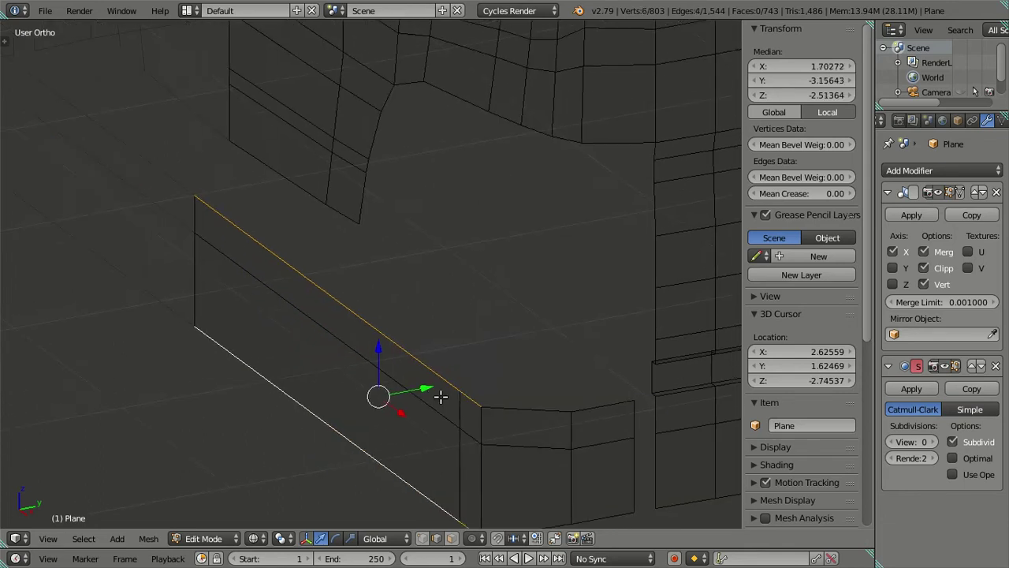
# Move the remaining extruded edges along the Y axis to give the bumper depth.
pyautogui.press('g')
pyautogui.press('y')
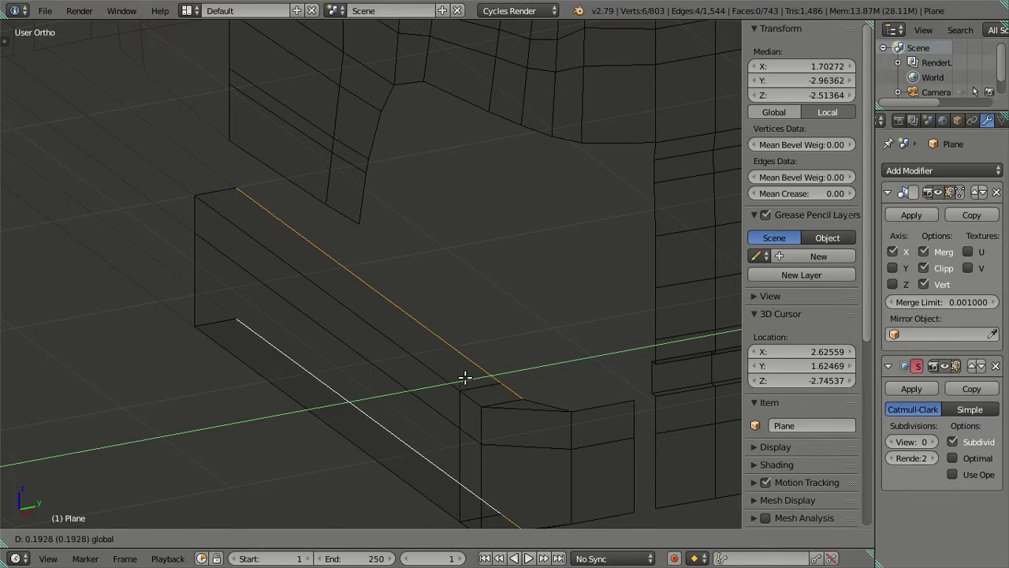
pyautogui.write('.')
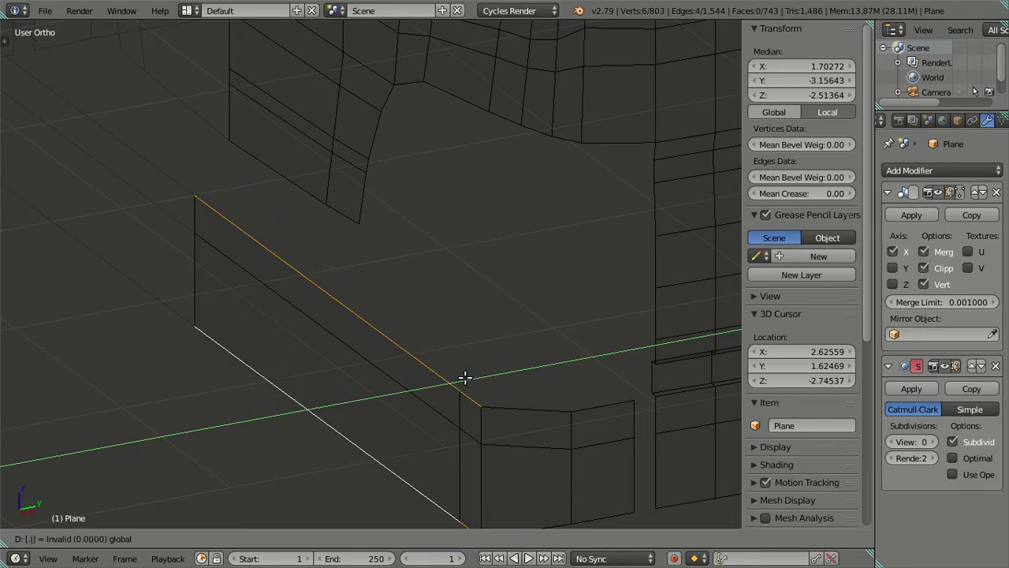
pyautogui.press('Escape')
# Return to solid shading, deselect all and switch to Object Mode to check the bumper.
pyautogui.moveTo(464, 378)
pyautogui.mouseDown(button='middle')
pyautogui.moveTo(458, 392)
pyautogui.moveTo(452, 368)
pyautogui.moveTo(535, 376)
pyautogui.moveTo(615, 412)
pyautogui.moveTo(441, 378)
pyautogui.moveTo(318, 334)
pyautogui.moveTo(387, 346)
pyautogui.moveTo(300, 315)
pyautogui.moveTo(276, 274)
pyautogui.moveTo(428, 349)
pyautogui.moveTo(354, 288)
pyautogui.moveTo(371, 305)
pyautogui.moveTo(484, 331)
pyautogui.moveTo(557, 333)
pyautogui.moveTo(569, 298)
pyautogui.moveTo(577, 339)
pyautogui.moveTo(351, 319)
pyautogui.moveTo(488, 319)
pyautogui.mouseUp(button='middle')
pyautogui.press('z')
pyautogui.press('a')
pyautogui.scroll(3, 535, 376)
pyautogui.scroll(2, 284, 272)
pyautogui.press('Tab')
pyautogui.scroll(2, 387, 332)
pyautogui.scroll(-4, 387, 332)
# In Edit Mode, select the bumper-end edge loop without its bottom and corner vertices.
pyautogui.scroll(3, 486, 319)
pyautogui.press('Tab')
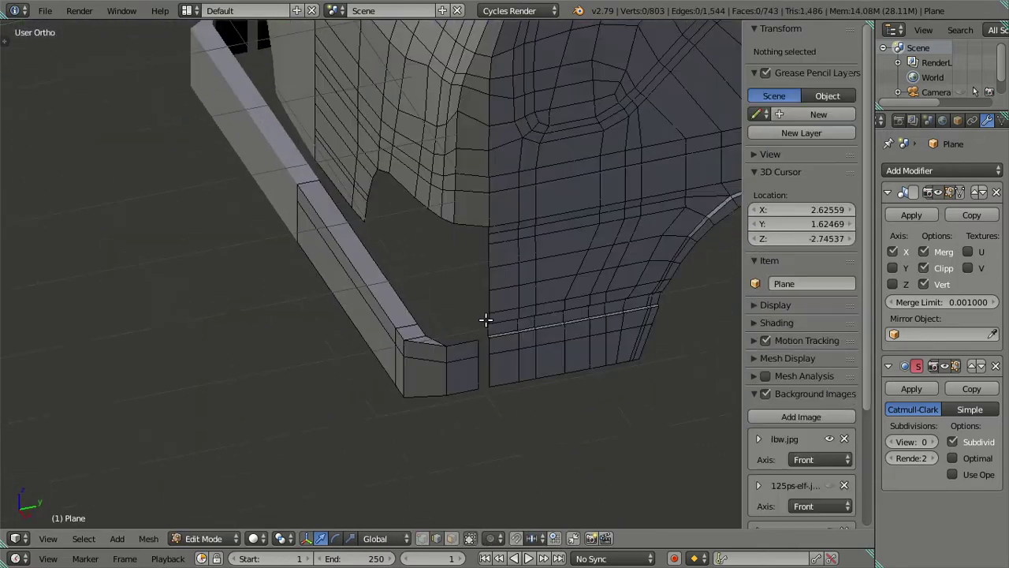
pyautogui.scroll(1, 486, 319)
pyautogui.scroll(2, 405, 311)
pyautogui.keyDown('alt'); pyautogui.rightClick(334, 301); pyautogui.keyUp('alt')
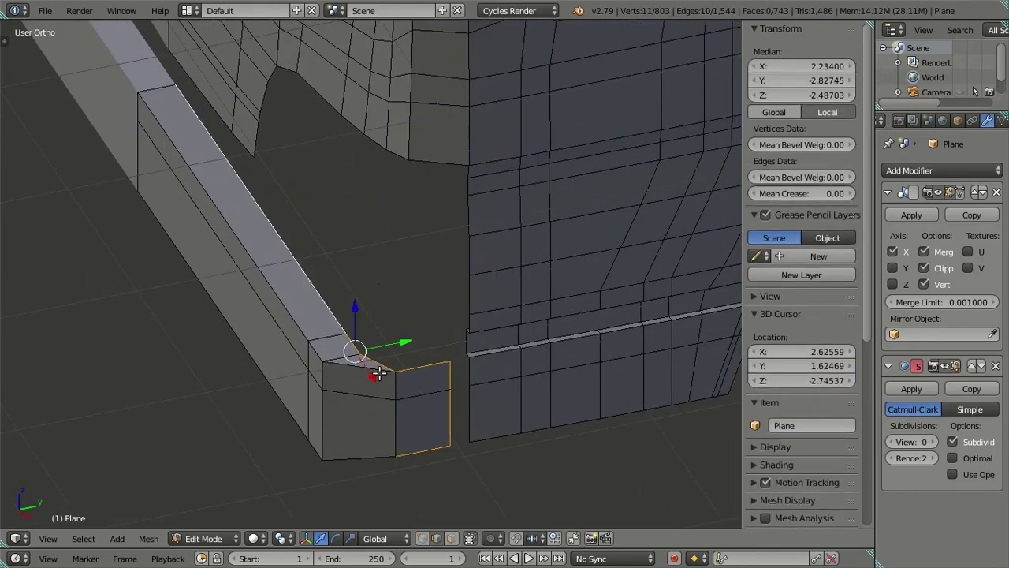
pyautogui.press('z')
pyautogui.press('z')
pyautogui.moveTo(371, 364)
pyautogui.mouseDown(button='middle')
pyautogui.moveTo(355, 367)
pyautogui.moveTo(383, 365)
pyautogui.moveTo(368, 388)
pyautogui.mouseUp(button='middle')
pyautogui.press('z')
pyautogui.moveTo(358, 450); pyautogui.dragTo(305, 432, button='middle')
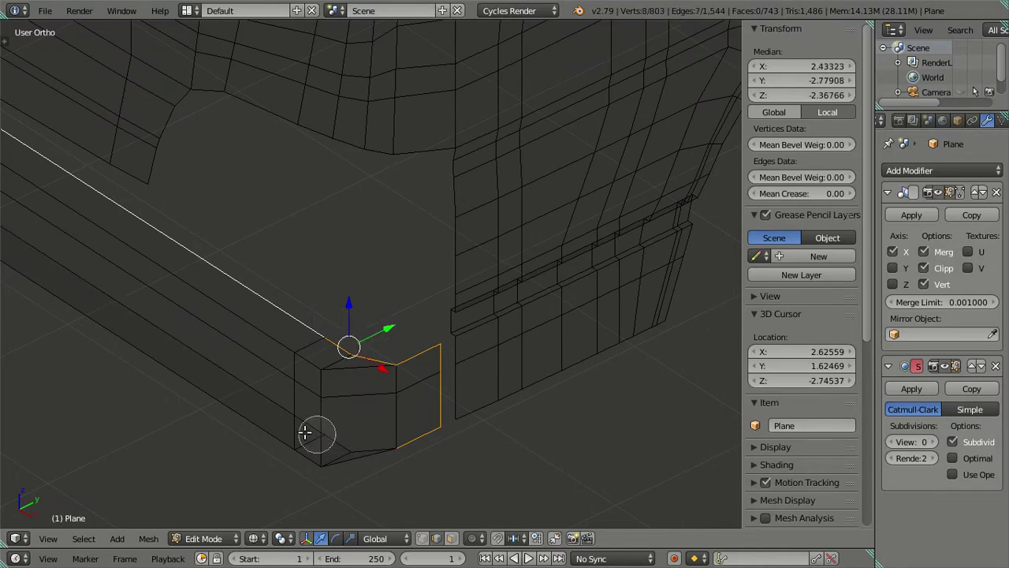
pyautogui.moveTo(343, 347); pyautogui.dragTo(306, 326, button='middle')
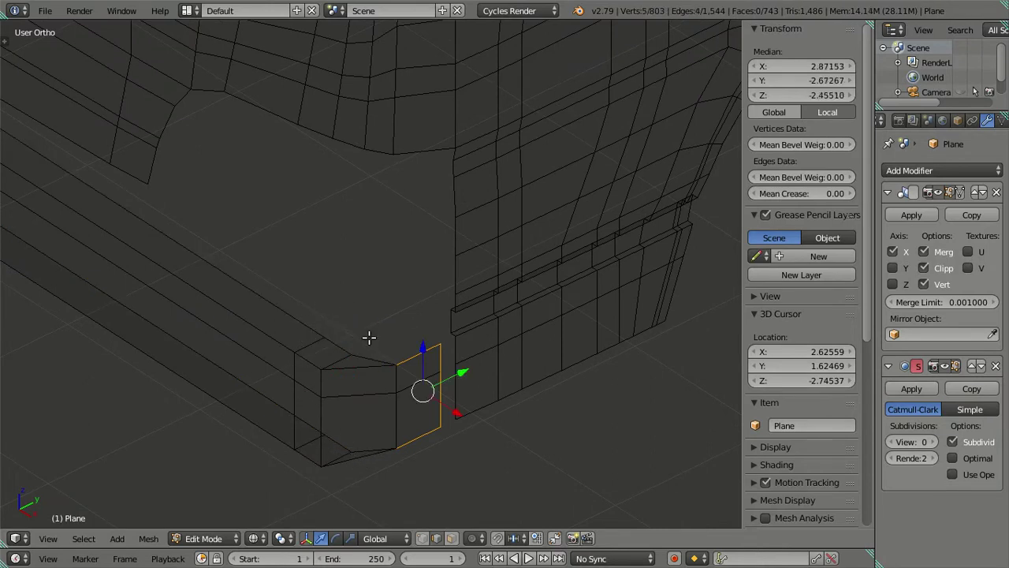
# Slide the bumper-end edge loop slightly along the X axis.
pyautogui.moveTo(461, 410); pyautogui.dragTo(434, 400)
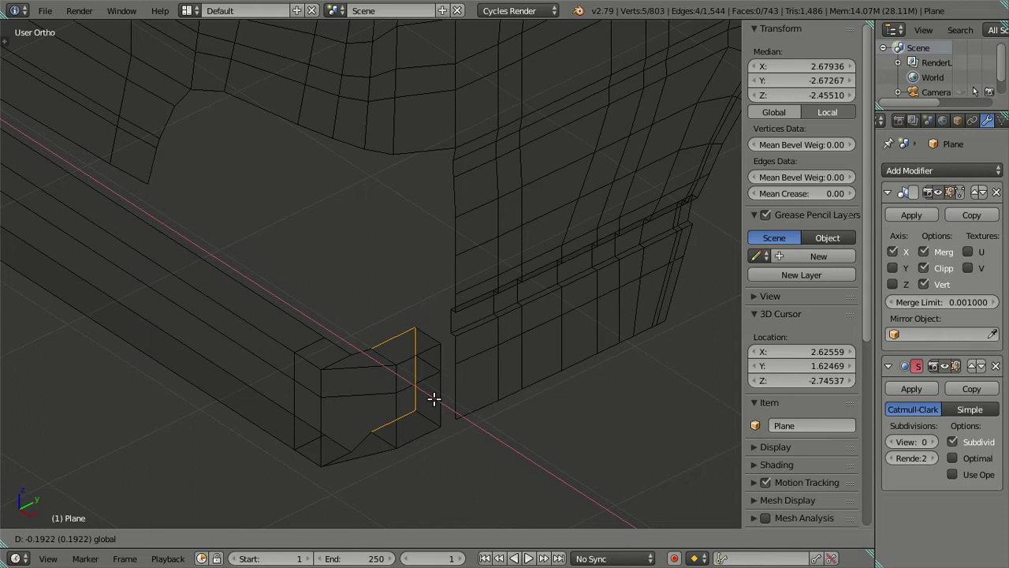
pyautogui.write('.2')
pyautogui.press('Escape')
pyautogui.write('gx')
pyautogui.write('-.')
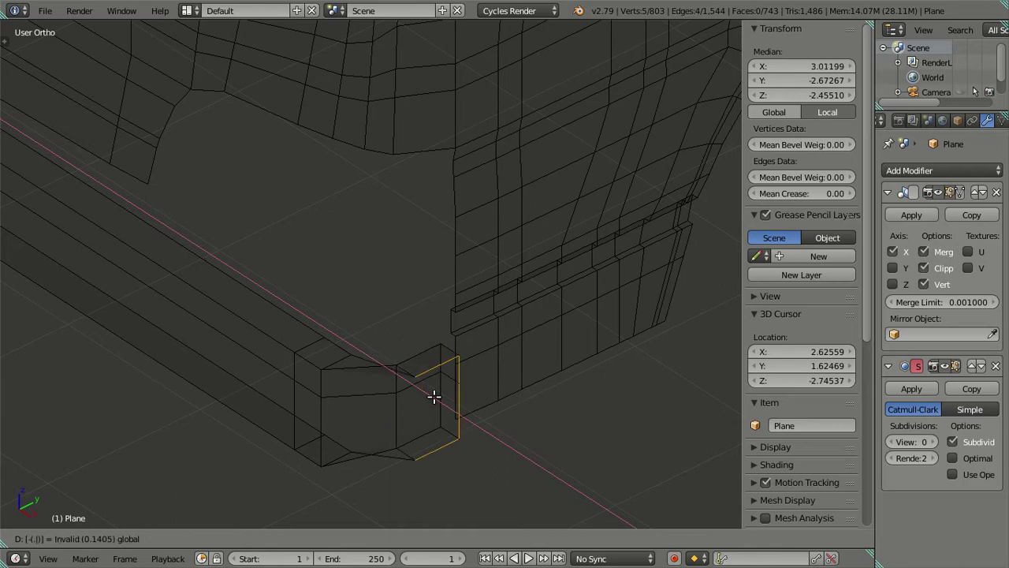
pyautogui.press('Escape')
# Move the two corner vertices along the X axis.
pyautogui.press('a')
pyautogui.moveTo(406, 379)
pyautogui.mouseDown(button='middle')
pyautogui.moveTo(397, 412)
pyautogui.moveTo(415, 427)
pyautogui.mouseUp(button='middle')
pyautogui.press('z')
pyautogui.scroll(2, 397, 397)
pyautogui.press('z')
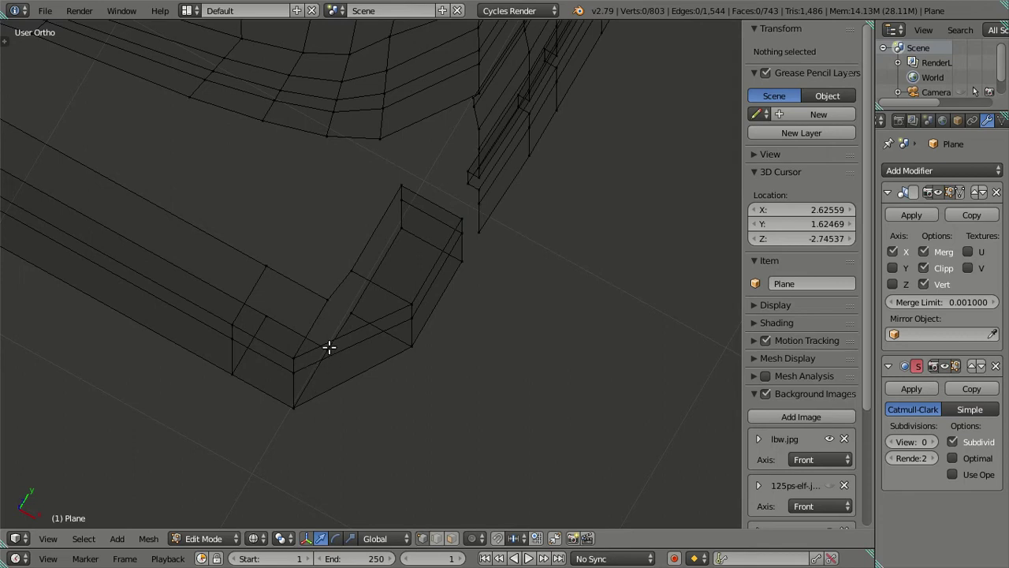
pyautogui.rightClick(324, 323)
pyautogui.moveTo(323, 323)
pyautogui.mouseDown(button='middle')
pyautogui.moveTo(410, 365)
pyautogui.moveTo(424, 355)
pyautogui.mouseUp(button='middle')
pyautogui.press('g')
pyautogui.press('x')
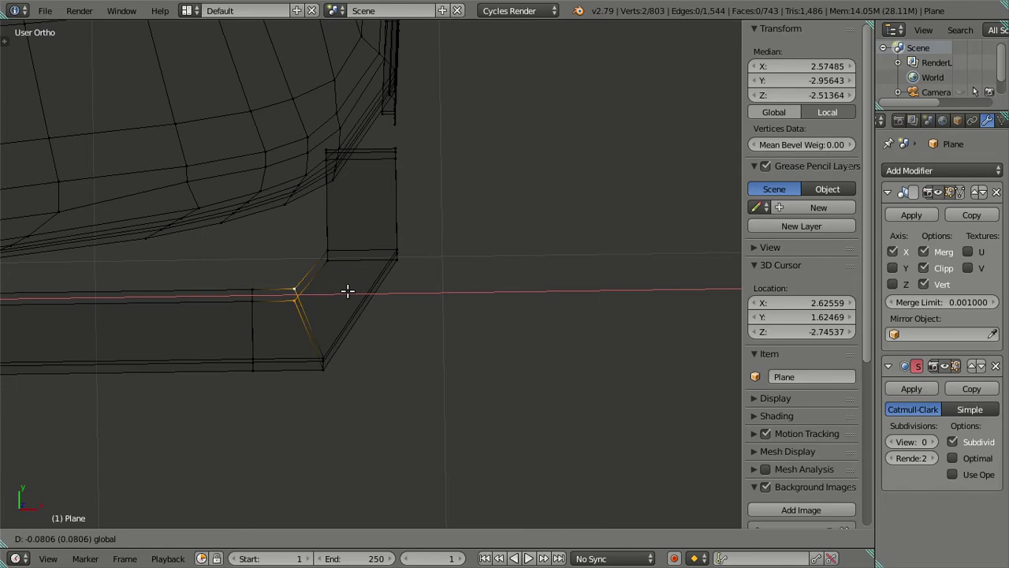
pyautogui.click(348, 291)
# Select the inner corner edge of the bend and nudge it slightly.
pyautogui.press('a')
pyautogui.press('z')
pyautogui.moveTo(405, 315)
pyautogui.mouseDown(button='middle')
pyautogui.moveTo(196, 266)
pyautogui.moveTo(282, 331)
pyautogui.moveTo(455, 294)
pyautogui.moveTo(395, 247)
pyautogui.moveTo(333, 241)
pyautogui.moveTo(293, 259)
pyautogui.moveTo(299, 291)
pyautogui.moveTo(277, 277)
pyautogui.moveTo(350, 158)
pyautogui.moveTo(382, 243)
pyautogui.mouseUp(button='middle')
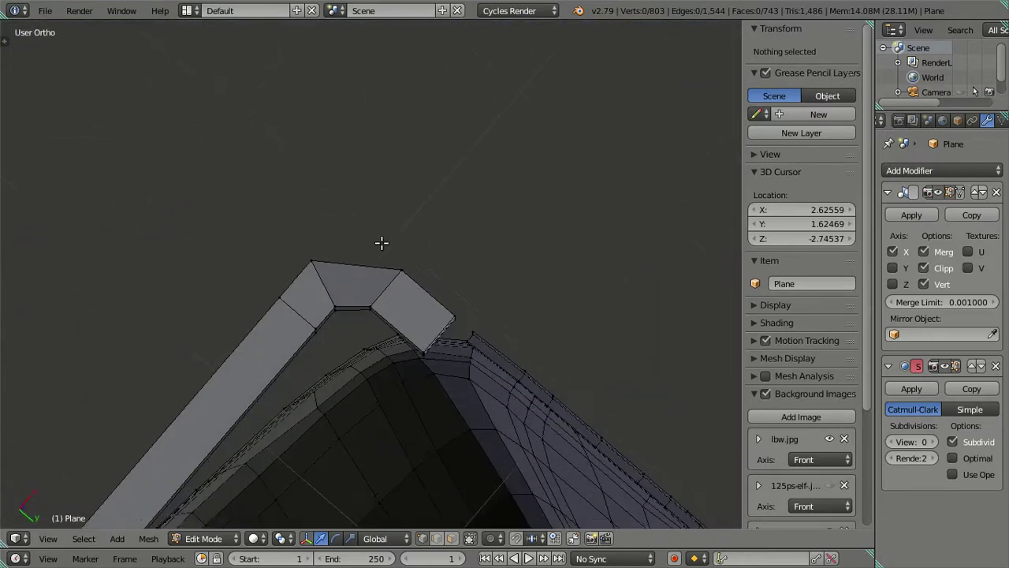
pyautogui.scroll(2, 381, 243)
pyautogui.scroll(2, 381, 243)
pyautogui.rightClick(355, 281)
pyautogui.press('g')
pyautogui.click(342, 279)
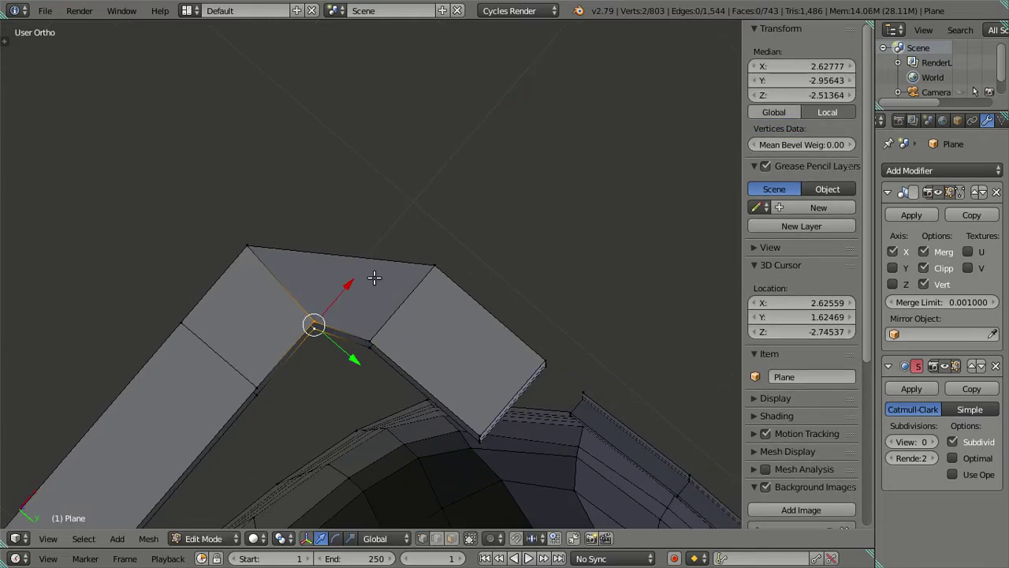
# From the bottom view, shift the inner corner edge along X, then deselect all.
pyautogui.press('ctrl+KP_7')
pyautogui.moveTo(354, 271); pyautogui.dragTo(351, 274)
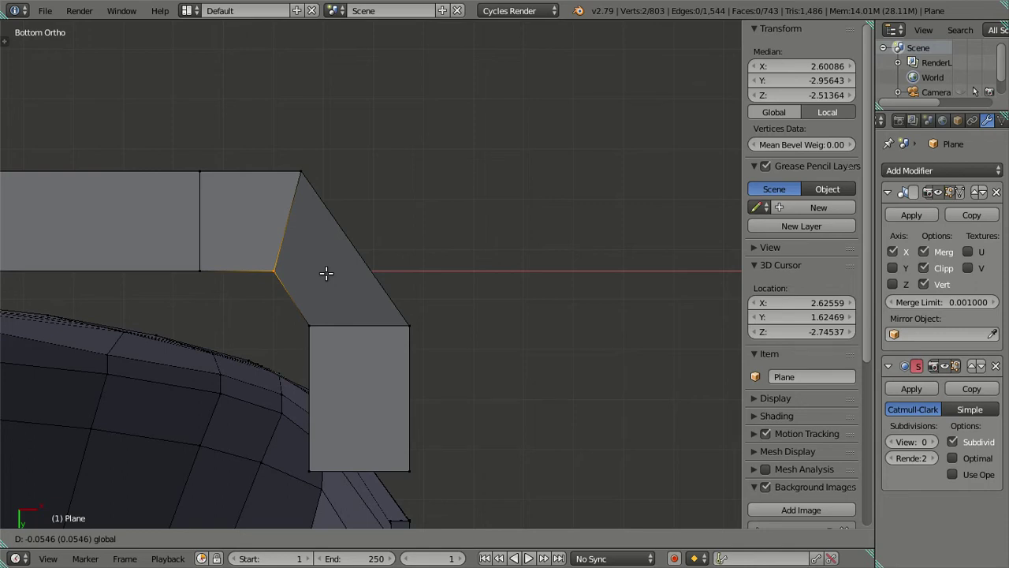
pyautogui.click(326, 273)
pyautogui.press('a')
pyautogui.scroll(-2, 354, 277)
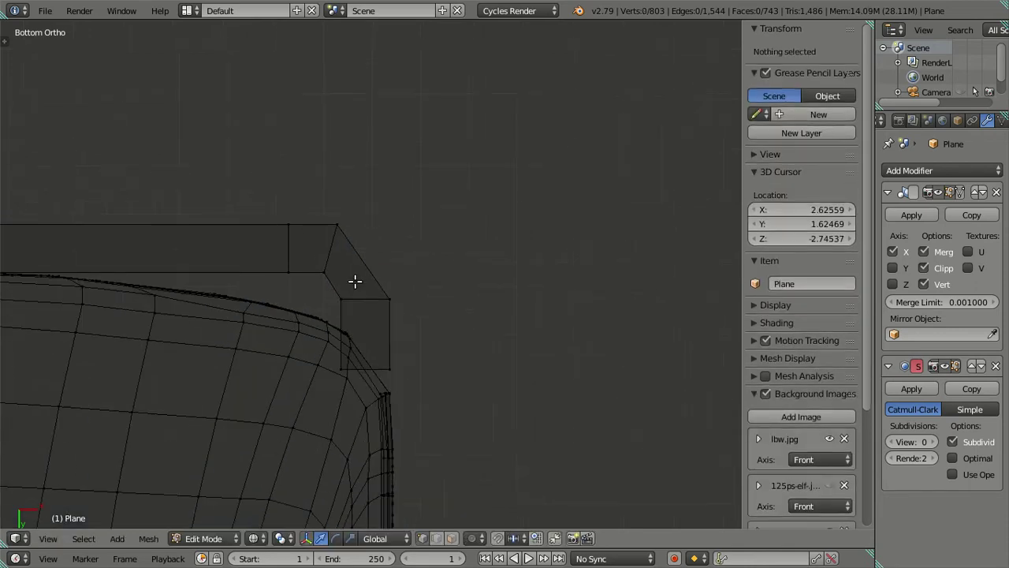
pyautogui.scroll(1, 383, 279)
pyautogui.moveTo(405, 275)
pyautogui.mouseDown(button='middle')
pyautogui.moveTo(293, 457)
pyautogui.moveTo(243, 440)
pyautogui.moveTo(365, 476)
pyautogui.moveTo(254, 438)
pyautogui.moveTo(244, 453)
pyautogui.mouseUp(button='middle')
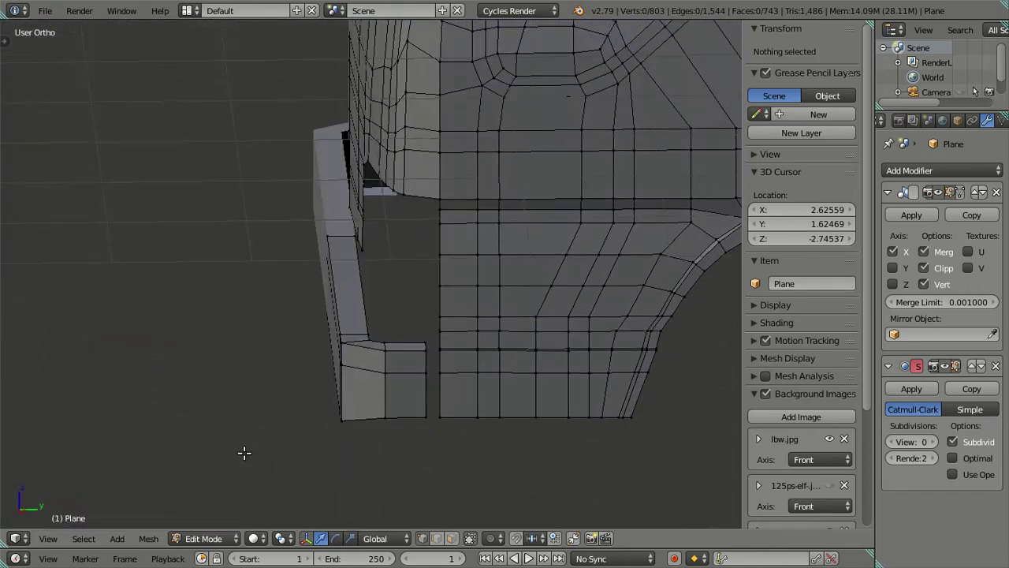
# Set the subdivision viewport level to 2 and check the smoothed corner from the right.
pyautogui.click(930, 442)
pyautogui.write('2')
pyautogui.press('Return')
pyautogui.moveTo(473, 354); pyautogui.dragTo(576, 357, button='middle')
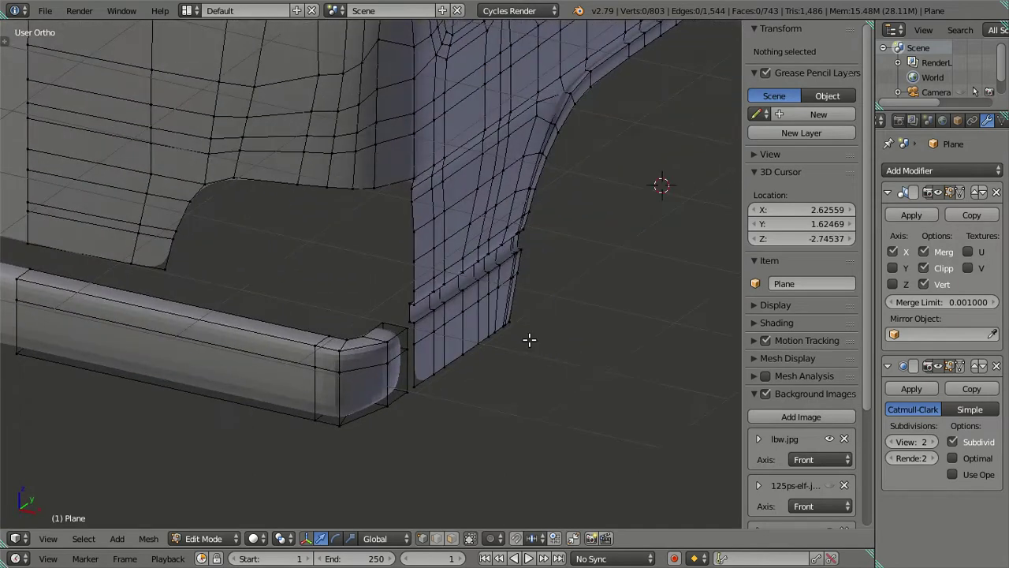
pyautogui.press('KP_3')
pyautogui.scroll(1, 442, 355)
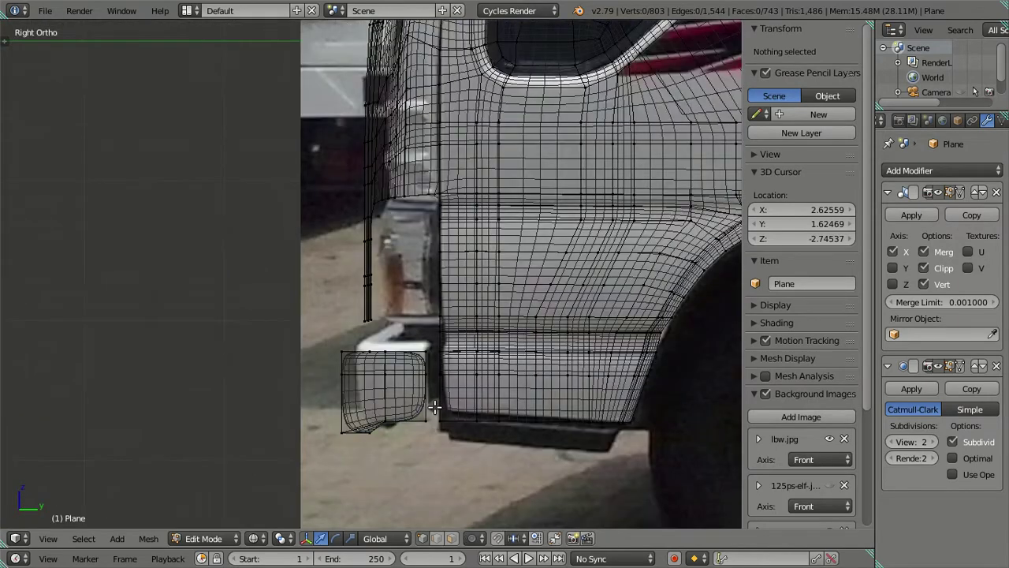
pyautogui.scroll(1, 426, 411)
pyautogui.press('z')
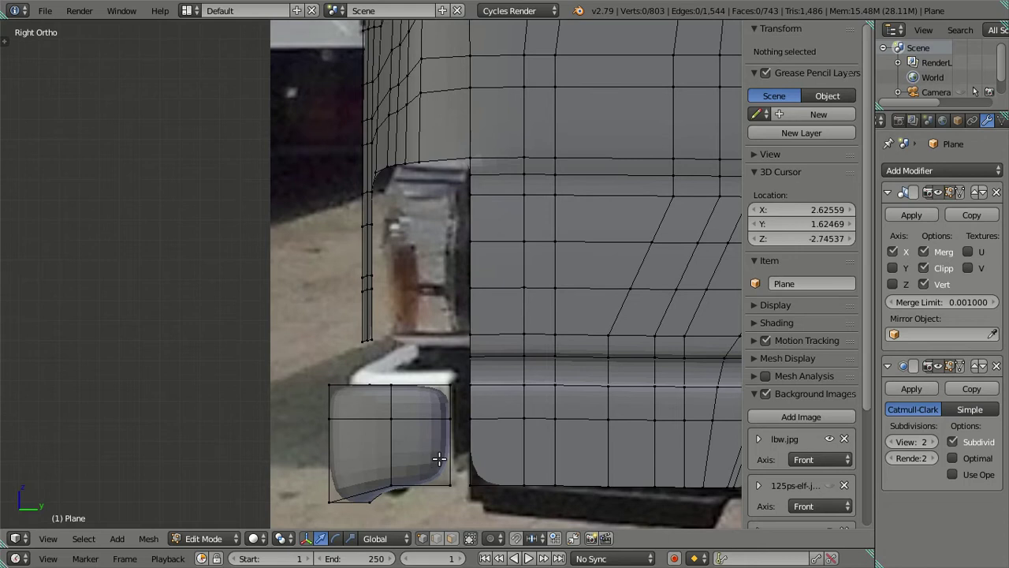
# Add a centred loop cut on the bumper end and compare it to the front photo.
pyautogui.hotkey('ctrl', 'r')
pyautogui.click(441, 455)
pyautogui.rightClick(441, 455)
pyautogui.press('a')
pyautogui.press('KP_1')
pyautogui.keyDown('shift'); pyautogui.moveTo(365, 412); pyautogui.dragTo(510, 367, button='middle'); pyautogui.keyUp('shift')
pyautogui.press('z')
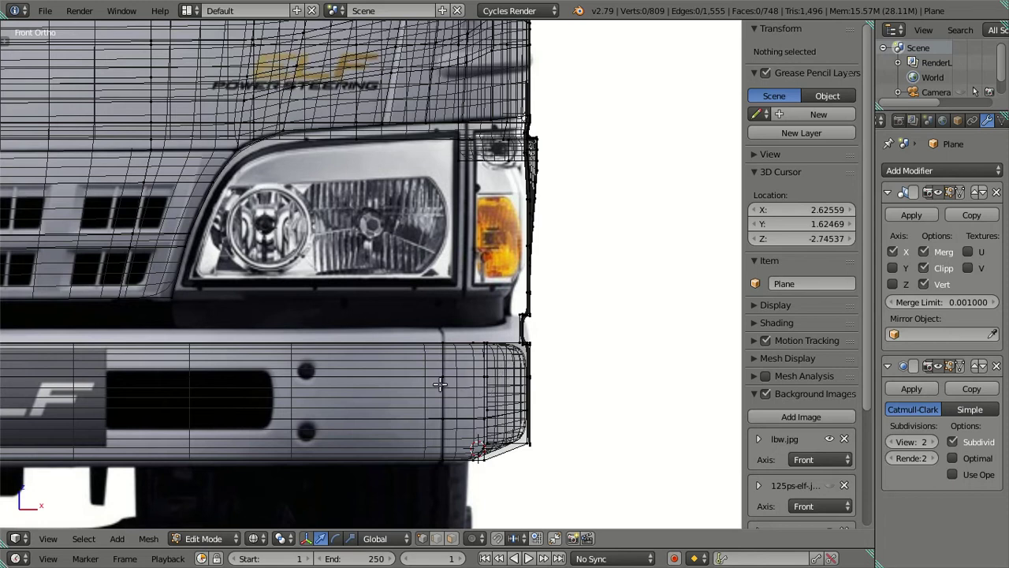
pyautogui.scroll(2, 441, 386)
pyautogui.press('z')
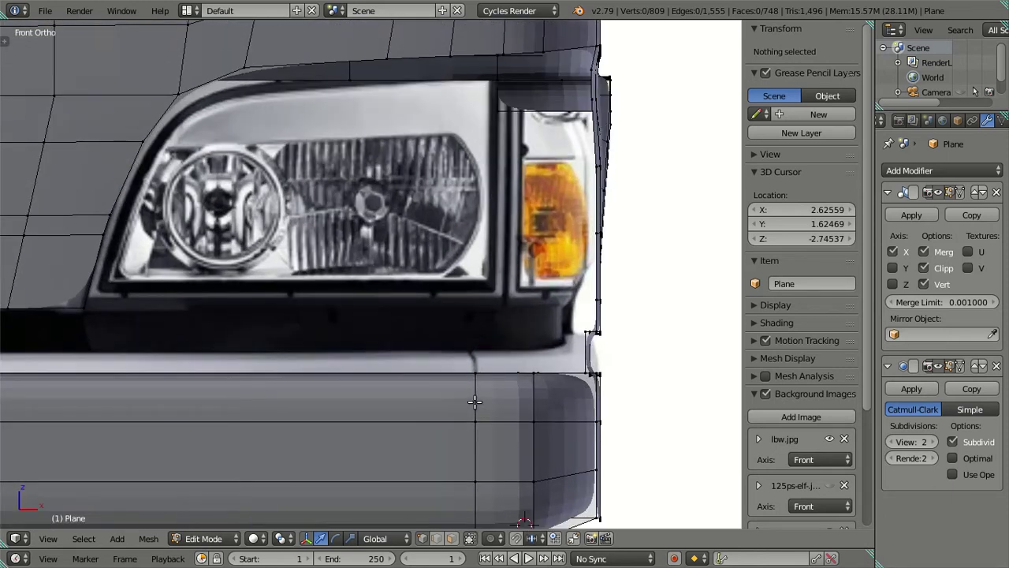
# Add two horizontal loop cuts on the bumper end, one near the bottom.
pyautogui.hotkey('ctrl', 'r')
pyautogui.click(473, 400)
pyautogui.rightClick(478, 473)
pyautogui.hotkey('ctrl', 'r')
pyautogui.click(479, 501)
pyautogui.rightClick(479, 502)
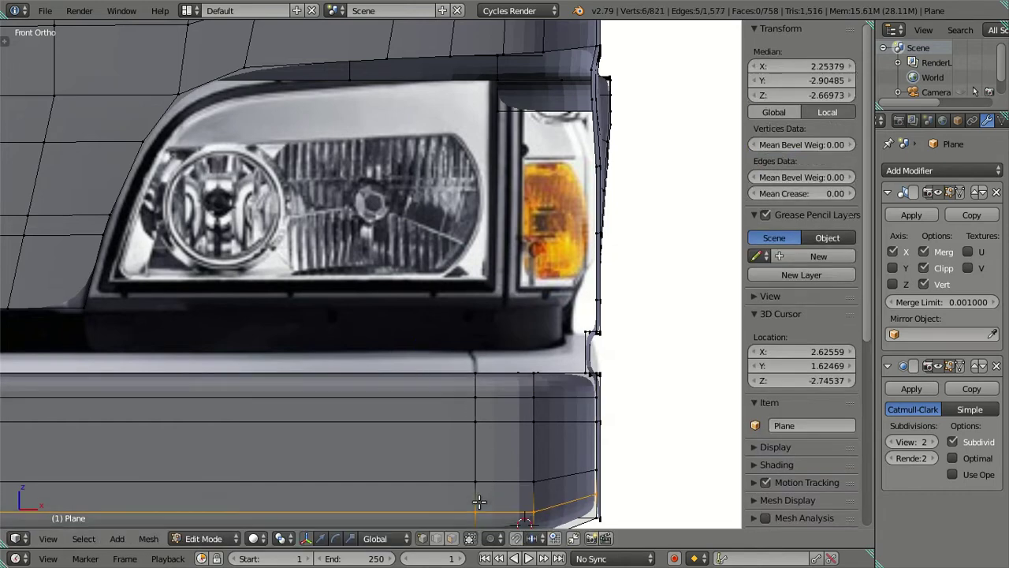
pyautogui.press('a')
pyautogui.scroll(-2, 471, 414)
pyautogui.moveTo(494, 409)
pyautogui.mouseDown(button='middle')
pyautogui.moveTo(394, 462)
pyautogui.moveTo(337, 341)
pyautogui.moveTo(450, 428)
pyautogui.moveTo(282, 359)
pyautogui.mouseUp(button='middle')
# Preview the smoothed bumper in Object Mode, then drop the subdivision viewport level to 0.
pyautogui.press('Tab')
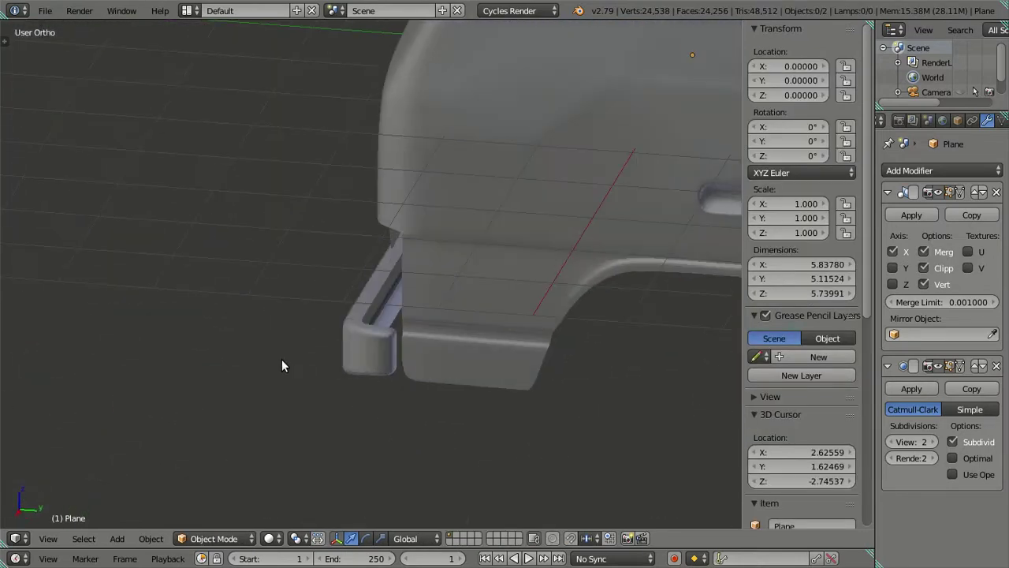
pyautogui.press('KP_3')
pyautogui.moveTo(388, 344)
pyautogui.mouseDown(button='middle')
pyautogui.moveTo(411, 419)
pyautogui.moveTo(513, 459)
pyautogui.moveTo(489, 439)
pyautogui.moveTo(464, 471)
pyautogui.mouseUp(button='middle')
pyautogui.moveTo(915, 442); pyautogui.dragTo(891, 442)
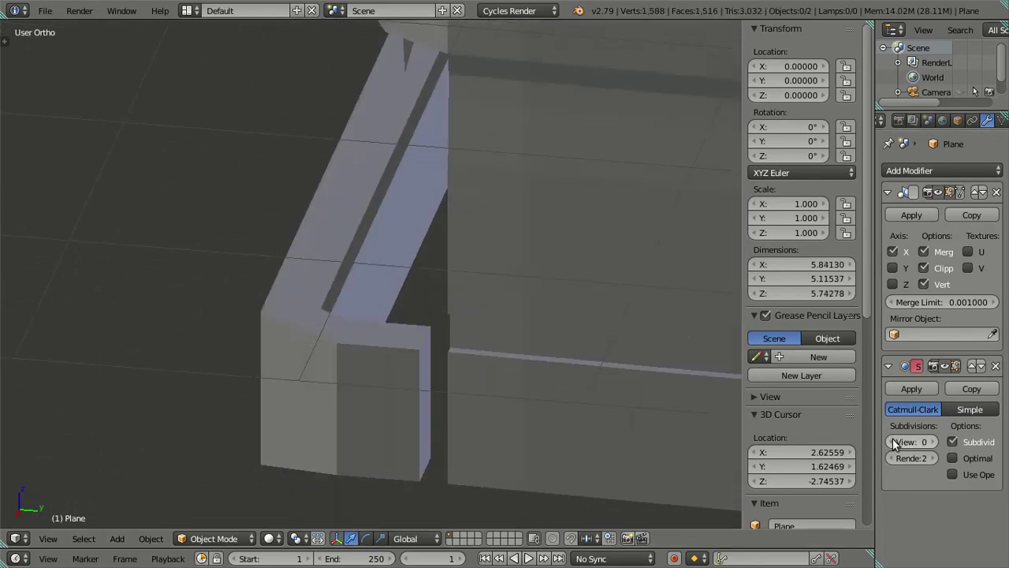
pyautogui.press('Tab')
pyautogui.moveTo(464, 429); pyautogui.dragTo(424, 431, button='middle')
# Delete the vertical face loop at the bumper's inner end.
pyautogui.click(451, 538)
pyautogui.moveTo(410, 473)
pyautogui.mouseDown(button='middle')
pyautogui.moveTo(400, 475)
pyautogui.moveTo(396, 377)
pyautogui.mouseUp(button='middle')
pyautogui.keyDown('alt'); pyautogui.rightClick(396, 376); pyautogui.keyUp('alt')
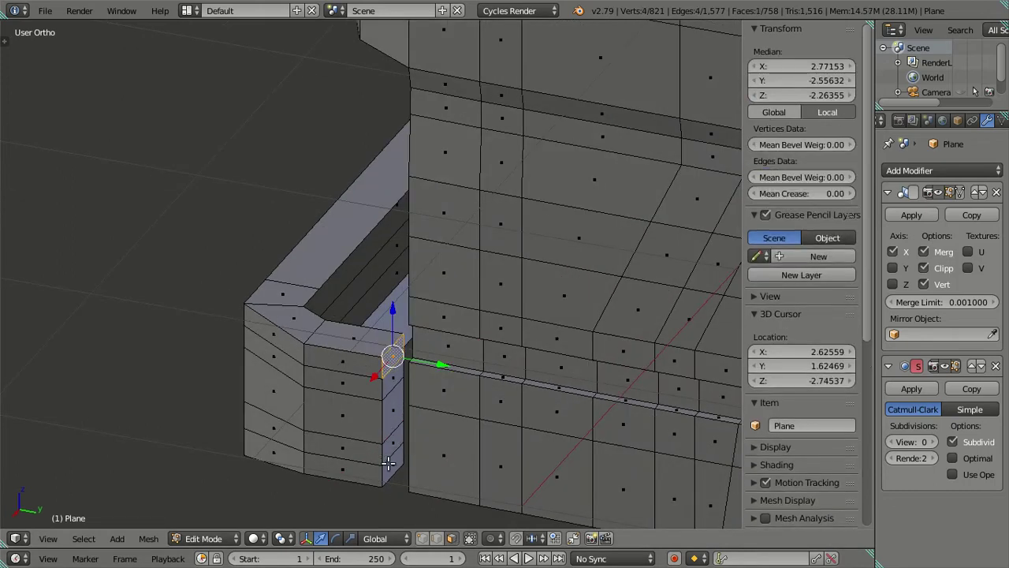
pyautogui.press('x')
pyautogui.click(496, 338)
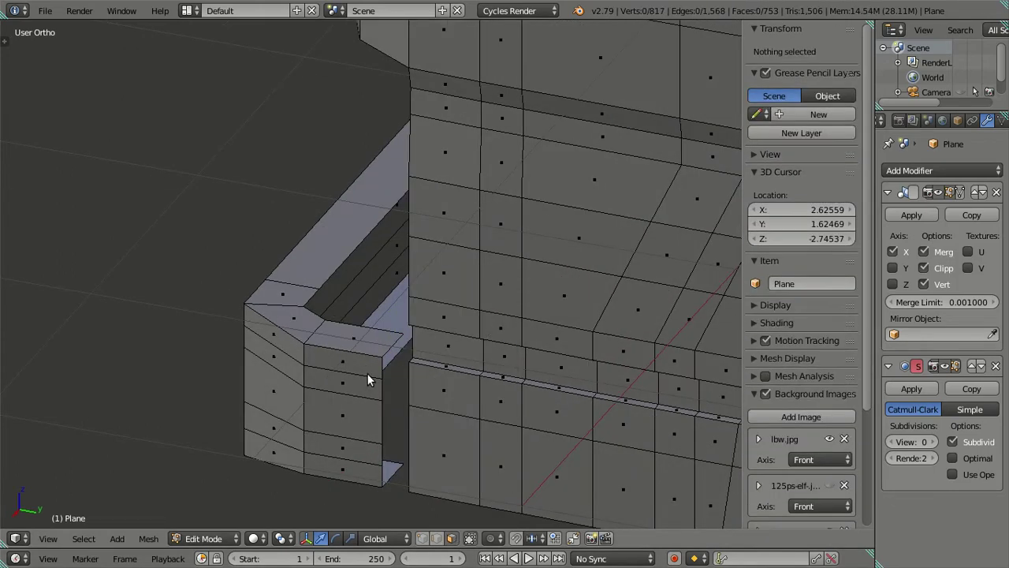
# Raise the subdivision viewport level back to 2 and inspect the rounded bumper end.
pyautogui.press('Tab')
pyautogui.click(934, 442)
pyautogui.click(935, 441)
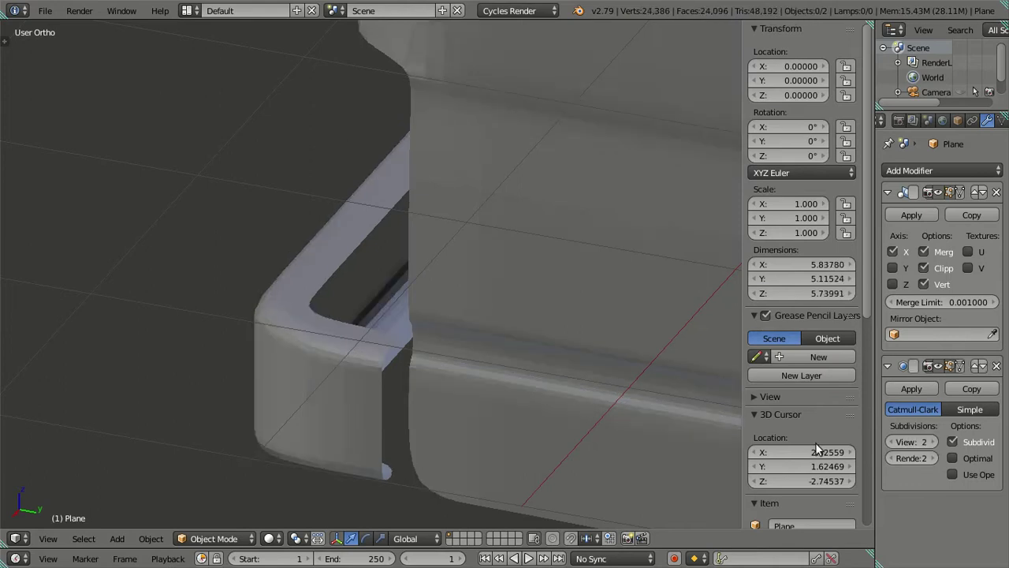
pyautogui.moveTo(401, 346)
pyautogui.mouseDown(button='middle')
pyautogui.moveTo(539, 420)
pyautogui.moveTo(576, 387)
pyautogui.mouseUp(button='middle')
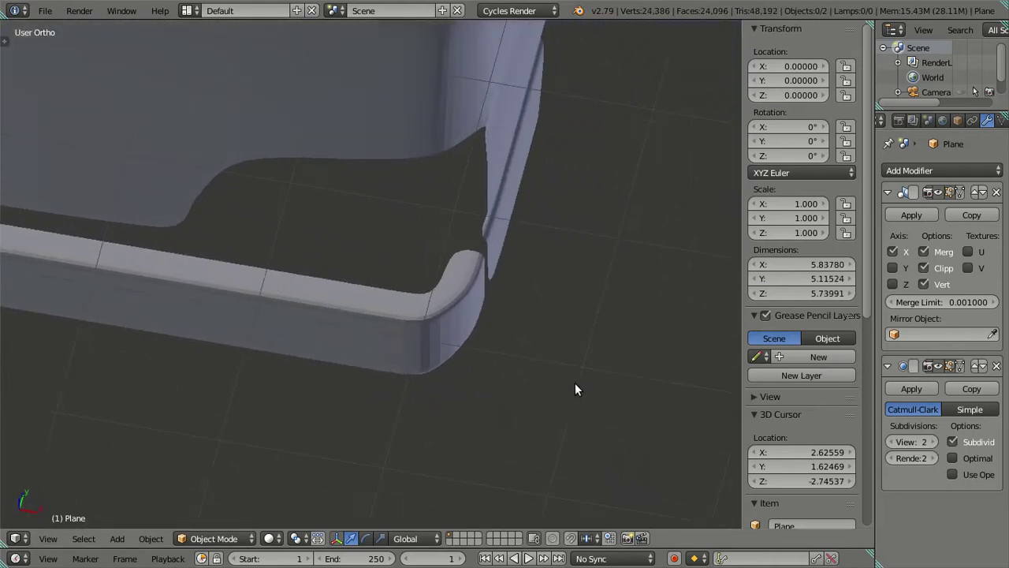
pyautogui.press('Tab')
pyautogui.moveTo(473, 365)
pyautogui.mouseDown(button='middle')
pyautogui.moveTo(493, 334)
pyautogui.moveTo(464, 393)
pyautogui.moveTo(379, 369)
pyautogui.moveTo(391, 337)
pyautogui.moveTo(459, 305)
pyautogui.moveTo(407, 344)
pyautogui.mouseUp(button='middle')
pyautogui.press('Tab')
pyautogui.press('Tab')
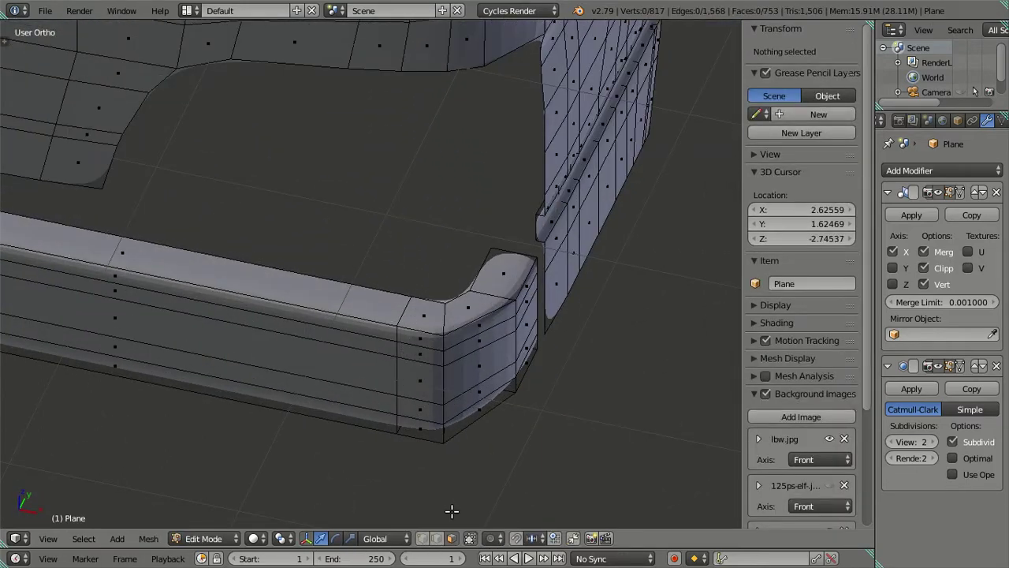
# Cut a new vertical edge loop near the bumper corner, trying an X-axis move then cancelling it.
pyautogui.keyDown('alt'); pyautogui.rightClick(398, 384); pyautogui.keyUp('alt')
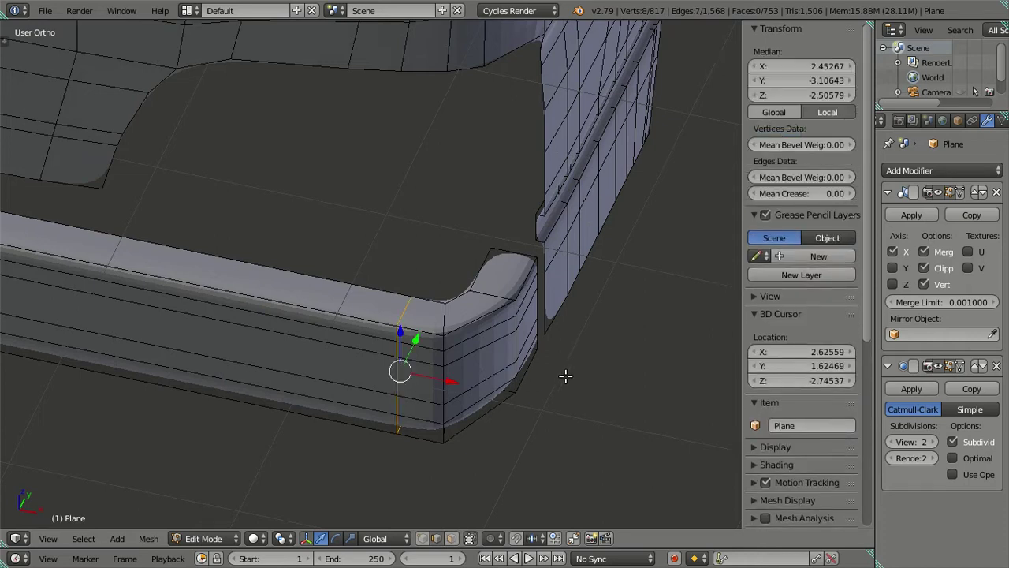
pyautogui.moveTo(564, 365); pyautogui.dragTo(437, 319, button='middle')
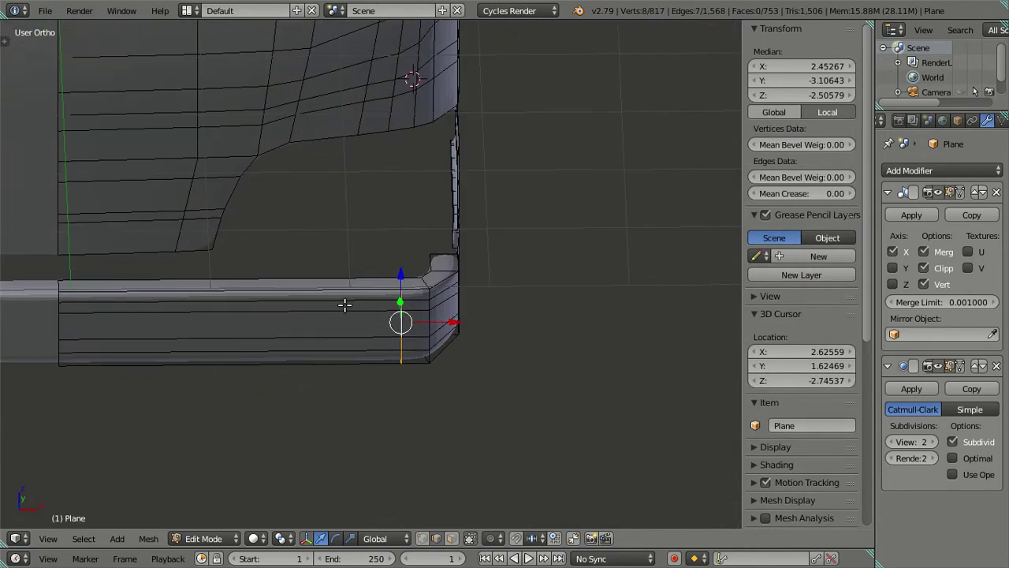
pyautogui.press('a')
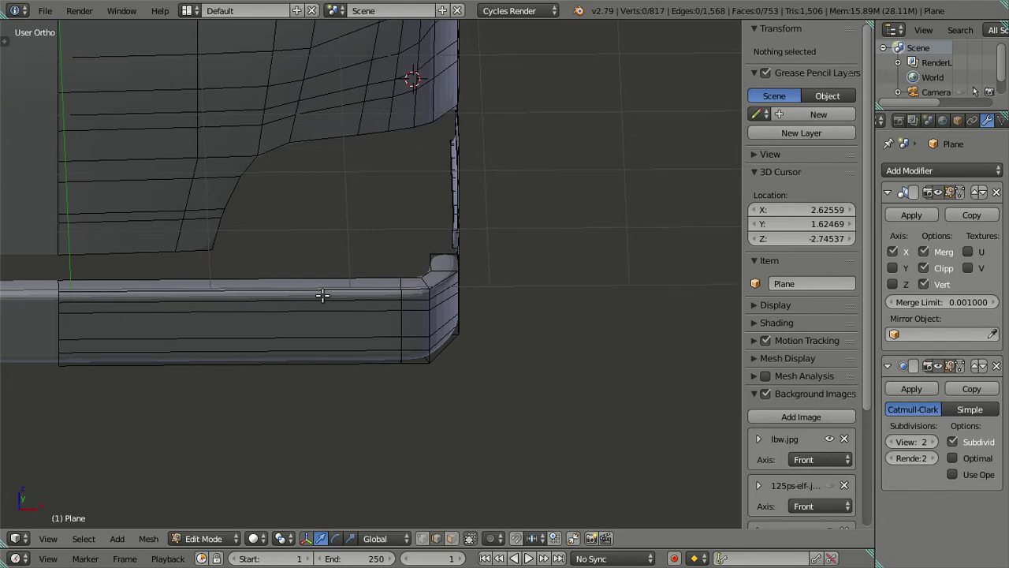
pyautogui.hotkey('ctrl', 'r')
pyautogui.click(323, 293)
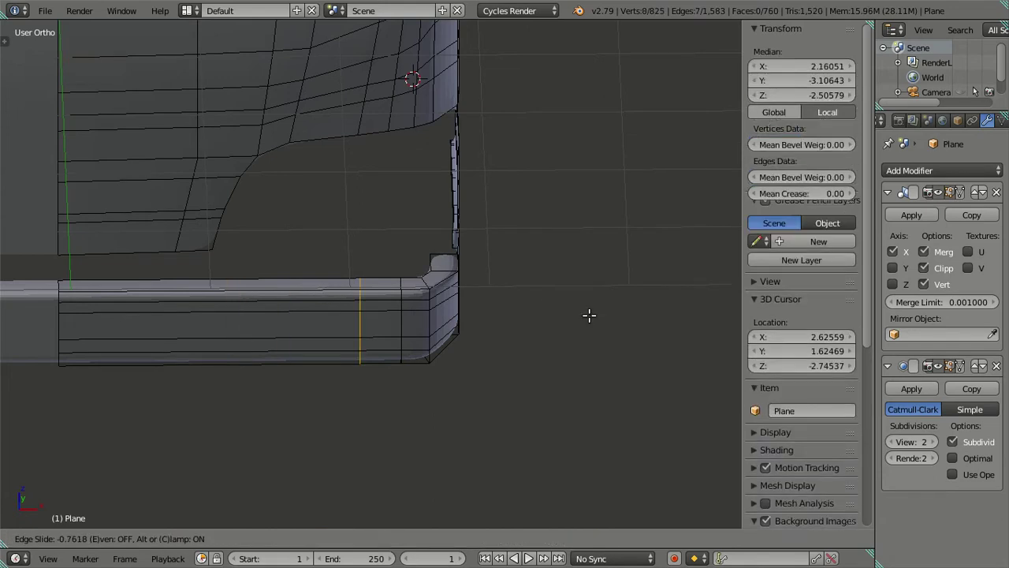
pyautogui.click(630, 318)
pyautogui.press('g')
pyautogui.press('x')
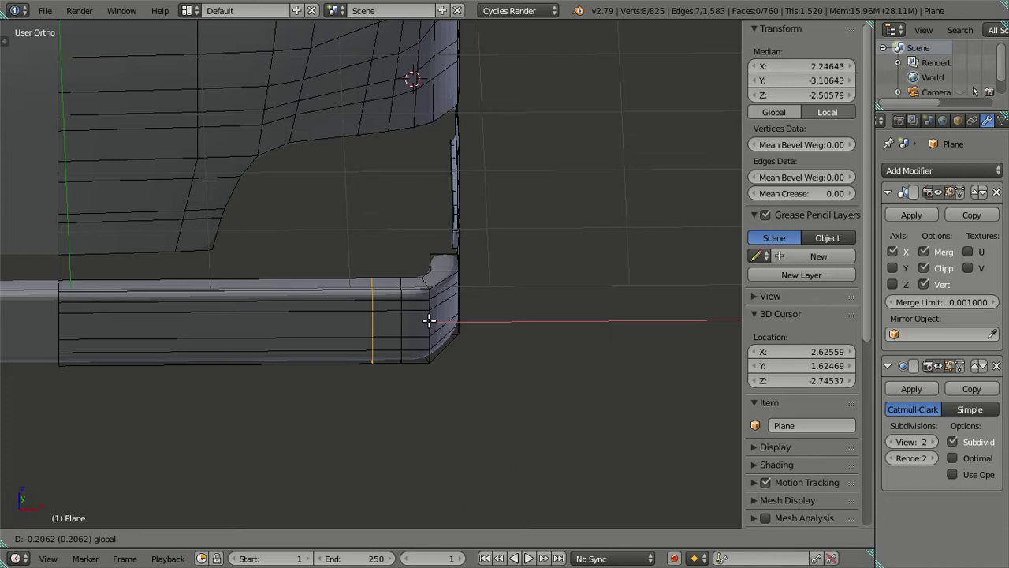
pyautogui.press('-')
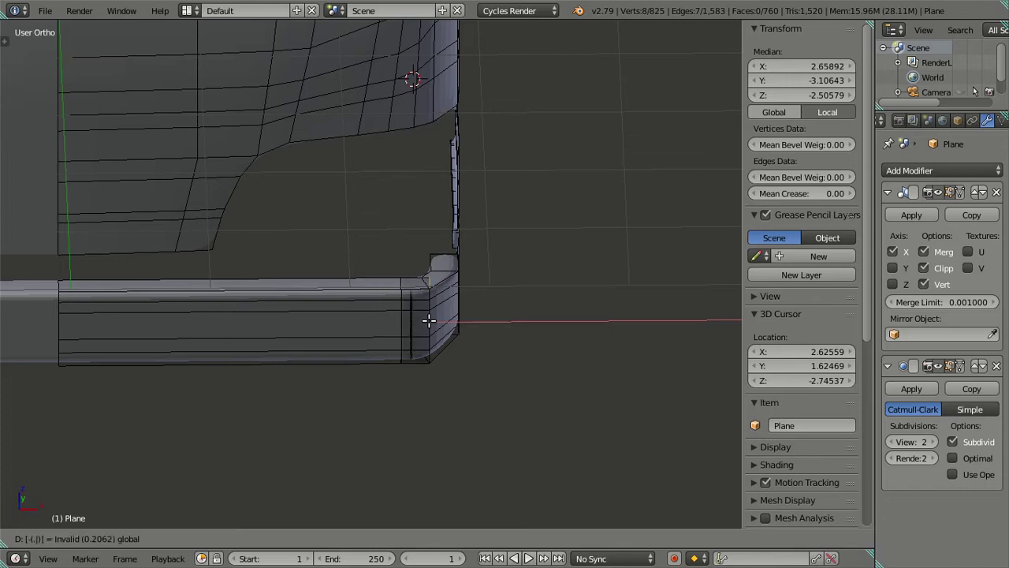
pyautogui.press('Escape')
pyautogui.scroll(2, 428, 320)
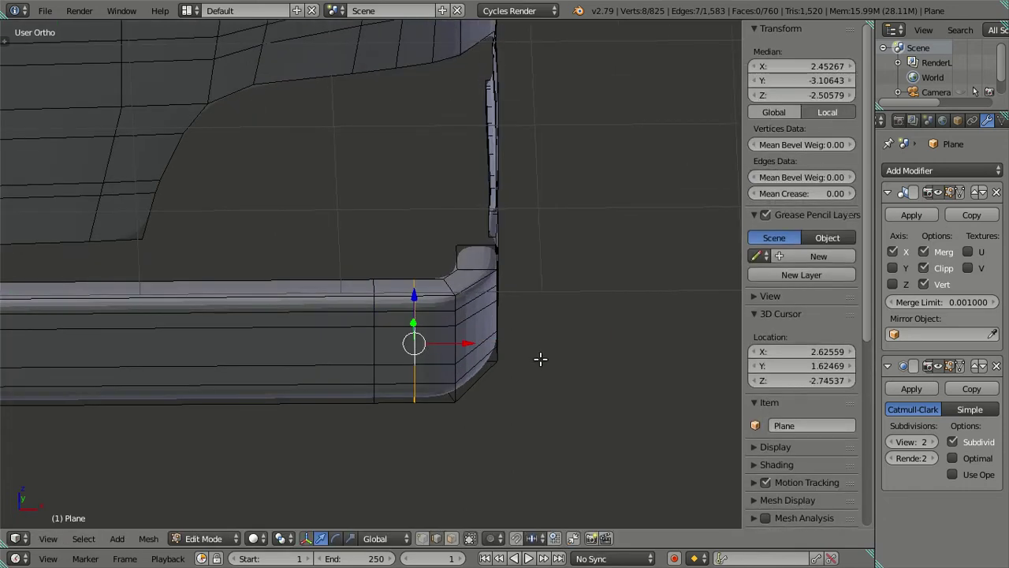
pyautogui.hotkey('ctrl', 'space')
# Preview the smoothed corner in Object Mode from above and near-front angles.
pyautogui.press('Tab')
pyautogui.moveTo(543, 370)
pyautogui.mouseDown(button='middle')
pyautogui.moveTo(480, 421)
pyautogui.moveTo(372, 300)
pyautogui.moveTo(471, 275)
pyautogui.moveTo(468, 216)
pyautogui.moveTo(402, 207)
pyautogui.moveTo(383, 124)
pyautogui.moveTo(381, 38)
pyautogui.moveTo(379, 64)
pyautogui.mouseUp(button='middle')
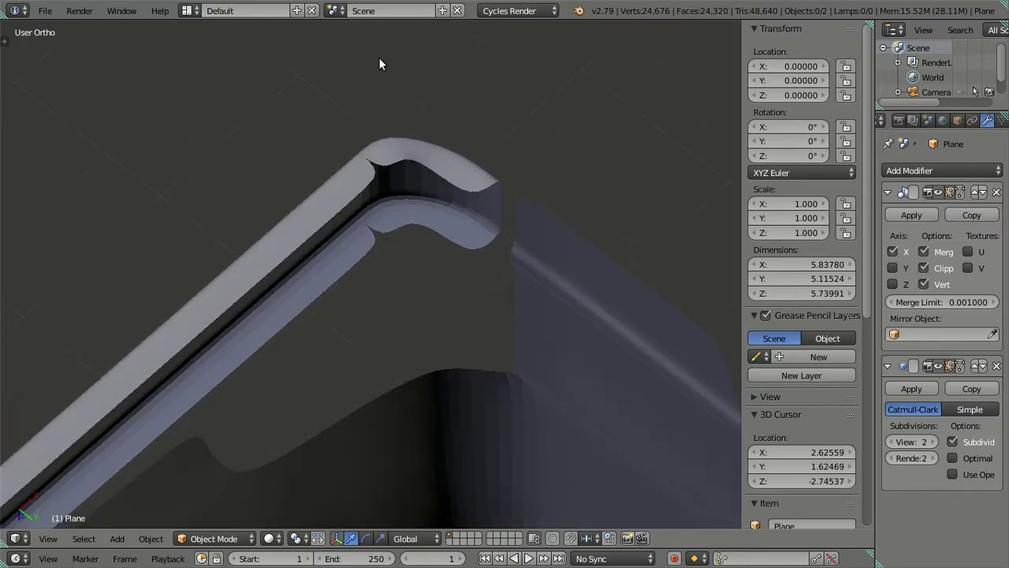
pyautogui.moveTo(433, 130)
pyautogui.mouseDown(button='middle')
pyautogui.moveTo(514, 371)
pyautogui.moveTo(334, 360)
pyautogui.mouseUp(button='middle')
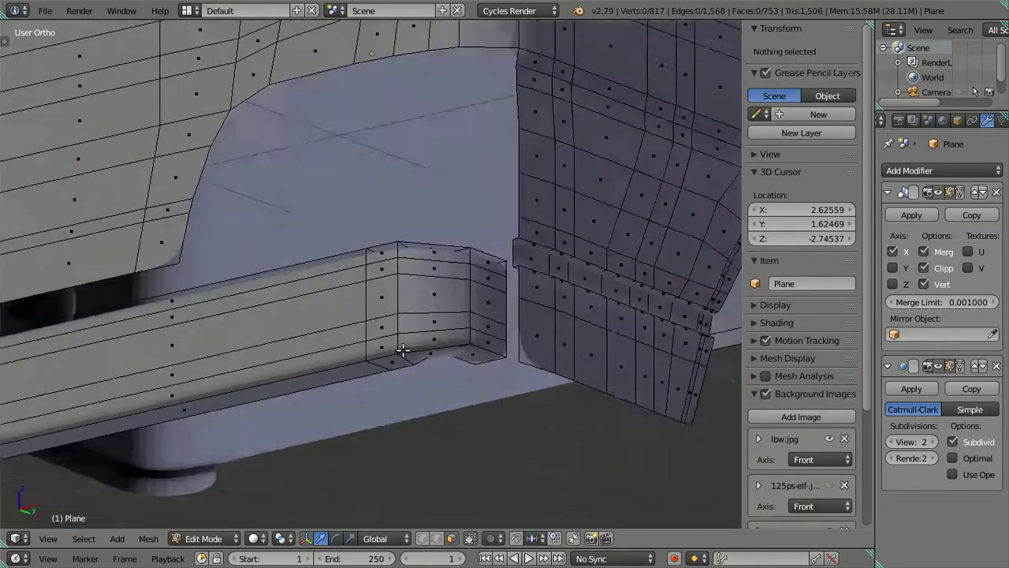
pyautogui.scroll(3, 323, 367)
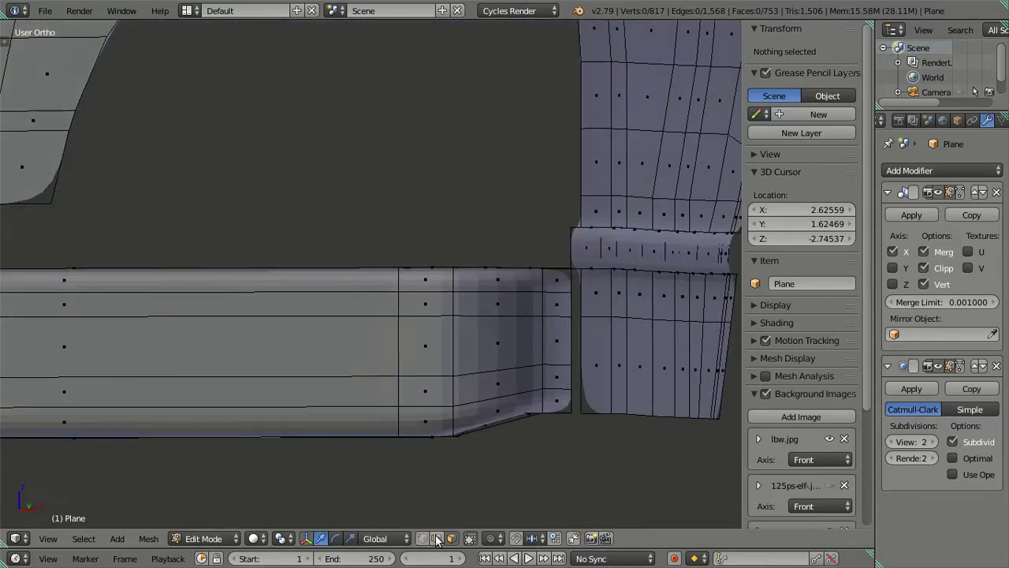
pyautogui.moveTo(471, 405)
pyautogui.mouseDown(button='middle')
pyautogui.moveTo(349, 405)
pyautogui.moveTo(361, 406)
pyautogui.mouseUp(button='middle')
# Cut two new edge loops across the bumper end in Edit Mode.
pyautogui.keyDown('alt'); pyautogui.rightClick(411, 377); pyautogui.keyUp('alt')
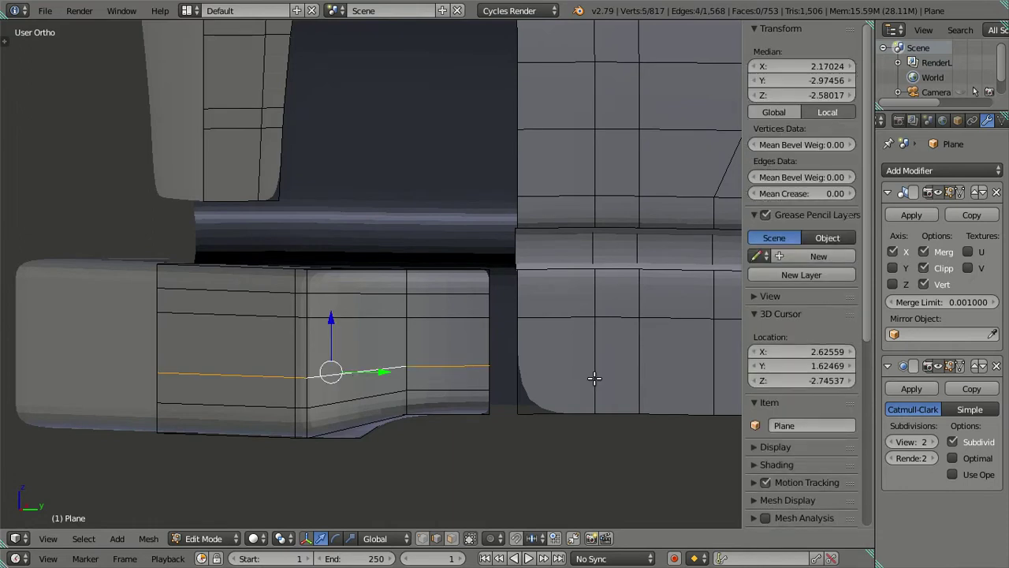
pyautogui.scroll(-3, 513, 377)
pyautogui.press('a')
pyautogui.scroll(-2, 669, 307)
pyautogui.scroll(3, 412, 295)
pyautogui.scroll(1, 489, 320)
pyautogui.scroll(1, 490, 319)
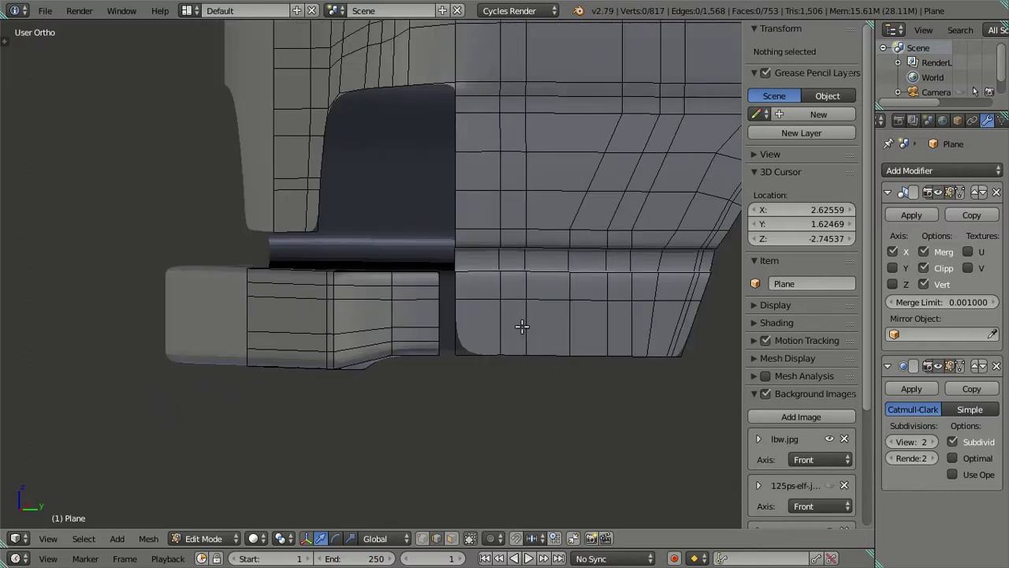
pyautogui.hotkey('ctrl', 'r')
pyautogui.click(521, 326)
pyautogui.press('a')
pyautogui.scroll(-2, 504, 331)
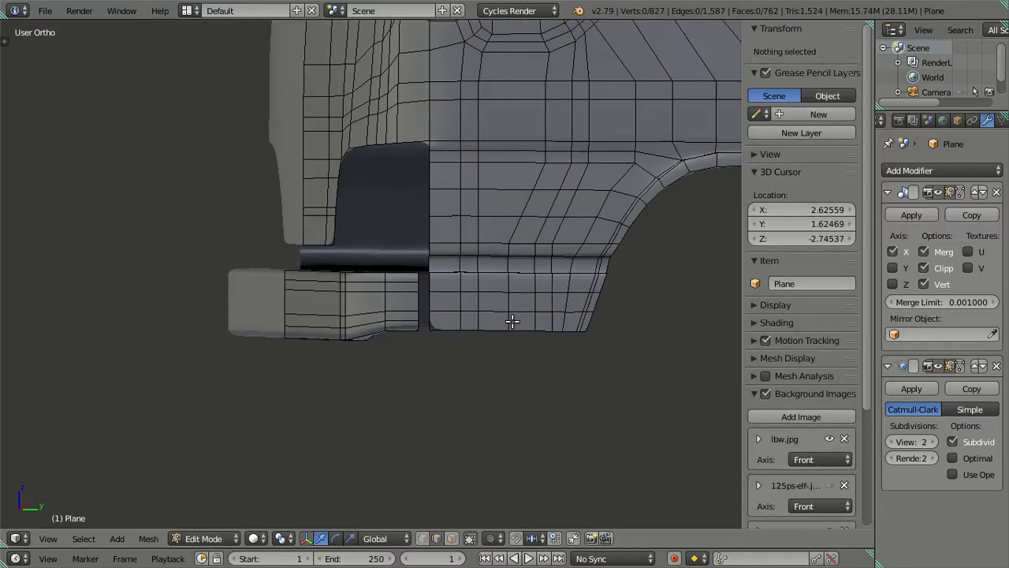
pyautogui.scroll(2, 488, 341)
pyautogui.hotkey('ctrl', 'r')
pyautogui.click(500, 342)
pyautogui.press('a')
# Return to Object Mode and view the smoothed cab three-quarter on.
pyautogui.press('Tab')
pyautogui.scroll(-3, 488, 316)
pyautogui.moveTo(489, 316)
pyautogui.mouseDown(button='middle')
pyautogui.moveTo(524, 246)
pyautogui.moveTo(402, 335)
pyautogui.moveTo(424, 379)
pyautogui.moveTo(365, 361)
pyautogui.moveTo(387, 394)
pyautogui.moveTo(448, 352)
pyautogui.mouseUp(button='middle')
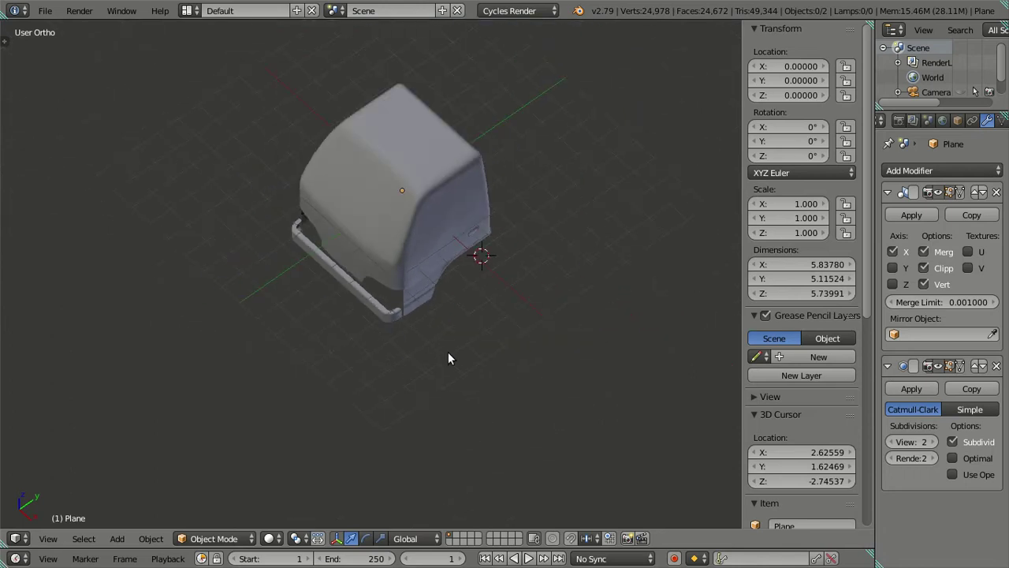
# Frame the bumper from the front view and enter Edit Mode on the cab mesh.
pyautogui.press('KP_1')
pyautogui.keyDown('shift'); pyautogui.moveTo(526, 325); pyautogui.dragTo(356, 350, button='middle'); pyautogui.keyUp('shift')
pyautogui.scroll(5, 371, 386)
pyautogui.scroll(2, 370, 385)
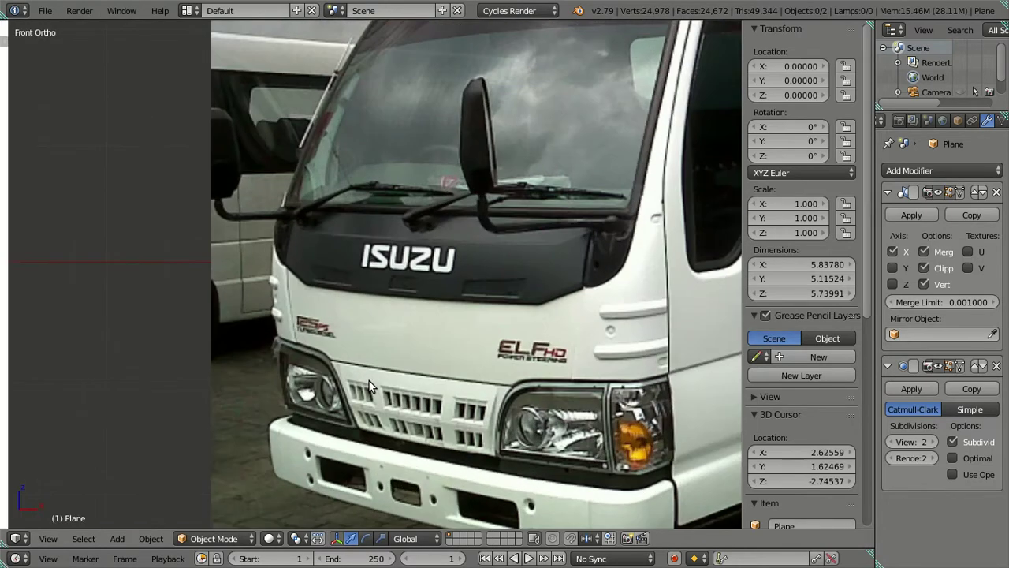
pyautogui.scroll(-5, 338, 387)
pyautogui.moveTo(338, 387)
pyautogui.keyDown('shift'); pyautogui.mouseDown(button='middle')
pyautogui.moveTo(513, 283)
pyautogui.moveTo(315, 376)
pyautogui.moveTo(282, 302)
pyautogui.mouseUp(button='middle'); pyautogui.keyUp('shift')
pyautogui.press('Tab')
pyautogui.scroll(3, 366, 310)
pyautogui.scroll(3, 383, 326)
pyautogui.scroll(2, 383, 326)
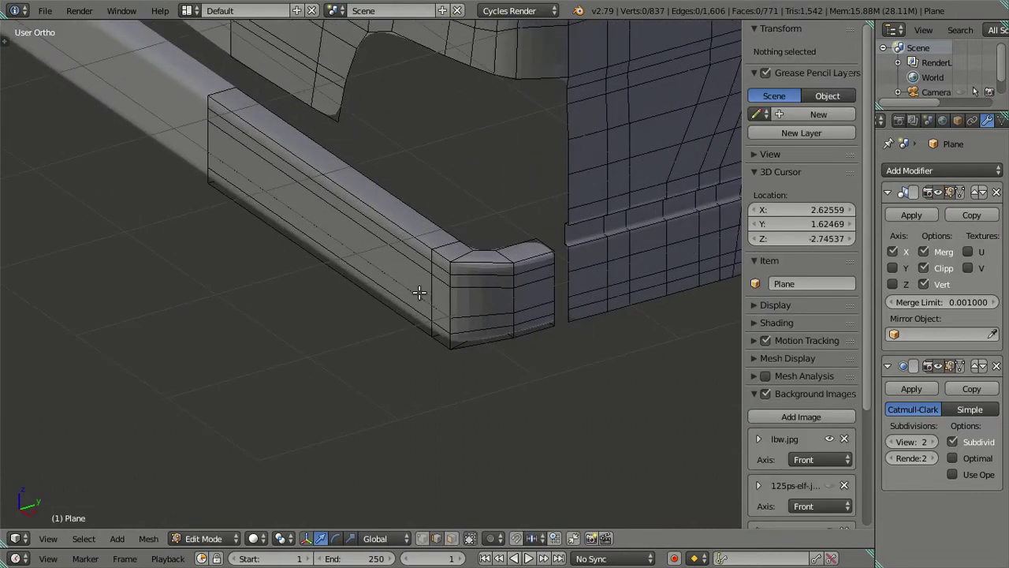
# Dissolve the extra edge loop near the bumper end with Dissolve Edges.
pyautogui.keyDown('alt'); pyautogui.rightClick(538, 300); pyautogui.keyUp('alt')
pyautogui.press('x')
pyautogui.press('Escape')
pyautogui.keyDown('alt'); pyautogui.keyDown('shift'); pyautogui.rightClick(490, 312); pyautogui.keyUp('shift'); pyautogui.keyUp('alt')
pyautogui.press('x')
pyautogui.click(453, 376)
# Add a loop cut across the bumper, then slide it and the left-end loop sideways.
pyautogui.moveTo(383, 244)
pyautogui.mouseDown(button='middle')
pyautogui.moveTo(513, 394)
pyautogui.moveTo(444, 278)
pyautogui.mouseUp(button='middle')
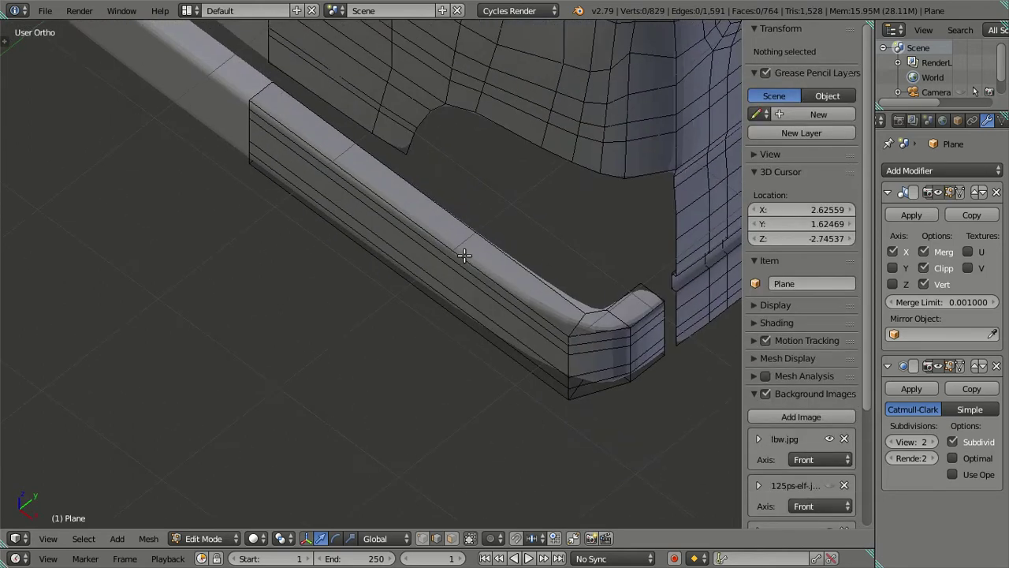
pyautogui.hotkey('ctrl', 'r')
pyautogui.click(464, 255)
pyautogui.rightClick(465, 255)
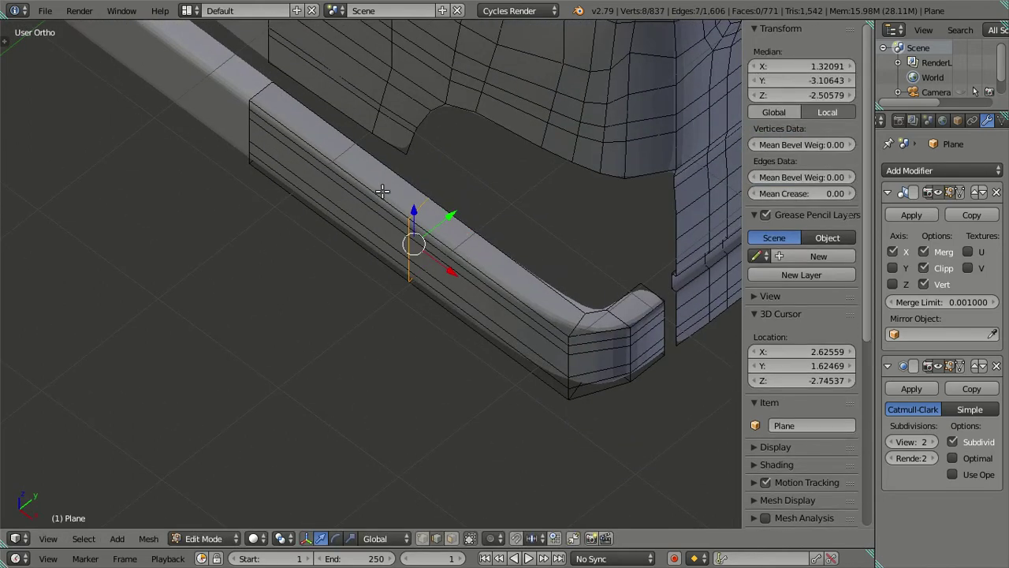
pyautogui.keyDown('alt'); pyautogui.keyDown('shift'); pyautogui.rightClick(242, 130); pyautogui.keyUp('shift'); pyautogui.keyUp('alt')
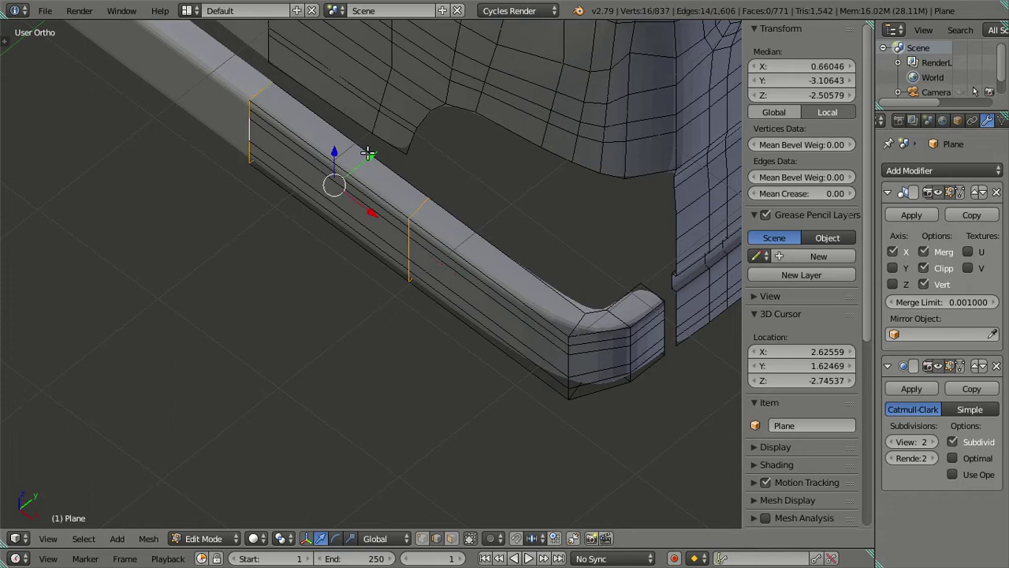
pyautogui.moveTo(368, 152); pyautogui.dragTo(353, 156)
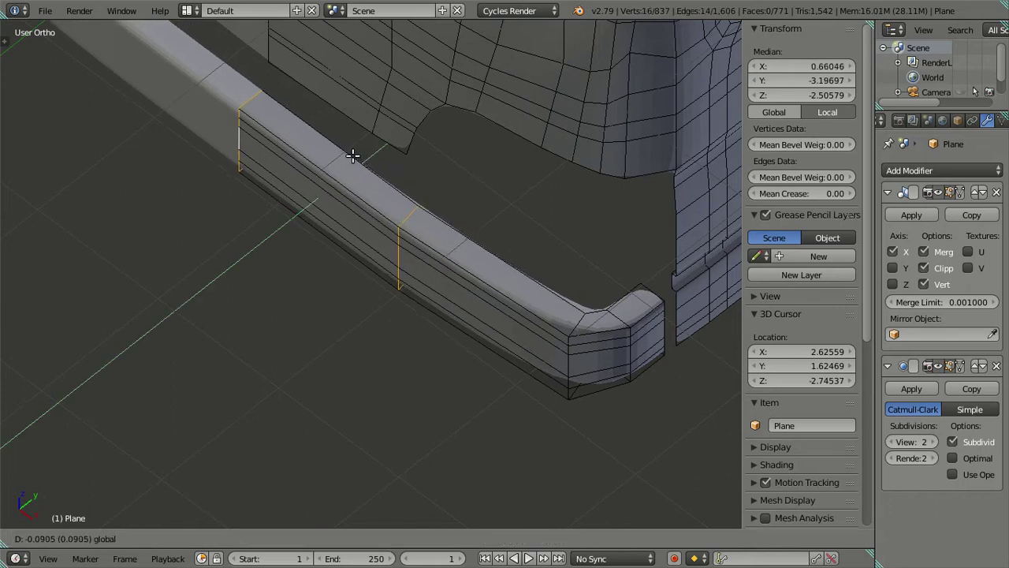
pyautogui.click(352, 155)
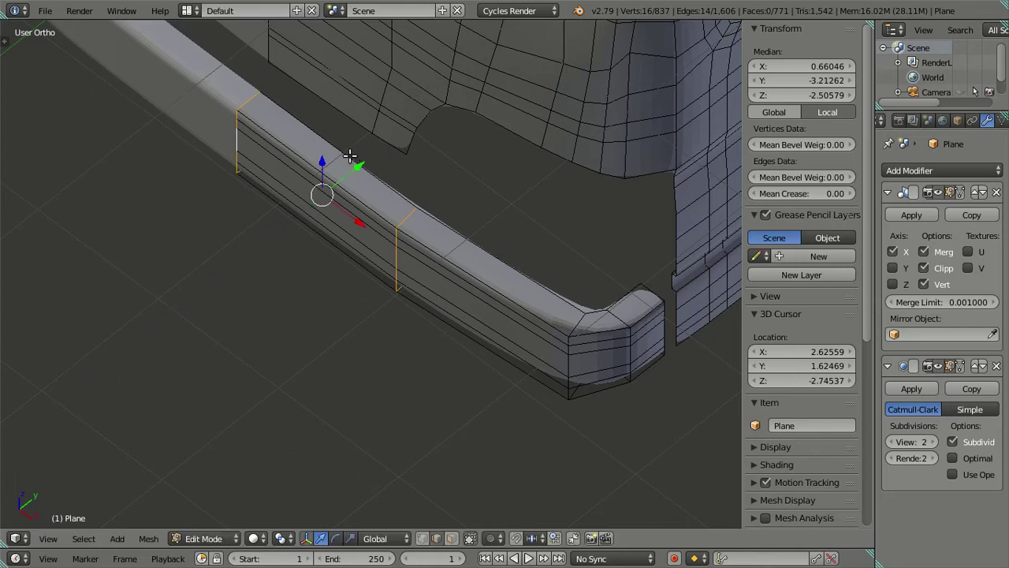
pyautogui.press('a')
# Return to Object Mode and check the smoothed cab from the side and front views.
pyautogui.press('Tab')
pyautogui.moveTo(469, 255)
pyautogui.mouseDown(button='middle')
pyautogui.moveTo(379, 247)
pyautogui.moveTo(451, 264)
pyautogui.moveTo(496, 253)
pyautogui.mouseUp(button='middle')
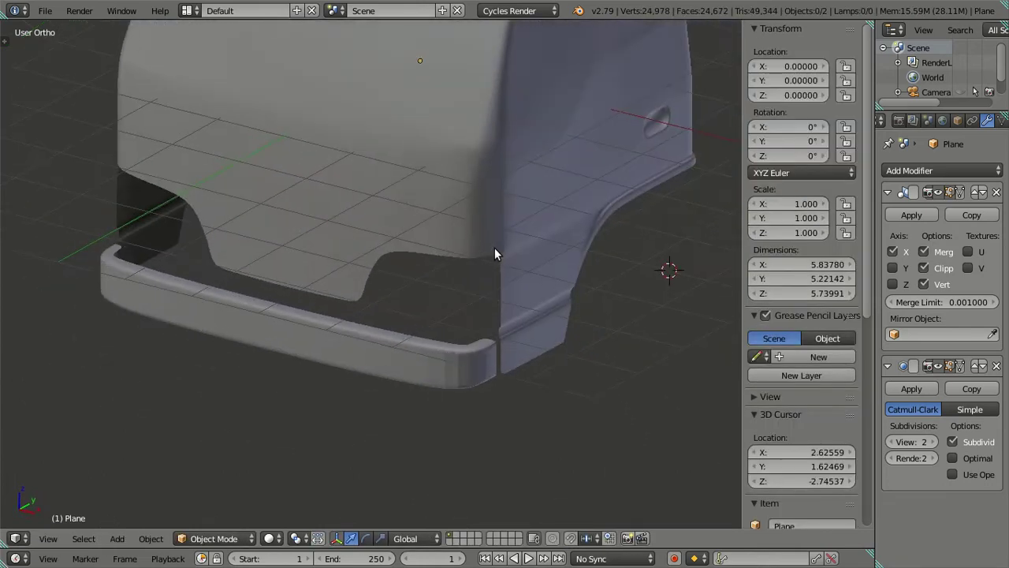
pyautogui.press('KP_1')
pyautogui.scroll(2, 447, 353)
pyautogui.scroll(1, 426, 371)
# Set the viewport subdivision level to 0 and compare the mesh with the photo.
pyautogui.press('Tab')
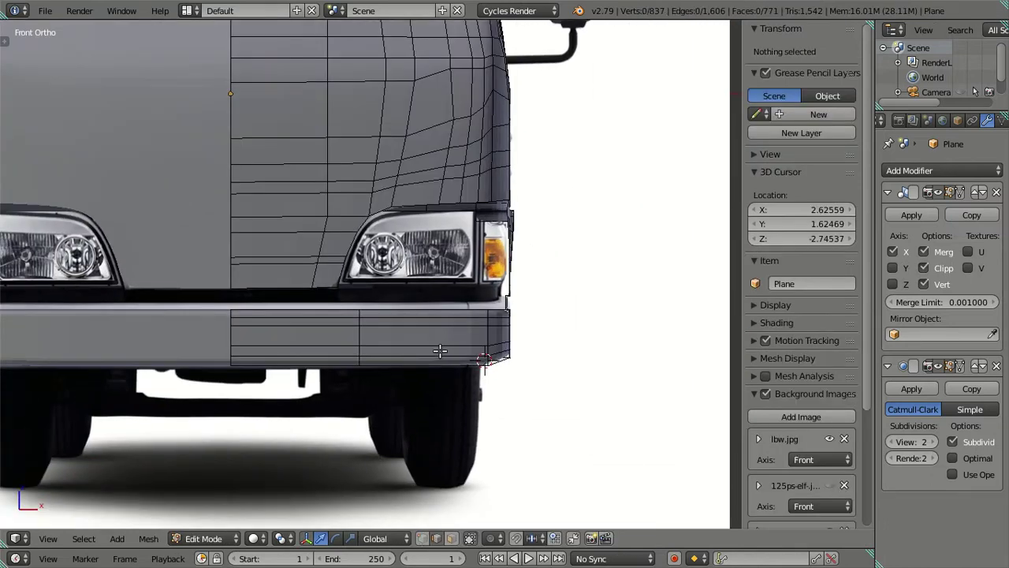
pyautogui.click(894, 439)
pyautogui.click(894, 439)
pyautogui.press('Tab')
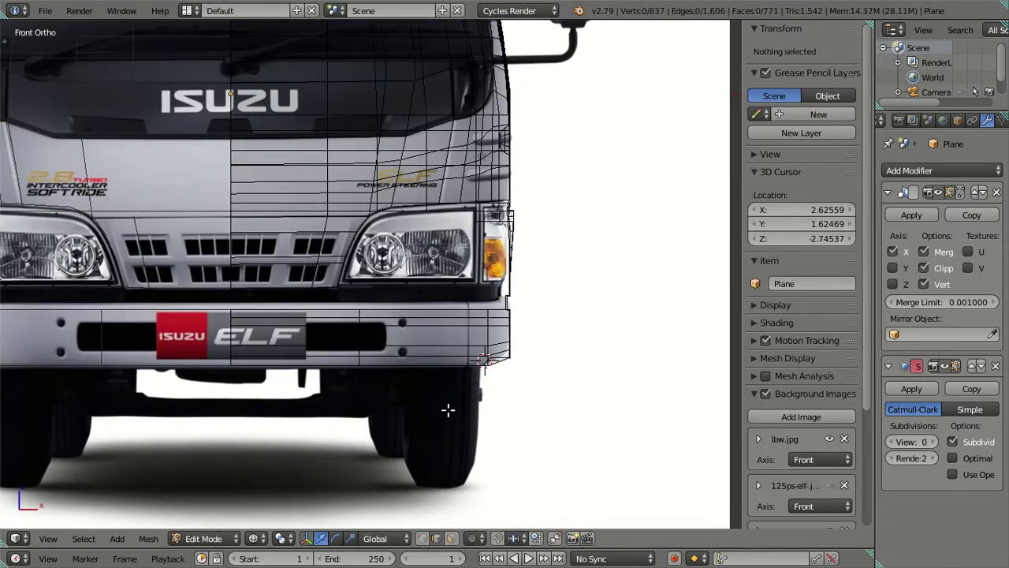
pyautogui.scroll(3, 447, 405)
pyautogui.scroll(2, 457, 313)
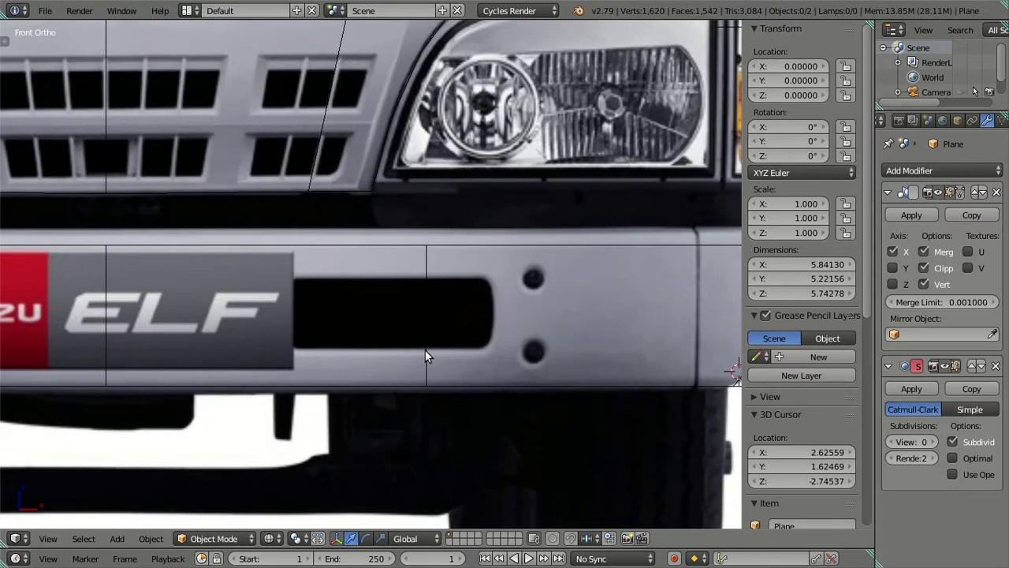
# Move the vertical bumper loop along X to the reference slot's right end.
pyautogui.press('Tab')
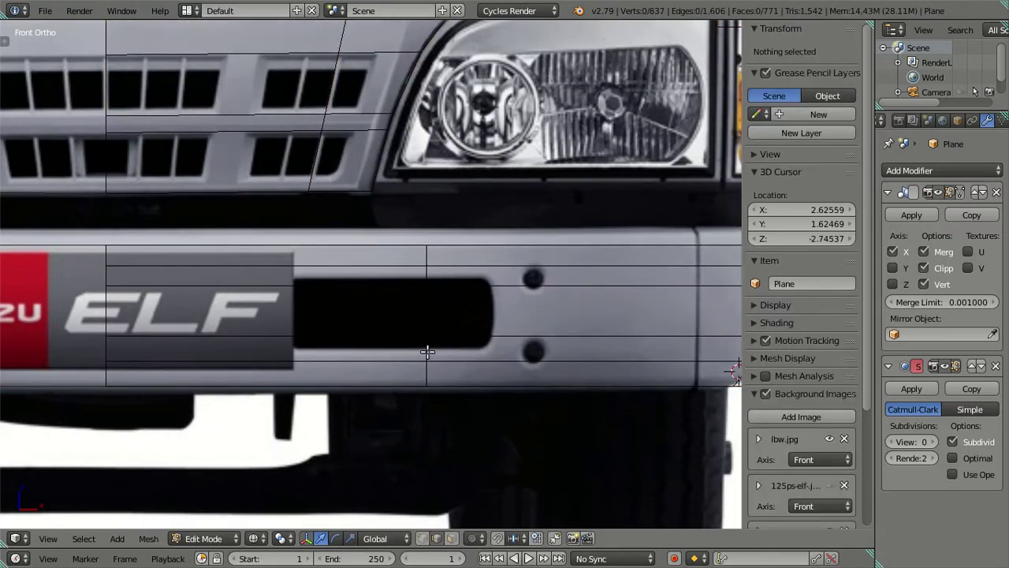
pyautogui.keyDown('alt'); pyautogui.rightClick(427, 352); pyautogui.keyUp('alt')
pyautogui.press('g')
pyautogui.press('x')
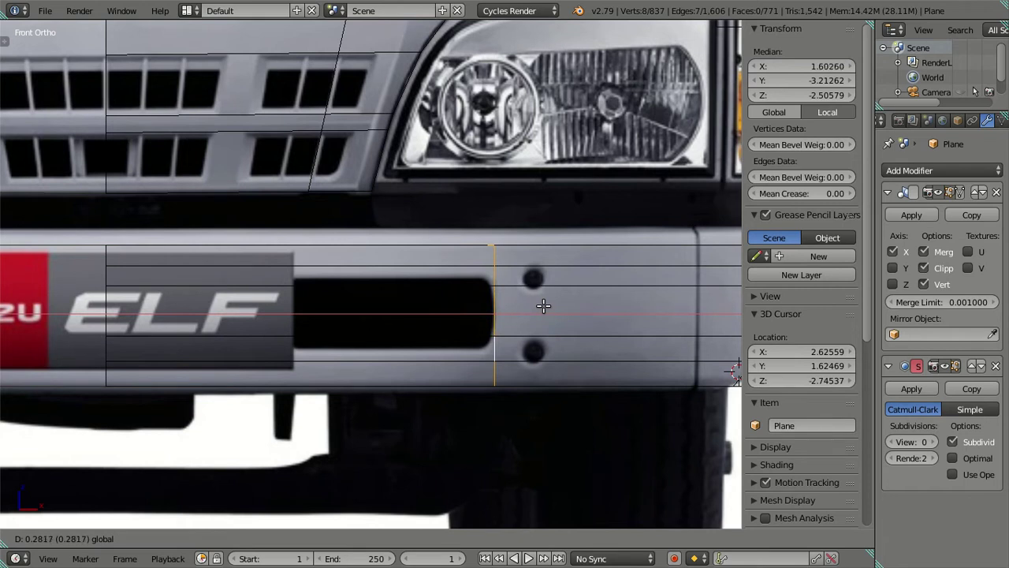
pyautogui.click(477, 309)
pyautogui.scroll(-3, 489, 311)
pyautogui.scroll(4, 495, 317)
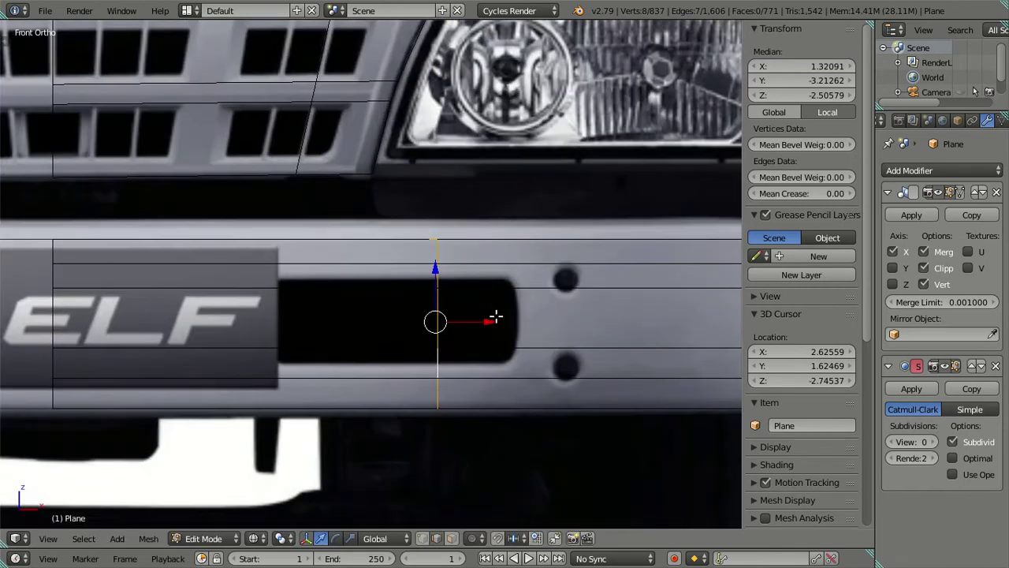
pyautogui.press('g')
pyautogui.press('x')
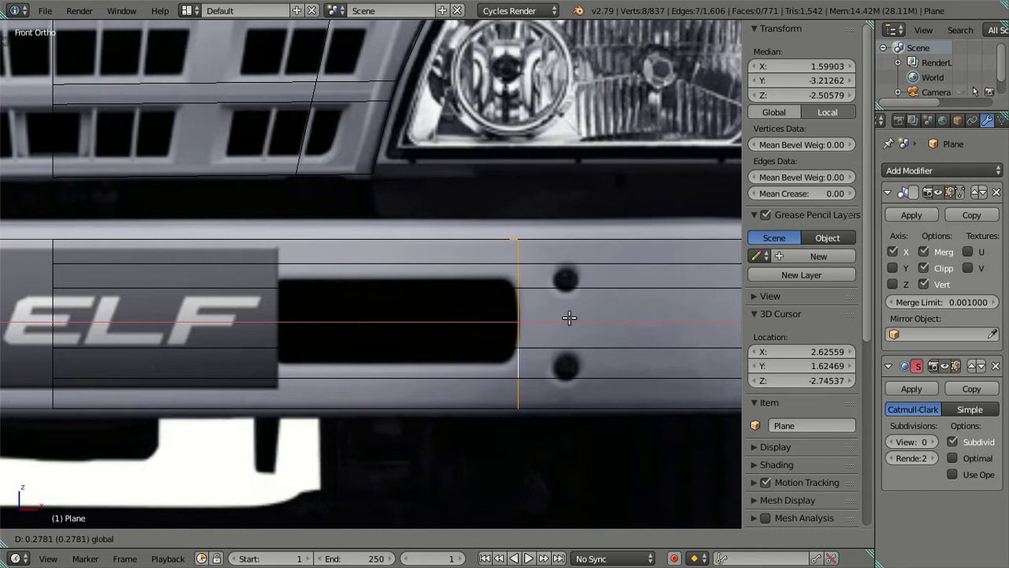
pyautogui.click(569, 317)
pyautogui.scroll(-5, 552, 308)
pyautogui.press('a')
pyautogui.moveTo(525, 295)
pyautogui.mouseDown(button='middle')
pyautogui.moveTo(439, 356)
pyautogui.moveTo(397, 396)
pyautogui.moveTo(405, 410)
pyautogui.moveTo(500, 348)
pyautogui.mouseUp(button='middle')
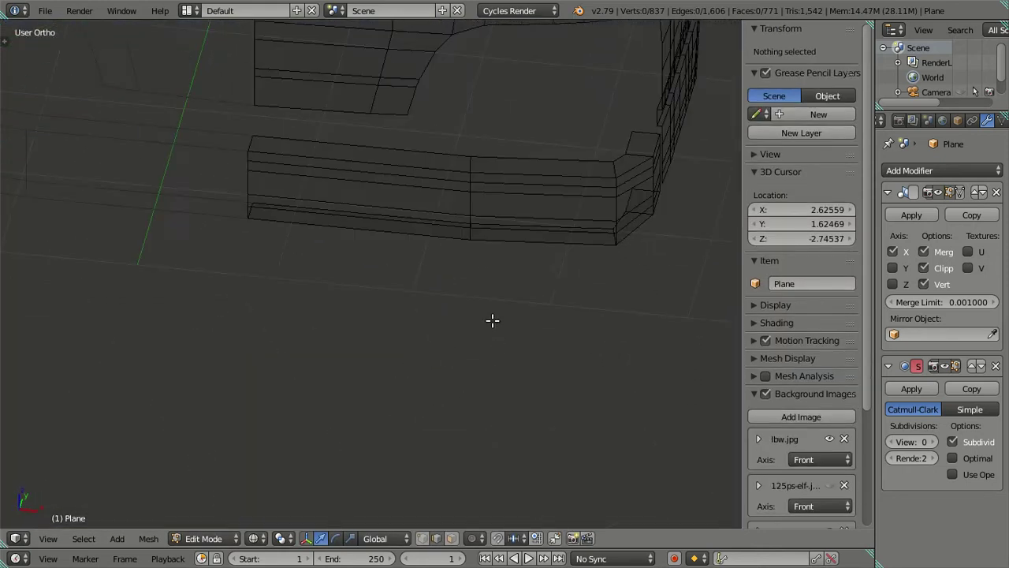
# Zoom out in front view and toggle the 125ps-elf photo reference off and on.
pyautogui.press('KP_1')
pyautogui.scroll(-1, 457, 316)
pyautogui.scroll(-1, 418, 314)
pyautogui.scroll(-1, 400, 313)
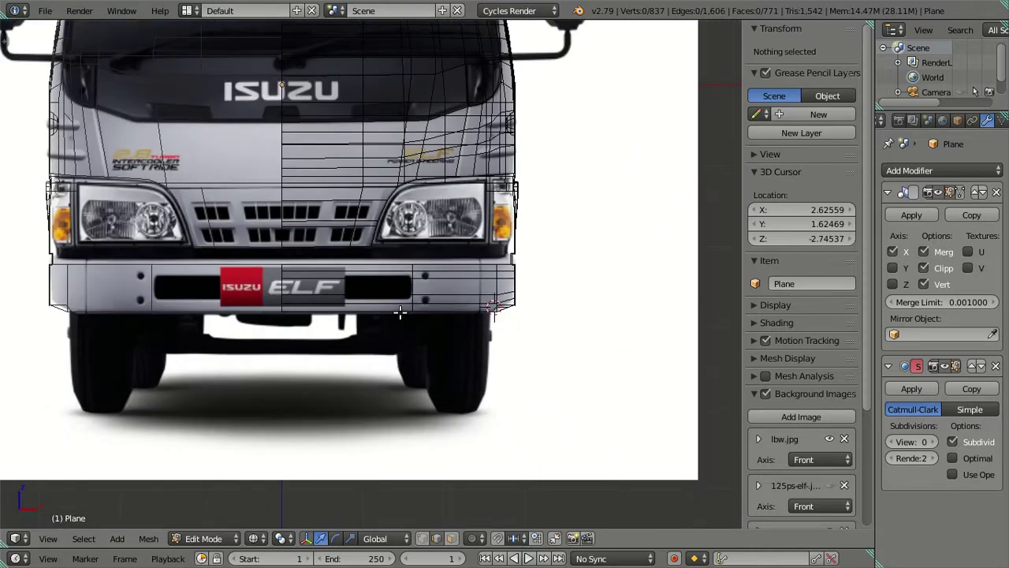
pyautogui.scroll(-2, 402, 308)
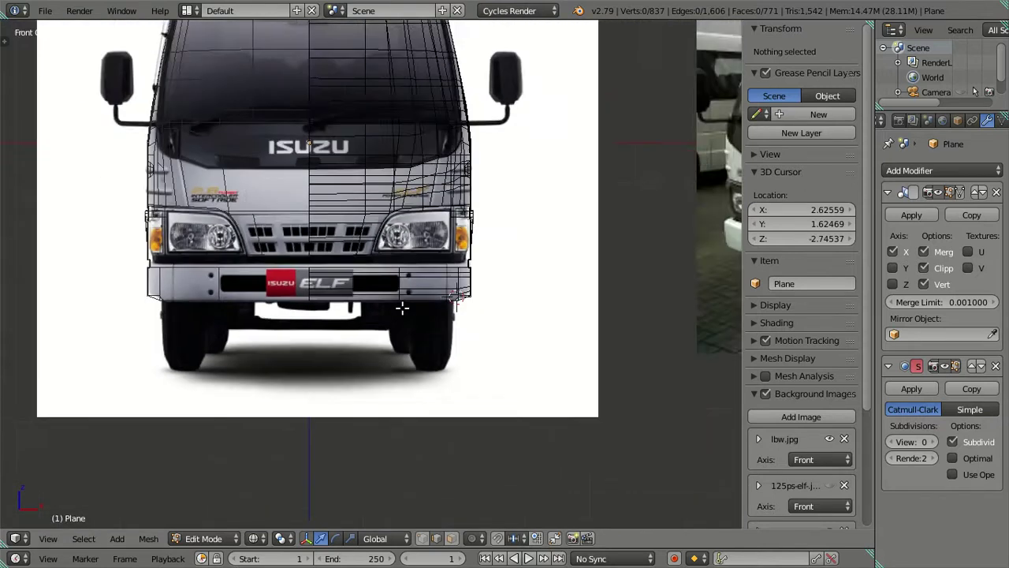
pyautogui.scroll(-2, 433, 304)
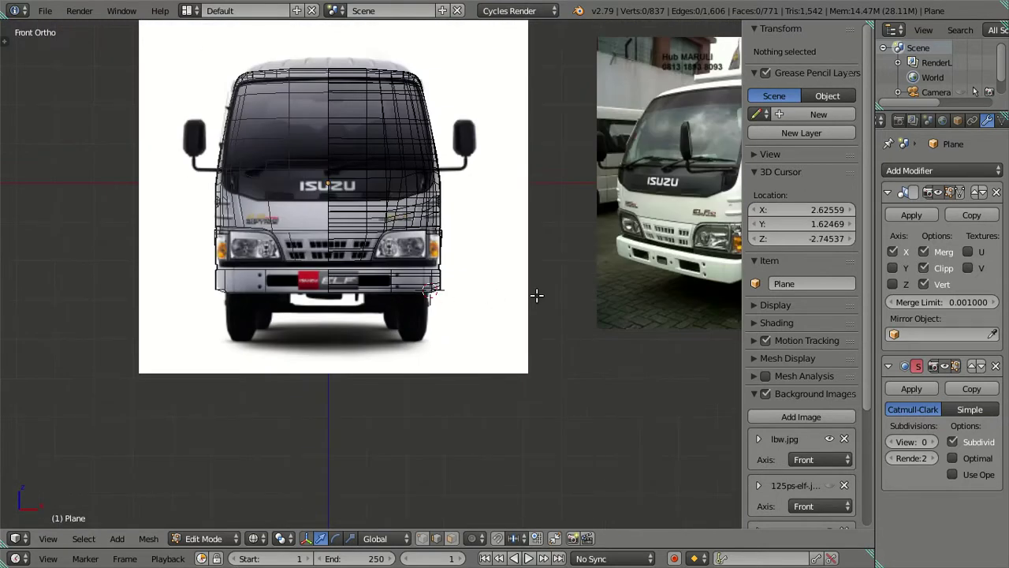
pyautogui.scroll(-2, 785, 321)
pyautogui.scroll(-3, 789, 323)
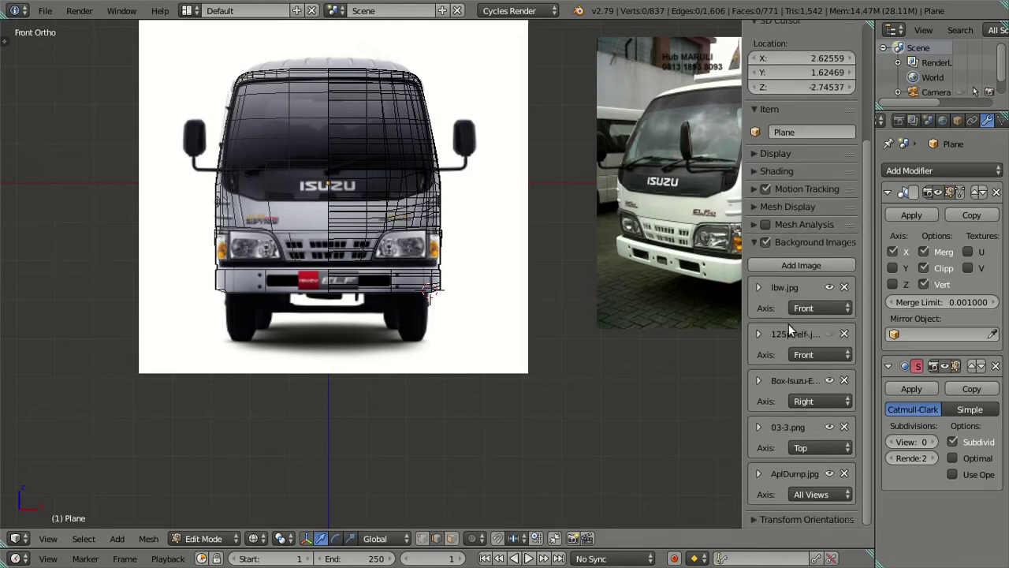
pyautogui.click(826, 333)
pyautogui.click(825, 333)
# Take Blender out of fullscreen and minimize it to the desktop.
pyautogui.click(124, 11)
pyautogui.click(141, 44)
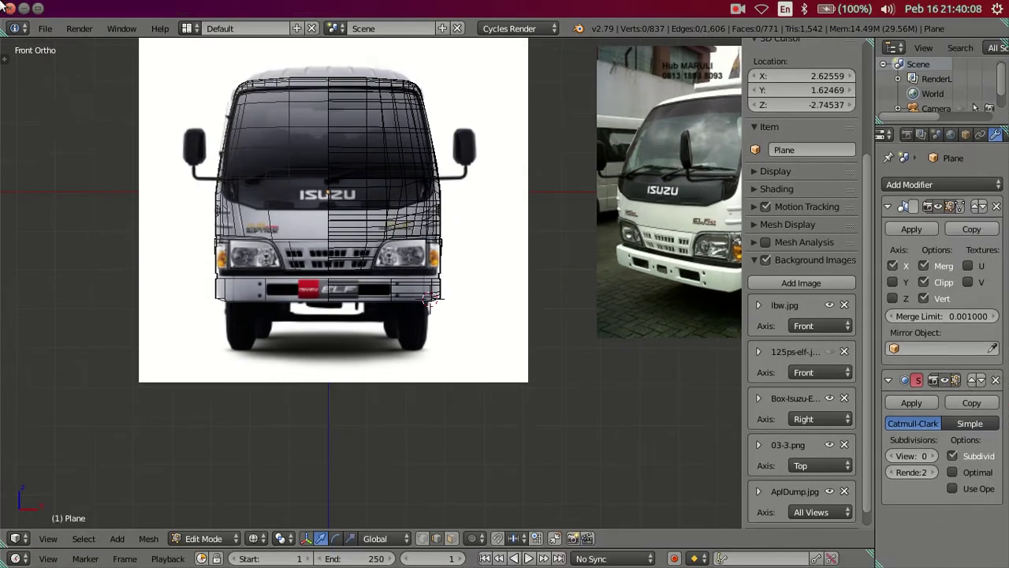
pyautogui.click(23, 10)
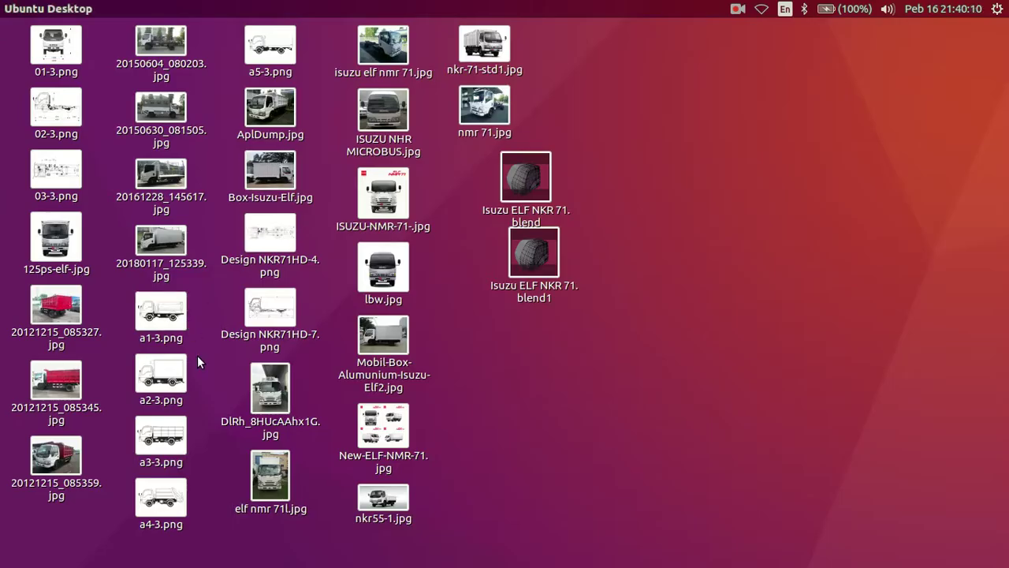
# View the 01-3.png front dimension drawing in Image Viewer, close it, and restore Blender.
pyautogui.click(56, 45)
pyautogui.doubleClick(55, 46)
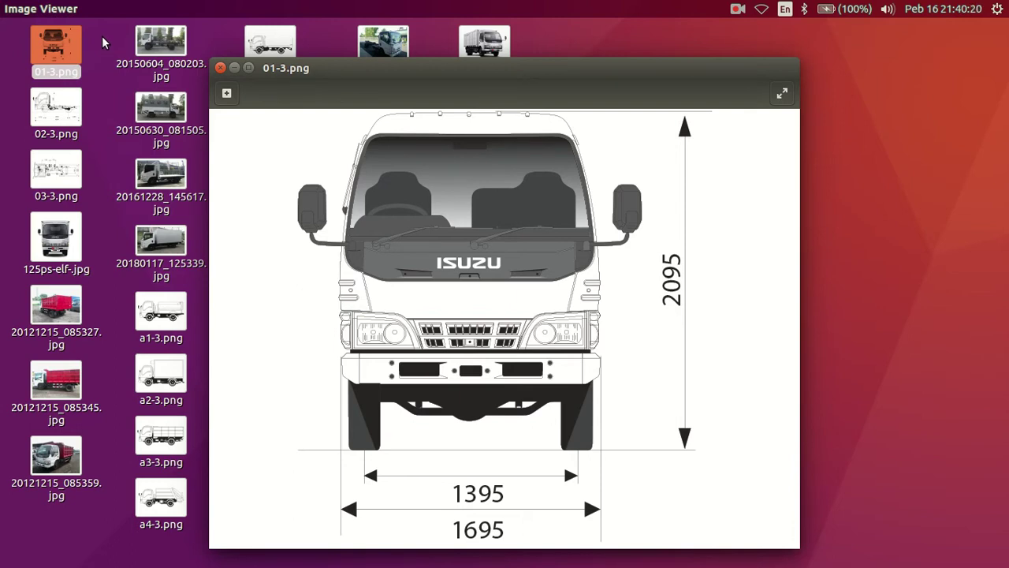
pyautogui.click(221, 67)
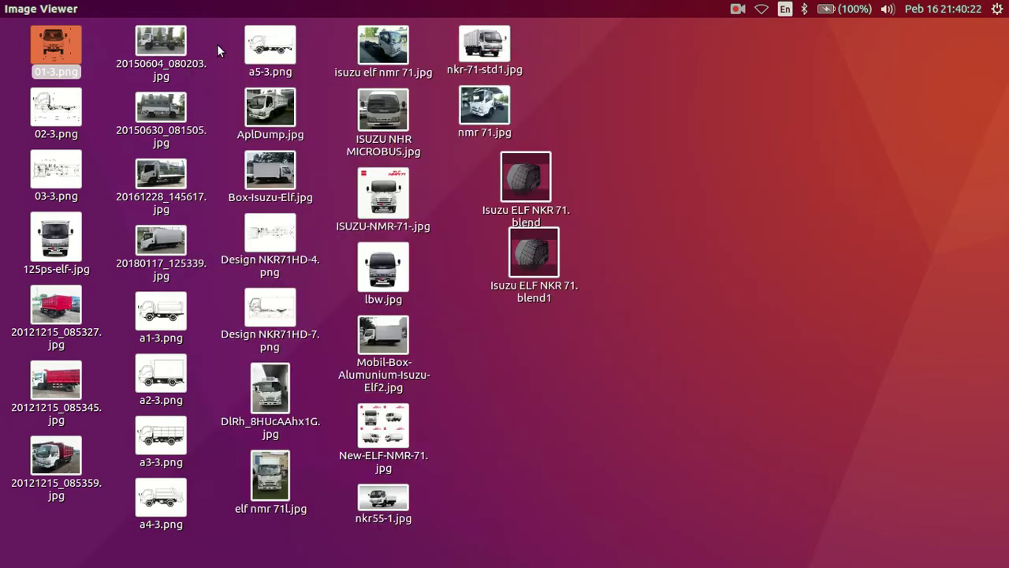
pyautogui.click(13, 205)
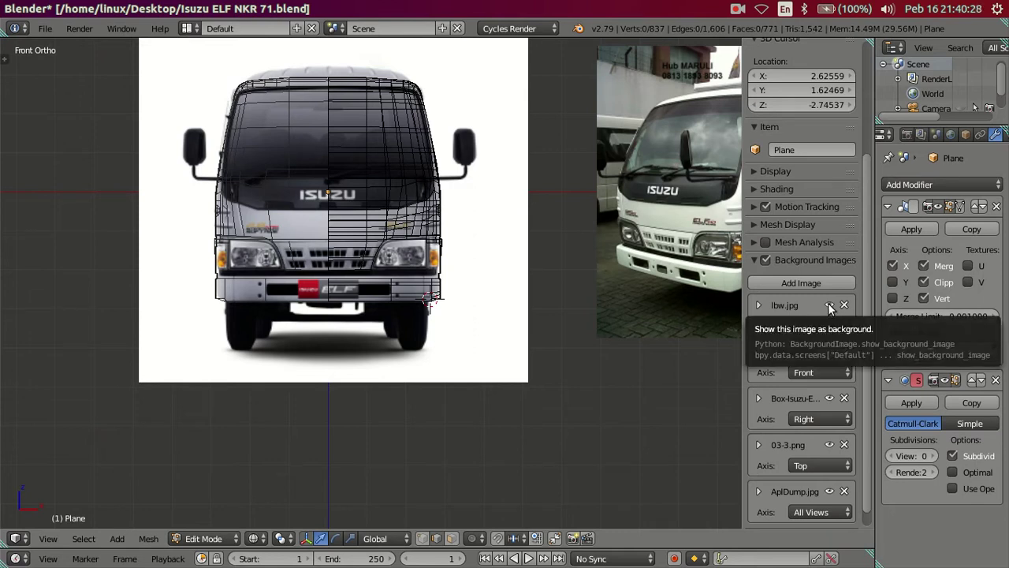
# Hide the lbw.jpg reference and load 01-3.png into a new background image slot.
pyautogui.scroll(4, 370, 316)
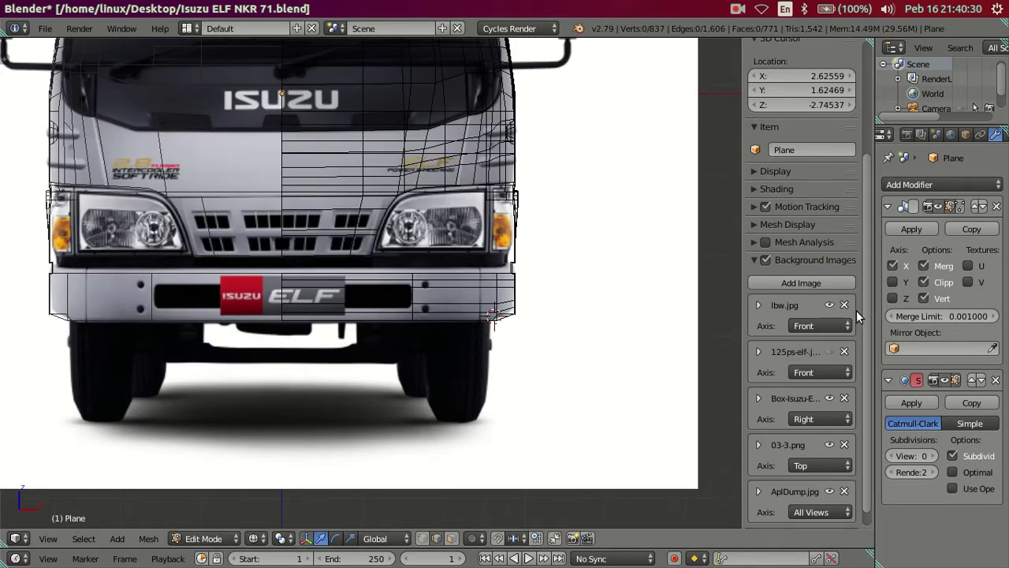
pyautogui.click(829, 305)
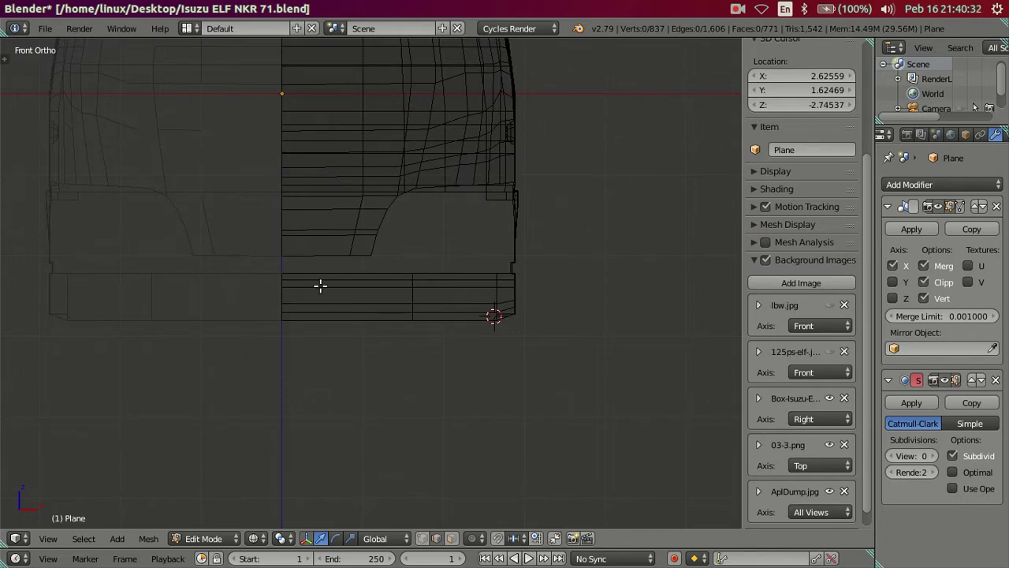
pyautogui.scroll(-3, 371, 300)
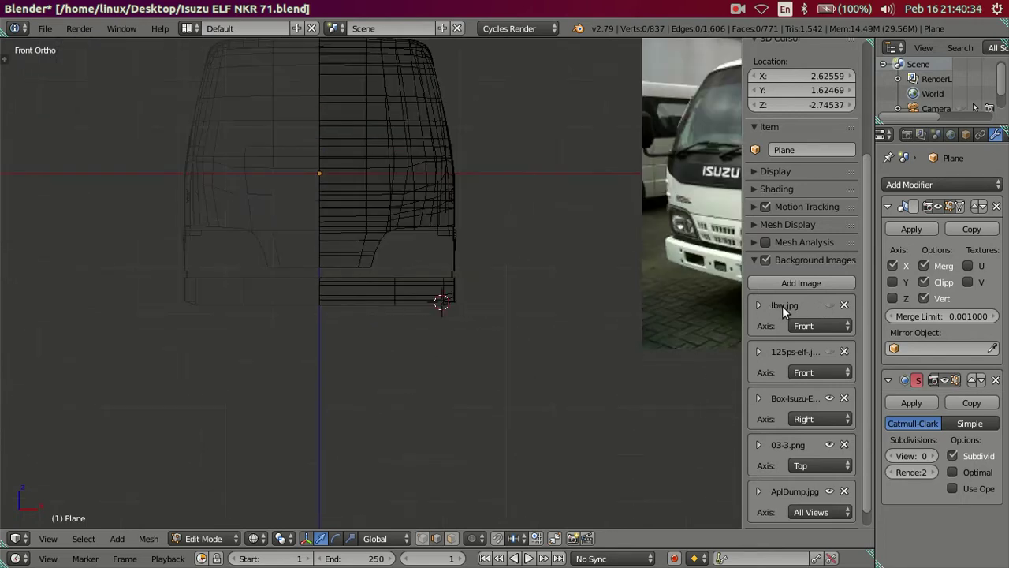
pyautogui.click(804, 282)
pyautogui.scroll(-3, 807, 300)
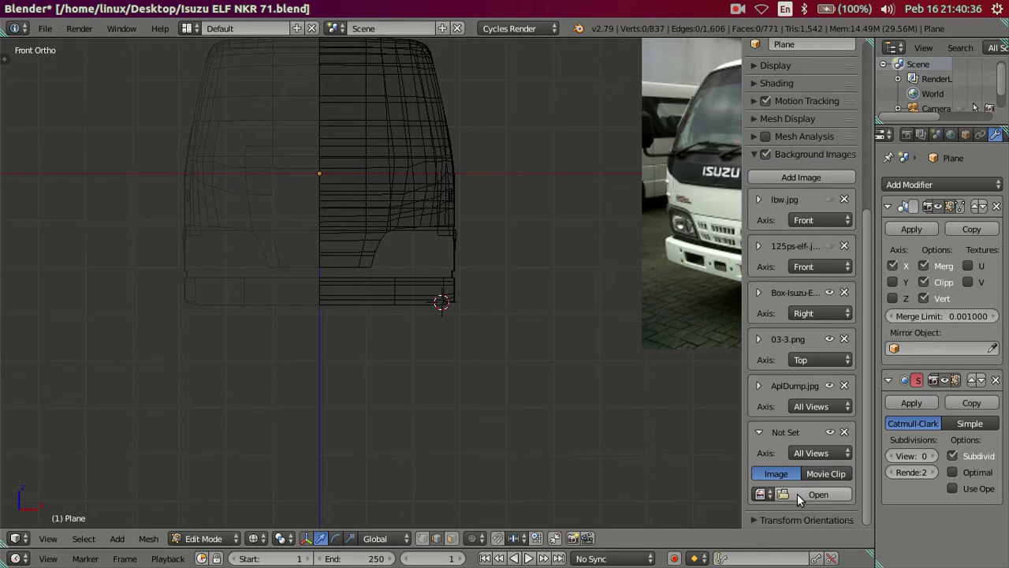
pyautogui.click(797, 493)
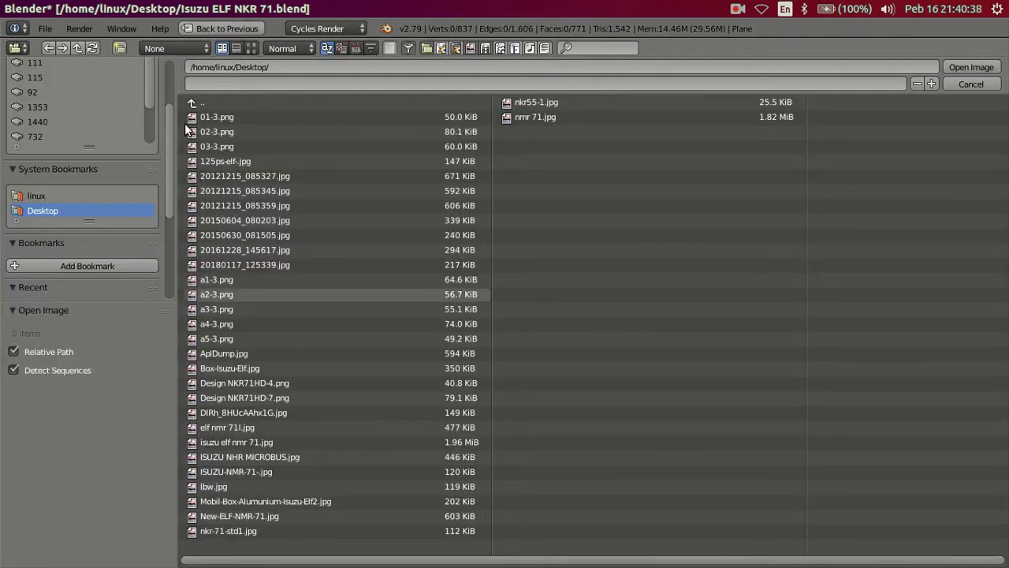
pyautogui.click(251, 48)
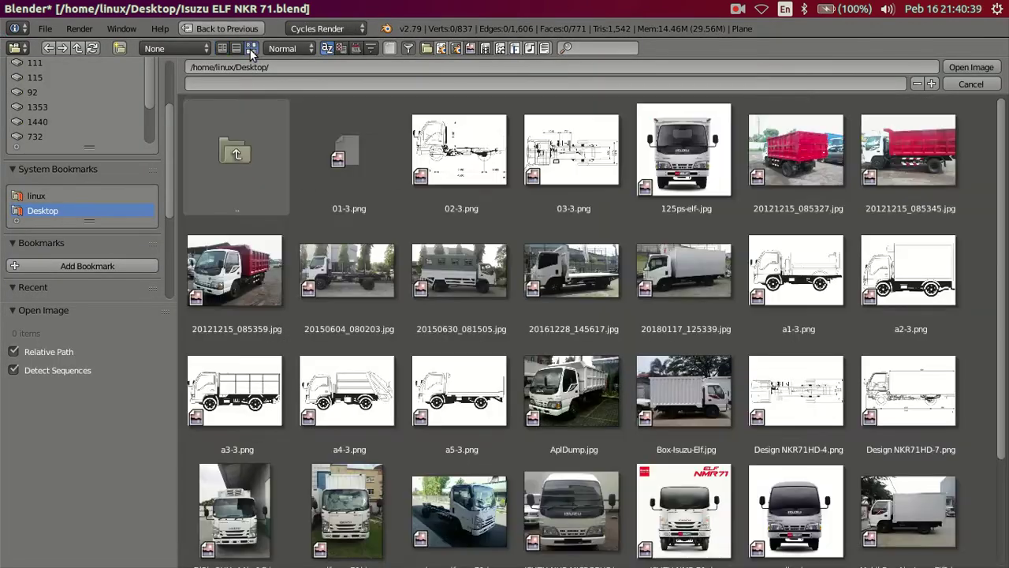
pyautogui.click(372, 146)
pyautogui.click(971, 67)
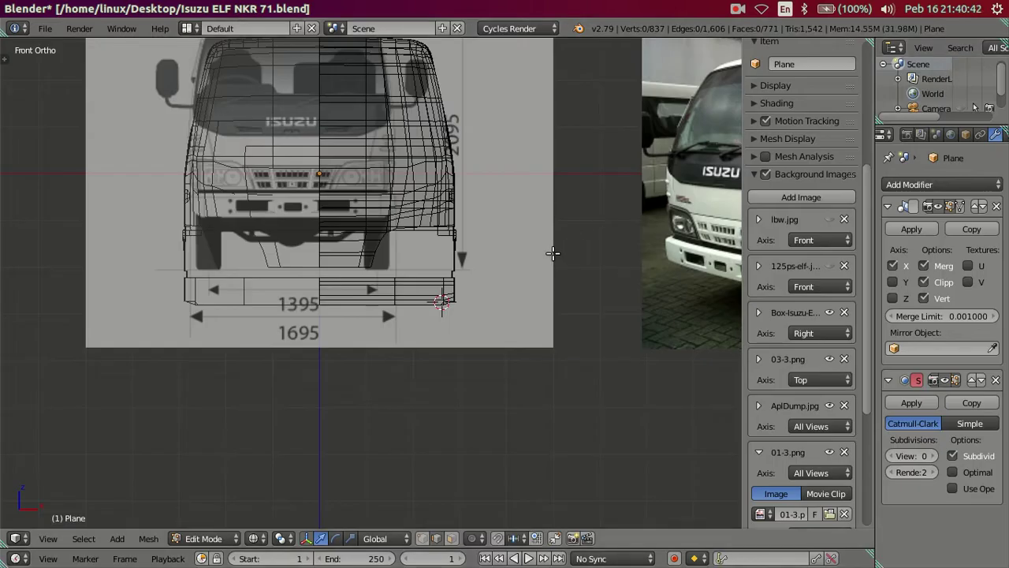
# Centre the truck front in view and raise the 01-3.png reference opacity to 1.0.
pyautogui.scroll(3, 553, 253)
pyautogui.scroll(-2, 552, 253)
pyautogui.keyDown('shift'); pyautogui.moveTo(413, 205); pyautogui.dragTo(462, 294, button='middle'); pyautogui.keyUp('shift')
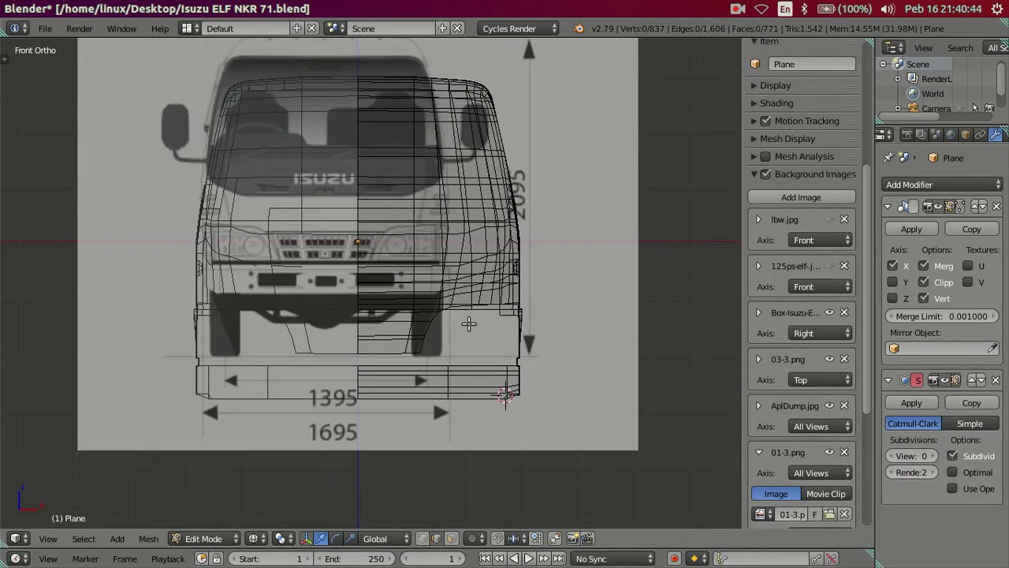
pyautogui.scroll(-4, 788, 449)
pyautogui.scroll(-1, 784, 444)
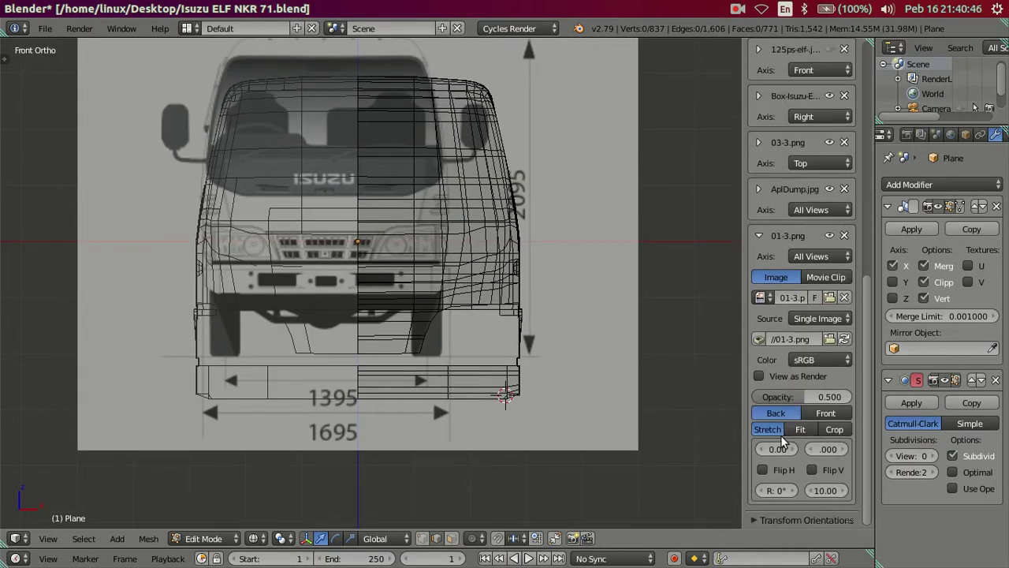
pyautogui.moveTo(805, 400); pyautogui.dragTo(847, 400)
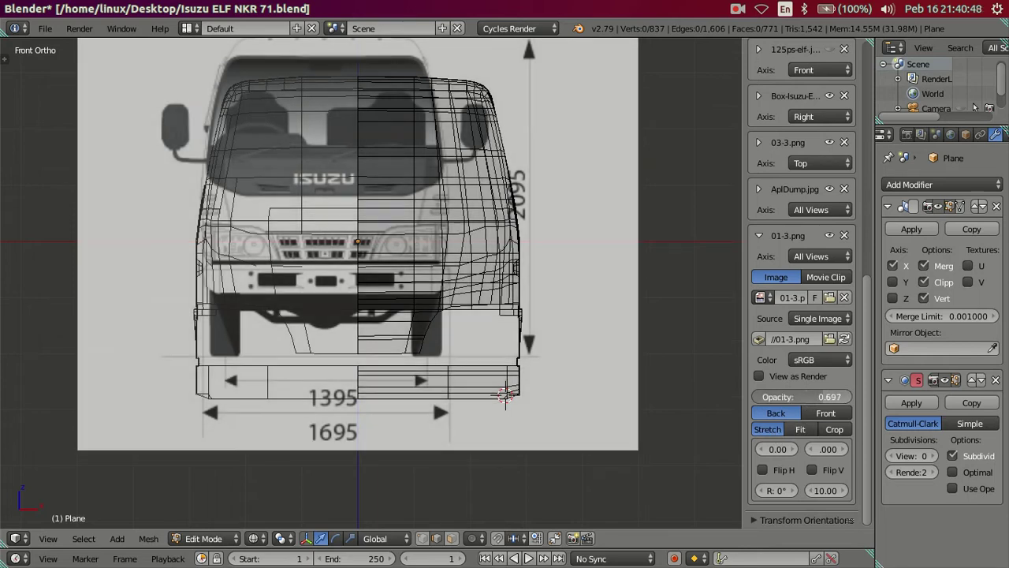
pyautogui.scroll(1, 637, 396)
pyautogui.keyDown('ctrl'); pyautogui.scroll(-1, 597, 380); pyautogui.keyUp('ctrl')
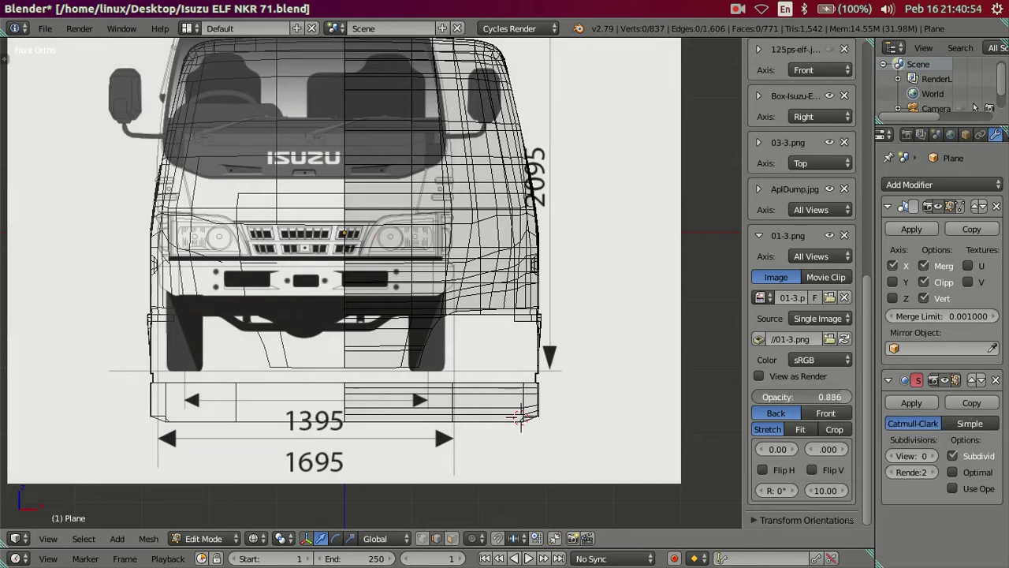
pyautogui.moveTo(823, 396); pyautogui.dragTo(850, 397)
# Set the 01-3.png reference to size 13.60 with offsets 0.80, -0.90.
pyautogui.click(844, 450)
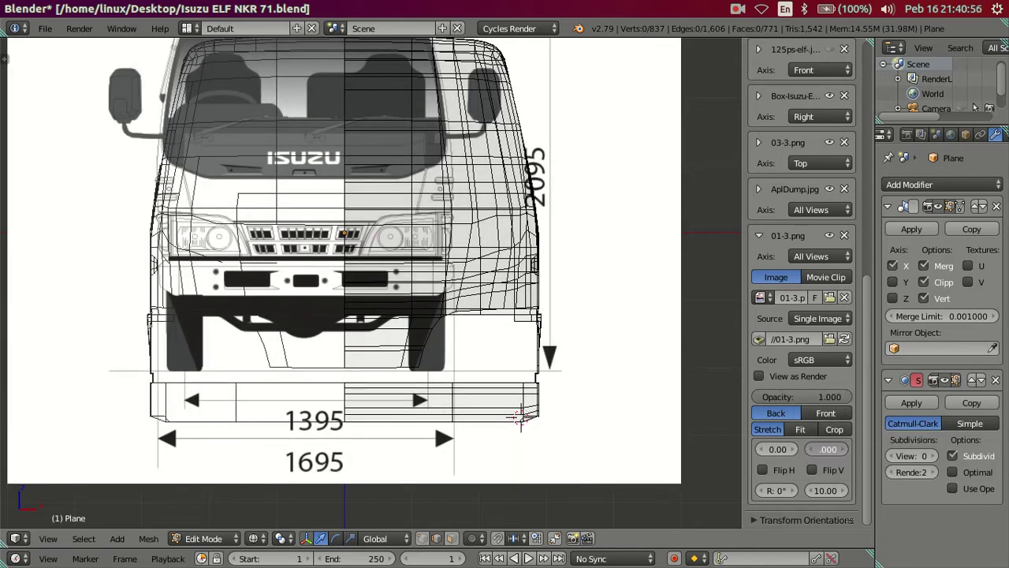
pyautogui.click(812, 451)
pyautogui.moveTo(812, 451)
pyautogui.mouseDown()
pyautogui.moveTo(789, 451)
pyautogui.moveTo(828, 456)
pyautogui.mouseUp()
pyautogui.write('-1')
pyautogui.moveTo(825, 490)
pyautogui.mouseDown()
pyautogui.moveTo(859, 491)
pyautogui.moveTo(830, 491)
pyautogui.mouseUp()
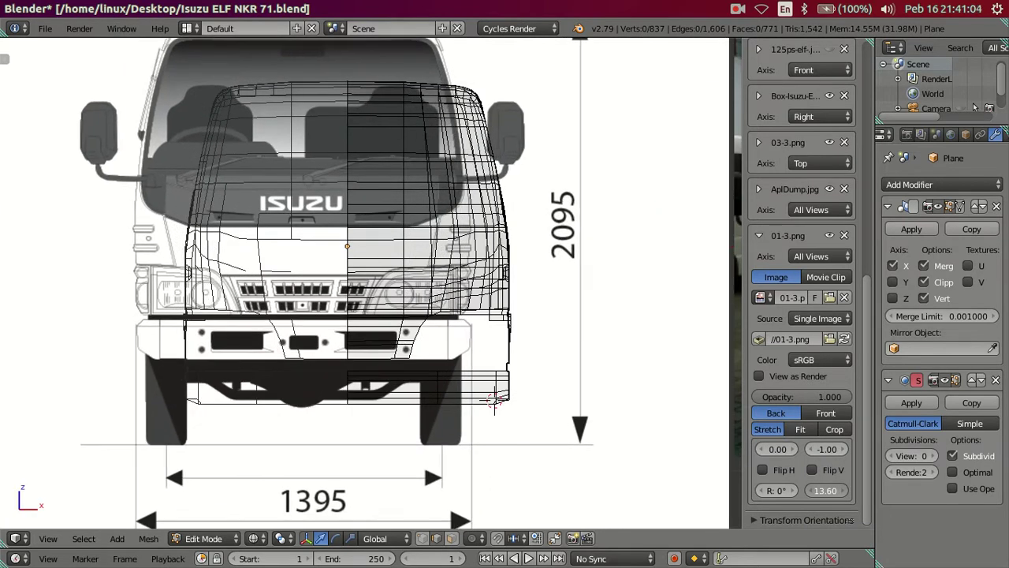
pyautogui.moveTo(827, 449)
pyautogui.mouseDown()
pyautogui.moveTo(844, 449)
pyautogui.moveTo(798, 449)
pyautogui.mouseUp()
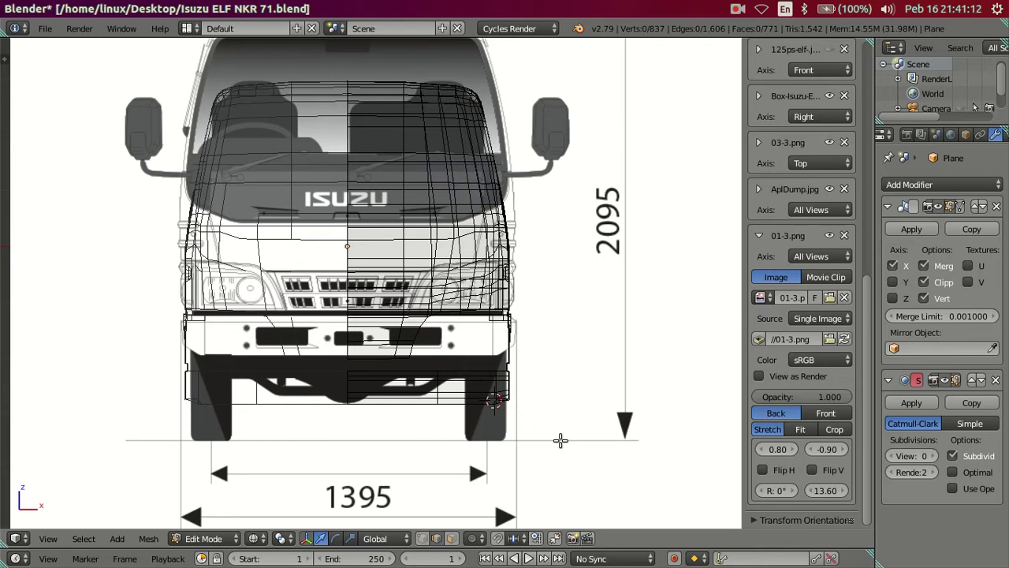
# Shrink the 01-3.png reference image to size 13.10.
pyautogui.scroll(4, 426, 348)
pyautogui.scroll(2, 394, 339)
pyautogui.scroll(1, 362, 332)
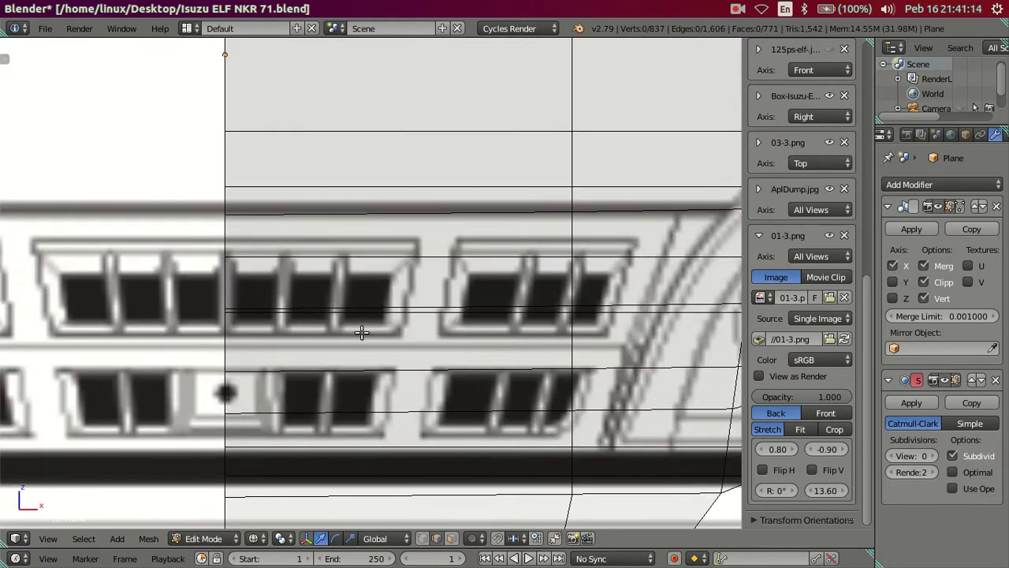
pyautogui.scroll(-2, 362, 332)
pyautogui.scroll(-2, 361, 331)
pyautogui.scroll(-1, 620, 376)
pyautogui.scroll(-1, 691, 389)
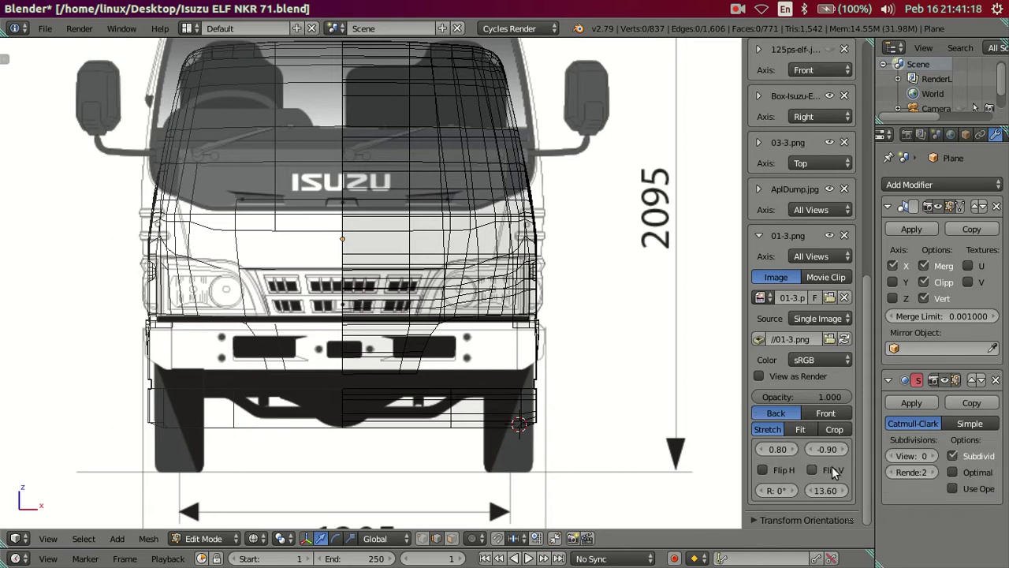
pyautogui.moveTo(825, 490); pyautogui.dragTo(814, 494)
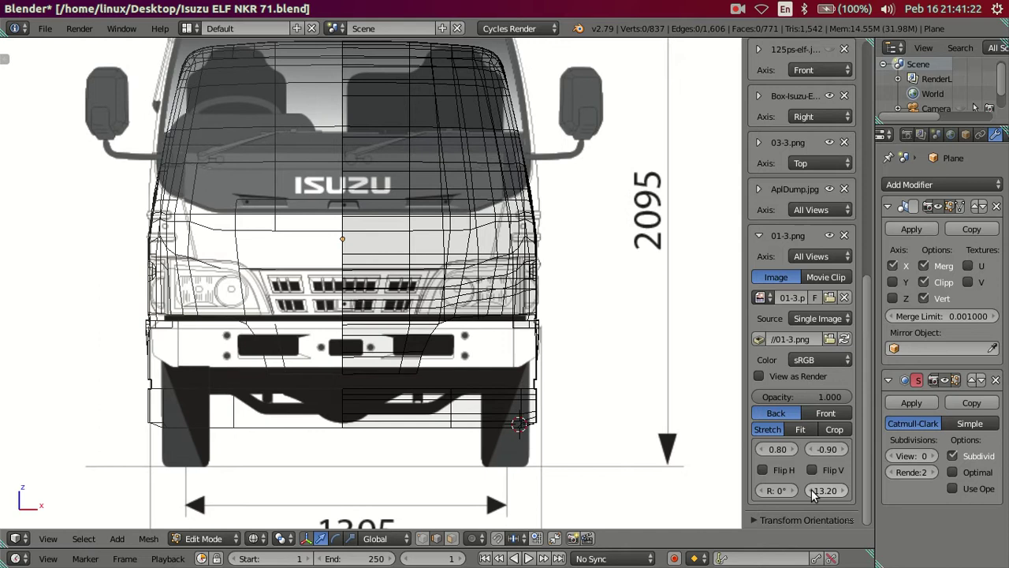
pyautogui.click(815, 493)
# Shift the reference's Y offset to -2.20 so it lines up with the bumper, then zoom in on the grille.
pyautogui.click(841, 449)
pyautogui.click(842, 450)
pyautogui.click(841, 449)
pyautogui.click(842, 450)
pyautogui.click(842, 450)
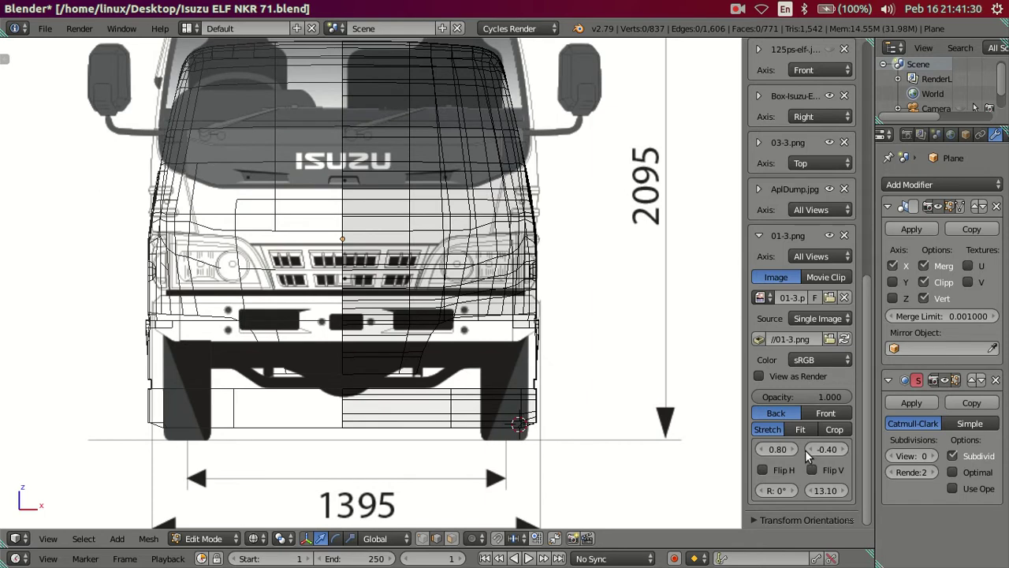
pyautogui.moveTo(828, 449)
pyautogui.mouseDown()
pyautogui.moveTo(781, 449)
pyautogui.moveTo(834, 461)
pyautogui.moveTo(811, 451)
pyautogui.mouseUp()
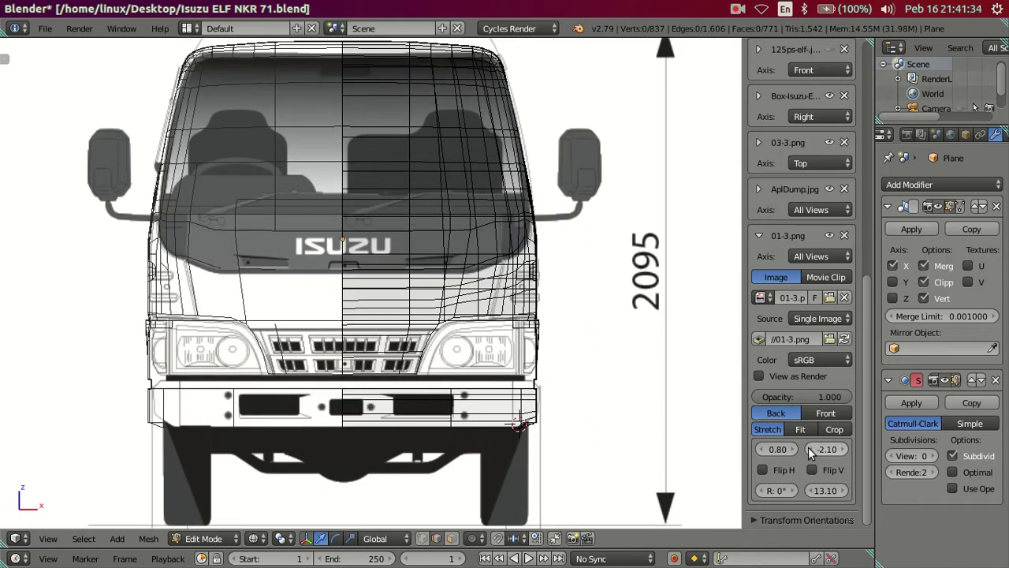
pyautogui.click(812, 449)
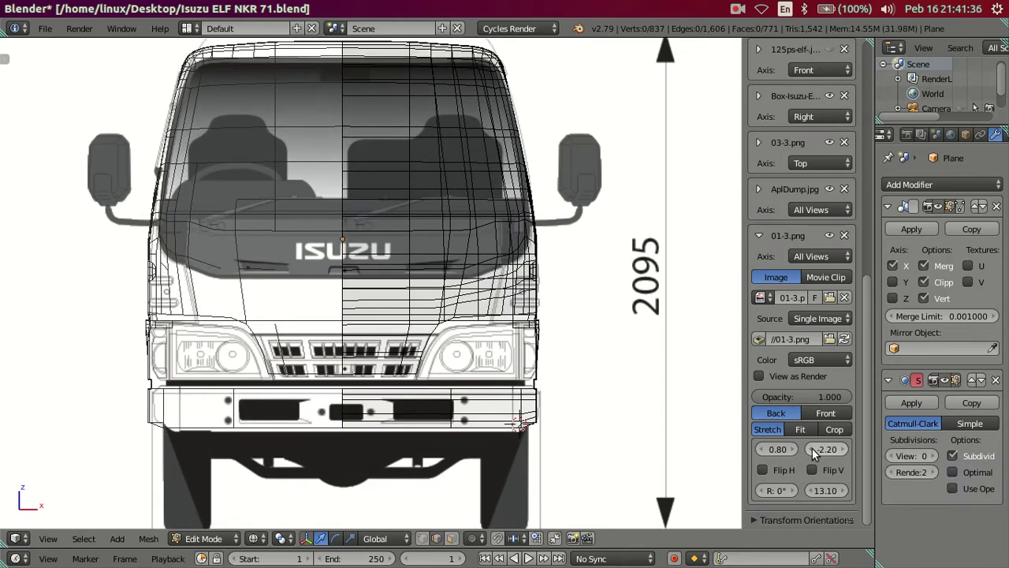
pyautogui.scroll(-1, 563, 379)
pyautogui.scroll(3, 562, 387)
pyautogui.scroll(2, 561, 394)
pyautogui.press('Tab')
pyautogui.press('Tab')
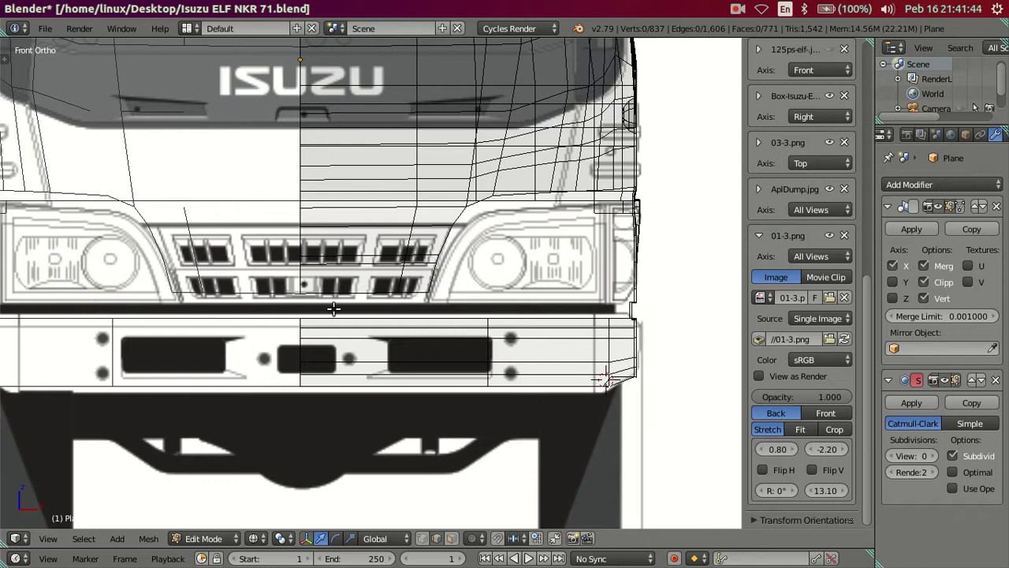
# Set the 01-3.png reference image opacity to 0.5.
pyautogui.moveTo(812, 397); pyautogui.dragTo(761, 396)
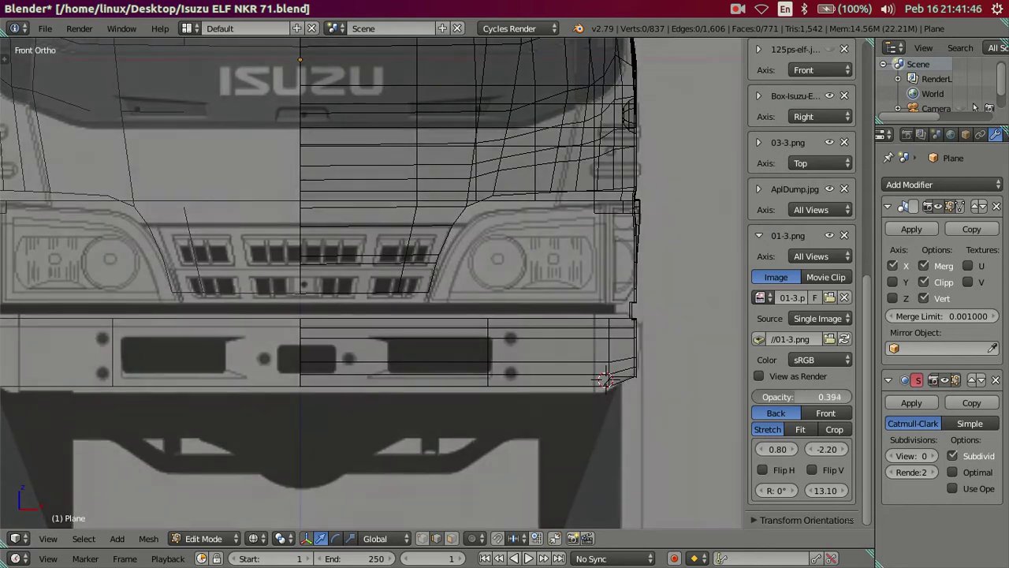
pyautogui.click(818, 397)
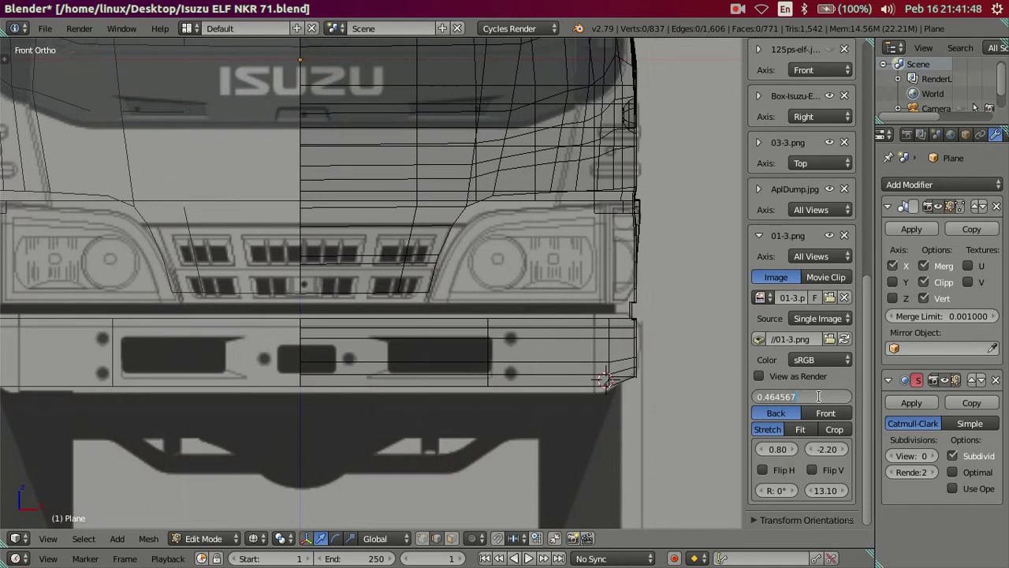
pyautogui.press('BackSpace')
pyautogui.press('Return')
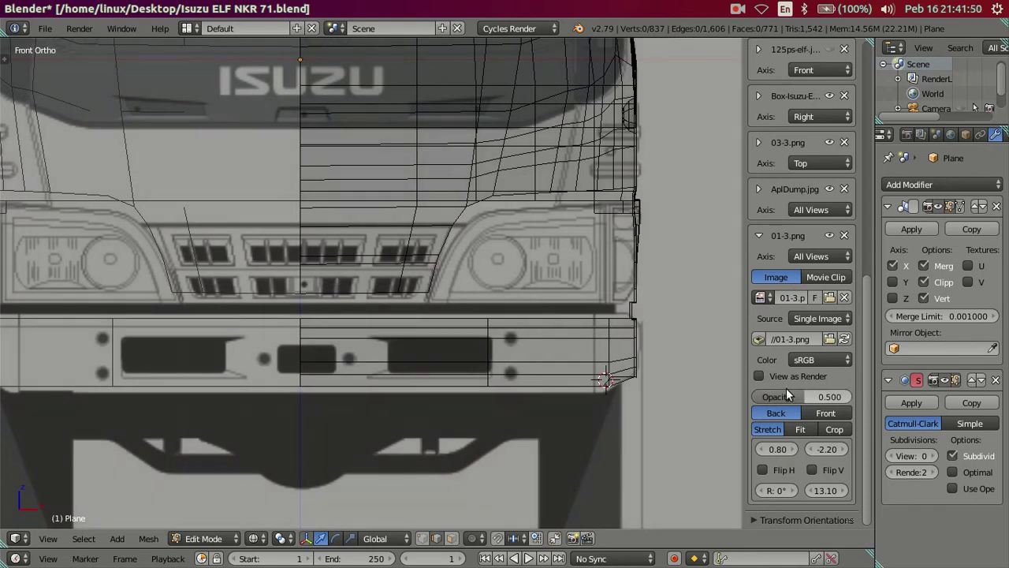
pyautogui.scroll(2, 500, 373)
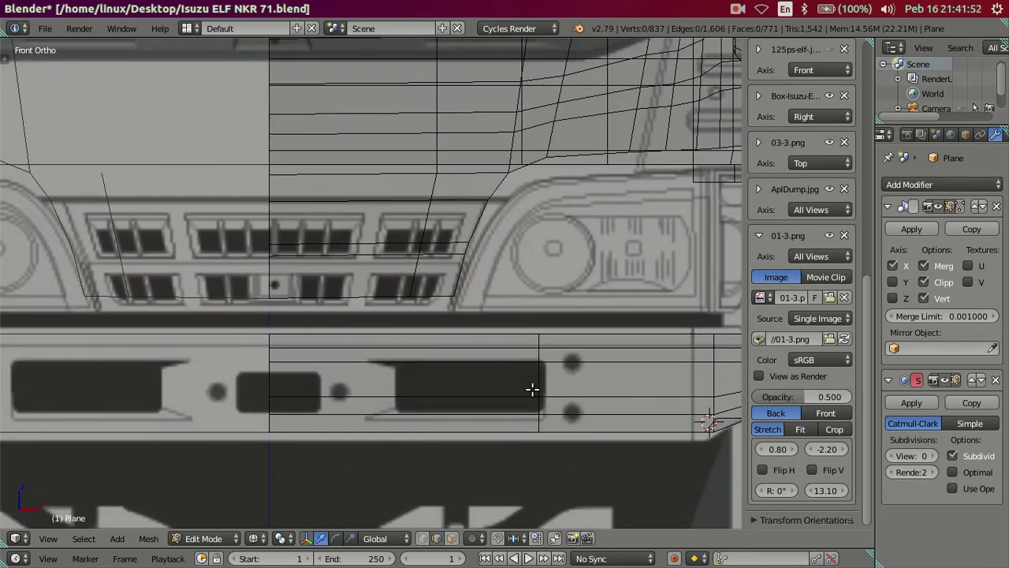
# Slide the existing vertical bumper edge loop sideways along X to the slot's edge.
pyautogui.keyDown('alt'); pyautogui.rightClick(540, 383); pyautogui.keyUp('alt')
pyautogui.press('g')
pyautogui.press('x')
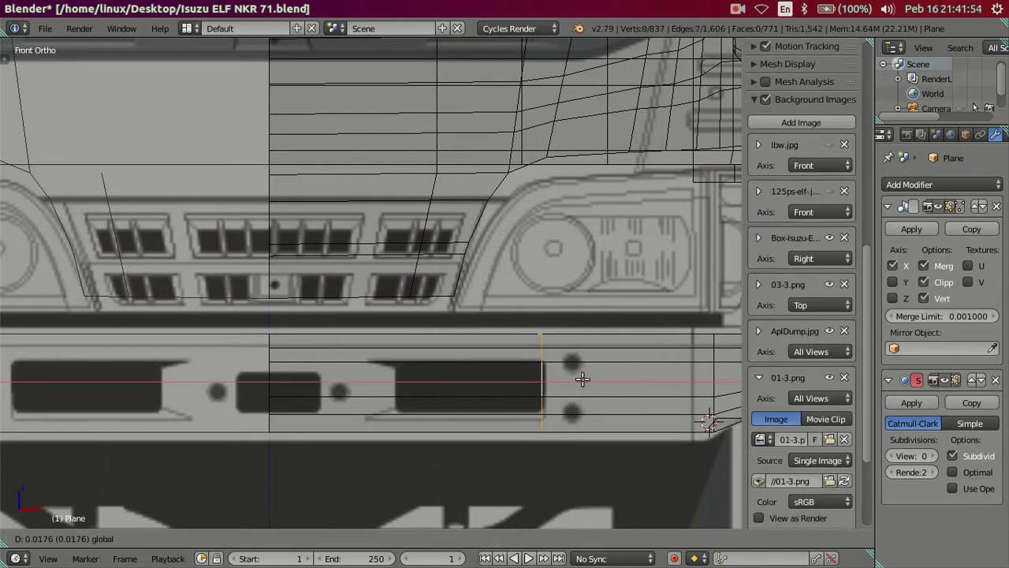
pyautogui.click(582, 379)
# Add two vertical loop cuts across the bumper, placed at the slot edges.
pyautogui.hotkey('ctrl', 'r')
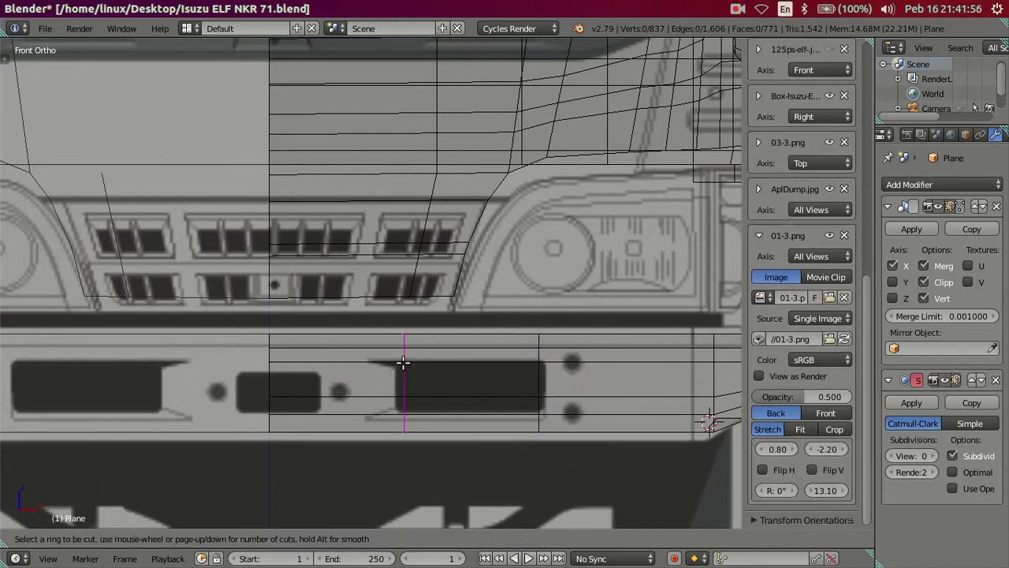
pyautogui.click(402, 362)
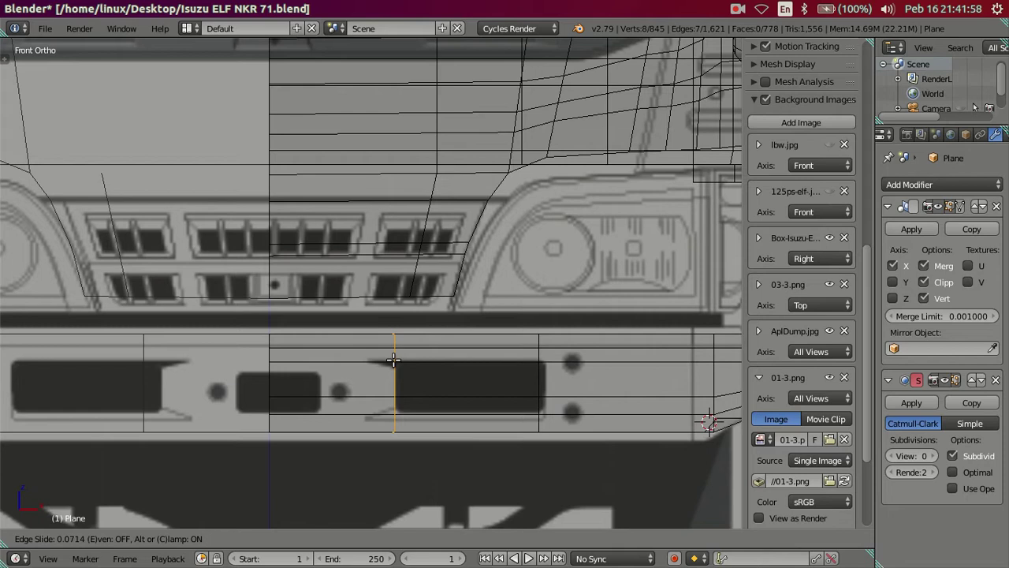
pyautogui.click(385, 360)
pyautogui.hotkey('ctrl', 'r')
pyautogui.click(332, 351)
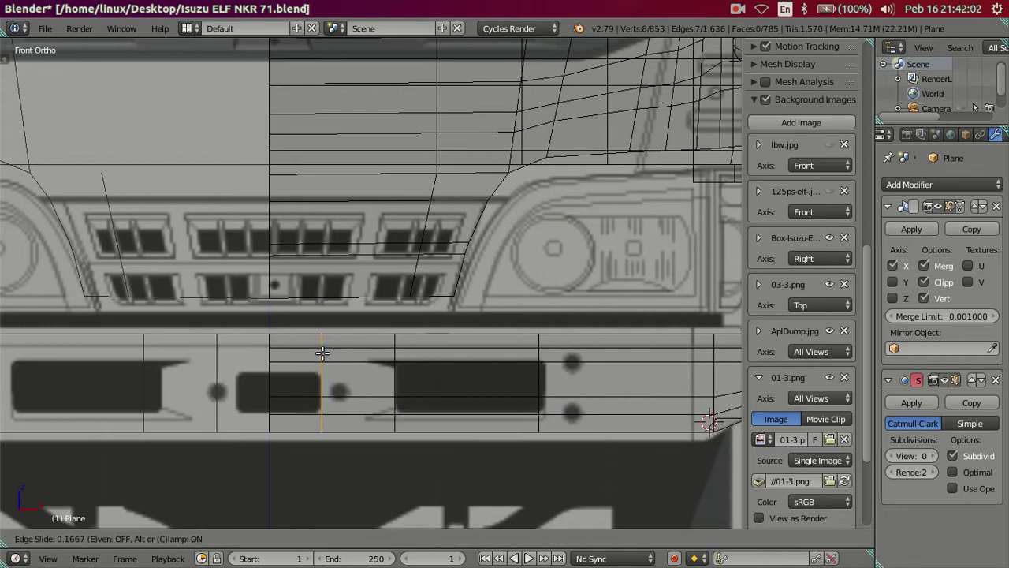
pyautogui.click(322, 352)
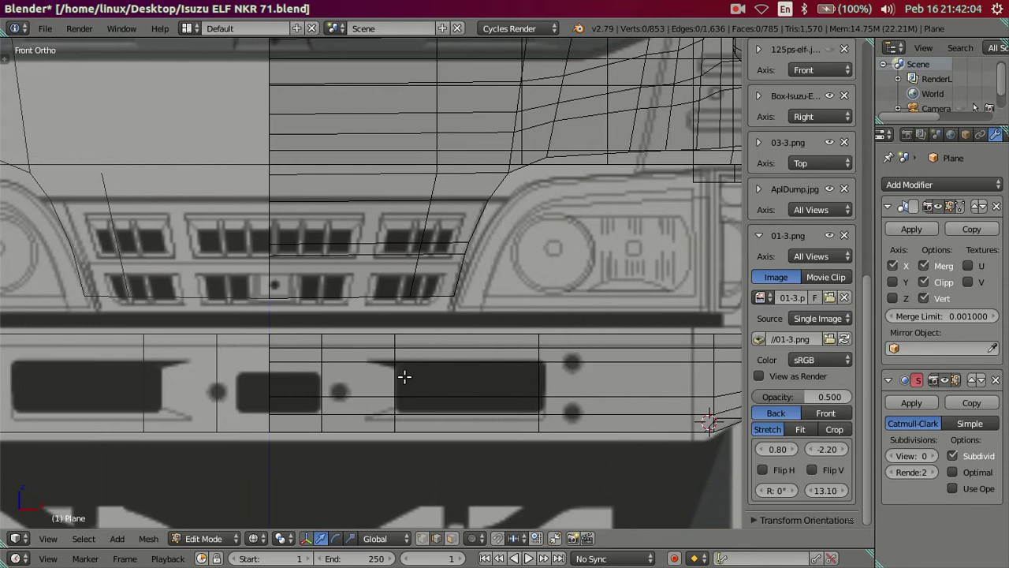
# Check the mesh in solid shading, then hide 01-3.png and show the two front photo references.
pyautogui.press('z')
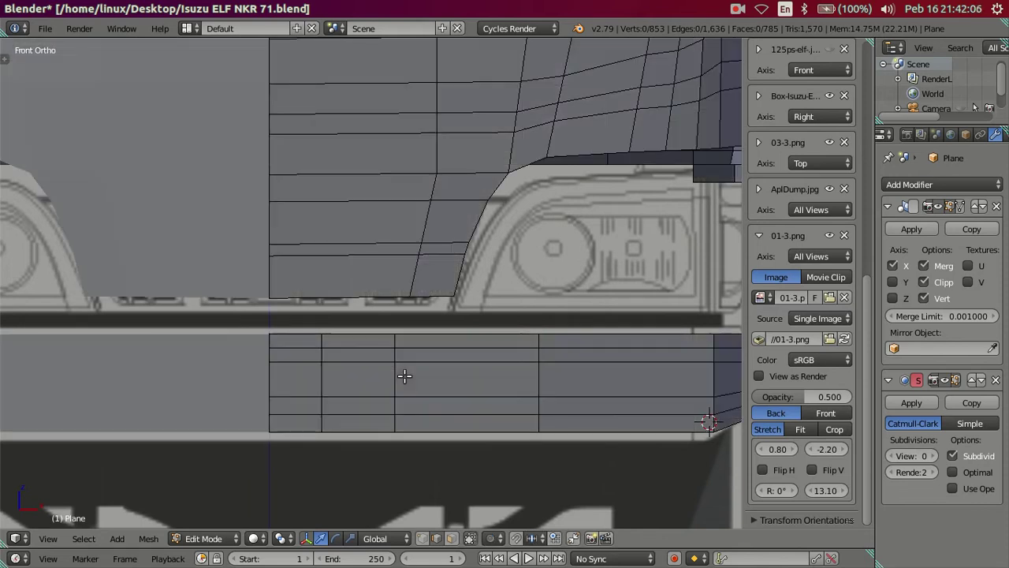
pyautogui.press('z')
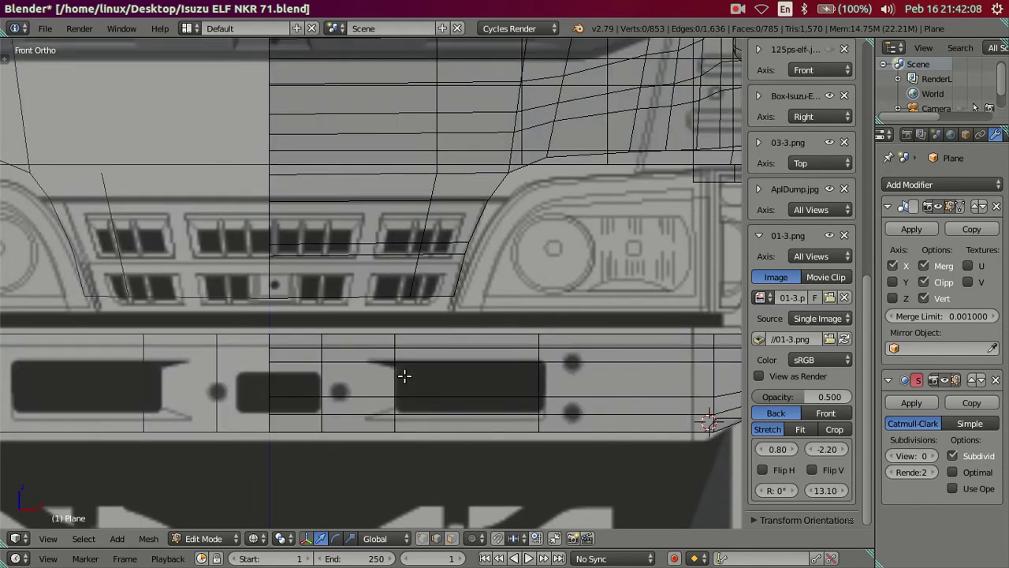
pyautogui.press('z')
pyautogui.scroll(3, 762, 313)
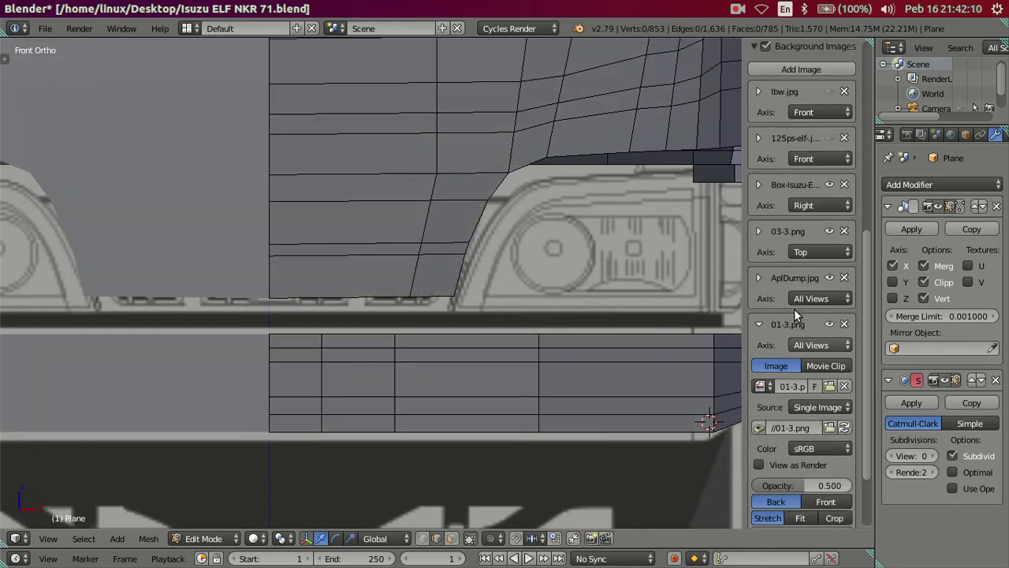
pyautogui.click(759, 324)
pyautogui.click(828, 324)
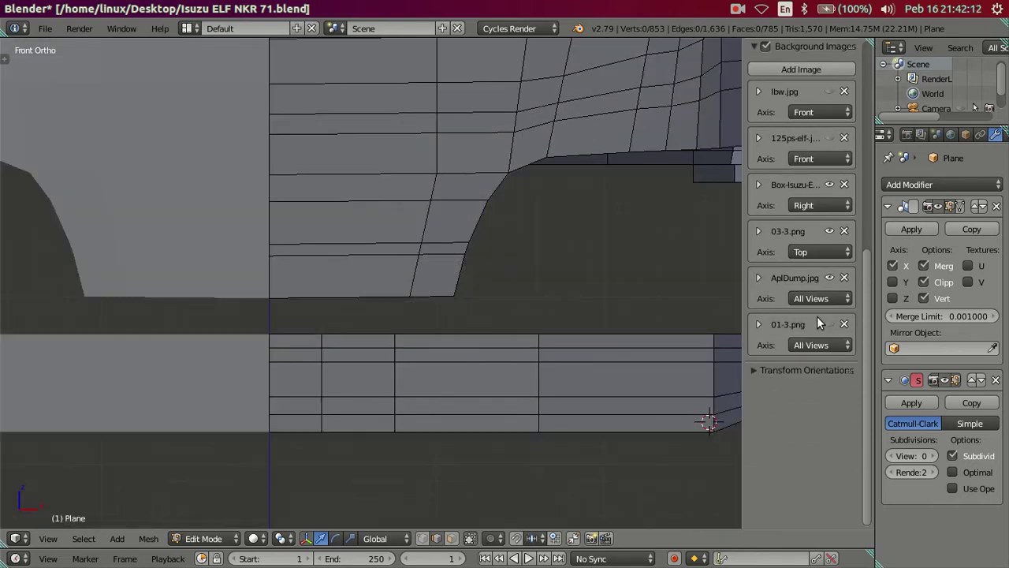
pyautogui.scroll(4, 804, 268)
pyautogui.scroll(3, 809, 266)
pyautogui.click(829, 394)
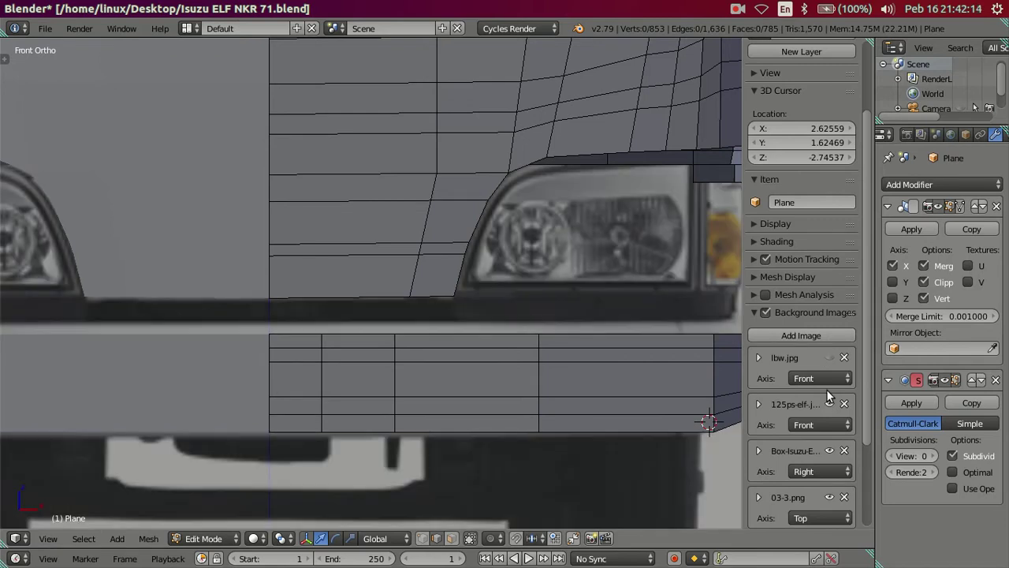
pyautogui.click(827, 358)
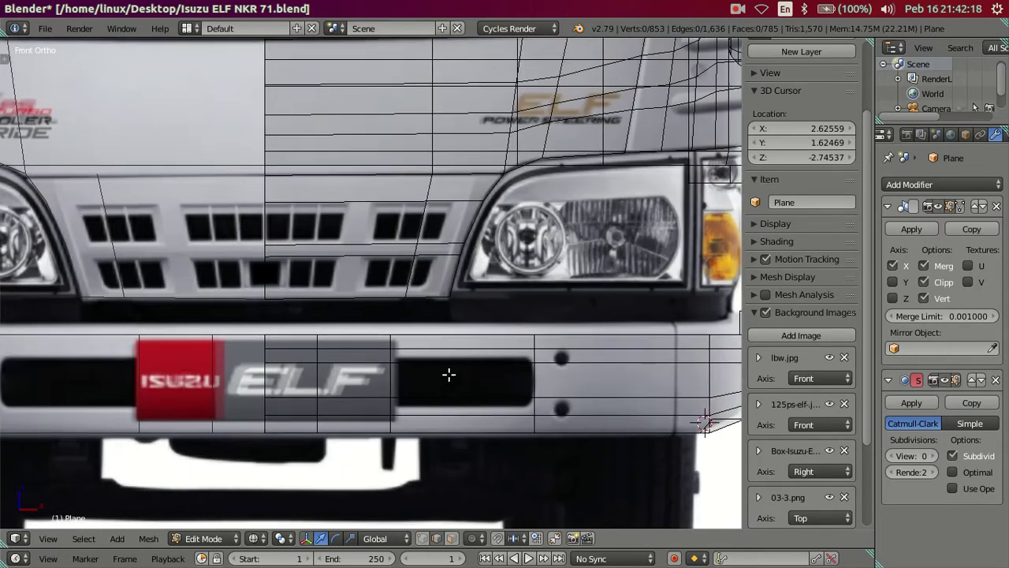
pyautogui.scroll(1, 395, 366)
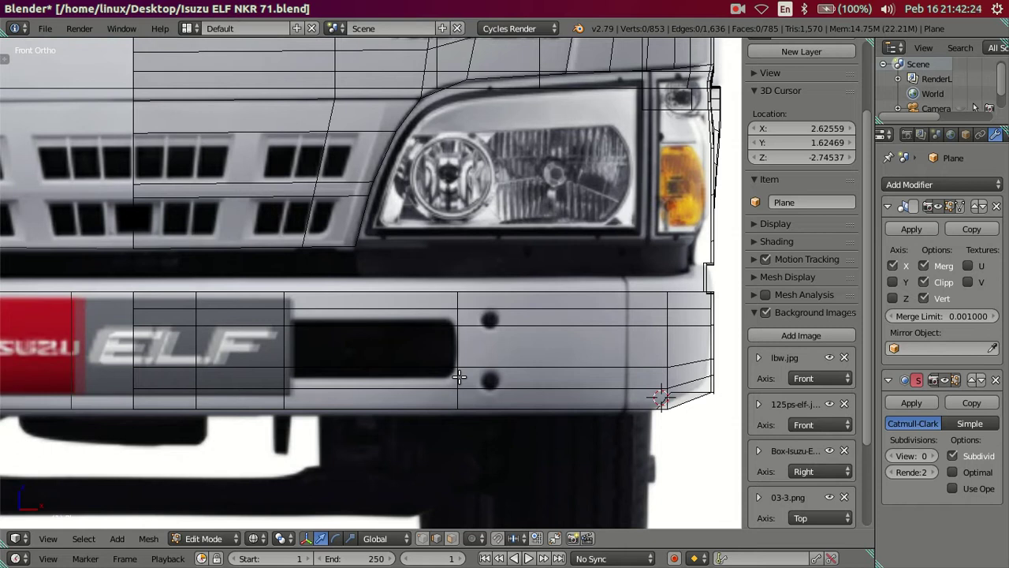
# Add a horizontal loop cut across the bumper near the slot's bottom edge.
pyautogui.hotkey('ctrl', 'r')
pyautogui.click(458, 377)
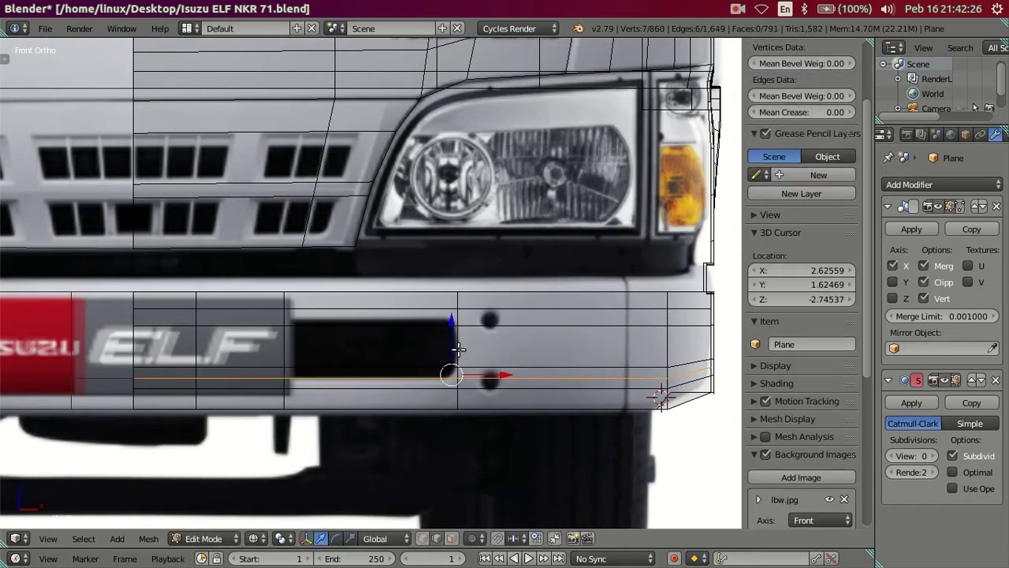
pyautogui.click(458, 315)
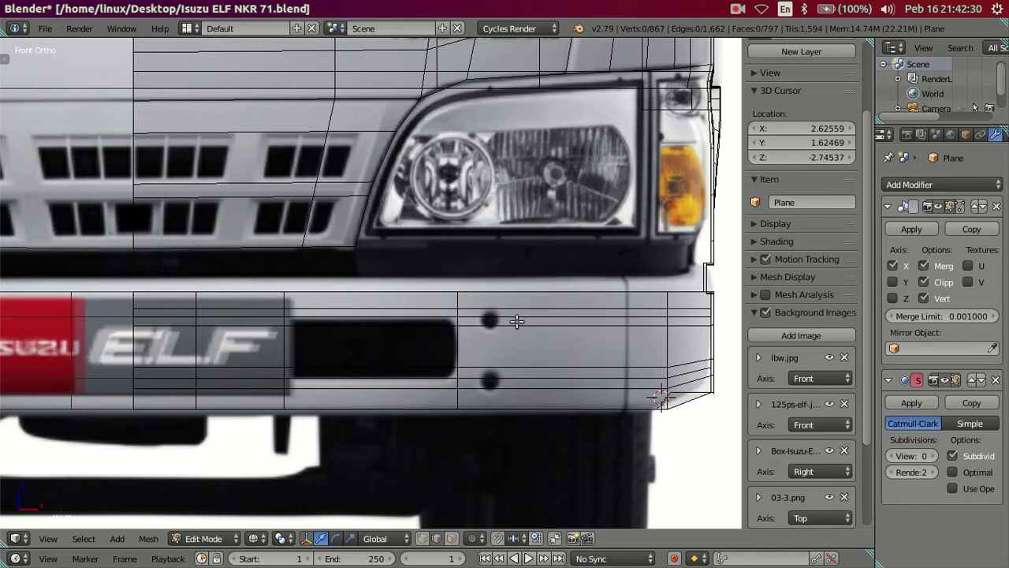
# Add a centred vertical loop cut near the slot's edge and clear the selection.
pyautogui.hotkey('ctrl', 'r')
pyautogui.click(446, 328)
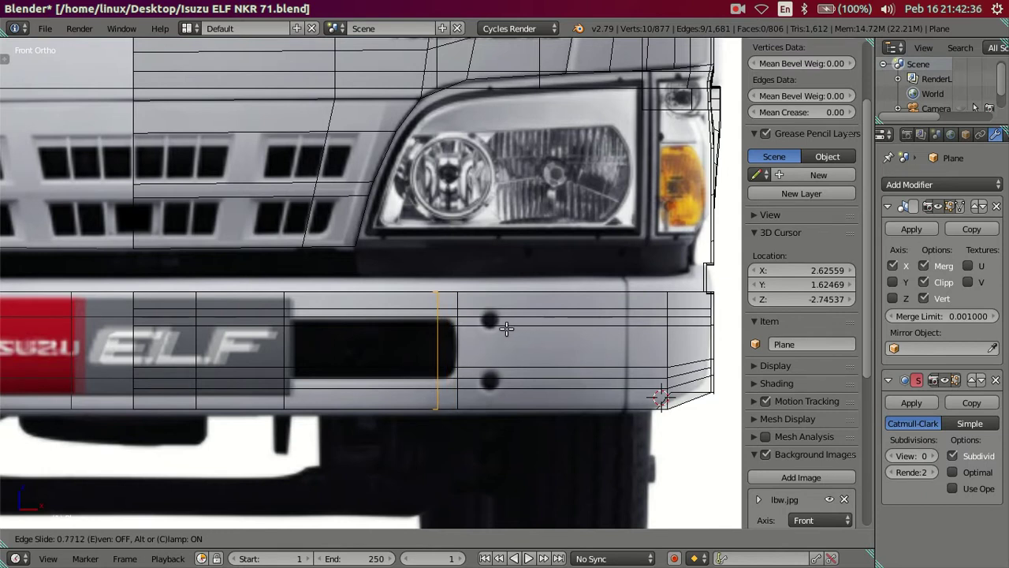
pyautogui.rightClick(503, 327)
pyautogui.press('z')
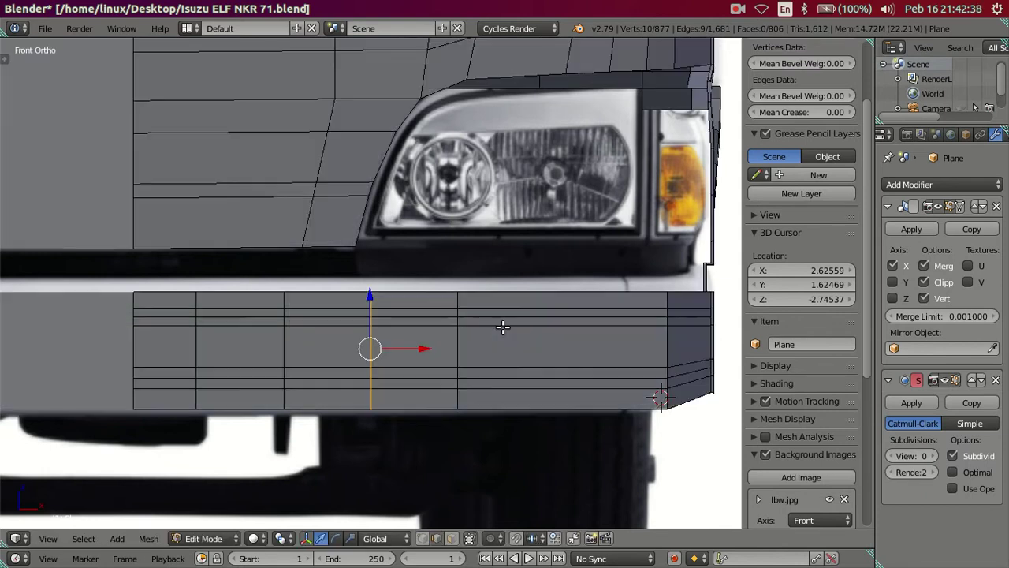
pyautogui.press('a')
# Add five vertical loop cuts, keep the two outer loops, and dissolve the other three.
pyautogui.hotkey('ctrl', 'r')
pyautogui.scroll(4, 400, 327)
pyautogui.click(398, 327)
pyautogui.rightClick(398, 327)
pyautogui.keyDown('alt'); pyautogui.keyDown('shift'); pyautogui.click(313, 350); pyautogui.keyUp('shift'); pyautogui.keyUp('alt')
pyautogui.keyDown('alt'); pyautogui.keyDown('shift'); pyautogui.click(428, 339); pyautogui.keyUp('shift'); pyautogui.keyUp('alt')
pyautogui.press('x')
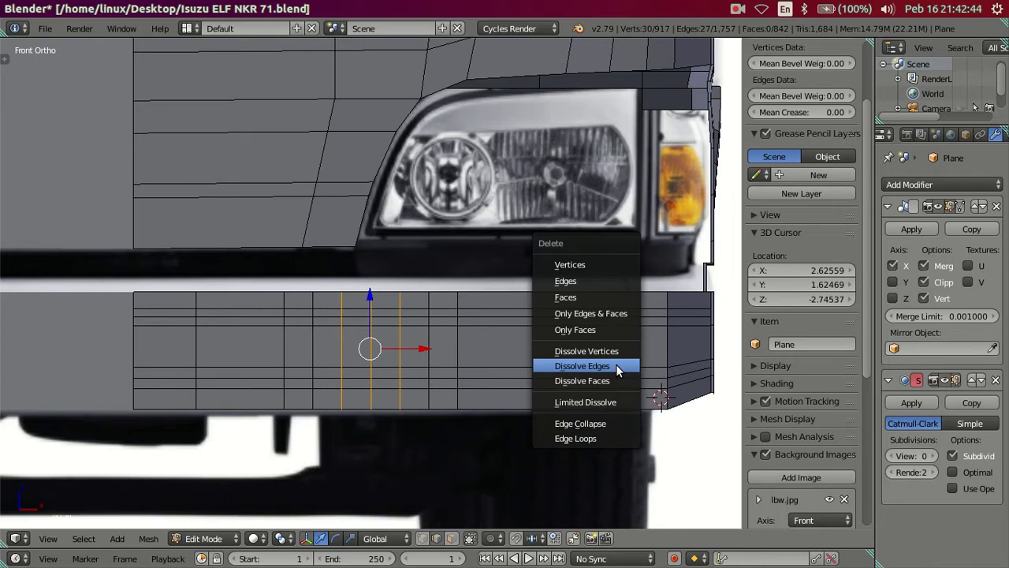
pyautogui.click(616, 364)
# Add two loop cuts over the ELF badge and dissolve the unneeded one.
pyautogui.press('z')
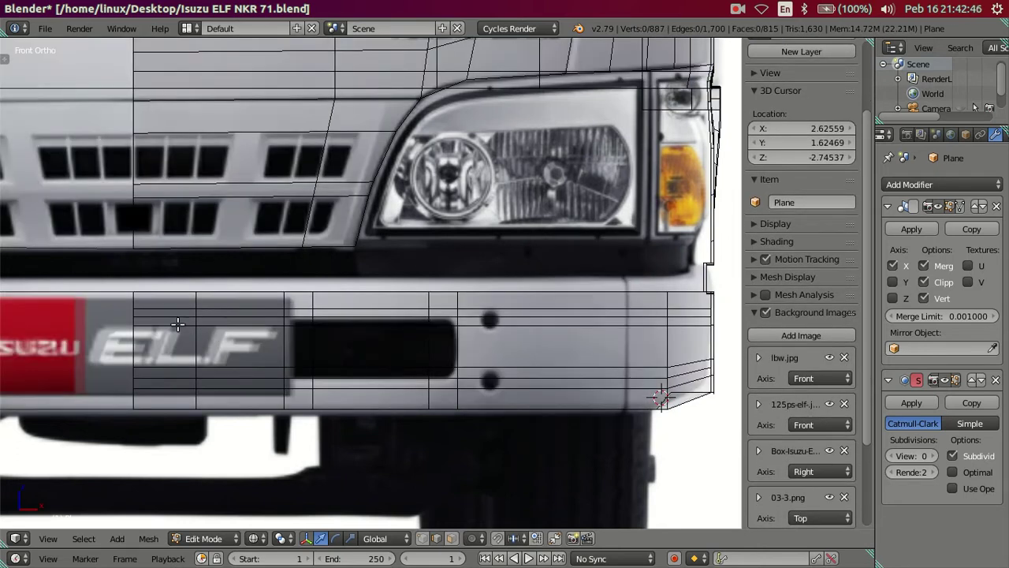
pyautogui.hotkey('ctrl', 'r')
pyautogui.scroll(1, 178, 325)
pyautogui.click(178, 324)
pyautogui.rightClick(178, 324)
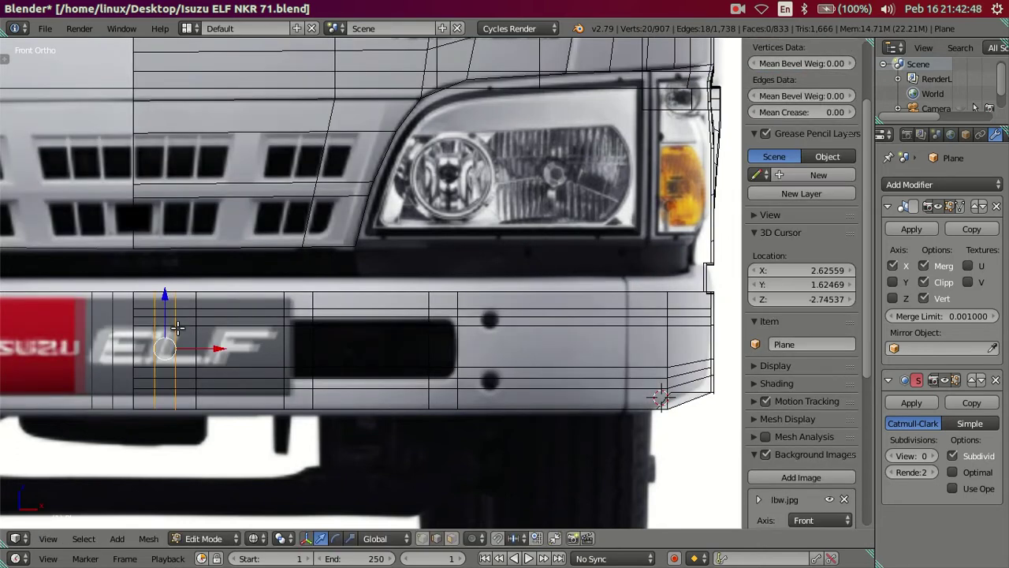
pyautogui.press('x')
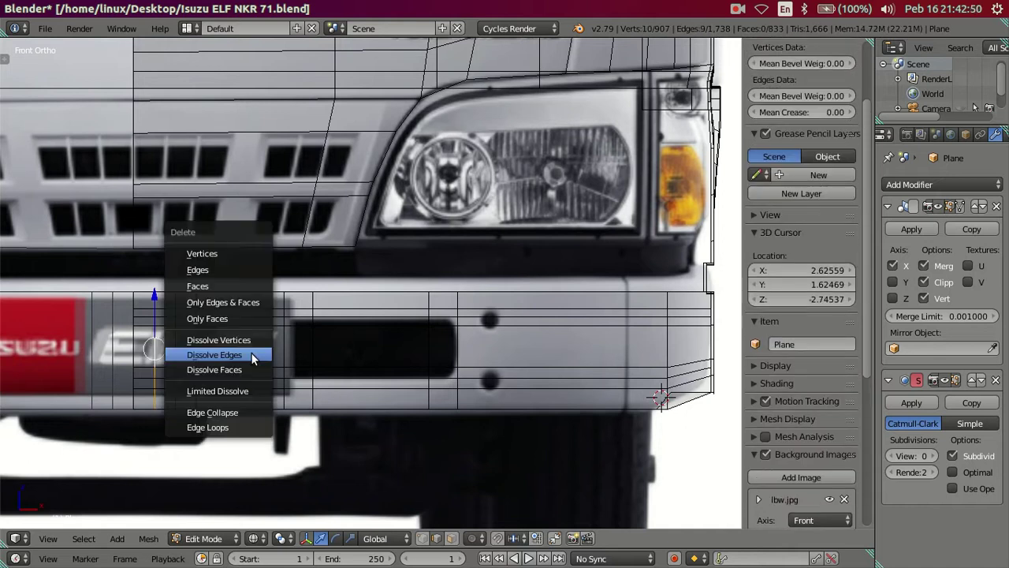
pyautogui.click(255, 354)
# Select the bumper faces inside the dark slot, including upper and lower rows.
pyautogui.press('z')
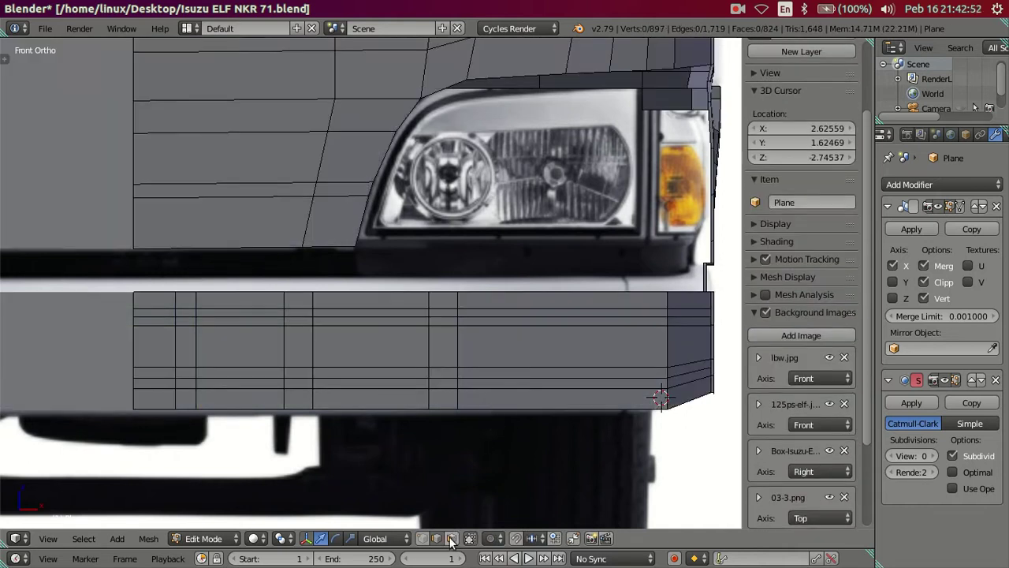
pyautogui.press('z')
pyautogui.rightClick(440, 349)
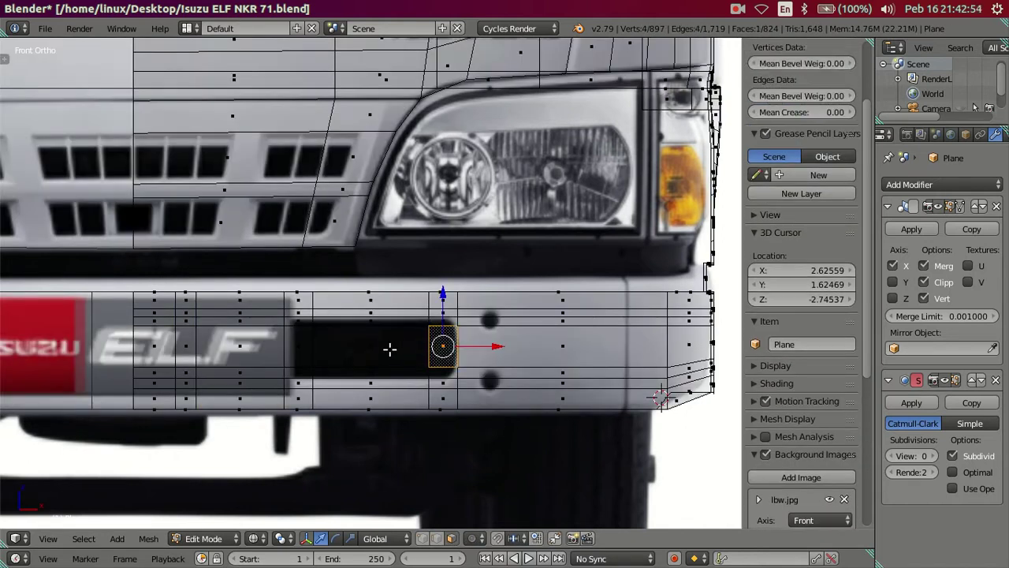
pyautogui.keyDown('ctrl'); pyautogui.rightClick(302, 347); pyautogui.keyUp('ctrl')
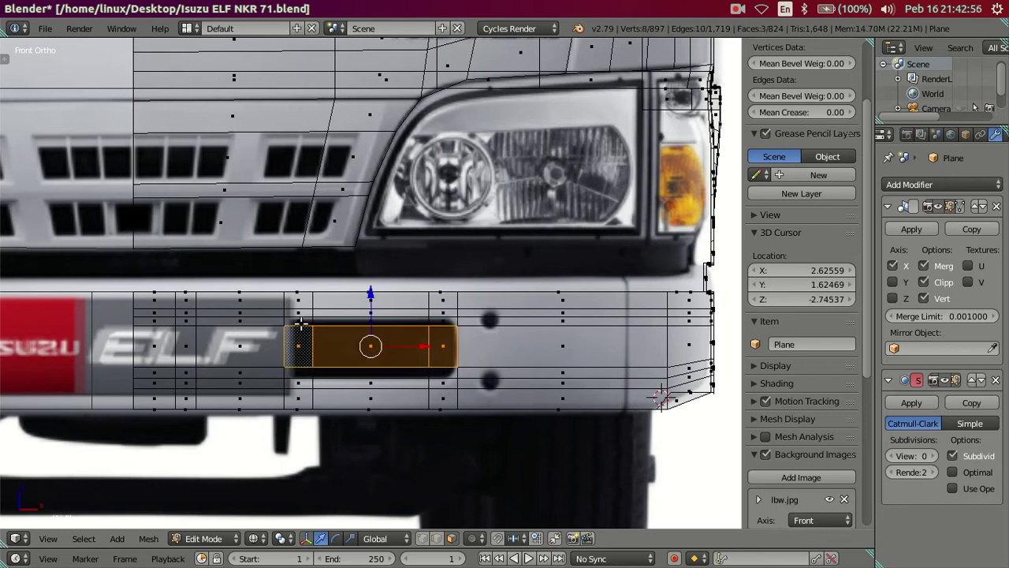
pyautogui.keyDown('ctrl'); pyautogui.rightClick(439, 320); pyautogui.keyUp('ctrl')
pyautogui.keyDown('ctrl'); pyautogui.rightClick(444, 372); pyautogui.keyUp('ctrl')
pyautogui.keyDown('ctrl'); pyautogui.rightClick(302, 370); pyautogui.keyUp('ctrl')
# Add the ELF badge faces to the selection and delete all selected faces to open both slots.
pyautogui.keyDown('shift'); pyautogui.rightClick(180, 371); pyautogui.keyUp('shift')
pyautogui.keyDown('shift'); pyautogui.rightClick(152, 372); pyautogui.keyUp('shift')
pyautogui.keyDown('shift'); pyautogui.rightClick(180, 347); pyautogui.keyUp('shift')
pyautogui.keyDown('shift'); pyautogui.rightClick(163, 342); pyautogui.keyUp('shift')
pyautogui.keyDown('shift'); pyautogui.rightClick(182, 321); pyautogui.keyUp('shift')
pyautogui.keyDown('shift'); pyautogui.rightClick(158, 321); pyautogui.keyUp('shift')
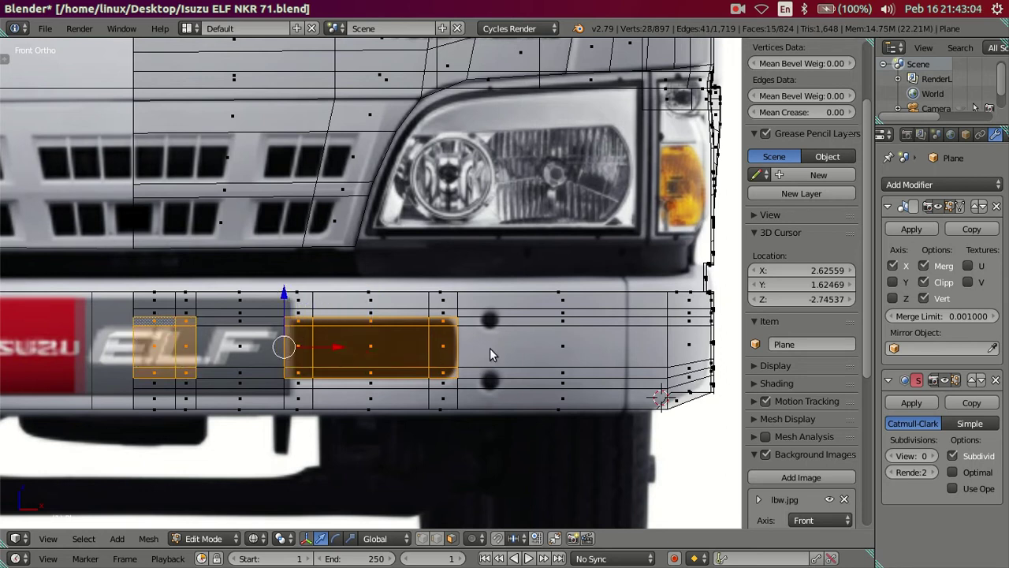
pyautogui.press('x')
pyautogui.click(438, 279)
pyautogui.scroll(-5, 761, 382)
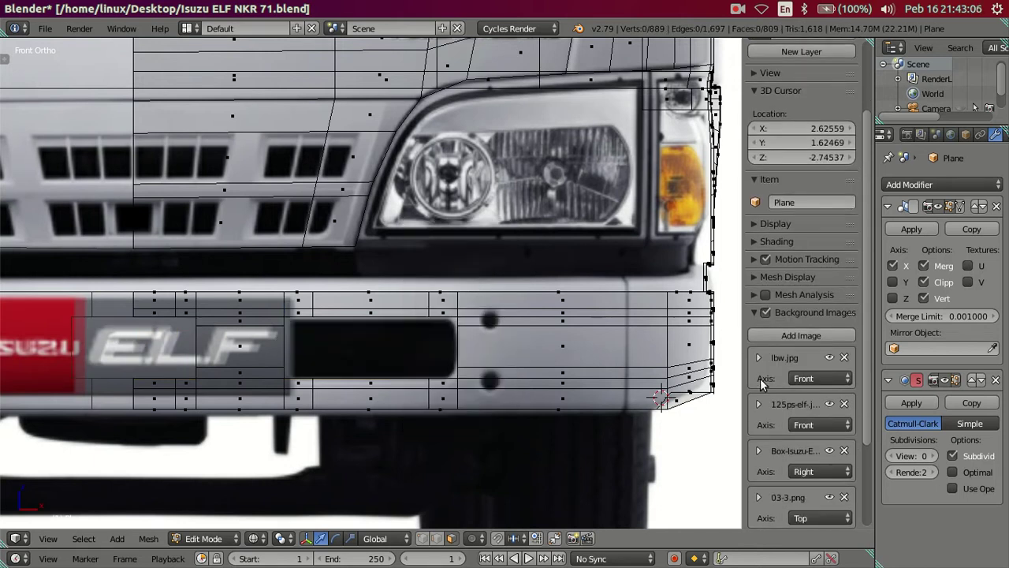
pyautogui.press('z')
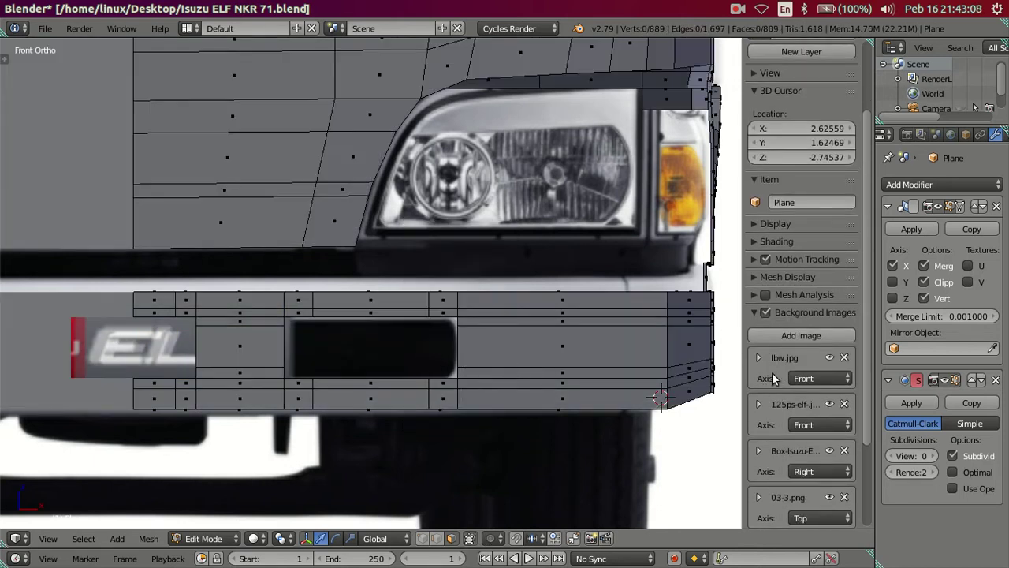
# Set the Subdivision viewport level to 2 and inspect the openings against the reference.
pyautogui.click(932, 456)
pyautogui.click(933, 456)
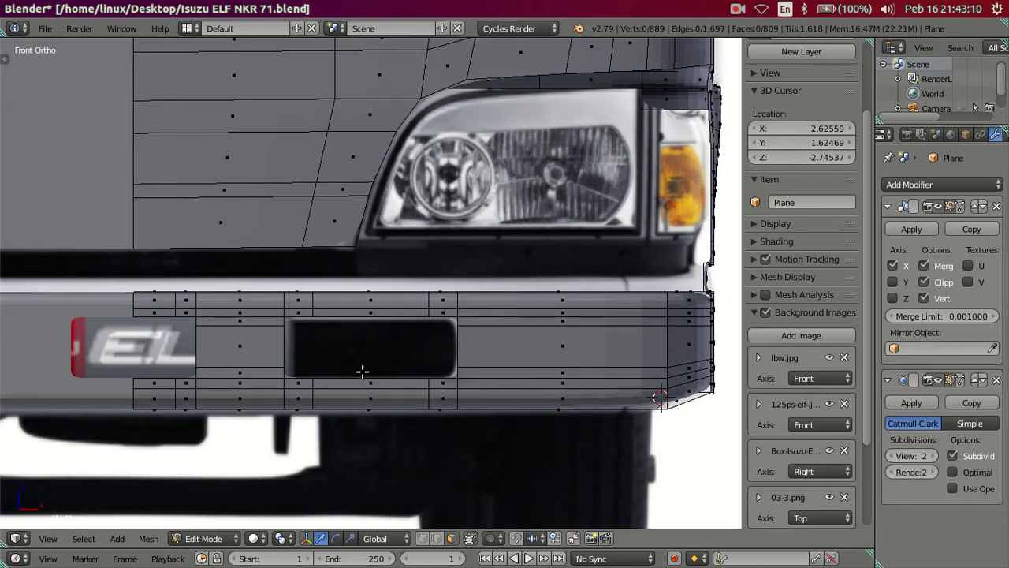
pyautogui.press('z')
pyautogui.scroll(-2, 328, 362)
pyautogui.press('z')
pyautogui.moveTo(387, 354); pyautogui.dragTo(381, 344, button='middle')
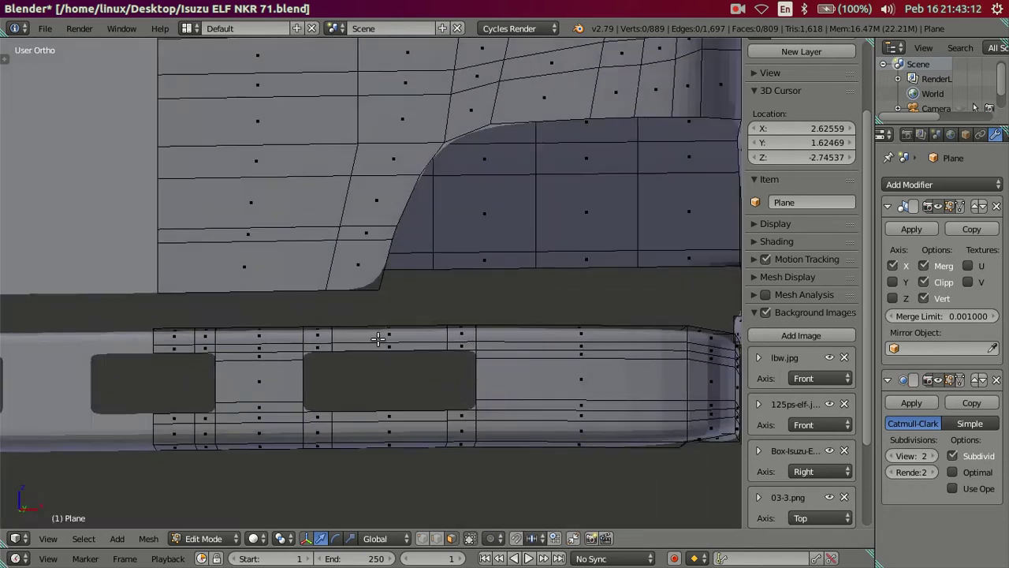
pyautogui.press('z')
pyautogui.press('KP_1')
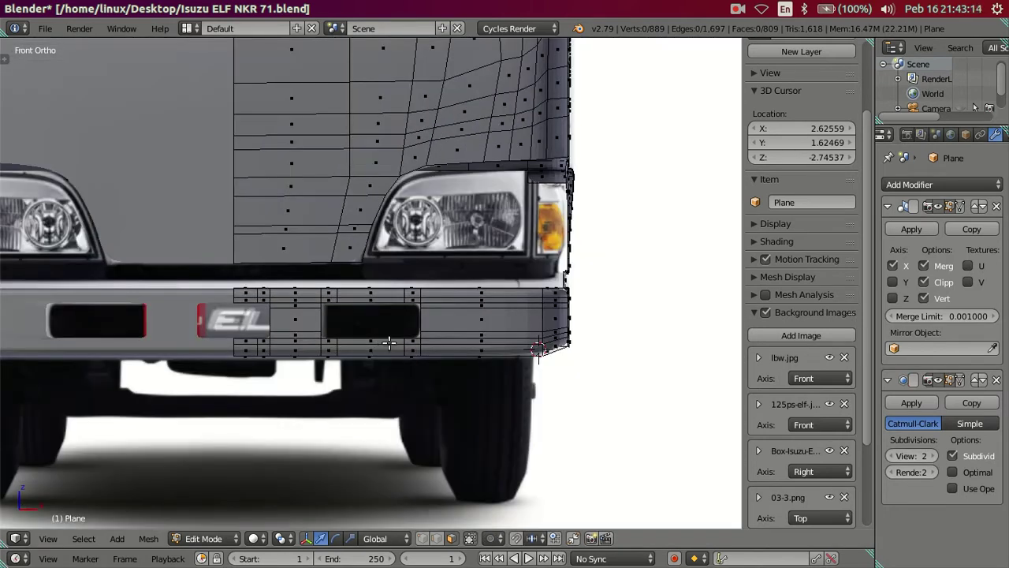
pyautogui.press('Tab')
pyautogui.scroll(2, 388, 342)
pyautogui.scroll(2, 388, 342)
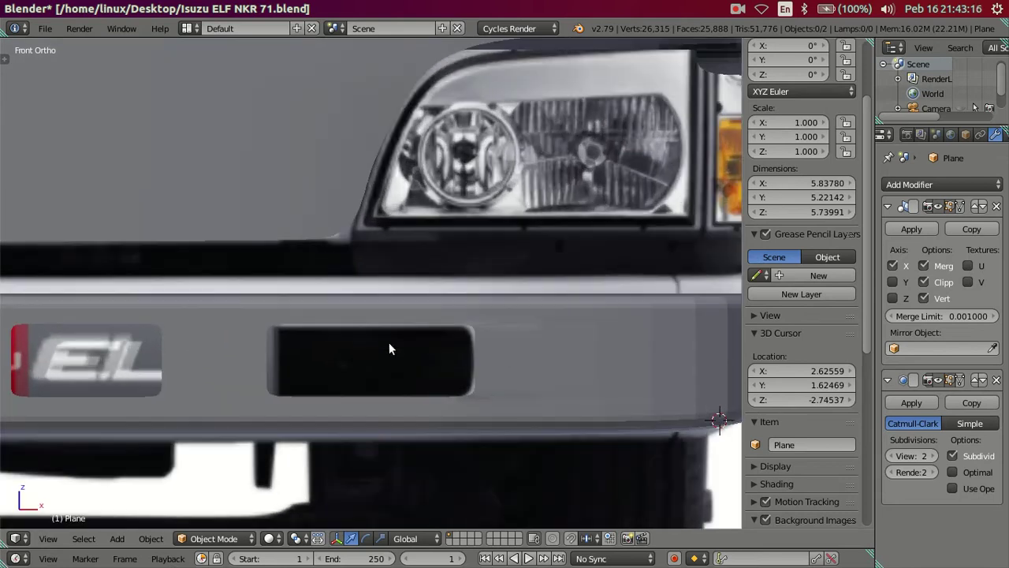
pyautogui.scroll(-2, 389, 342)
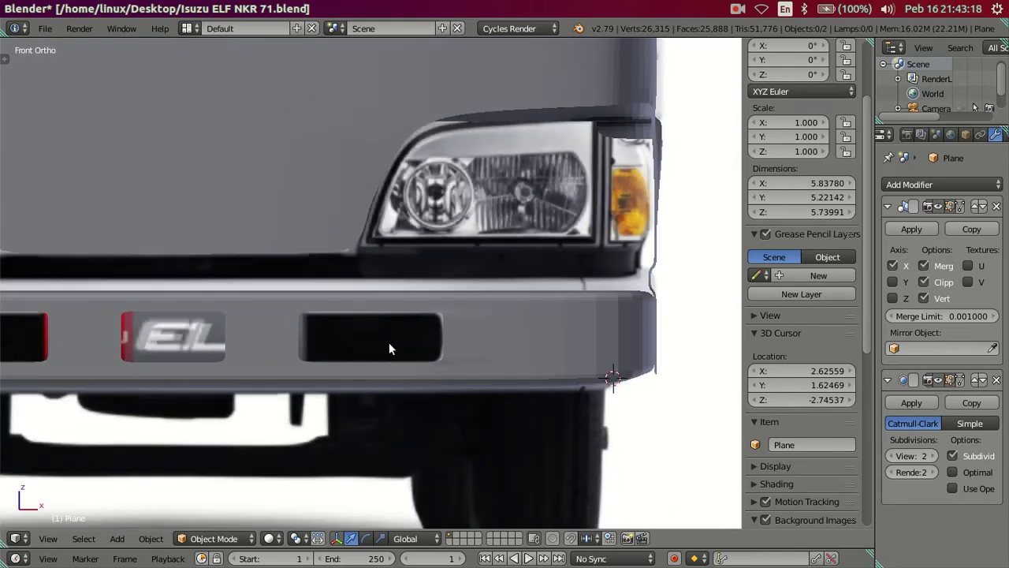
pyautogui.scroll(2, 389, 344)
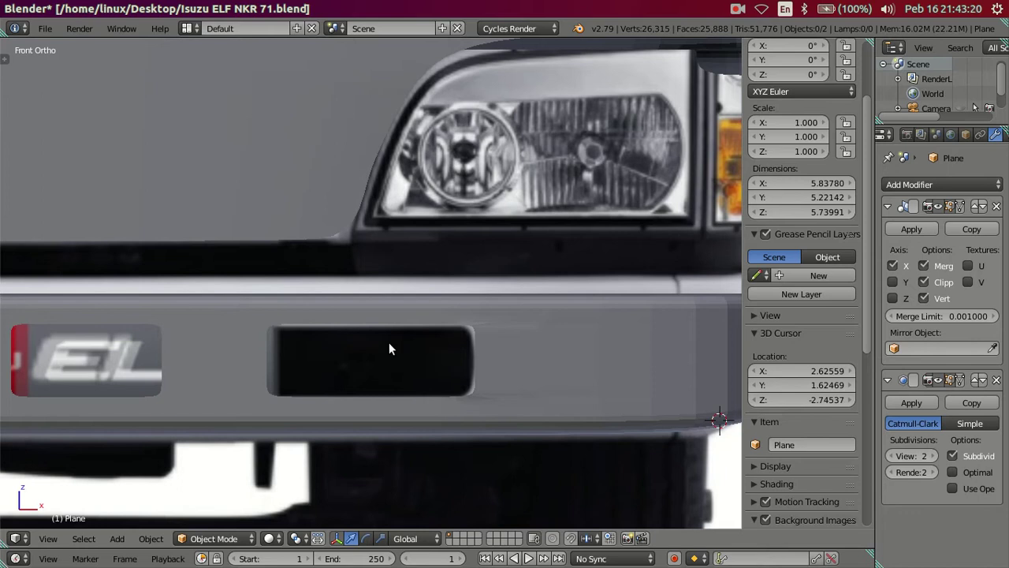
pyautogui.press('Tab')
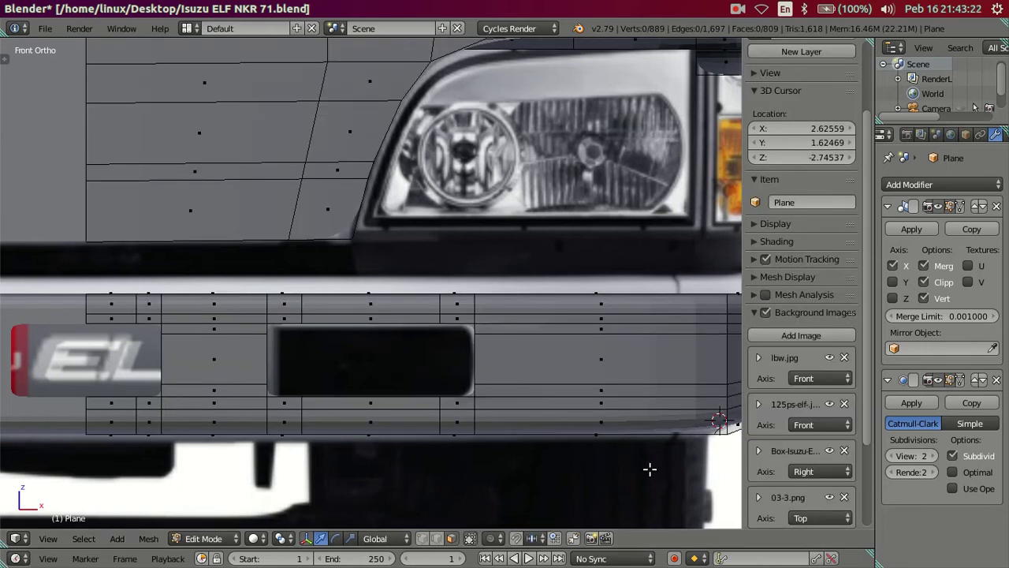
pyautogui.scroll(1, 463, 398)
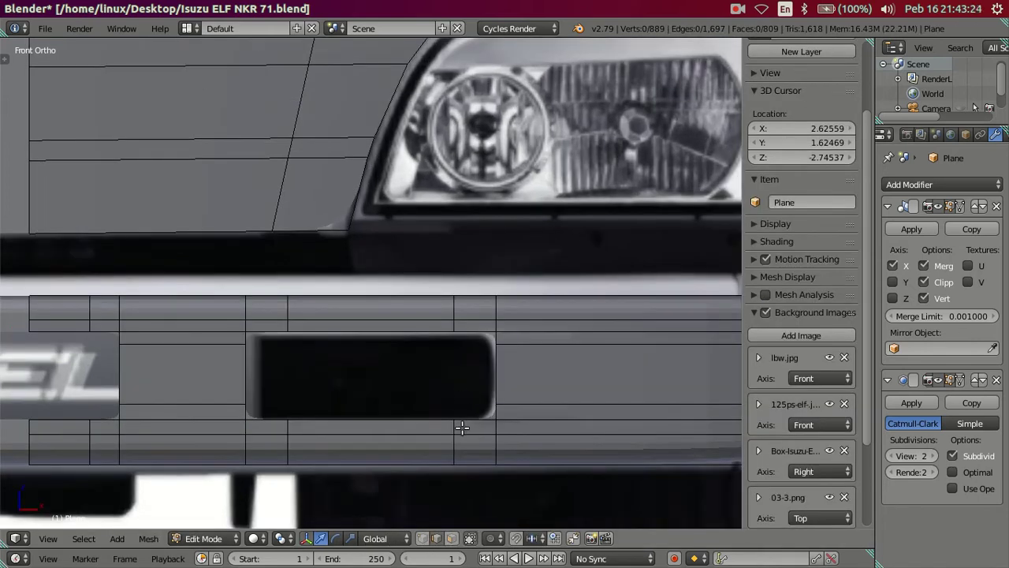
pyautogui.keyDown('alt'); pyautogui.rightClick(455, 452); pyautogui.keyUp('alt')
pyautogui.keyDown('alt'); pyautogui.keyDown('shift'); pyautogui.rightClick(450, 307); pyautogui.keyUp('shift'); pyautogui.keyUp('alt')
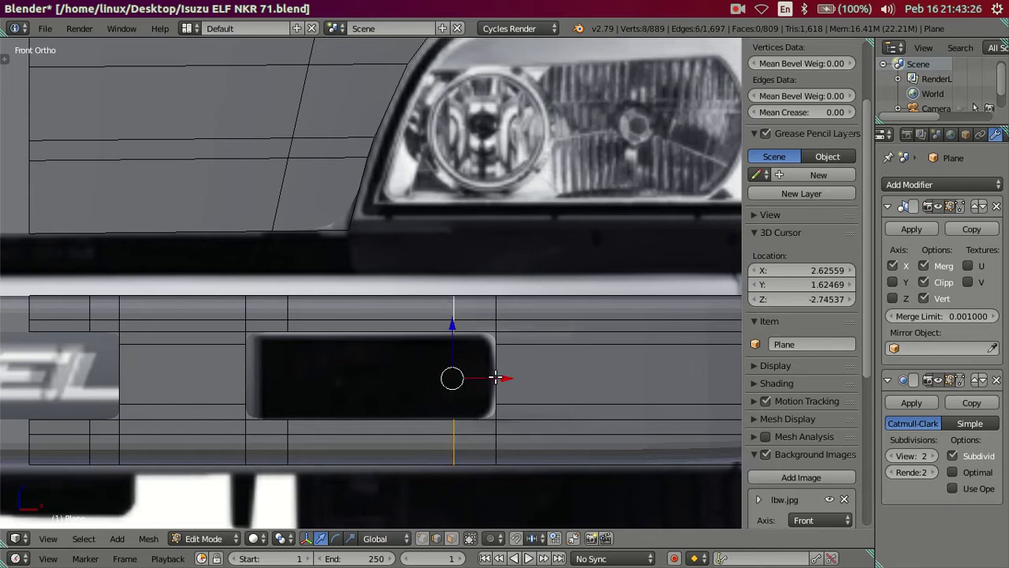
pyautogui.press('g')
pyautogui.press('x')
pyautogui.rightClick(446, 366)
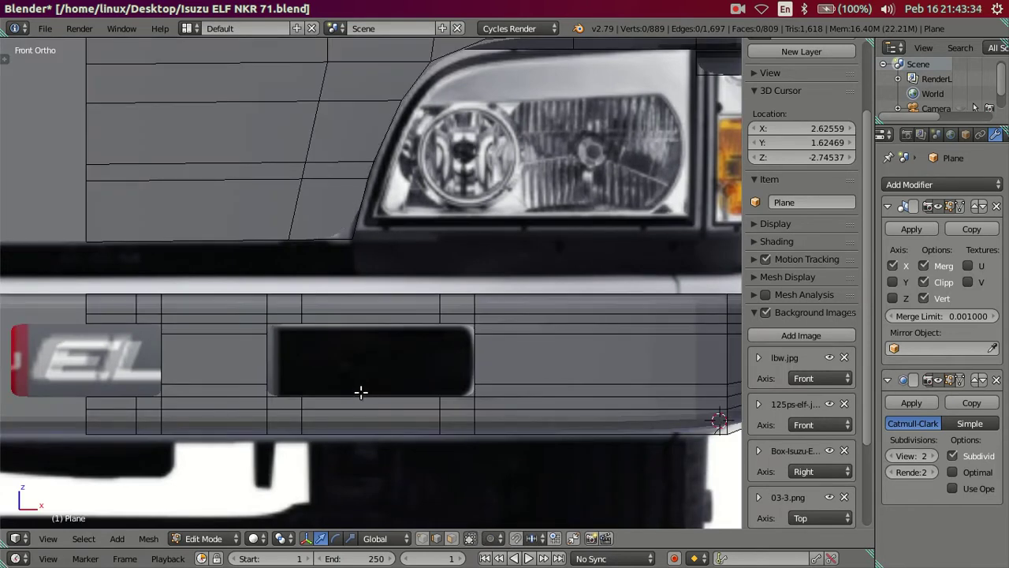
pyautogui.scroll(-4, 768, 446)
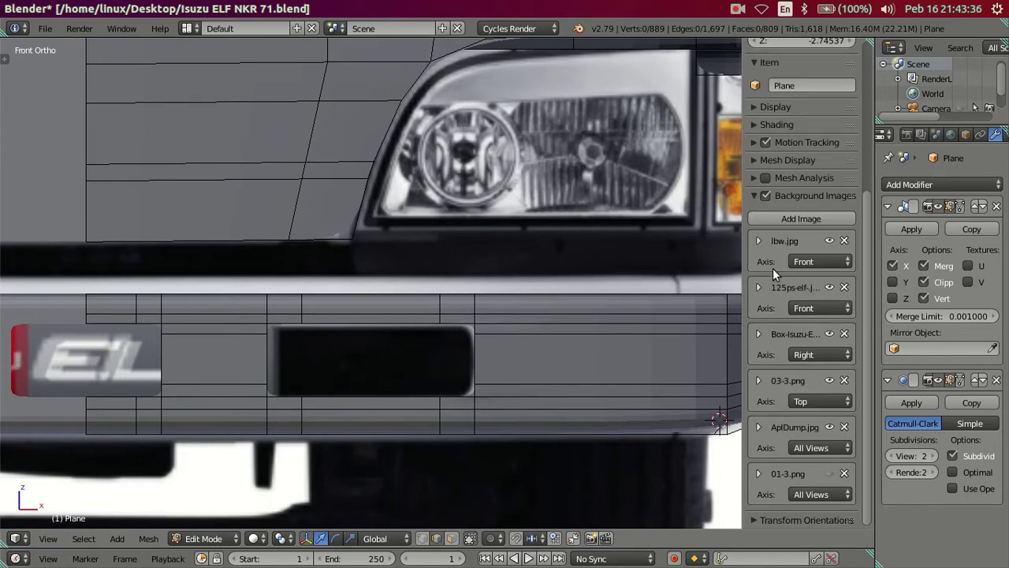
# Hide lbw.jpg and the second front photo, showing only the 01-3.png blueprint in solid shading.
pyautogui.click(828, 240)
pyautogui.click(828, 288)
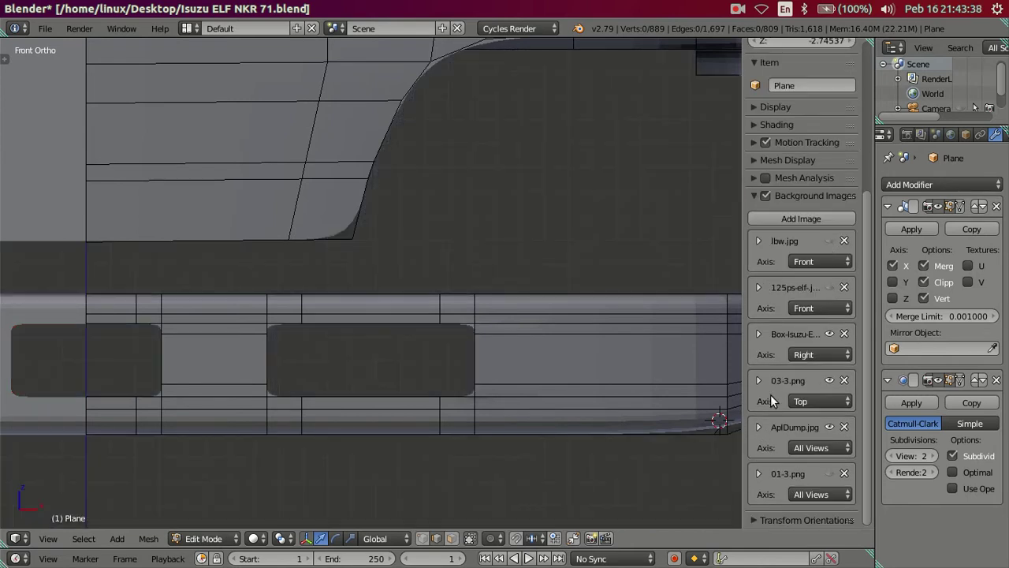
pyautogui.click(829, 473)
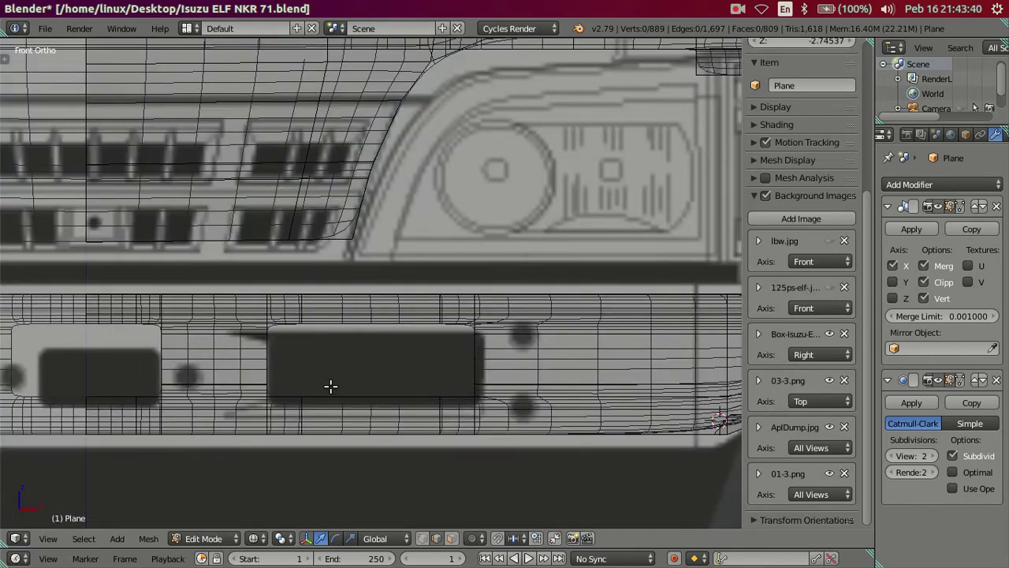
pyautogui.press('z')
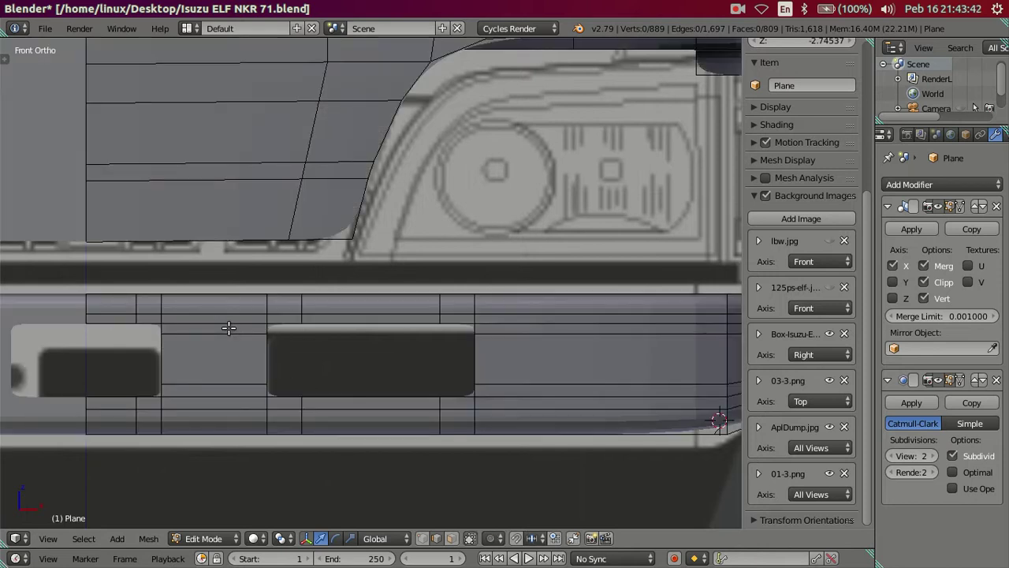
# Add a centred vertical loop cut between the slots, then undo an attempted edge slide.
pyautogui.hotkey('ctrl', 'r')
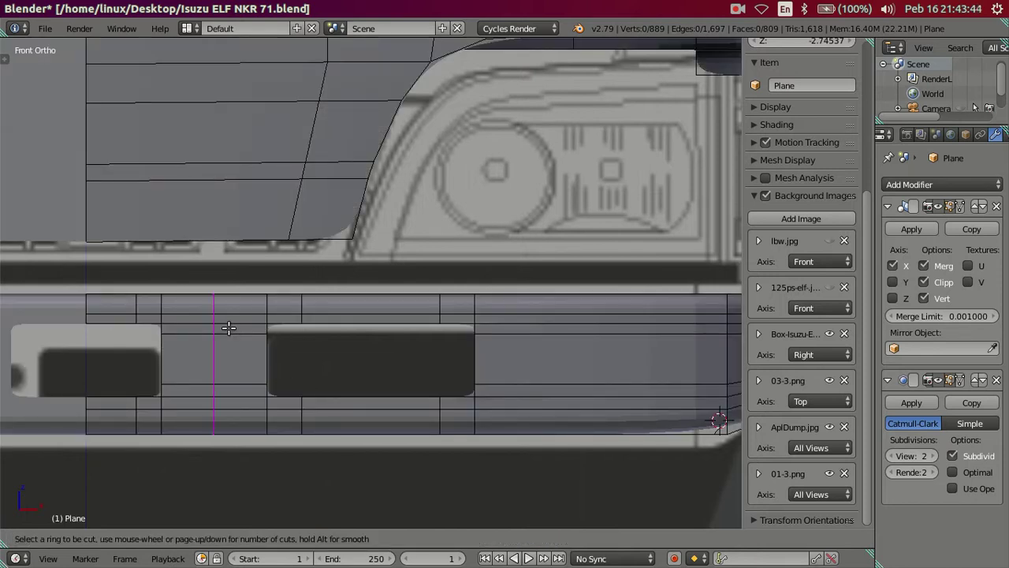
pyautogui.click(228, 328)
pyautogui.rightClick(226, 328)
pyautogui.moveTo(354, 379)
pyautogui.mouseDown(button='middle')
pyautogui.moveTo(319, 390)
pyautogui.moveTo(431, 417)
pyautogui.mouseUp(button='middle')
pyautogui.rightClick(408, 416)
pyautogui.moveTo(451, 410); pyautogui.dragTo(471, 407)
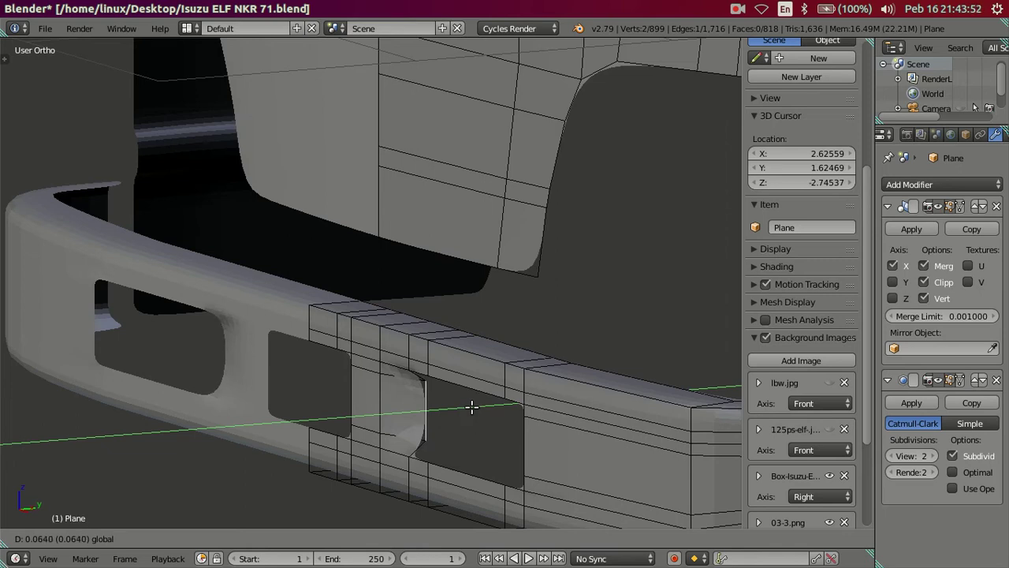
pyautogui.hotkey('ctrl', 'z')
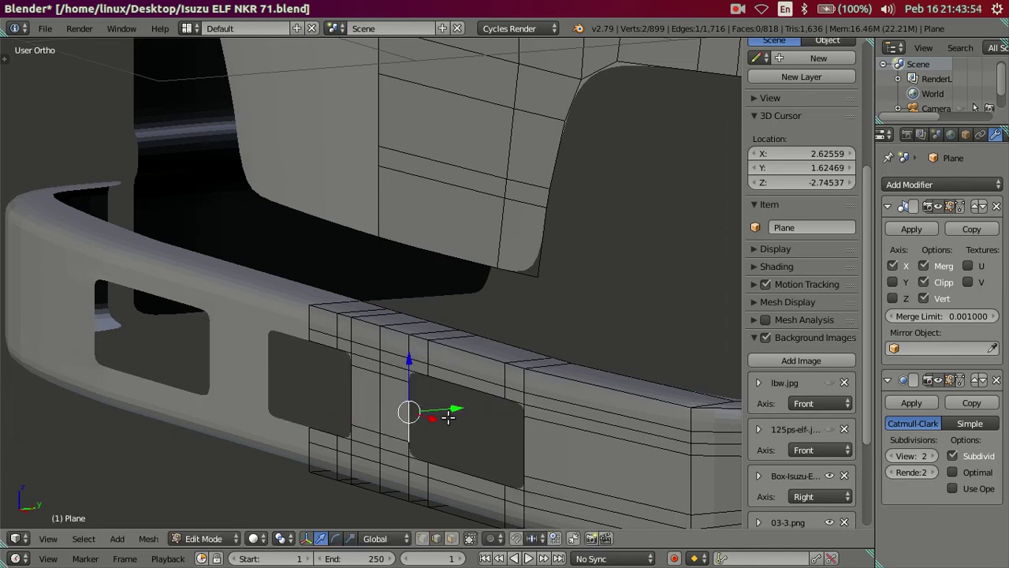
# Switch to face select mode and view the bumper in Front Ortho.
pyautogui.click(451, 538)
pyautogui.moveTo(425, 473); pyautogui.dragTo(377, 356, button='middle')
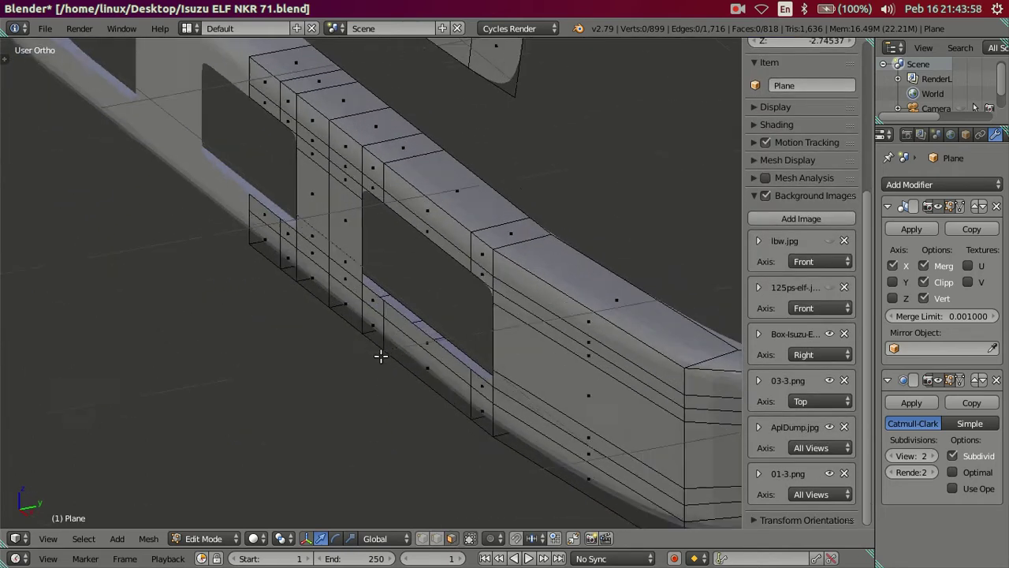
pyautogui.press('KP_1')
# Add three loop cuts across the bumper, then dissolve them.
pyautogui.scroll(-3, 339, 339)
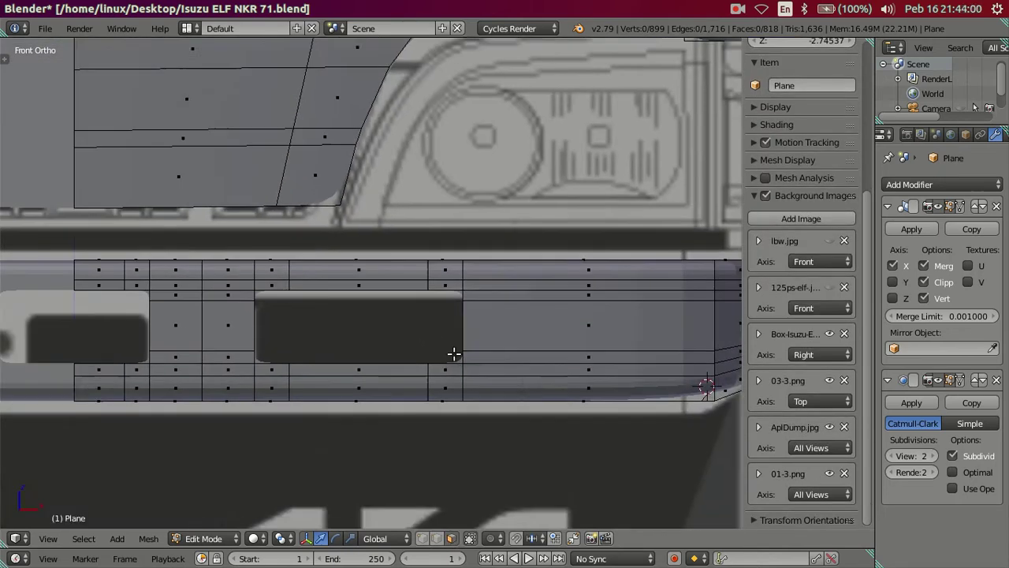
pyautogui.scroll(2, 360, 338)
pyautogui.scroll(2, 362, 354)
pyautogui.hotkey('ctrl', 'r')
pyautogui.scroll(2, 361, 356)
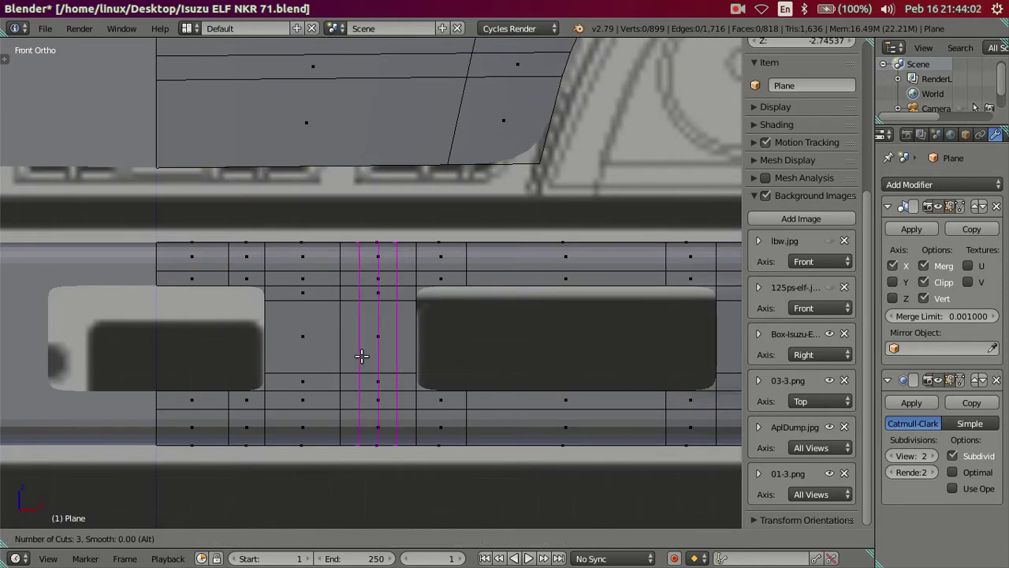
pyautogui.click(361, 355)
pyautogui.rightClick(361, 351)
pyautogui.press('x')
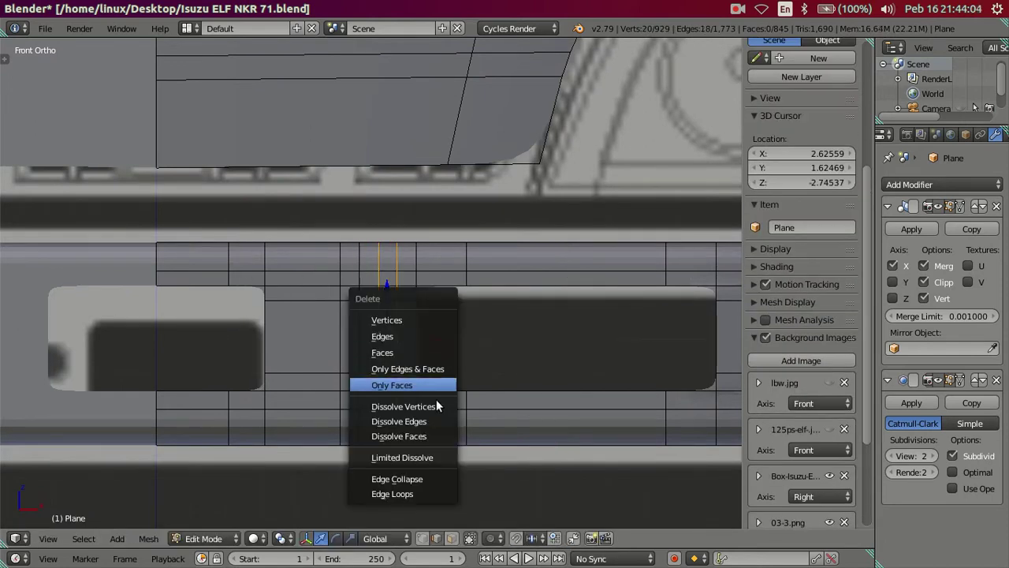
pyautogui.click(436, 422)
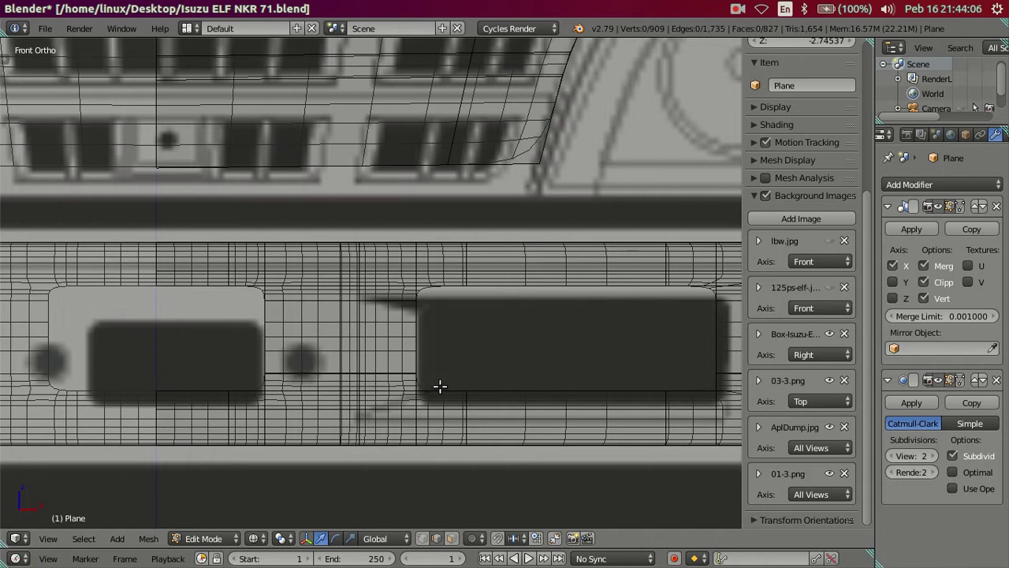
# Set the subdivision preview level to 0 and view the bumper in solid shading.
pyautogui.click(891, 456)
pyautogui.click(891, 456)
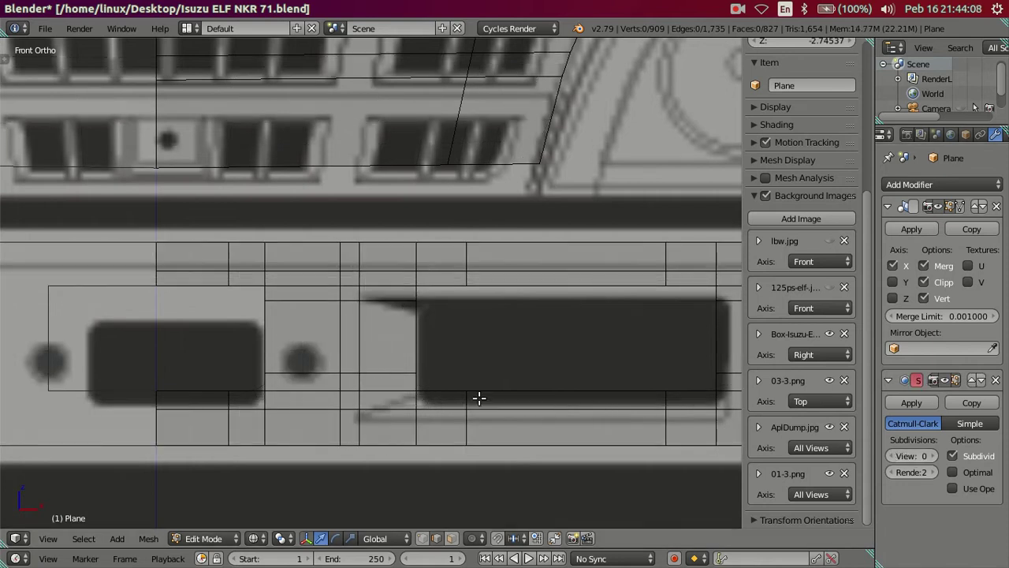
pyautogui.press('z')
pyautogui.moveTo(450, 377)
pyautogui.mouseDown(button='middle')
pyautogui.moveTo(342, 421)
pyautogui.moveTo(358, 428)
pyautogui.mouseUp(button='middle')
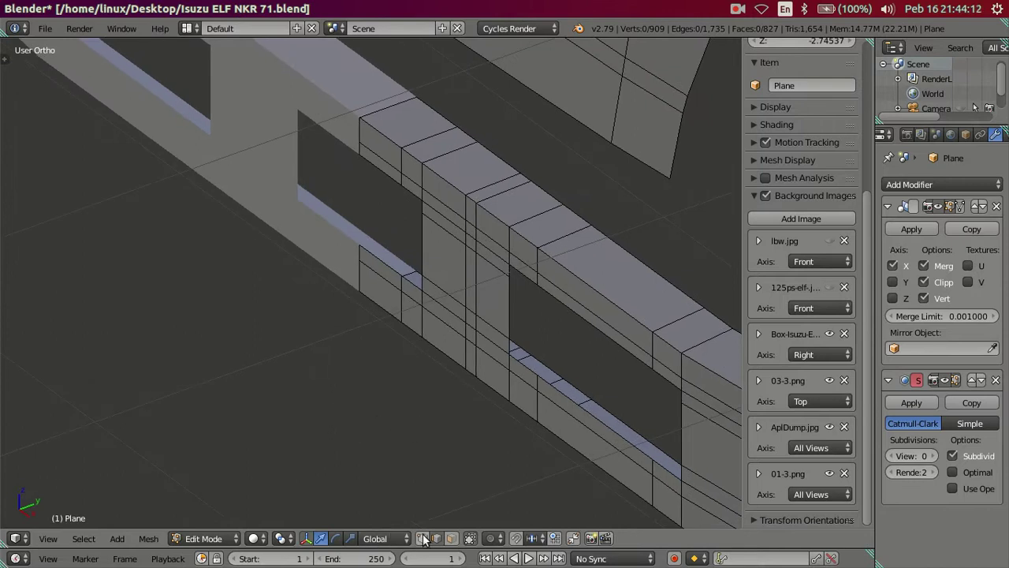
pyautogui.moveTo(444, 509)
pyautogui.mouseDown(button='middle')
pyautogui.moveTo(387, 473)
pyautogui.moveTo(468, 432)
pyautogui.mouseUp(button='middle')
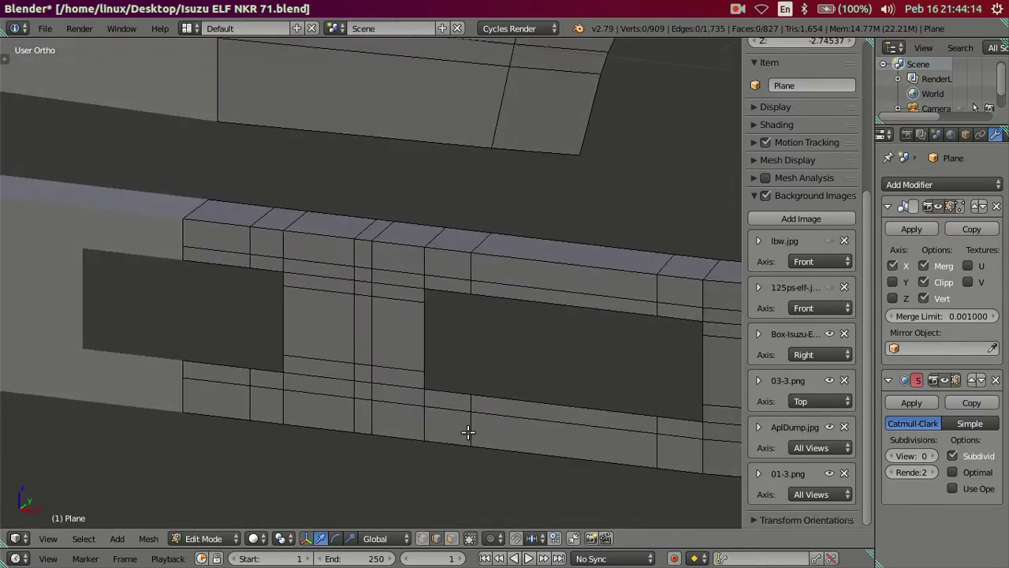
# In vertex select mode, select the slot's corner vertices and undo a trial extrusion.
pyautogui.click(426, 537)
pyautogui.rightClick(422, 378)
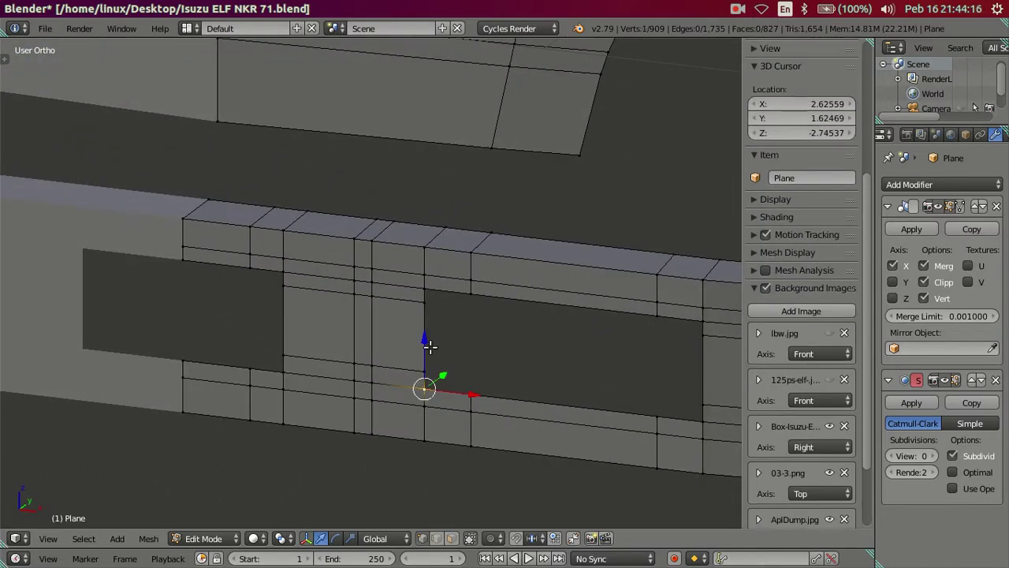
pyautogui.keyDown('shift'); pyautogui.rightClick(424, 290); pyautogui.keyUp('shift')
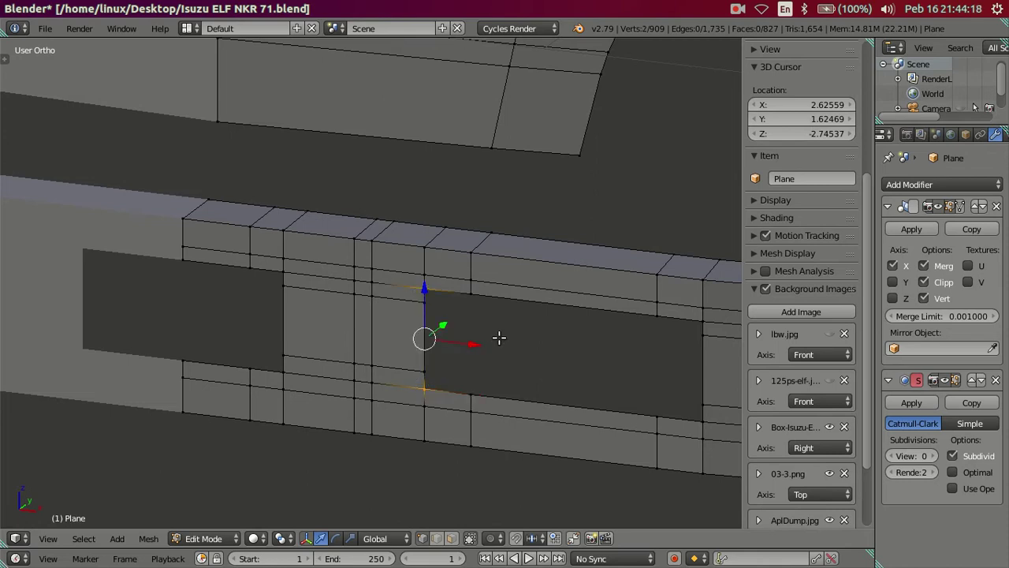
pyautogui.press('v')
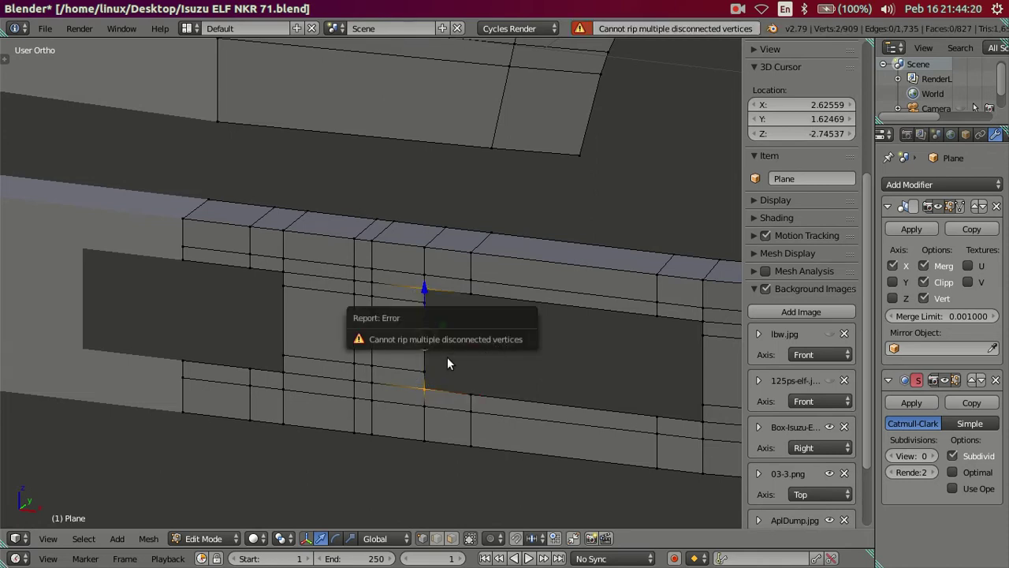
pyautogui.rightClick(434, 291)
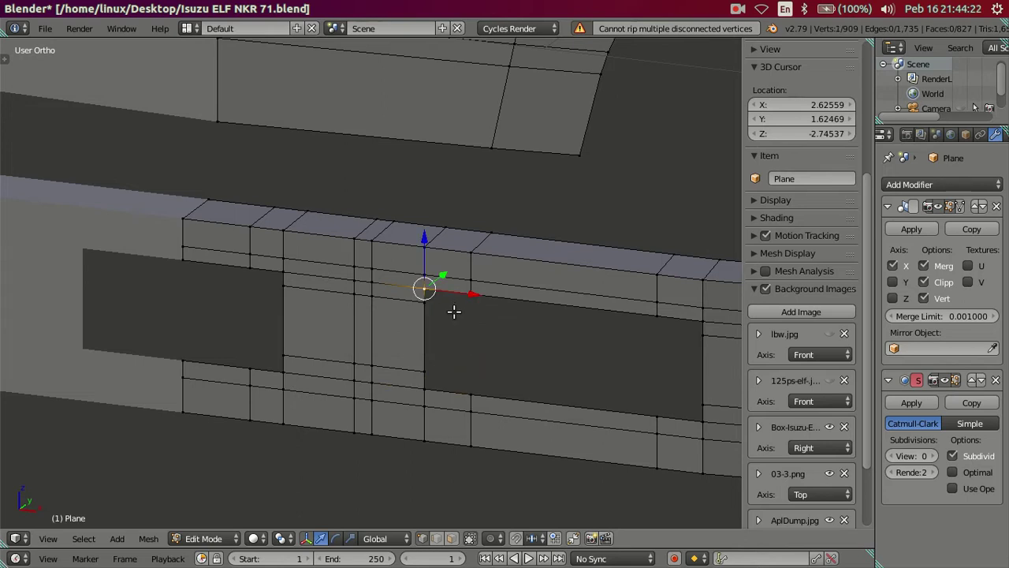
pyautogui.press('e')
pyautogui.rightClick(457, 317)
pyautogui.keyDown('ctrl'); pyautogui.rightClick(426, 384); pyautogui.keyUp('ctrl')
pyautogui.press('g')
pyautogui.rightClick(424, 385)
pyautogui.hotkey('ctrl', 'z')
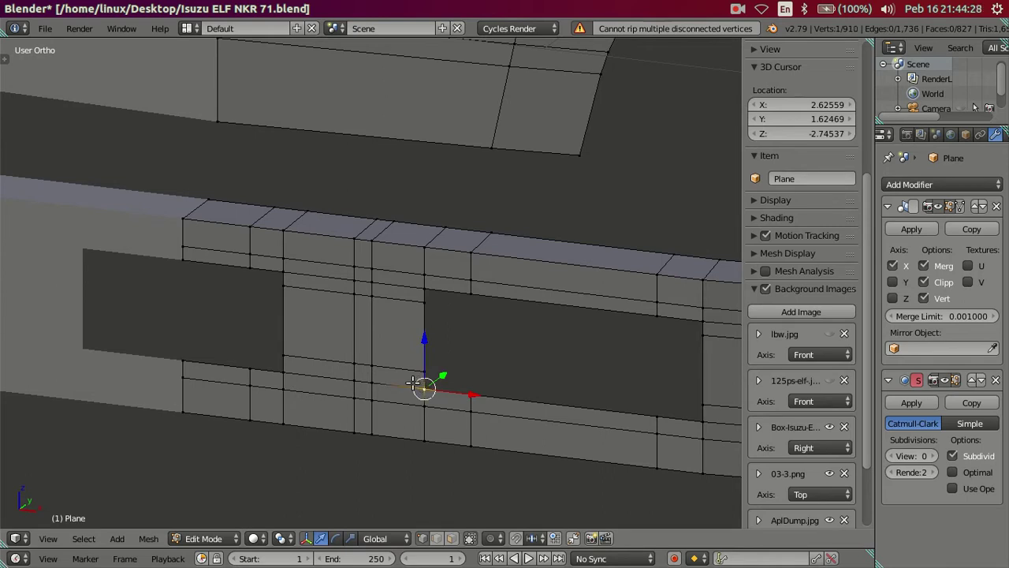
# Extrude new vertices from the upper corner down to the slot's lower edge.
pyautogui.press('e')
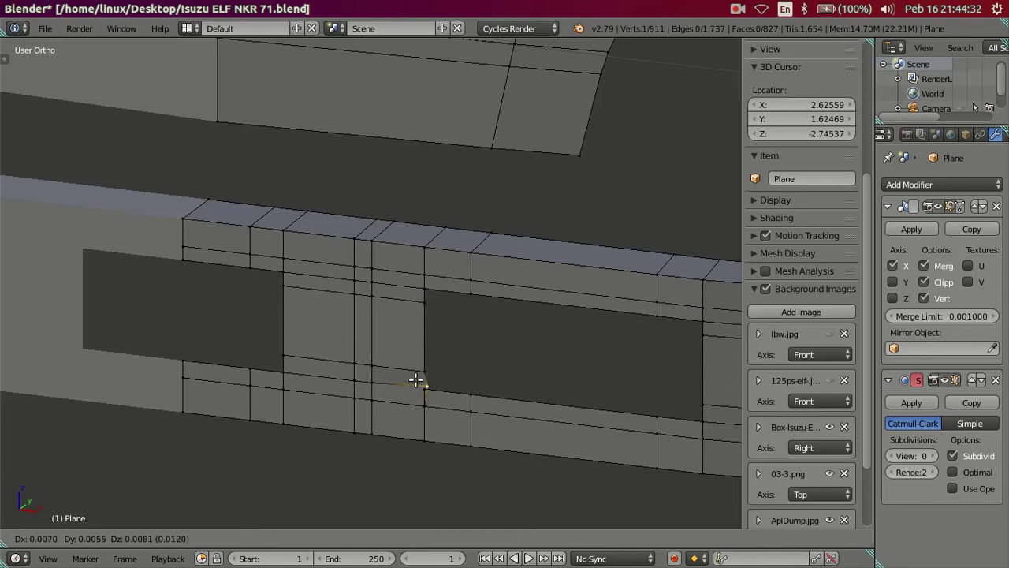
pyautogui.click(423, 384)
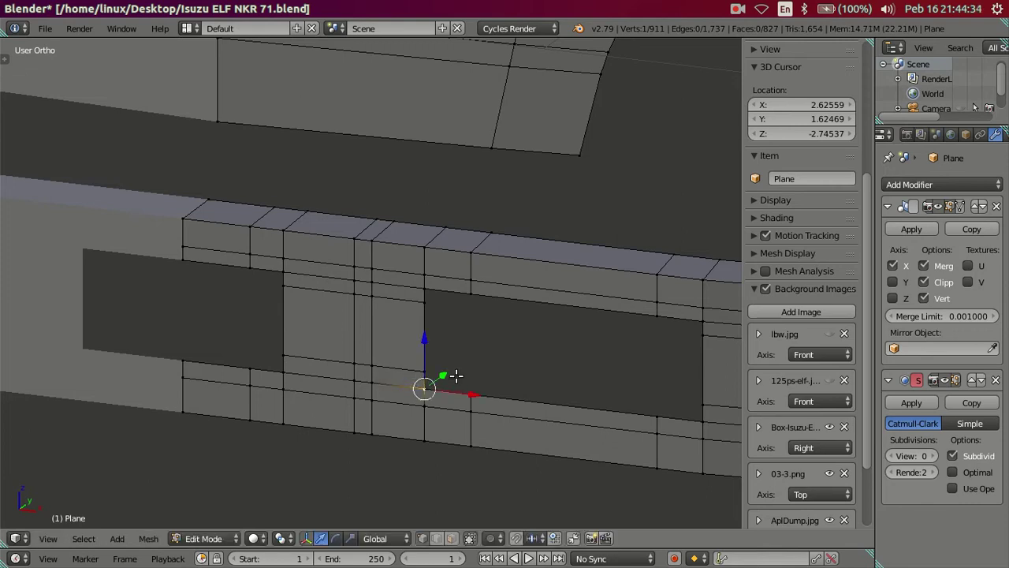
pyautogui.press('e')
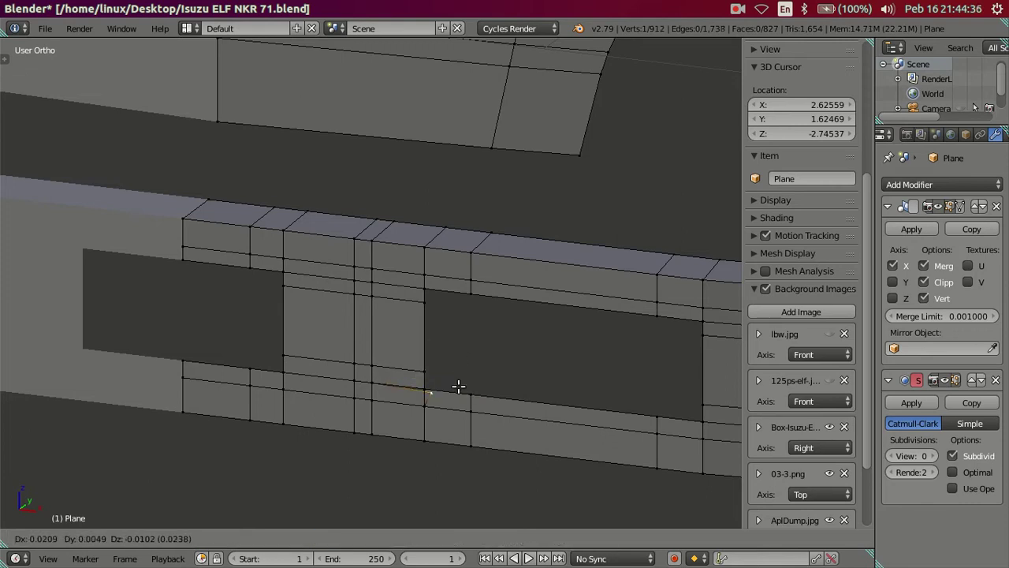
pyautogui.click(440, 390)
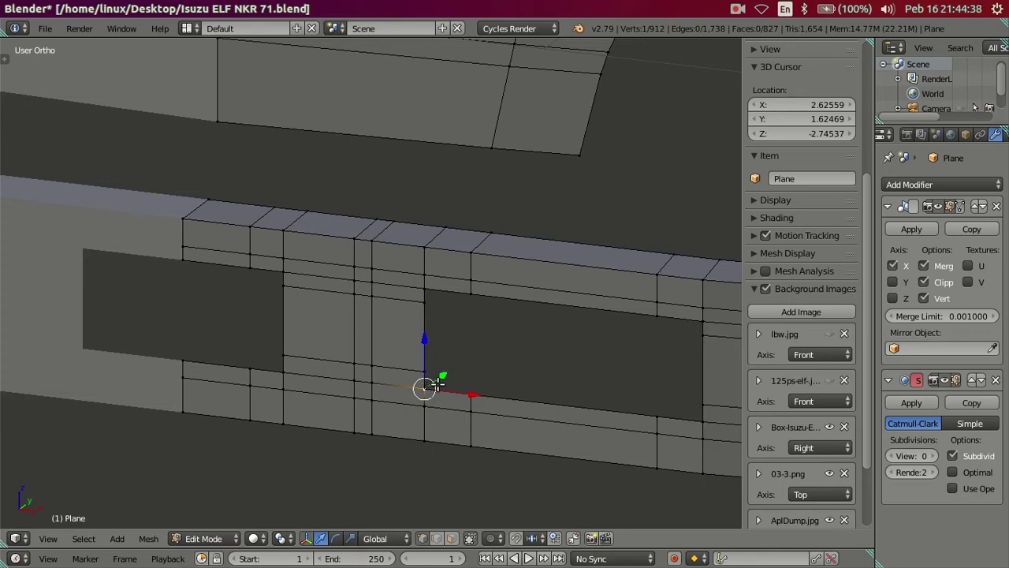
pyautogui.press('z')
pyautogui.scroll(2, 427, 385)
pyautogui.scroll(2, 349, 243)
pyautogui.scroll(2, 360, 324)
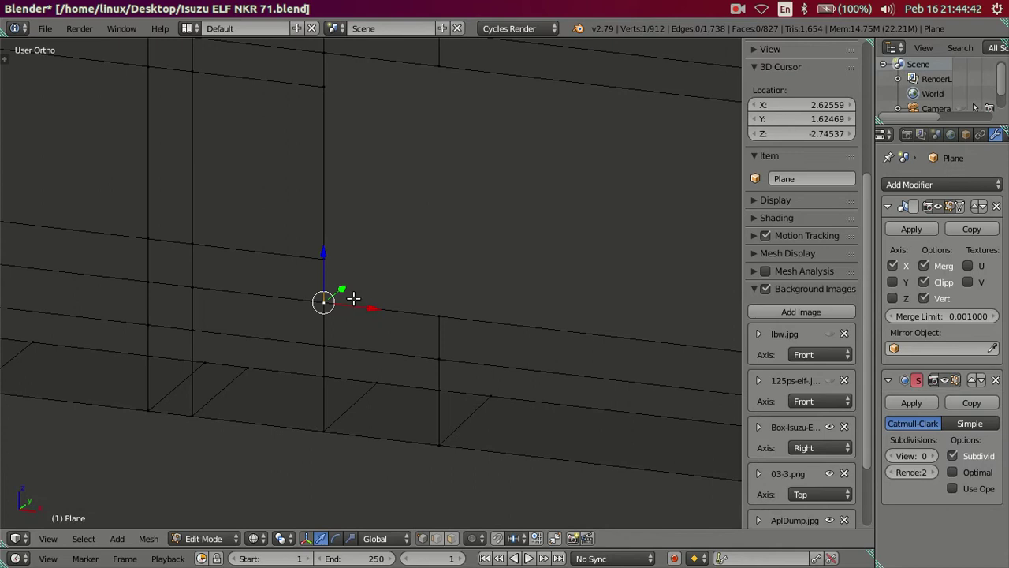
pyautogui.keyDown('shift'); pyautogui.moveTo(354, 297); pyautogui.dragTo(396, 447, button='middle'); pyautogui.keyUp('shift')
# Select the new vertices and slot-side edges and push them back along Y.
pyautogui.keyDown('shift'); pyautogui.rightClick(345, 298); pyautogui.keyUp('shift')
pyautogui.scroll(-3, 354, 333)
pyautogui.moveTo(354, 333)
pyautogui.mouseDown(button='middle')
pyautogui.moveTo(403, 387)
pyautogui.moveTo(332, 397)
pyautogui.mouseUp(button='middle')
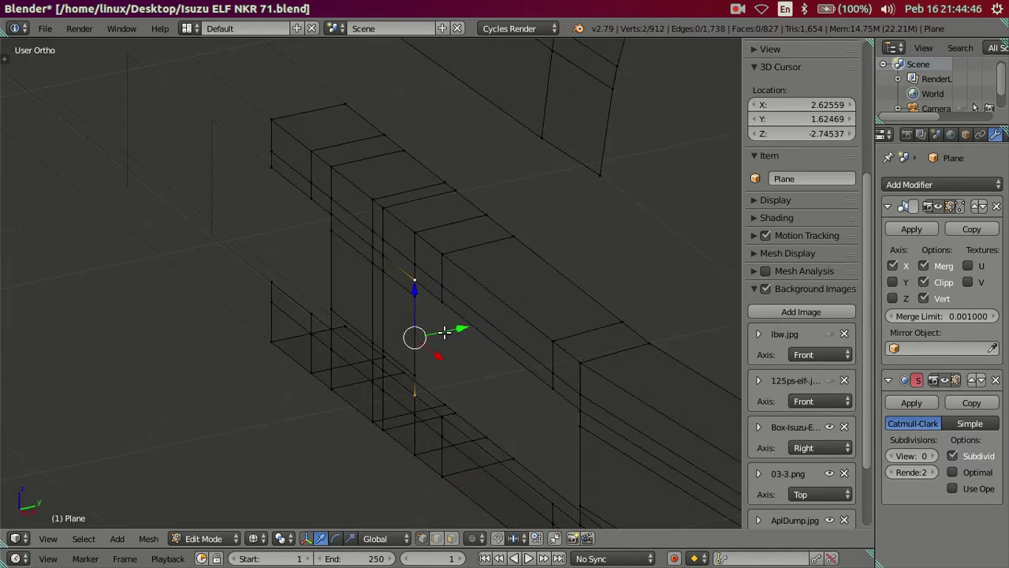
pyautogui.moveTo(445, 332); pyautogui.dragTo(472, 324)
pyautogui.moveTo(443, 325)
pyautogui.mouseDown(button='middle')
pyautogui.moveTo(455, 340)
pyautogui.moveTo(406, 366)
pyautogui.mouseUp(button='middle')
pyautogui.press('a')
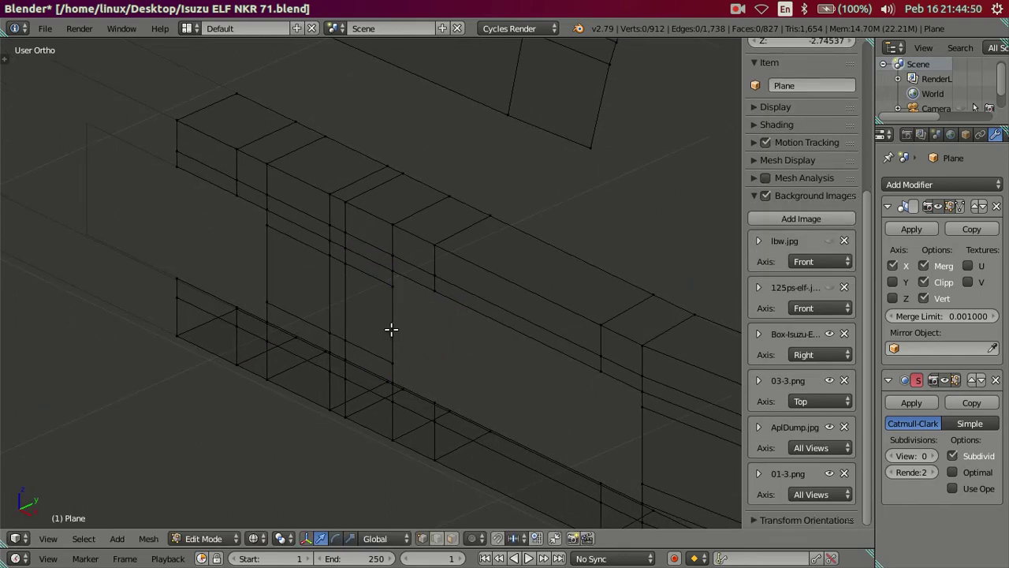
pyautogui.keyDown('alt'); pyautogui.rightClick(394, 332); pyautogui.keyUp('alt')
pyautogui.moveTo(428, 312); pyautogui.dragTo(457, 293)
pyautogui.moveTo(457, 293)
pyautogui.mouseDown(button='middle')
pyautogui.moveTo(444, 354)
pyautogui.moveTo(489, 336)
pyautogui.moveTo(401, 354)
pyautogui.moveTo(545, 342)
pyautogui.moveTo(471, 352)
pyautogui.moveTo(466, 333)
pyautogui.moveTo(284, 332)
pyautogui.mouseUp(button='middle')
# Return to the straight front orthographic view over the truck photos.
pyautogui.press('KP_1')
pyautogui.scroll(-4, 544, 316)
pyautogui.scroll(5, 292, 354)
pyautogui.scroll(3, 292, 354)
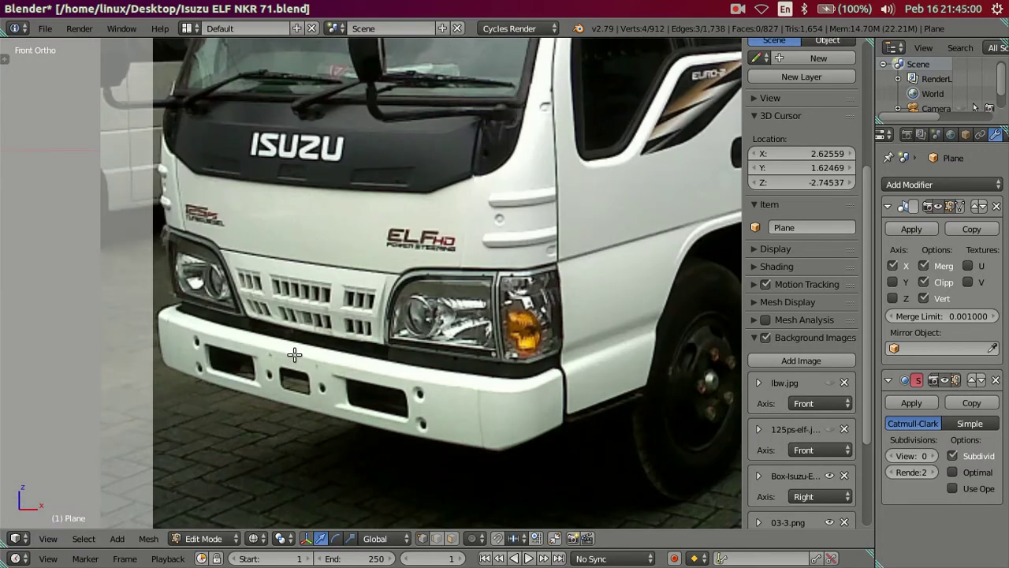
pyautogui.scroll(-4, 286, 356)
pyautogui.scroll(-3, 282, 353)
pyautogui.moveTo(283, 353)
pyautogui.mouseDown(button='middle')
pyautogui.moveTo(323, 347)
pyautogui.moveTo(254, 371)
pyautogui.mouseUp(button='middle')
pyautogui.press('KP_1')
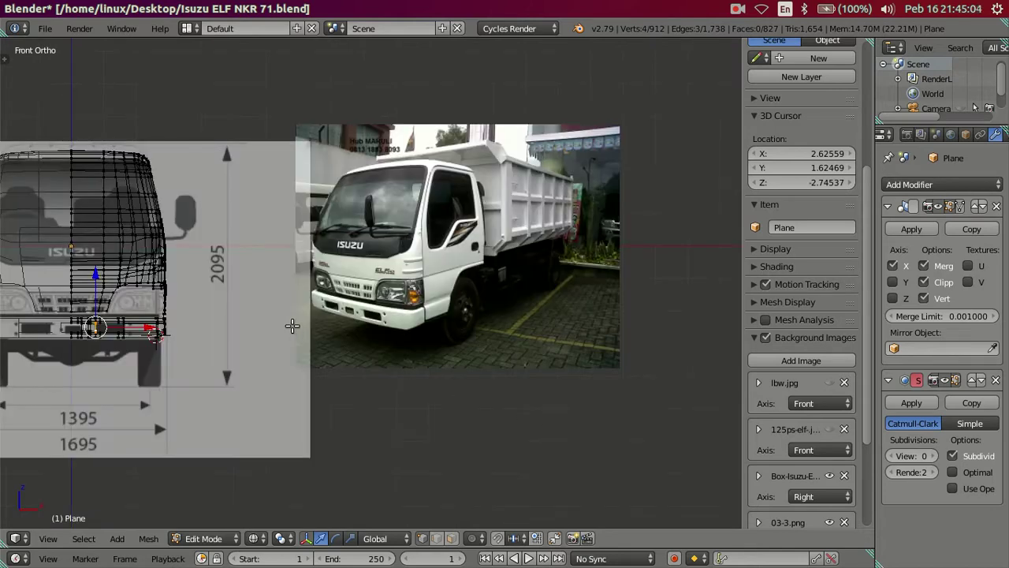
pyautogui.keyDown('shift'); pyautogui.moveTo(412, 383); pyautogui.dragTo(681, 426, button='middle'); pyautogui.keyUp('shift')
# Show the lbw.jpg background image and hide the 01-3.png image.
pyautogui.click(828, 429)
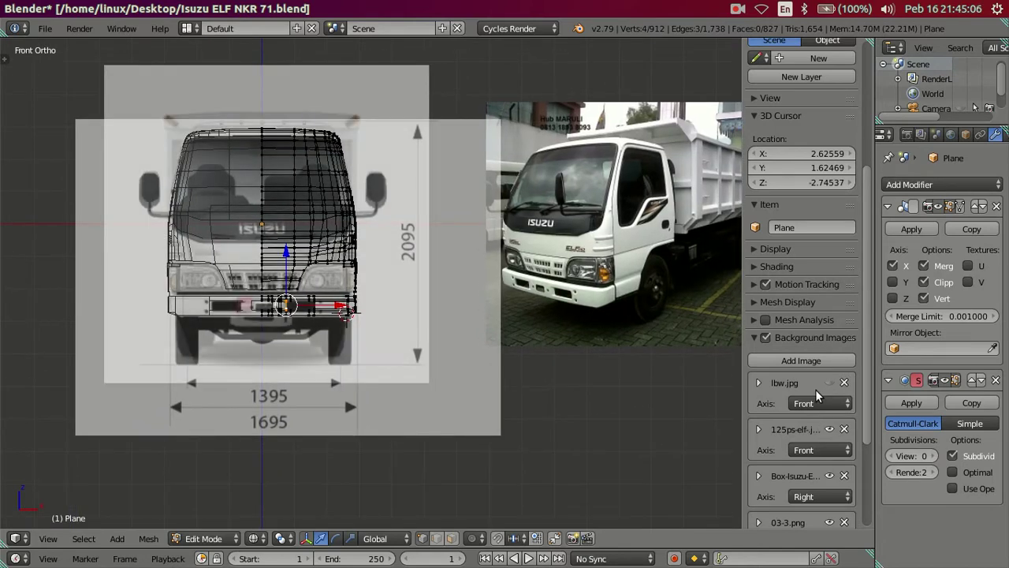
pyautogui.scroll(-5, 820, 425)
pyautogui.click(829, 473)
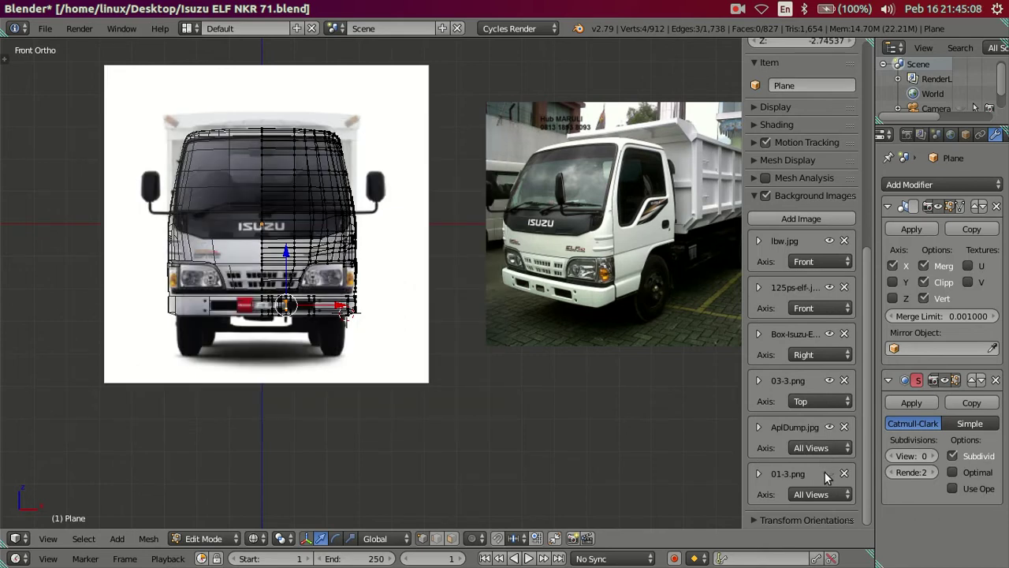
pyautogui.scroll(5, 153, 281)
pyautogui.moveTo(220, 307)
pyautogui.keyDown('shift'); pyautogui.mouseDown(button='middle')
pyautogui.moveTo(499, 305)
pyautogui.moveTo(387, 354)
pyautogui.moveTo(458, 392)
pyautogui.moveTo(391, 298)
pyautogui.moveTo(418, 329)
pyautogui.moveTo(404, 339)
pyautogui.mouseUp(button='middle'); pyautogui.keyUp('shift')
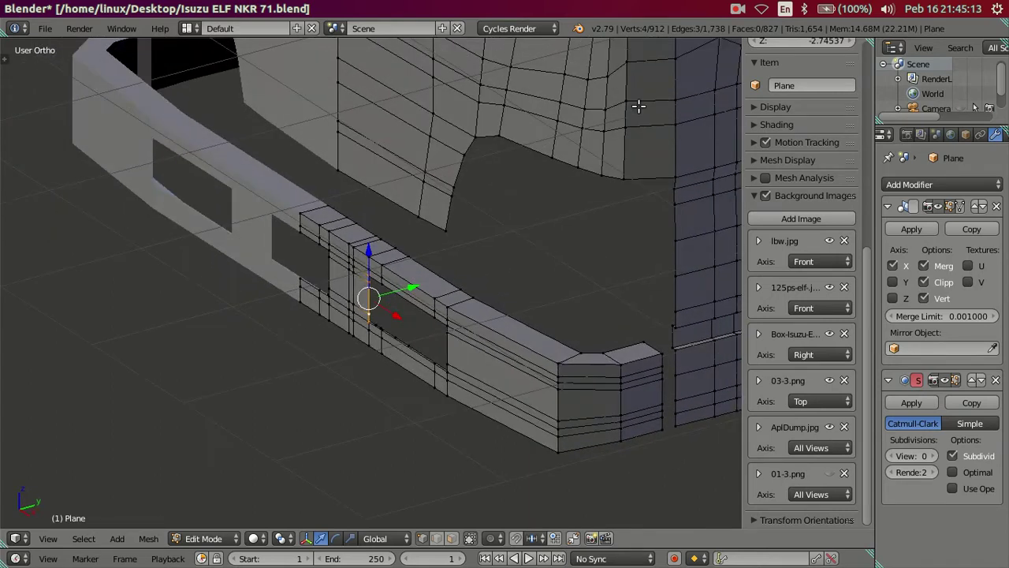
# Edit the selection's X and Y position values in the transform panel.
pyautogui.scroll(8, 780, 126)
pyautogui.scroll(3, 779, 126)
pyautogui.click(795, 84)
pyautogui.click(796, 97)
pyautogui.press('Return')
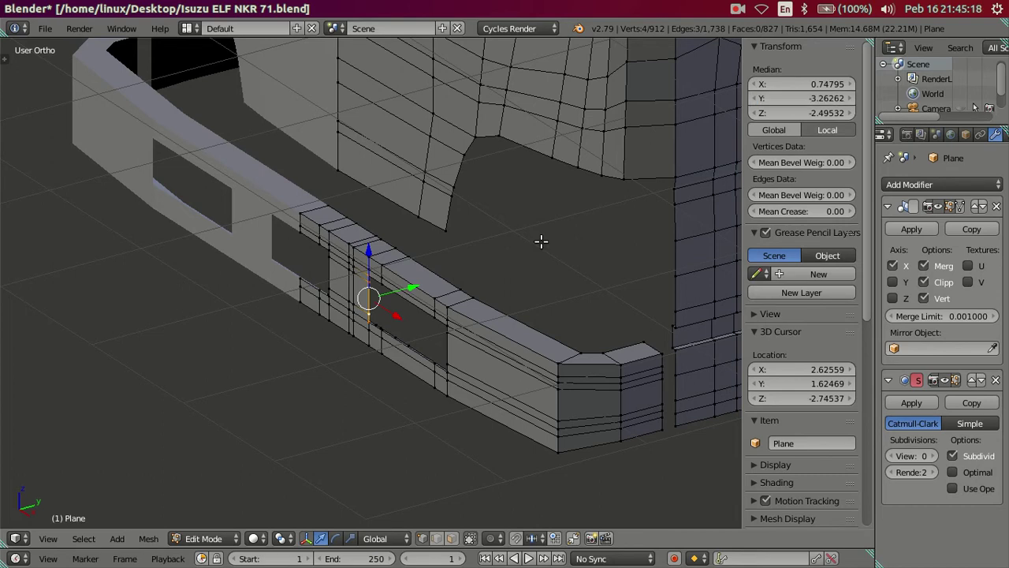
# Extrude a vertical edge of the slot into a new face.
pyautogui.press('a')
pyautogui.scroll(5, 339, 358)
pyautogui.scroll(1, 348, 354)
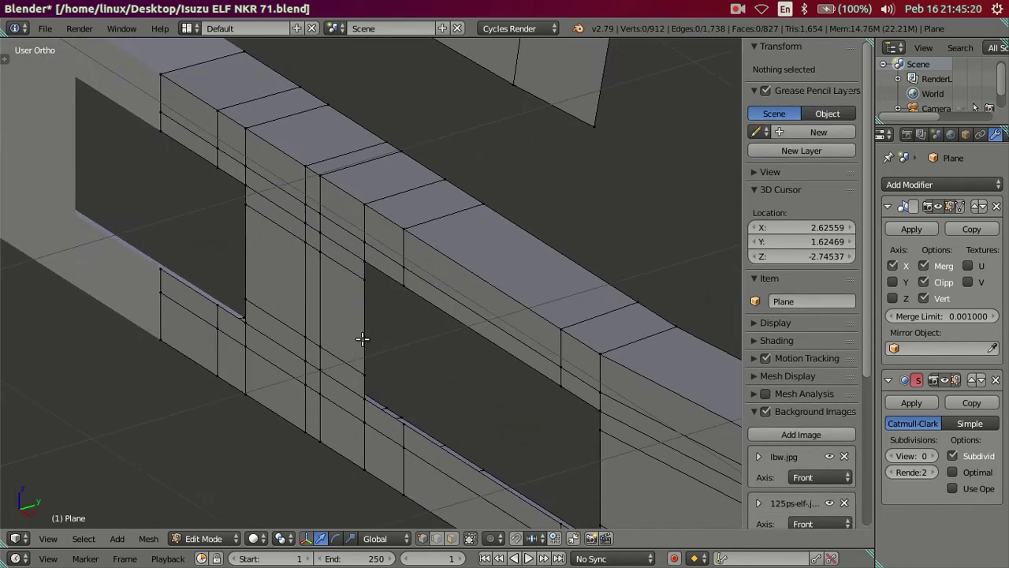
pyautogui.click(361, 339)
pyautogui.press('e')
pyautogui.click(437, 321)
pyautogui.moveTo(437, 322)
pyautogui.keyDown('shift'); pyautogui.mouseDown(button='middle')
pyautogui.moveTo(299, 335)
pyautogui.moveTo(370, 288)
pyautogui.mouseUp(button='middle'); pyautogui.keyUp('shift')
# Merge the stray vertex pair near the slot into one vertex at center.
pyautogui.press('a')
pyautogui.press('z')
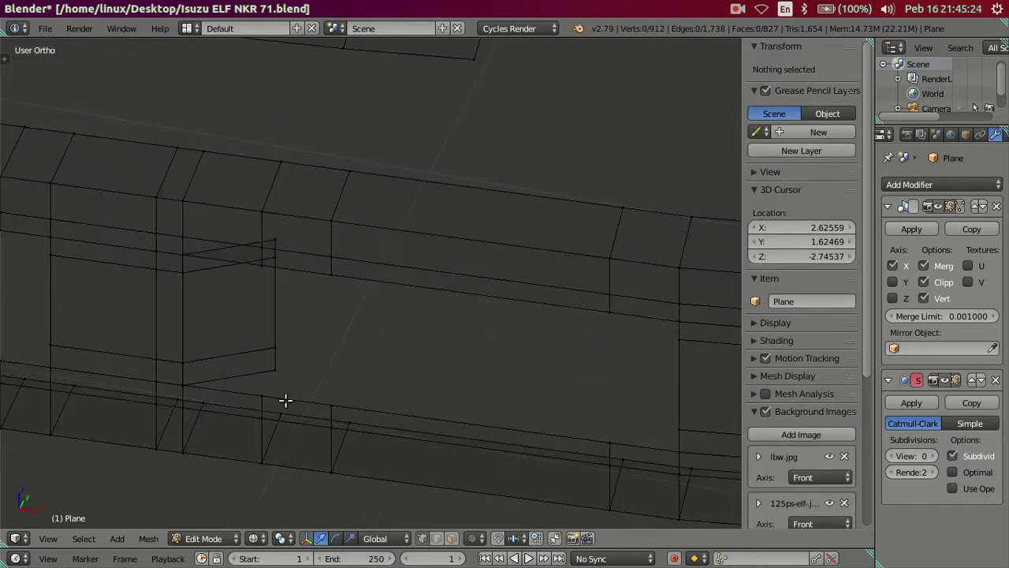
pyautogui.moveTo(292, 384); pyautogui.dragTo(286, 391, button='middle')
pyautogui.keyDown('shift'); pyautogui.rightClick(270, 400); pyautogui.keyUp('shift')
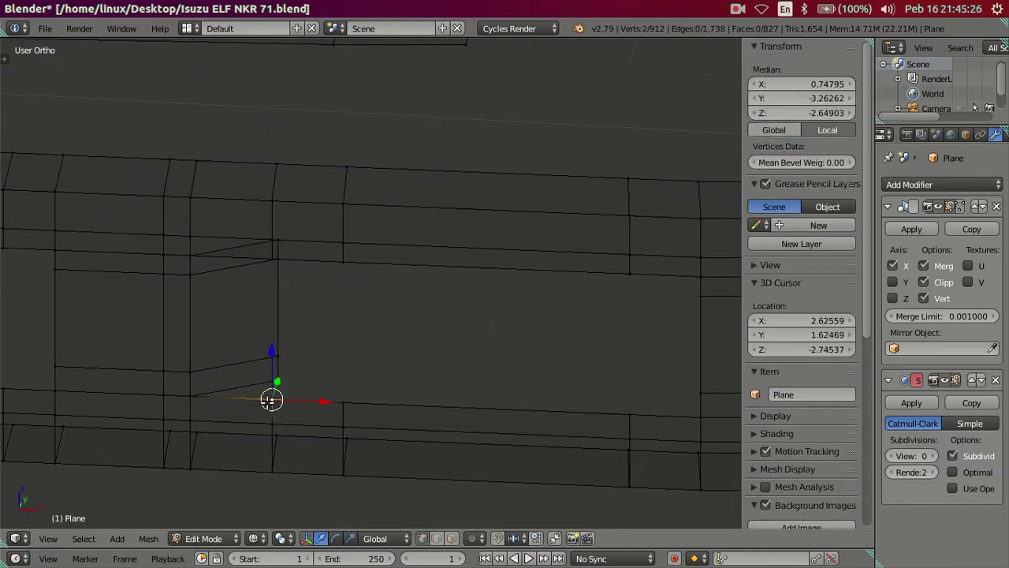
pyautogui.hotkey('alt', 'm')
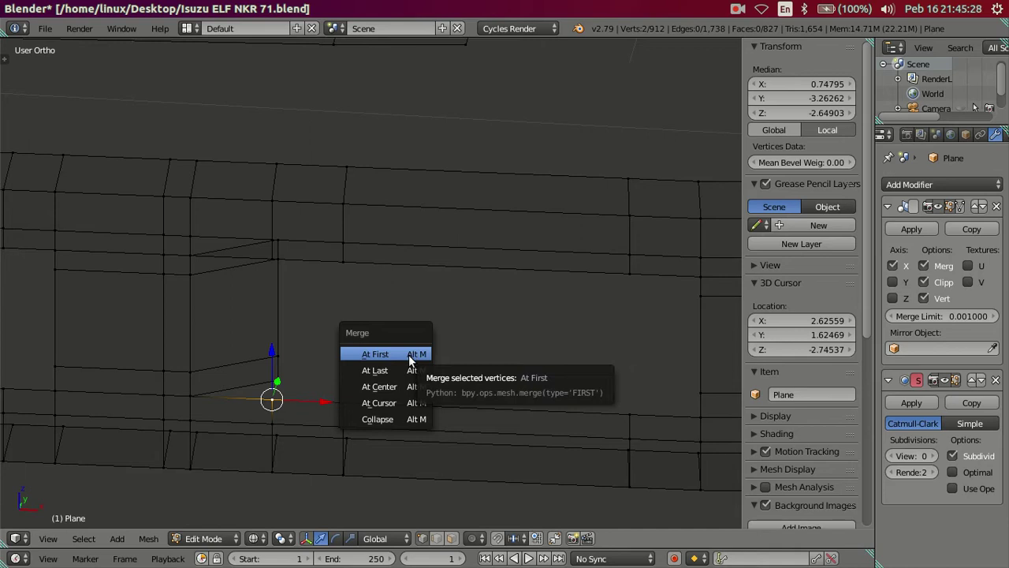
pyautogui.click(391, 389)
# Inspect the slot corner vertex from around the bumper and return to solid shading.
pyautogui.moveTo(393, 374); pyautogui.dragTo(314, 238, button='middle')
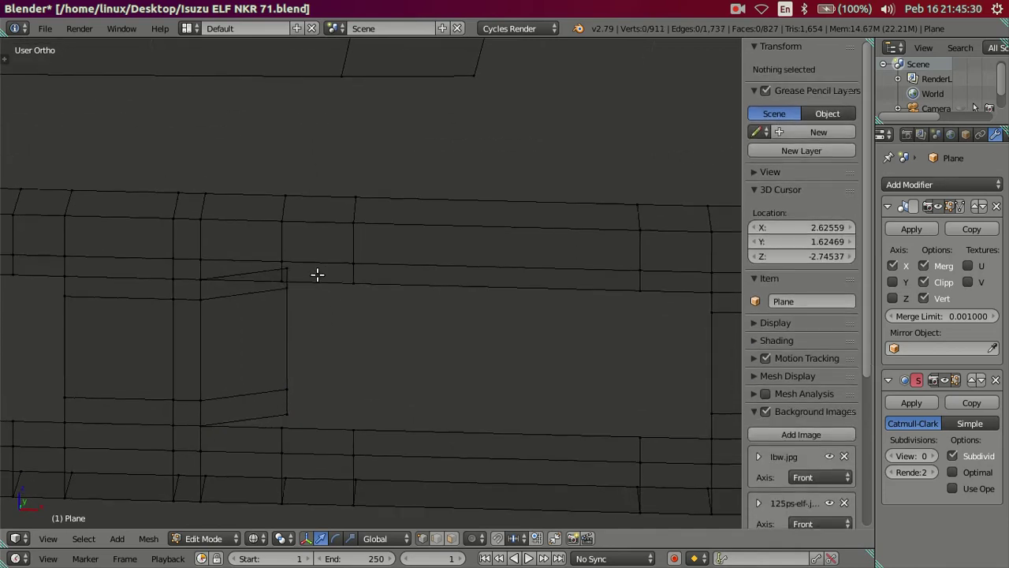
pyautogui.rightClick(314, 238)
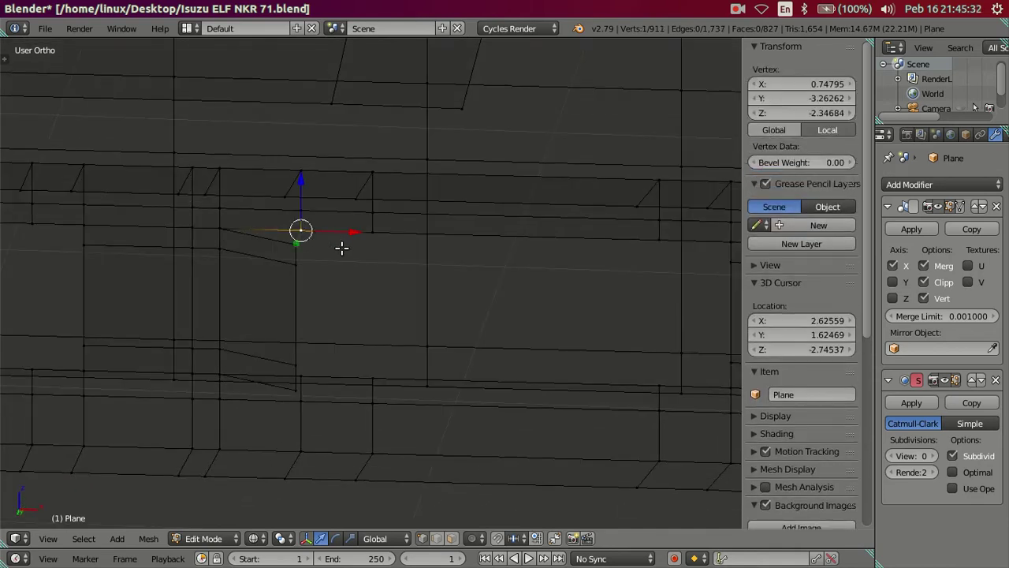
pyautogui.moveTo(341, 382)
pyautogui.mouseDown(button='middle')
pyautogui.moveTo(300, 444)
pyautogui.moveTo(313, 410)
pyautogui.moveTo(333, 410)
pyautogui.moveTo(333, 434)
pyautogui.moveTo(295, 389)
pyautogui.moveTo(315, 340)
pyautogui.moveTo(379, 401)
pyautogui.moveTo(415, 396)
pyautogui.moveTo(412, 385)
pyautogui.moveTo(356, 349)
pyautogui.moveTo(315, 349)
pyautogui.moveTo(385, 387)
pyautogui.moveTo(462, 373)
pyautogui.moveTo(354, 361)
pyautogui.moveTo(264, 289)
pyautogui.mouseUp(button='middle')
pyautogui.press('a')
pyautogui.press('z')
# Select the full edge rim around the slot opening.
pyautogui.rightClick(264, 288)
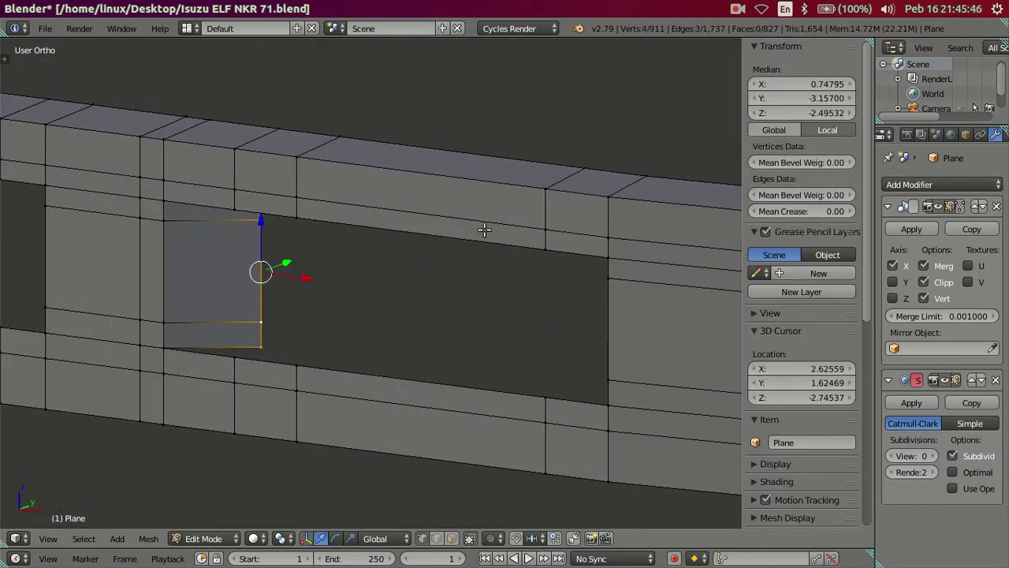
pyautogui.moveTo(418, 268)
pyautogui.mouseDown(button='middle')
pyautogui.moveTo(460, 291)
pyautogui.moveTo(527, 279)
pyautogui.mouseUp(button='middle')
pyautogui.press('a')
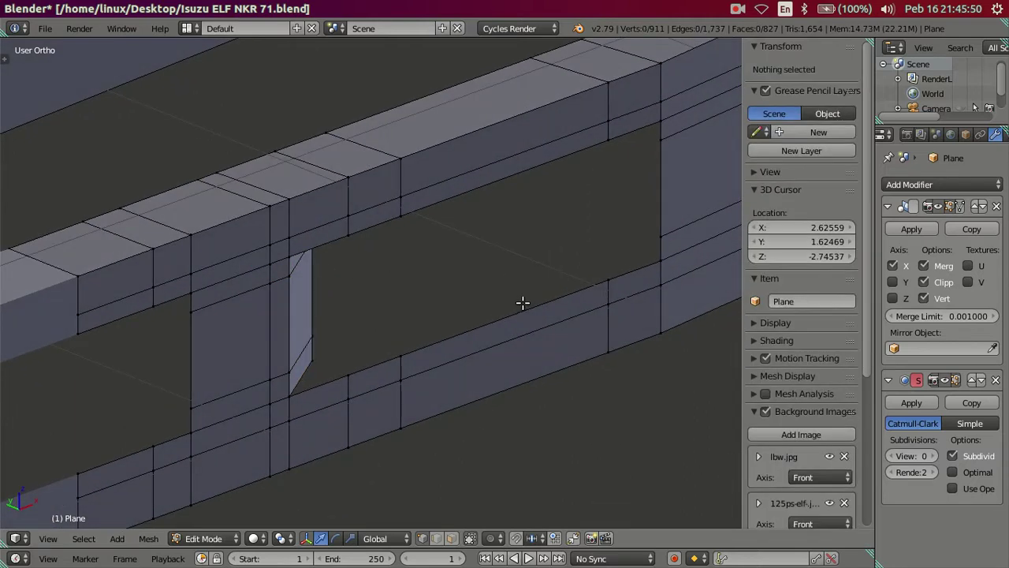
pyautogui.keyDown('alt'); pyautogui.rightClick(520, 304); pyautogui.keyUp('alt')
pyautogui.scroll(-2, 562, 295)
pyautogui.moveTo(592, 277); pyautogui.dragTo(527, 286, button='middle')
pyautogui.rightClick(300, 326)
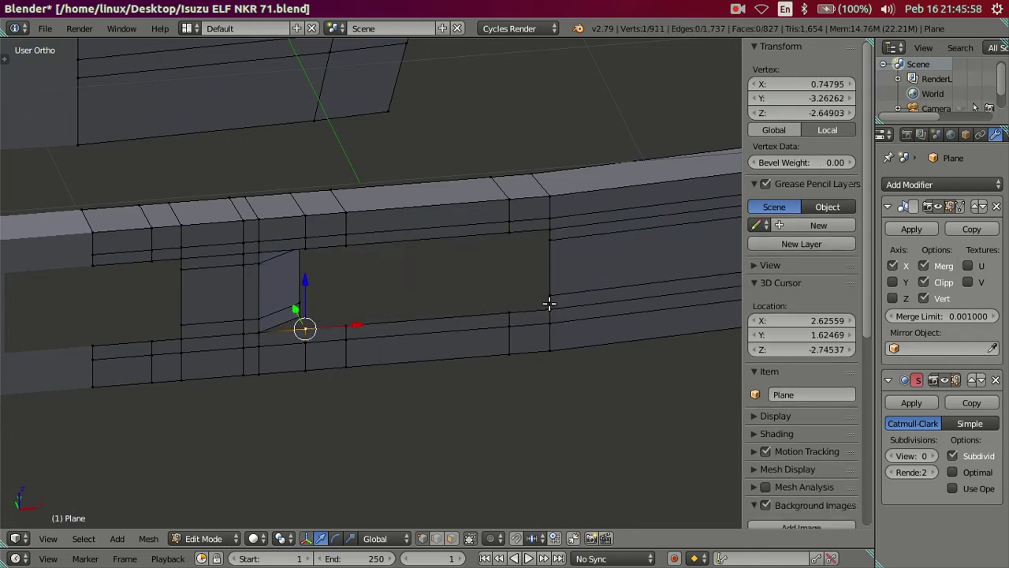
pyautogui.keyDown('alt'); pyautogui.rightClick(550, 305); pyautogui.keyUp('alt')
pyautogui.keyDown('ctrl'); pyautogui.rightClick(311, 248); pyautogui.keyUp('ctrl')
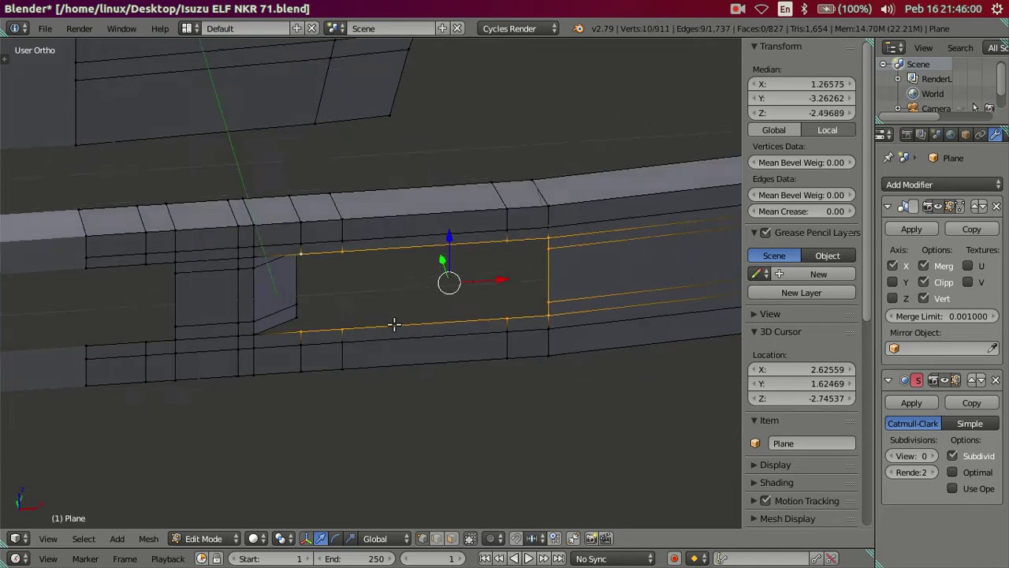
pyautogui.moveTo(395, 323); pyautogui.dragTo(334, 338, button='middle')
# Extrude the slot rim and push it inward along Y into the bumper.
pyautogui.press('e')
pyautogui.rightClick(390, 308)
pyautogui.press('g')
pyautogui.press('y')
pyautogui.click(428, 286)
pyautogui.moveTo(428, 286)
pyautogui.mouseDown(button='middle')
pyautogui.moveTo(507, 281)
pyautogui.moveTo(543, 266)
pyautogui.moveTo(510, 277)
pyautogui.mouseUp(button='middle')
pyautogui.scroll(-4, 528, 266)
pyautogui.press('KP_1')
pyautogui.scroll(2, 539, 311)
pyautogui.scroll(-2, 540, 311)
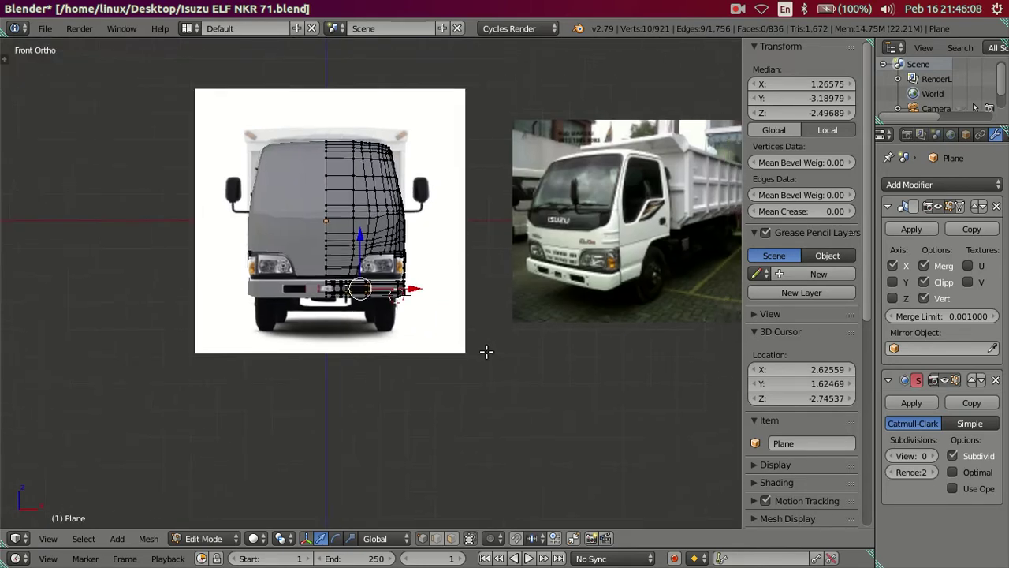
pyautogui.scroll(3, 478, 355)
pyautogui.scroll(2, 477, 355)
pyautogui.keyDown('shift'); pyautogui.moveTo(478, 355); pyautogui.dragTo(316, 310, button='middle'); pyautogui.keyUp('shift')
pyautogui.scroll(1, 360, 332)
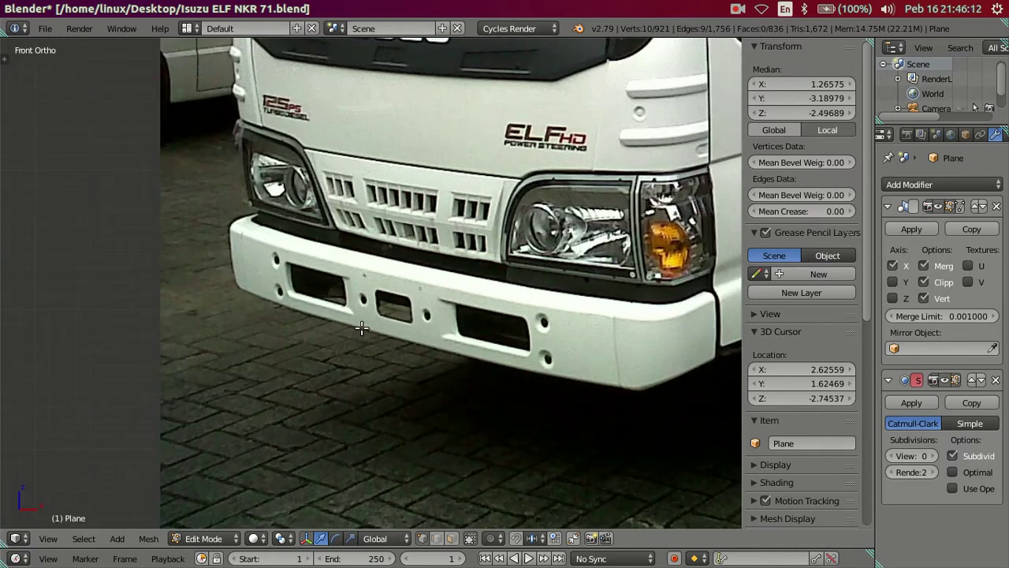
pyautogui.scroll(-6, 361, 328)
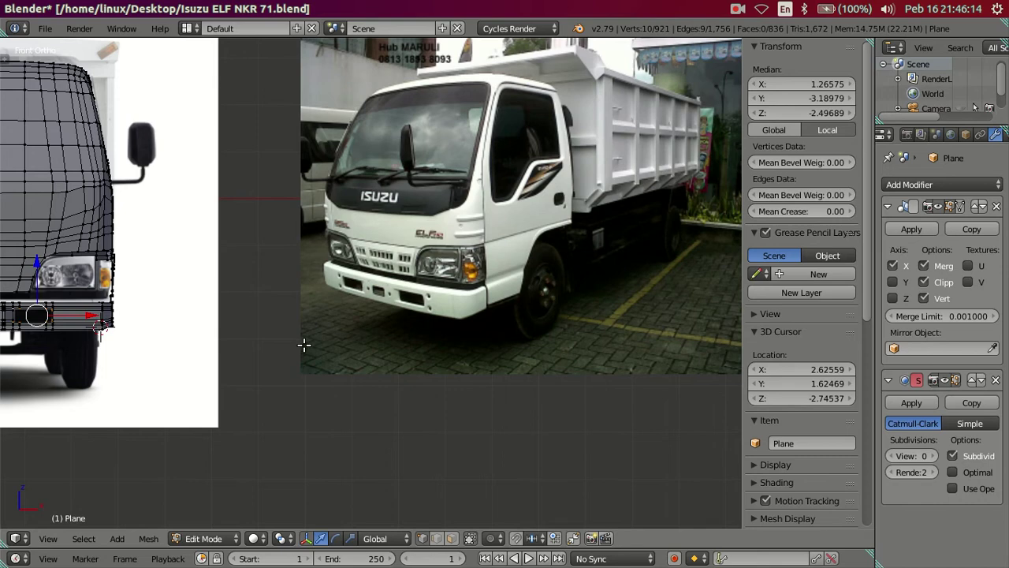
pyautogui.scroll(3, 304, 345)
pyautogui.scroll(-3, 228, 343)
pyautogui.keyDown('shift'); pyautogui.moveTo(165, 334); pyautogui.dragTo(415, 312, button='middle'); pyautogui.keyUp('shift')
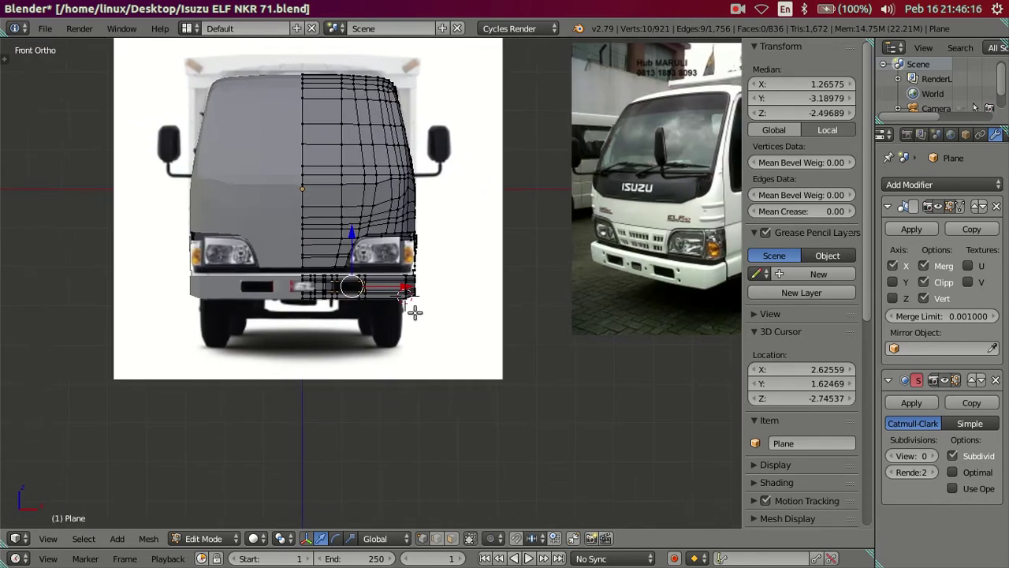
pyautogui.scroll(4, 415, 312)
pyautogui.scroll(1, 415, 312)
pyautogui.scroll(-5, 414, 312)
pyautogui.scroll(-2, 473, 307)
pyautogui.scroll(3, 583, 301)
pyautogui.keyDown('shift'); pyautogui.moveTo(595, 307); pyautogui.dragTo(387, 329, button='middle'); pyautogui.keyUp('shift')
pyautogui.scroll(2, 390, 328)
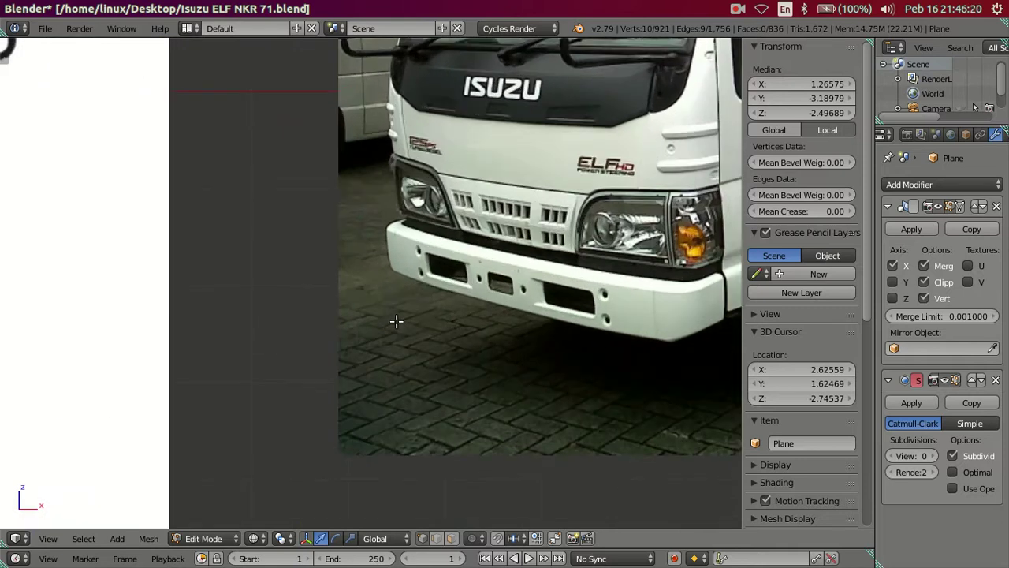
pyautogui.scroll(-3, 149, 269)
pyautogui.moveTo(149, 269)
pyautogui.keyDown('shift'); pyautogui.mouseDown(button='middle')
pyautogui.moveTo(197, 304)
pyautogui.moveTo(202, 349)
pyautogui.moveTo(259, 322)
pyautogui.mouseUp(button='middle'); pyautogui.keyUp('shift')
pyautogui.scroll(2, 209, 307)
# Zoom in on the bumper's slot opening and select a vertex at its lower corner.
pyautogui.press('a')
pyautogui.scroll(2, 261, 317)
pyautogui.scroll(2, 206, 284)
pyautogui.scroll(1, 365, 311)
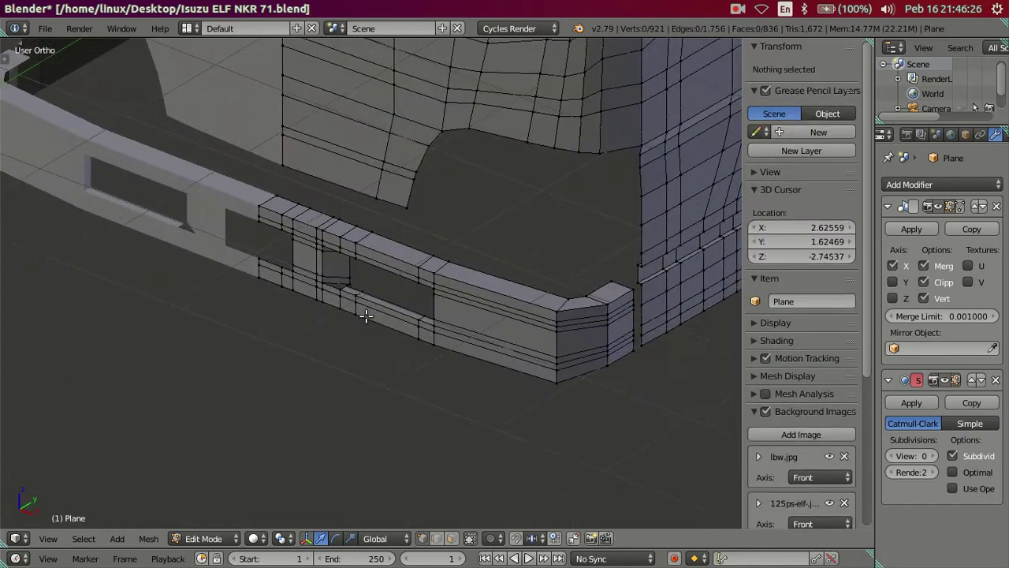
pyautogui.scroll(2, 365, 315)
pyautogui.scroll(2, 338, 336)
pyautogui.moveTo(348, 275)
pyautogui.mouseDown(button='middle')
pyautogui.moveTo(337, 315)
pyautogui.moveTo(493, 350)
pyautogui.moveTo(460, 324)
pyautogui.mouseUp(button='middle')
pyautogui.scroll(1, 371, 332)
pyautogui.scroll(1, 345, 321)
pyautogui.rightClick(417, 458)
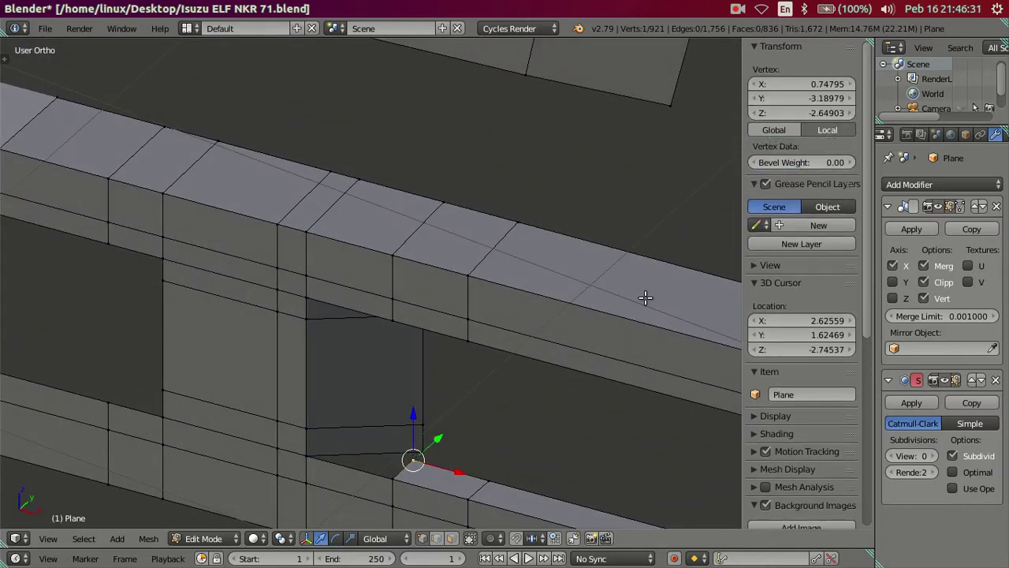
pyautogui.click(792, 101)
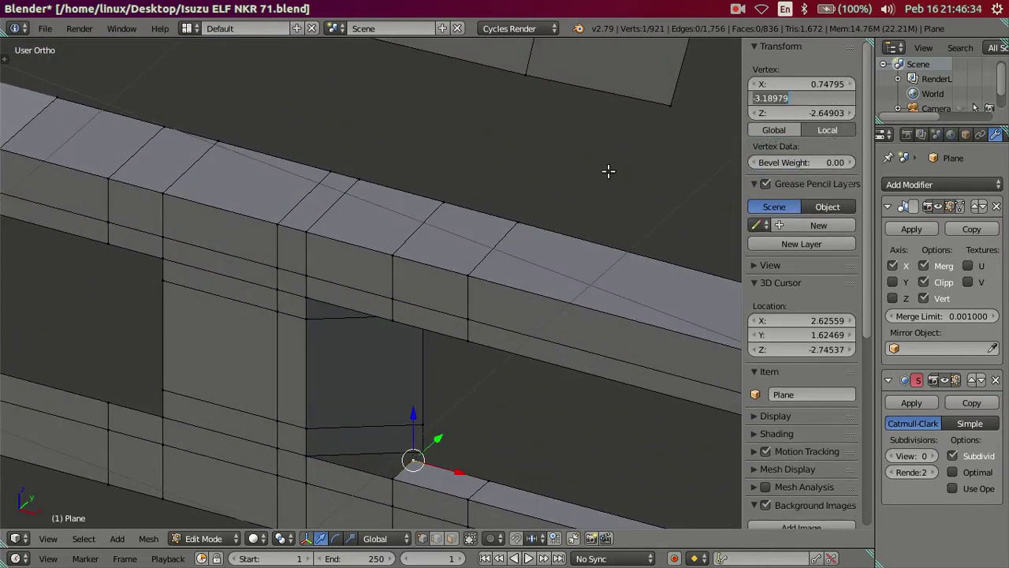
# In wireframe, merge the short edge at the slot's lower corner at its centre.
pyautogui.keyDown('alt'); pyautogui.rightClick(423, 394); pyautogui.keyUp('alt')
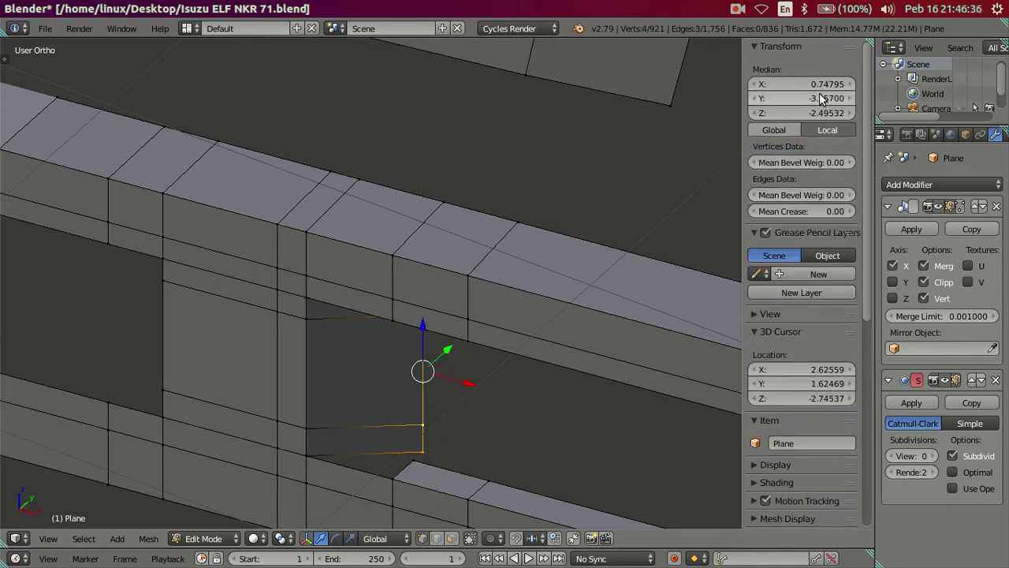
pyautogui.press('a')
pyautogui.press('z')
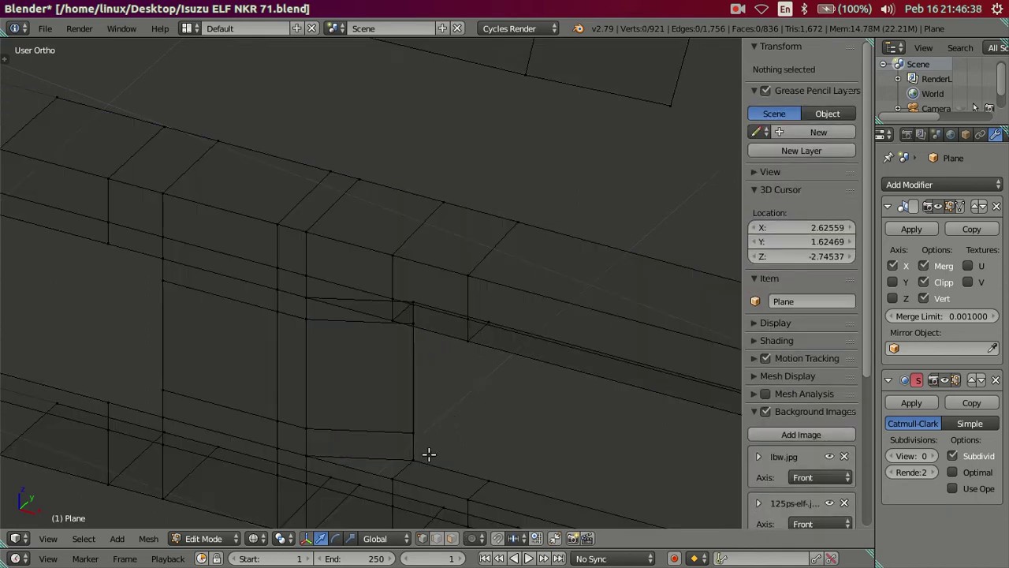
pyautogui.rightClick(413, 460)
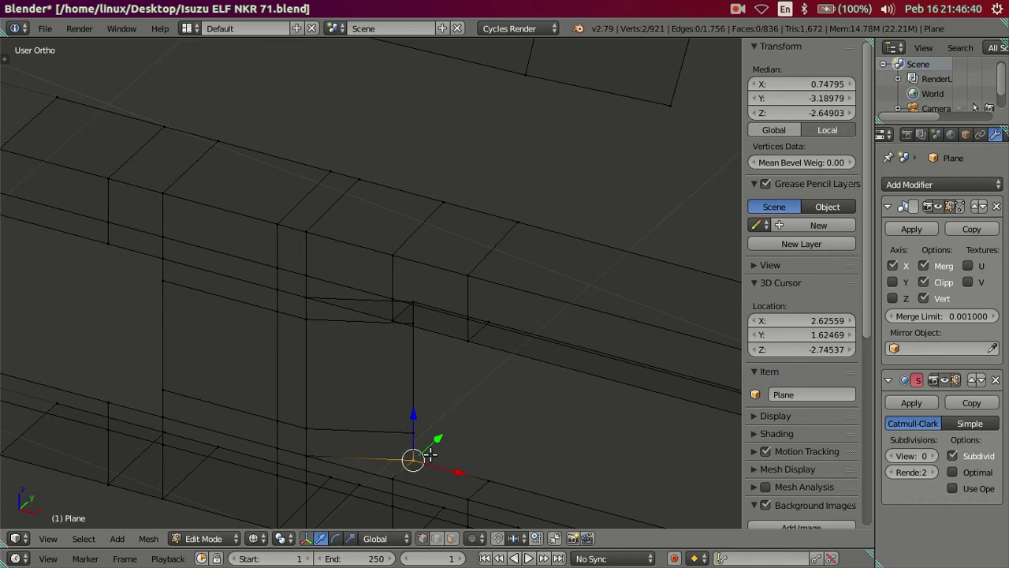
pyautogui.hotkey('alt', 'm')
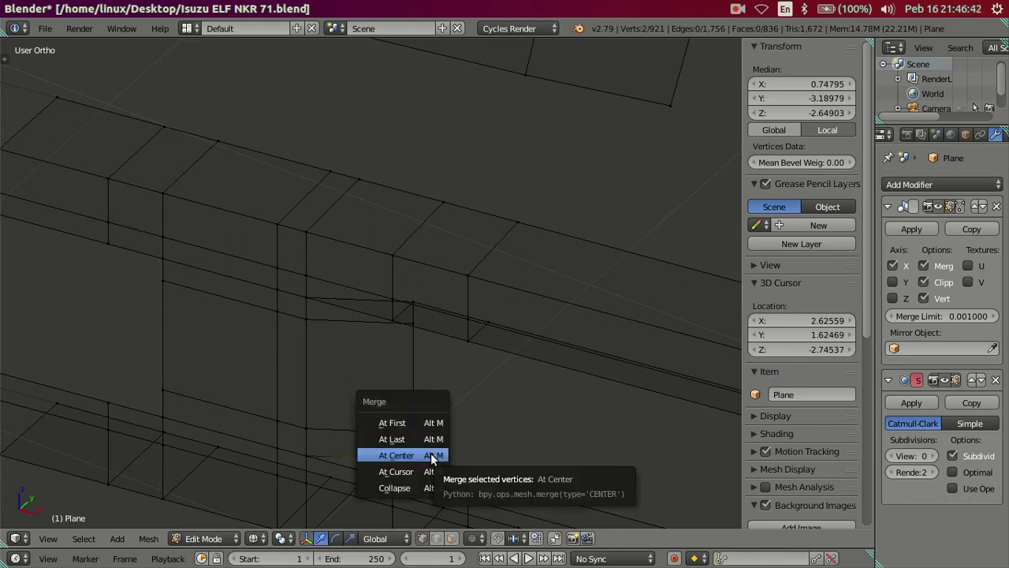
pyautogui.click(432, 455)
pyautogui.scroll(1, 442, 297)
pyautogui.scroll(3, 462, 252)
pyautogui.scroll(3, 448, 301)
pyautogui.scroll(-5, 447, 300)
pyautogui.scroll(-1, 425, 386)
pyautogui.scroll(1, 441, 346)
pyautogui.scroll(-1, 437, 339)
# Merge the stray vertex beside the slot corner with its neighbour At Center.
pyautogui.press('a')
pyautogui.press('z')
pyautogui.scroll(3, 362, 440)
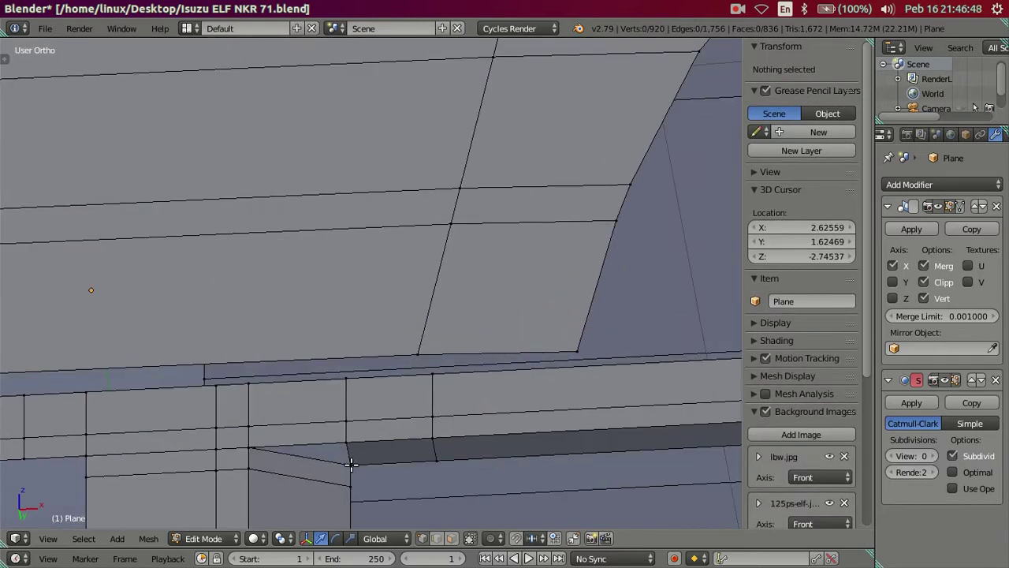
pyautogui.rightClick(351, 464)
pyautogui.press('z')
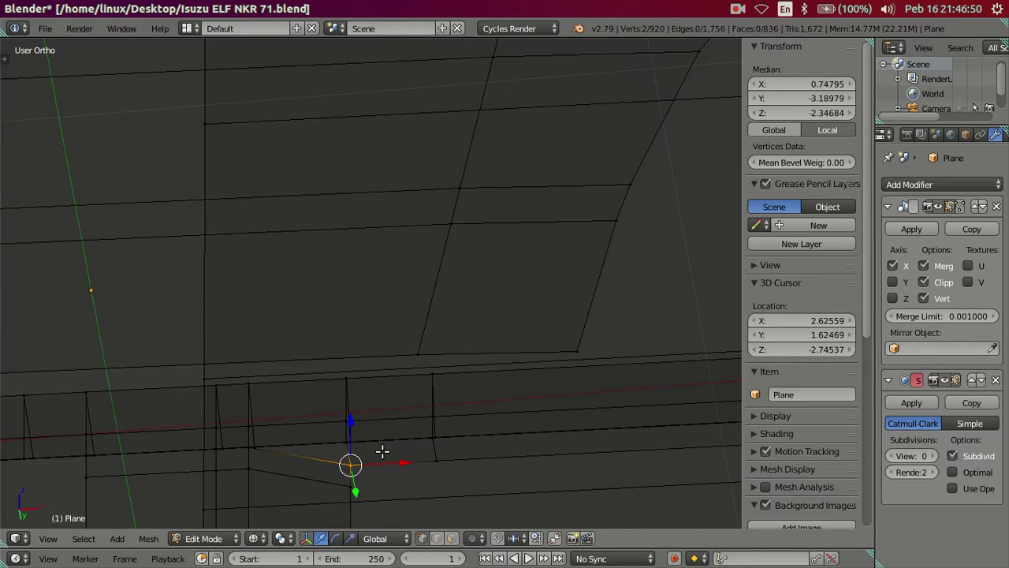
pyautogui.hotkey('alt', 'm')
pyautogui.click(384, 388)
# Orbit to view the bumper's top faces and make the Blender window fullscreen.
pyautogui.press('a')
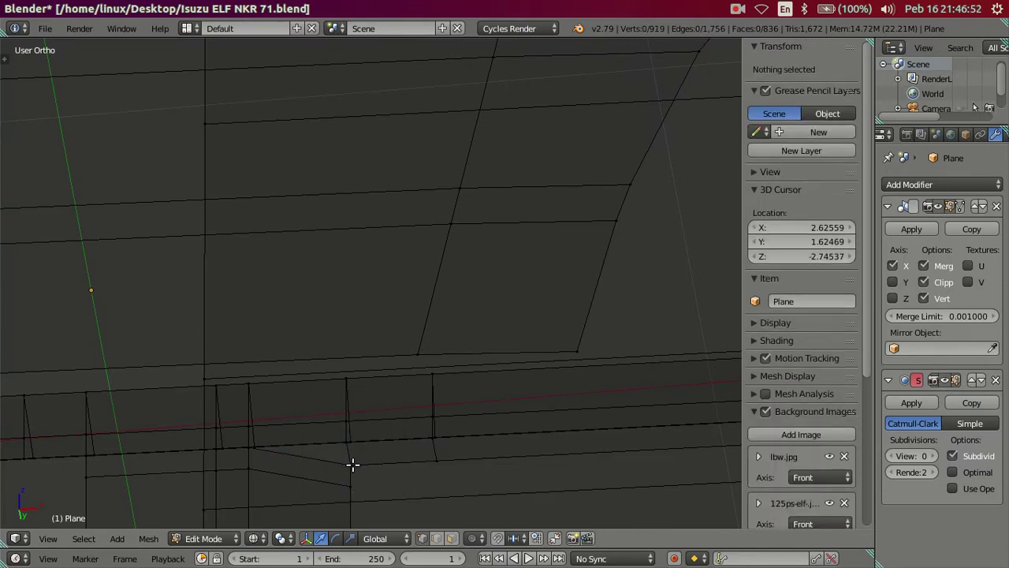
pyautogui.keyDown('alt'); pyautogui.rightClick(332, 463); pyautogui.keyUp('alt')
pyautogui.scroll(-2, 338, 462)
pyautogui.press('a')
pyautogui.scroll(-2, 373, 446)
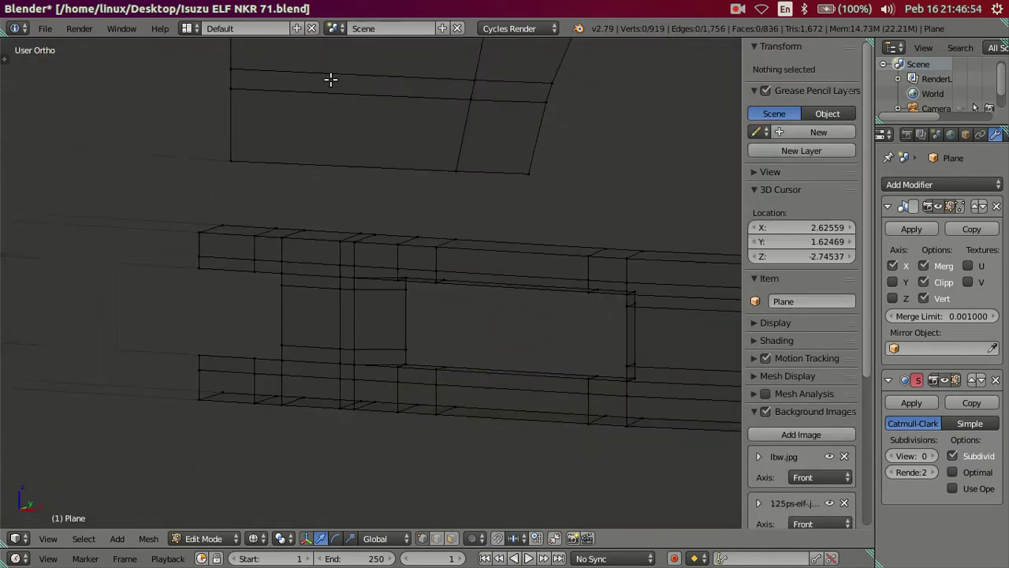
pyautogui.moveTo(331, 79); pyautogui.dragTo(337, 289, button='middle')
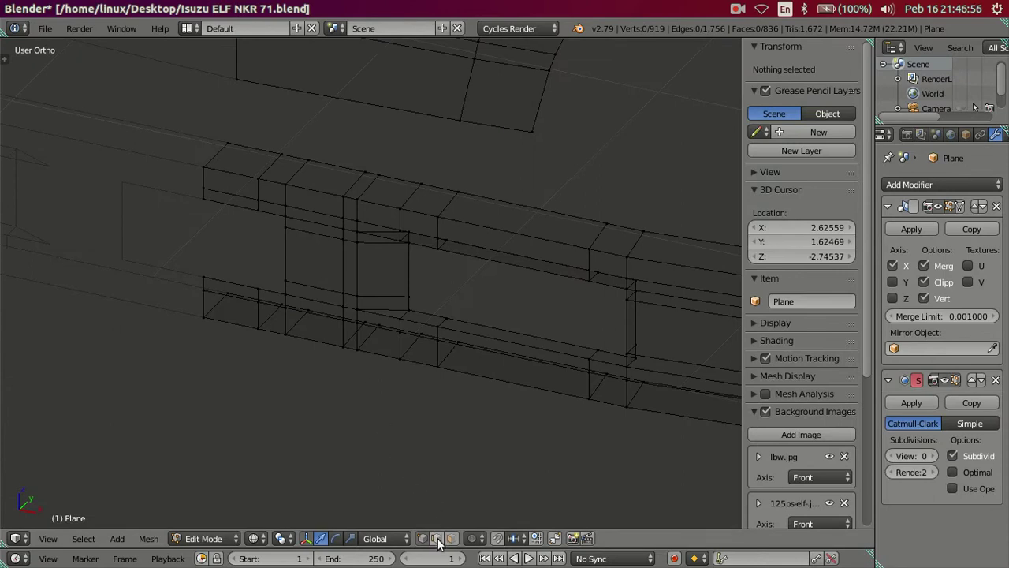
pyautogui.scroll(2, 405, 338)
pyautogui.scroll(2, 394, 329)
pyautogui.scroll(1, 395, 329)
pyautogui.click(120, 29)
pyautogui.click(133, 61)
# Fill the triangular gap beside the slot corner with a new face.
pyautogui.press('z')
pyautogui.scroll(2, 451, 234)
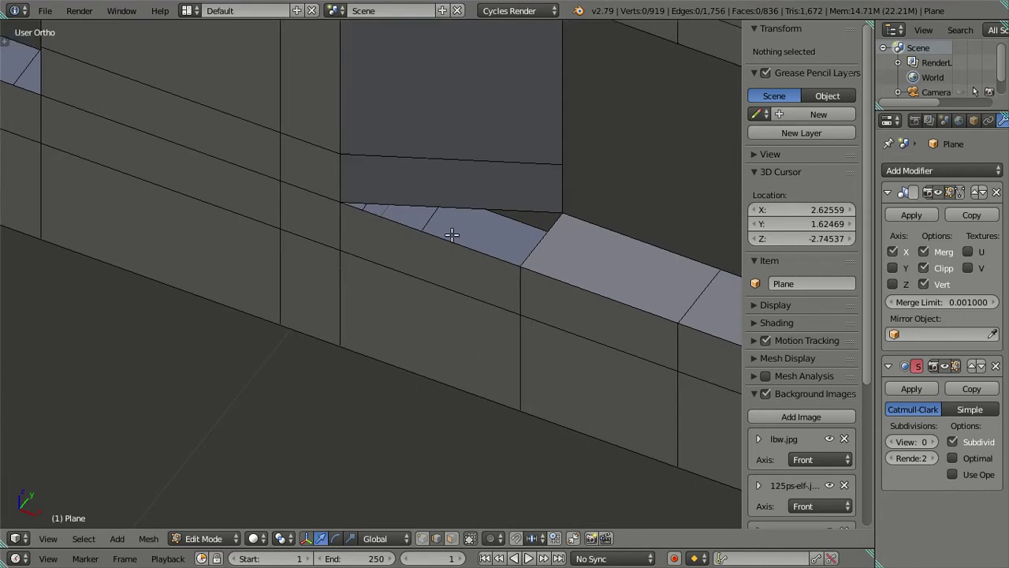
pyautogui.rightClick(451, 234)
pyautogui.keyDown('shift'); pyautogui.moveTo(451, 235); pyautogui.dragTo(360, 325, button='middle'); pyautogui.keyUp('shift')
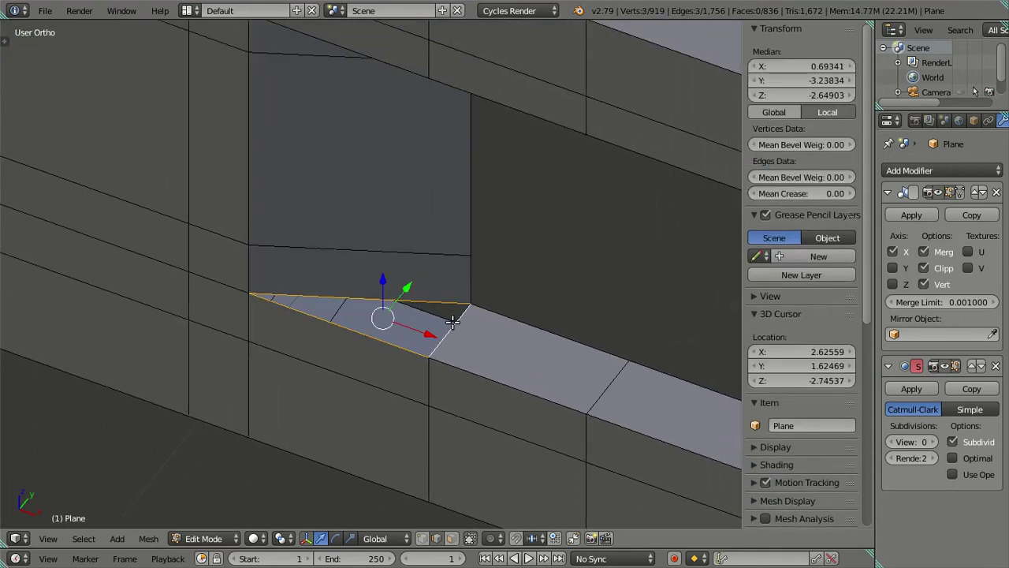
pyautogui.press('f')
pyautogui.press('a')
# Select an edge near the slot corner and cancel a trial scale.
pyautogui.moveTo(450, 311)
pyautogui.mouseDown(button='middle')
pyautogui.moveTo(433, 252)
pyautogui.moveTo(466, 149)
pyautogui.moveTo(372, 334)
pyautogui.mouseUp(button='middle')
pyautogui.rightClick(287, 452)
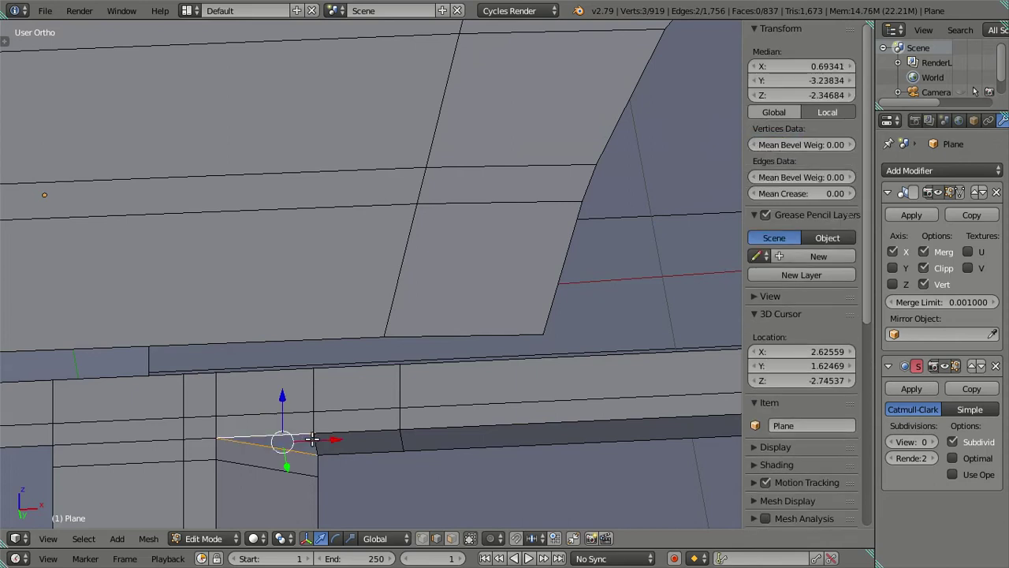
pyautogui.press('s')
pyautogui.press('Escape')
# Preview the bumper in Object Mode with Subdivision Surface View at 2, then resume editing.
pyautogui.press('Tab')
pyautogui.scroll(2, 409, 424)
pyautogui.scroll(-2, 410, 423)
pyautogui.moveTo(355, 408)
pyautogui.mouseDown(button='middle')
pyautogui.moveTo(374, 466)
pyautogui.moveTo(473, 461)
pyautogui.mouseUp(button='middle')
pyautogui.click(929, 440)
pyautogui.click(929, 440)
pyautogui.moveTo(344, 338)
pyautogui.mouseDown(button='middle')
pyautogui.moveTo(491, 321)
pyautogui.moveTo(484, 276)
pyautogui.moveTo(444, 300)
pyautogui.moveTo(475, 327)
pyautogui.moveTo(267, 316)
pyautogui.moveTo(318, 304)
pyautogui.moveTo(354, 331)
pyautogui.moveTo(391, 309)
pyautogui.moveTo(395, 281)
pyautogui.mouseUp(button='middle')
pyautogui.press('Tab')
# Compare the mesh with the front reference photo and place a vertical loop cut beside the slot's right edge.
pyautogui.press('KP_1')
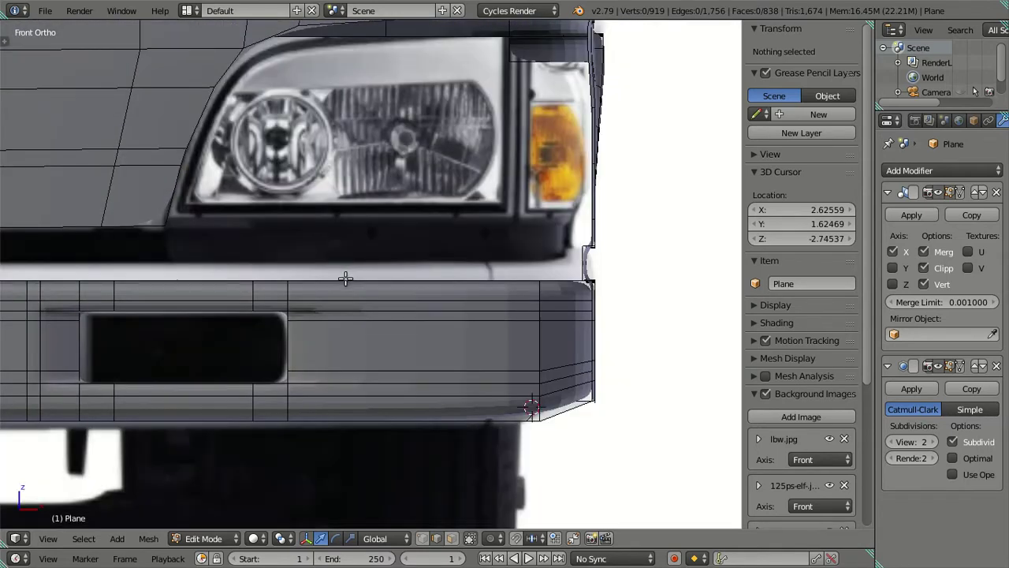
pyautogui.scroll(-2, 350, 271)
pyautogui.scroll(-2, 344, 288)
pyautogui.press('Tab')
pyautogui.scroll(3, 381, 285)
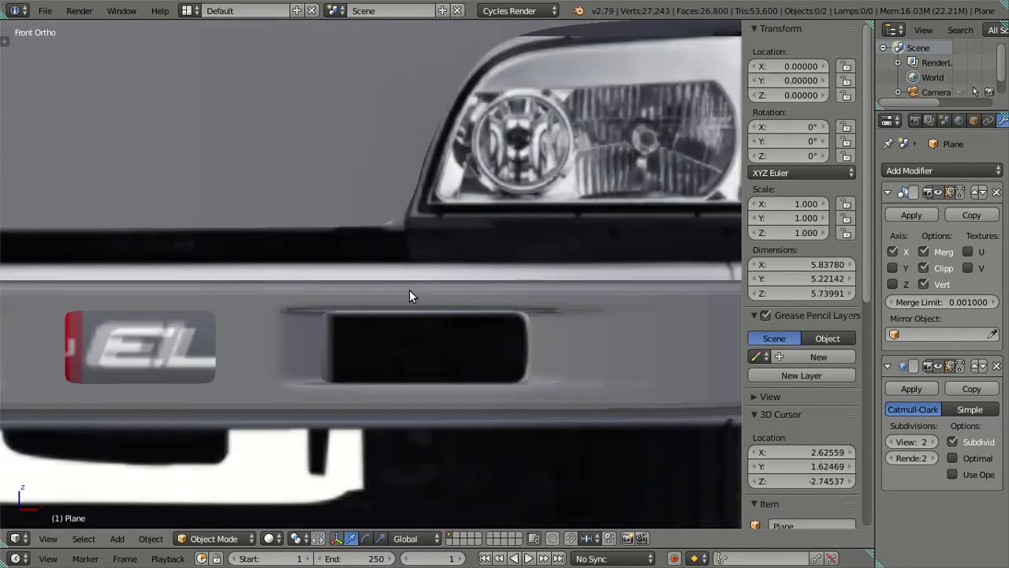
pyautogui.scroll(-2, 505, 317)
pyautogui.press('Tab')
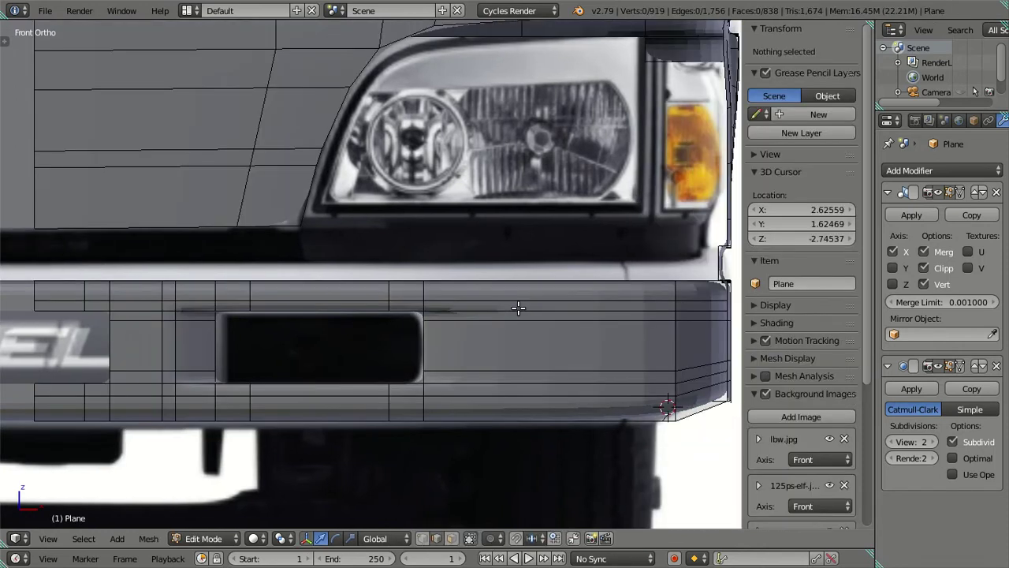
pyautogui.hotkey('ctrl', 'r')
pyautogui.click(516, 307)
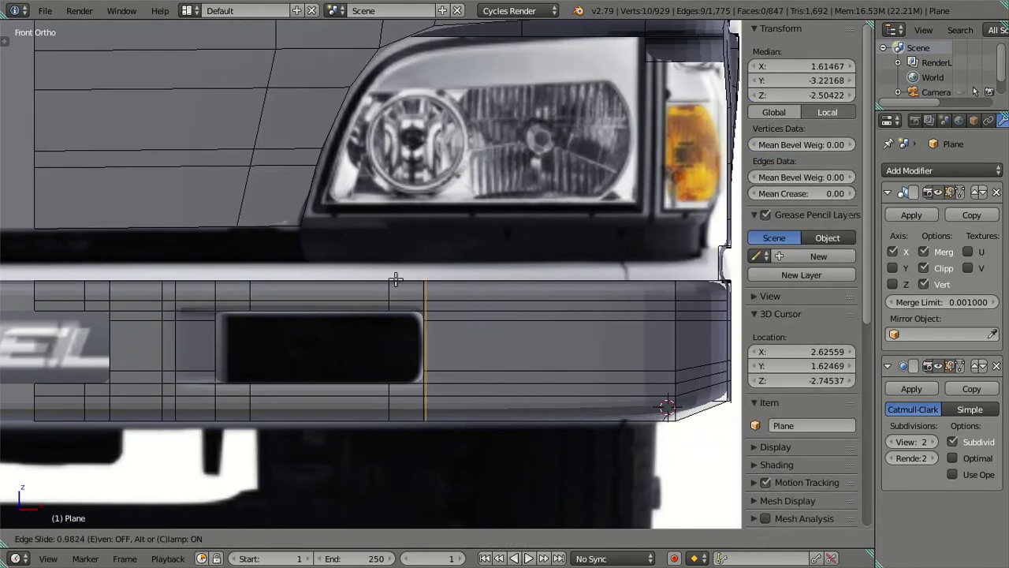
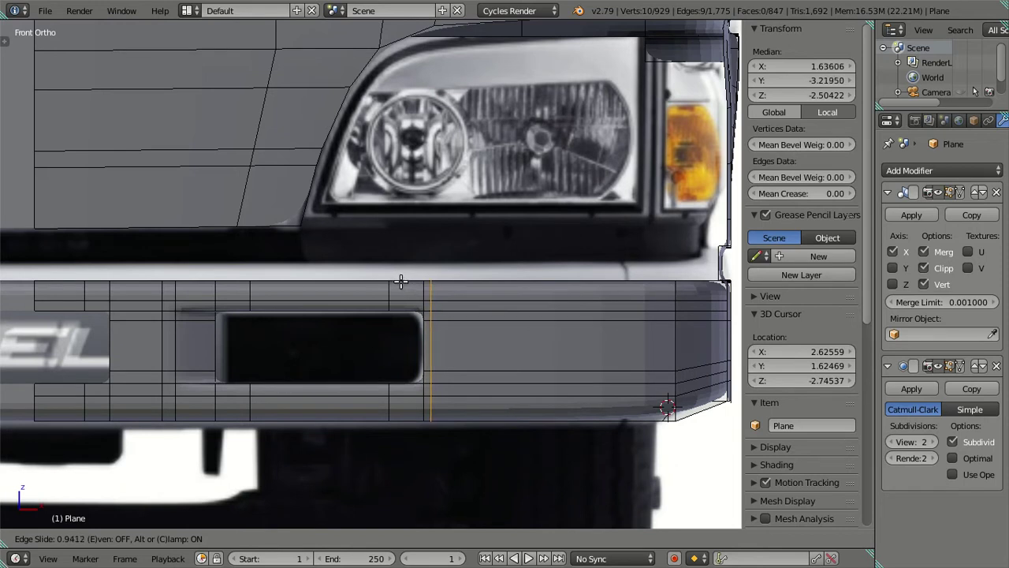
# Slide the vertical bumper edge loop right along X toward the dark opening's right end.
pyautogui.click(373, 276)
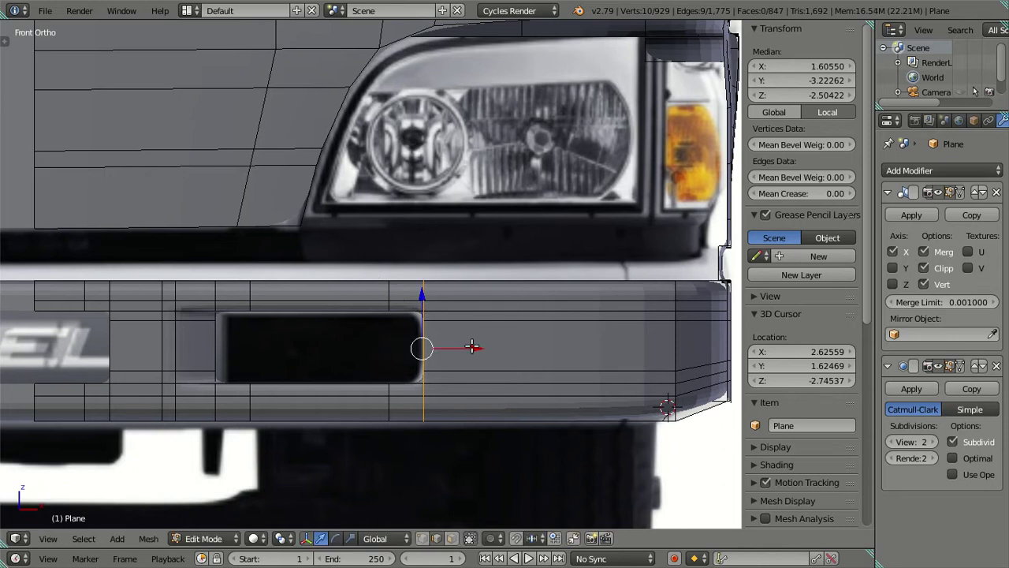
pyautogui.moveTo(471, 347); pyautogui.dragTo(485, 347)
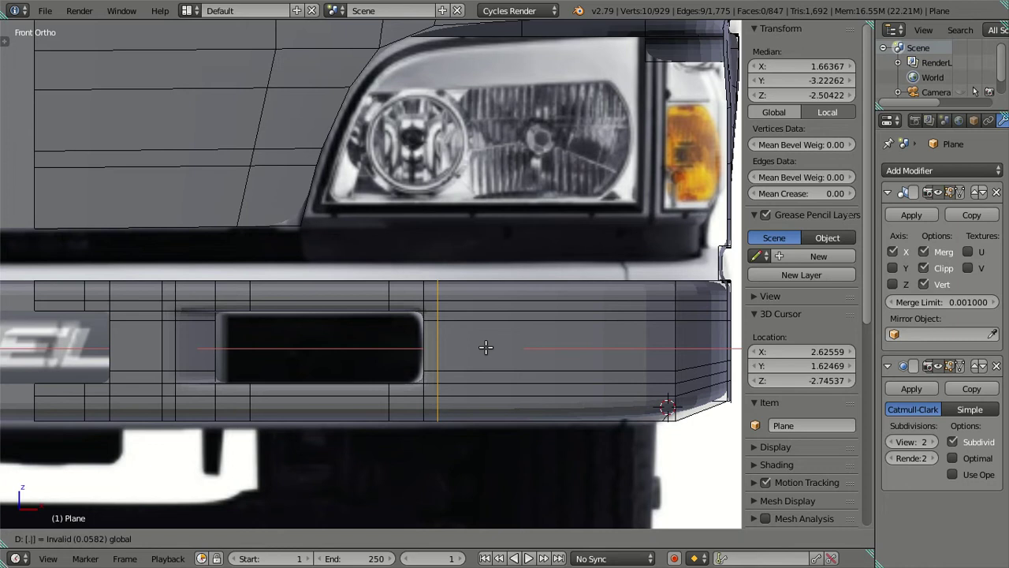
pyautogui.write('.005')
pyautogui.press('Return')
pyautogui.rightClick(484, 344)
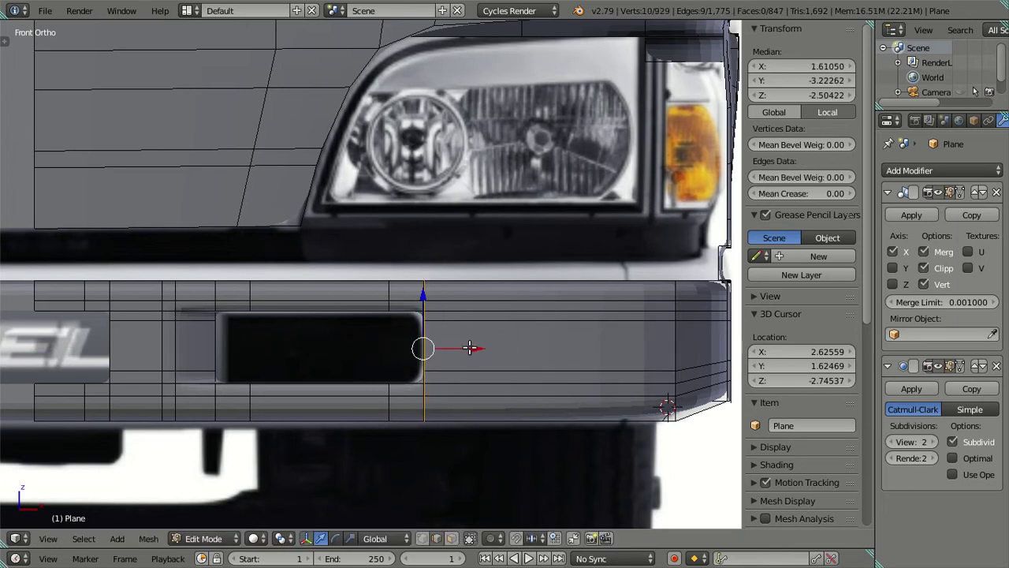
pyautogui.moveTo(469, 347); pyautogui.dragTo(488, 345)
pyautogui.press('Escape')
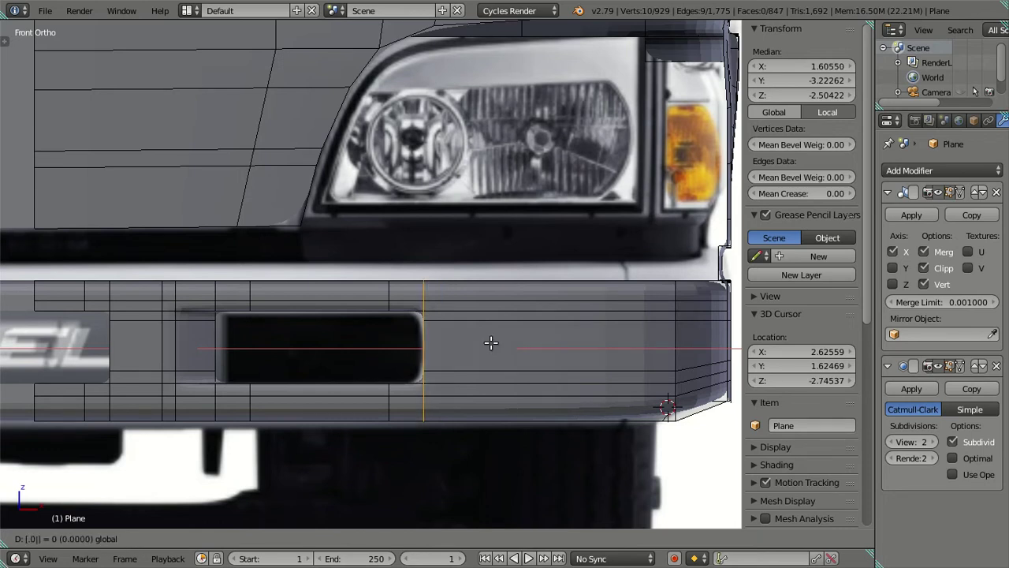
pyautogui.write('.05')
# Confirm the edge's new position and view the smoothed bumper at an angle in Object Mode.
pyautogui.click(490, 342)
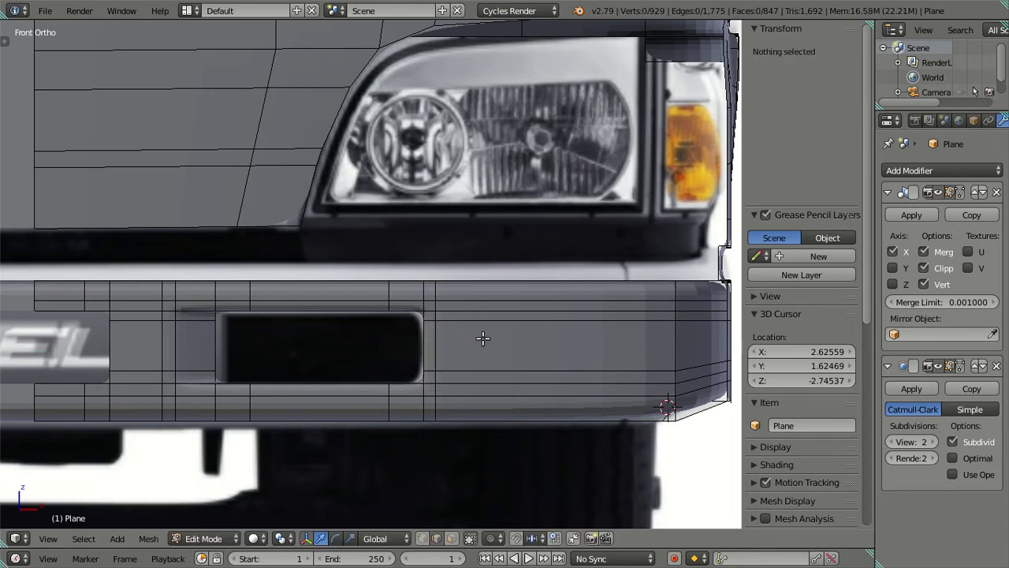
pyautogui.press('Tab')
pyautogui.scroll(-3, 466, 316)
pyautogui.moveTo(472, 305)
pyautogui.mouseDown(button='middle')
pyautogui.moveTo(433, 326)
pyautogui.moveTo(364, 306)
pyautogui.moveTo(369, 339)
pyautogui.moveTo(522, 315)
pyautogui.moveTo(535, 282)
pyautogui.moveTo(513, 231)
pyautogui.moveTo(419, 214)
pyautogui.moveTo(383, 266)
pyautogui.moveTo(417, 308)
pyautogui.moveTo(383, 252)
pyautogui.moveTo(263, 250)
pyautogui.moveTo(259, 237)
pyautogui.moveTo(428, 243)
pyautogui.mouseUp(button='middle')
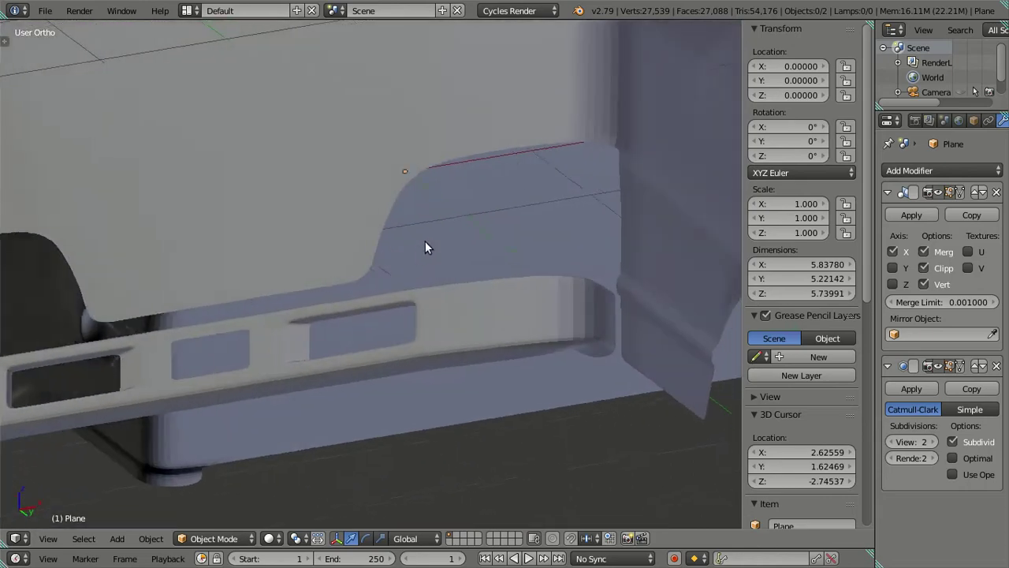
# Back in Edit Mode, orbit around the bumper and inspect its upper corner vertex.
pyautogui.press('Tab')
pyautogui.moveTo(608, 365)
pyautogui.mouseDown(button='middle')
pyautogui.moveTo(485, 328)
pyautogui.moveTo(581, 403)
pyautogui.moveTo(532, 345)
pyautogui.moveTo(541, 113)
pyautogui.mouseUp(button='middle')
pyautogui.moveTo(542, 148)
pyautogui.mouseDown(button='middle')
pyautogui.moveTo(509, 270)
pyautogui.moveTo(509, 339)
pyautogui.moveTo(540, 457)
pyautogui.moveTo(486, 460)
pyautogui.moveTo(593, 406)
pyautogui.moveTo(561, 365)
pyautogui.moveTo(569, 145)
pyautogui.mouseUp(button='middle')
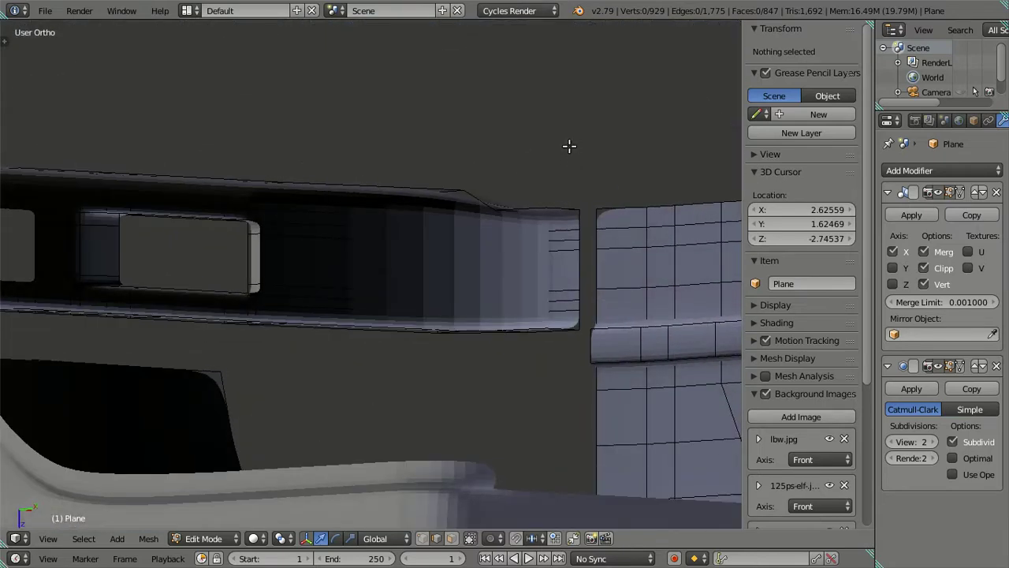
pyautogui.moveTo(491, 306)
pyautogui.mouseDown(button='middle')
pyautogui.moveTo(322, 407)
pyautogui.moveTo(349, 434)
pyautogui.moveTo(322, 523)
pyautogui.moveTo(274, 439)
pyautogui.moveTo(300, 410)
pyautogui.mouseUp(button='middle')
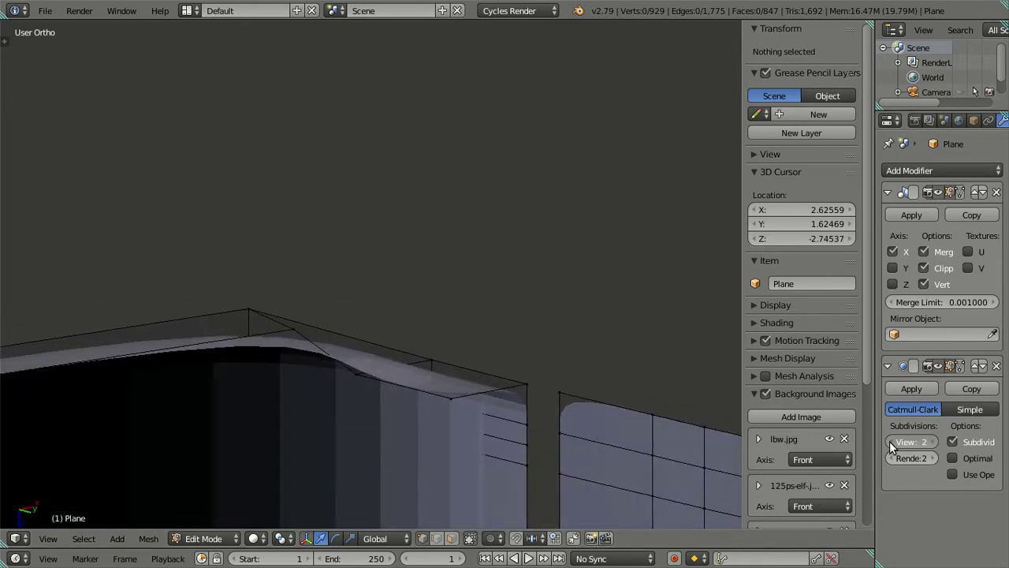
pyautogui.rightClick(354, 361)
pyautogui.moveTo(354, 361)
pyautogui.mouseDown(button='middle')
pyautogui.moveTo(397, 380)
pyautogui.moveTo(349, 365)
pyautogui.moveTo(286, 387)
pyautogui.moveTo(144, 368)
pyautogui.moveTo(182, 340)
pyautogui.mouseUp(button='middle')
pyautogui.press('a')
pyautogui.moveTo(365, 246)
pyautogui.mouseDown(button='middle')
pyautogui.moveTo(469, 374)
pyautogui.moveTo(315, 383)
pyautogui.moveTo(263, 276)
pyautogui.moveTo(362, 260)
pyautogui.moveTo(403, 261)
pyautogui.moveTo(357, 400)
pyautogui.moveTo(328, 270)
pyautogui.moveTo(515, 381)
pyautogui.moveTo(309, 202)
pyautogui.moveTo(287, 304)
pyautogui.moveTo(338, 280)
pyautogui.moveTo(241, 264)
pyautogui.moveTo(403, 281)
pyautogui.mouseUp(button='middle')
# In Object Mode, raise the subdivision preview to level 2 and snap to the front reference view.
pyautogui.press('Tab')
pyautogui.scroll(3, 403, 282)
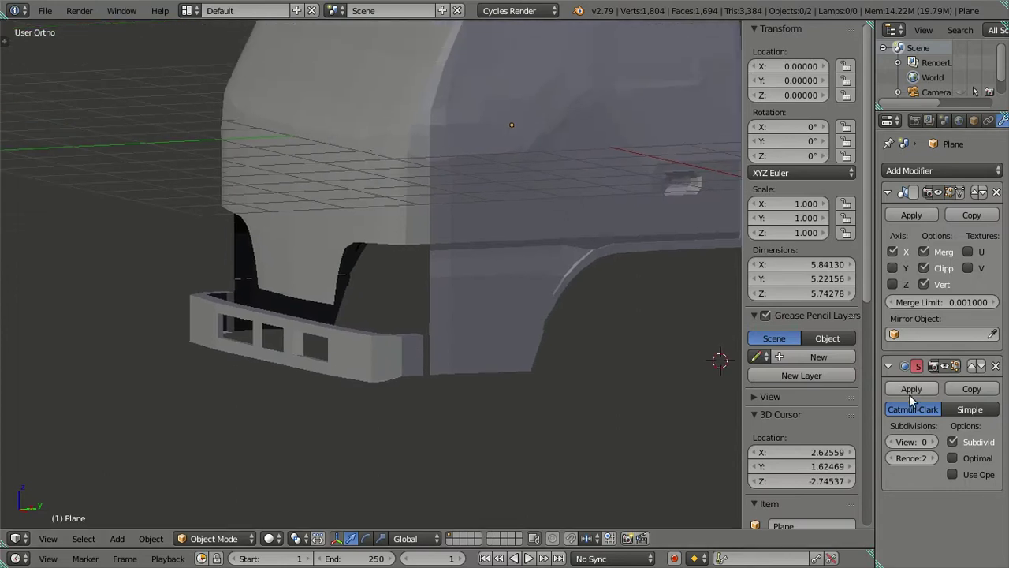
pyautogui.hotkey('ctrl', '2')
pyautogui.moveTo(194, 244)
pyautogui.mouseDown(button='middle')
pyautogui.moveTo(244, 263)
pyautogui.moveTo(251, 253)
pyautogui.moveTo(306, 266)
pyautogui.mouseUp(button='middle')
pyautogui.press('KP_1')
# Zoom and orbit to an angled view of the cab mesh in Edit Mode.
pyautogui.scroll(2, 311, 269)
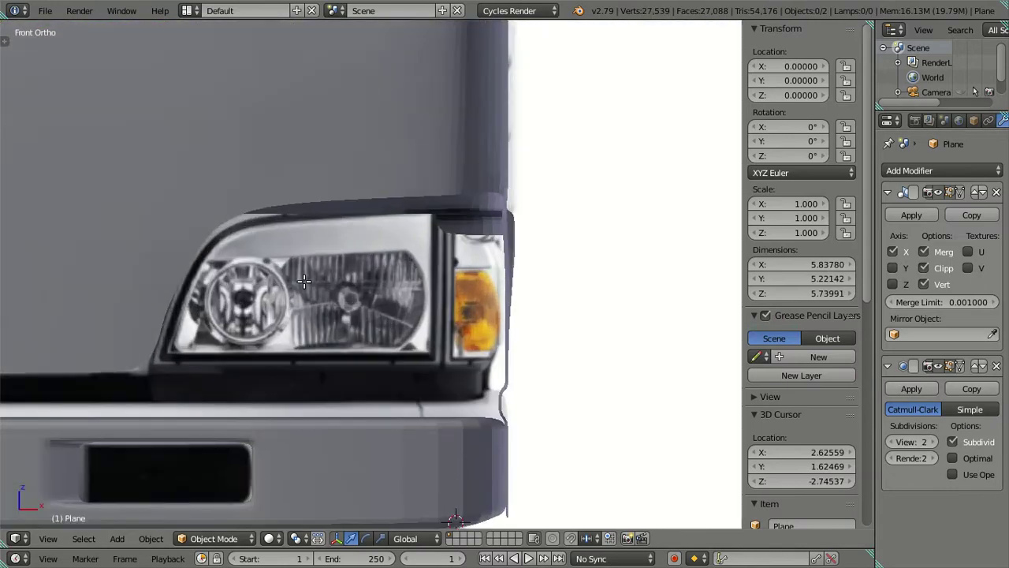
pyautogui.scroll(1, 306, 276)
pyautogui.press('Tab')
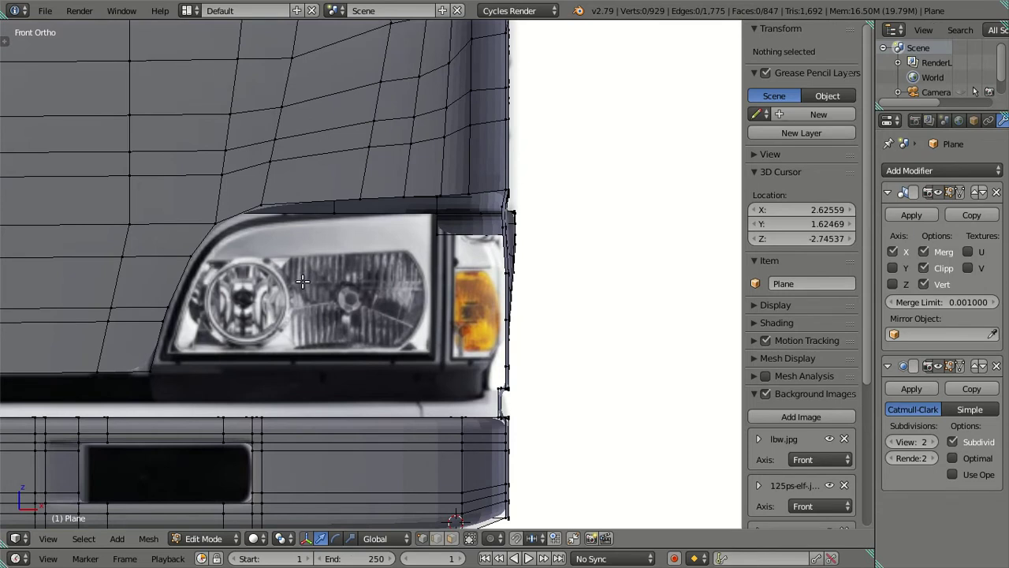
pyautogui.scroll(1, 306, 287)
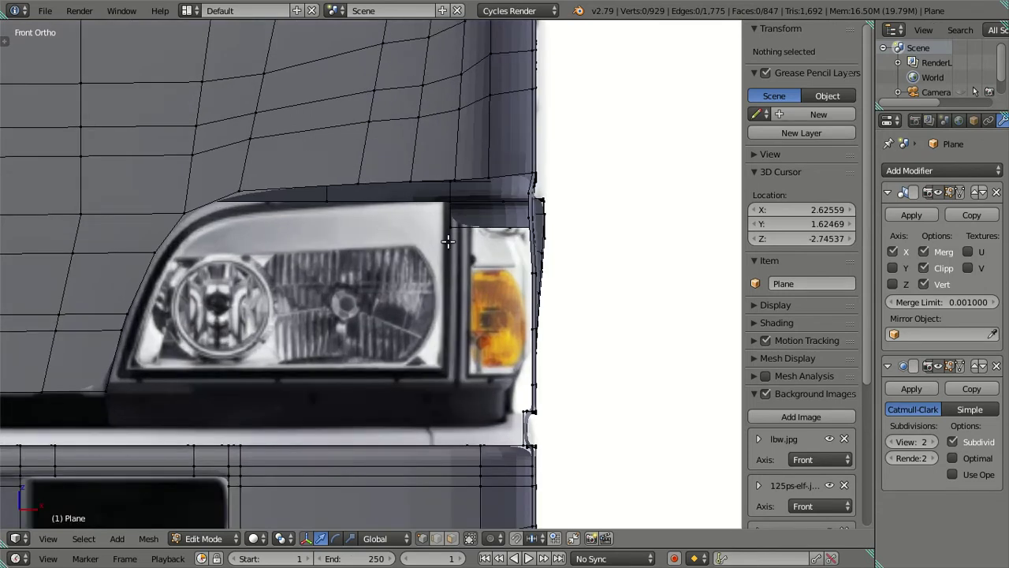
pyautogui.scroll(-3, 447, 241)
pyautogui.scroll(-2, 471, 254)
pyautogui.moveTo(547, 270)
pyautogui.mouseDown(button='middle')
pyautogui.moveTo(392, 287)
pyautogui.moveTo(835, 441)
pyautogui.mouseUp(button='middle')
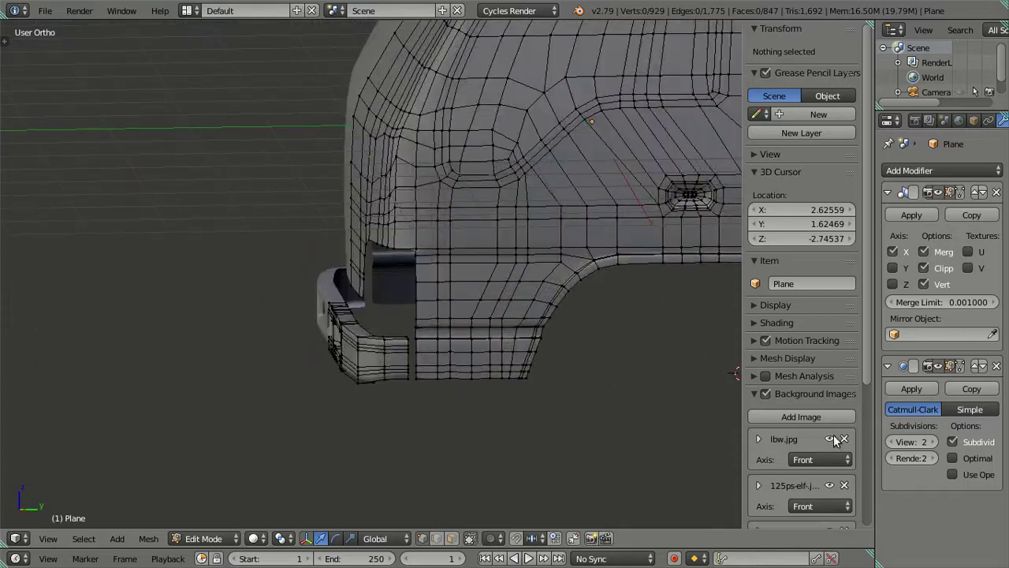
# Return to Object Mode and save the file over the existing one.
pyautogui.press('Tab')
pyautogui.moveTo(344, 250)
pyautogui.mouseDown(button='middle')
pyautogui.moveTo(404, 225)
pyautogui.moveTo(408, 269)
pyautogui.moveTo(317, 321)
pyautogui.moveTo(324, 304)
pyautogui.moveTo(265, 247)
pyautogui.moveTo(236, 263)
pyautogui.moveTo(263, 317)
pyautogui.moveTo(304, 327)
pyautogui.moveTo(349, 308)
pyautogui.moveTo(484, 291)
pyautogui.moveTo(492, 279)
pyautogui.moveTo(334, 293)
pyautogui.moveTo(353, 301)
pyautogui.mouseUp(button='middle')
pyautogui.hotkey('ctrl', 's')
pyautogui.click(411, 264)
# Show the cab in wireframe from the front and three-quarter views, then re-enter Edit Mode.
pyautogui.press('KP_1')
pyautogui.press('z')
pyautogui.press('z')
pyautogui.moveTo(330, 420)
pyautogui.mouseDown(button='middle')
pyautogui.moveTo(391, 335)
pyautogui.moveTo(251, 347)
pyautogui.mouseUp(button='middle')
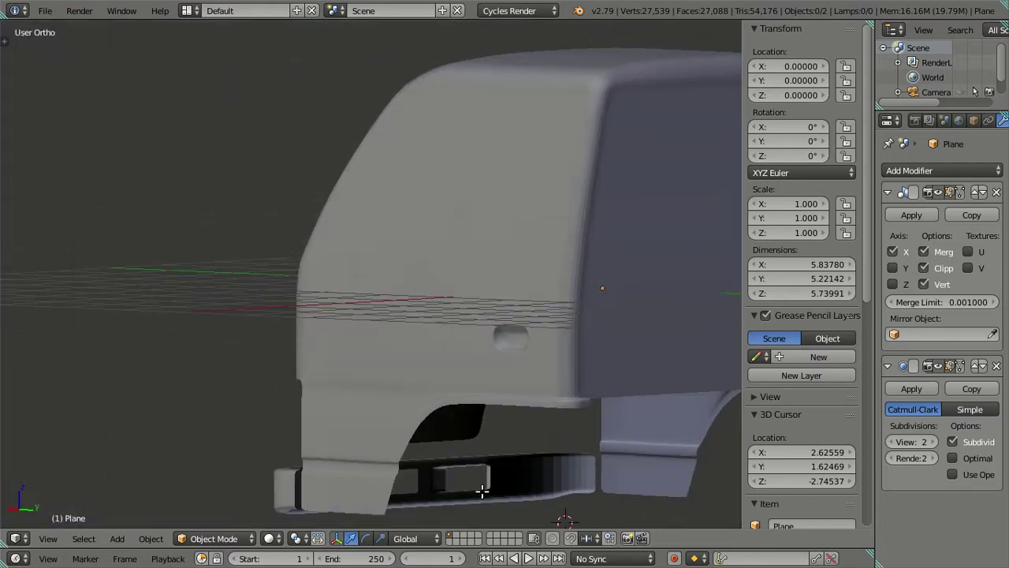
pyautogui.press('Tab')
pyautogui.moveTo(514, 428)
pyautogui.mouseDown(button='middle')
pyautogui.moveTo(465, 326)
pyautogui.moveTo(509, 272)
pyautogui.mouseUp(button='middle')
pyautogui.press('a')
pyautogui.press('a')
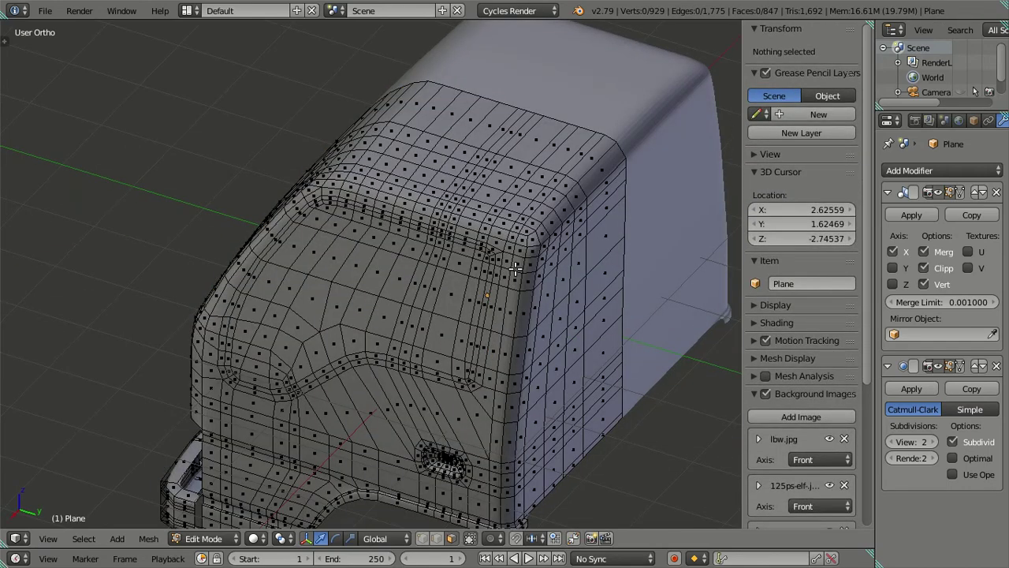
# Inspect the cab corner edge loop and the connected side-panel region by selecting them.
pyautogui.keyDown('alt'); pyautogui.rightClick(514, 269); pyautogui.keyUp('alt')
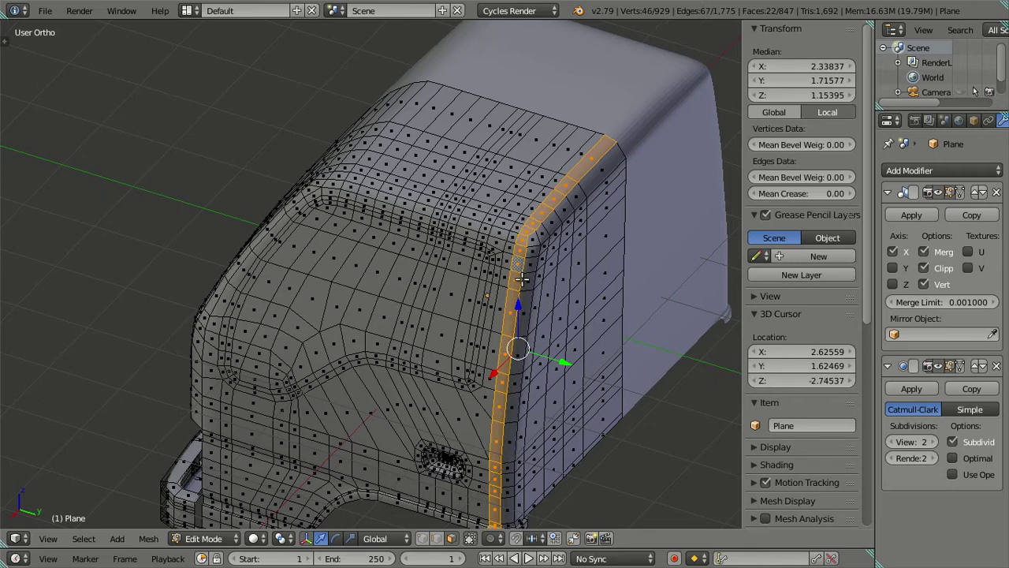
pyautogui.press('a')
pyautogui.rightClick(571, 326)
pyautogui.hotkey('ctrl', 'l')
pyautogui.press('a')
pyautogui.moveTo(571, 325)
pyautogui.mouseDown(button='middle')
pyautogui.moveTo(532, 381)
pyautogui.moveTo(466, 261)
pyautogui.mouseUp(button='middle')
pyautogui.scroll(4, 465, 261)
pyautogui.scroll(6, 341, 356)
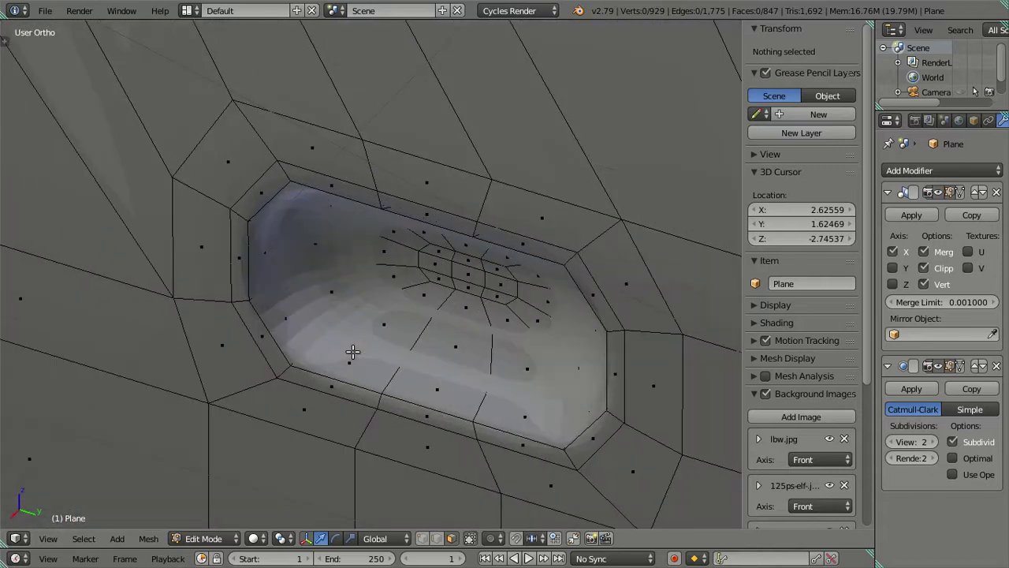
# Check the faces around the small hole, then set the Subdivision Surface View level to 0.
pyautogui.keyDown('alt'); pyautogui.rightClick(354, 352); pyautogui.keyUp('alt')
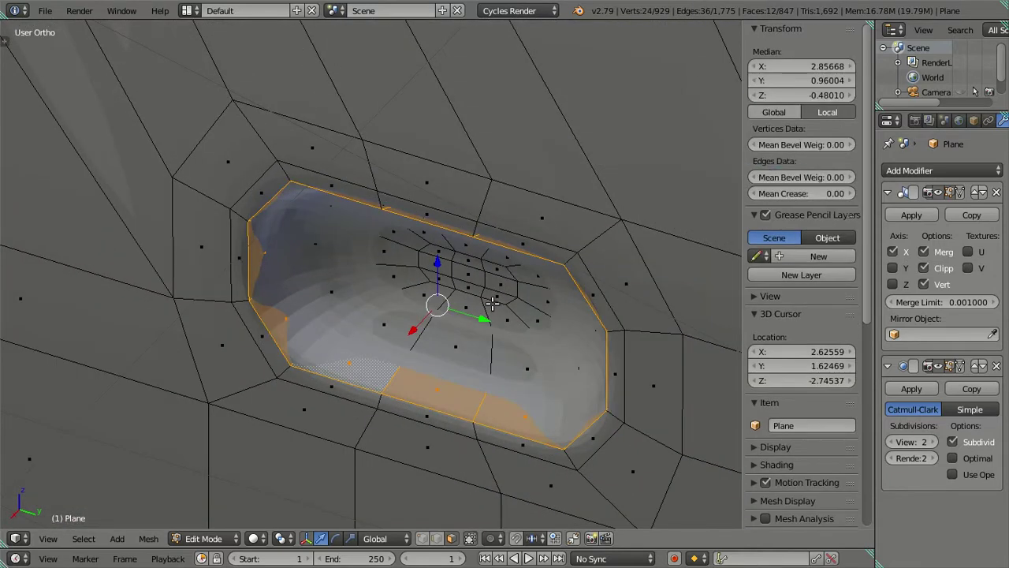
pyautogui.press('a')
pyautogui.hotkey('ctrl', 'z')
pyautogui.press('a')
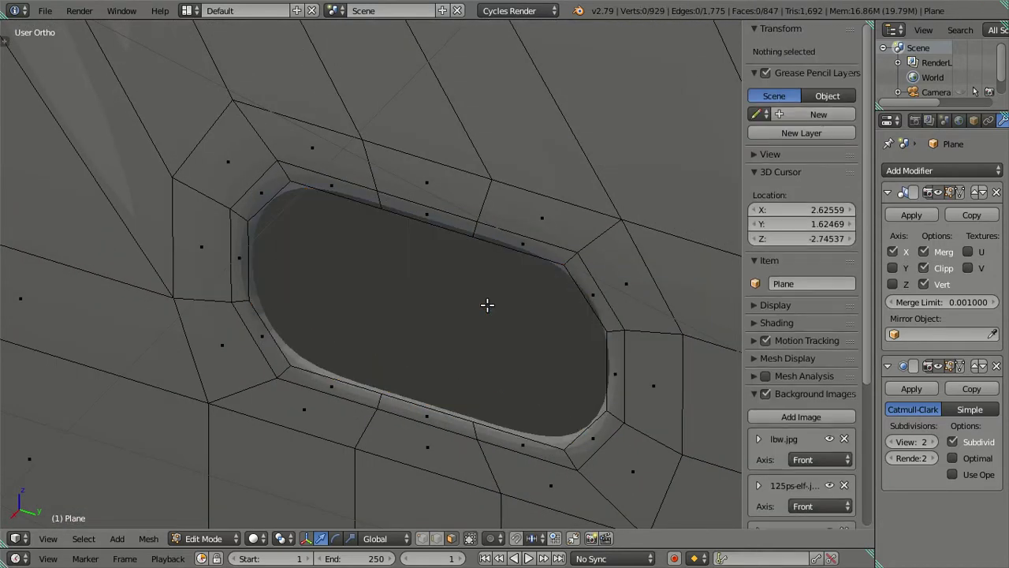
pyautogui.scroll(-5, 487, 305)
pyautogui.moveTo(473, 295)
pyautogui.mouseDown(button='middle')
pyautogui.moveTo(289, 281)
pyautogui.moveTo(339, 288)
pyautogui.mouseUp(button='middle')
pyautogui.moveTo(914, 441); pyautogui.dragTo(872, 435)
pyautogui.moveTo(514, 376)
pyautogui.mouseDown(button='middle')
pyautogui.moveTo(451, 331)
pyautogui.moveTo(428, 287)
pyautogui.moveTo(507, 301)
pyautogui.mouseUp(button='middle')
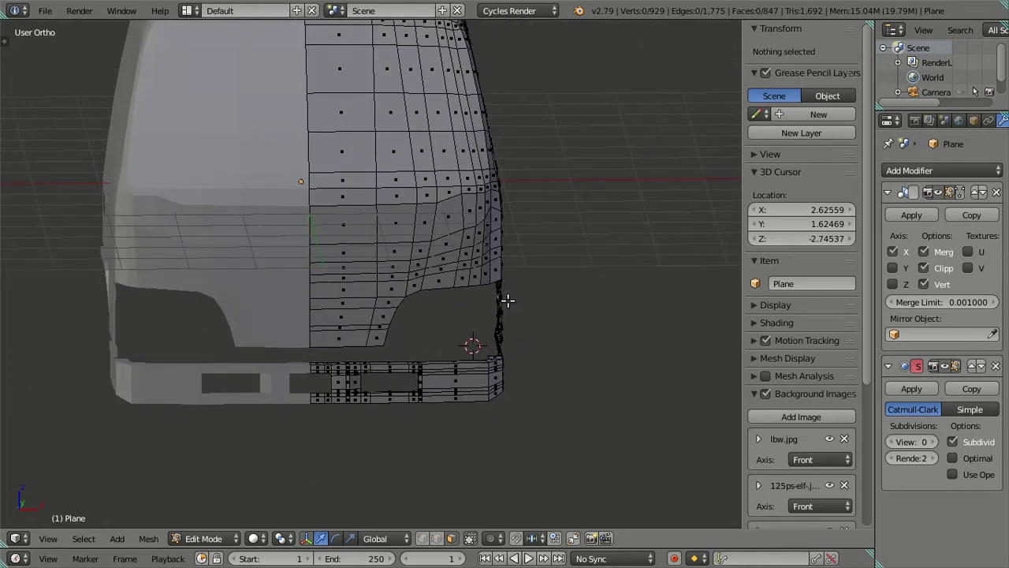
# Zoom in on the headlight in front view and check the face to its left.
pyautogui.press('KP_1')
pyautogui.scroll(3, 500, 295)
pyautogui.scroll(2, 395, 355)
pyautogui.scroll(2, 320, 411)
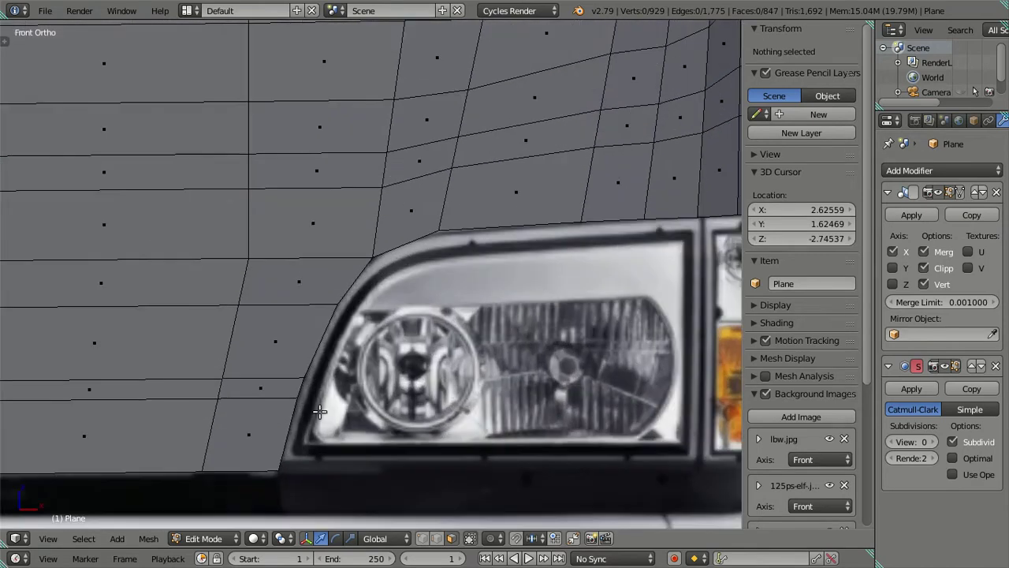
pyautogui.rightClick(286, 424)
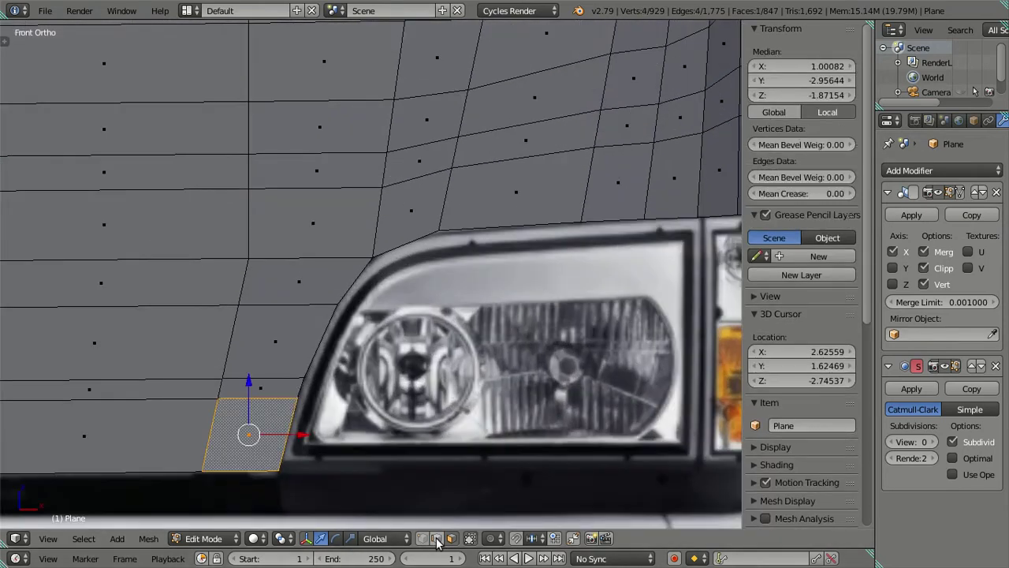
pyautogui.scroll(-3, 367, 426)
pyautogui.keyDown('shift'); pyautogui.moveTo(398, 365); pyautogui.dragTo(364, 372, button='middle'); pyautogui.keyUp('shift')
pyautogui.press('a')
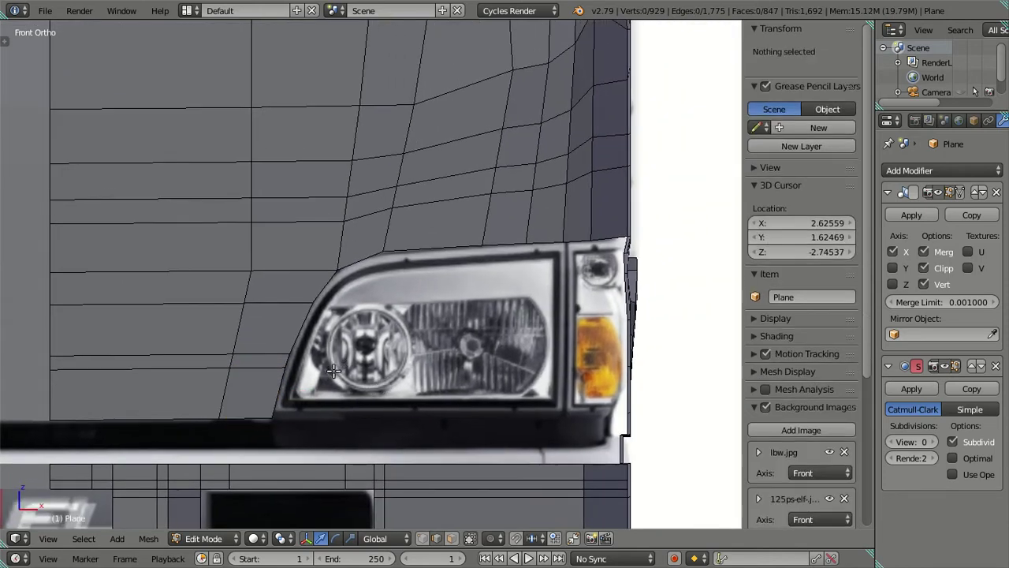
# Extrude the edge along the headlight's top down to the headlight's bottom.
pyautogui.rightClick(543, 243)
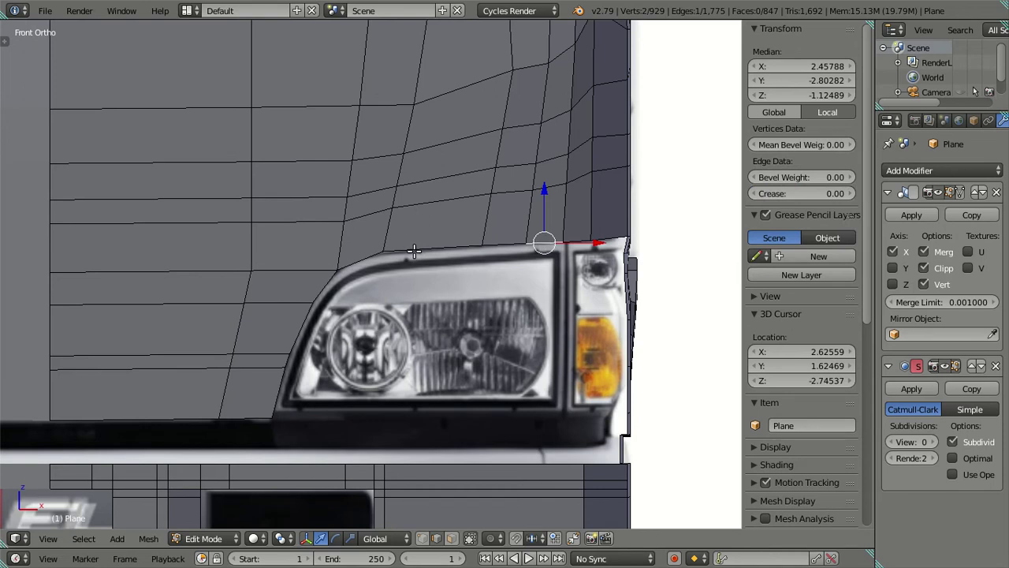
pyautogui.press('e')
pyautogui.rightClick(537, 304)
pyautogui.moveTo(547, 190); pyautogui.dragTo(554, 362)
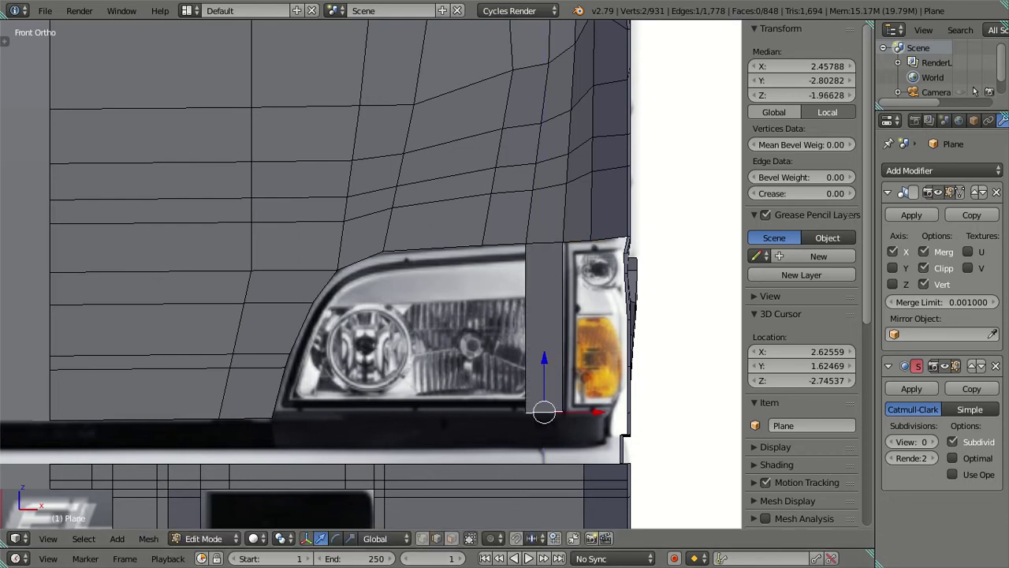
# Lower the new face's bottom vertex to Z -1.99632, then select the edge above the headlight.
pyautogui.rightClick(271, 418)
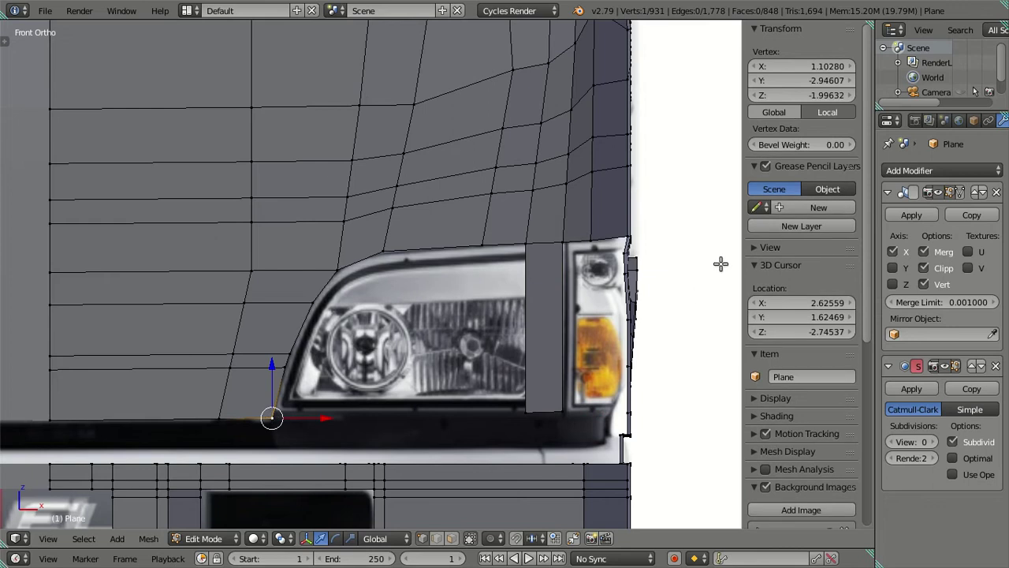
pyautogui.click(809, 96)
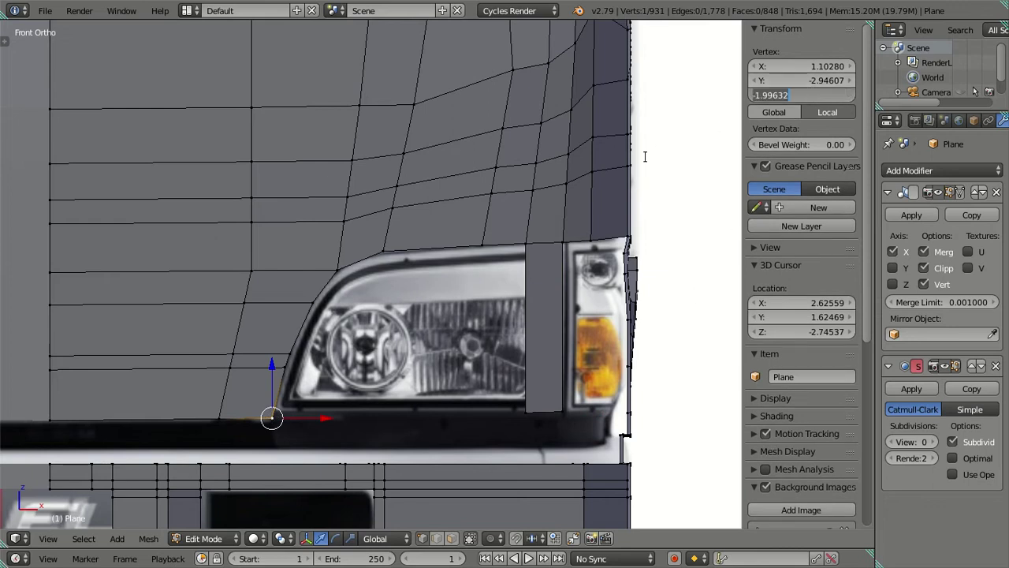
pyautogui.press('Return')
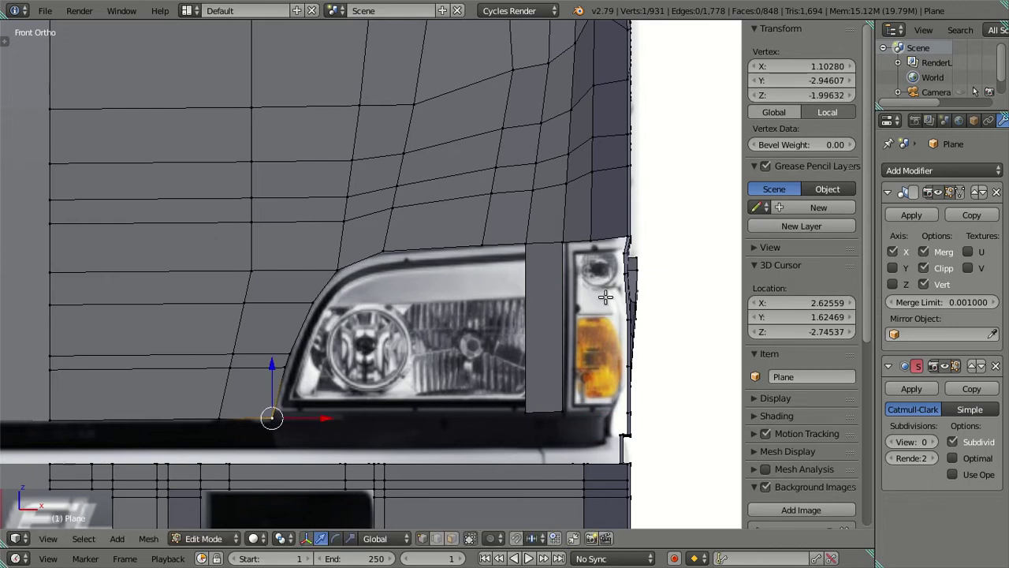
pyautogui.rightClick(525, 413)
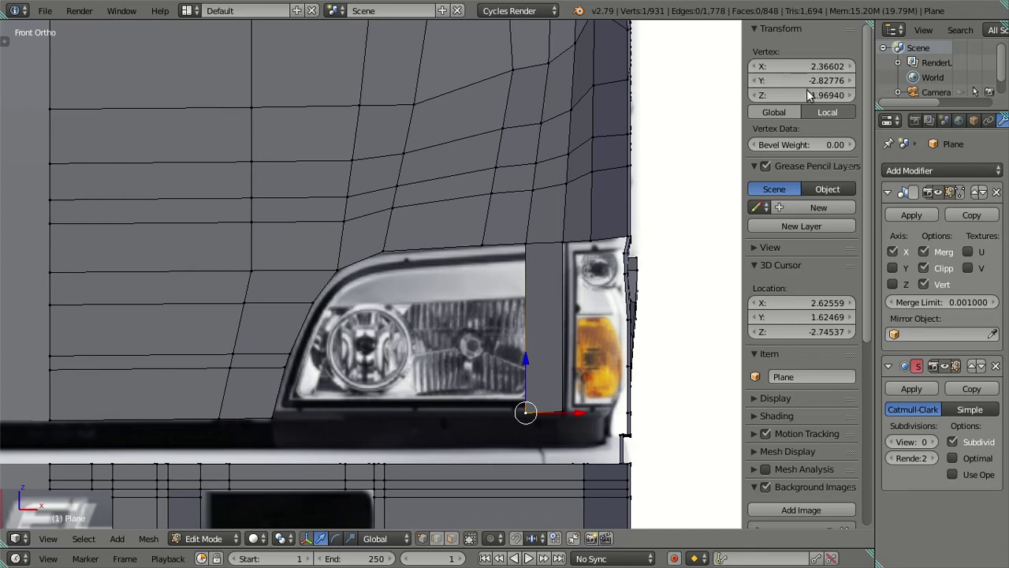
pyautogui.rightClick(562, 411)
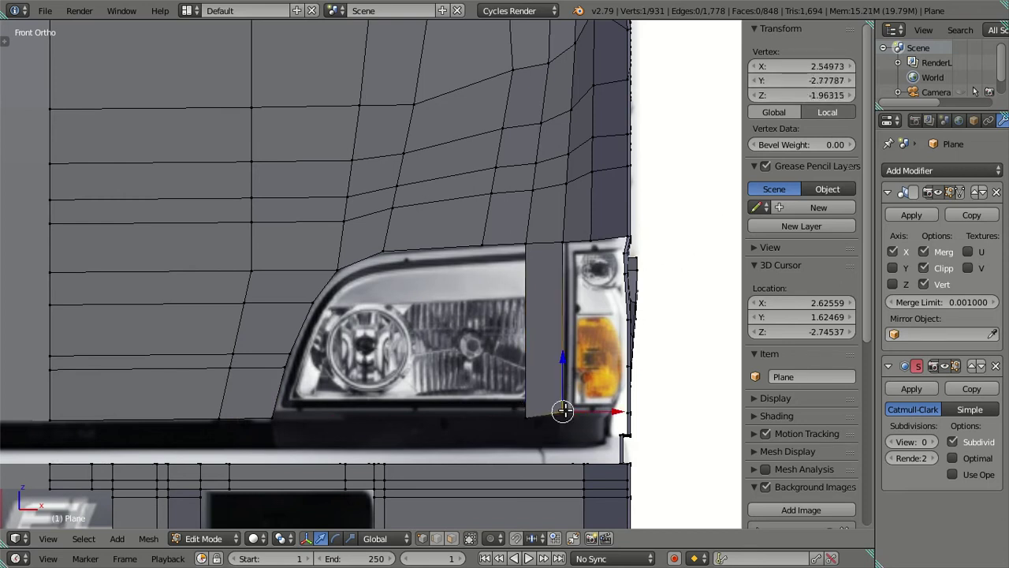
pyautogui.moveTo(820, 93); pyautogui.dragTo(817, 105)
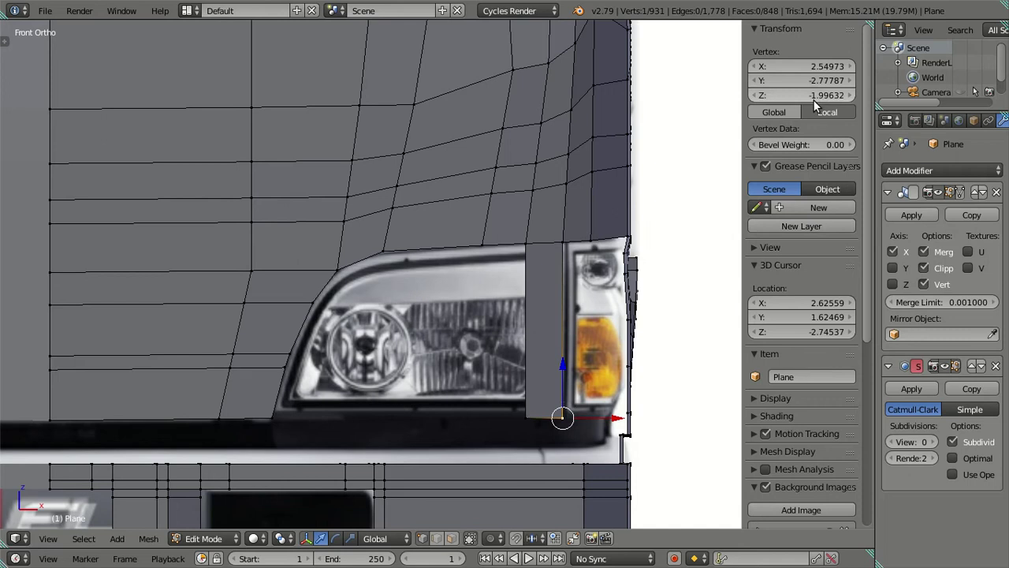
pyautogui.press('a')
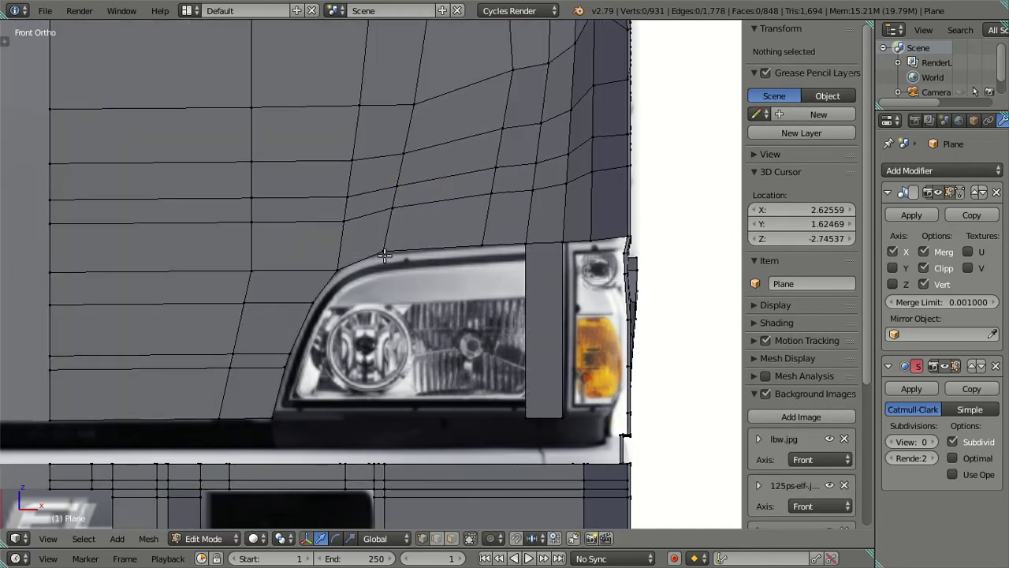
pyautogui.rightClick(384, 255)
pyautogui.keyDown('shift'); pyautogui.rightClick(475, 247); pyautogui.keyUp('shift')
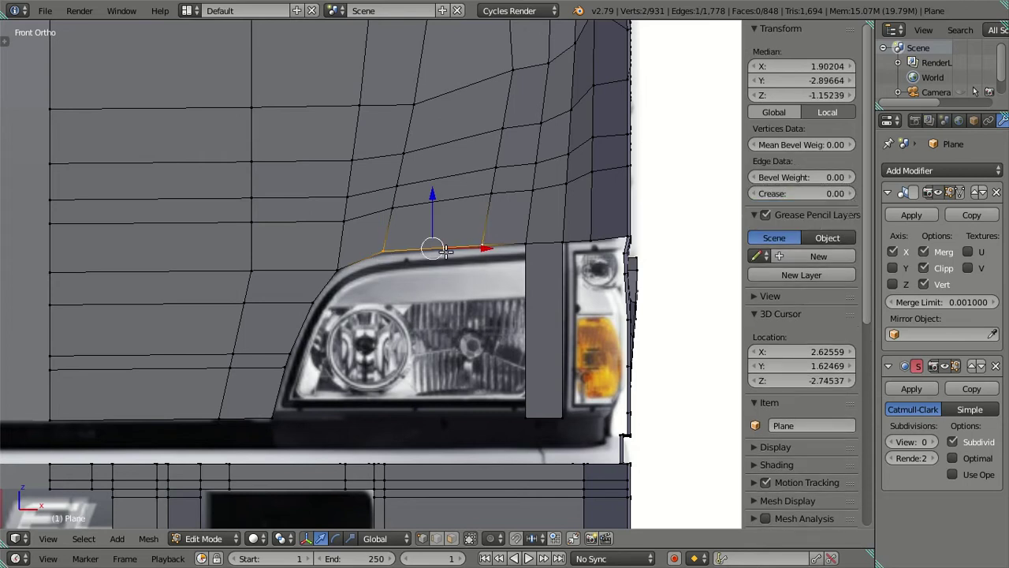
# Extrude the edge above the headlight down to the bumper and level its bottom vertices.
pyautogui.press('e')
pyautogui.press('Escape')
pyautogui.press('g')
pyautogui.press('z')
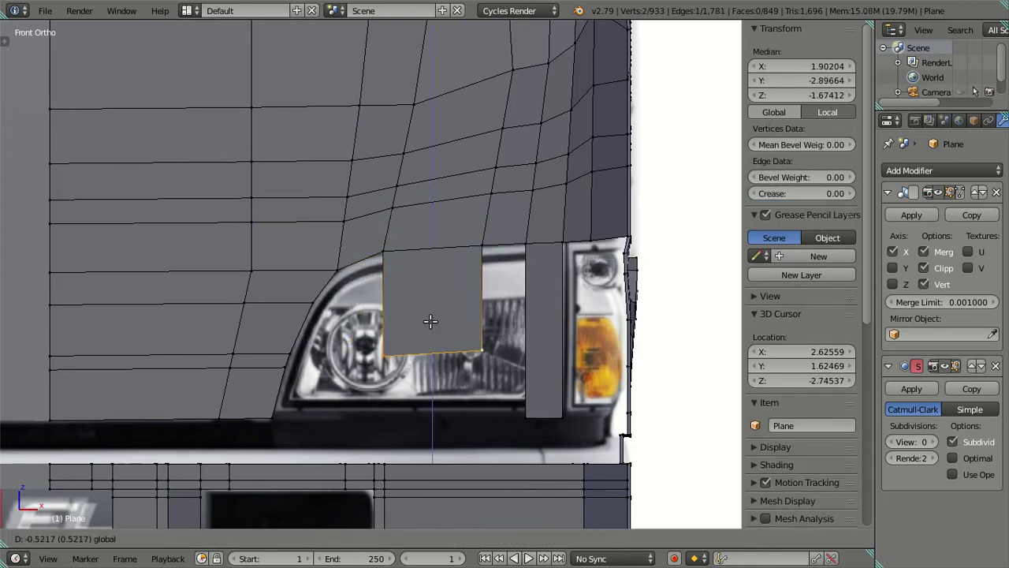
pyautogui.click(407, 365)
pyautogui.rightClick(406, 371)
pyautogui.moveTo(805, 95)
pyautogui.mouseDown()
pyautogui.moveTo(777, 94)
pyautogui.moveTo(785, 99)
pyautogui.mouseUp()
pyautogui.rightClick(496, 362)
pyautogui.press('a')
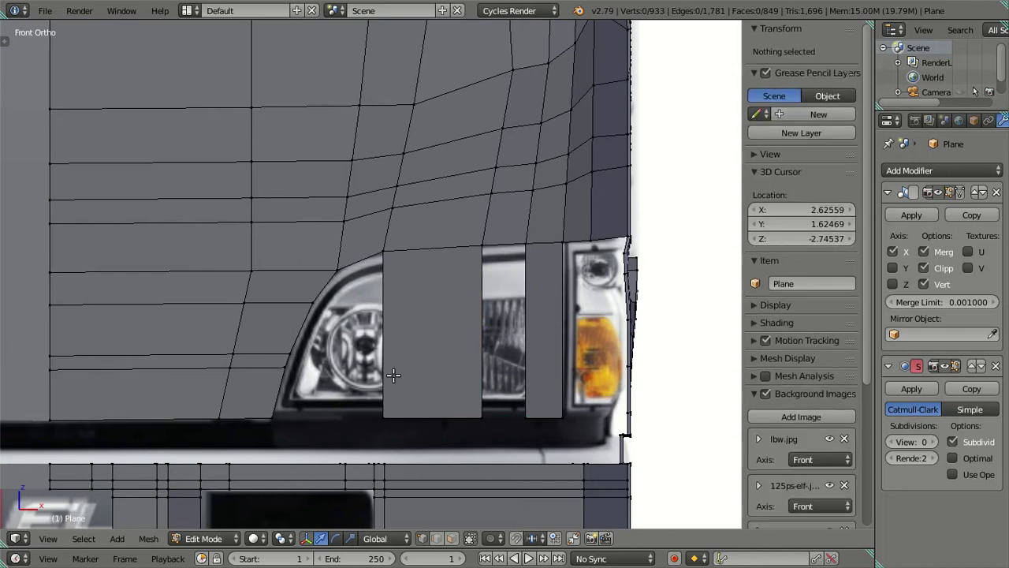
# Fill the open gap in the middle column beside the headlight with a new face.
pyautogui.press('z')
pyautogui.moveTo(513, 364)
pyautogui.mouseDown(button='middle')
pyautogui.moveTo(475, 381)
pyautogui.moveTo(368, 365)
pyautogui.moveTo(279, 370)
pyautogui.moveTo(480, 341)
pyautogui.mouseUp(button='middle')
pyautogui.press('KP_3')
pyautogui.scroll(4, 374, 389)
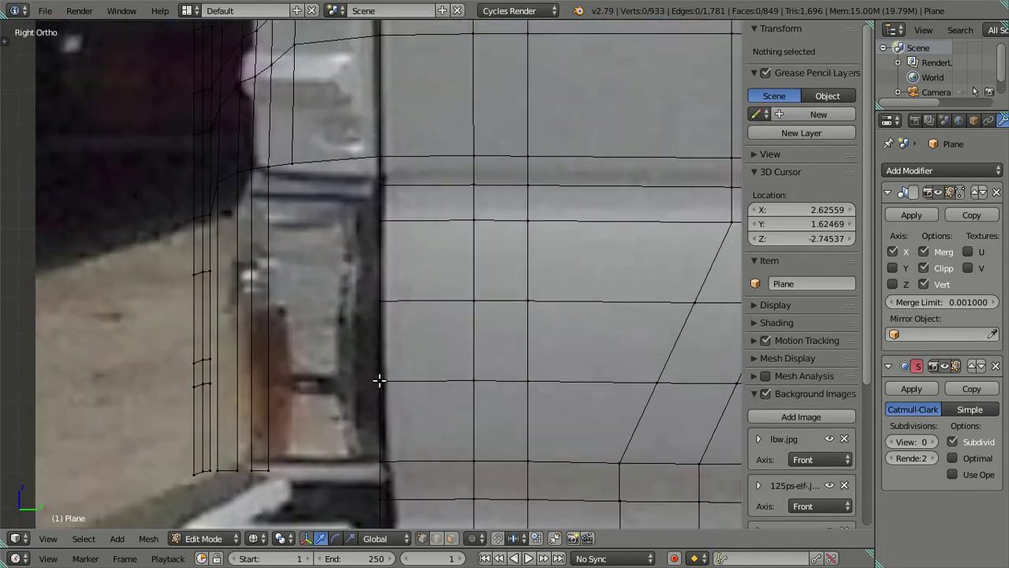
pyautogui.press('KP_1')
pyautogui.scroll(1, 484, 361)
pyautogui.scroll(1, 481, 349)
pyautogui.press('z')
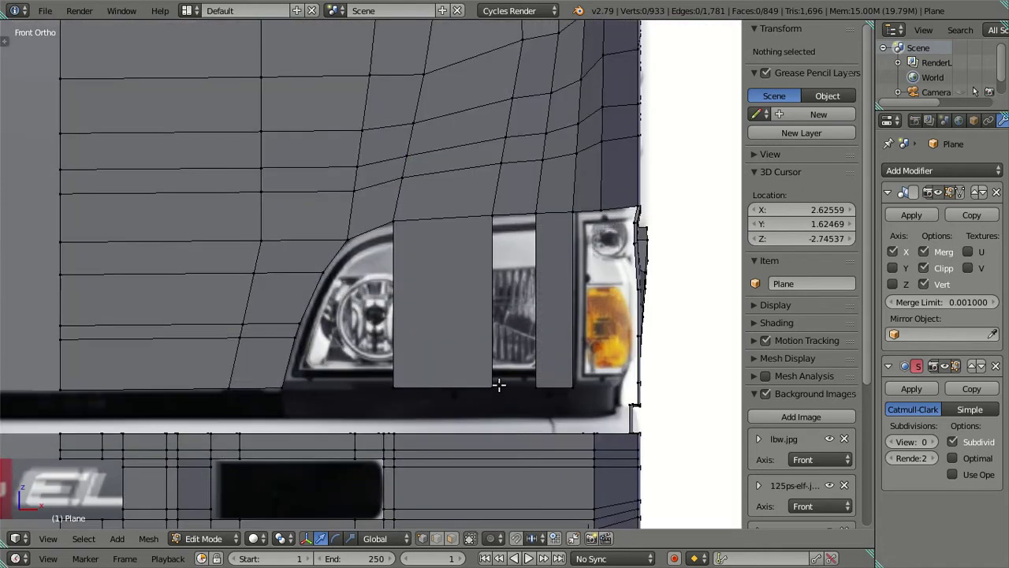
pyautogui.rightClick(497, 385)
pyautogui.keyDown('ctrl'); pyautogui.rightClick(520, 387); pyautogui.keyUp('ctrl')
pyautogui.press('f')
pyautogui.press('a')
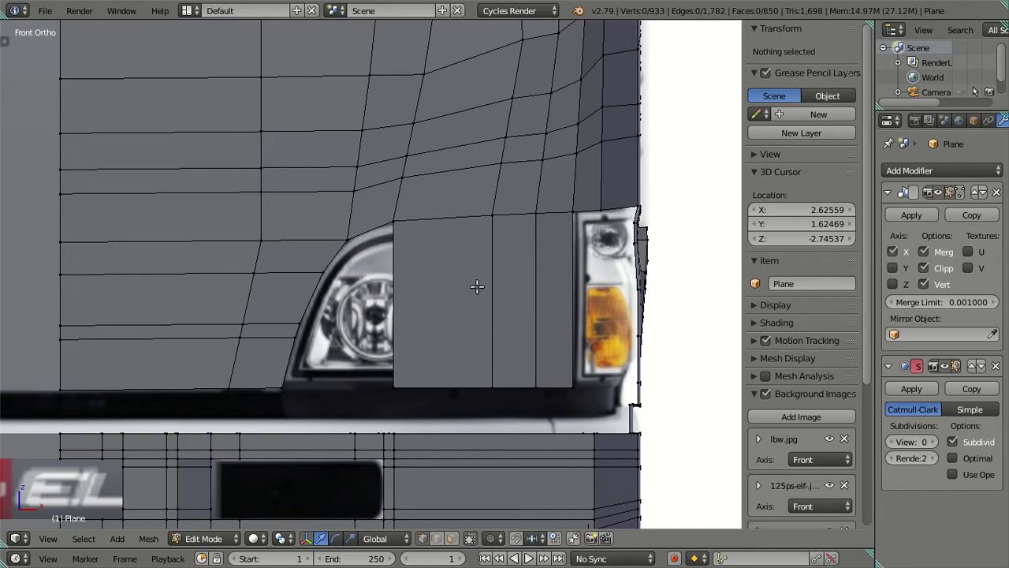
# Extrude the curved headlight edge sideways along X into a new strip.
pyautogui.hotkey('ctrl', 'r')
pyautogui.press('Escape')
pyautogui.rightClick(284, 388)
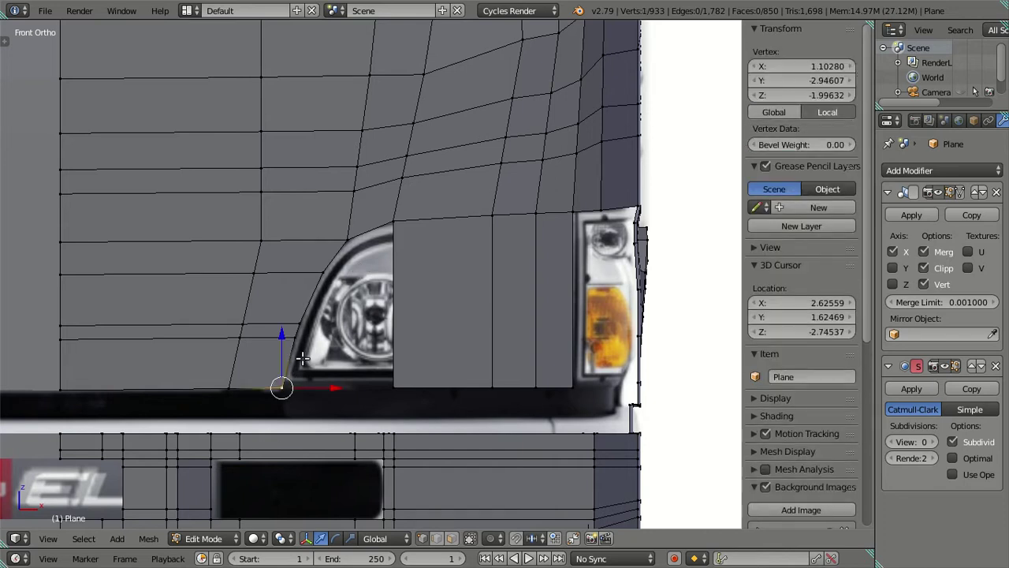
pyautogui.keyDown('ctrl'); pyautogui.rightClick(340, 246); pyautogui.keyUp('ctrl')
pyautogui.press('e')
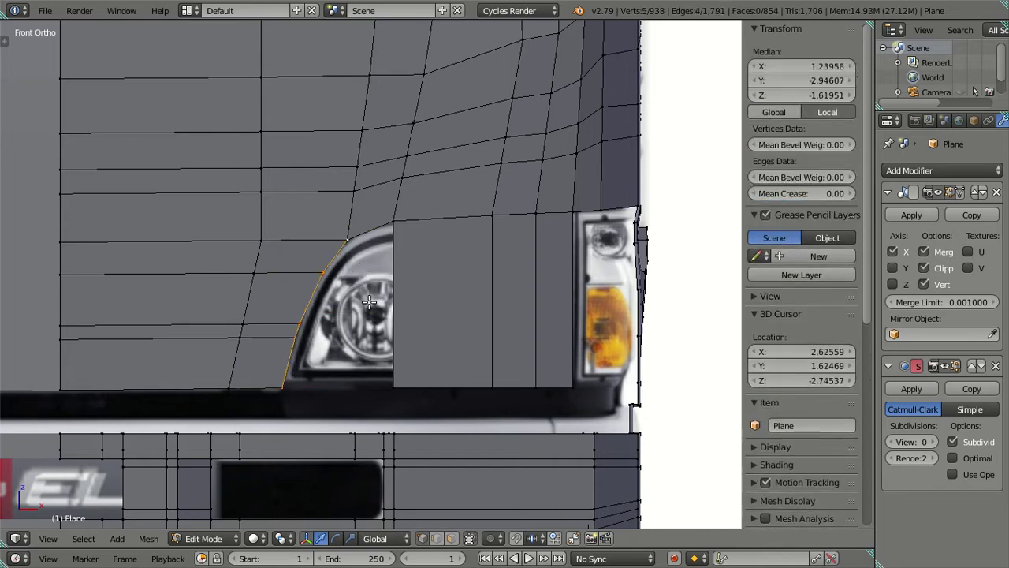
pyautogui.press('x')
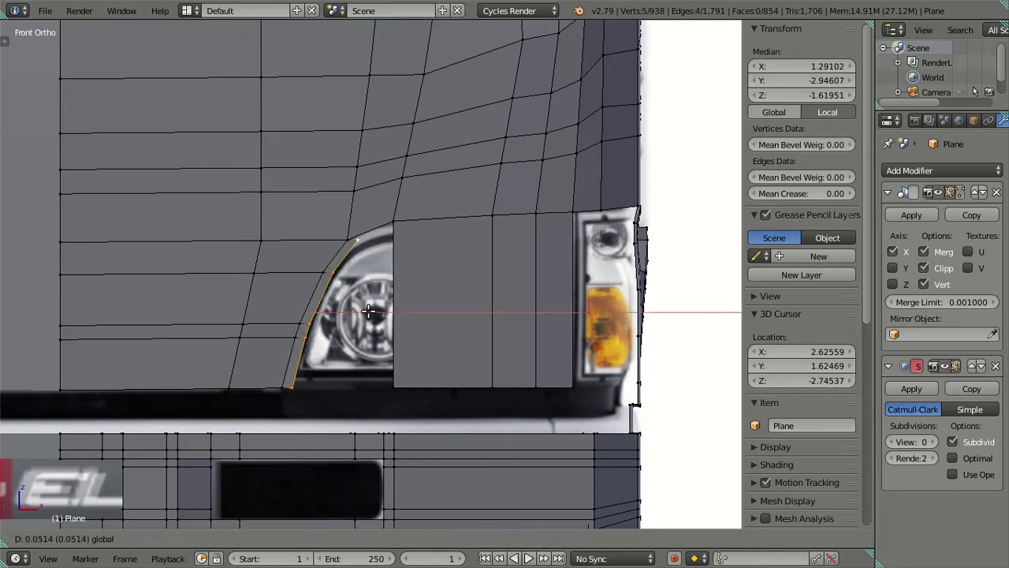
pyautogui.click(362, 310)
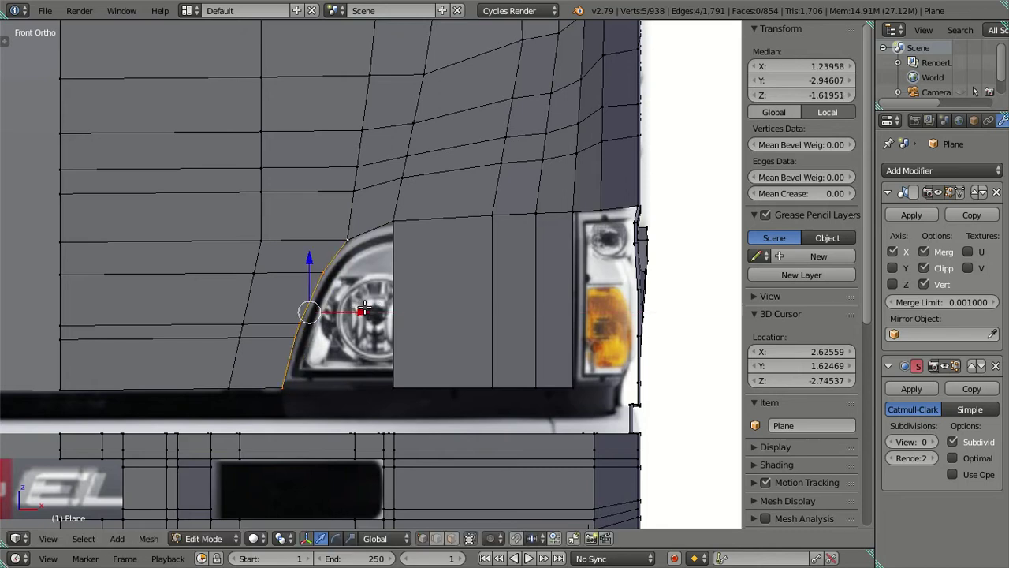
# Shift the curved edge along X to match the reference headlight outline.
pyautogui.press('z')
pyautogui.press('g')
pyautogui.press('x')
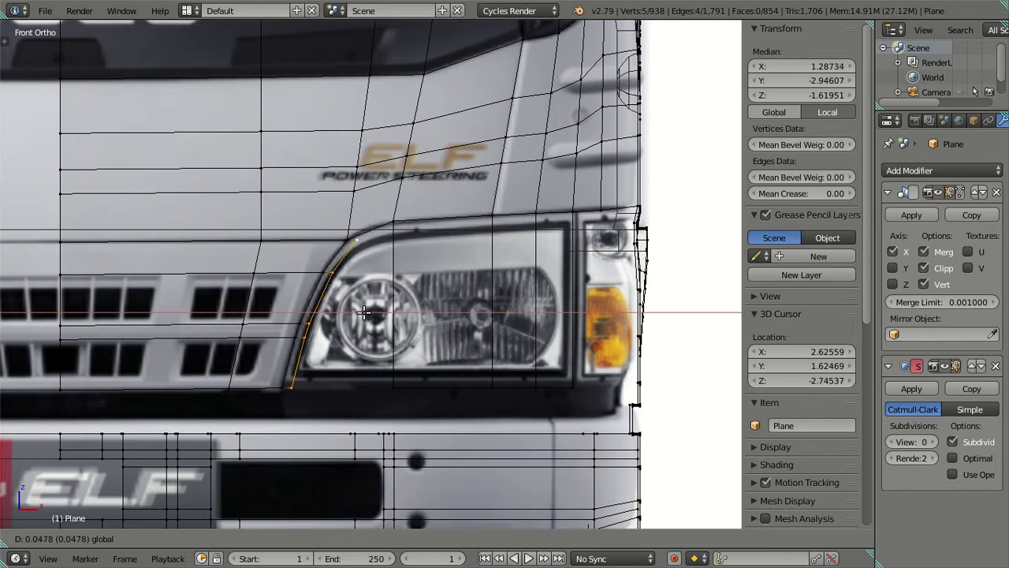
pyautogui.click(362, 309)
pyautogui.press('z')
# Adjust the strip's top edge vertically and sideways to follow the headlight's rounded corner.
pyautogui.scroll(2, 311, 261)
pyautogui.scroll(1, 311, 262)
pyautogui.rightClick(311, 262)
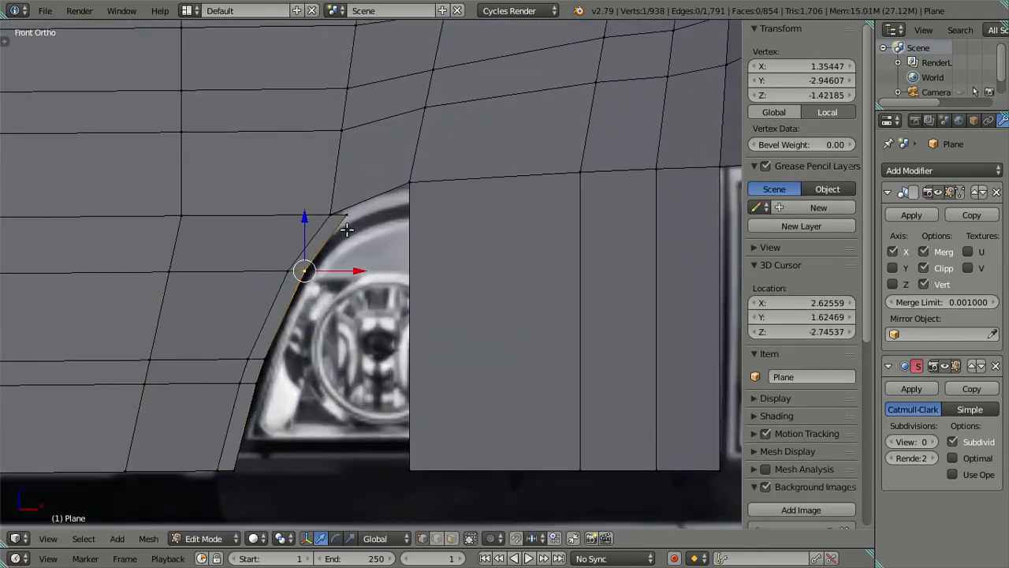
pyautogui.press('g')
pyautogui.press('z')
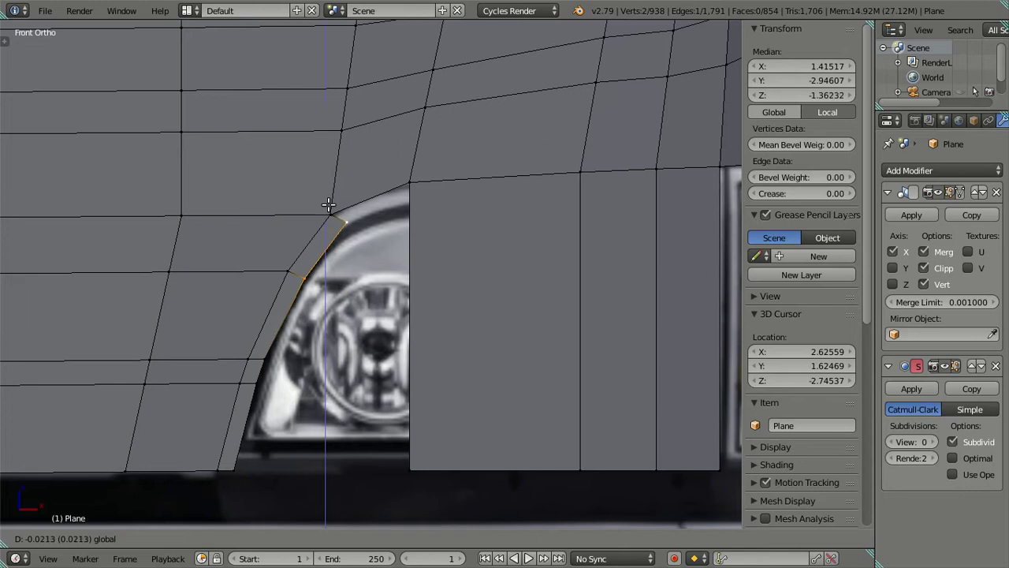
pyautogui.click(327, 206)
pyautogui.press('g')
pyautogui.press('x')
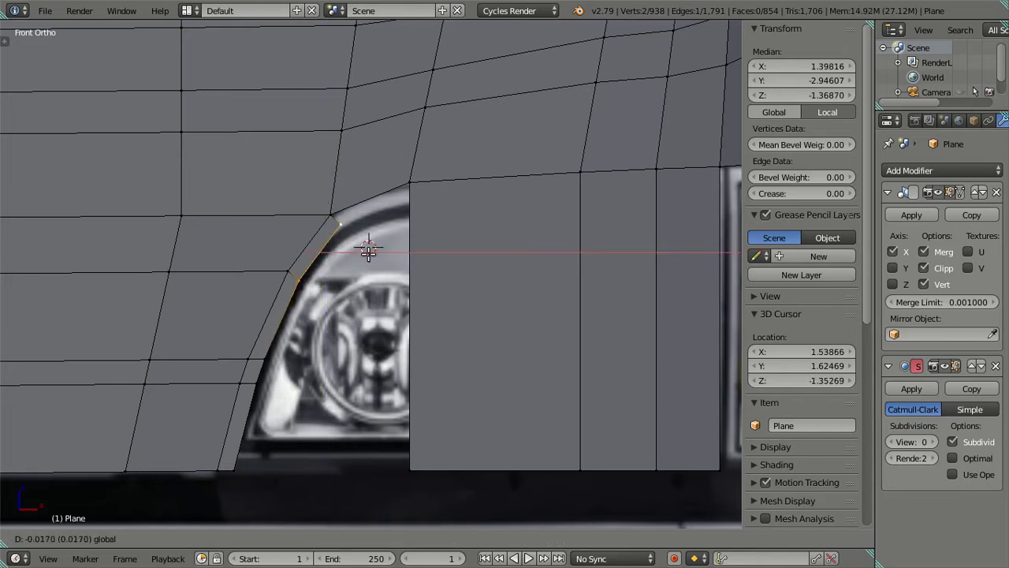
pyautogui.click(366, 250)
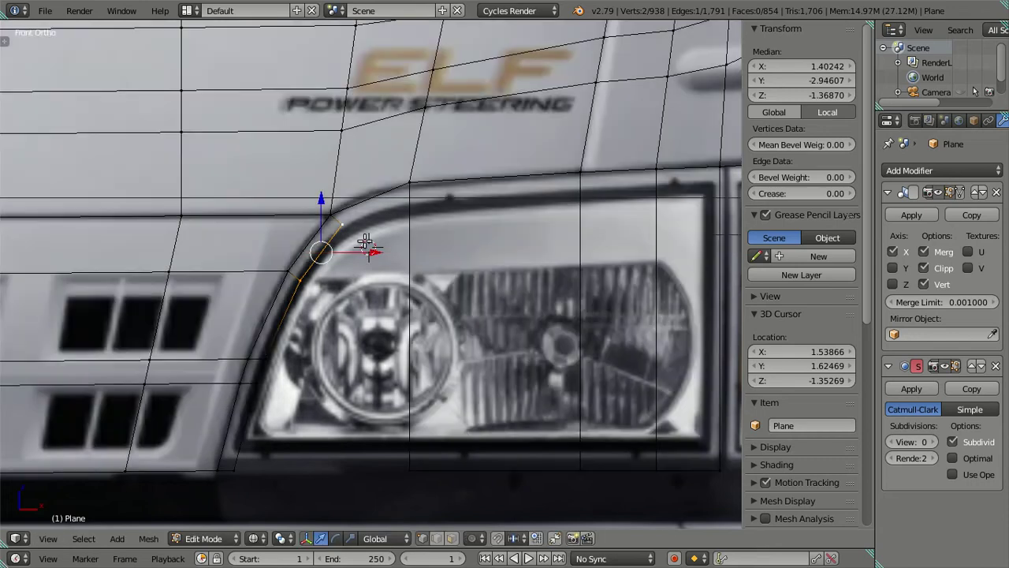
# Raise the bottom edge of the headlight faces vertically to the headlight's top.
pyautogui.press('a')
pyautogui.scroll(-2, 371, 278)
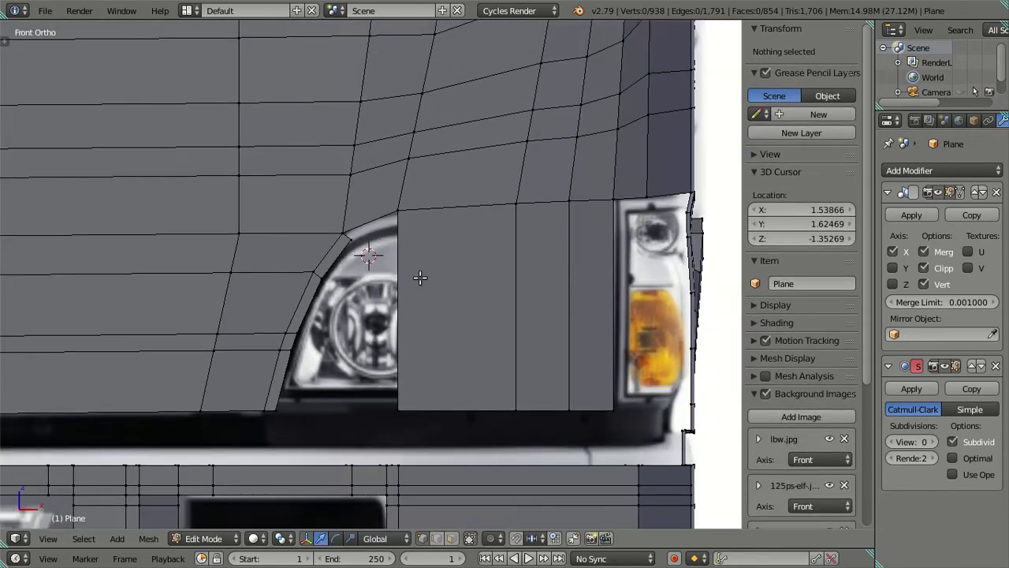
pyautogui.keyDown('shift'); pyautogui.moveTo(419, 279); pyautogui.dragTo(354, 407, button='middle'); pyautogui.keyUp('shift')
pyautogui.rightClick(334, 437)
pyautogui.keyDown('ctrl'); pyautogui.rightClick(542, 436); pyautogui.keyUp('ctrl')
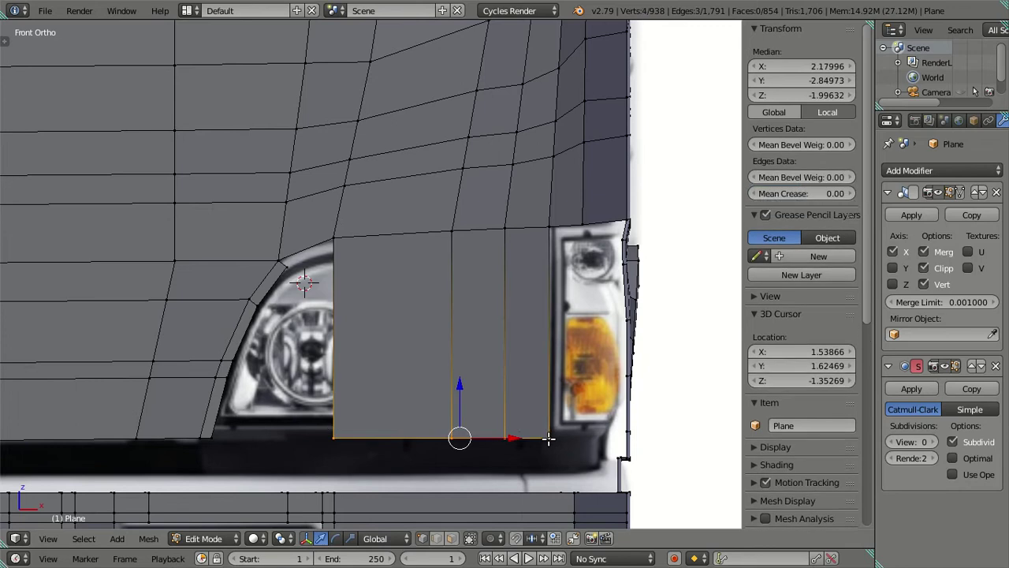
pyautogui.press('g')
pyautogui.press('z')
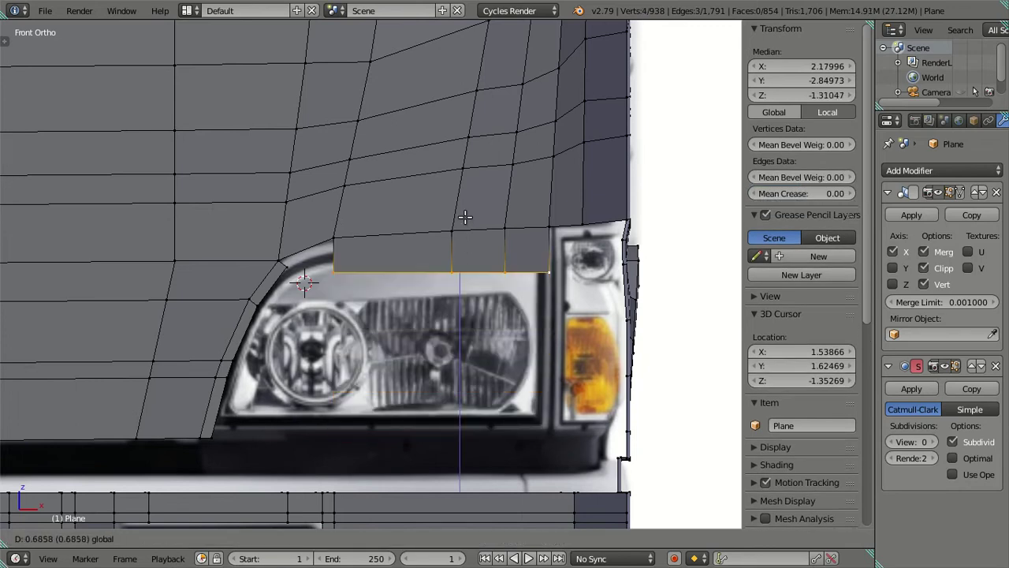
pyautogui.click(463, 195)
# In wireframe, nudge that edge slightly lower to match the reference headlight top.
pyautogui.press('z')
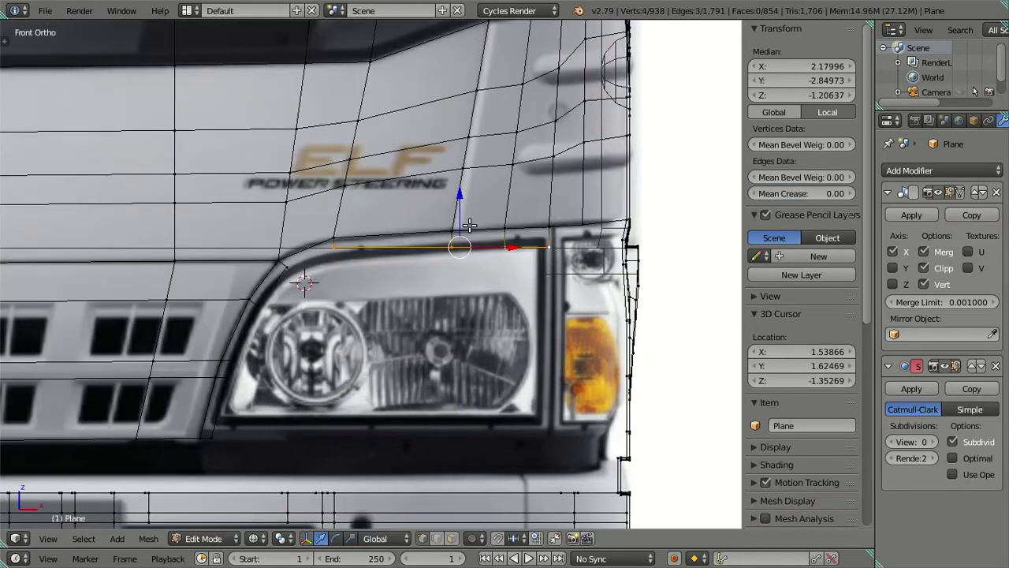
pyautogui.scroll(1, 460, 268)
pyautogui.click(468, 194)
pyautogui.press('g')
pyautogui.press('z')
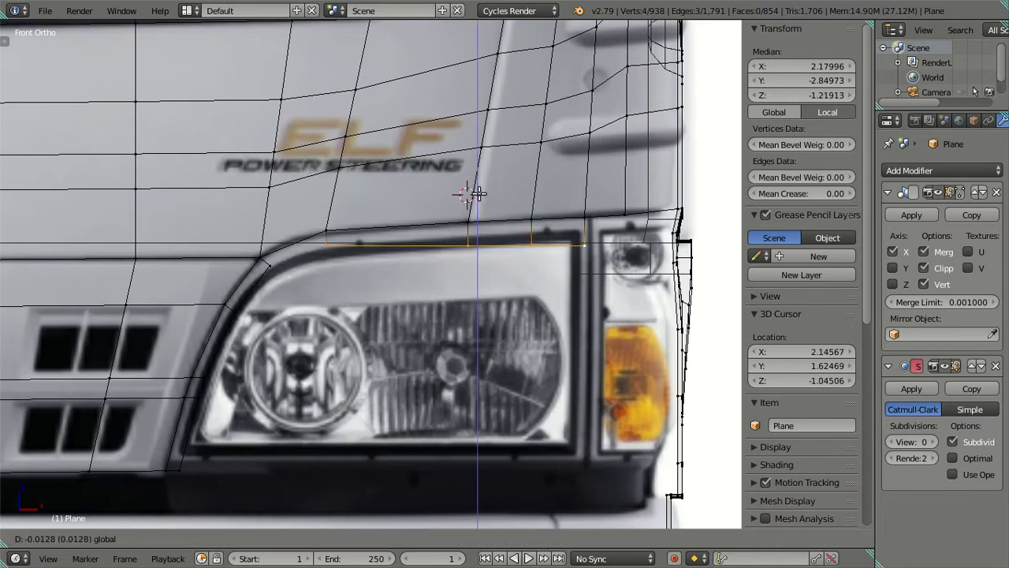
pyautogui.click(448, 230)
# Fine-tune the heights of the remaining top-edge vertices to follow the headlight's top line.
pyautogui.keyDown('shift'); pyautogui.rightClick(326, 244); pyautogui.keyUp('shift')
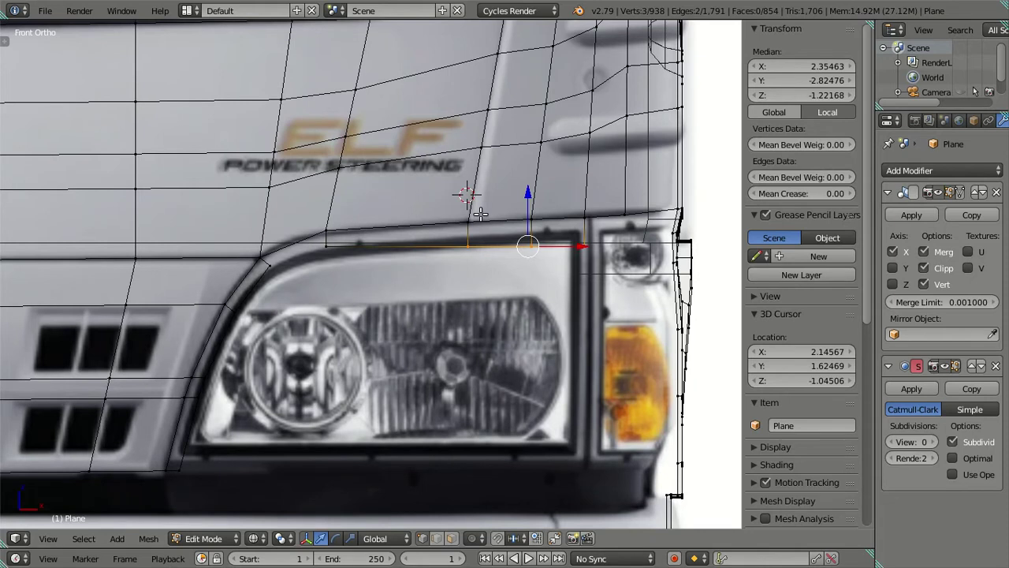
pyautogui.press('g')
pyautogui.press('z')
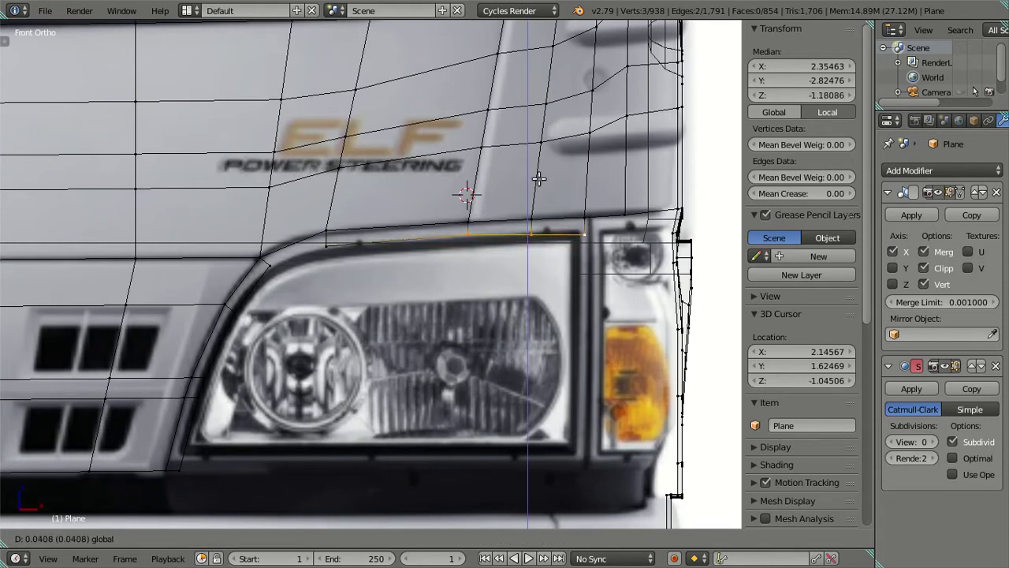
pyautogui.click(540, 180)
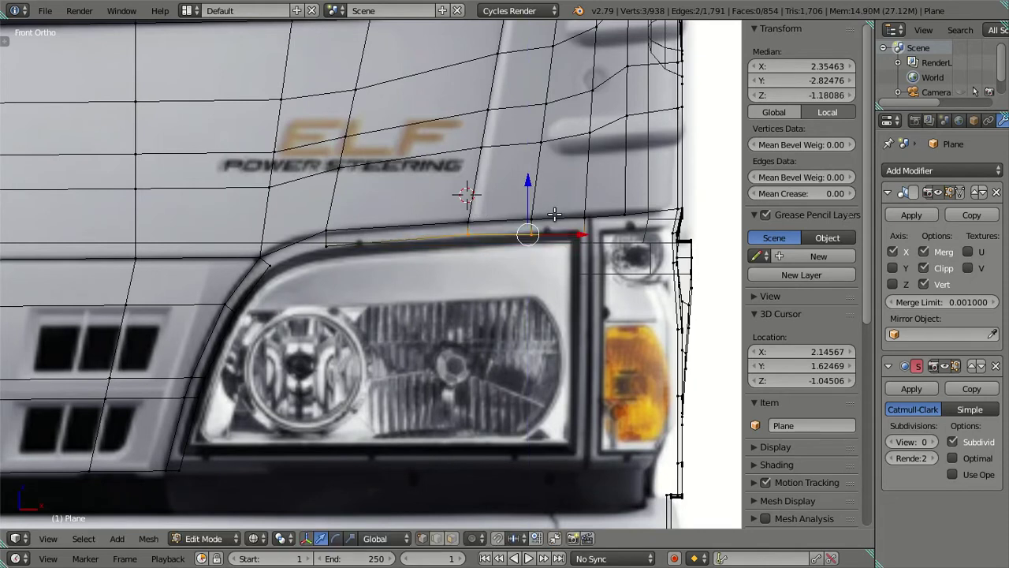
pyautogui.keyDown('shift'); pyautogui.rightClick(476, 236); pyautogui.keyUp('shift')
pyautogui.press('g')
pyautogui.press('z')
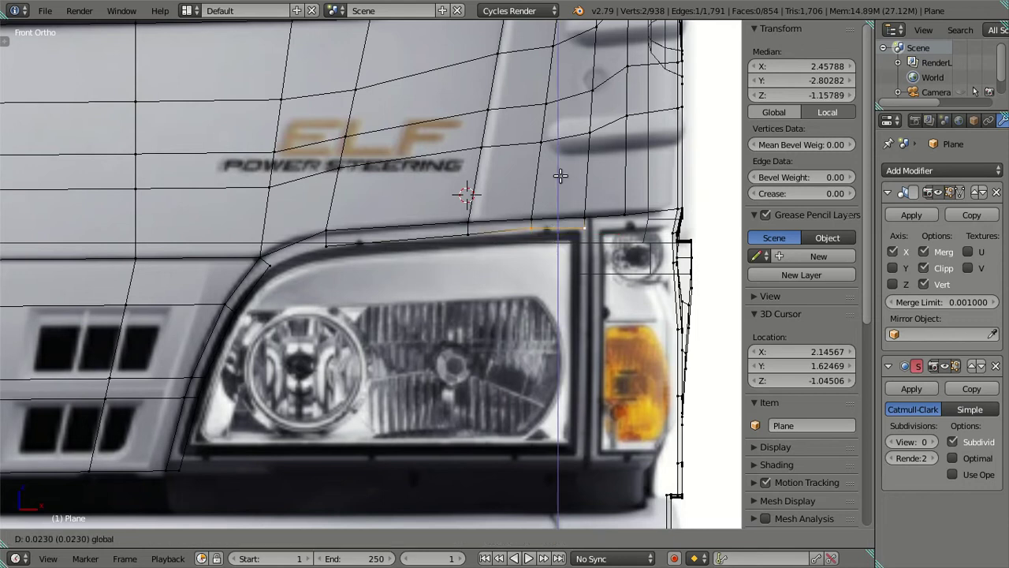
pyautogui.click(581, 222)
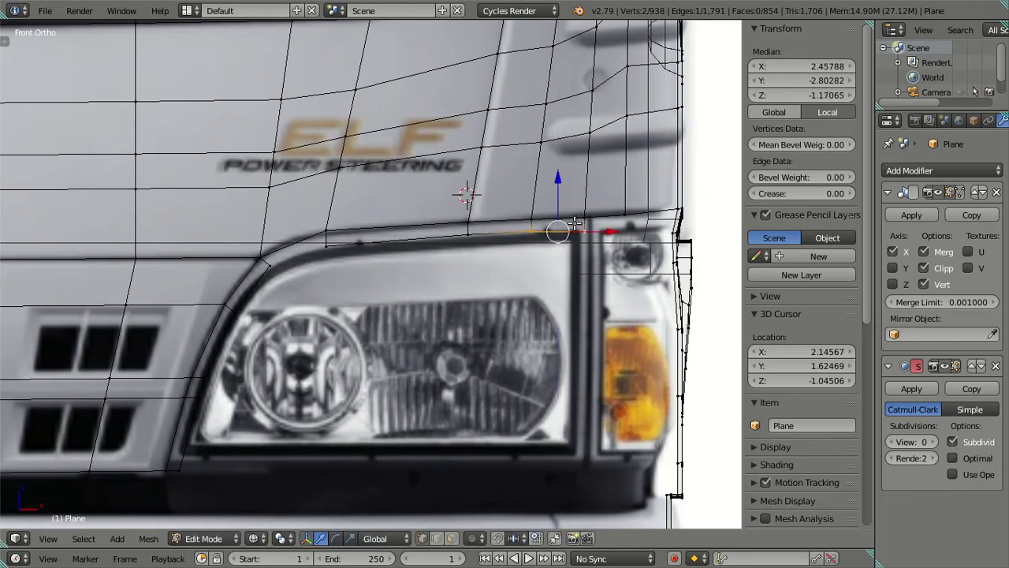
pyautogui.keyDown('shift'); pyautogui.rightClick(575, 223); pyautogui.keyUp('shift')
pyautogui.press('g')
pyautogui.press('z')
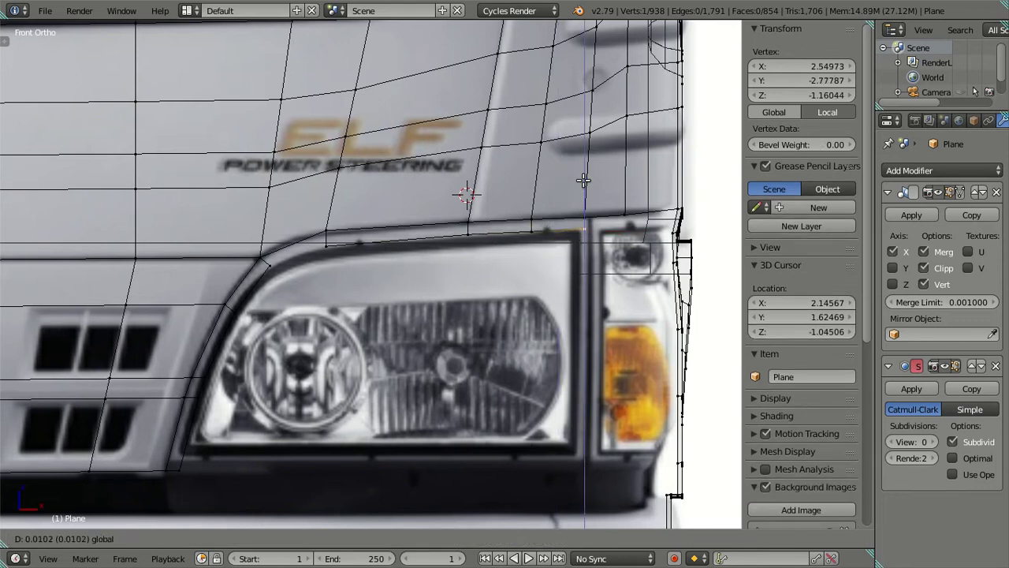
pyautogui.click(583, 180)
# Shift the upper-left corner vertex sideways and raise the other corner vertex vertically.
pyautogui.press('a')
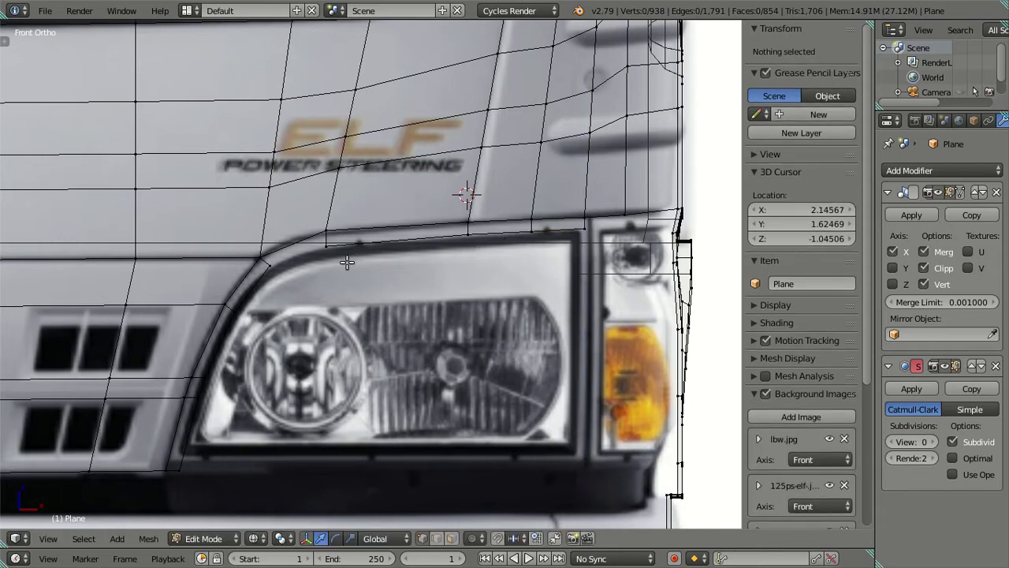
pyautogui.keyDown('alt'); pyautogui.rightClick(268, 272); pyautogui.keyUp('alt')
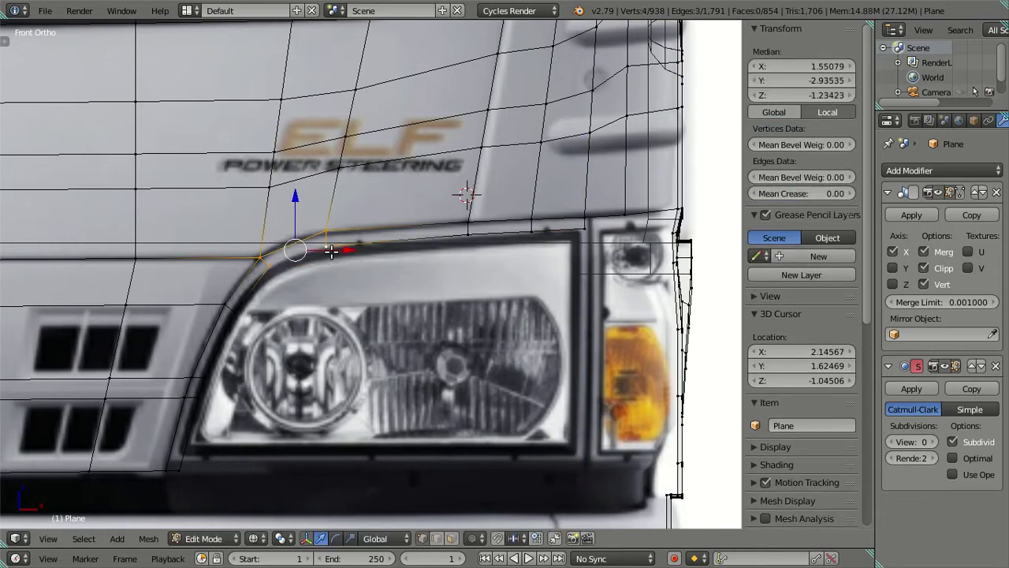
pyautogui.rightClick(331, 250)
pyautogui.press('g')
pyautogui.press('x')
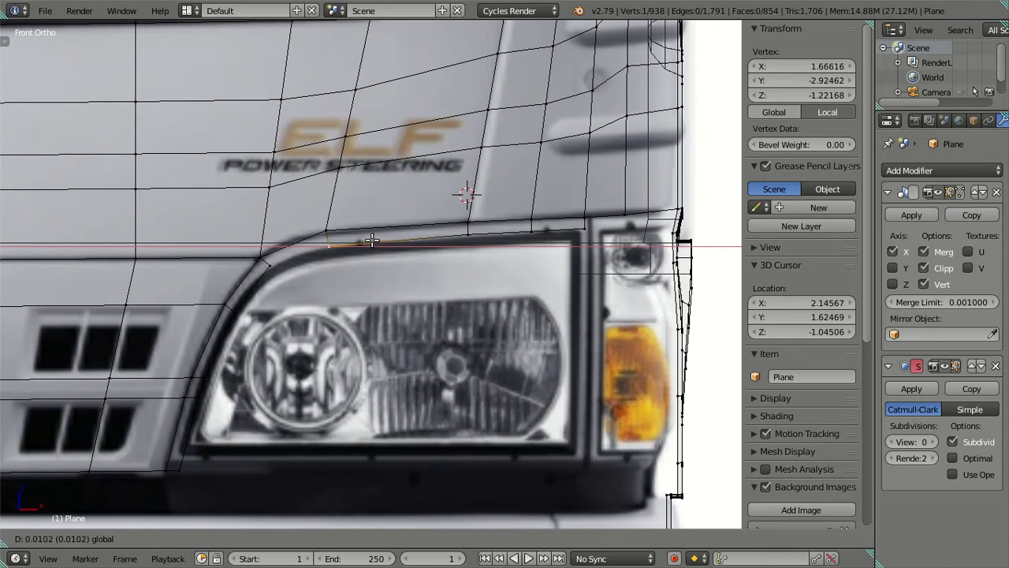
pyautogui.click(371, 241)
pyautogui.rightClick(271, 268)
pyautogui.press('g')
pyautogui.press('z')
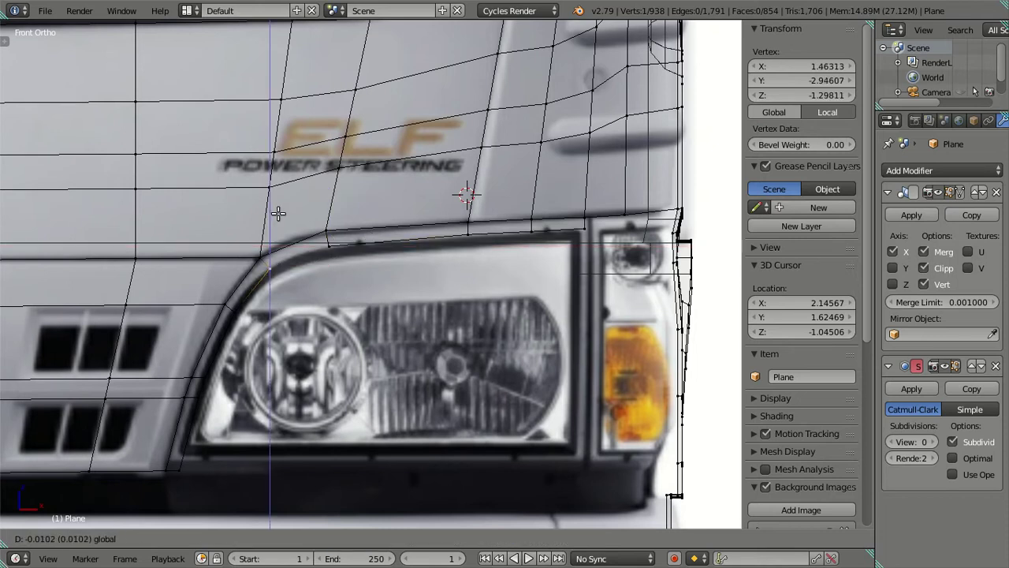
pyautogui.click(278, 213)
# Fill the missing face at the headlight corner between the selected vertex path.
pyautogui.press('a')
pyautogui.rightClick(327, 245)
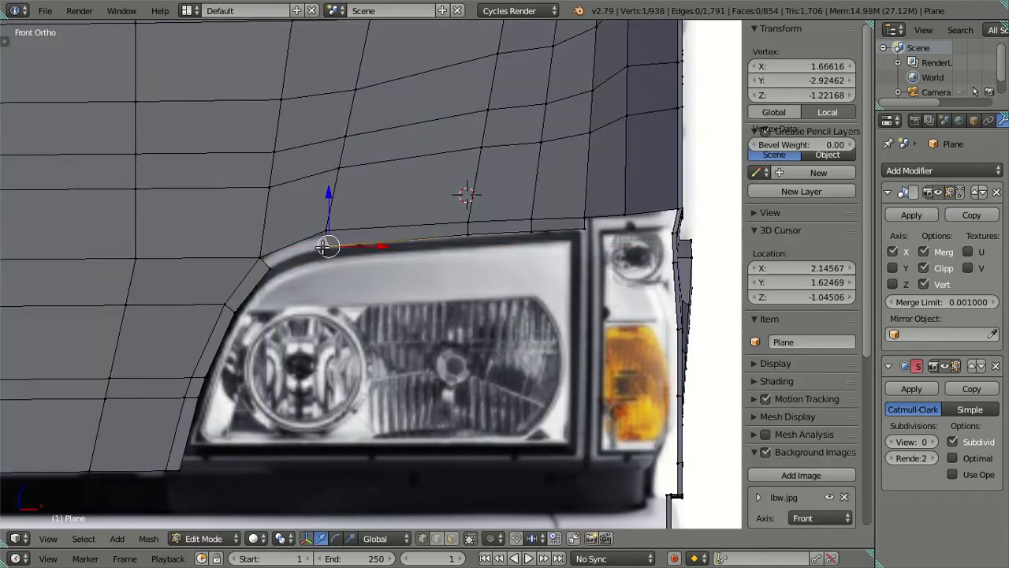
pyautogui.keyDown('ctrl'); pyautogui.rightClick(270, 268); pyautogui.keyUp('ctrl')
pyautogui.press('f')
# Reposition the vertex above the headlight, moving it up and then along X.
pyautogui.rightClick(335, 248)
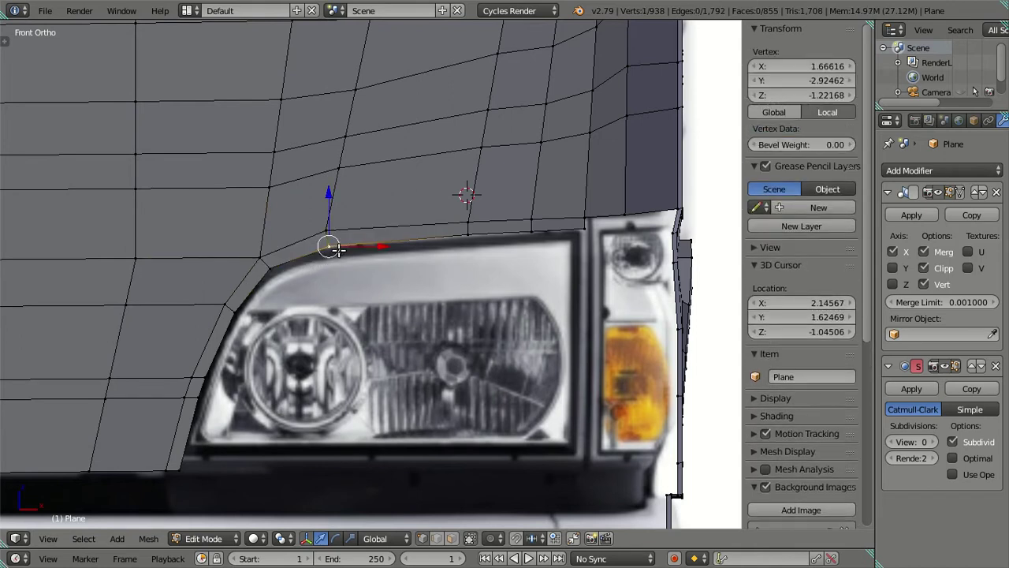
pyautogui.press('g')
pyautogui.click(337, 205)
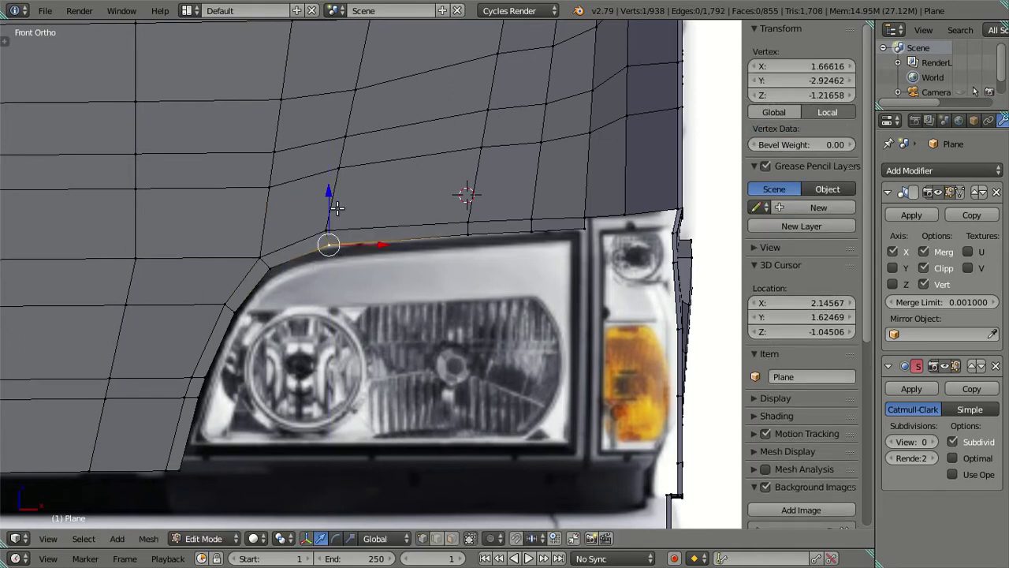
pyautogui.press('g')
pyautogui.press('x')
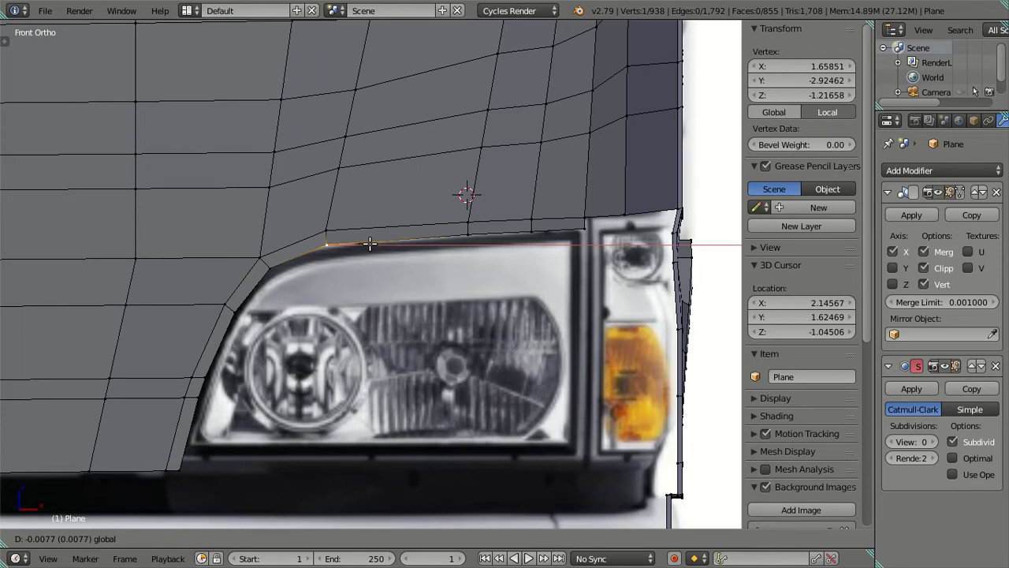
pyautogui.click(372, 243)
# Raise the headlight's outer corner vertex and check the result against the reference.
pyautogui.press('a')
pyautogui.rightClick(583, 229)
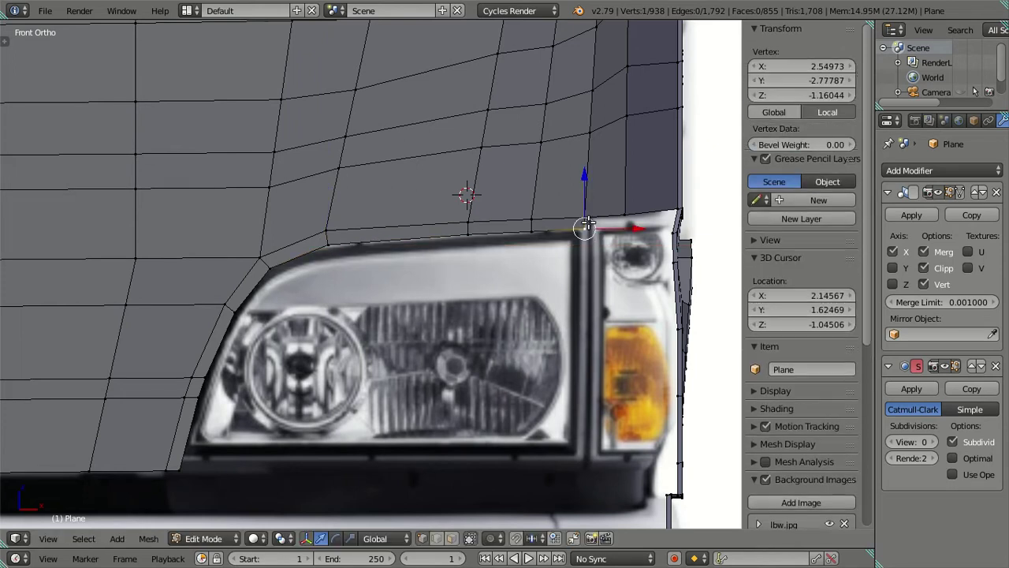
pyautogui.press('g')
pyautogui.press('z')
pyautogui.click(586, 182)
pyautogui.press('a')
pyautogui.press('z')
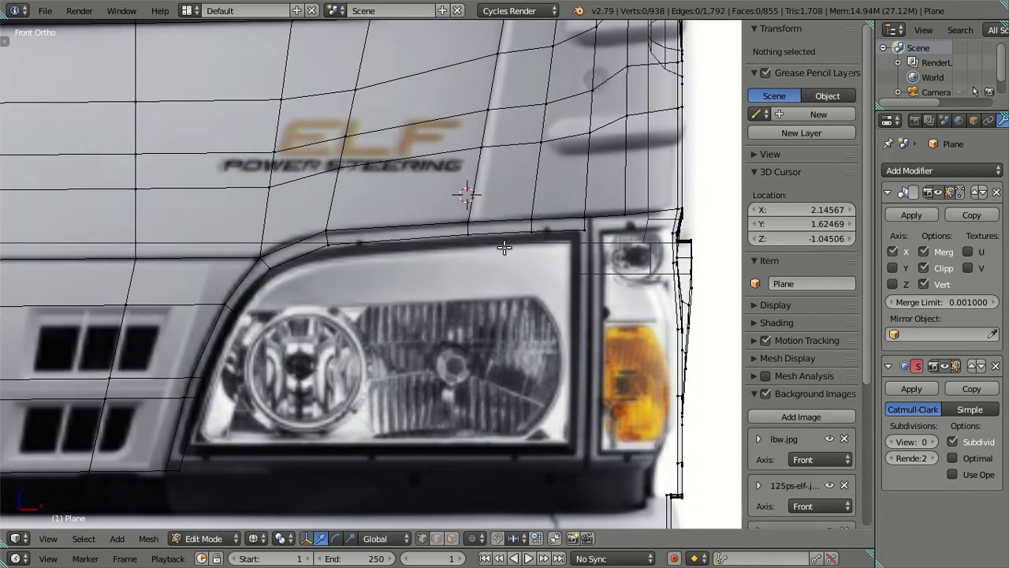
pyautogui.press('z')
pyautogui.keyDown('shift'); pyautogui.moveTo(486, 279); pyautogui.dragTo(401, 281, button='middle'); pyautogui.keyUp('shift')
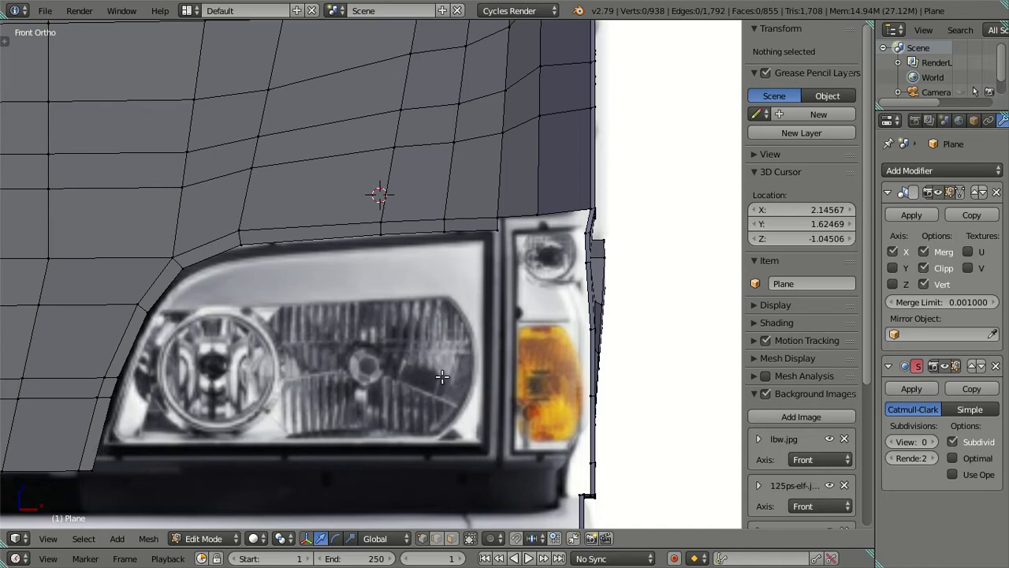
pyautogui.moveTo(528, 318)
pyautogui.mouseDown(button='middle')
pyautogui.moveTo(473, 323)
pyautogui.moveTo(468, 277)
pyautogui.moveTo(392, 273)
pyautogui.moveTo(360, 289)
pyautogui.moveTo(397, 338)
pyautogui.moveTo(374, 333)
pyautogui.mouseUp(button='middle')
pyautogui.press('KP_3')
pyautogui.press('z')
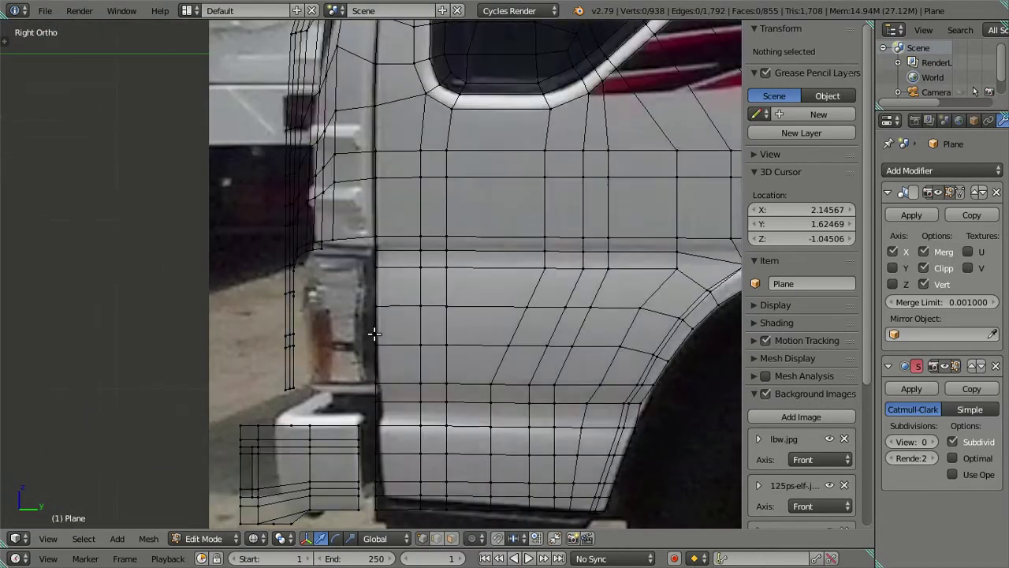
pyautogui.scroll(1, 377, 325)
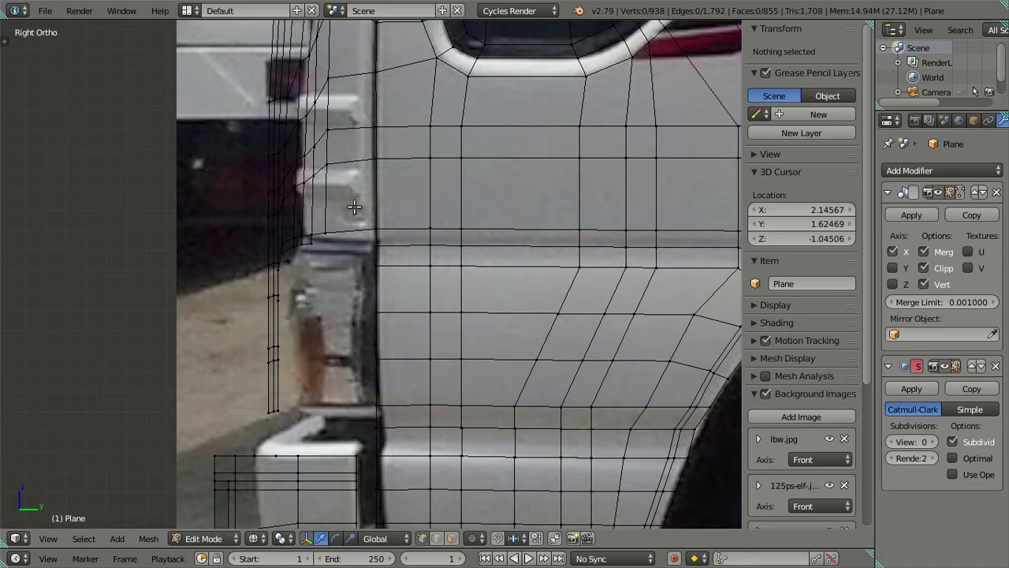
pyautogui.moveTo(391, 252); pyautogui.dragTo(424, 270, button='middle')
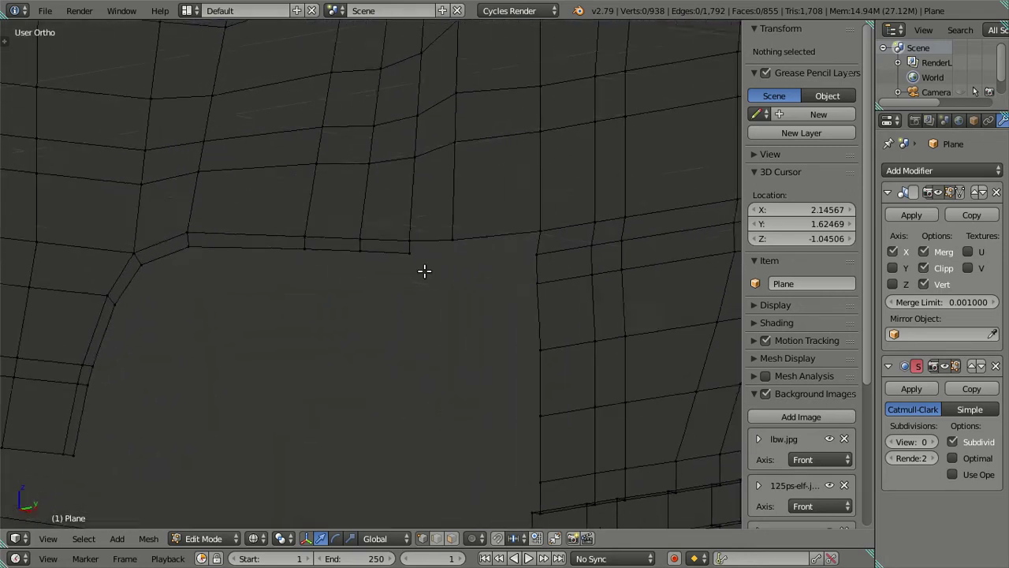
pyautogui.keyDown('alt'); pyautogui.click(232, 235); pyautogui.keyUp('alt')
pyautogui.keyDown('alt'); pyautogui.keyDown('shift'); pyautogui.click(77, 358); pyautogui.keyUp('shift'); pyautogui.keyUp('alt')
pyautogui.hotkey('shift', 'd')
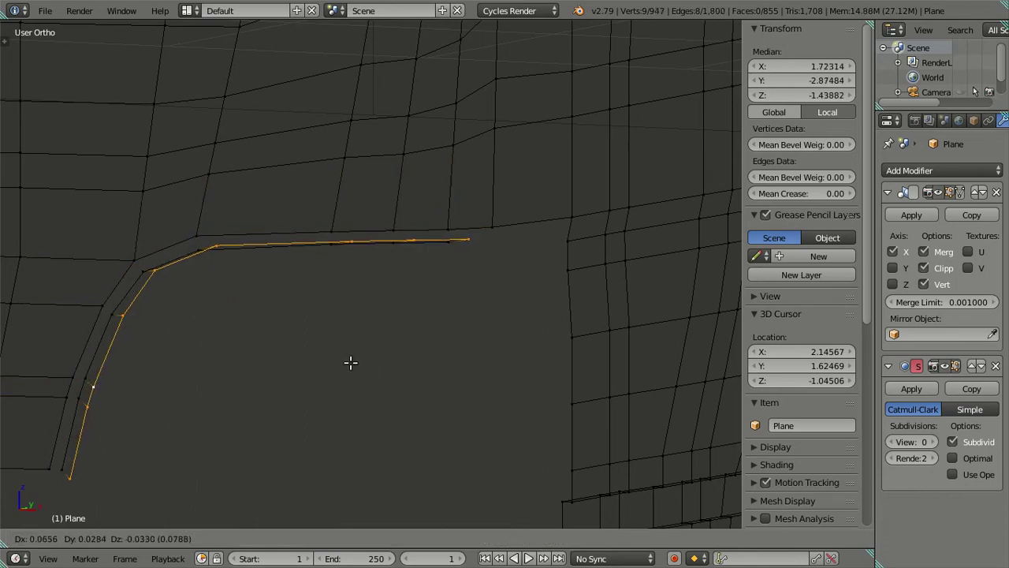
pyautogui.rightClick(352, 372)
pyautogui.press('a')
pyautogui.scroll(-1, 397, 320)
pyautogui.scroll(-1, 457, 279)
pyautogui.scroll(-1, 428, 287)
pyautogui.scroll(1, 427, 276)
pyautogui.scroll(1, 425, 268)
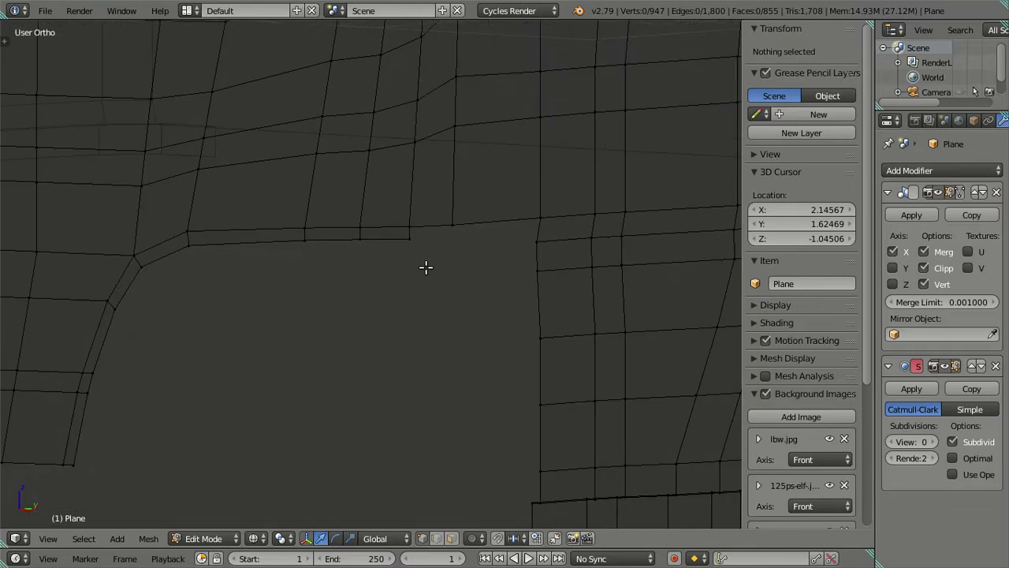
pyautogui.rightClick(447, 230)
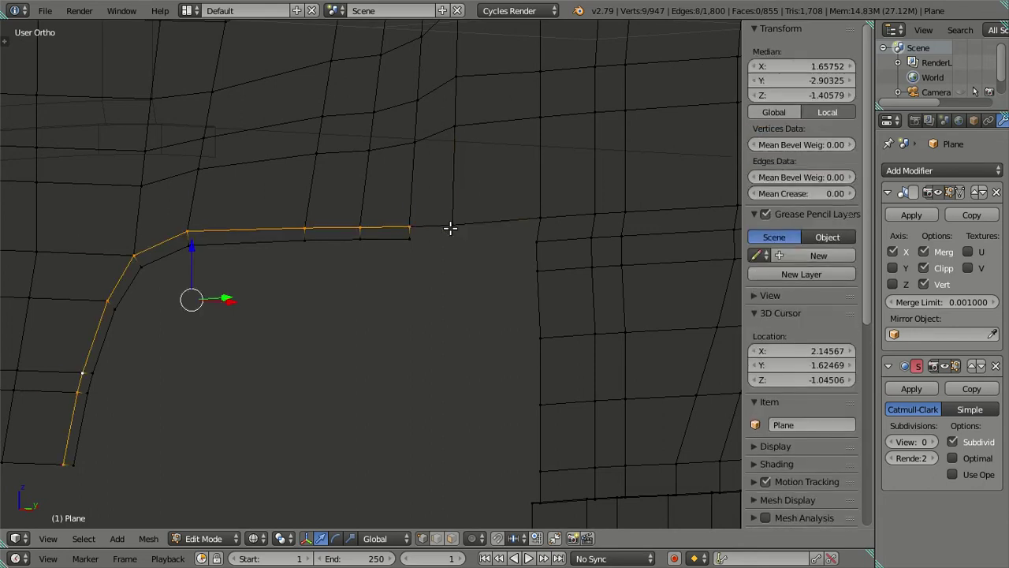
# Extrude the edge across the gap into a new face above the headlight corner.
pyautogui.keyDown('shift'); pyautogui.click(540, 220); pyautogui.keyUp('shift')
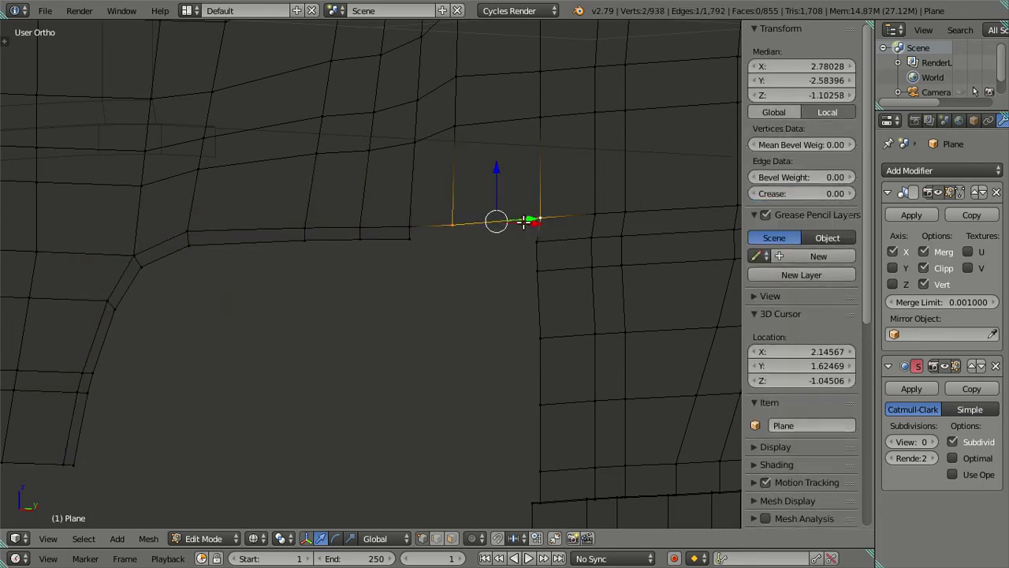
pyautogui.press('e')
pyautogui.rightClick(459, 285)
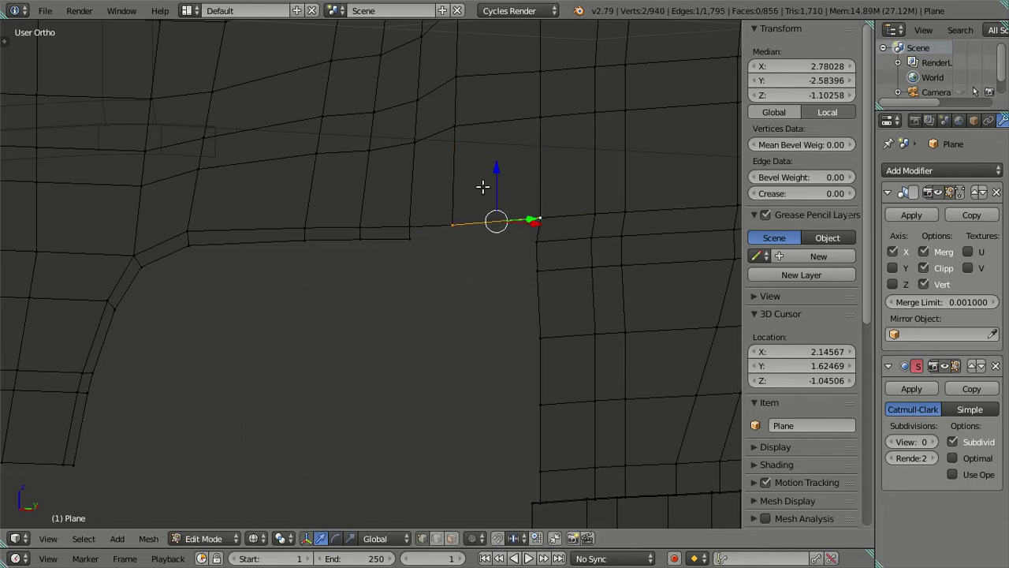
pyautogui.rightClick(417, 243)
pyautogui.click(789, 95)
pyautogui.press('Escape')
pyautogui.hotkey('ctrl', 'z')
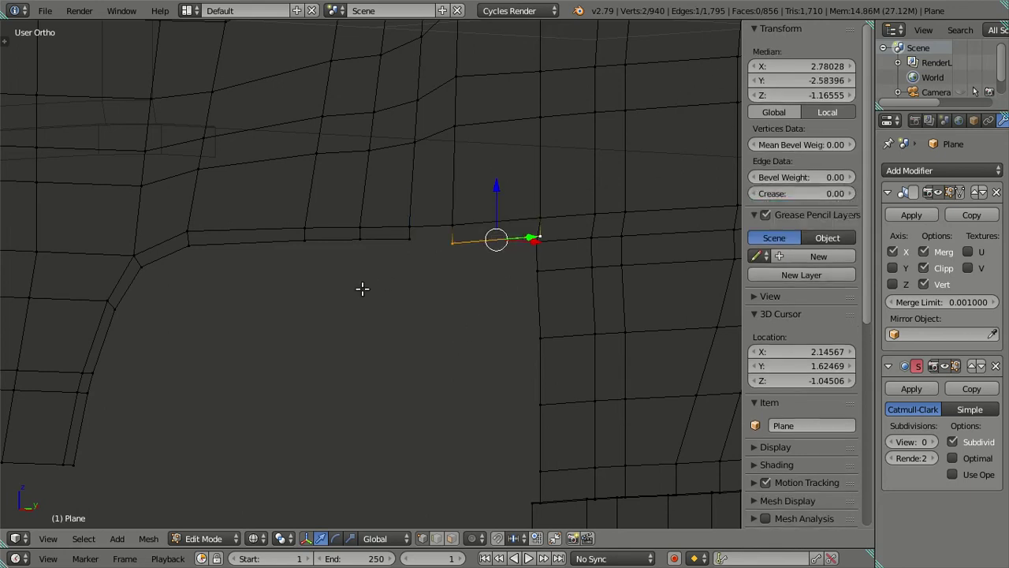
pyautogui.rightClick(409, 237)
pyautogui.scroll(2, 418, 226)
pyautogui.keyDown('shift'); pyautogui.rightClick(483, 229); pyautogui.keyUp('shift')
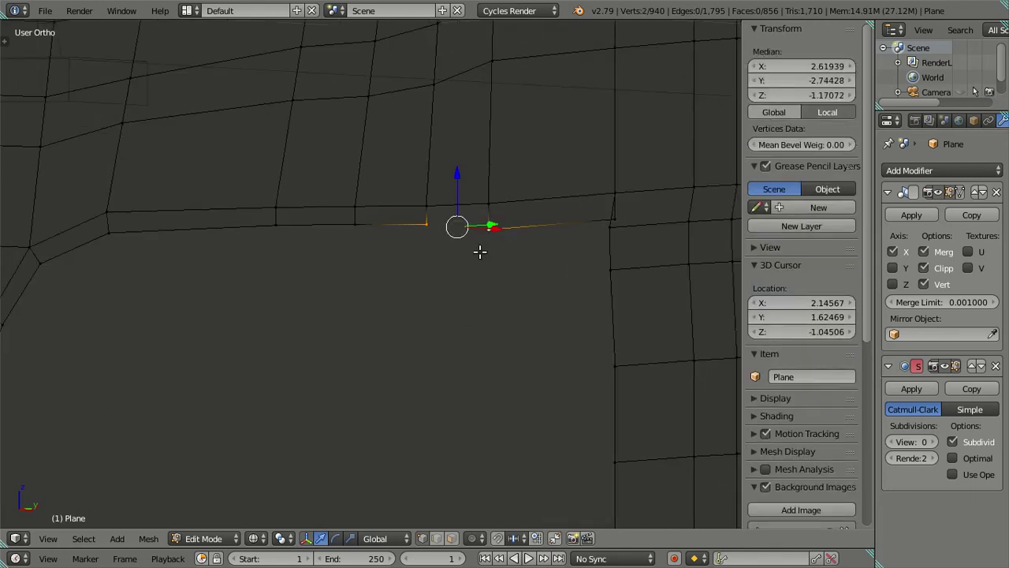
pyautogui.keyDown('shift'); pyautogui.rightClick(473, 227); pyautogui.keyUp('shift')
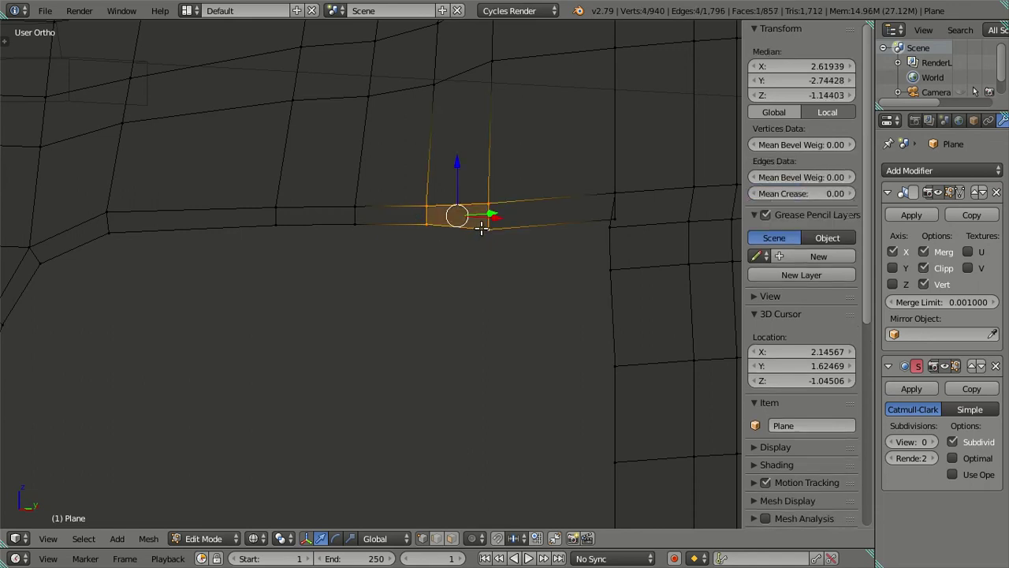
pyautogui.scroll(-2, 480, 219)
# Select the recess rim's top and curved side loops and extrude them in place.
pyautogui.press('a')
pyautogui.keyDown('alt'); pyautogui.rightClick(465, 208); pyautogui.keyUp('alt')
pyautogui.keyDown('alt'); pyautogui.keyDown('shift'); pyautogui.rightClick(134, 337); pyautogui.keyUp('shift'); pyautogui.keyUp('alt')
pyautogui.scroll(1, 518, 257)
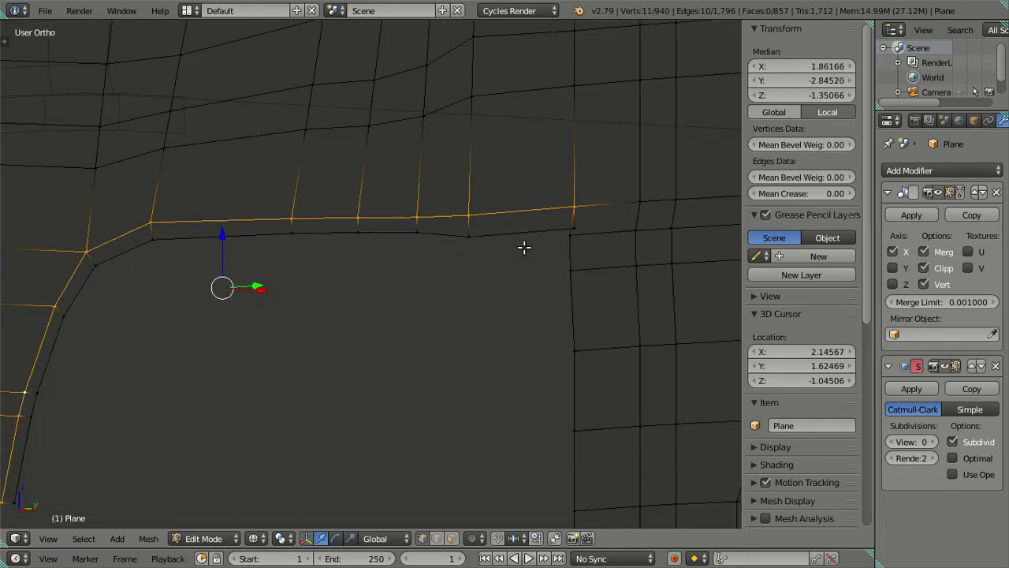
pyautogui.scroll(1, 523, 248)
pyautogui.keyDown('shift'); pyautogui.moveTo(523, 248); pyautogui.dragTo(427, 305, button='middle'); pyautogui.keyUp('shift')
pyautogui.press('e')
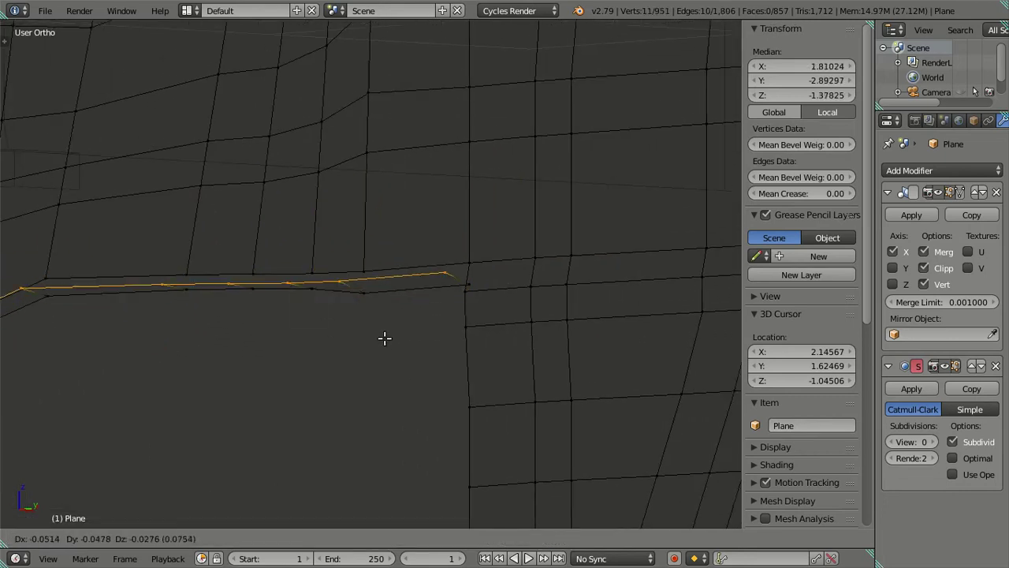
pyautogui.press('Escape')
pyautogui.press('z')
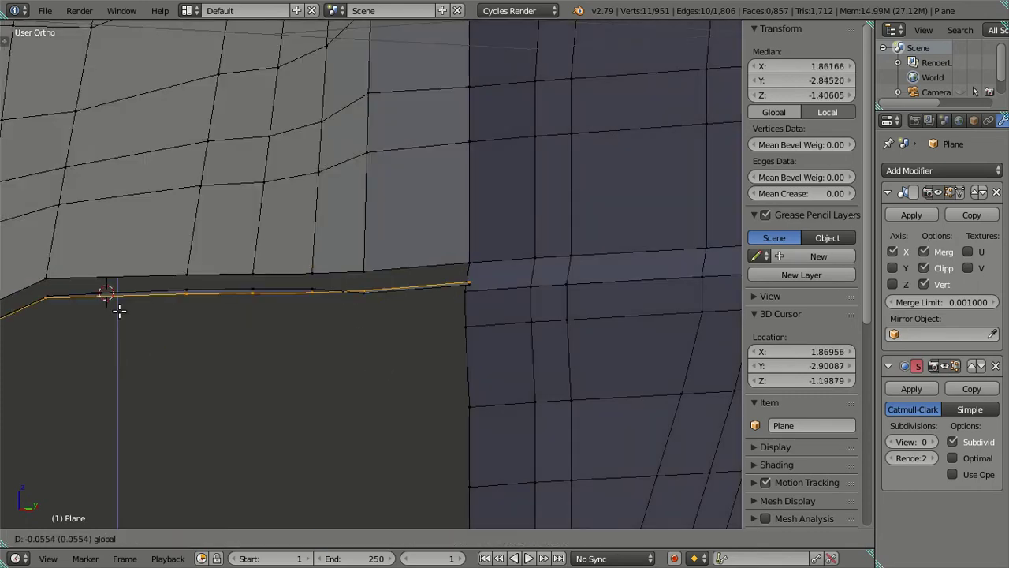
# Compare the top-edge vertices in front and right views, placing the cursor on the recess edge.
pyautogui.press('a')
pyautogui.press('KP_1')
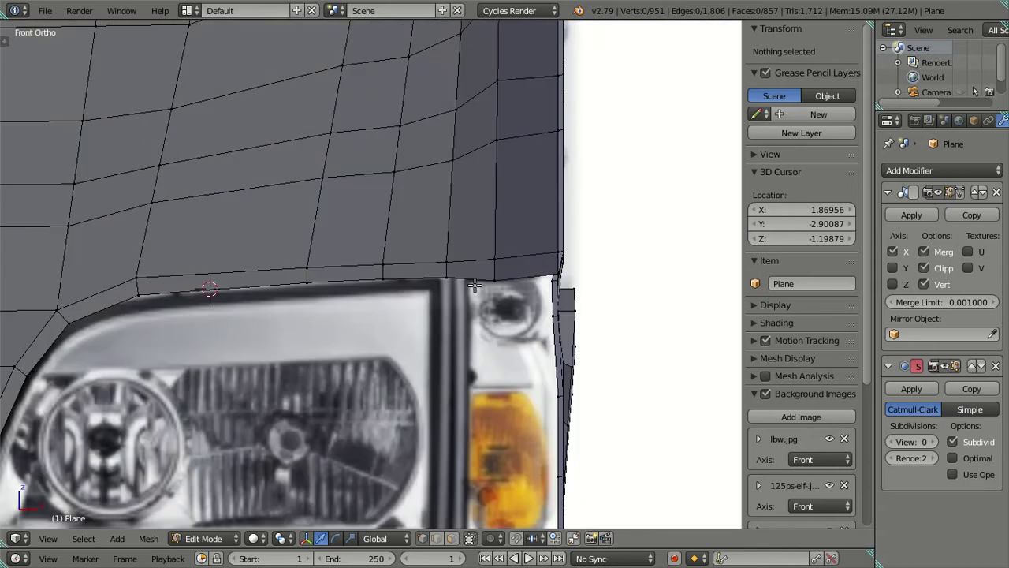
pyautogui.scroll(2, 297, 288)
pyautogui.scroll(2, 297, 288)
pyautogui.rightClick(294, 294)
pyautogui.press('KP_3')
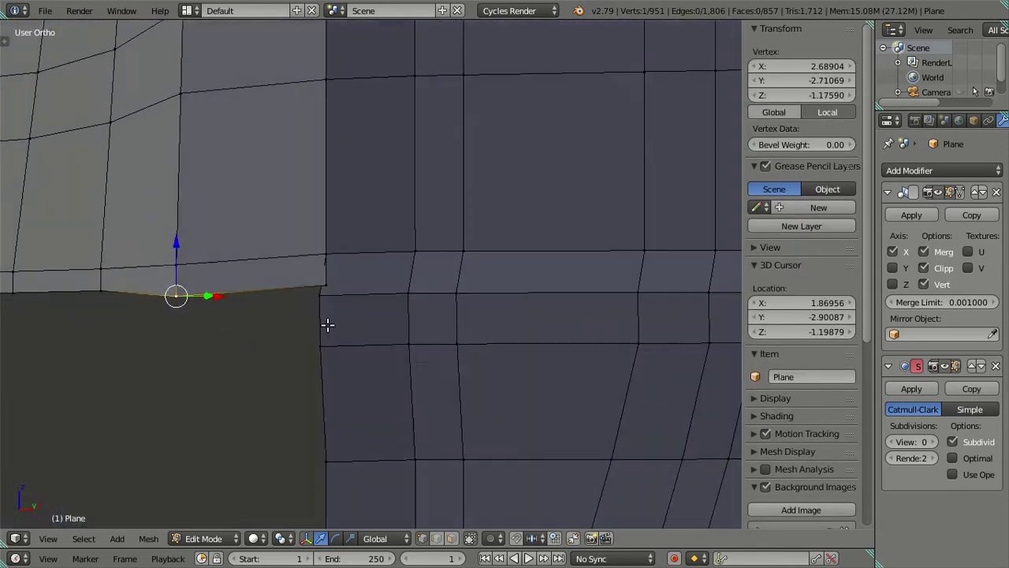
pyautogui.keyDown('shift'); pyautogui.rightClick(323, 279); pyautogui.keyUp('shift')
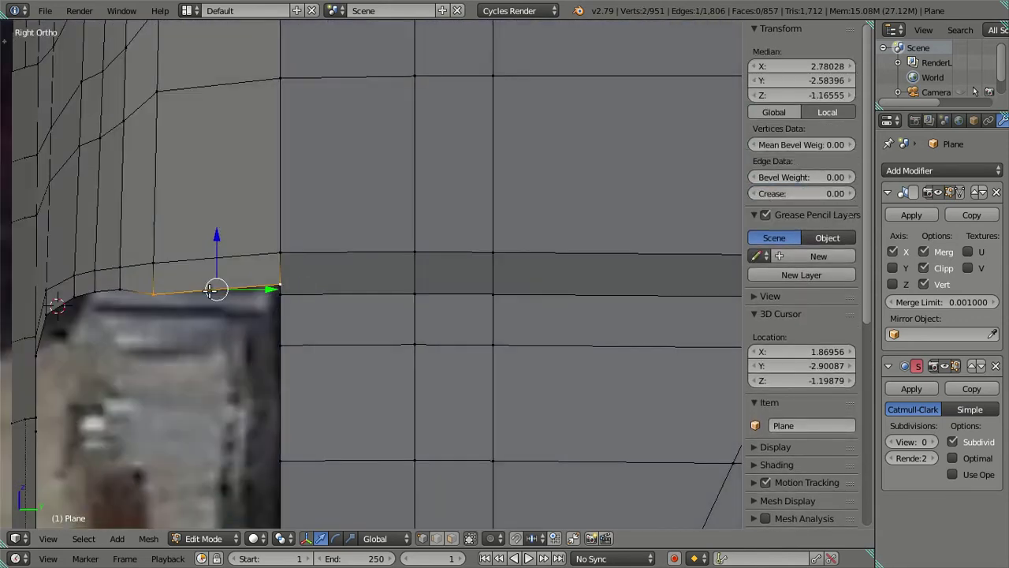
pyautogui.click(204, 243)
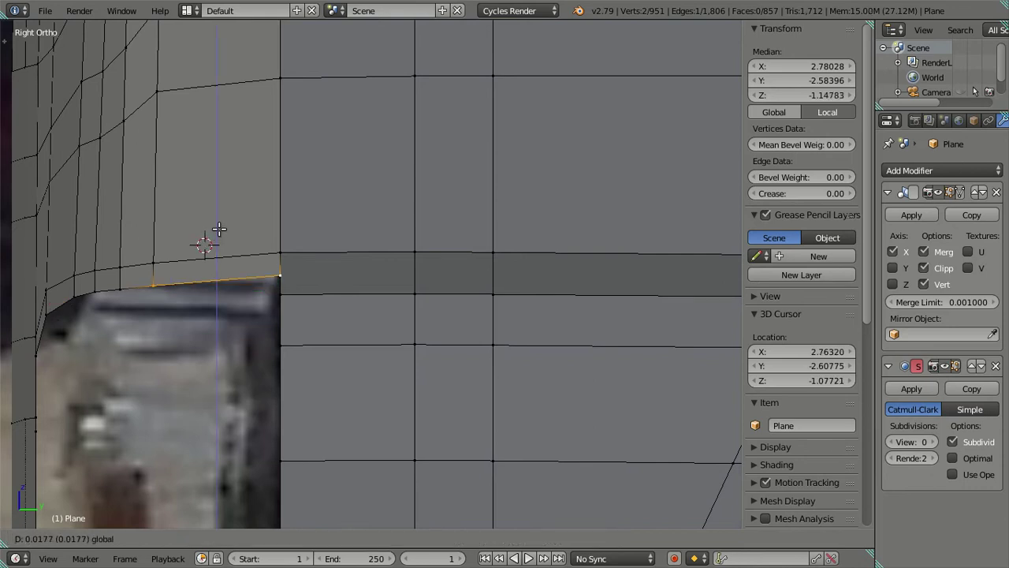
pyautogui.press('a')
# Inspect the recess against the front reference and from an angled view.
pyautogui.scroll(-3, 201, 266)
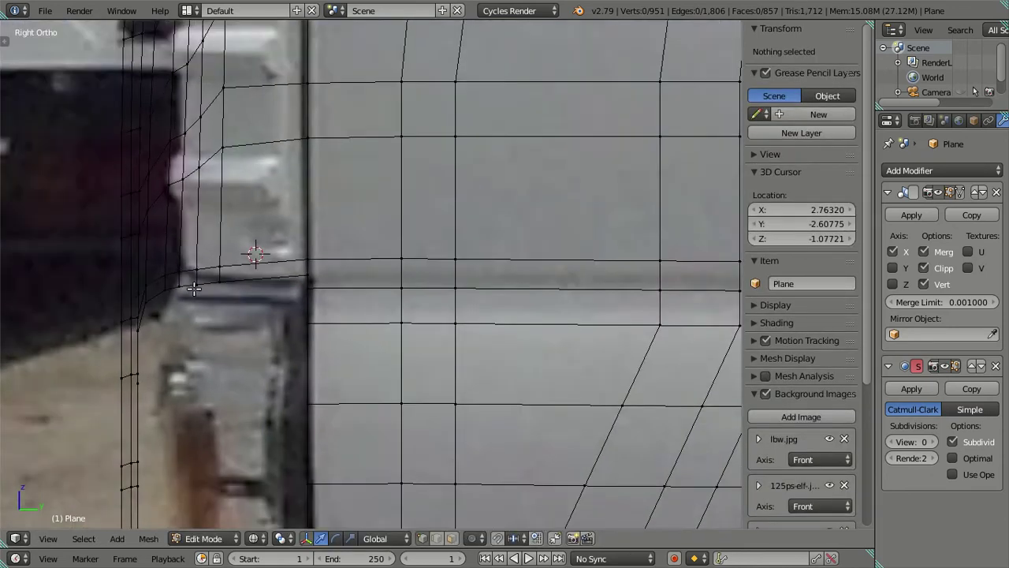
pyautogui.press('KP_1')
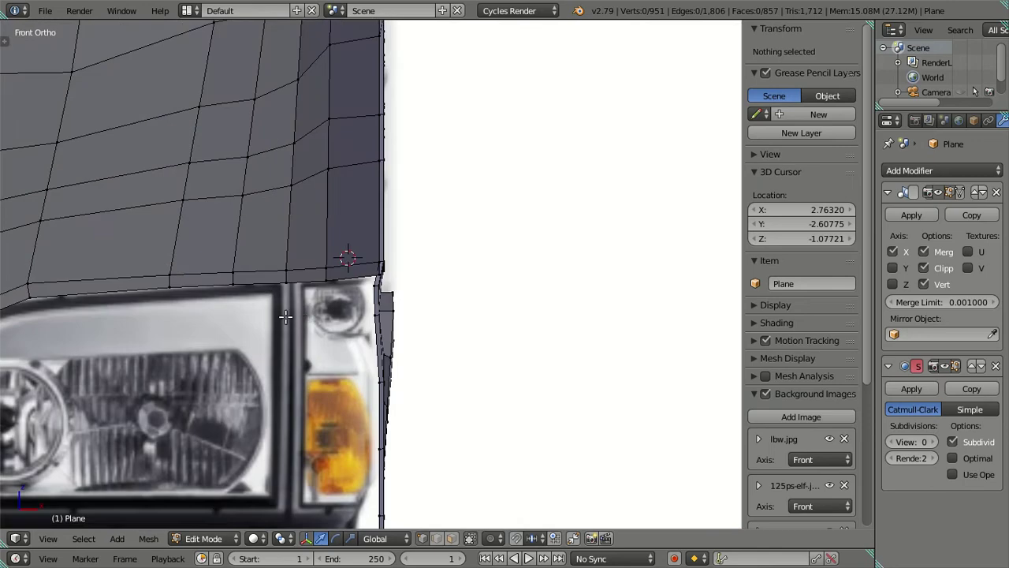
pyautogui.scroll(3, 354, 292)
pyautogui.scroll(-4, 423, 288)
pyautogui.press('a')
pyautogui.moveTo(423, 288)
pyautogui.mouseDown(button='middle')
pyautogui.moveTo(365, 316)
pyautogui.moveTo(329, 227)
pyautogui.moveTo(286, 313)
pyautogui.moveTo(428, 307)
pyautogui.moveTo(406, 303)
pyautogui.moveTo(462, 289)
pyautogui.mouseUp(button='middle')
pyautogui.press('a')
# Extrude the recess's upper edge loop, excluding the curved lower vertices, straight down.
pyautogui.keyDown('alt'); pyautogui.rightClick(399, 272); pyautogui.keyUp('alt')
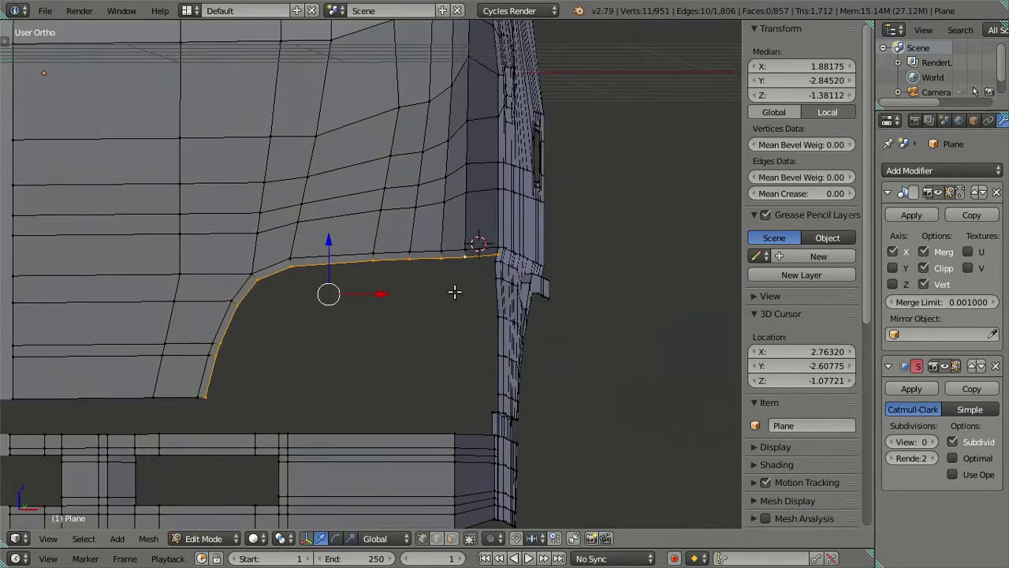
pyautogui.keyDown('shift'); pyautogui.rightClick(206, 396); pyautogui.keyUp('shift')
pyautogui.keyDown('shift'); pyautogui.rightClick(216, 354); pyautogui.keyUp('shift')
pyautogui.keyDown('shift'); pyautogui.rightClick(224, 331); pyautogui.keyUp('shift')
pyautogui.keyDown('shift'); pyautogui.rightClick(234, 302); pyautogui.keyUp('shift')
pyautogui.keyDown('shift'); pyautogui.rightClick(254, 276); pyautogui.keyUp('shift')
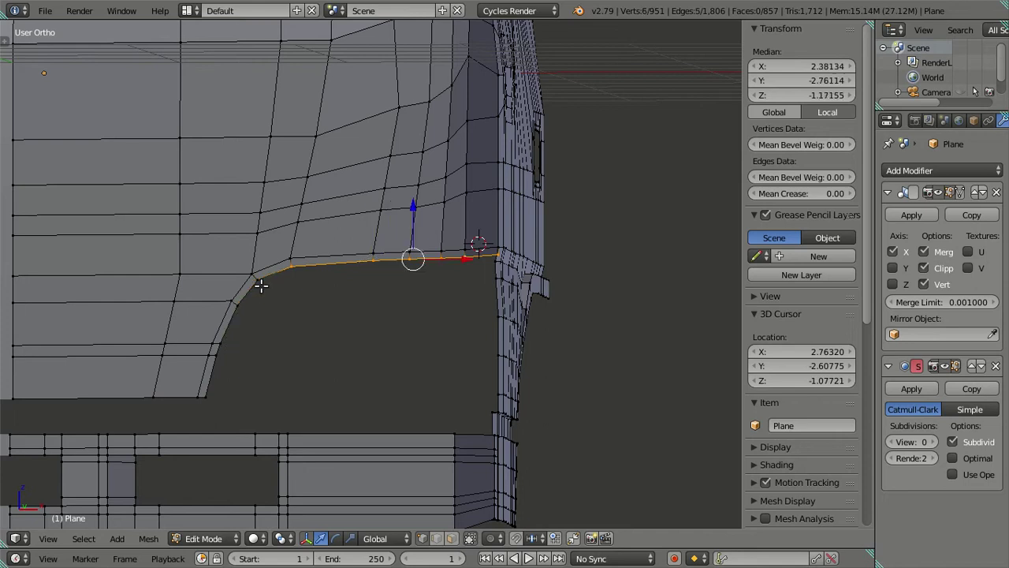
pyautogui.press('e')
pyautogui.rightClick(346, 333)
pyautogui.moveTo(411, 207); pyautogui.dragTo(409, 290)
# Adjust the new panel's lower-left vertex Z coordinate, viewing it from the side.
pyautogui.press('KP_1')
pyautogui.click(408, 285)
pyautogui.scroll(2, 379, 351)
pyautogui.moveTo(379, 351); pyautogui.dragTo(113, 404, button='middle')
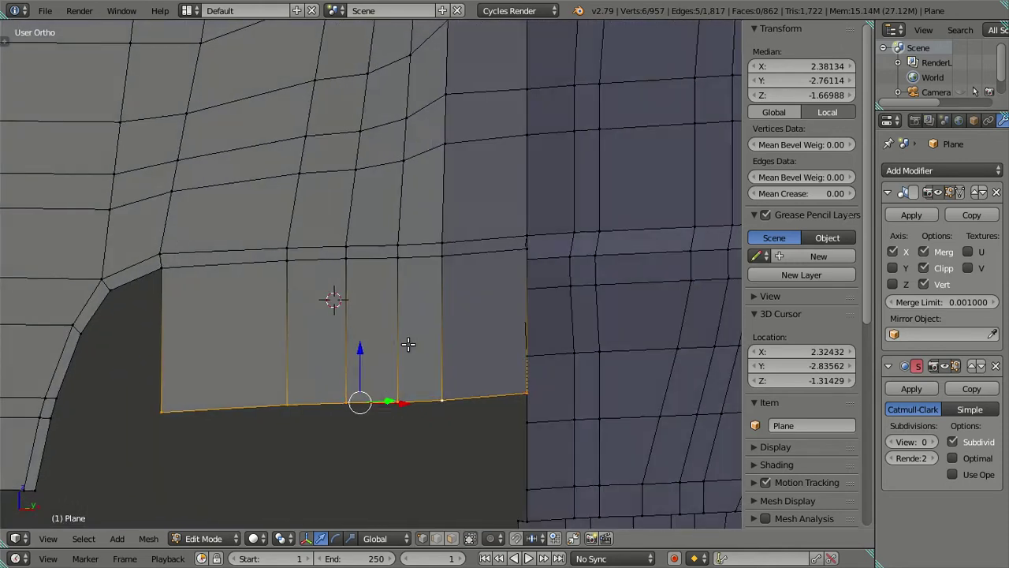
pyautogui.rightClick(57, 492)
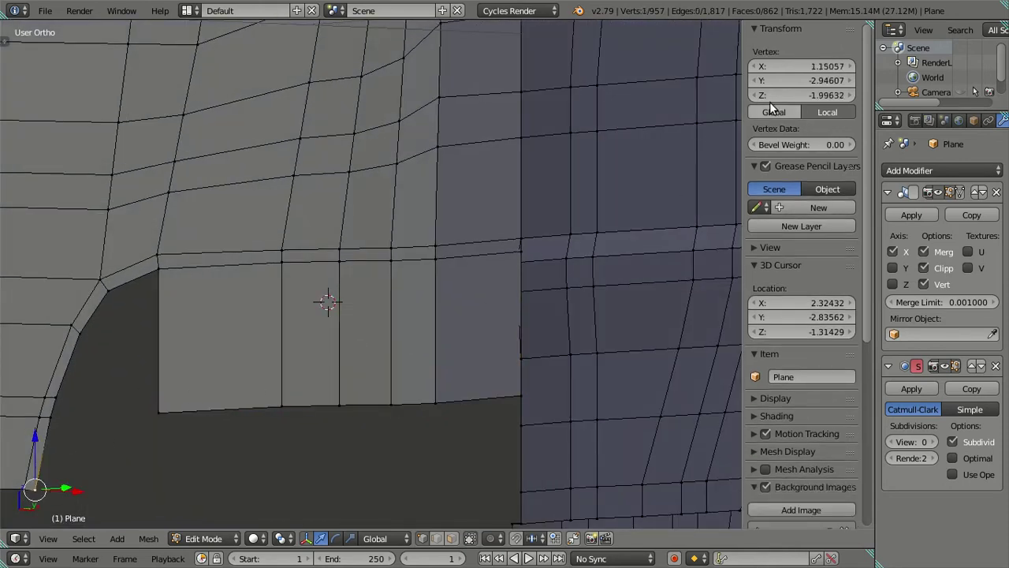
pyautogui.click(801, 94)
pyautogui.press('Escape')
pyautogui.press('g')
pyautogui.keyDown('ctrl'); pyautogui.click(167, 404); pyautogui.keyUp('ctrl')
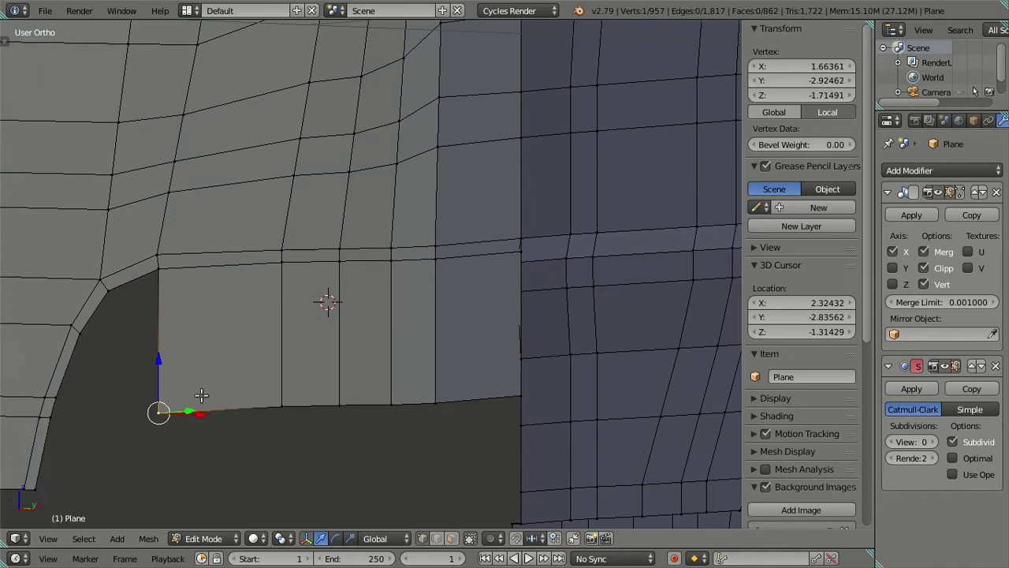
pyautogui.moveTo(200, 397); pyautogui.dragTo(303, 366, button='middle')
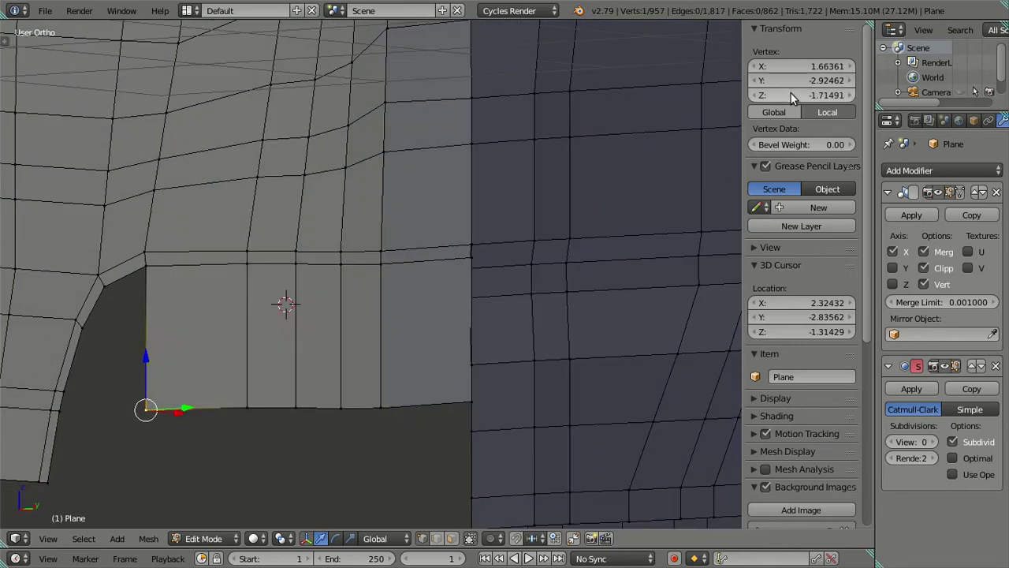
# Undo four vertex edits and orbit to face the cutout.
pyautogui.hotkey('ctrl', 'z')
pyautogui.hotkey('ctrl', 'z')
pyautogui.hotkey('ctrl', 'z')
pyautogui.hotkey('ctrl', 'z')
pyautogui.hotkey('ctrl', 'z')
pyautogui.hotkey('ctrl', 'z')
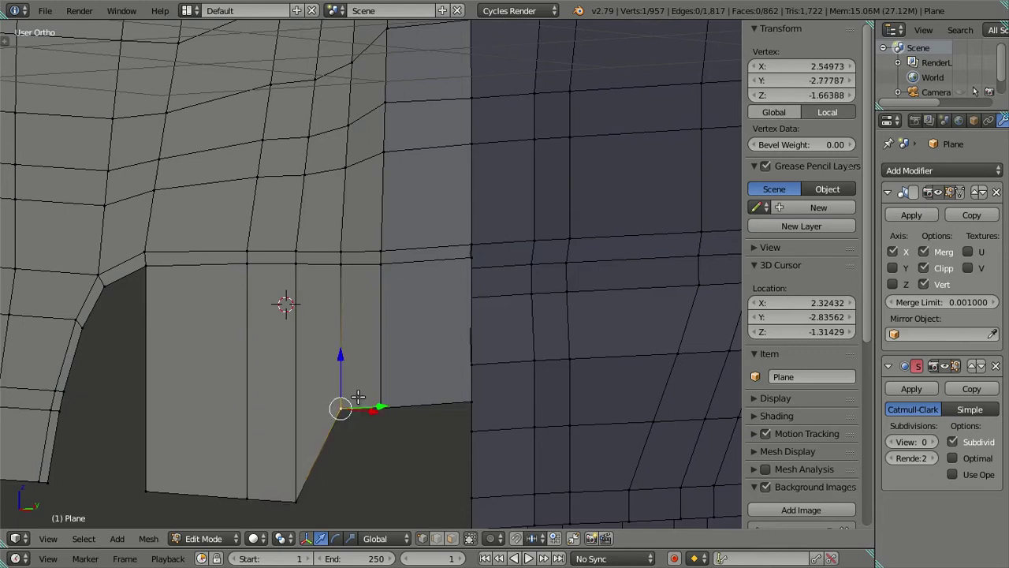
pyautogui.hotkey('ctrl', 'z')
pyautogui.hotkey('ctrl', 'z')
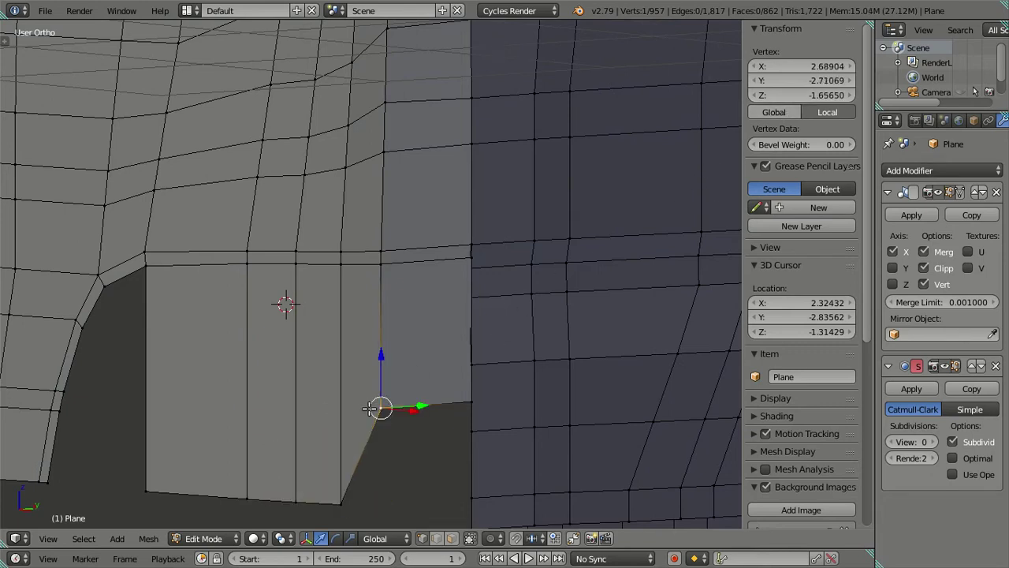
pyautogui.hotkey('ctrl', 'z')
pyautogui.hotkey('ctrl', 'z')
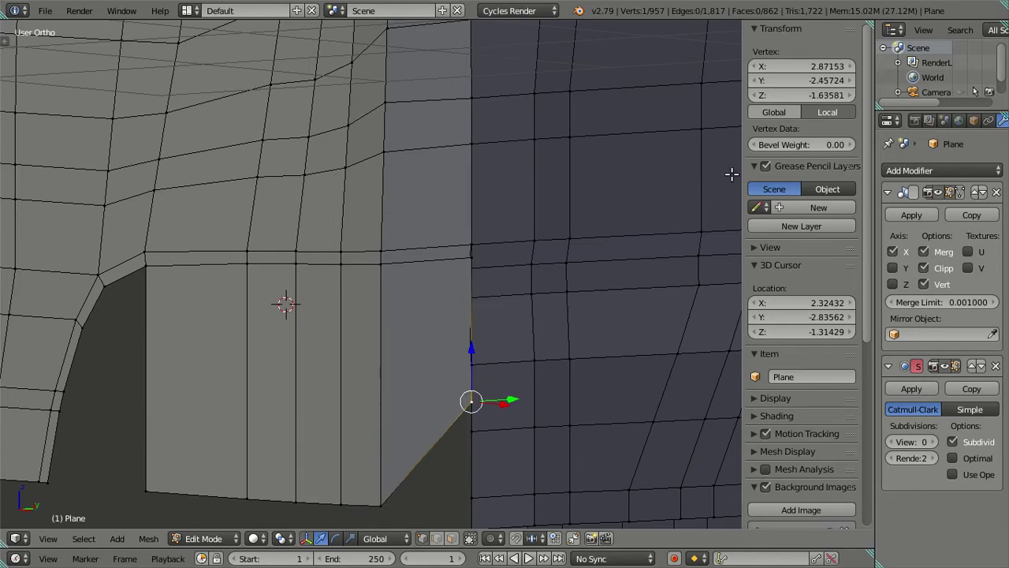
pyautogui.hotkey('ctrl', 'z')
pyautogui.hotkey('ctrl', 'z')
pyautogui.moveTo(196, 361)
pyautogui.mouseDown(button='middle')
pyautogui.moveTo(126, 331)
pyautogui.moveTo(111, 338)
pyautogui.moveTo(260, 365)
pyautogui.moveTo(293, 352)
pyautogui.moveTo(345, 307)
pyautogui.mouseUp(button='middle')
# Set the cutout's top vertex Z to -1.99632, the headlight's bottom edge.
pyautogui.scroll(2, 339, 295)
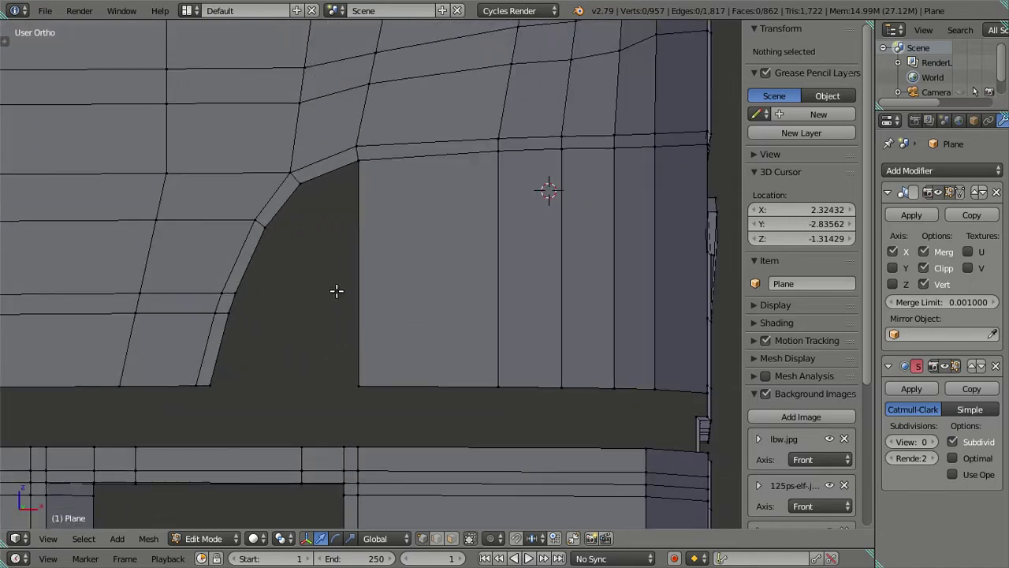
pyautogui.rightClick(300, 186)
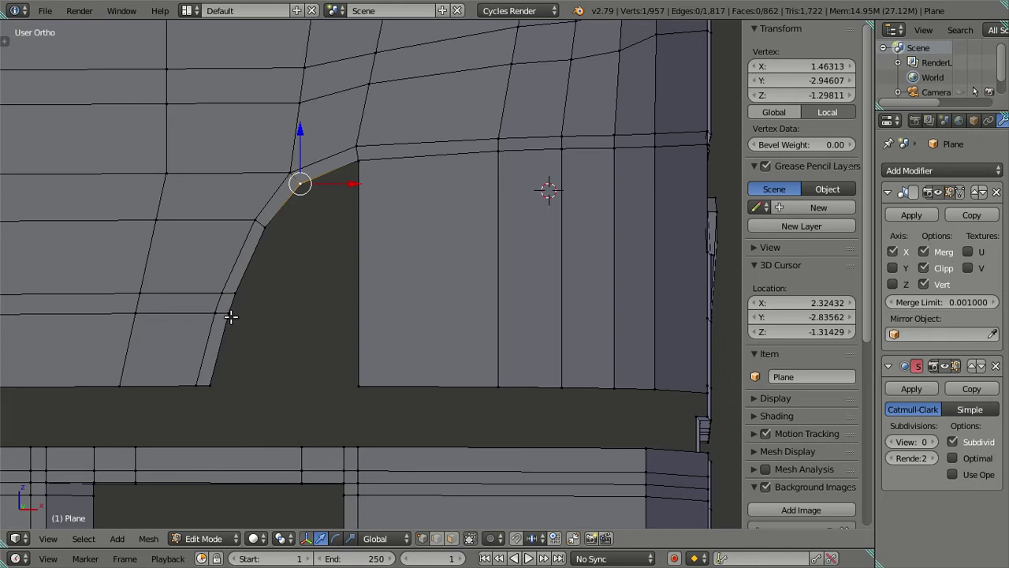
pyautogui.rightClick(269, 227)
pyautogui.keyDown('ctrl'); pyautogui.rightClick(236, 303); pyautogui.keyUp('ctrl')
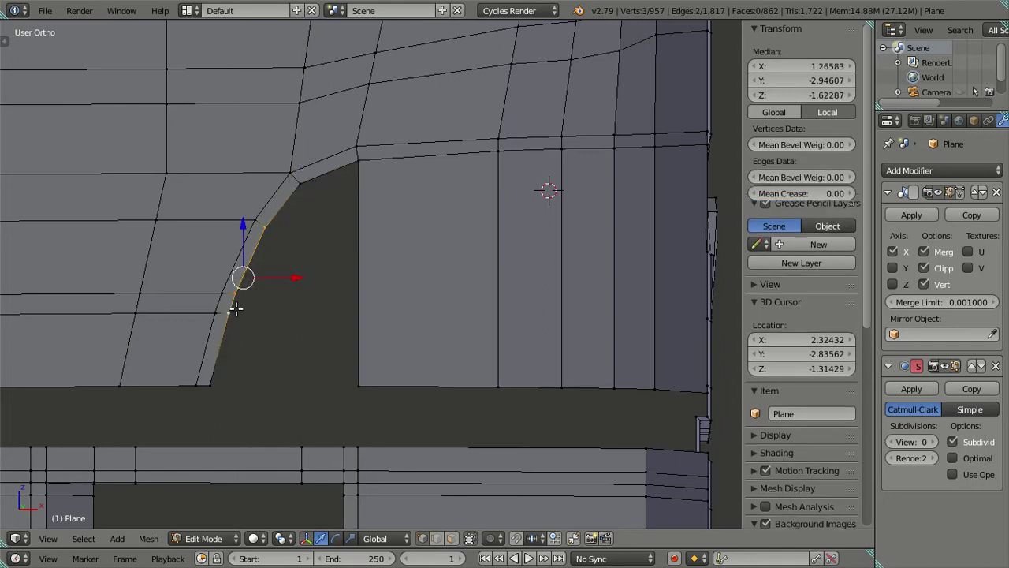
pyautogui.press('KP_1')
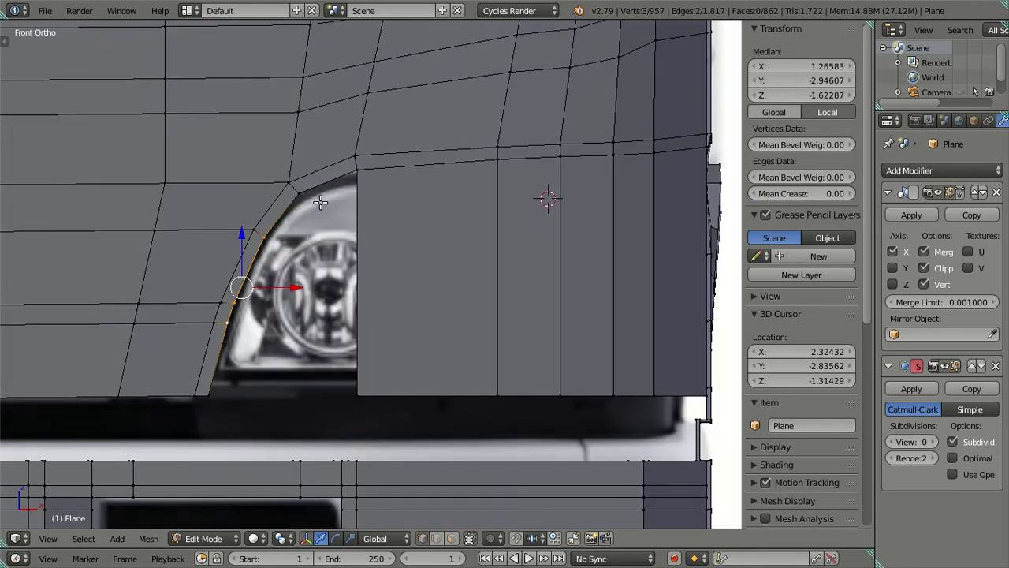
pyautogui.rightClick(298, 196)
pyautogui.press('g')
pyautogui.rightClick(332, 341)
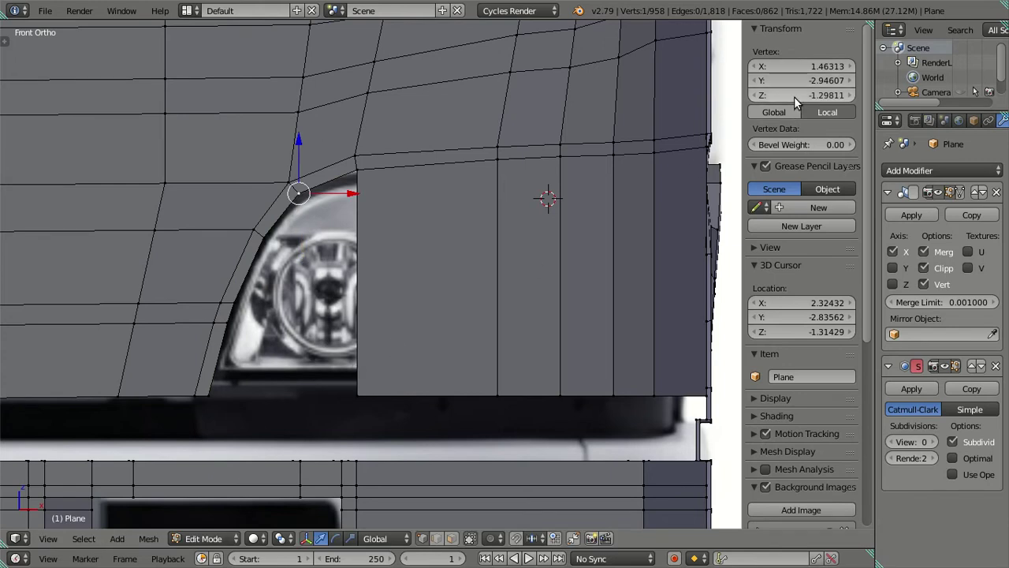
pyautogui.doubleClick(794, 96)
pyautogui.write('-1.99632')
pyautogui.press('Return')
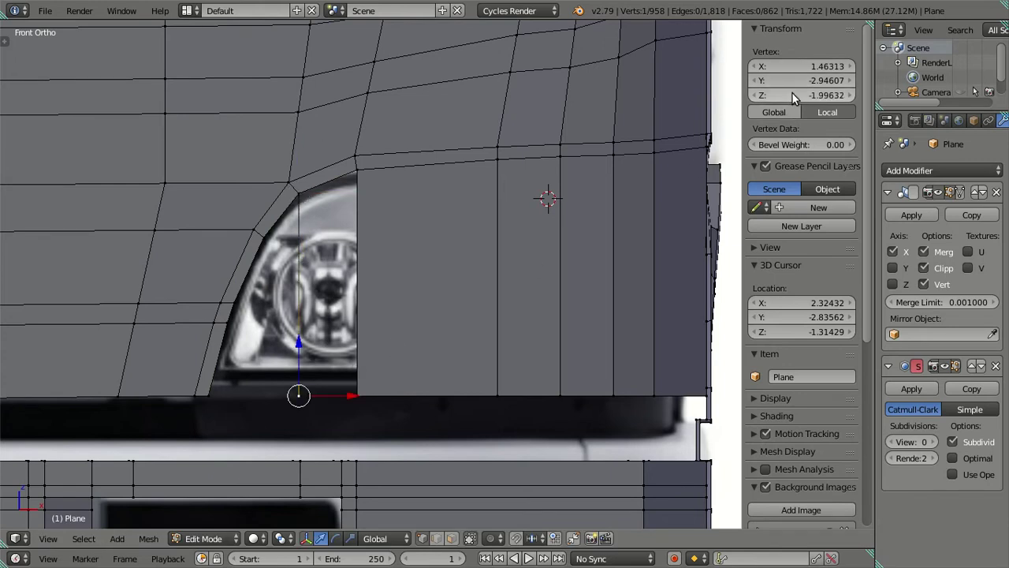
# Fill the gap around the headlight with a new face from the selected vertex path.
pyautogui.keyDown('ctrl'); pyautogui.click(356, 394); pyautogui.keyUp('ctrl')
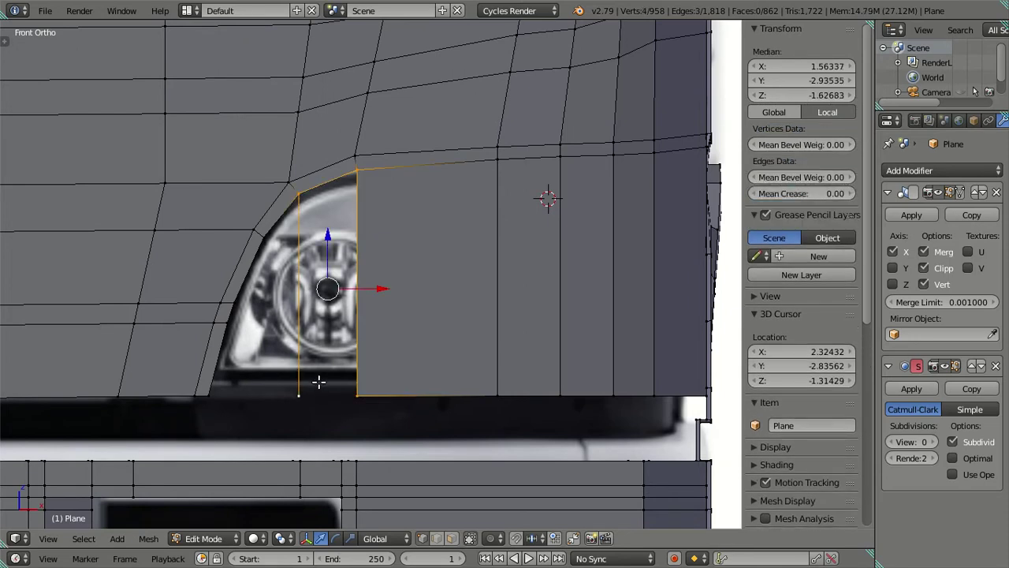
pyautogui.press('f')
pyautogui.press('a')
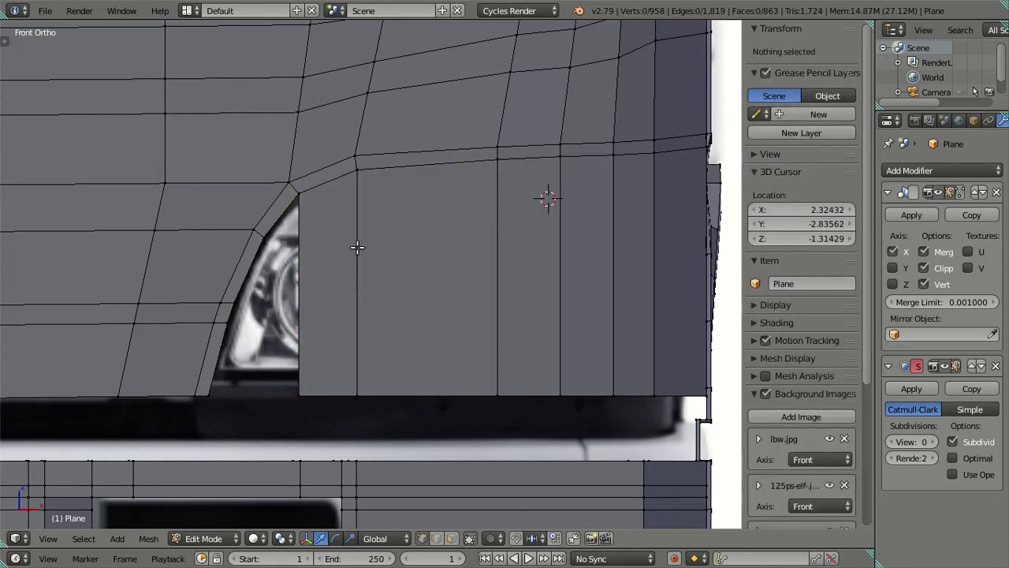
pyautogui.hotkey('ctrl', 'r')
# Add one centred horizontal edge loop across the front panel beside the headlight.
pyautogui.scroll(1, 358, 247)
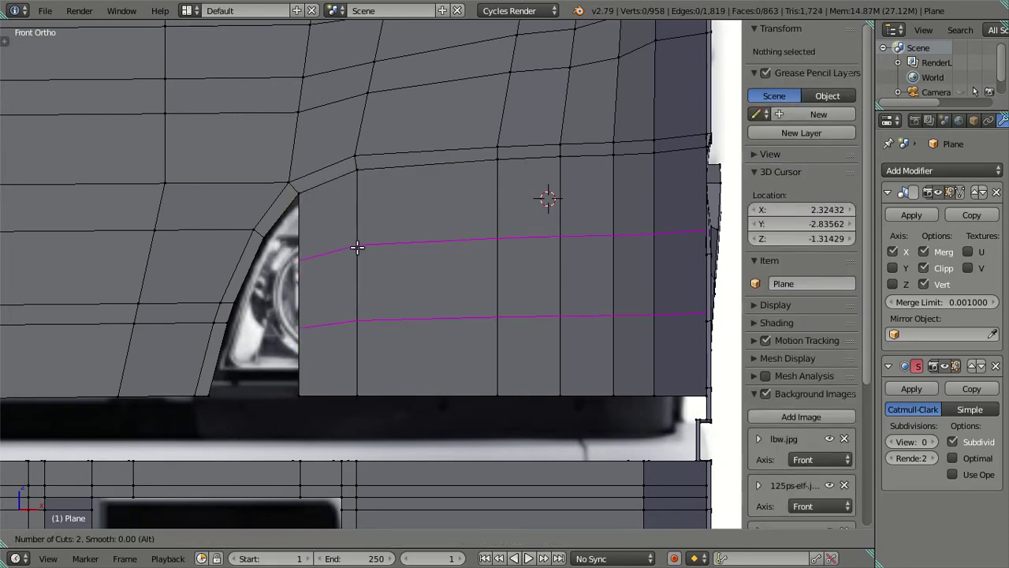
pyautogui.scroll(-1, 357, 248)
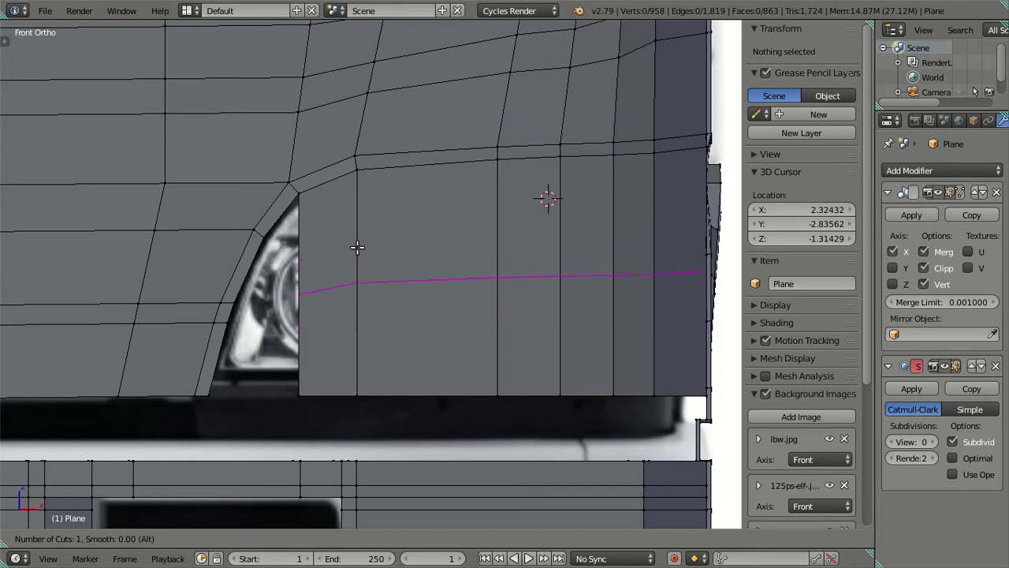
pyautogui.click(356, 248)
pyautogui.rightClick(351, 319)
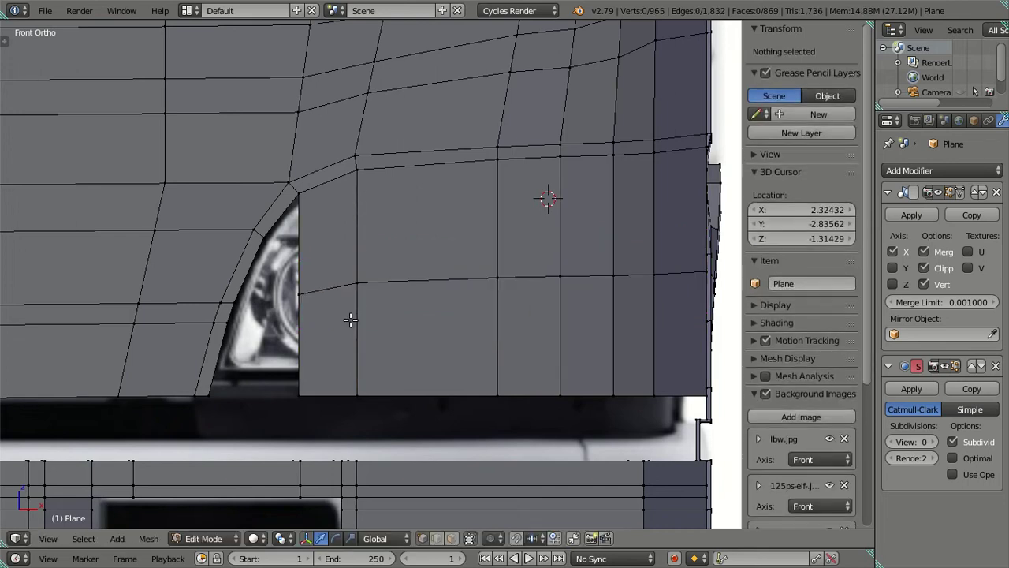
# Cancel a second loop-cut preview and switch to edge selection mode.
pyautogui.hotkey('ctrl', 'r')
pyautogui.scroll(2, 351, 321)
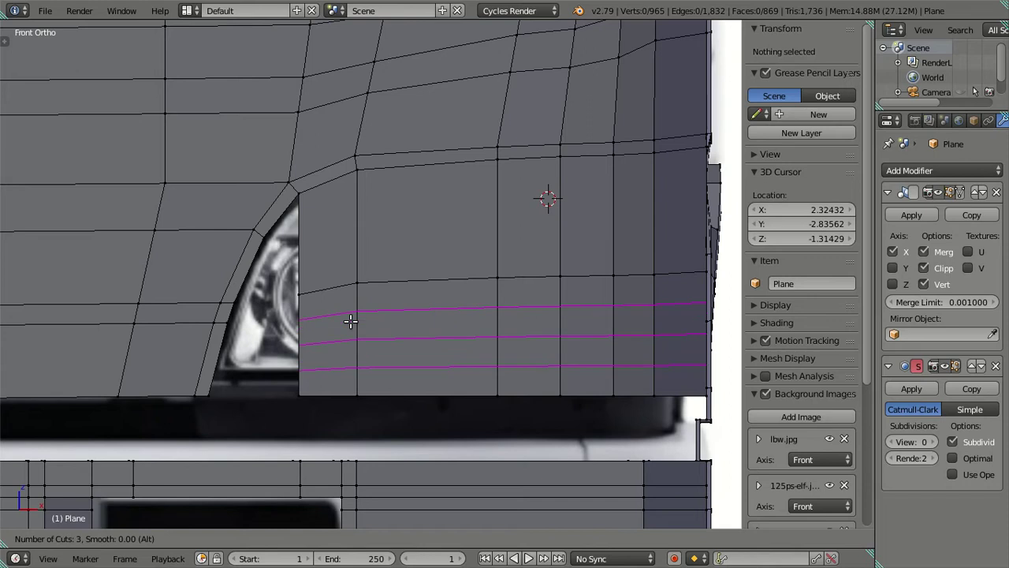
pyautogui.scroll(1, 350, 320)
pyautogui.scroll(-1, 351, 321)
pyautogui.rightClick(350, 321)
pyautogui.hotkey('ctrl', 'Tab')
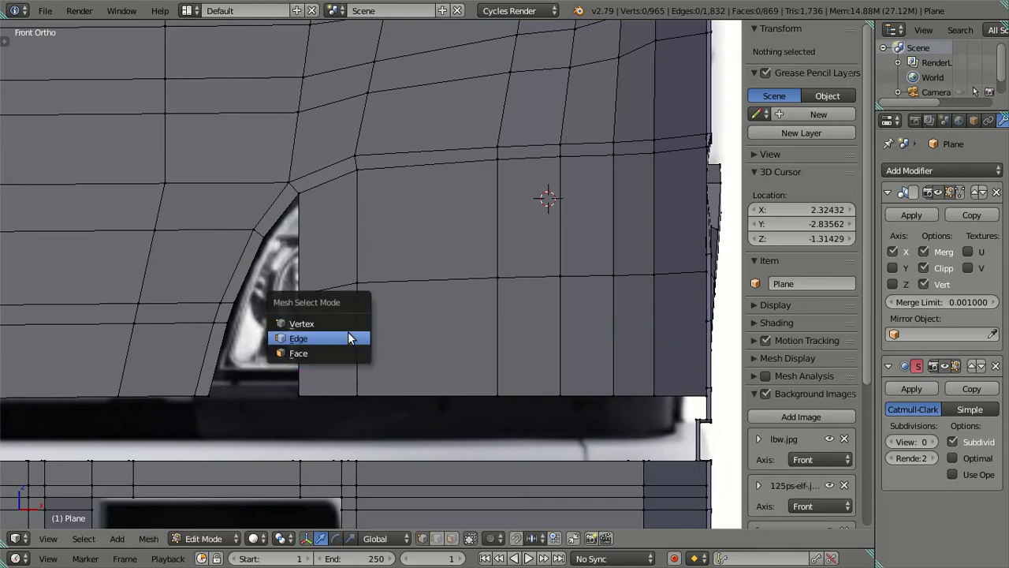
pyautogui.click(354, 338)
# Cut two more horizontal loops with Ctrl+R, then dissolve the unwanted one.
pyautogui.hotkey('ctrl', 'r')
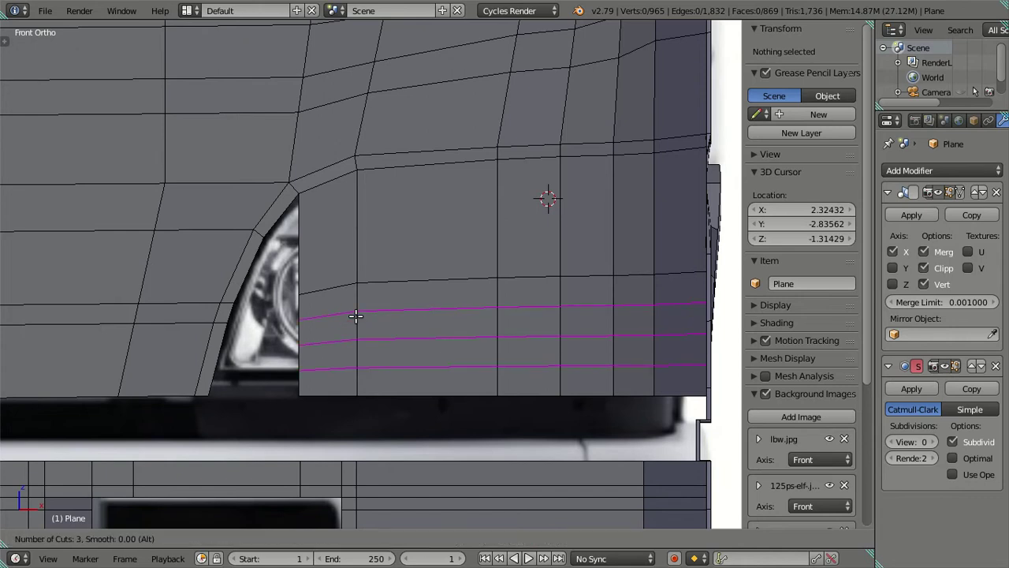
pyautogui.scroll(-1, 355, 316)
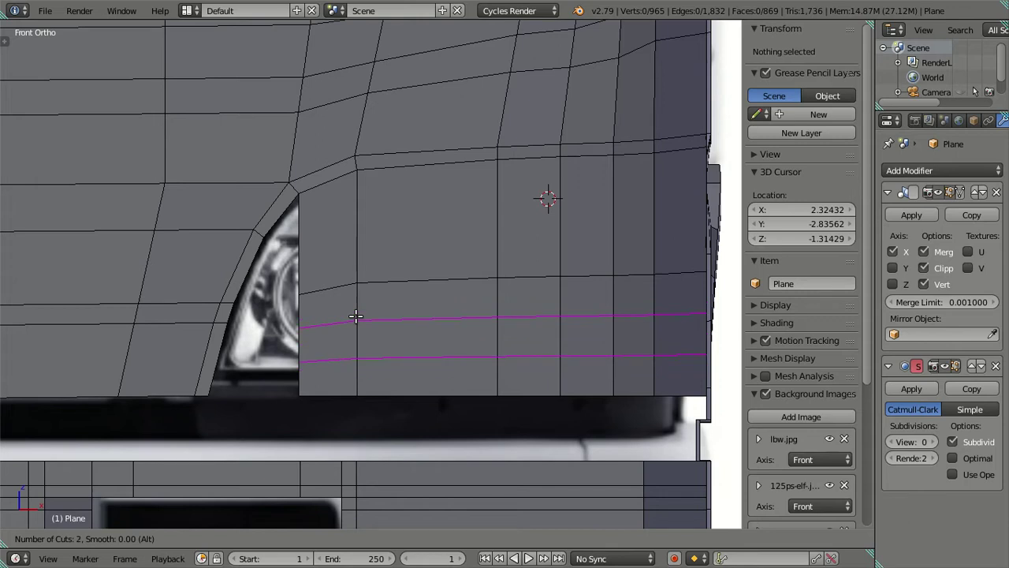
pyautogui.scroll(-1, 355, 316)
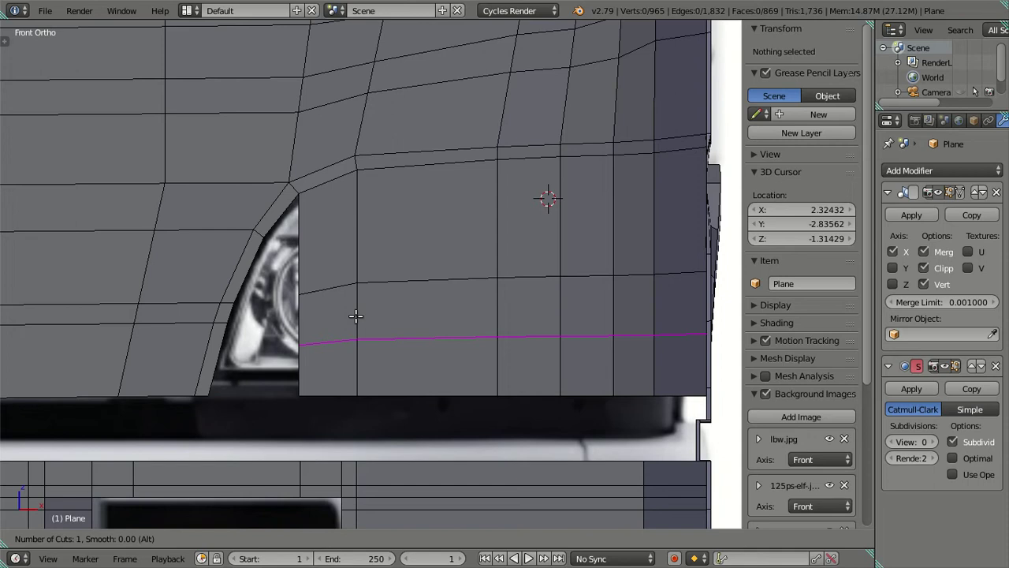
pyautogui.scroll(2, 356, 317)
pyautogui.scroll(-1, 356, 316)
pyautogui.click(356, 316)
pyautogui.keyDown('alt'); pyautogui.keyDown('shift'); pyautogui.click(385, 327); pyautogui.keyUp('shift'); pyautogui.keyUp('alt')
pyautogui.press('x')
pyautogui.click(385, 330)
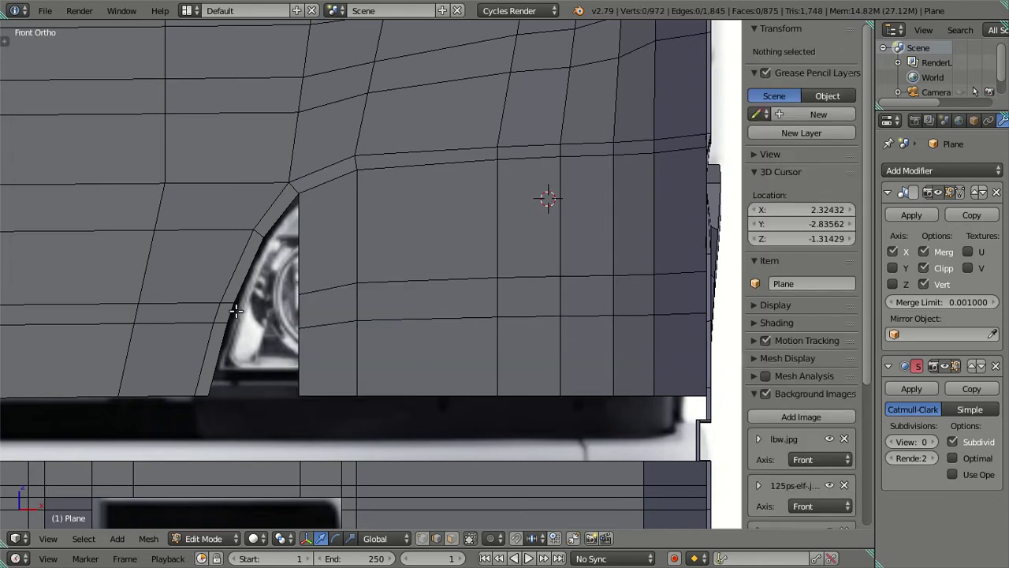
# Fill the headlight cutout along the curved edge, extruding its bottom edge down and filling again.
pyautogui.keyDown('alt'); pyautogui.rightClick(257, 265); pyautogui.keyUp('alt')
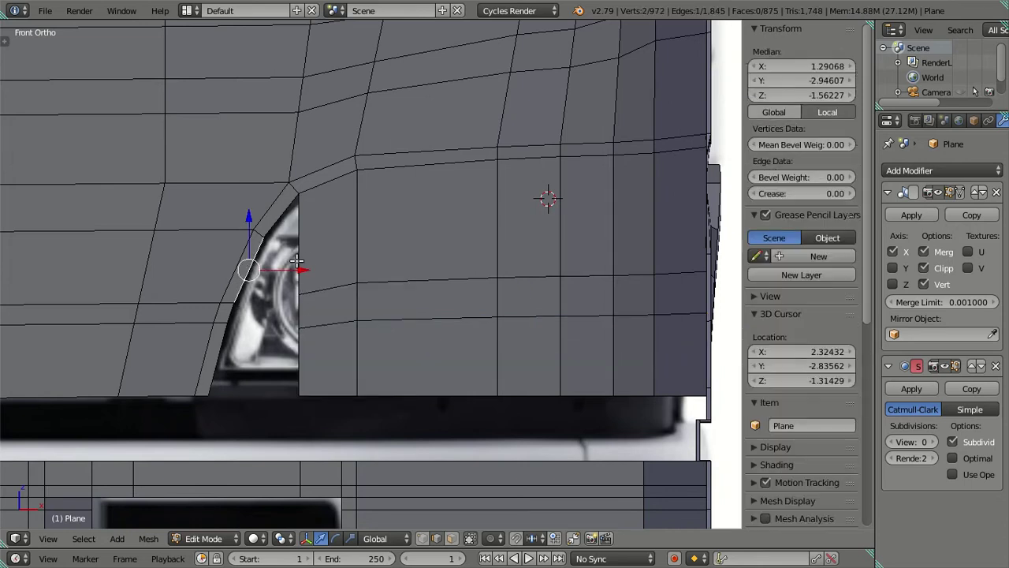
pyautogui.press('f')
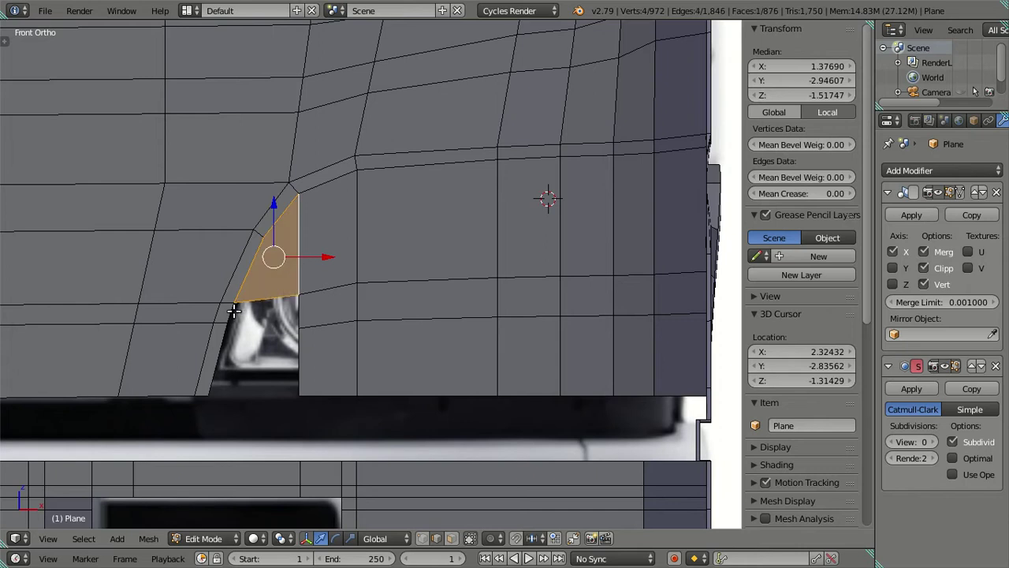
pyautogui.rightClick(234, 304)
pyautogui.keyDown('shift'); pyautogui.rightClick(298, 299); pyautogui.keyUp('shift')
pyautogui.press('e')
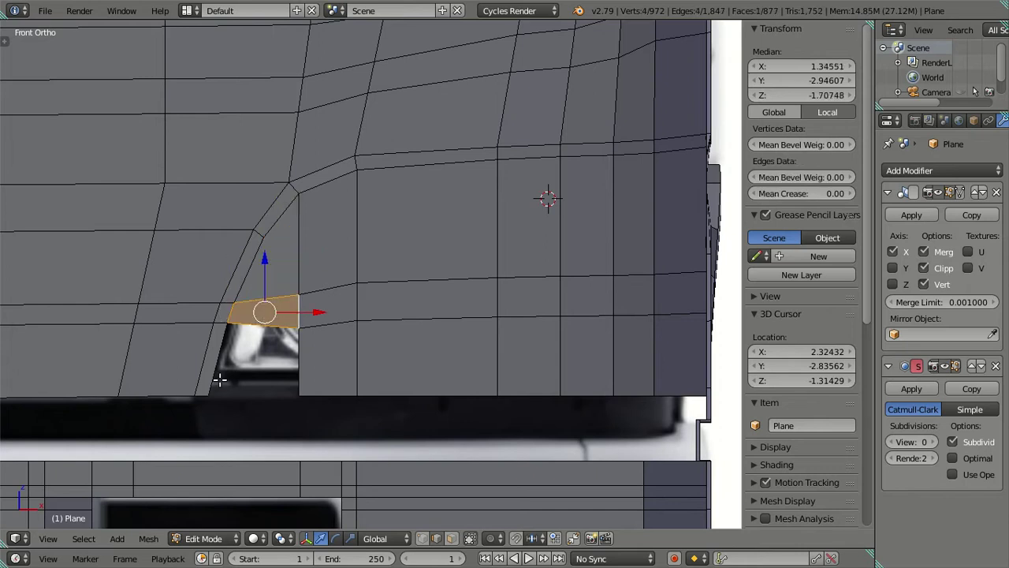
pyautogui.click(297, 362)
pyautogui.press('f')
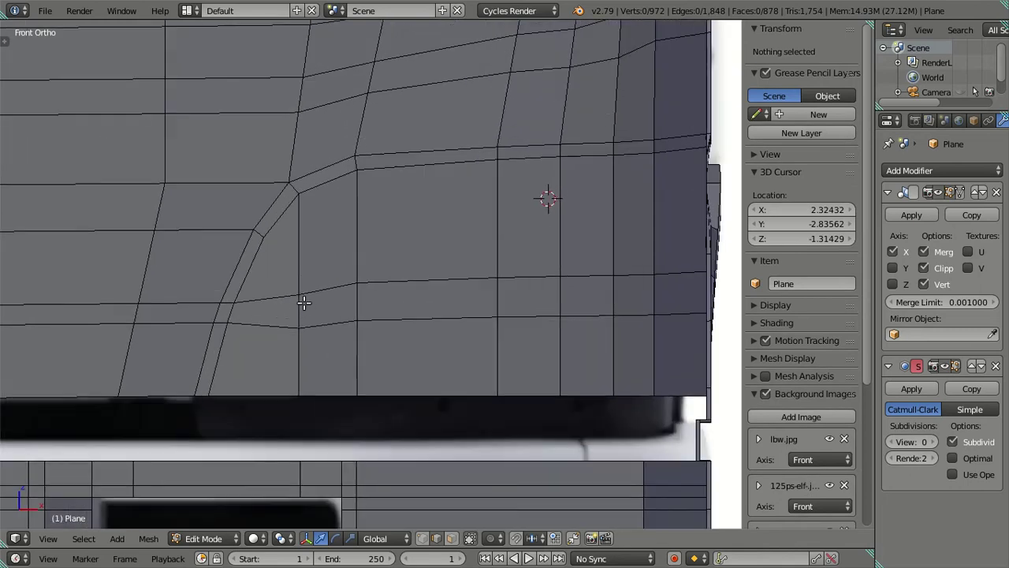
# Nudge a vertical edge beside the headlight slightly upward, then inspect the shape outside Edit Mode.
pyautogui.rightClick(303, 298)
pyautogui.moveTo(302, 255); pyautogui.dragTo(302, 254)
pyautogui.press('a')
pyautogui.moveTo(489, 308)
pyautogui.mouseDown(button='middle')
pyautogui.moveTo(370, 279)
pyautogui.moveTo(356, 336)
pyautogui.moveTo(535, 293)
pyautogui.moveTo(560, 300)
pyautogui.moveTo(532, 261)
pyautogui.moveTo(394, 326)
pyautogui.moveTo(369, 403)
pyautogui.moveTo(339, 354)
pyautogui.moveTo(300, 327)
pyautogui.moveTo(305, 310)
pyautogui.mouseUp(button='middle')
pyautogui.press('Tab')
pyautogui.press('Tab')
pyautogui.scroll(4, 532, 261)
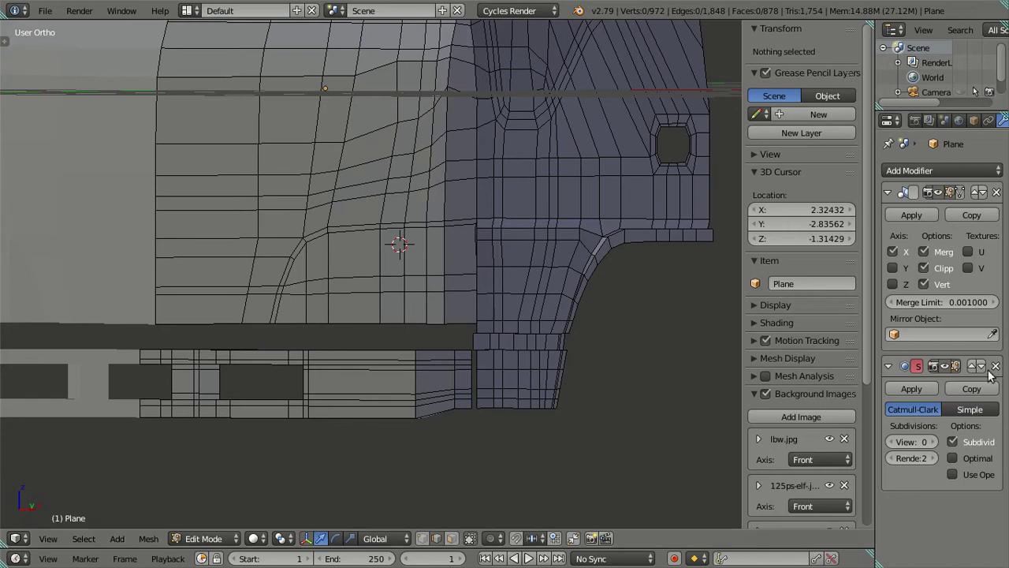
# Preview the cab with smooth subdivision, then set viewport subdivision back to 0 and resume editing.
pyautogui.click(926, 442)
pyautogui.press('Tab')
pyautogui.moveTo(411, 249)
pyautogui.mouseDown(button='middle')
pyautogui.moveTo(326, 266)
pyautogui.moveTo(287, 250)
pyautogui.moveTo(263, 272)
pyautogui.moveTo(289, 293)
pyautogui.moveTo(426, 296)
pyautogui.moveTo(417, 269)
pyautogui.moveTo(395, 247)
pyautogui.moveTo(326, 277)
pyautogui.moveTo(338, 261)
pyautogui.moveTo(329, 327)
pyautogui.mouseUp(button='middle')
pyautogui.click(926, 441)
pyautogui.press('Tab')
pyautogui.scroll(2, 409, 263)
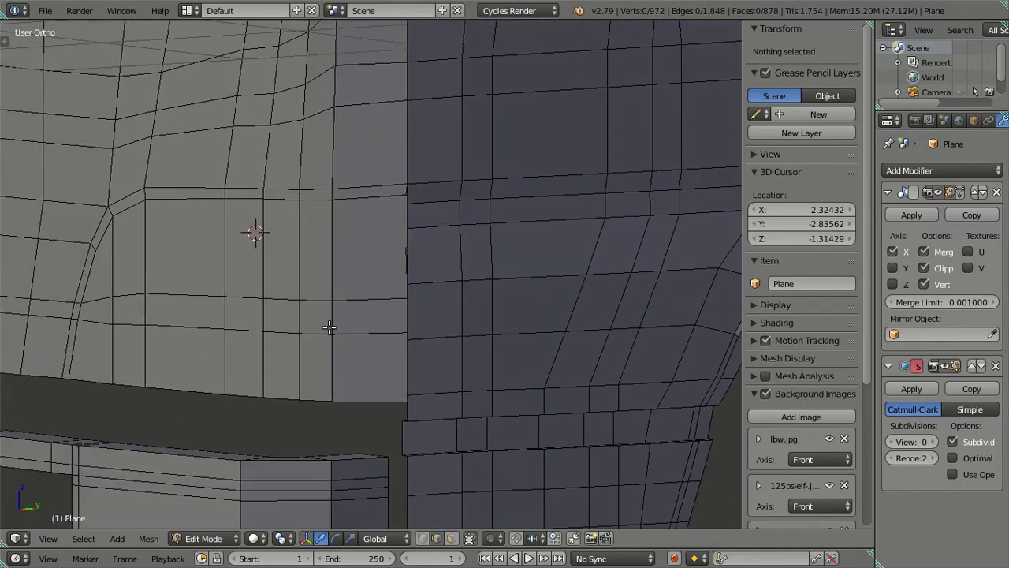
pyautogui.moveTo(386, 307)
pyautogui.mouseDown(button='middle')
pyautogui.moveTo(367, 275)
pyautogui.moveTo(284, 203)
pyautogui.mouseUp(button='middle')
# Try five edge loops on the vertical corner strip, then dissolve them again.
pyautogui.hotkey('ctrl', 'r')
pyautogui.scroll(2, 318, 210)
pyautogui.scroll(1, 320, 211)
pyautogui.scroll(1, 323, 213)
pyautogui.click(323, 213)
pyautogui.rightClick(338, 209)
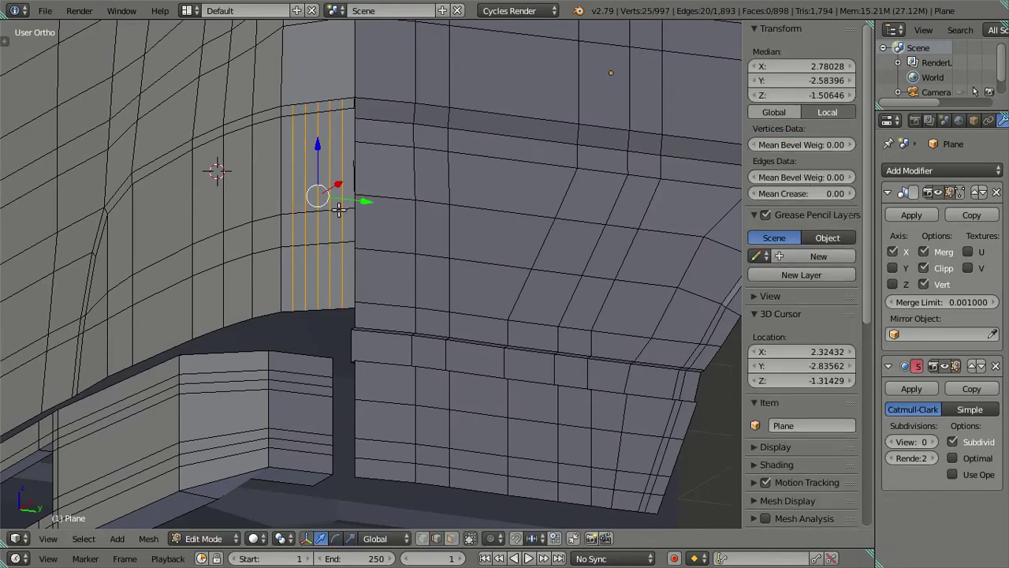
pyautogui.press('x')
pyautogui.click(346, 201)
pyautogui.scroll(1, 420, 288)
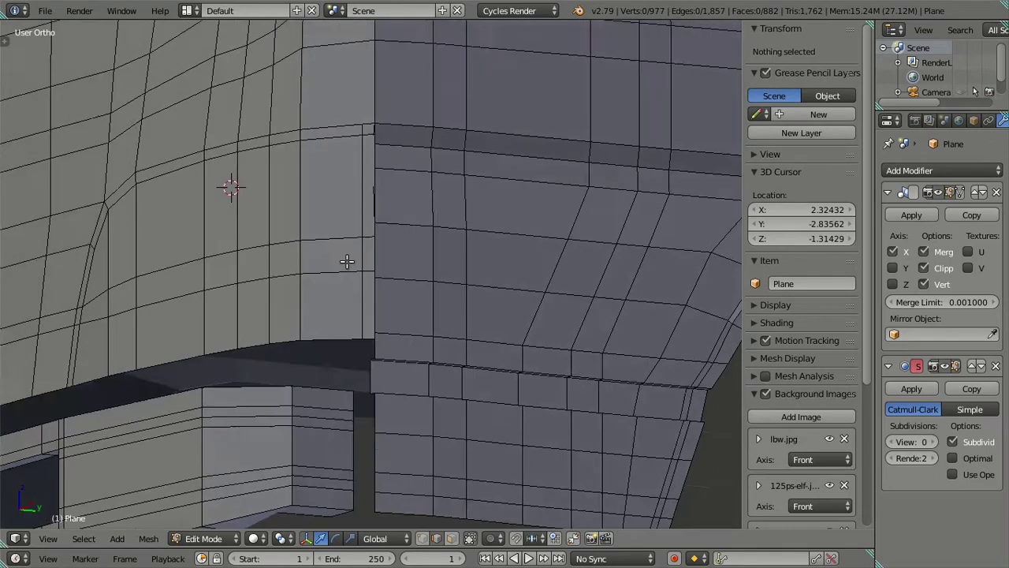
pyautogui.scroll(2, 421, 288)
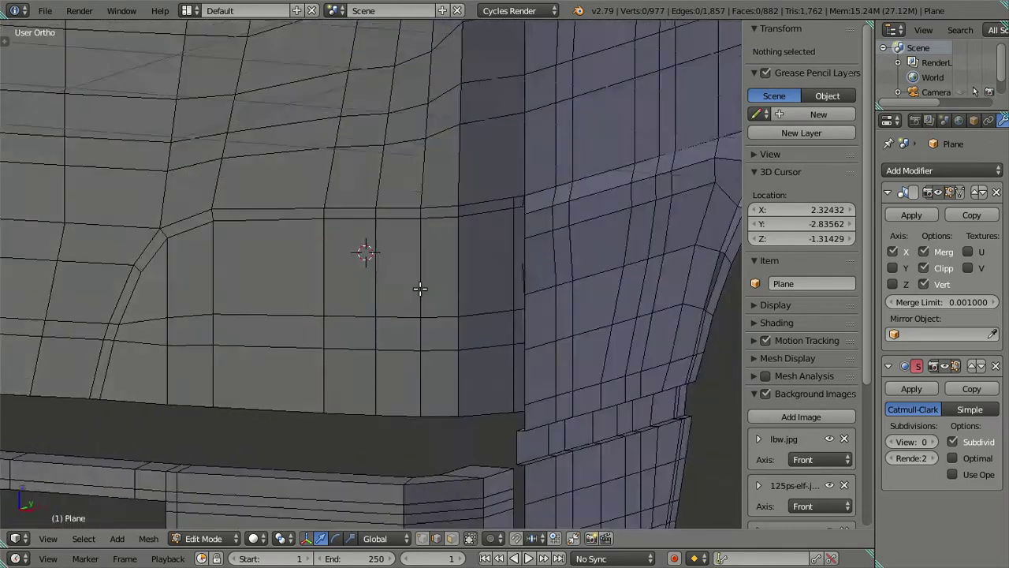
pyautogui.keyDown('shift'); pyautogui.moveTo(420, 289); pyautogui.dragTo(470, 272, button='middle'); pyautogui.keyUp('shift')
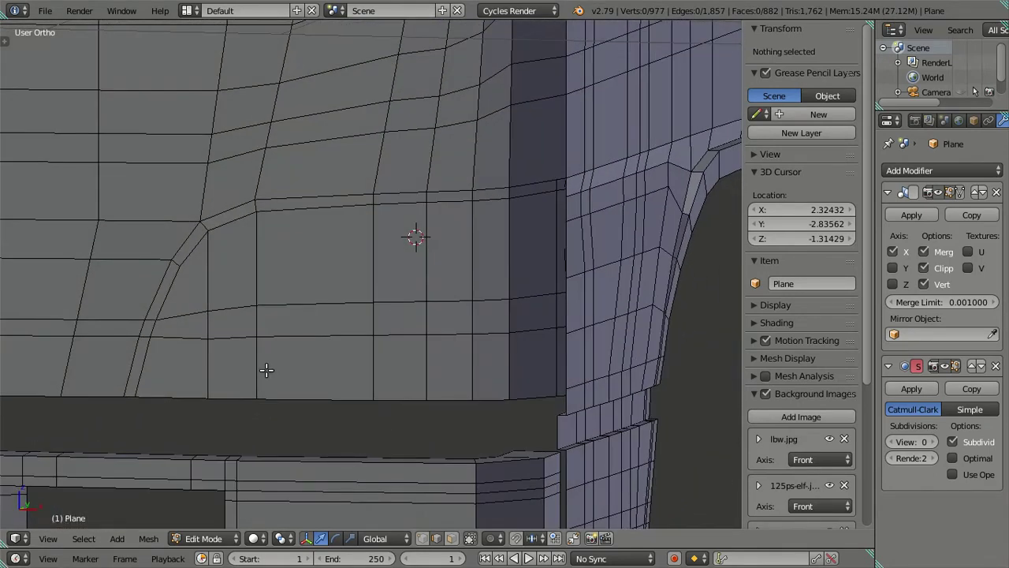
# Cut four loops across the lower face row above the bumper and dissolve the extras.
pyautogui.hotkey('ctrl', 'r')
pyautogui.scroll(1, 266, 366)
pyautogui.scroll(1, 266, 365)
pyautogui.scroll(1, 266, 366)
pyautogui.click(266, 366)
pyautogui.rightClick(281, 376)
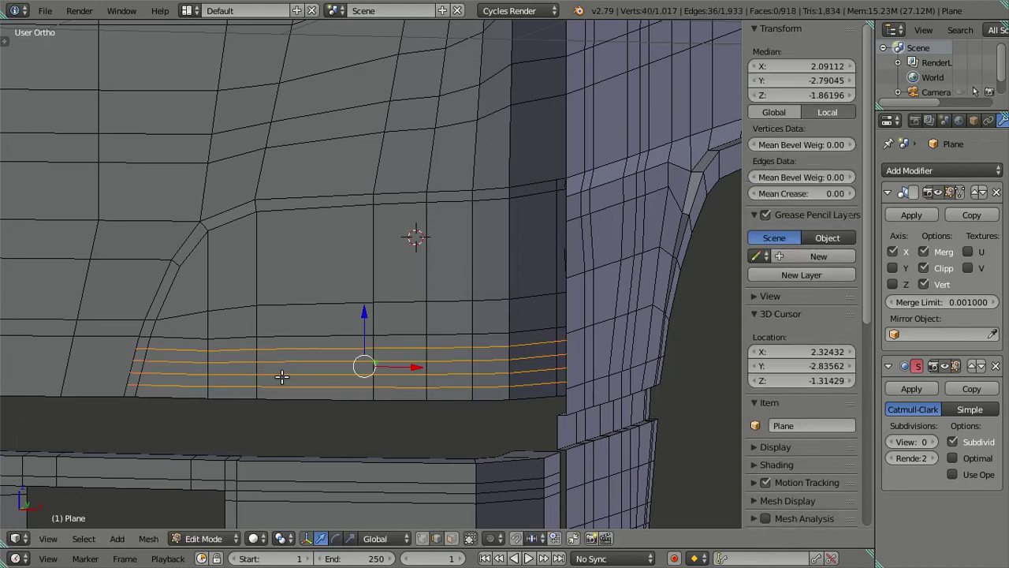
pyautogui.press('x')
pyautogui.click(305, 390)
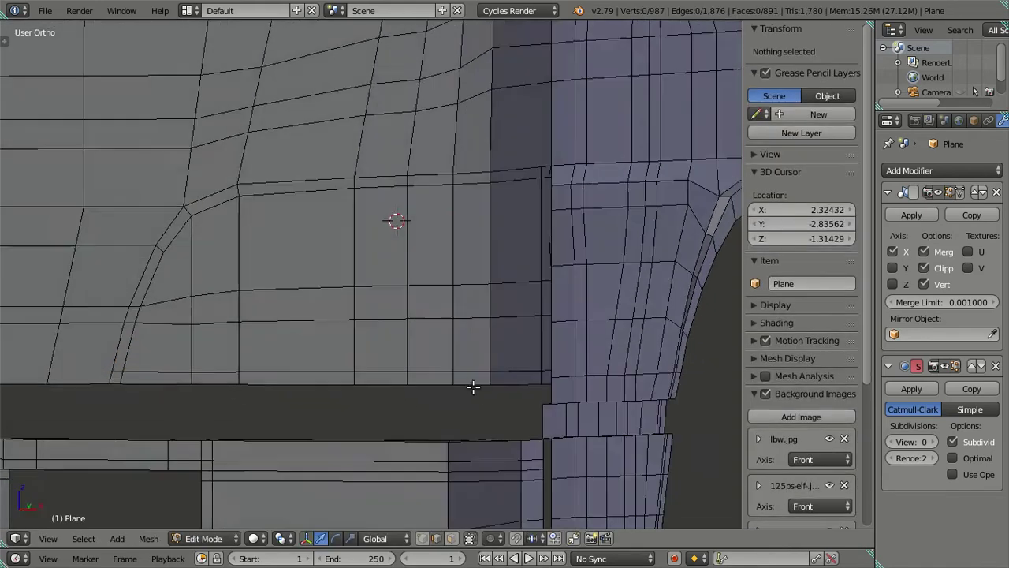
pyautogui.moveTo(473, 386)
pyautogui.mouseDown(button='middle')
pyautogui.moveTo(399, 379)
pyautogui.moveTo(362, 402)
pyautogui.moveTo(327, 381)
pyautogui.moveTo(354, 406)
pyautogui.moveTo(373, 397)
pyautogui.moveTo(333, 406)
pyautogui.moveTo(312, 395)
pyautogui.mouseUp(button='middle')
pyautogui.scroll(-3, 333, 402)
# Check the horizontal edge across the panel and zoom in on the lower front corner.
pyautogui.rightClick(349, 283)
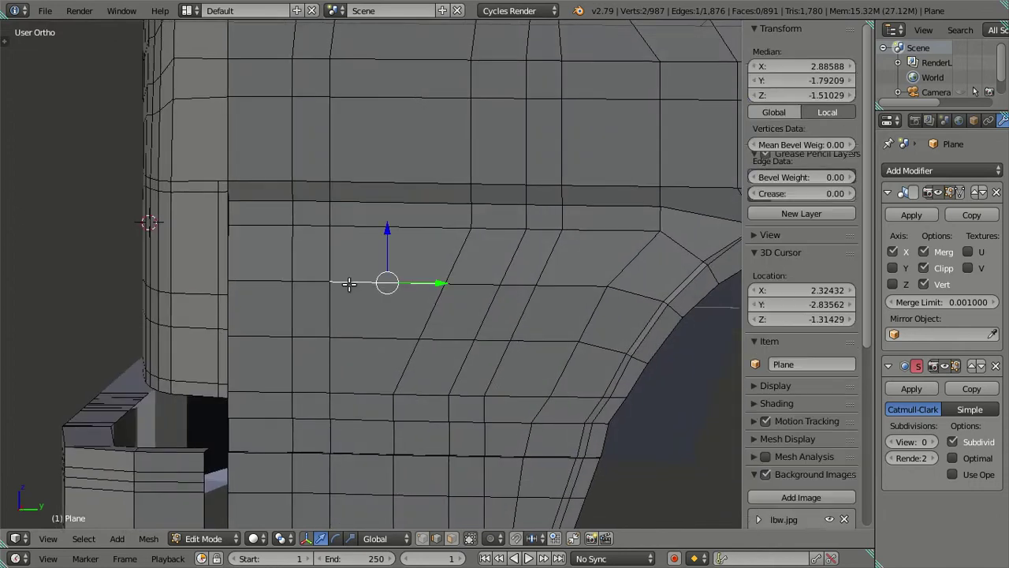
pyautogui.scroll(1, 213, 218)
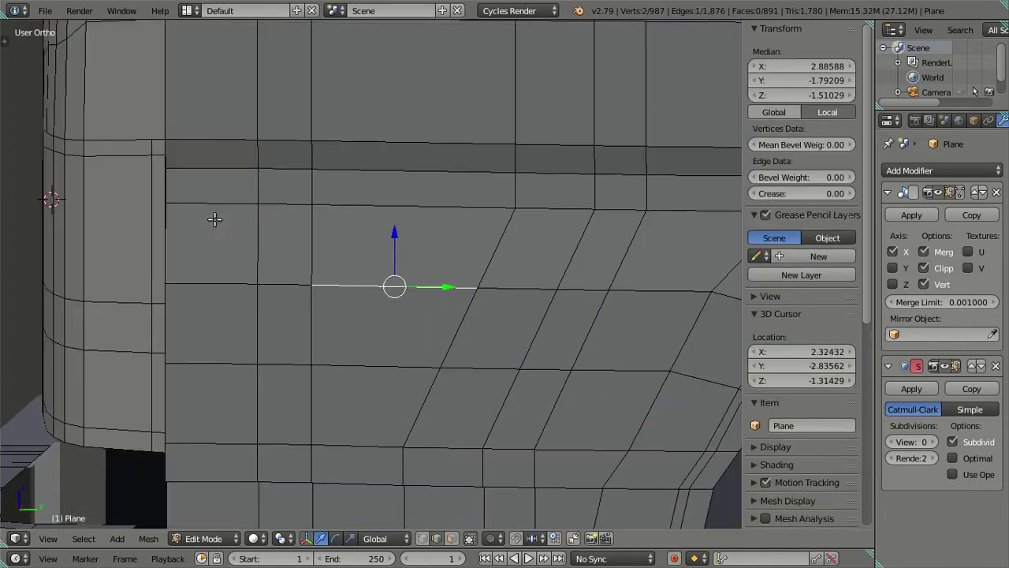
pyautogui.scroll(1, 257, 243)
pyautogui.scroll(2, 310, 313)
pyautogui.scroll(2, 301, 302)
pyautogui.press('a')
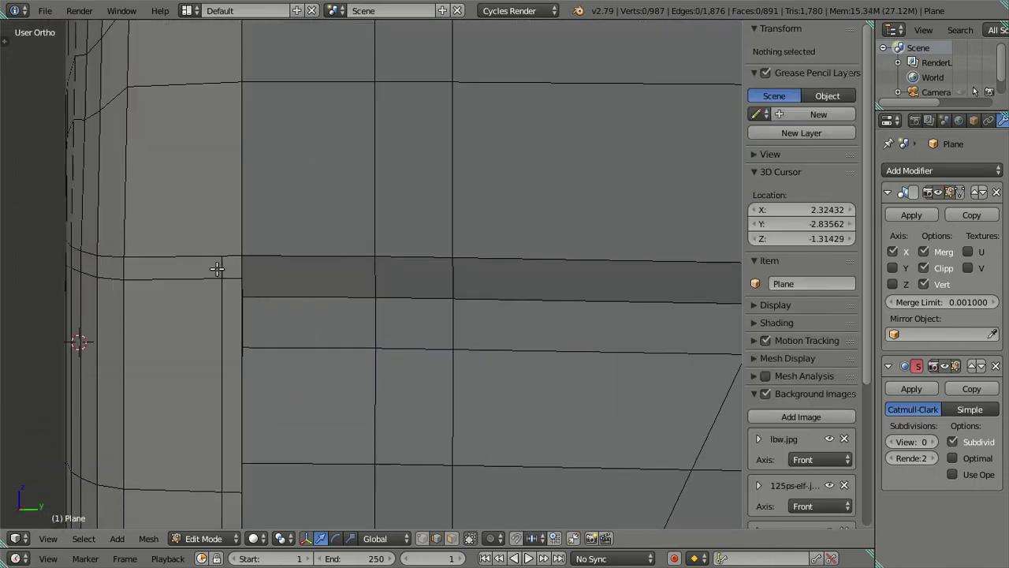
pyautogui.scroll(1, 229, 271)
pyautogui.scroll(2, 466, 334)
pyautogui.scroll(1, 480, 329)
pyautogui.scroll(1, 402, 330)
pyautogui.scroll(-1, 355, 329)
pyautogui.scroll(-1, 288, 343)
pyautogui.scroll(-1, 391, 521)
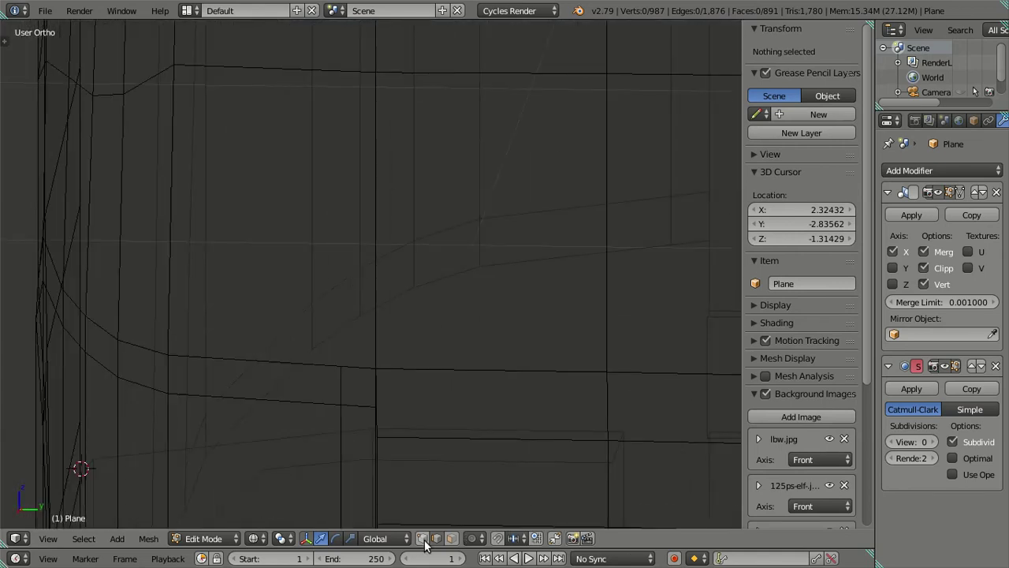
# Merge the stray corner vertex with its neighbour using Alt+M At First.
pyautogui.rightClick(374, 367)
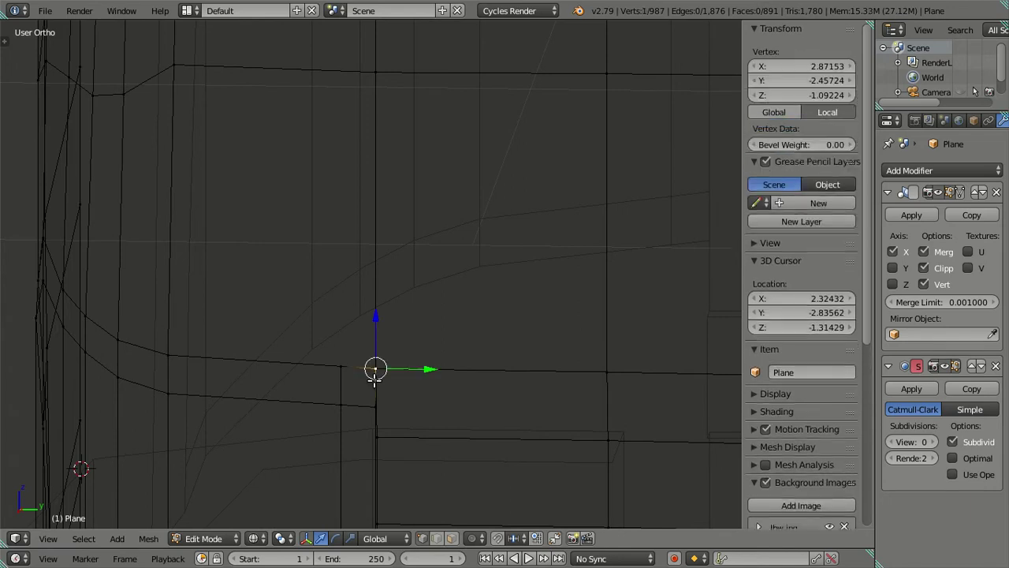
pyautogui.press('g')
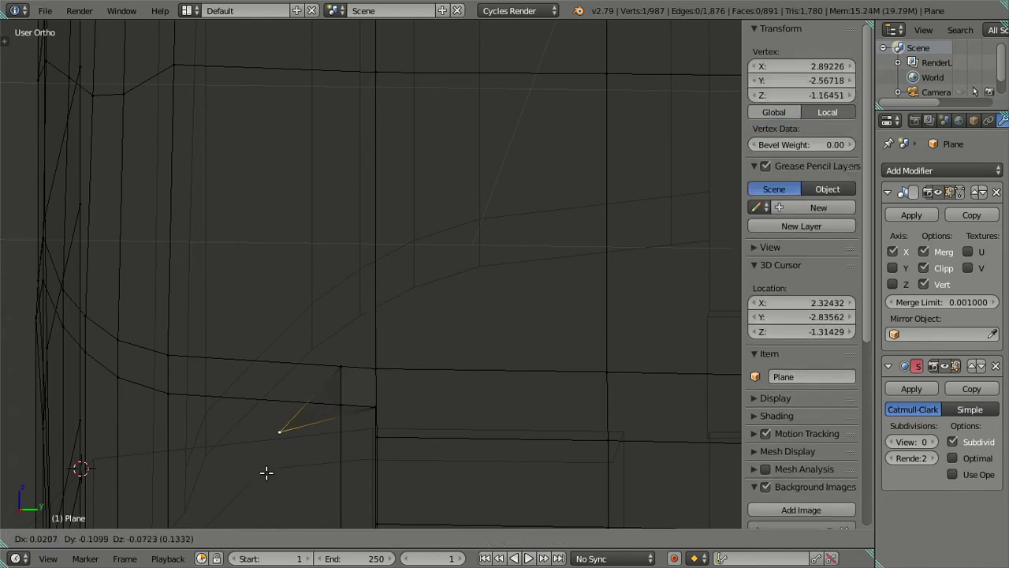
pyautogui.press('Escape')
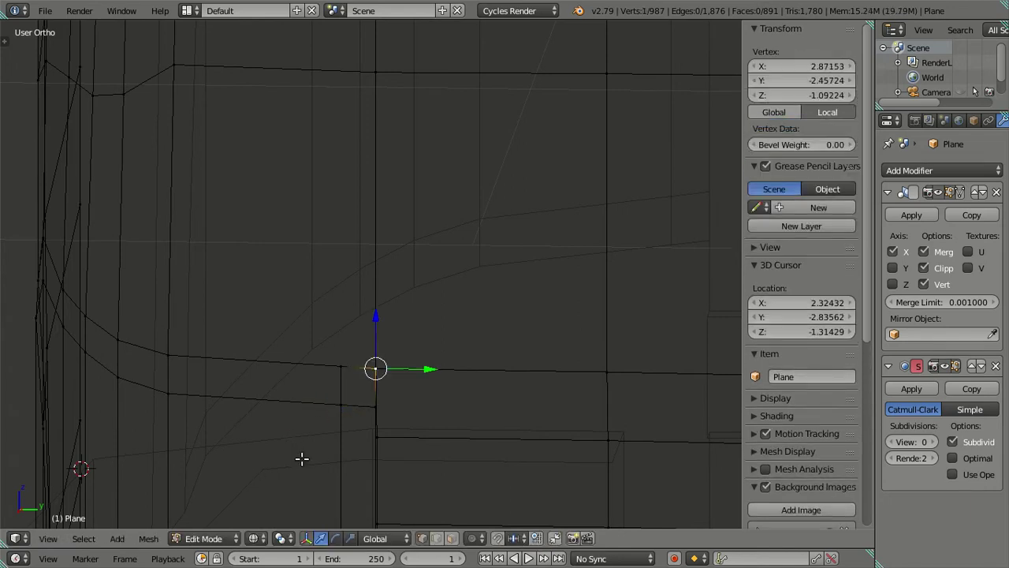
pyautogui.keyDown('shift'); pyautogui.rightClick(340, 356); pyautogui.keyUp('shift')
pyautogui.hotkey('alt', 'm')
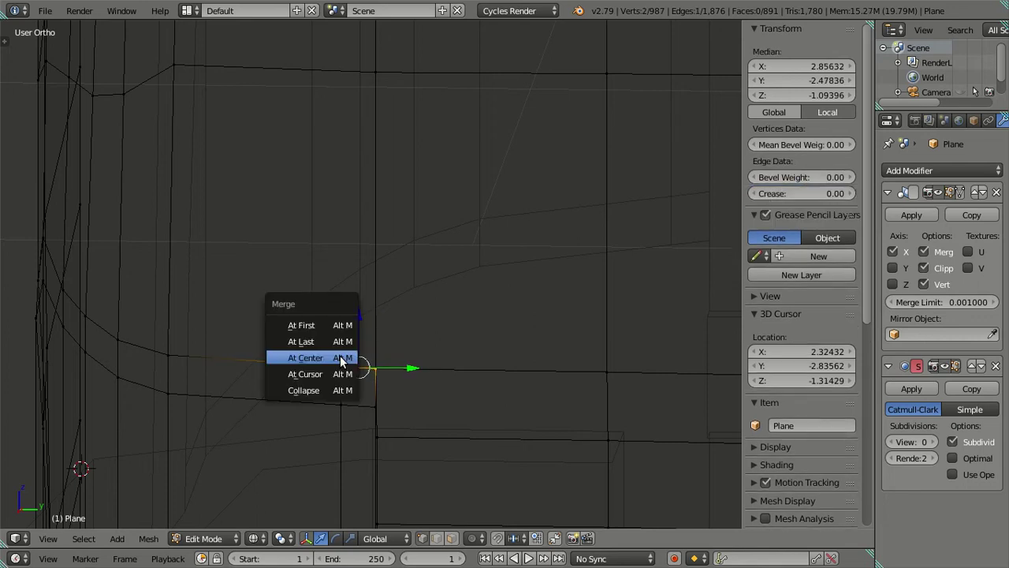
pyautogui.click(343, 324)
pyautogui.press('a')
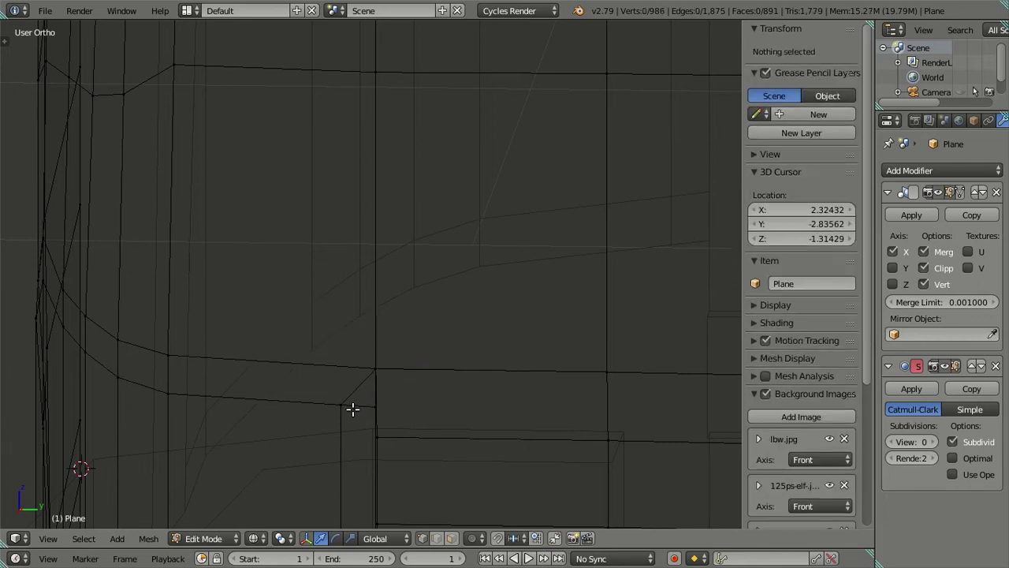
pyautogui.press('z')
# Dissolve the leftover edge along the bottom of the corner.
pyautogui.rightClick(341, 405)
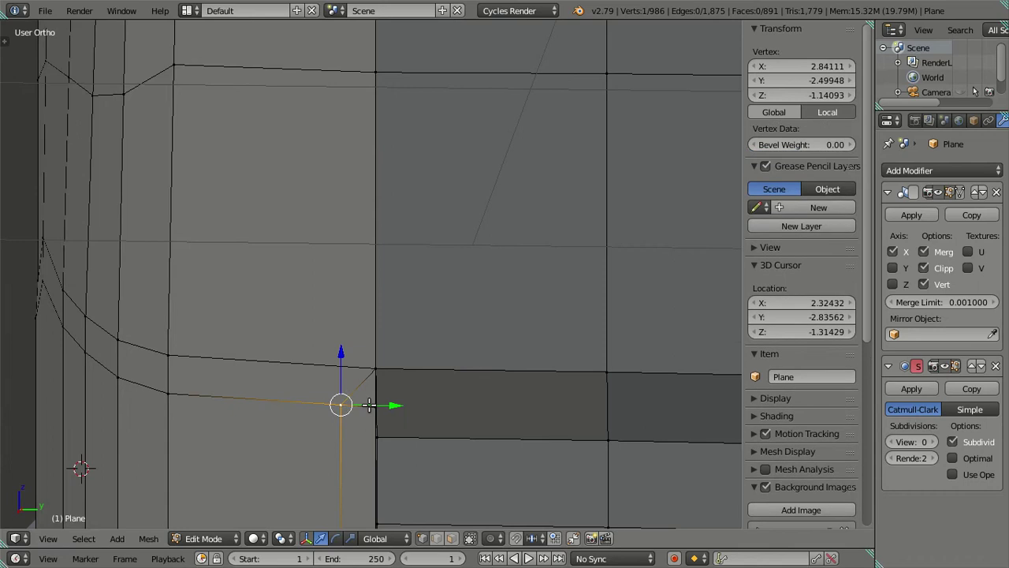
pyautogui.keyDown('shift'); pyautogui.rightClick(375, 406); pyautogui.keyUp('shift')
pyautogui.press('x')
pyautogui.click(460, 411)
pyautogui.press('a')
pyautogui.scroll(-3, 374, 412)
pyautogui.scroll(-2, 383, 428)
pyautogui.keyDown('shift'); pyautogui.scroll(-1, 366, 378); pyautogui.keyUp('shift')
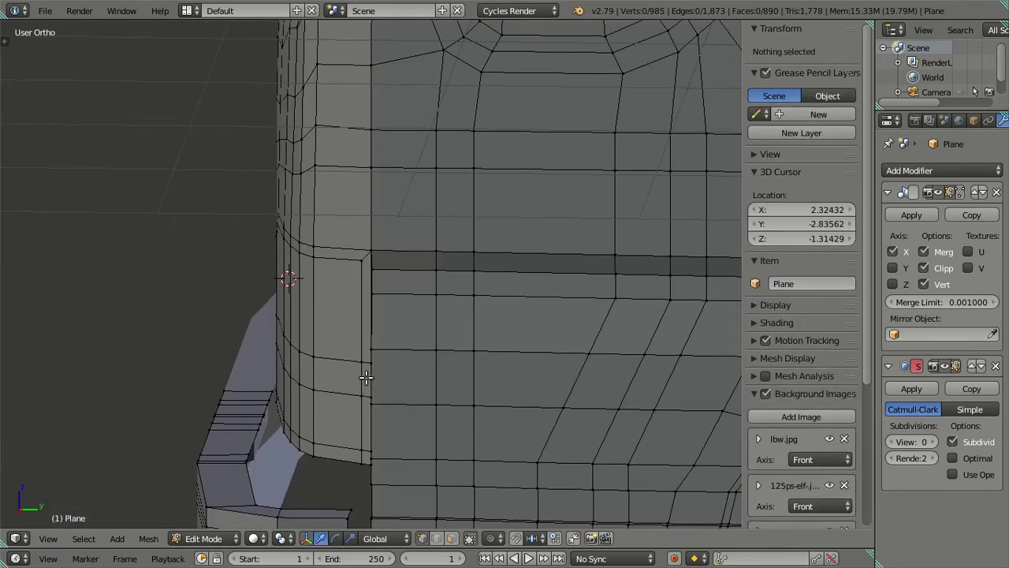
# Select the linked corner side piece and move it to a new position.
pyautogui.rightClick(355, 365)
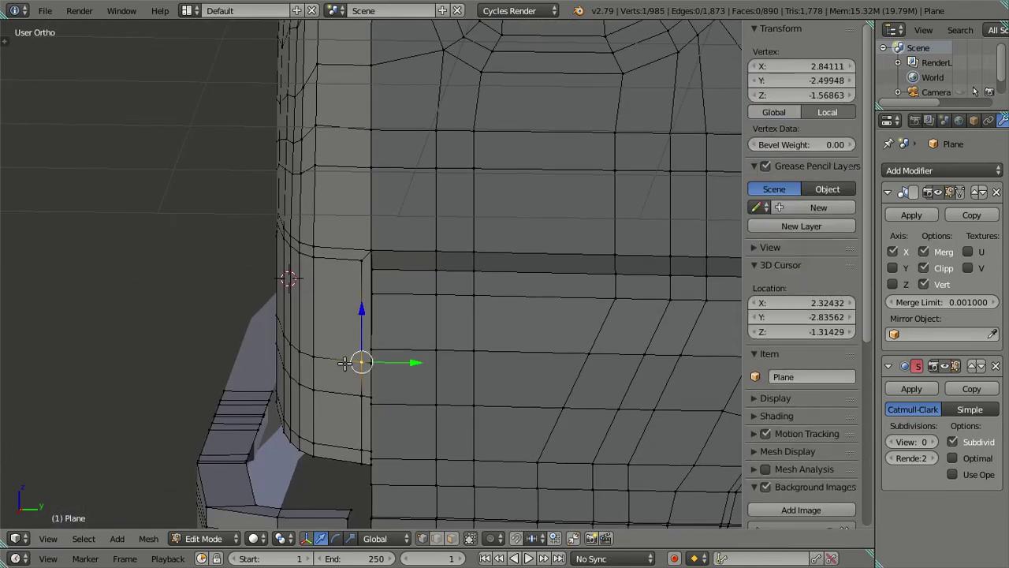
pyautogui.hotkey('ctrl', 'l')
pyautogui.press('KP_Decimal')
pyautogui.press('g')
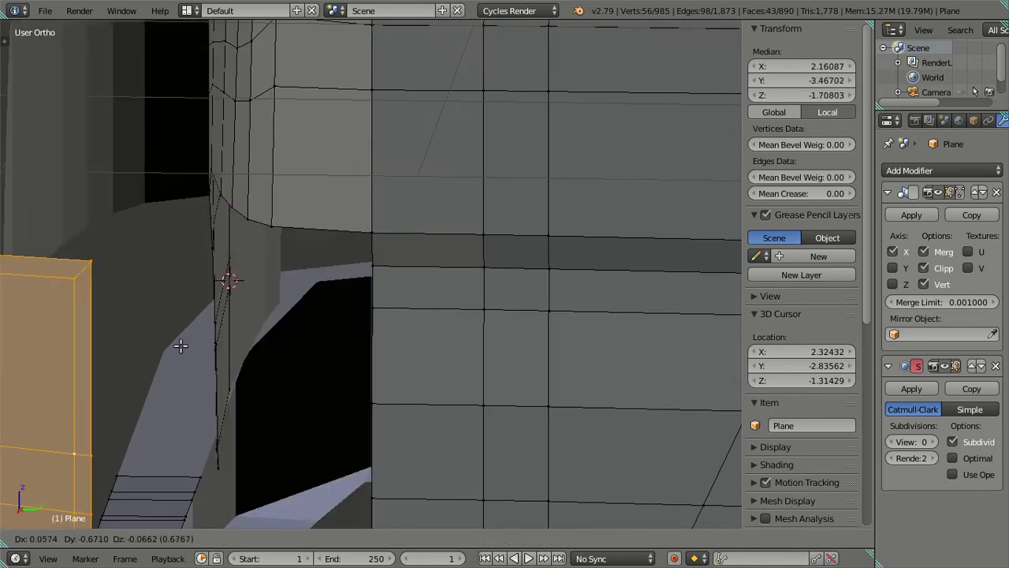
pyautogui.click(584, 339)
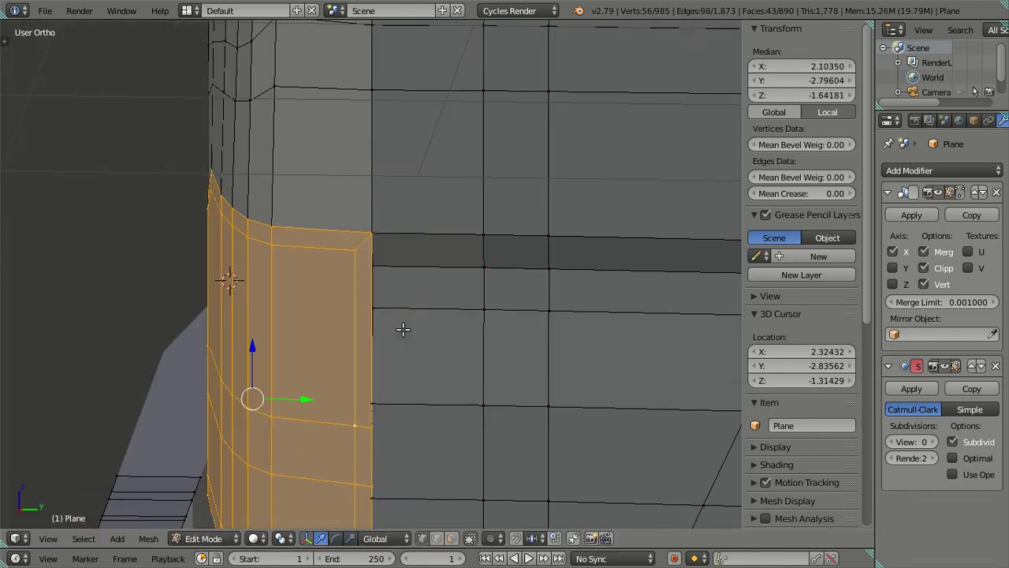
pyautogui.press('a')
pyautogui.scroll(3, 465, 260)
pyautogui.scroll(2, 442, 316)
pyautogui.scroll(2, 410, 319)
# Merge the two lower corner vertices and dissolve the leftover vertical edge.
pyautogui.rightClick(396, 343)
pyautogui.hotkey('alt', 'm')
pyautogui.click(394, 373)
pyautogui.rightClick(364, 343)
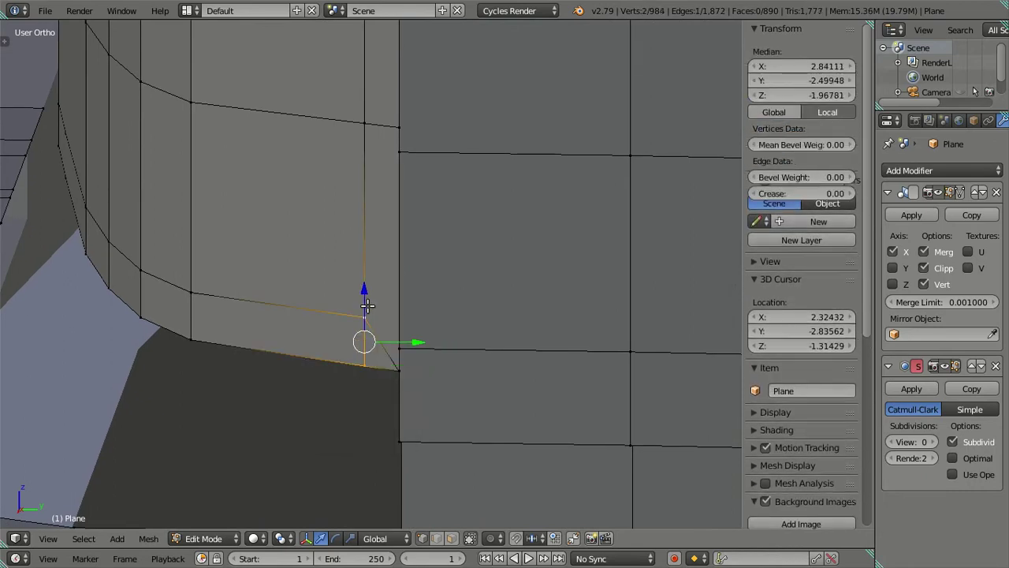
pyautogui.press('x')
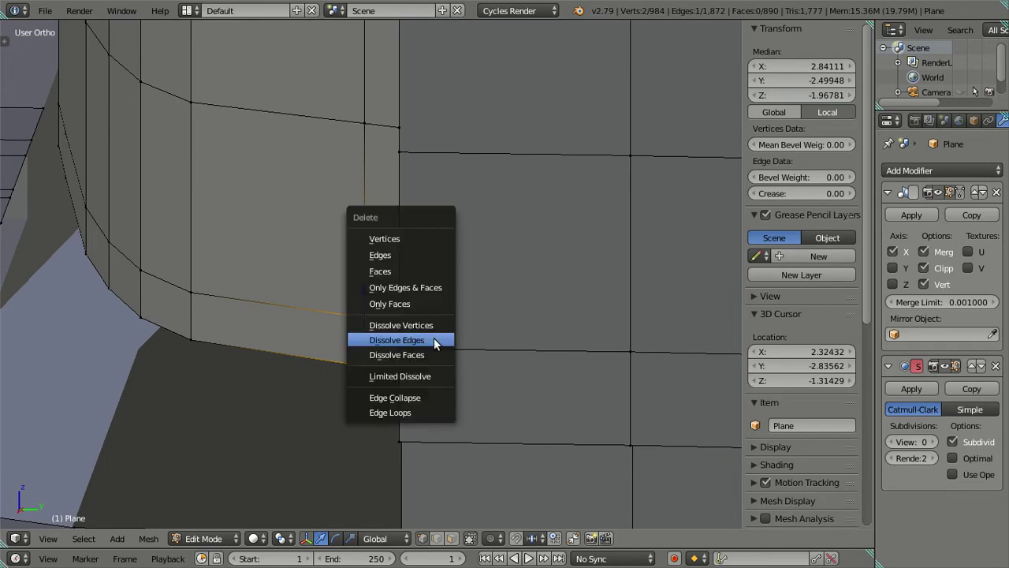
pyautogui.click(394, 342)
pyautogui.scroll(-3, 389, 344)
pyautogui.moveTo(390, 344)
pyautogui.mouseDown(button='middle')
pyautogui.moveTo(342, 342)
pyautogui.moveTo(345, 292)
pyautogui.moveTo(419, 287)
pyautogui.mouseUp(button='middle')
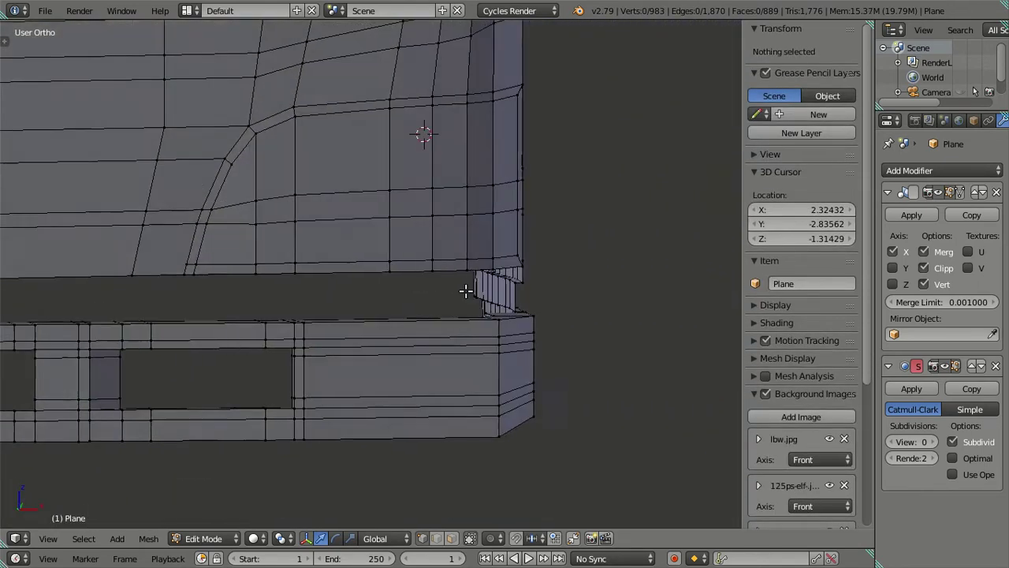
# Merge the bottom front-corner vertex pair at the last vertex.
pyautogui.scroll(2, 235, 300)
pyautogui.scroll(2, 462, 326)
pyautogui.scroll(2, 239, 293)
pyautogui.click(242, 292)
pyautogui.keyDown('shift'); pyautogui.click(247, 308); pyautogui.keyUp('shift')
pyautogui.press('a')
pyautogui.click(250, 315)
pyautogui.moveTo(251, 315); pyautogui.dragTo(212, 335, button='middle')
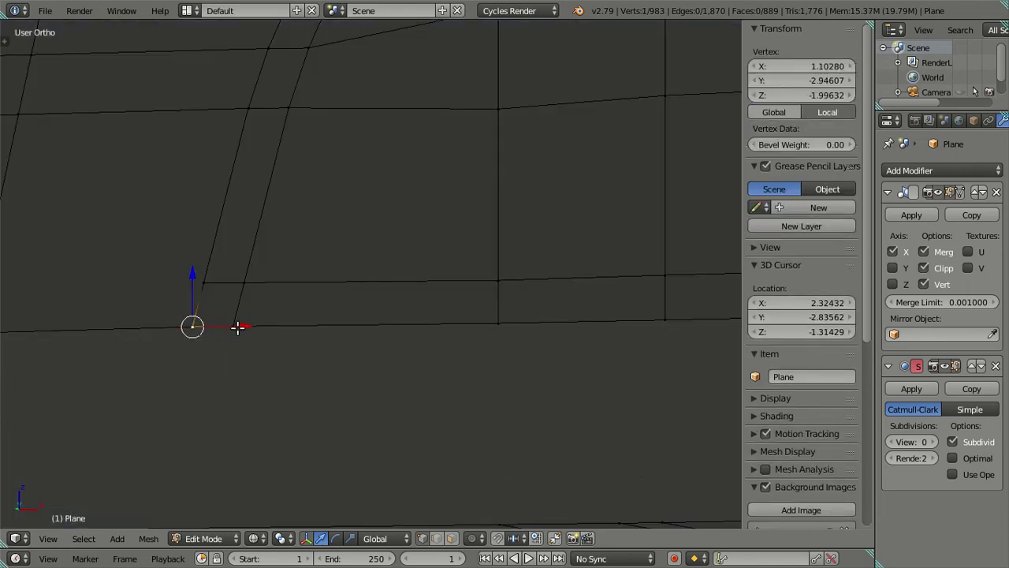
pyautogui.keyDown('shift'); pyautogui.click(237, 327); pyautogui.keyUp('shift')
pyautogui.hotkey('alt', 'm')
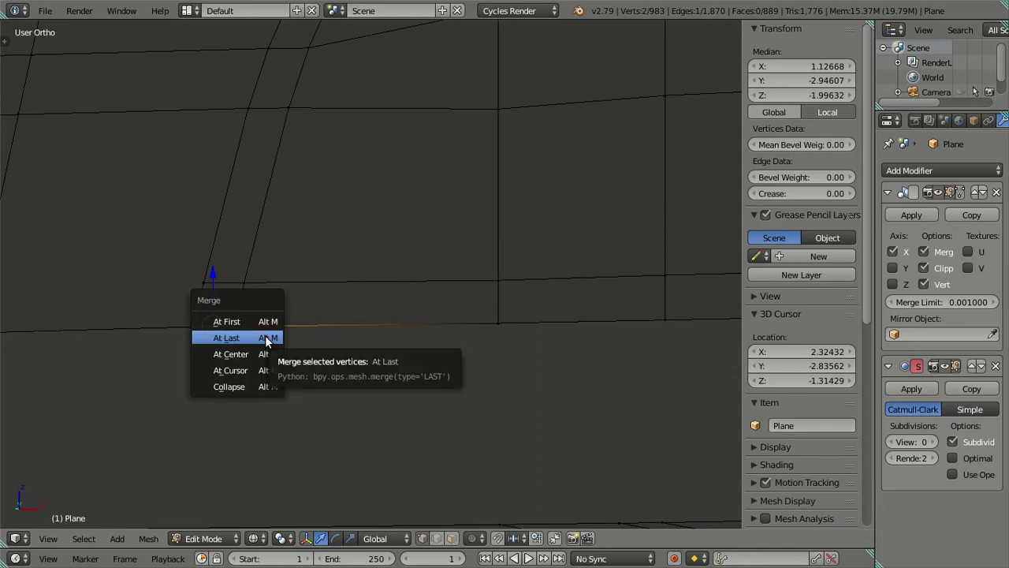
pyautogui.click(265, 334)
# Dissolve the leftover horizontal edge, then select the linked part and cancel a trial move.
pyautogui.press('a')
pyautogui.click(207, 283)
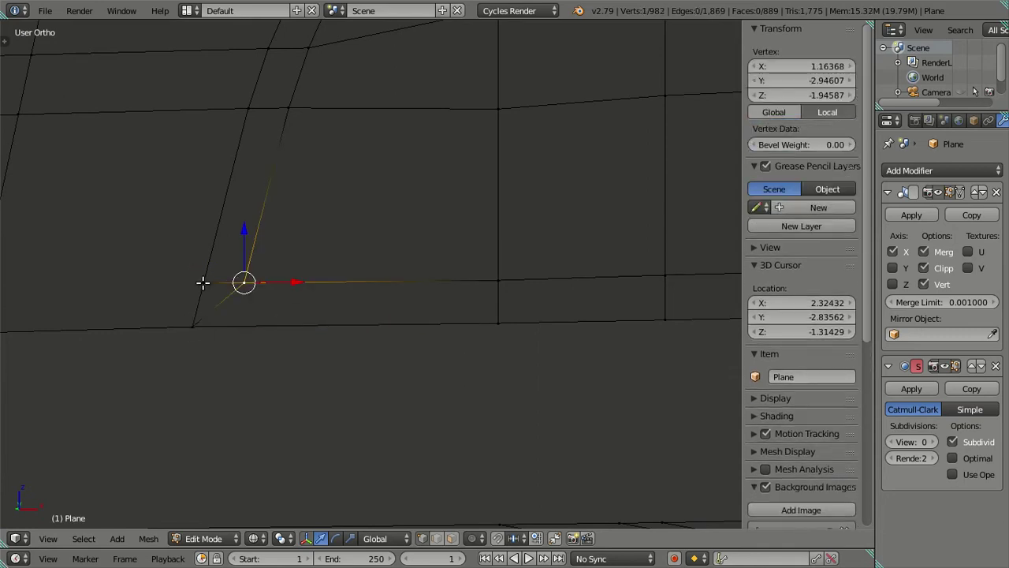
pyautogui.press('x')
pyautogui.click(301, 285)
pyautogui.press('a')
pyautogui.press('a')
pyautogui.scroll(-3, 261, 282)
pyautogui.scroll(-2, 395, 260)
pyautogui.press('a')
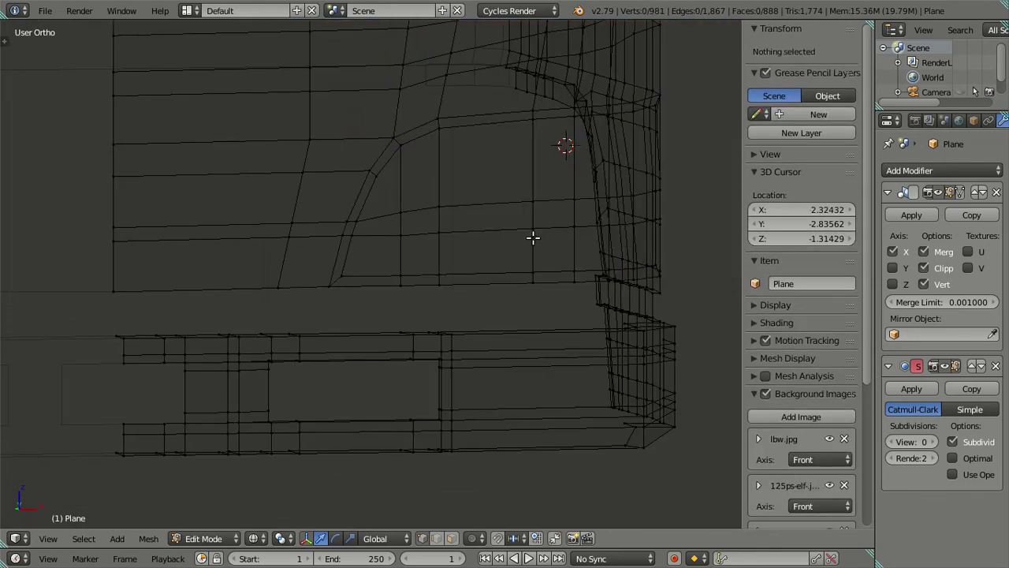
pyautogui.press('l')
pyautogui.press('g')
pyautogui.rightClick(589, 341)
pyautogui.press('a')
# Switch to solid shading and check the cab smoothed at subdivision level 2 outside Edit Mode.
pyautogui.press('z')
pyautogui.keyDown('shift'); pyautogui.moveTo(570, 308); pyautogui.dragTo(452, 309, button='middle'); pyautogui.keyUp('shift')
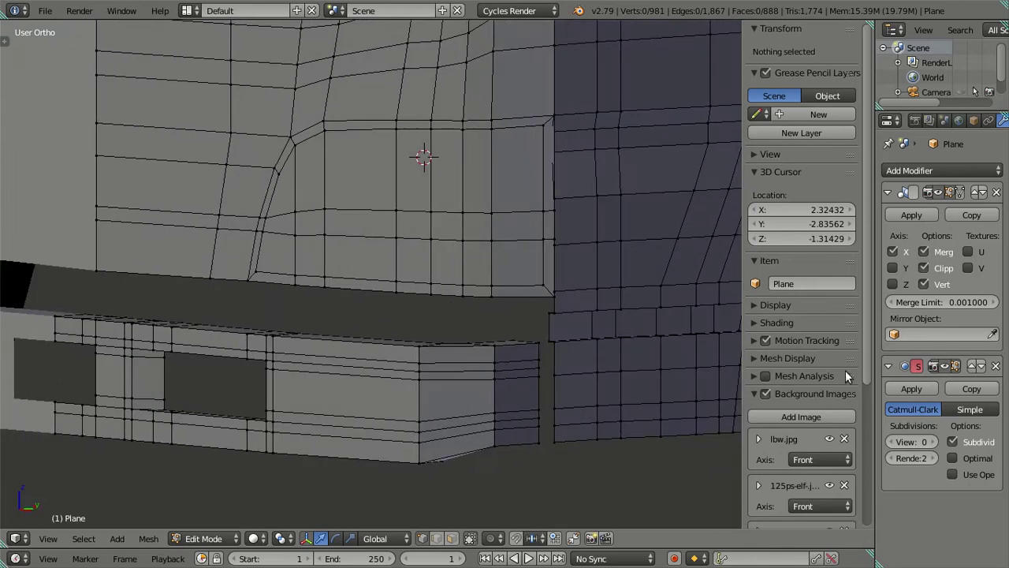
pyautogui.hotkey('ctrl', '2')
pyautogui.moveTo(557, 295)
pyautogui.mouseDown(button='middle')
pyautogui.moveTo(556, 337)
pyautogui.moveTo(565, 308)
pyautogui.moveTo(556, 293)
pyautogui.moveTo(556, 302)
pyautogui.moveTo(623, 318)
pyautogui.moveTo(570, 307)
pyautogui.moveTo(482, 310)
pyautogui.moveTo(623, 316)
pyautogui.moveTo(546, 323)
pyautogui.mouseUp(button='middle')
pyautogui.press('Tab')
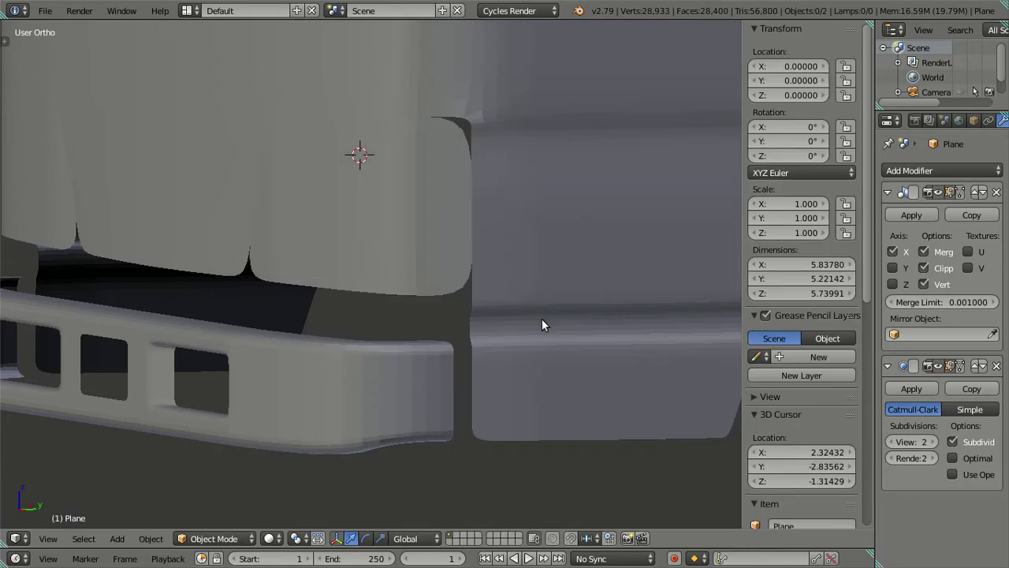
pyautogui.press('Tab')
pyautogui.moveTo(507, 270)
pyautogui.mouseDown(button='middle')
pyautogui.moveTo(567, 235)
pyautogui.moveTo(604, 247)
pyautogui.moveTo(584, 276)
pyautogui.moveTo(494, 265)
pyautogui.moveTo(547, 304)
pyautogui.moveTo(522, 268)
pyautogui.moveTo(500, 265)
pyautogui.moveTo(517, 272)
pyautogui.mouseUp(button='middle')
# Add a vertical edge loop close to the cab's front corner edge and check the result.
pyautogui.hotkey('ctrl', 'r')
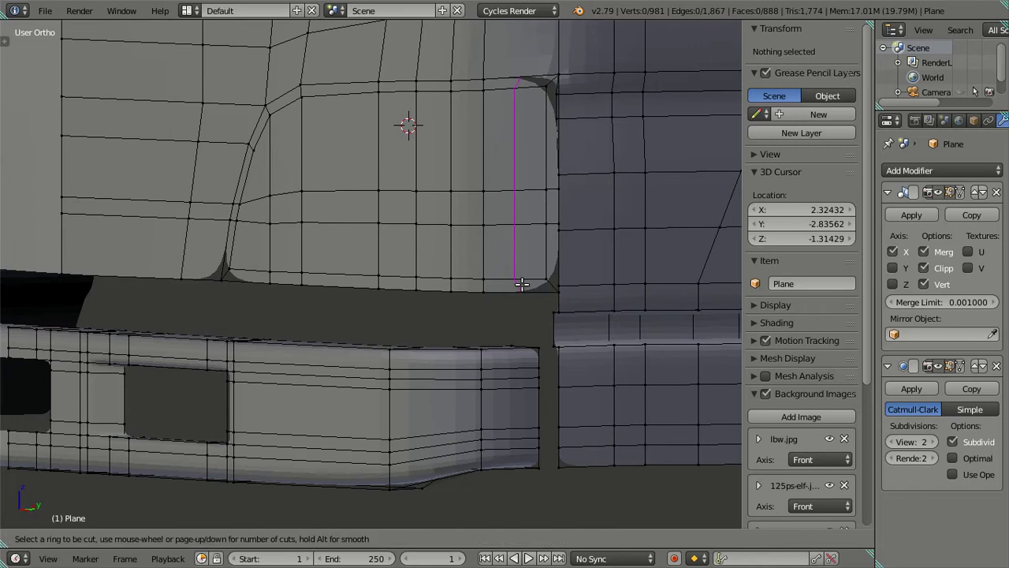
pyautogui.click(522, 284)
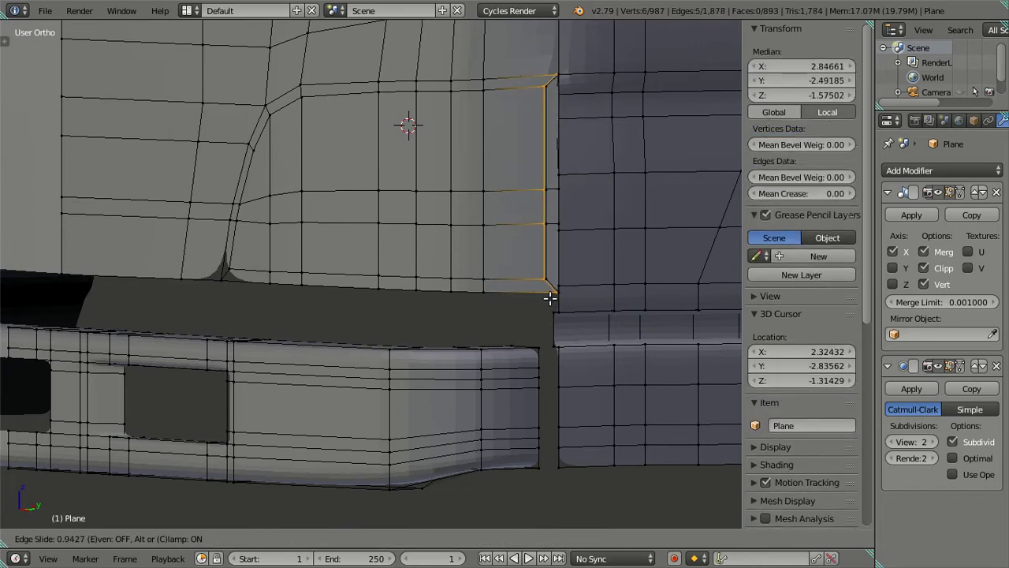
pyautogui.click(551, 300)
pyautogui.press('Tab')
pyautogui.scroll(-3, 532, 294)
pyautogui.scroll(3, 579, 275)
pyautogui.scroll(2, 597, 280)
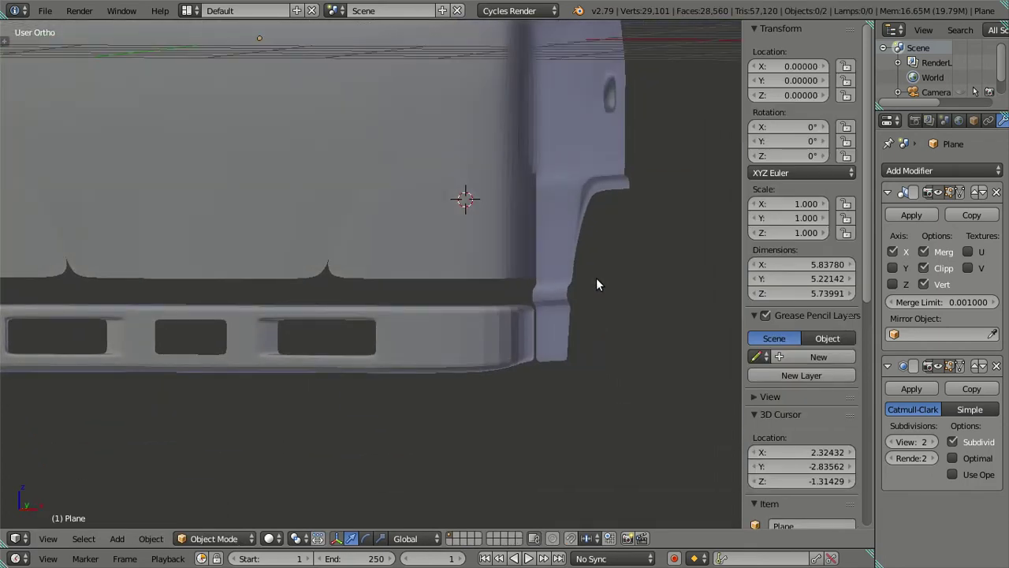
pyautogui.press('Tab')
pyautogui.scroll(3, 444, 282)
# Add loop cuts near the bottom and on the left part, then inspect the smoothed corner.
pyautogui.hotkey('ctrl', 'r')
pyautogui.click(366, 246)
pyautogui.click(364, 263)
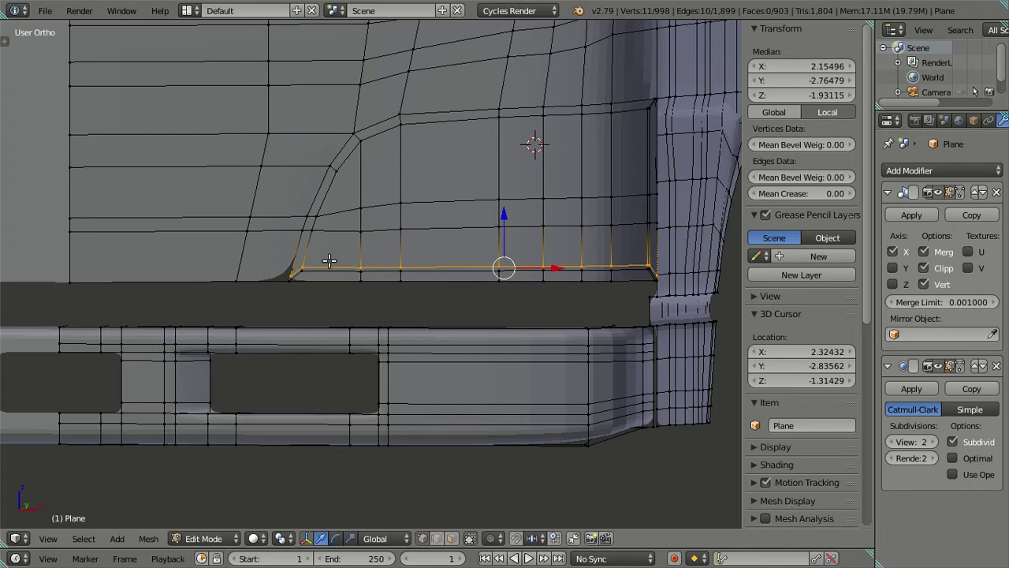
pyautogui.hotkey('ctrl', 'r')
pyautogui.click(247, 261)
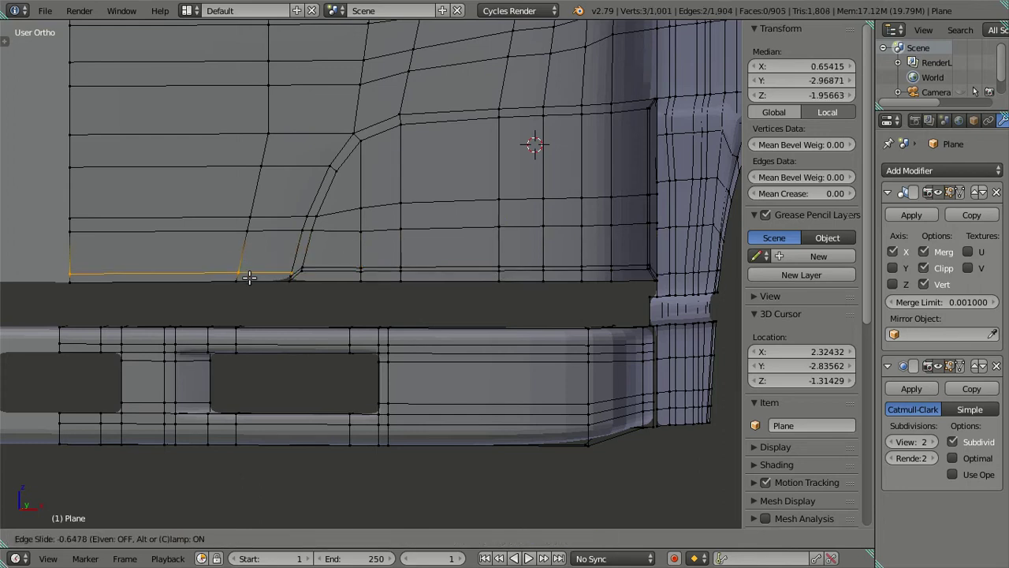
pyautogui.click(249, 281)
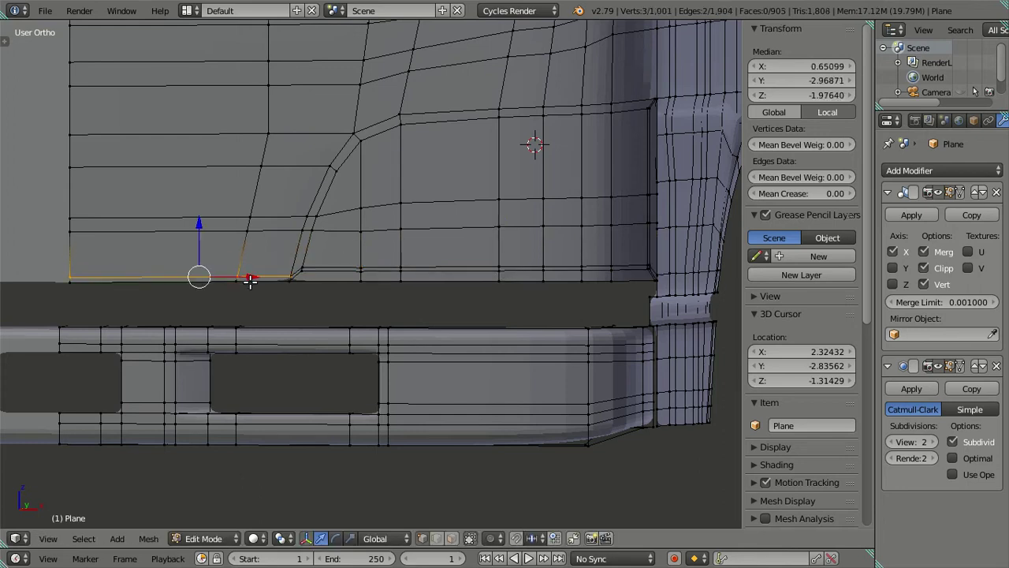
pyautogui.scroll(-2, 270, 281)
pyautogui.press('Tab')
pyautogui.moveTo(492, 280)
pyautogui.mouseDown(button='middle')
pyautogui.moveTo(346, 301)
pyautogui.moveTo(365, 333)
pyautogui.moveTo(383, 310)
pyautogui.moveTo(559, 218)
pyautogui.moveTo(520, 273)
pyautogui.moveTo(538, 219)
pyautogui.moveTo(465, 200)
pyautogui.moveTo(392, 259)
pyautogui.mouseUp(button='middle')
pyautogui.scroll(3, 392, 296)
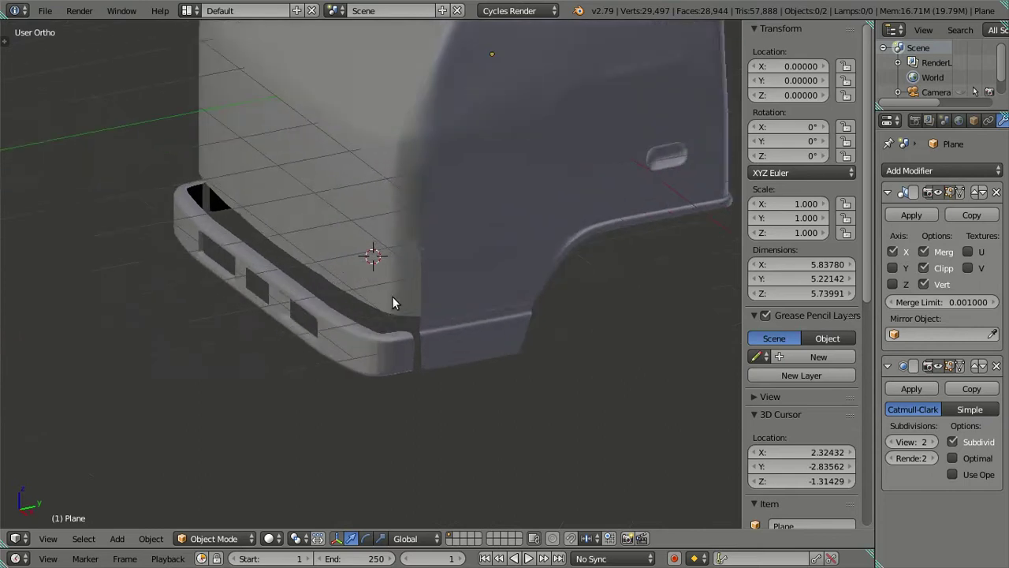
pyautogui.scroll(3, 450, 298)
# Dissolve the extra vertical edge loop at the cab corner.
pyautogui.press('Tab')
pyautogui.keyDown('alt'); pyautogui.click(485, 295); pyautogui.keyUp('alt')
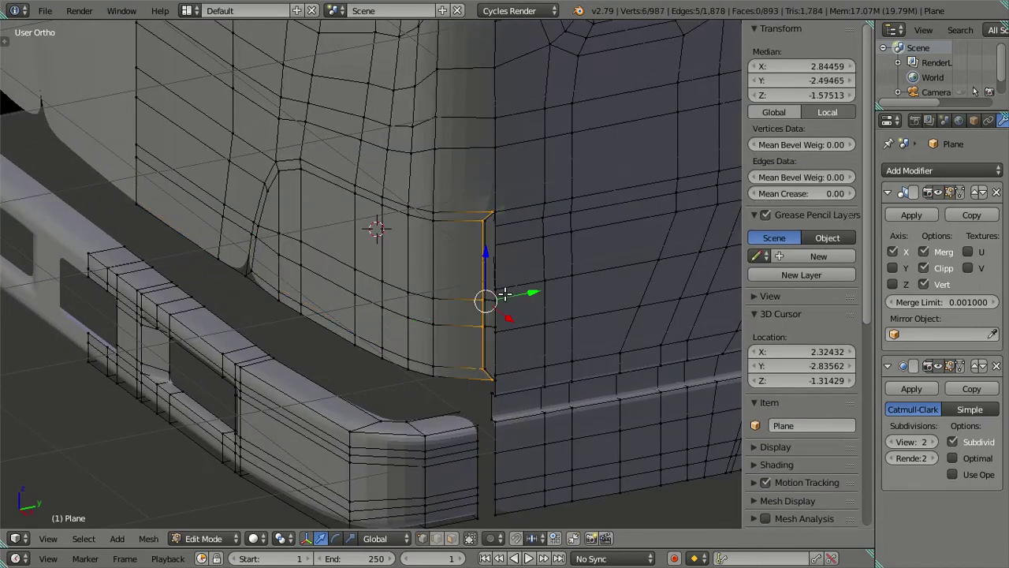
pyautogui.hotkey('ctrl', 'x')
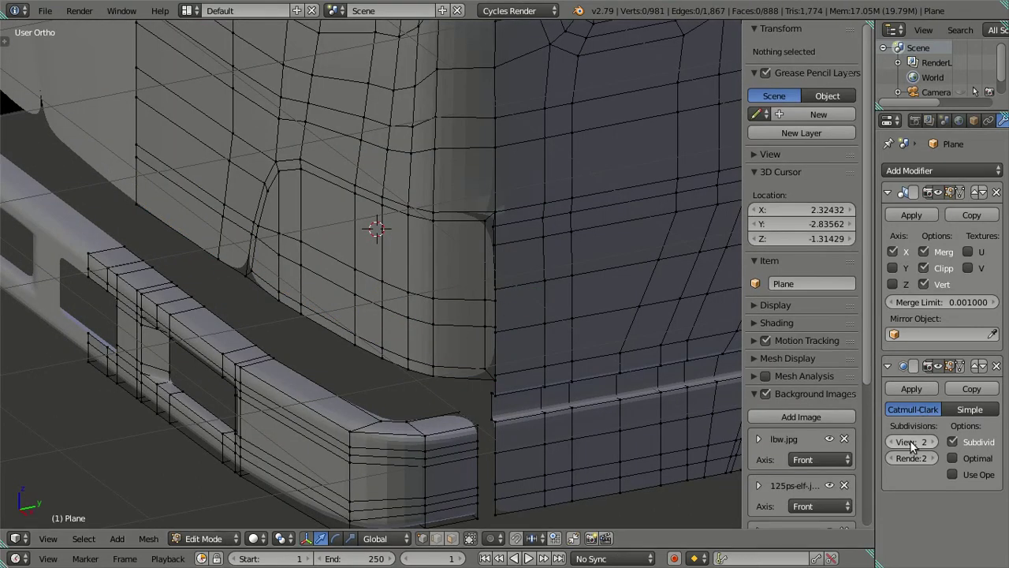
# Set the Subsurf viewport level to 0 and return to front orthographic view.
pyautogui.click(892, 442)
pyautogui.click(892, 441)
pyautogui.moveTo(710, 422); pyautogui.dragTo(476, 307, button='middle')
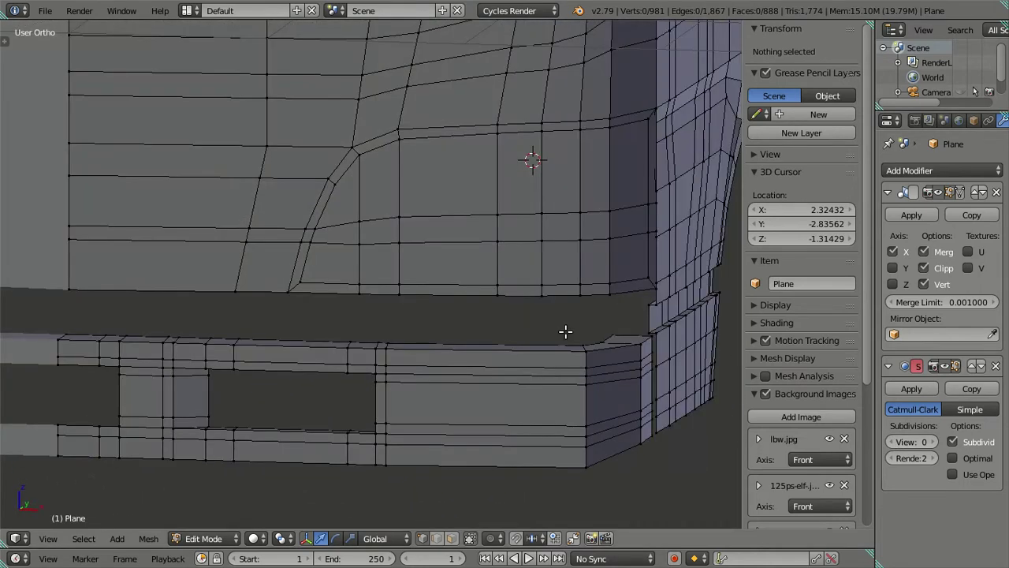
pyautogui.press('KP_1')
pyautogui.scroll(1, 442, 316)
pyautogui.scroll(1, 428, 315)
# Save the .blend file, overwriting the existing one.
pyautogui.hotkey('ctrl', 's')
pyautogui.click(458, 298)
pyautogui.scroll(1, 459, 298)
pyautogui.scroll(1, 437, 319)
pyautogui.scroll(1, 437, 319)
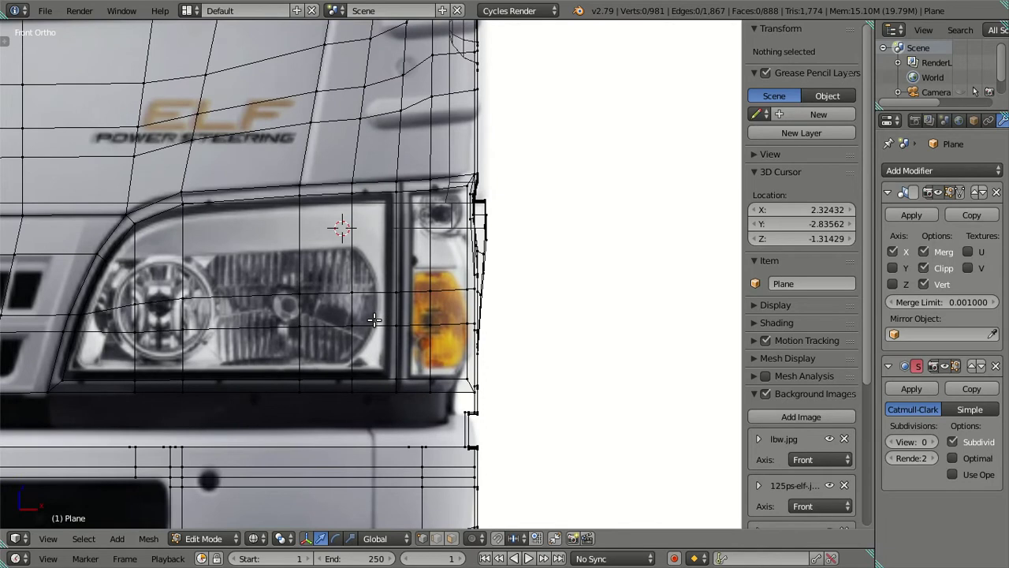
pyautogui.scroll(1, 379, 315)
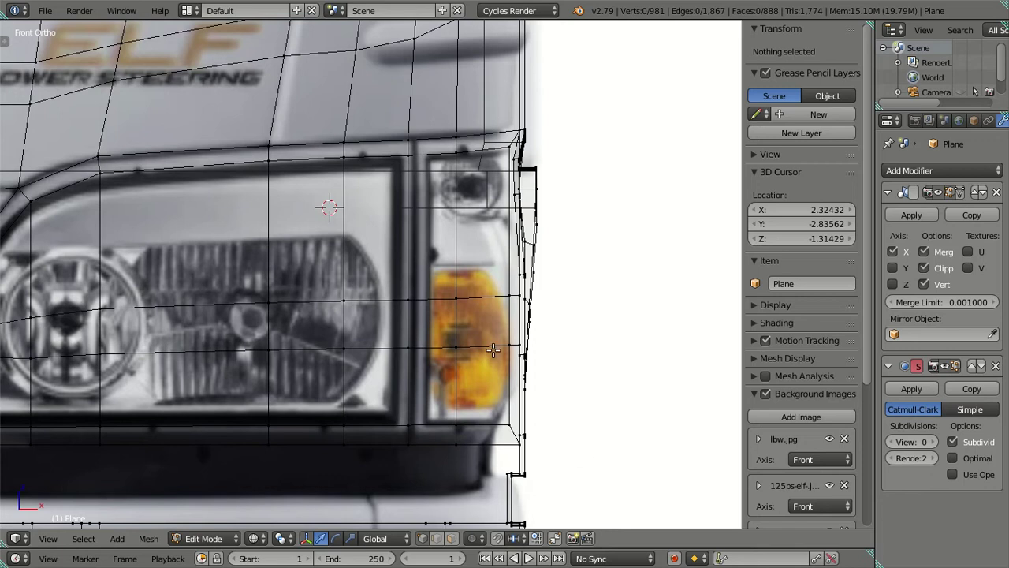
# Slide the vertical edge column beside the headlight right along X.
pyautogui.press('z')
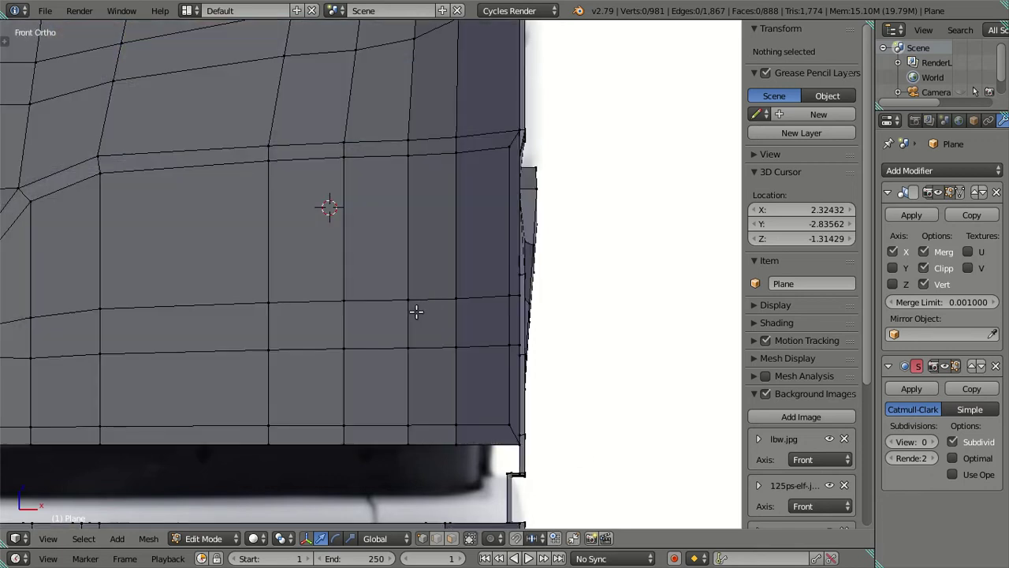
pyautogui.keyDown('alt'); pyautogui.rightClick(417, 311); pyautogui.keyUp('alt')
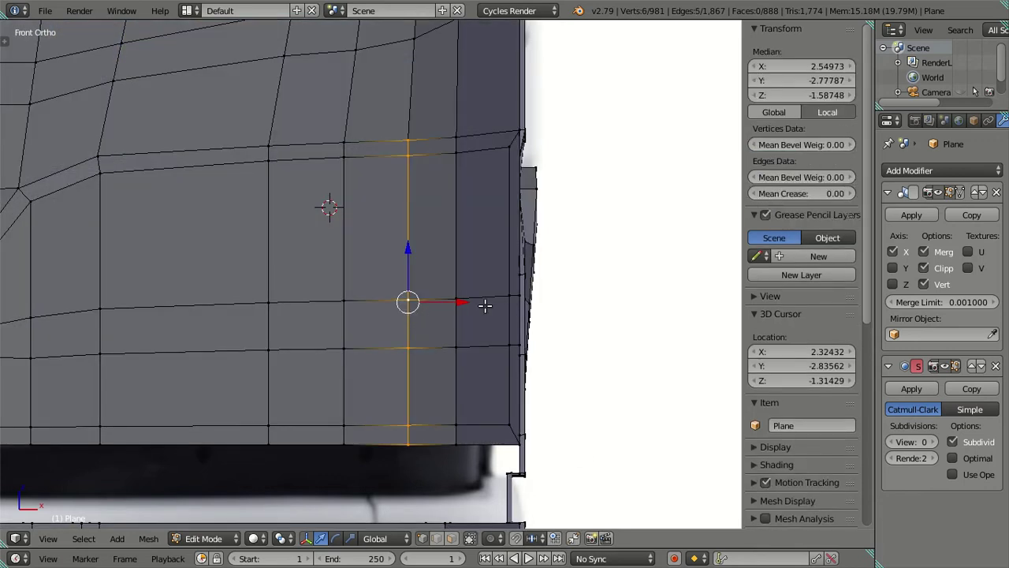
pyautogui.press('a')
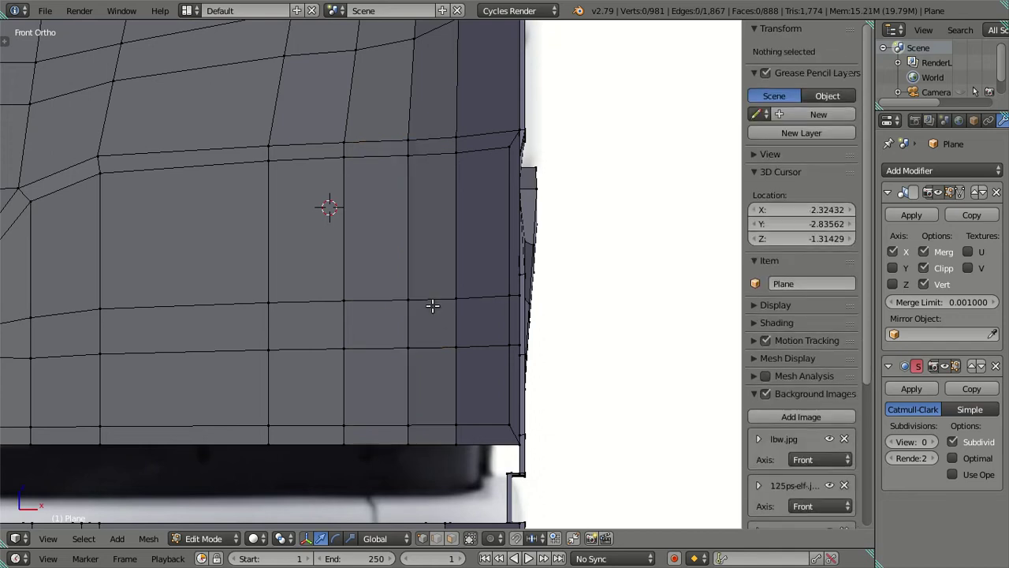
pyautogui.press('z')
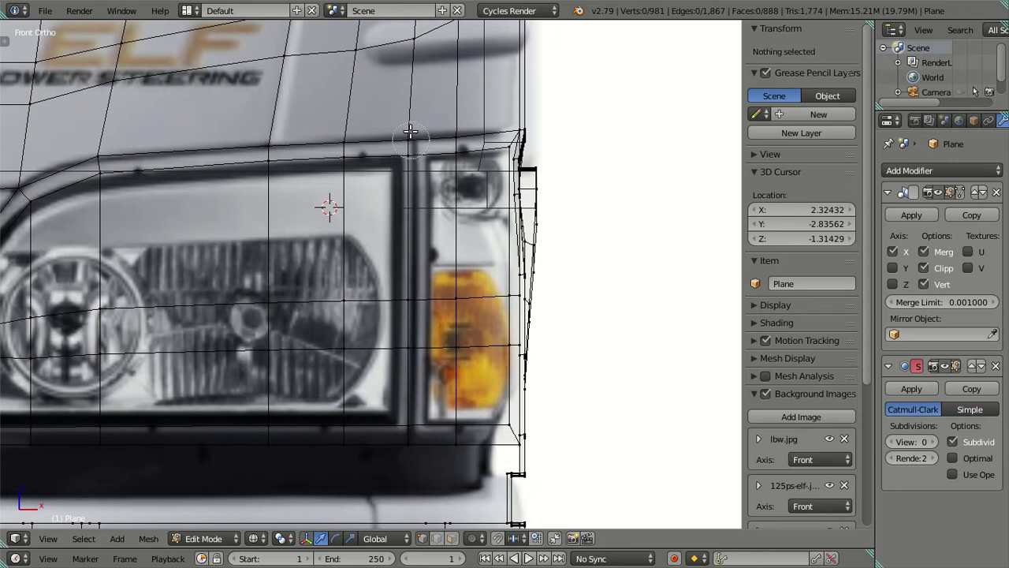
pyautogui.moveTo(410, 133); pyautogui.dragTo(399, 436)
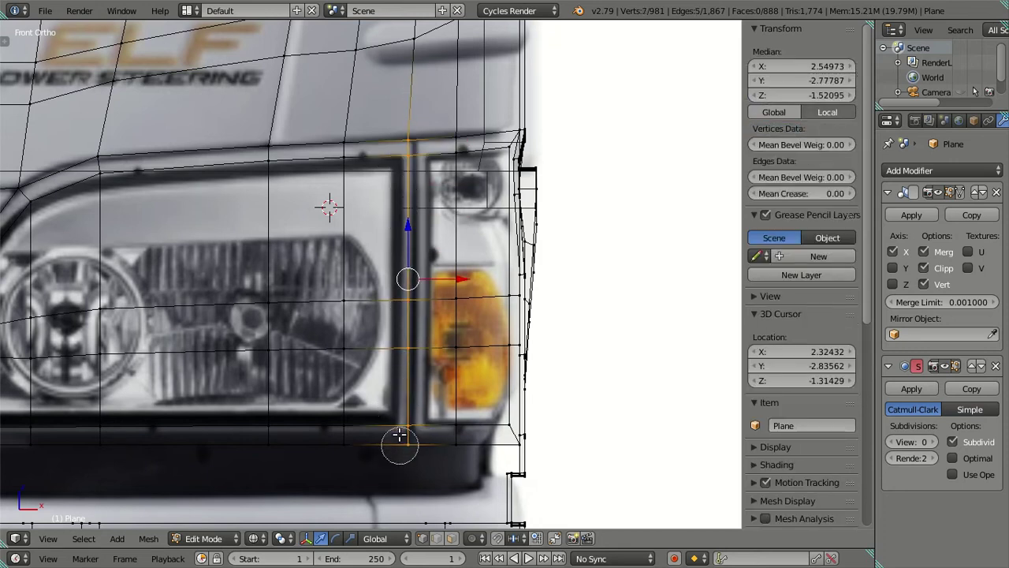
pyautogui.moveTo(441, 275); pyautogui.dragTo(457, 272)
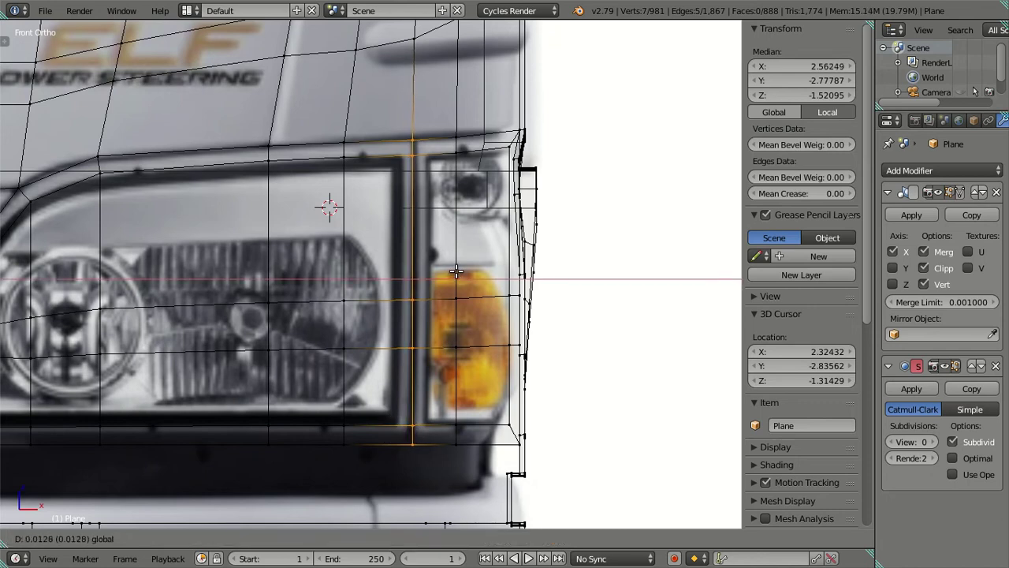
pyautogui.click(457, 272)
# Inspect the lower front corner loop, then return to front orthographic view.
pyautogui.press('a')
pyautogui.moveTo(442, 268)
pyautogui.mouseDown(button='middle')
pyautogui.moveTo(425, 292)
pyautogui.moveTo(411, 377)
pyautogui.mouseUp(button='middle')
pyautogui.press('Tab')
pyautogui.press('Tab')
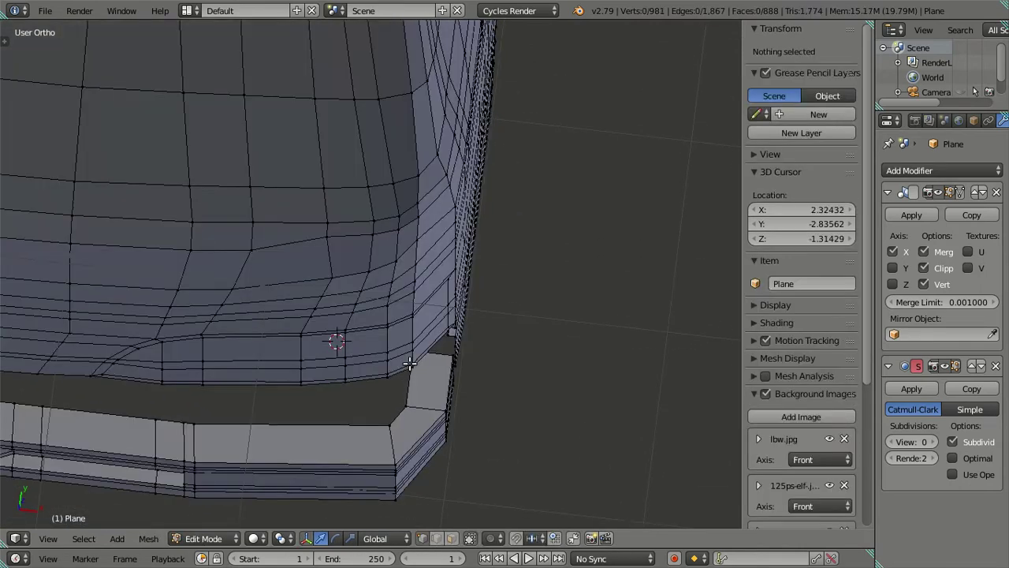
pyautogui.keyDown('alt'); pyautogui.rightClick(409, 362); pyautogui.keyUp('alt')
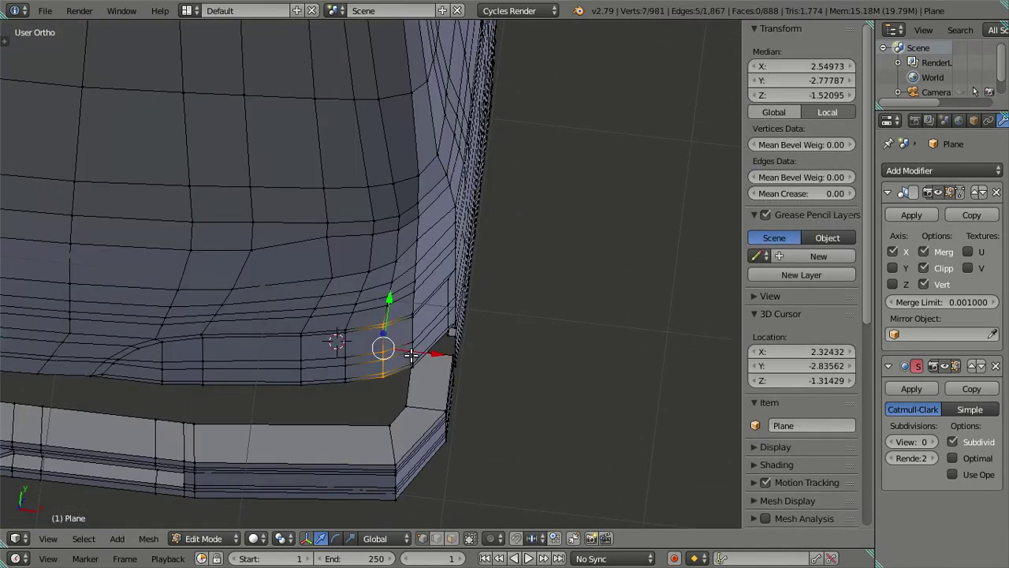
pyautogui.press('KP_1')
pyautogui.scroll(3, 345, 232)
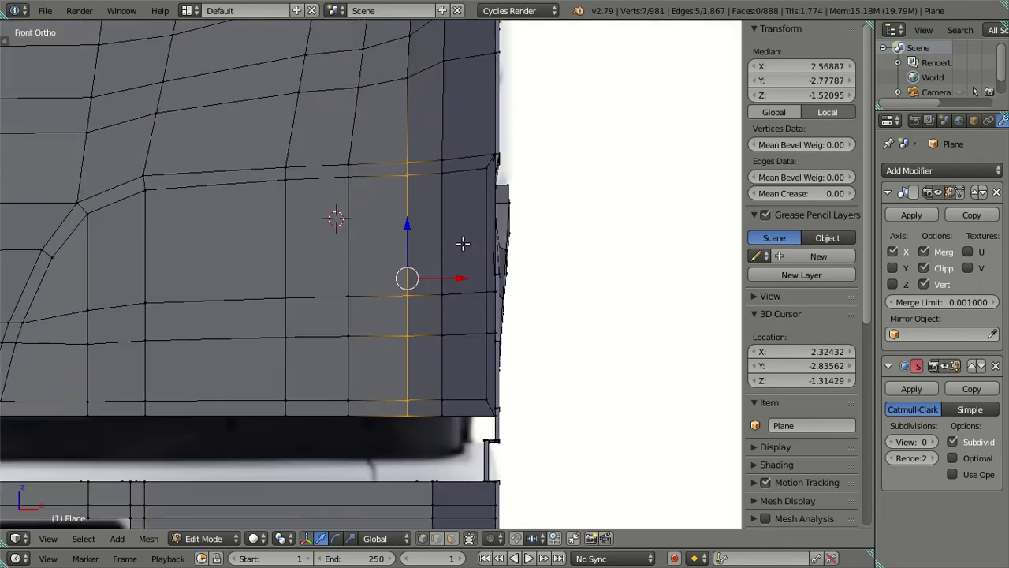
# Nudge the three upper vertices in the corner column slightly right along X.
pyautogui.press('a')
pyautogui.keyDown('shift'); pyautogui.moveTo(334, 216); pyautogui.dragTo(383, 304, button='middle'); pyautogui.keyUp('shift')
pyautogui.press('z')
pyautogui.rightClick(379, 237)
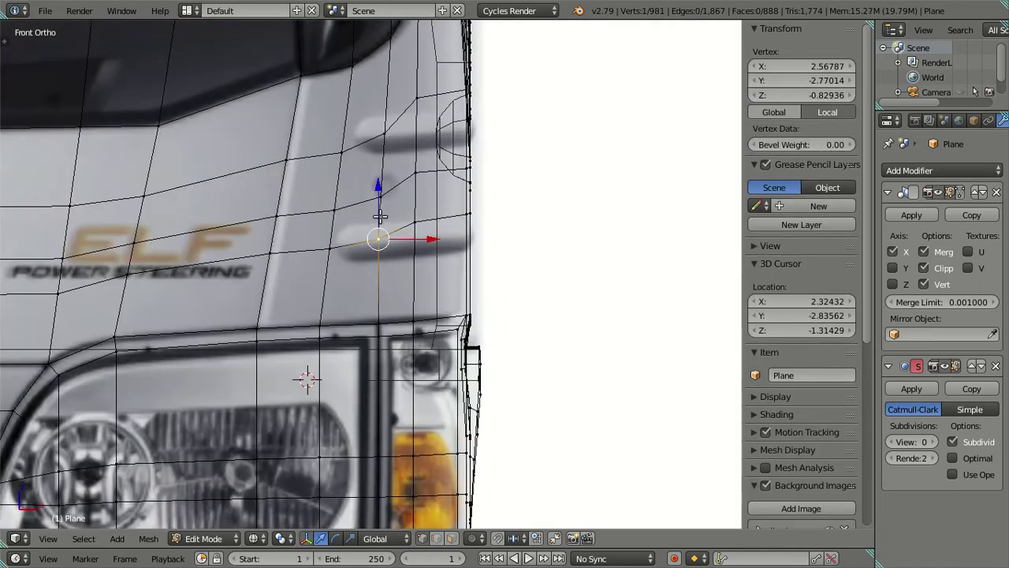
pyautogui.keyDown('shift'); pyautogui.rightClick(380, 195); pyautogui.keyUp('shift')
pyautogui.keyDown('shift'); pyautogui.rightClick(385, 135); pyautogui.keyUp('shift')
pyautogui.moveTo(426, 189); pyautogui.dragTo(428, 189)
# Orbit and toggle shading to compare the adjusted corner against the headlight reference.
pyautogui.press('a')
pyautogui.press('z')
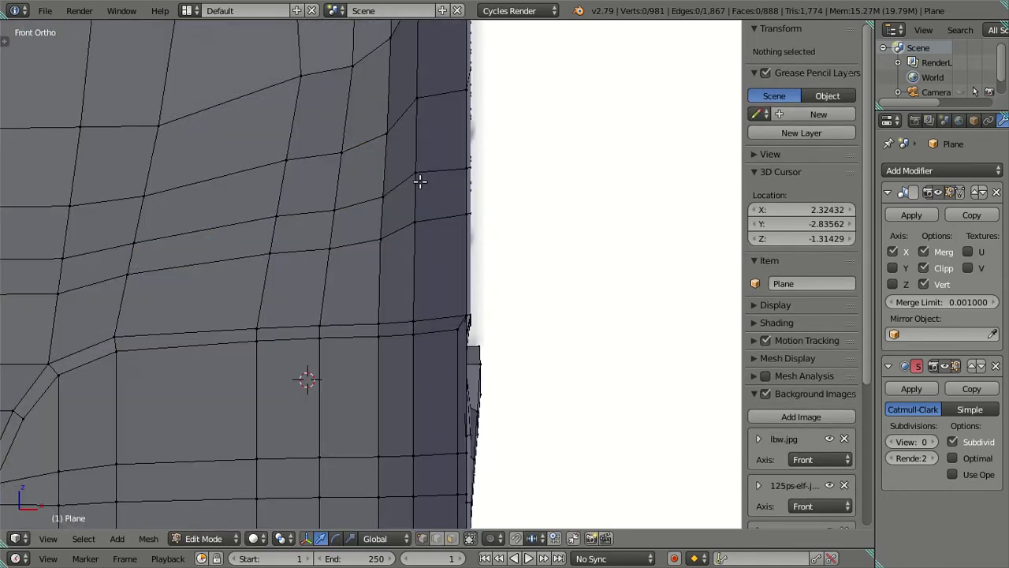
pyautogui.moveTo(372, 274)
pyautogui.mouseDown(button='middle')
pyautogui.moveTo(355, 287)
pyautogui.moveTo(452, 273)
pyautogui.moveTo(462, 239)
pyautogui.moveTo(439, 242)
pyautogui.moveTo(432, 258)
pyautogui.mouseUp(button='middle')
pyautogui.press('z')
pyautogui.scroll(3, 433, 258)
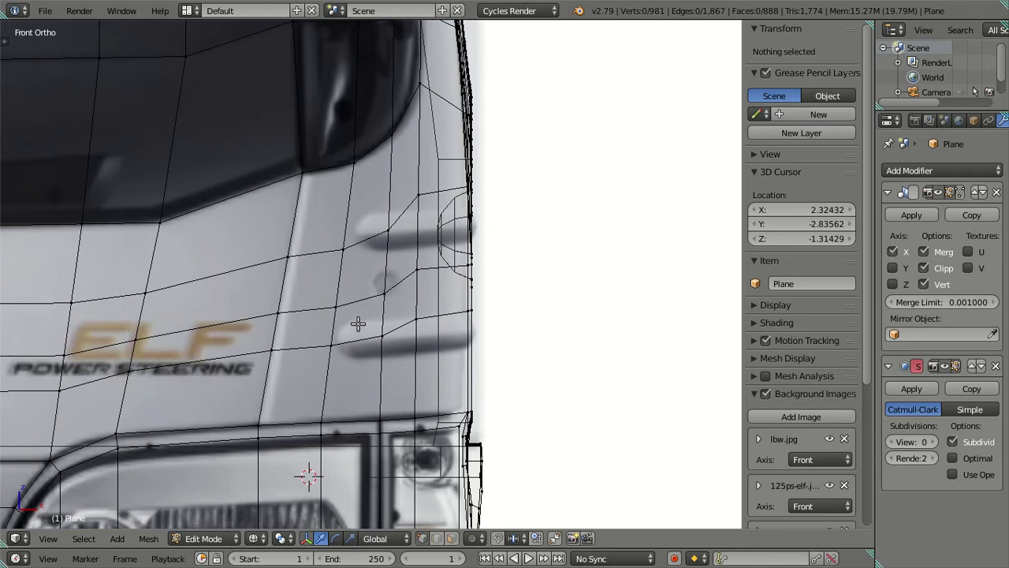
pyautogui.scroll(-3, 363, 319)
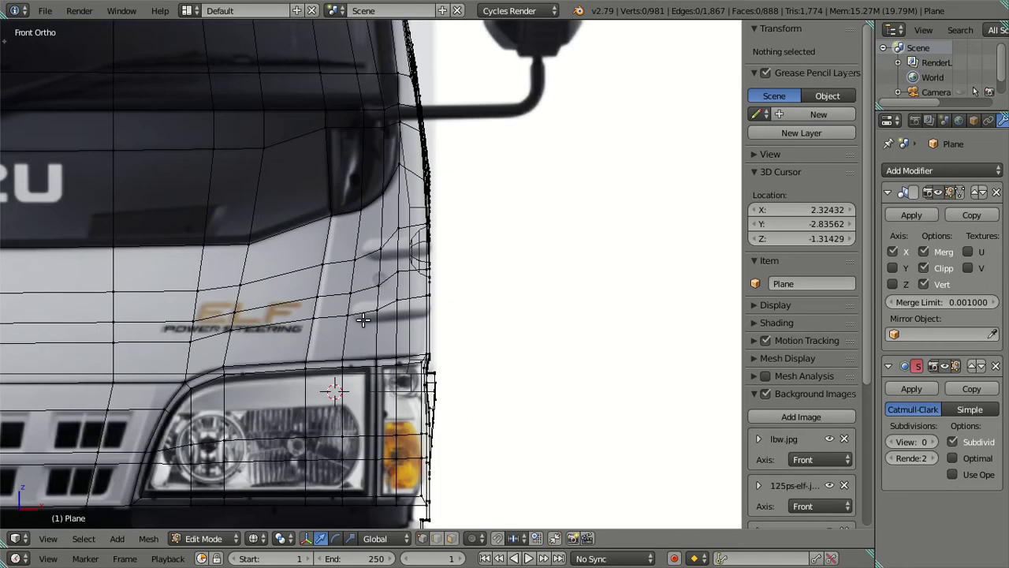
pyautogui.scroll(1, 452, 290)
pyautogui.scroll(2, 451, 290)
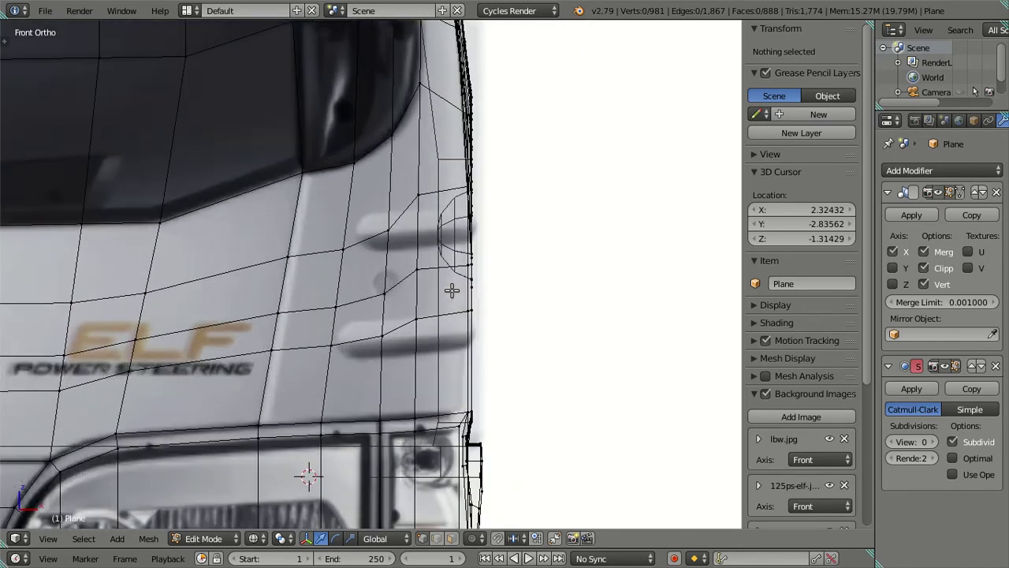
pyautogui.press('z')
pyautogui.moveTo(451, 290)
pyautogui.mouseDown(button='middle')
pyautogui.moveTo(295, 311)
pyautogui.moveTo(261, 289)
pyautogui.moveTo(255, 323)
pyautogui.moveTo(372, 338)
pyautogui.moveTo(471, 315)
pyautogui.moveTo(483, 294)
pyautogui.moveTo(393, 325)
pyautogui.moveTo(433, 367)
pyautogui.moveTo(387, 345)
pyautogui.moveTo(412, 365)
pyautogui.mouseUp(button='middle')
pyautogui.press('KP_1')
pyautogui.keyDown('shift'); pyautogui.moveTo(421, 427); pyautogui.dragTo(383, 365, button='middle'); pyautogui.keyUp('shift')
pyautogui.scroll(3, 383, 312)
pyautogui.scroll(3, 384, 315)
pyautogui.press('z')
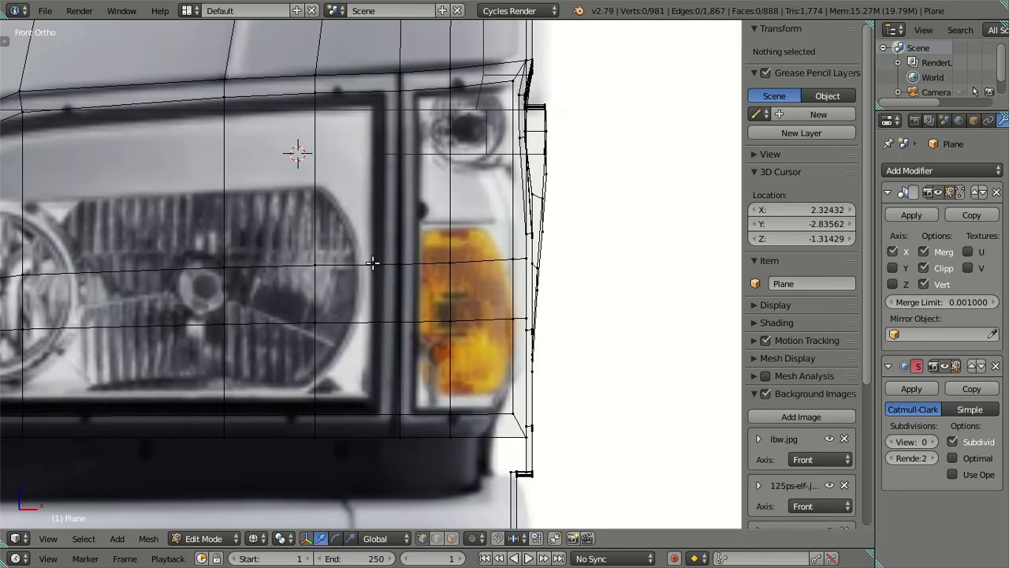
# Add three loop cuts across the headlight, then dissolve the extra loops.
pyautogui.press('z')
pyautogui.press('z')
pyautogui.rightClick(376, 262)
pyautogui.hotkey('ctrl', 'Tab')
pyautogui.click(376, 262)
pyautogui.hotkey('ctrl', 'r')
pyautogui.scroll(1, 377, 264)
pyautogui.scroll(1, 378, 263)
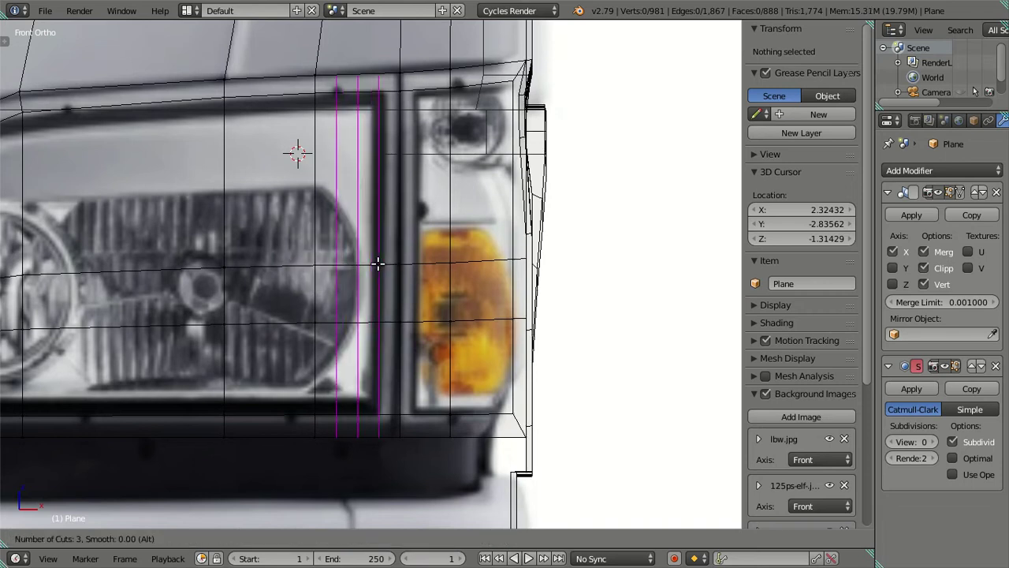
pyautogui.click(378, 263)
pyautogui.rightClick(378, 264)
pyautogui.keyDown('alt'); pyautogui.keyDown('shift'); pyautogui.rightClick(382, 266); pyautogui.keyUp('shift'); pyautogui.keyUp('alt')
pyautogui.press('x')
pyautogui.click(415, 292)
# Add a single loop cut and dissolve it again.
pyautogui.hotkey('ctrl', 'r')
pyautogui.click(421, 267)
pyautogui.rightClick(422, 267)
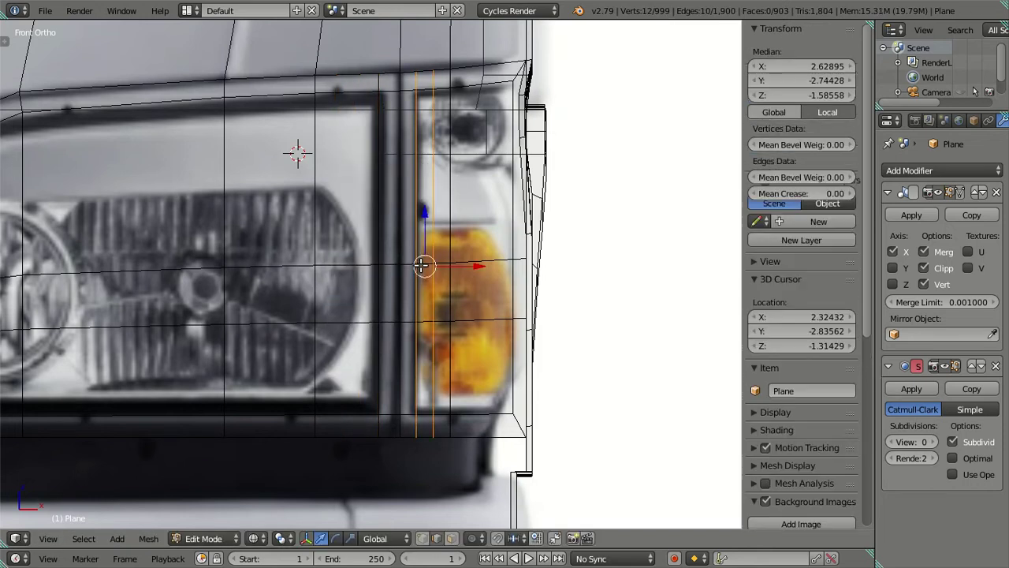
pyautogui.press('x')
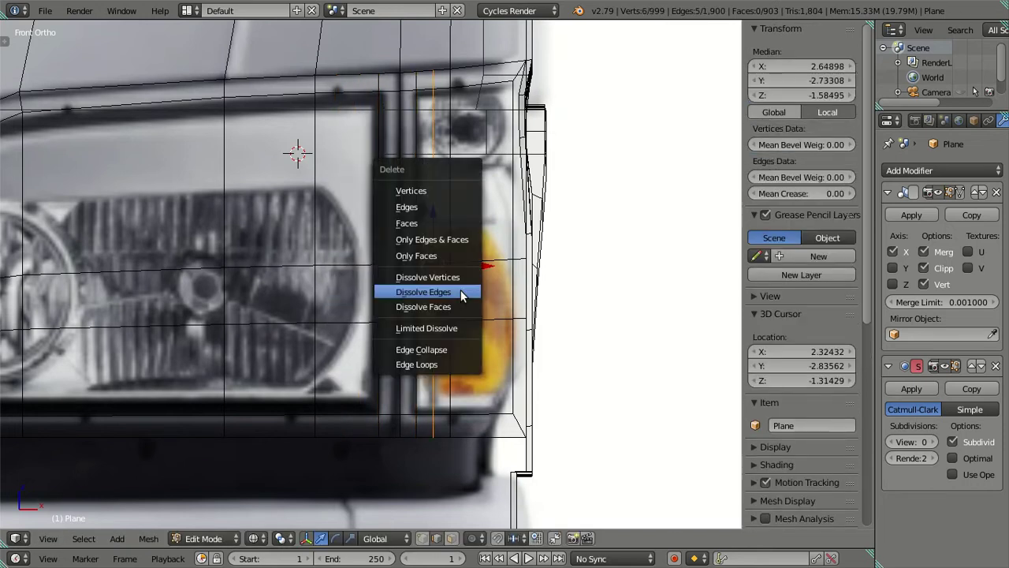
pyautogui.click(460, 290)
pyautogui.press('z')
pyautogui.moveTo(461, 289)
pyautogui.mouseDown(button='middle')
pyautogui.moveTo(417, 255)
pyautogui.moveTo(372, 252)
pyautogui.moveTo(369, 286)
pyautogui.mouseUp(button='middle')
# Merge the two vertices at the corner edge junction into the first one.
pyautogui.keyDown('alt'); pyautogui.rightClick(331, 244); pyautogui.keyUp('alt')
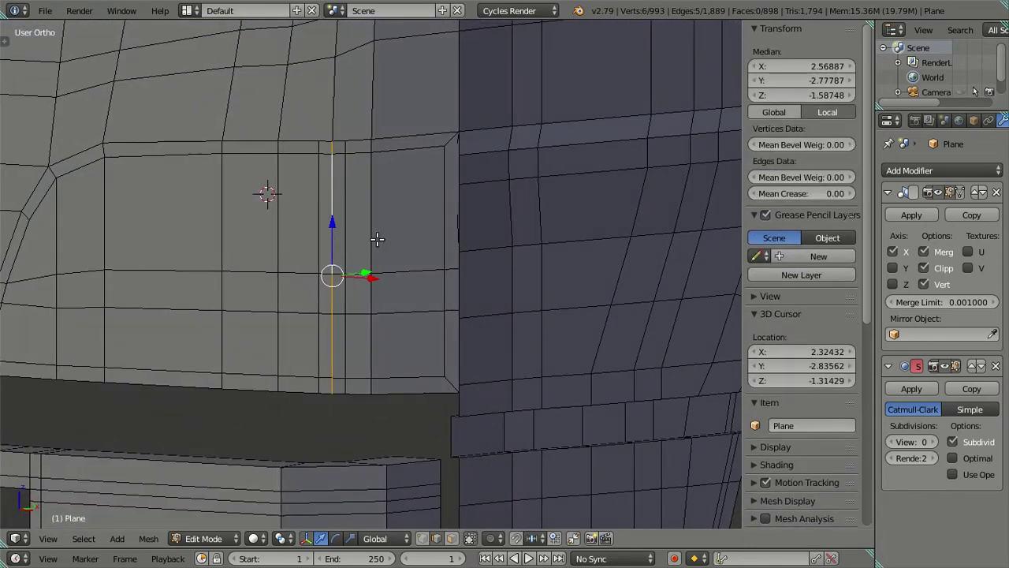
pyautogui.keyDown('shift'); pyautogui.moveTo(382, 190); pyautogui.dragTo(405, 342, button='middle'); pyautogui.keyUp('shift')
pyautogui.scroll(2, 387, 338)
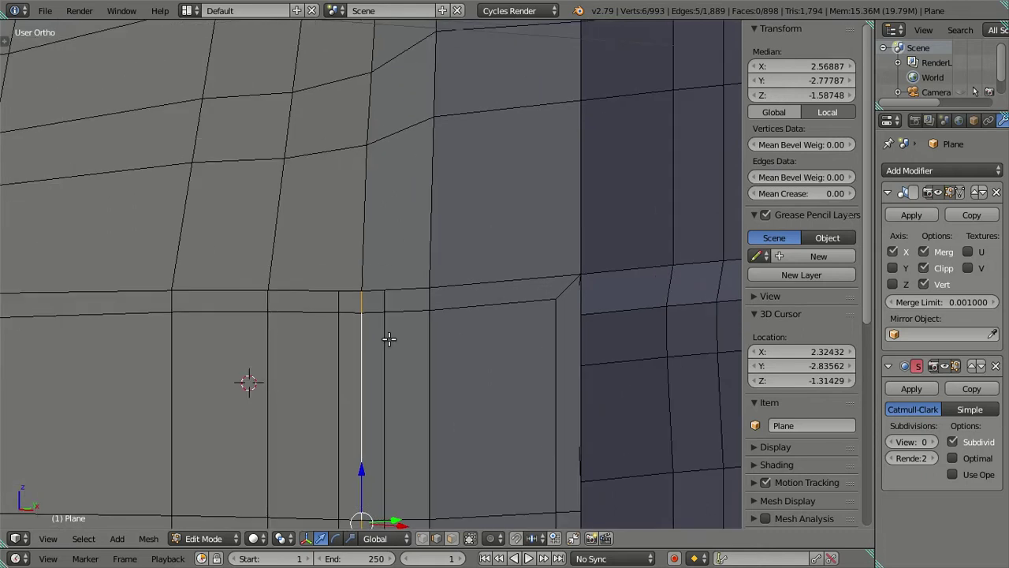
pyautogui.scroll(1, 379, 341)
pyautogui.press('a')
pyautogui.scroll(2, 372, 315)
pyautogui.rightClick(355, 263)
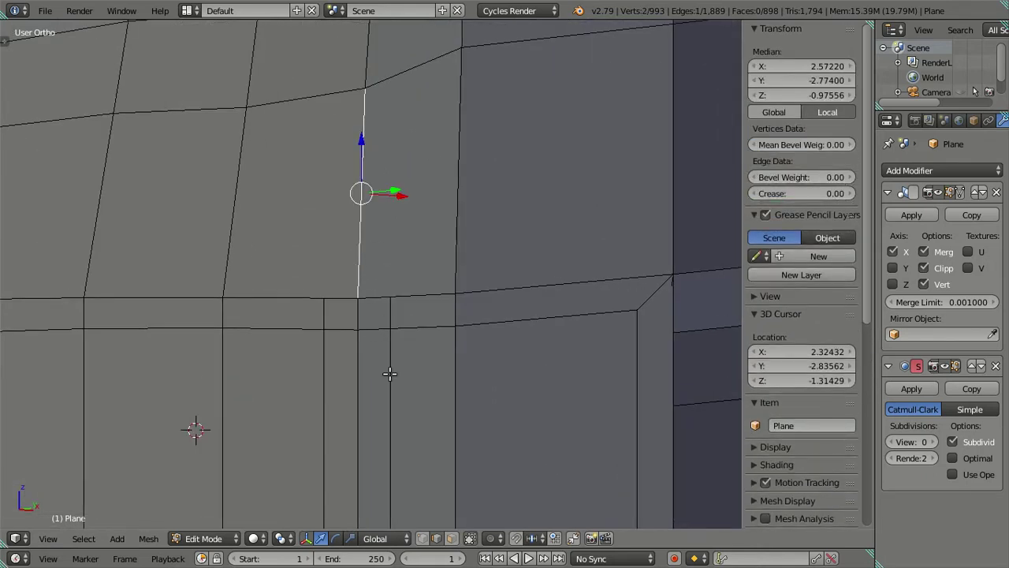
pyautogui.press('a')
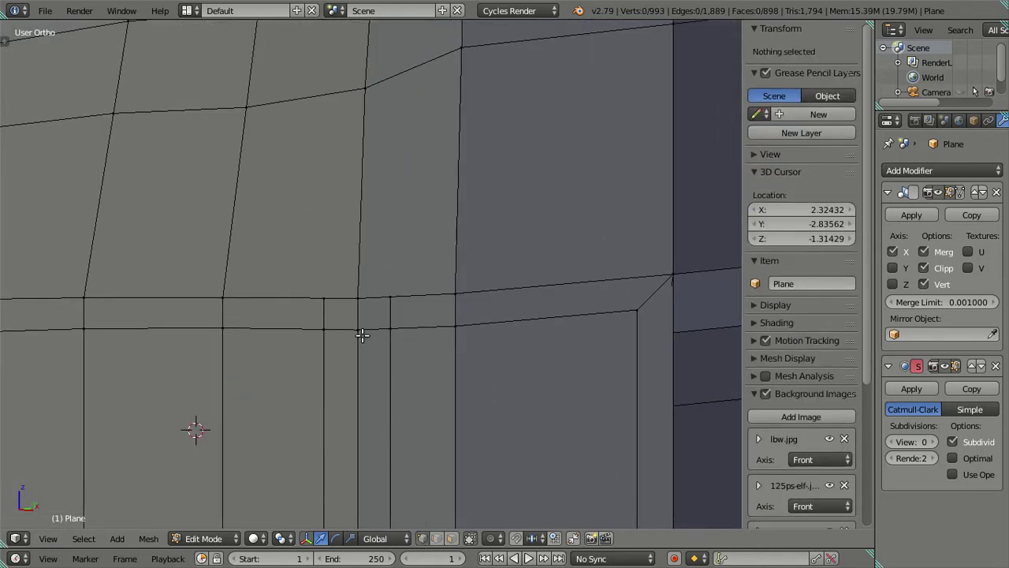
pyautogui.rightClick(359, 300)
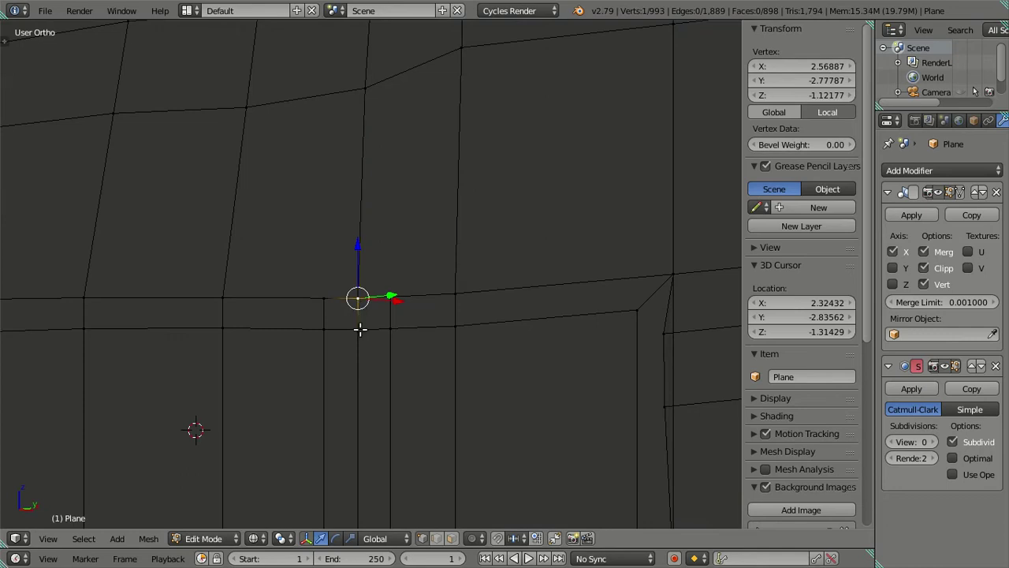
pyautogui.keyDown('shift'); pyautogui.rightClick(360, 329); pyautogui.keyUp('shift')
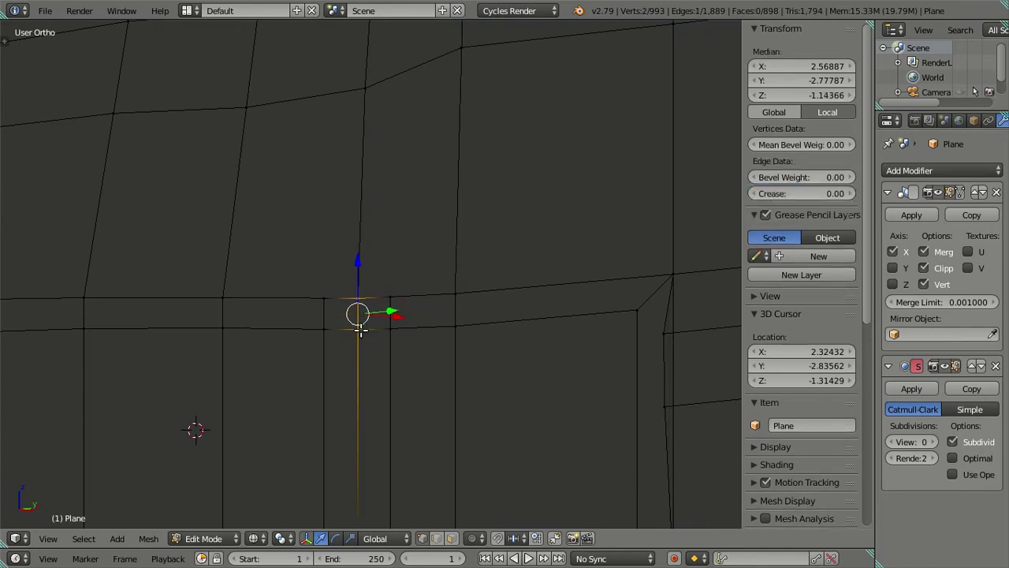
pyautogui.hotkey('alt', 'm')
pyautogui.click(362, 332)
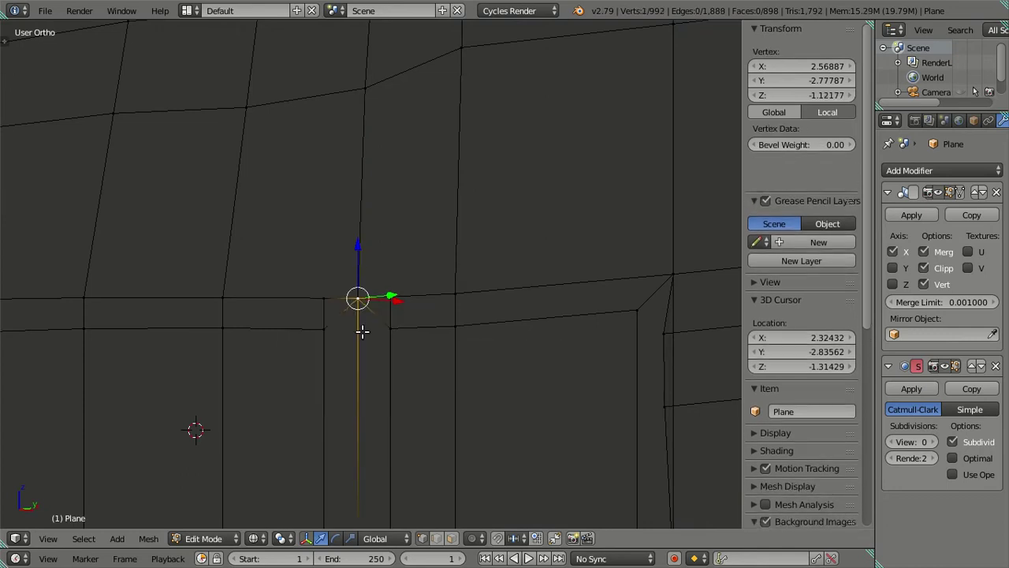
# Collapse the short vertical edge into a single vertex.
pyautogui.scroll(-2, 365, 371)
pyautogui.keyDown('shift'); pyautogui.moveTo(396, 418); pyautogui.dragTo(403, 228, button='middle'); pyautogui.keyUp('shift')
pyautogui.scroll(2, 390, 338)
pyautogui.scroll(2, 376, 414)
pyautogui.scroll(1, 348, 357)
pyautogui.rightClick(349, 356)
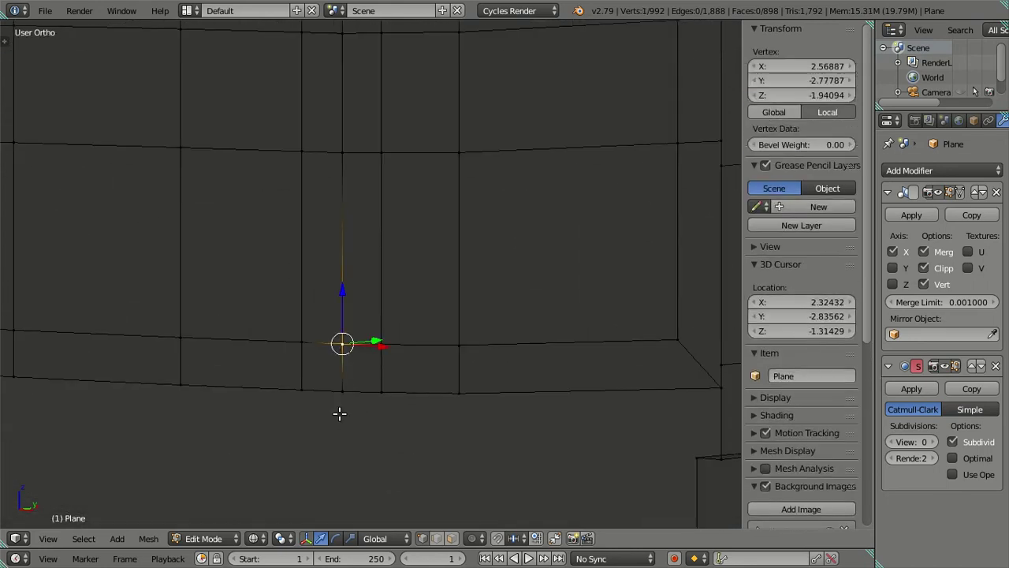
pyautogui.hotkey('alt', 'm')
pyautogui.click(341, 426)
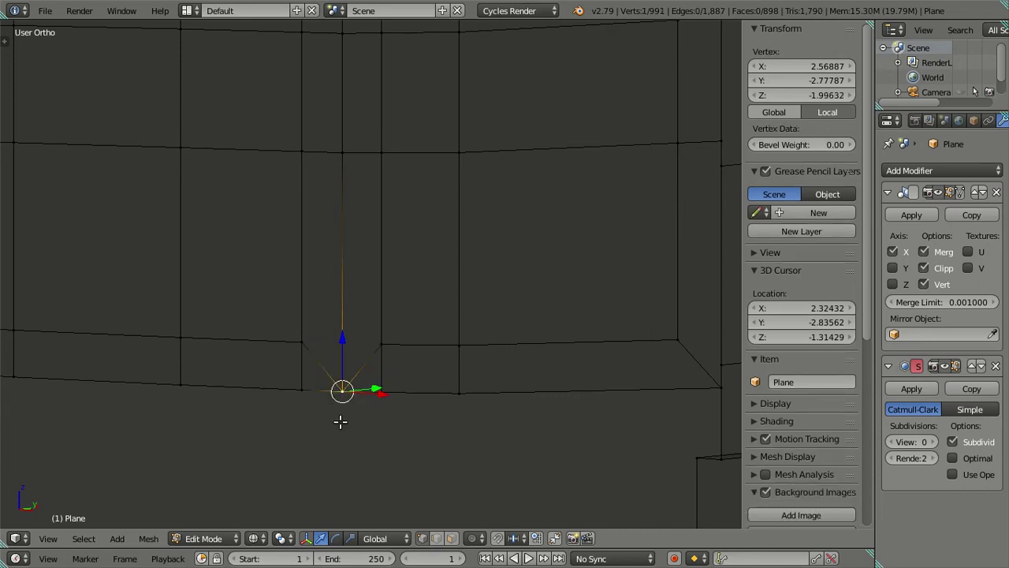
# Dissolve the leftover edges through the three selected vertices.
pyautogui.rightClick(379, 390)
pyautogui.keyDown('shift'); pyautogui.rightClick(302, 389); pyautogui.keyUp('shift')
pyautogui.keyDown('shift'); pyautogui.rightClick(302, 345); pyautogui.keyUp('shift')
pyautogui.press('x')
pyautogui.click(387, 354)
pyautogui.scroll(2, 383, 342)
pyautogui.scroll(2, 386, 239)
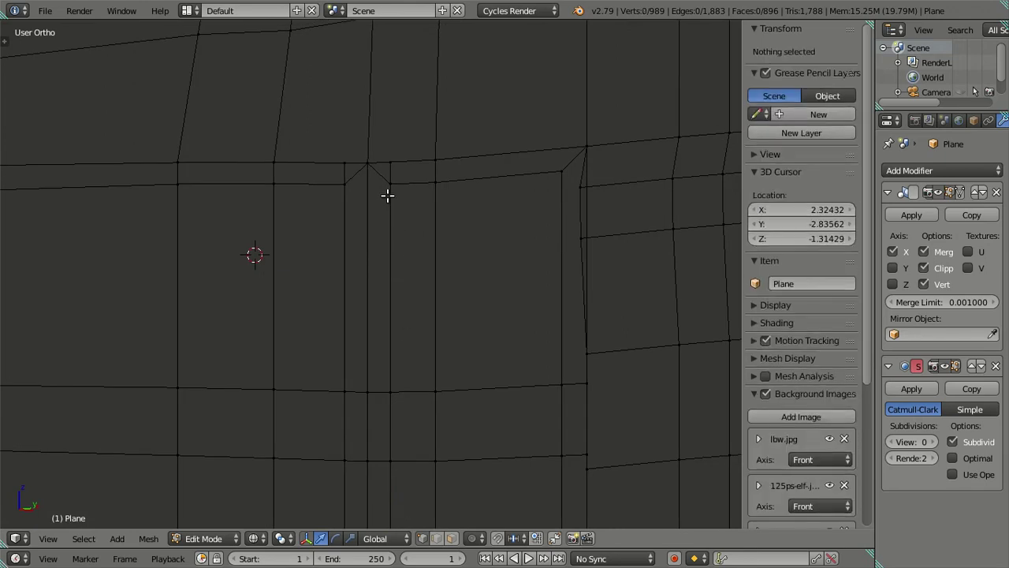
# Dissolve both vertical edges on the front panel near the corner.
pyautogui.rightClick(387, 195)
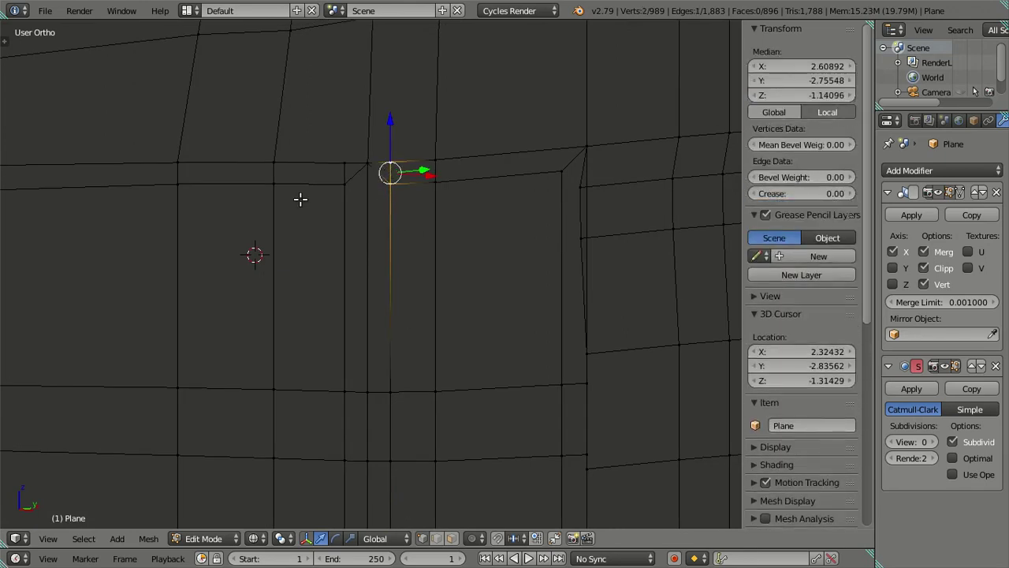
pyautogui.keyDown('shift'); pyautogui.rightClick(344, 189); pyautogui.keyUp('shift')
pyautogui.press('x')
pyautogui.click(407, 201)
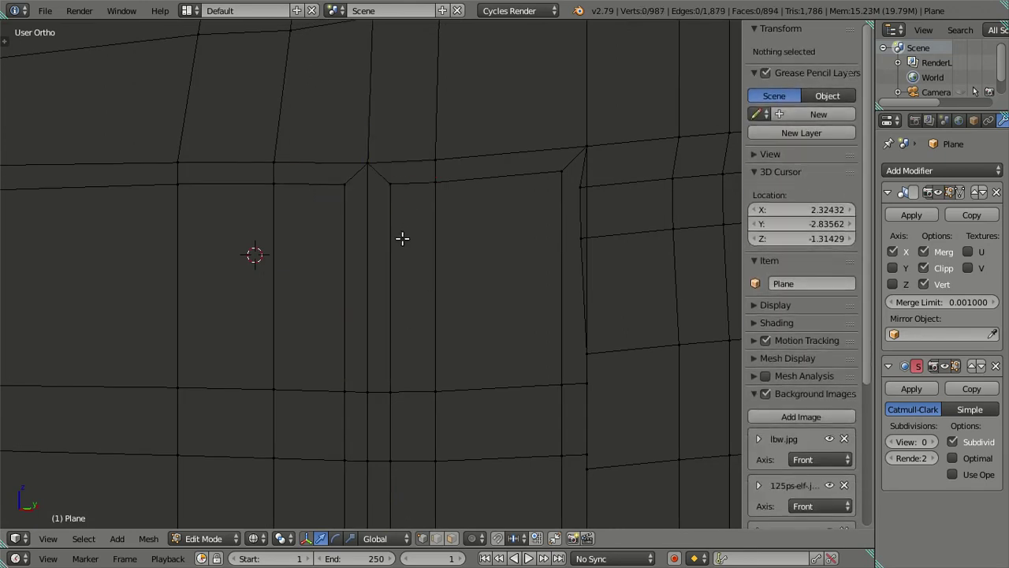
# Select the vertical edge loop, cancel a trial bevel, and return to Object Mode.
pyautogui.press('z')
pyautogui.scroll(-1, 386, 260)
pyautogui.keyDown('alt'); pyautogui.rightClick(368, 282); pyautogui.keyUp('alt')
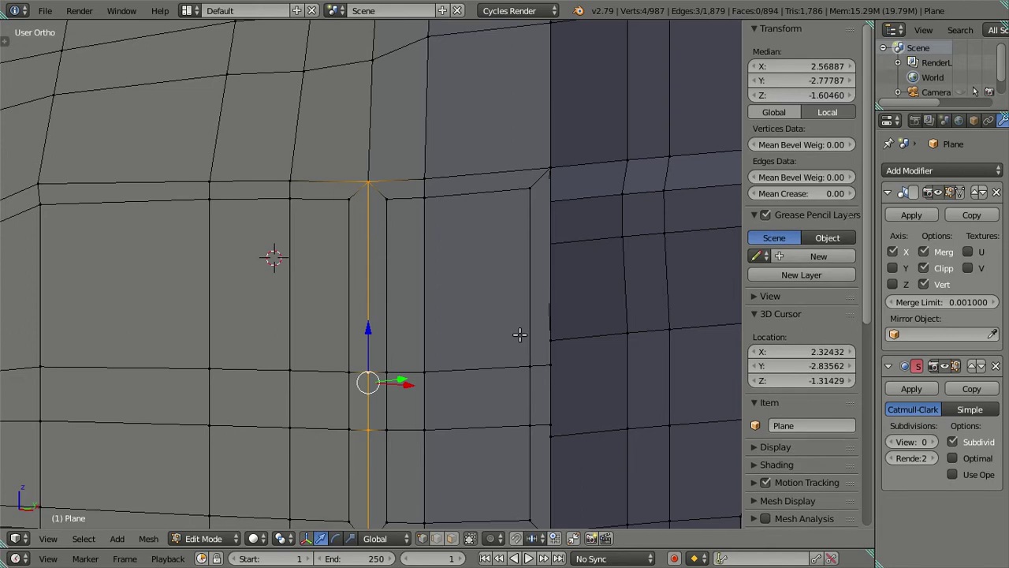
pyautogui.hotkey('ctrl', 'b')
pyautogui.press('Escape')
pyautogui.scroll(-3, 531, 349)
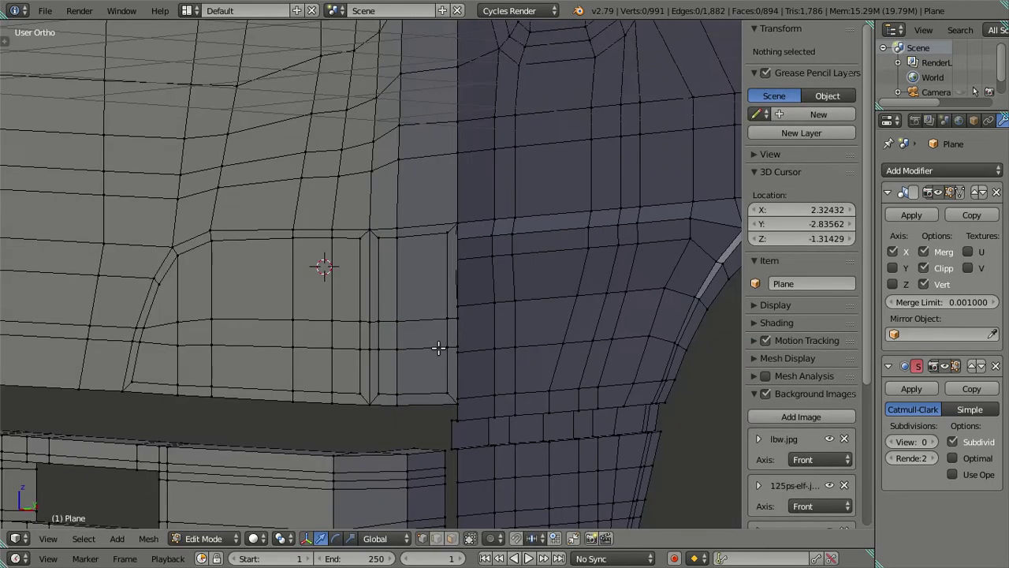
pyautogui.press('Tab')
pyautogui.scroll(-2, 412, 307)
pyautogui.scroll(-3, 399, 333)
pyautogui.scroll(-4, 403, 340)
pyautogui.press('KP_1')
pyautogui.scroll(1, 552, 363)
pyautogui.scroll(3, 508, 352)
pyautogui.scroll(2, 381, 290)
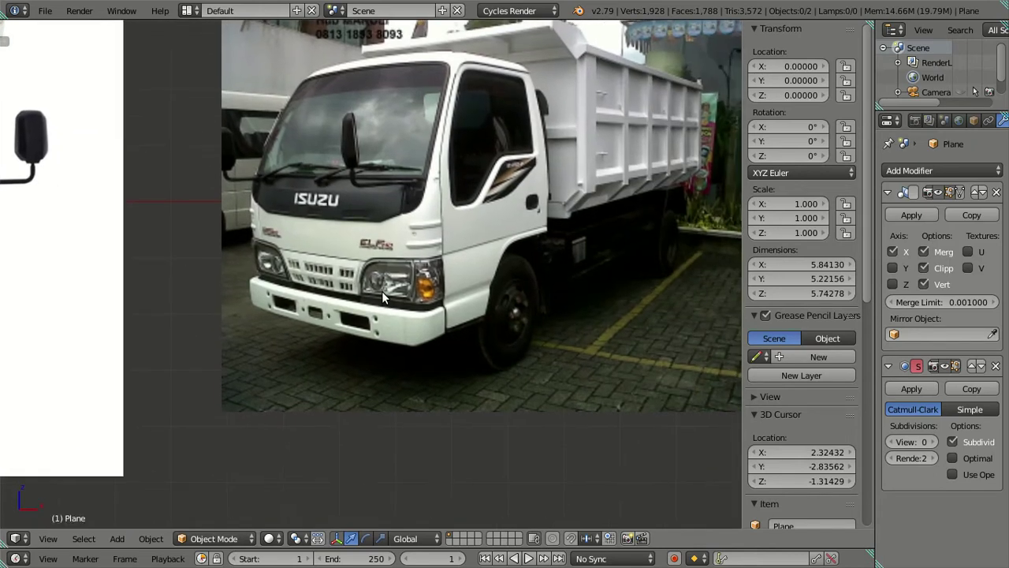
pyautogui.scroll(2, 442, 378)
pyautogui.scroll(1, 440, 379)
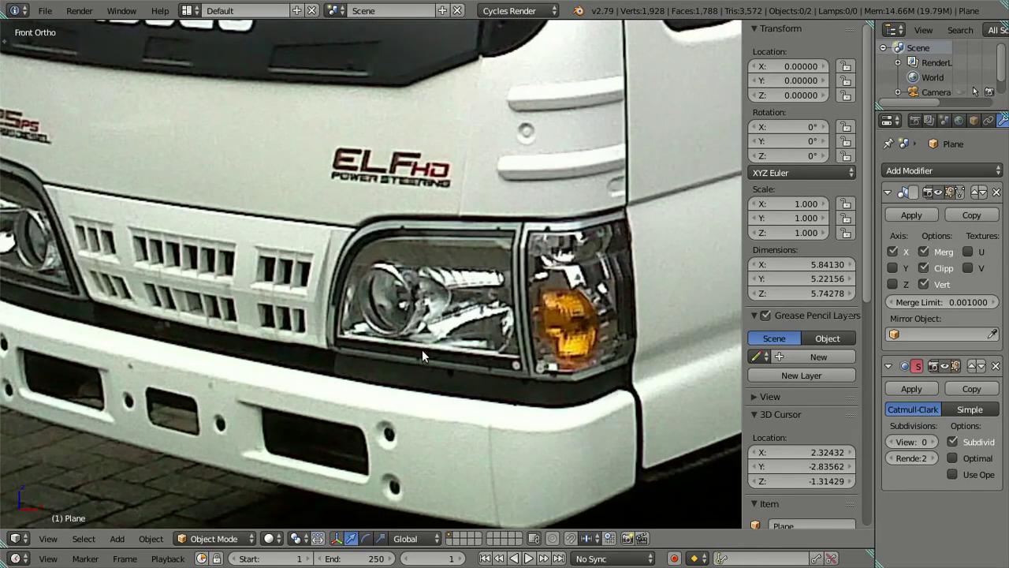
pyautogui.scroll(-4, 415, 341)
pyautogui.scroll(-2, 313, 304)
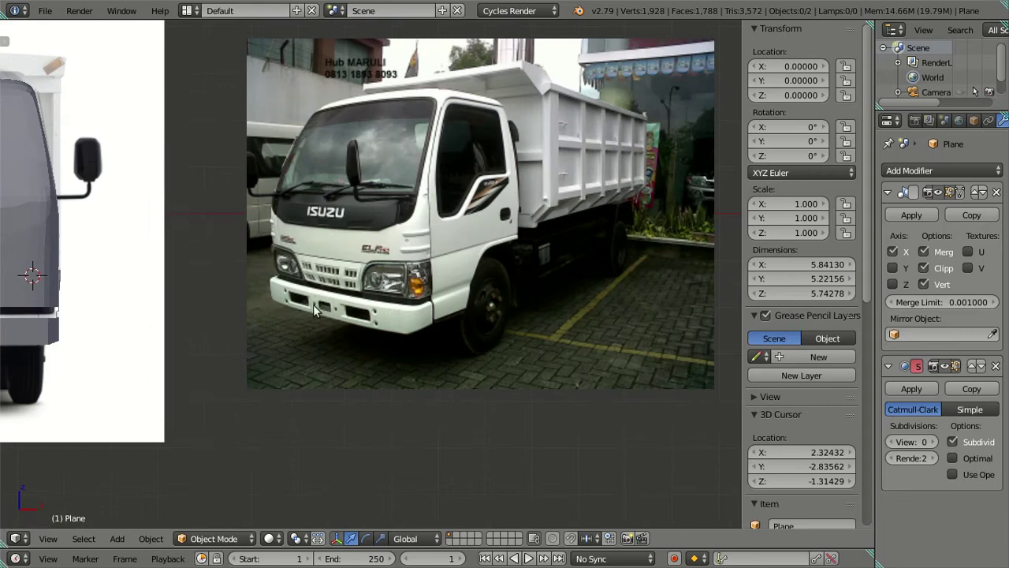
pyautogui.scroll(-2, 347, 306)
pyautogui.moveTo(383, 308); pyautogui.dragTo(418, 384, button='middle')
pyautogui.scroll(3, 416, 384)
pyautogui.scroll(2, 372, 286)
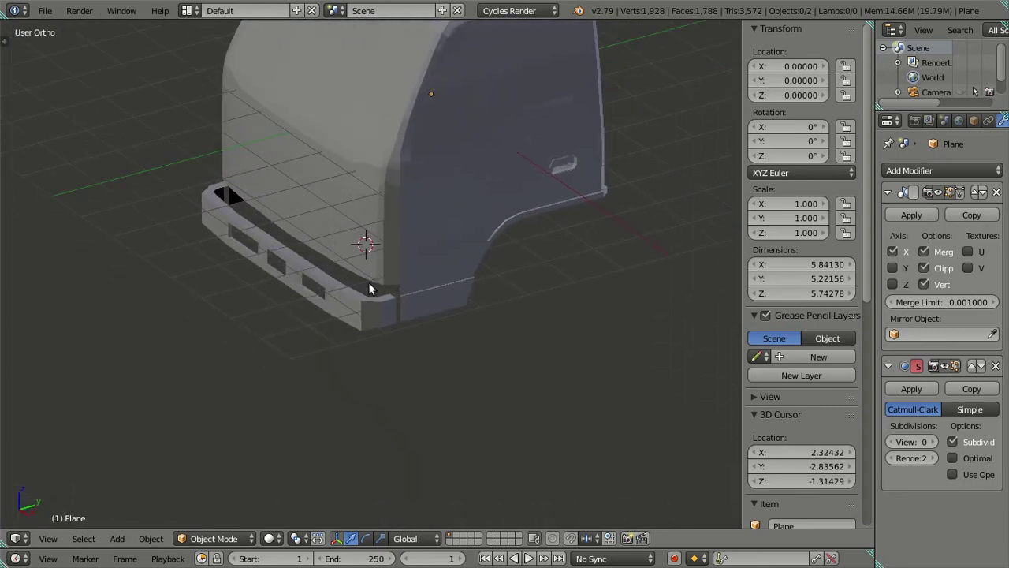
pyautogui.press('Tab')
pyautogui.scroll(2, 407, 307)
pyautogui.scroll(2, 407, 307)
pyautogui.moveTo(407, 307)
pyautogui.mouseDown(button='middle')
pyautogui.moveTo(395, 350)
pyautogui.moveTo(526, 491)
pyautogui.mouseUp(button='middle')
pyautogui.scroll(2, 280, 249)
pyautogui.scroll(-2, 280, 249)
pyautogui.moveTo(280, 249)
pyautogui.mouseDown(button='middle')
pyautogui.moveTo(317, 300)
pyautogui.moveTo(327, 352)
pyautogui.mouseUp(button='middle')
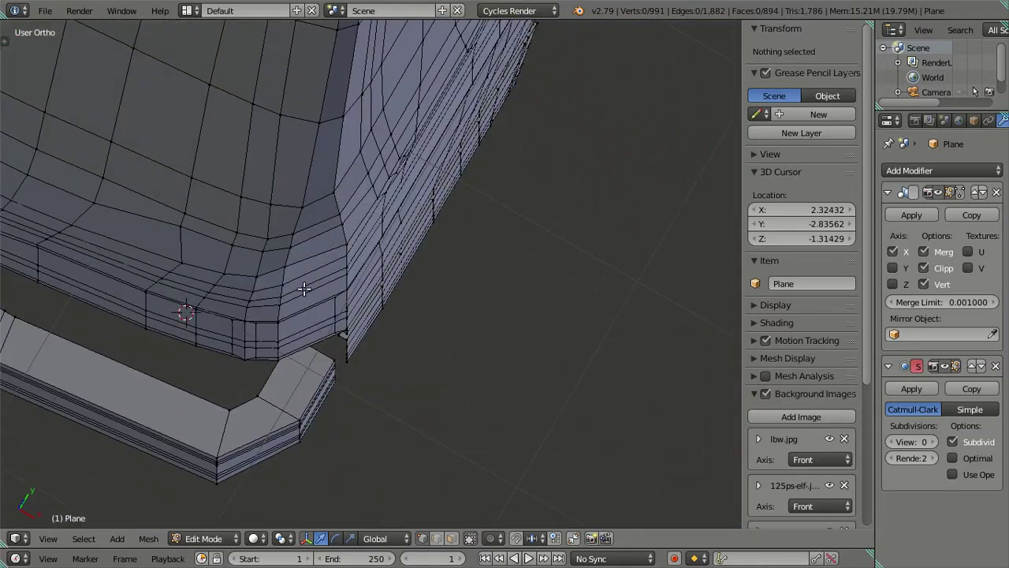
# Select two vertical edge loops at the cab's front corner with see-through shading on.
pyautogui.rightClick(296, 234)
pyautogui.moveTo(295, 235)
pyautogui.mouseDown(button='middle')
pyautogui.moveTo(281, 388)
pyautogui.moveTo(270, 292)
pyautogui.mouseUp(button='middle')
pyautogui.keyDown('alt'); pyautogui.rightClick(268, 286); pyautogui.keyUp('alt')
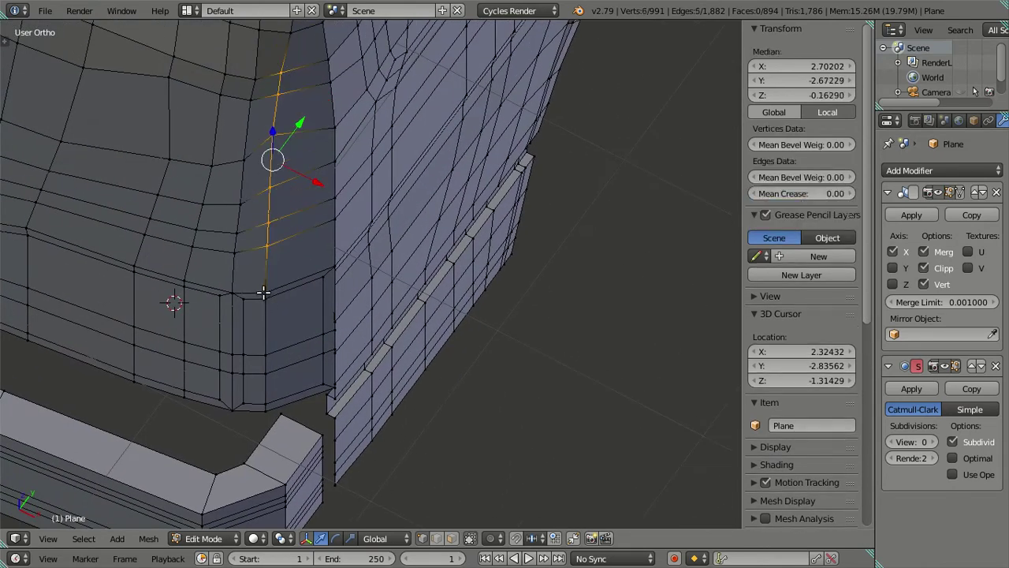
pyautogui.press('z')
pyautogui.keyDown('alt'); pyautogui.keyDown('shift'); pyautogui.rightClick(267, 324); pyautogui.keyUp('shift'); pyautogui.keyUp('alt')
pyautogui.moveTo(270, 327)
pyautogui.mouseDown(button='middle')
pyautogui.moveTo(304, 412)
pyautogui.moveTo(299, 397)
pyautogui.moveTo(354, 413)
pyautogui.mouseUp(button='middle')
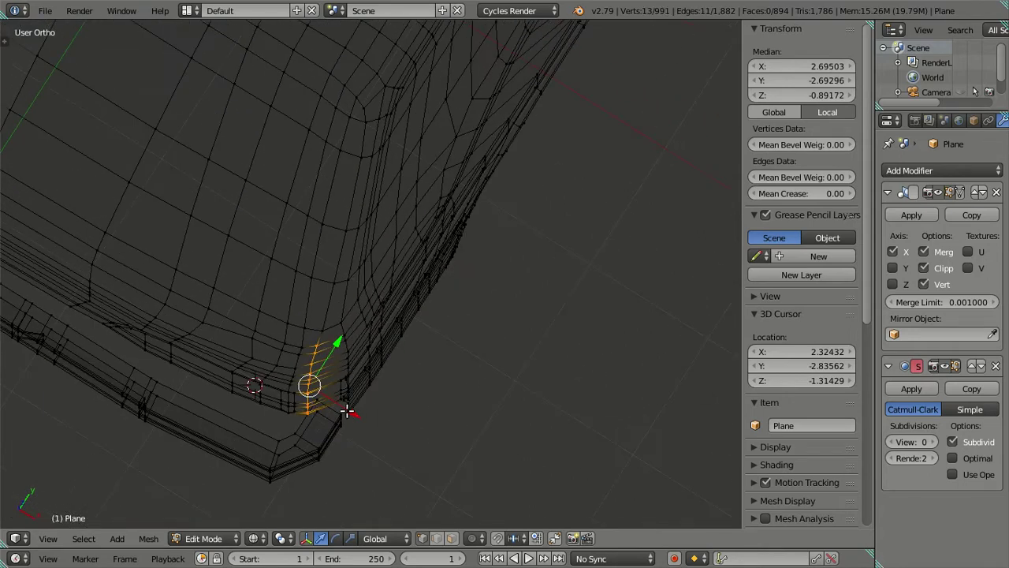
# Check the loops against the front reference and add the column's remaining vertices to the selection.
pyautogui.press('KP_1')
pyautogui.press('KP_Decimal')
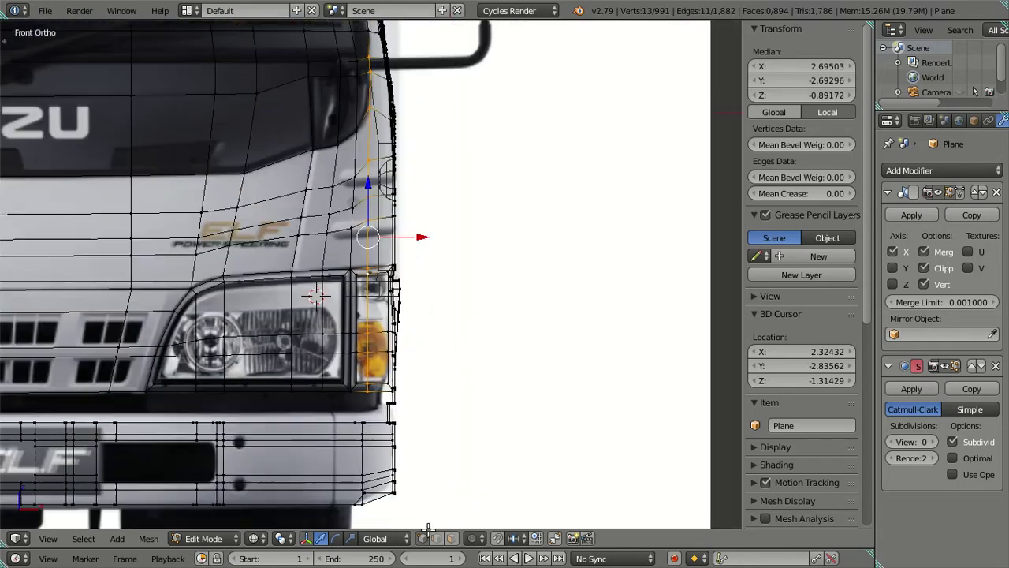
pyautogui.scroll(1, 356, 98)
pyautogui.moveTo(366, 130)
pyautogui.keyDown('shift'); pyautogui.mouseDown(button='middle')
pyautogui.moveTo(375, 275)
pyautogui.moveTo(371, 158)
pyautogui.mouseUp(button='middle'); pyautogui.keyUp('shift')
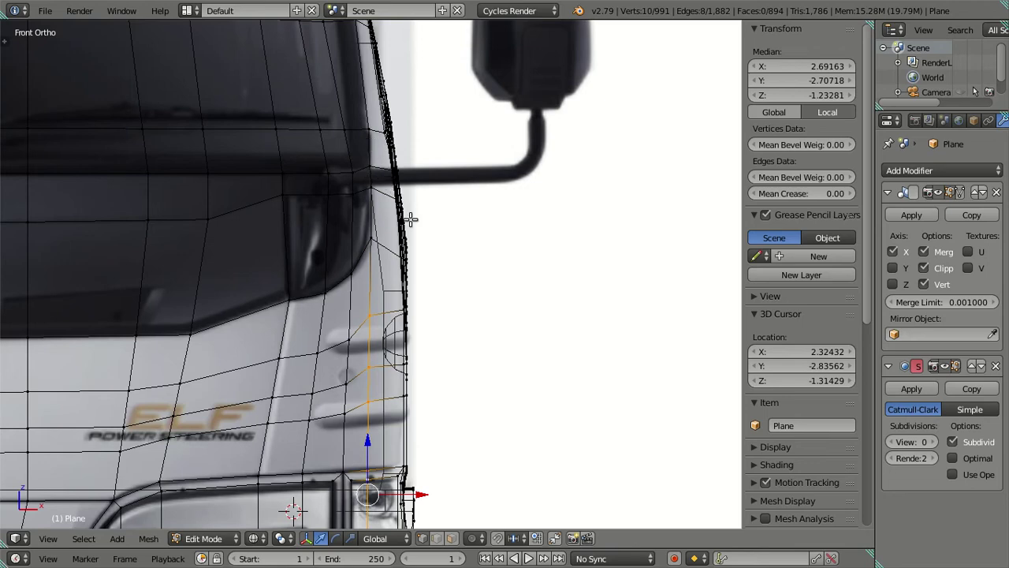
pyautogui.press('z')
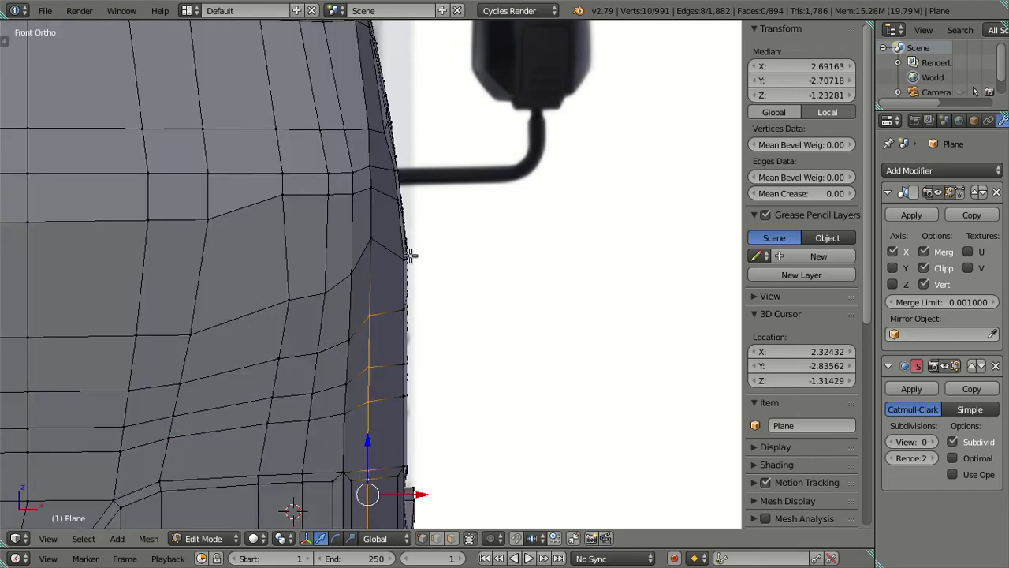
pyautogui.moveTo(409, 255); pyautogui.dragTo(286, 433, button='middle')
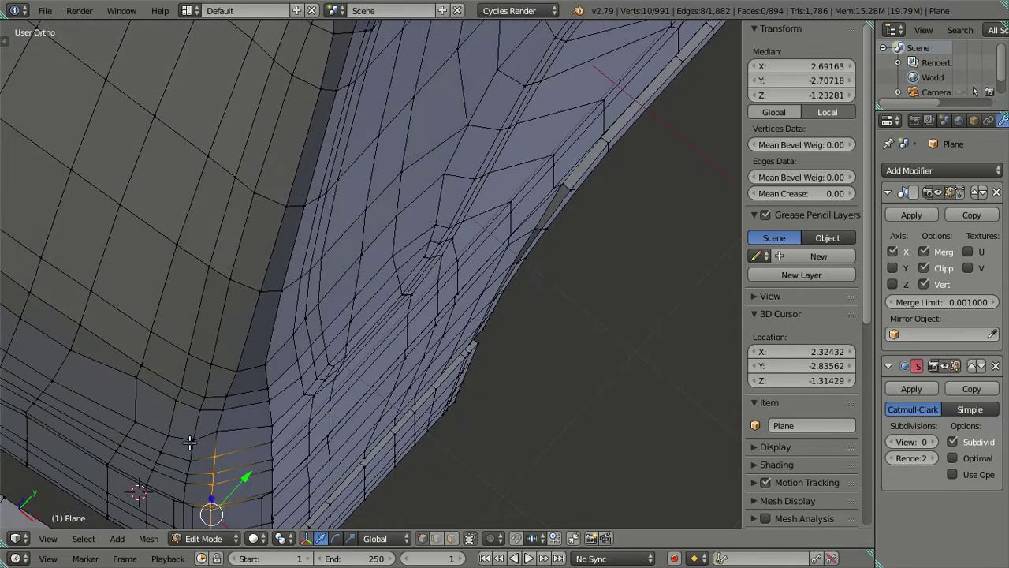
pyautogui.keyDown('shift'); pyautogui.rightClick(223, 416); pyautogui.keyUp('shift')
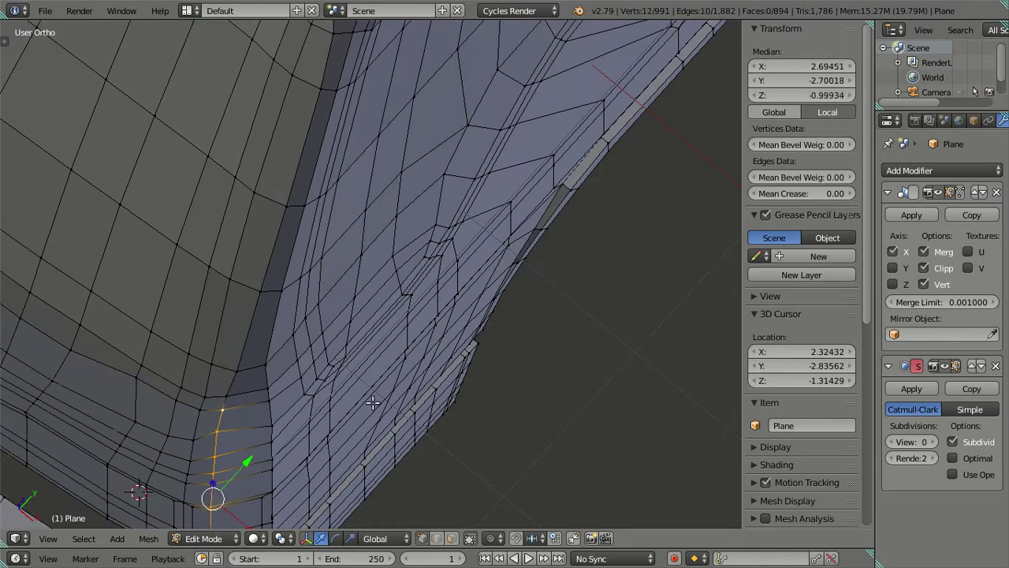
pyautogui.press('KP_1')
pyautogui.keyDown('shift'); pyautogui.moveTo(438, 391); pyautogui.dragTo(430, 343, button='middle'); pyautogui.keyUp('shift')
pyautogui.keyDown('shift'); pyautogui.rightClick(366, 134); pyautogui.keyUp('shift')
# Try moving the vertex column along X, cancel it, and drop one vertex.
pyautogui.moveTo(416, 384); pyautogui.dragTo(420, 380)
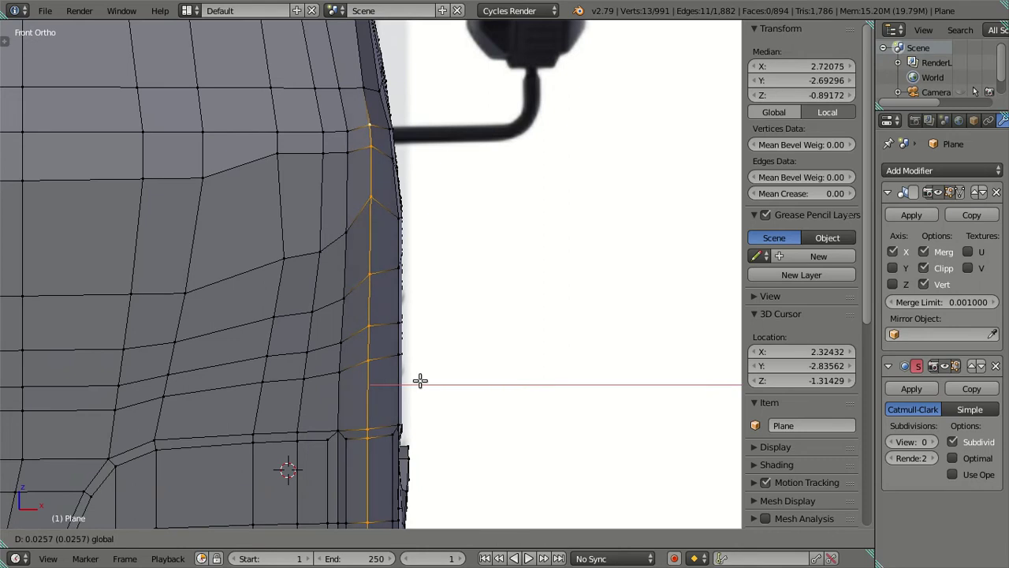
pyautogui.rightClick(420, 381)
pyautogui.moveTo(415, 360)
pyautogui.mouseDown(button='middle')
pyautogui.moveTo(304, 322)
pyautogui.moveTo(94, 421)
pyautogui.moveTo(254, 418)
pyautogui.moveTo(183, 274)
pyautogui.moveTo(279, 336)
pyautogui.moveTo(275, 361)
pyautogui.moveTo(374, 378)
pyautogui.mouseUp(button='middle')
pyautogui.keyDown('shift'); pyautogui.rightClick(246, 356); pyautogui.keyUp('shift')
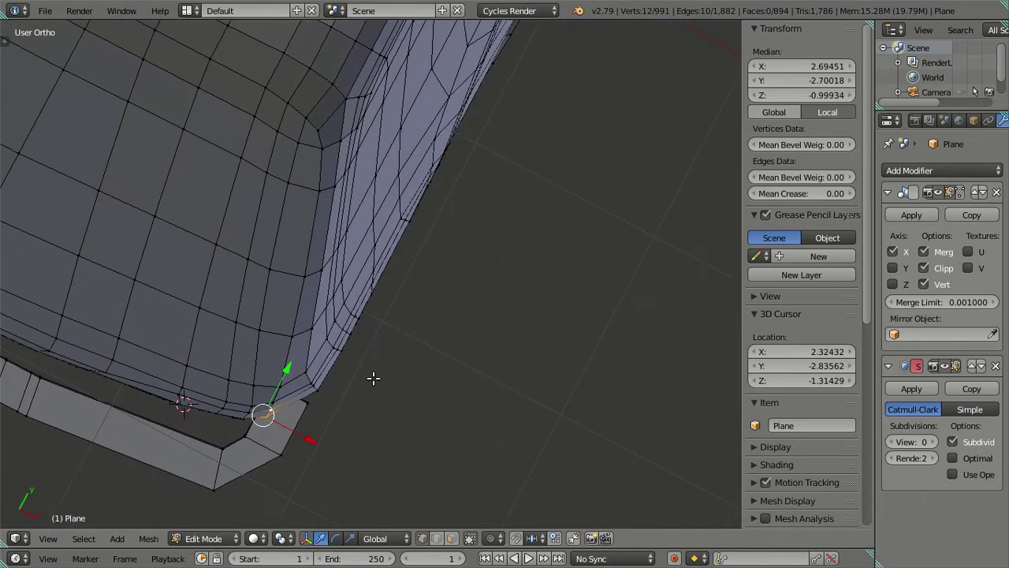
# In top view, shift the corner vertices right along X to the bumper's outer edge.
pyautogui.press('KP_7')
pyautogui.scroll(3, 399, 441)
pyautogui.scroll(-3, 441, 308)
pyautogui.keyDown('shift'); pyautogui.moveTo(399, 441); pyautogui.dragTo(442, 308, button='middle'); pyautogui.keyUp('shift')
pyautogui.scroll(1, 408, 337)
pyautogui.moveTo(399, 320); pyautogui.dragTo(434, 317)
pyautogui.keyDown('shift'); pyautogui.click(366, 292); pyautogui.keyUp('shift')
pyautogui.keyDown('shift'); pyautogui.click(364, 281); pyautogui.keyUp('shift')
pyautogui.keyDown('shift'); pyautogui.click(374, 298); pyautogui.keyUp('shift')
pyautogui.press('a')
# Leave edit mode and inspect the smoothed cab corner.
pyautogui.scroll(-2, 425, 315)
pyautogui.moveTo(426, 308)
pyautogui.mouseDown(button='middle')
pyautogui.moveTo(394, 219)
pyautogui.moveTo(349, 299)
pyautogui.moveTo(362, 234)
pyautogui.mouseUp(button='middle')
pyautogui.moveTo(397, 349)
pyautogui.mouseDown(button='middle')
pyautogui.moveTo(428, 342)
pyautogui.moveTo(481, 387)
pyautogui.mouseUp(button='middle')
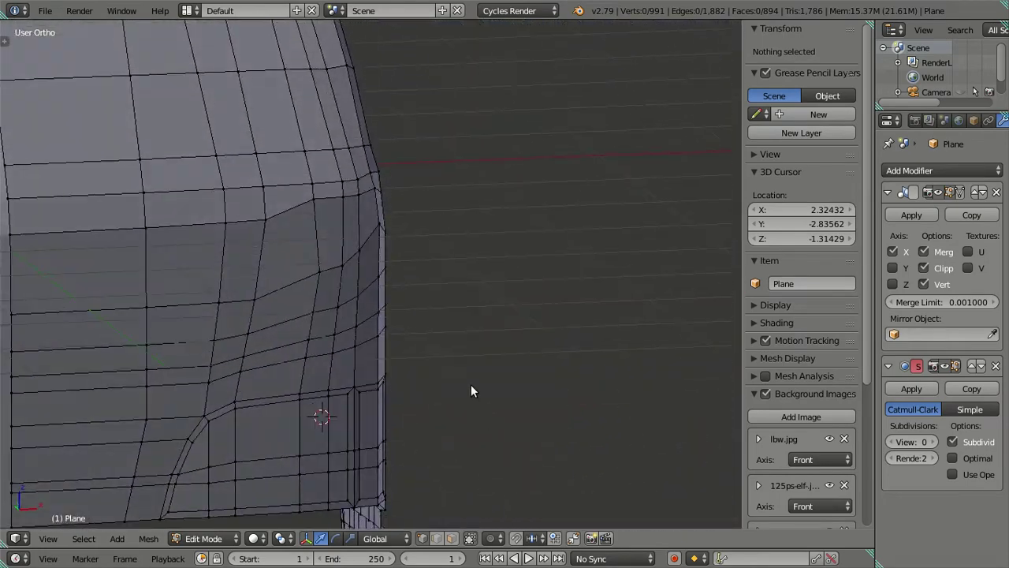
pyautogui.press('Tab')
pyautogui.scroll(3, 308, 322)
# Preview the cab at subdivision level 2 against the front references, then return to 0.
pyautogui.moveTo(250, 354)
pyautogui.mouseDown(button='middle')
pyautogui.moveTo(266, 414)
pyautogui.moveTo(332, 418)
pyautogui.mouseUp(button='middle')
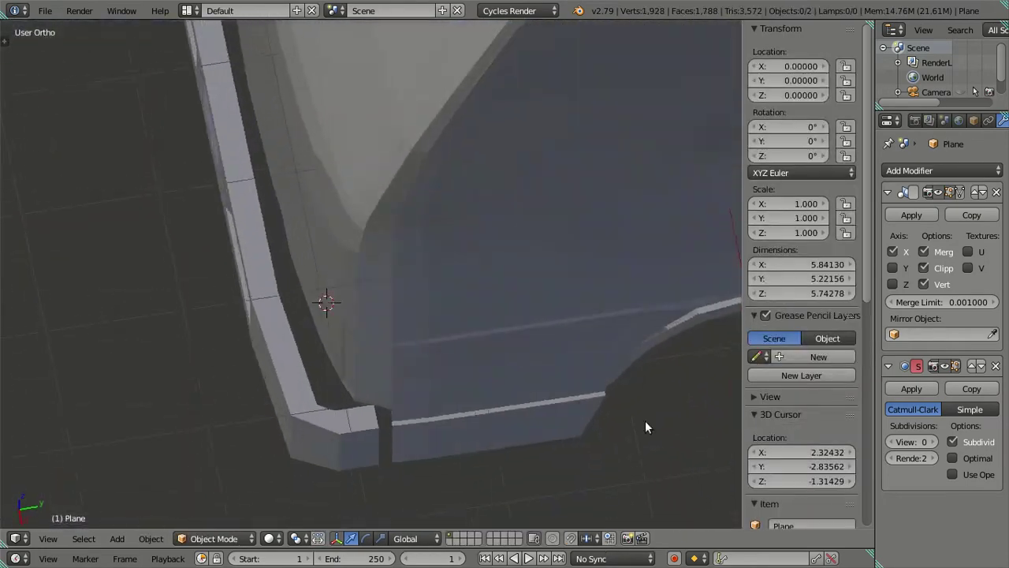
pyautogui.moveTo(912, 441); pyautogui.dragTo(938, 441)
pyautogui.moveTo(555, 342)
pyautogui.mouseDown(button='middle')
pyautogui.moveTo(372, 201)
pyautogui.moveTo(407, 178)
pyautogui.moveTo(441, 214)
pyautogui.moveTo(423, 275)
pyautogui.moveTo(465, 269)
pyautogui.mouseUp(button='middle')
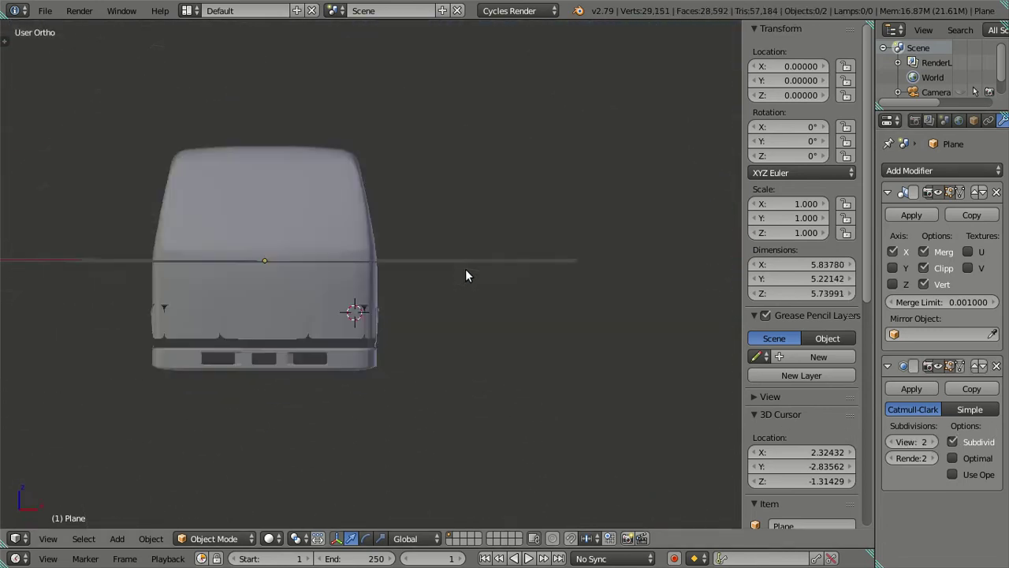
pyautogui.press('KP_1')
pyautogui.keyDown('shift'); pyautogui.moveTo(587, 292); pyautogui.dragTo(462, 300, button='middle'); pyautogui.keyUp('shift')
pyautogui.click(895, 441)
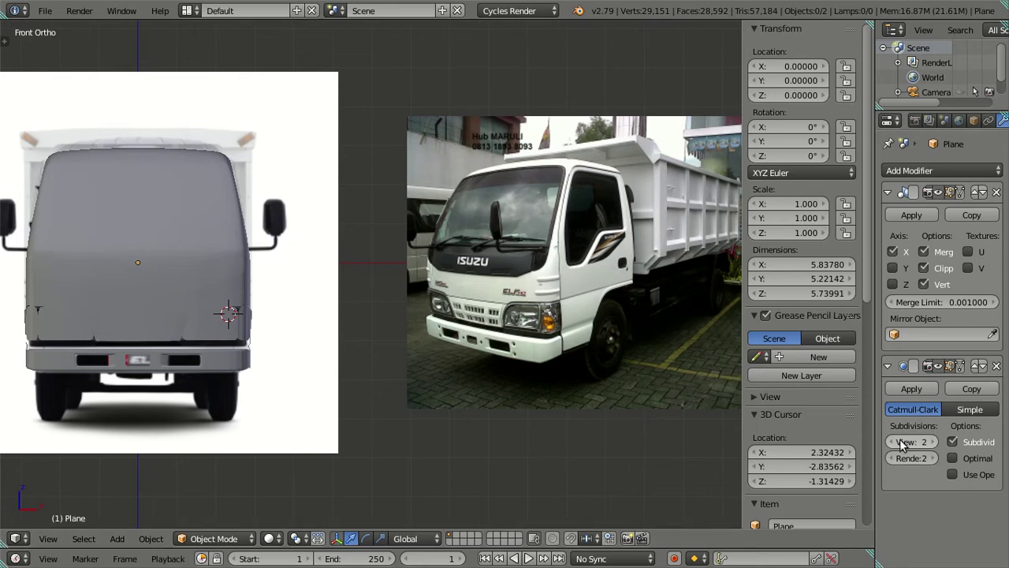
pyautogui.click(895, 442)
# Select the corner edge loop in edit mode and shrink it to the corner vertices in top view.
pyautogui.press('Tab')
pyautogui.moveTo(490, 303)
pyautogui.mouseDown(button='middle')
pyautogui.moveTo(284, 288)
pyautogui.moveTo(253, 339)
pyautogui.mouseUp(button='middle')
pyautogui.scroll(3, 284, 288)
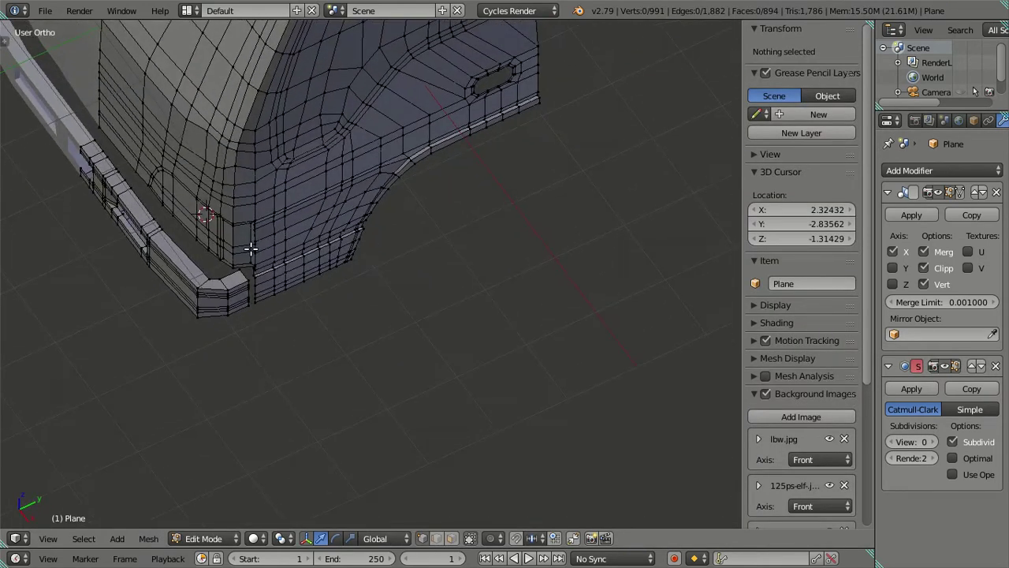
pyautogui.scroll(2, 403, 359)
pyautogui.keyDown('alt'); pyautogui.rightClick(403, 359); pyautogui.keyUp('alt')
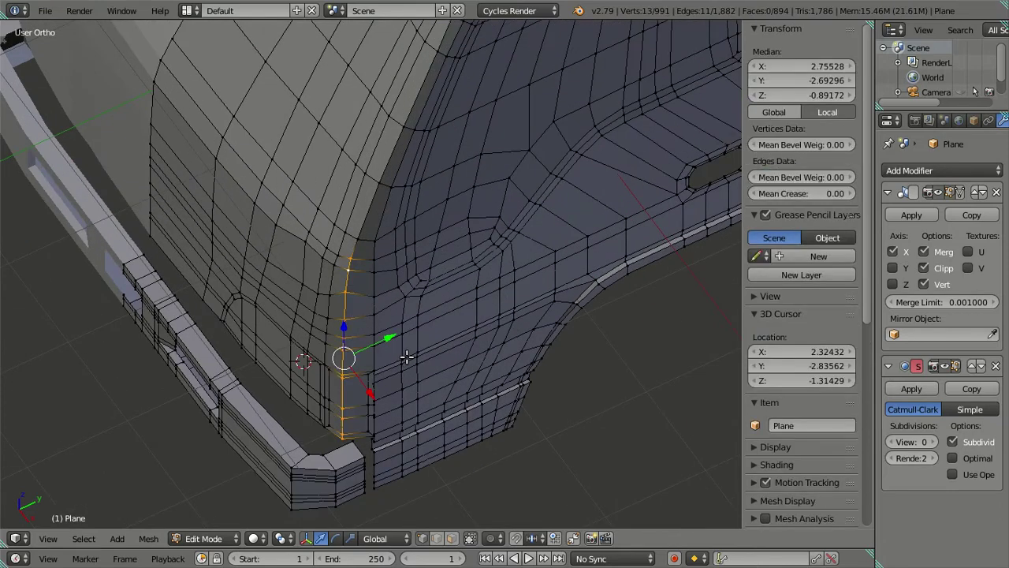
pyautogui.press('KP_7')
pyautogui.scroll(3, 225, 218)
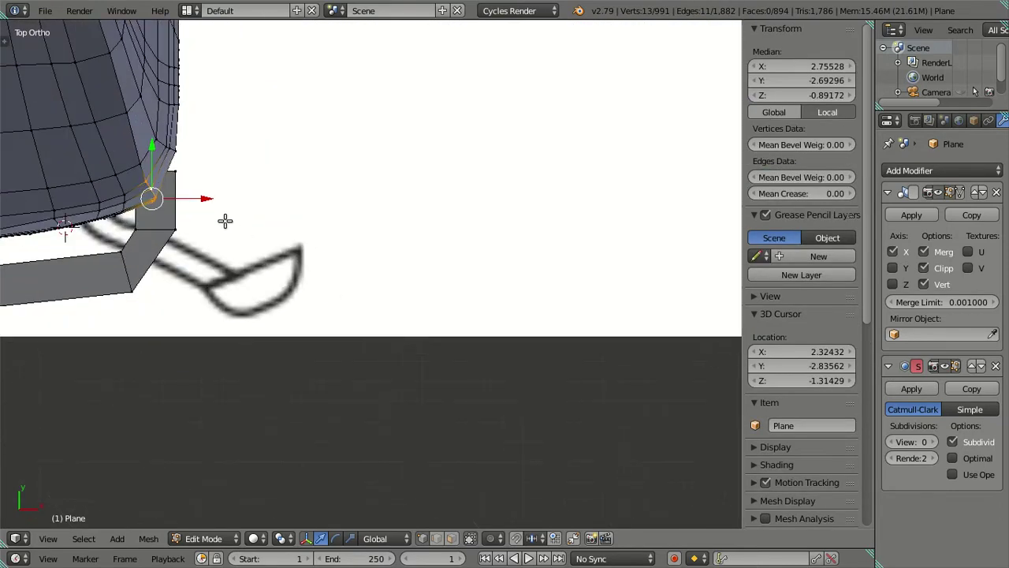
pyautogui.keyDown('shift'); pyautogui.moveTo(225, 218); pyautogui.dragTo(450, 288, button='middle'); pyautogui.keyUp('shift')
pyautogui.scroll(2, 413, 240)
pyautogui.scroll(2, 443, 255)
pyautogui.press('ctrl+KP_Subtract')
# Nudge the corner vertices along X and Y until they meet the bumper's corner block.
pyautogui.moveTo(471, 263); pyautogui.dragTo(457, 253)
pyautogui.moveTo(410, 207); pyautogui.dragTo(416, 206)
pyautogui.moveTo(464, 245); pyautogui.dragTo(446, 232)
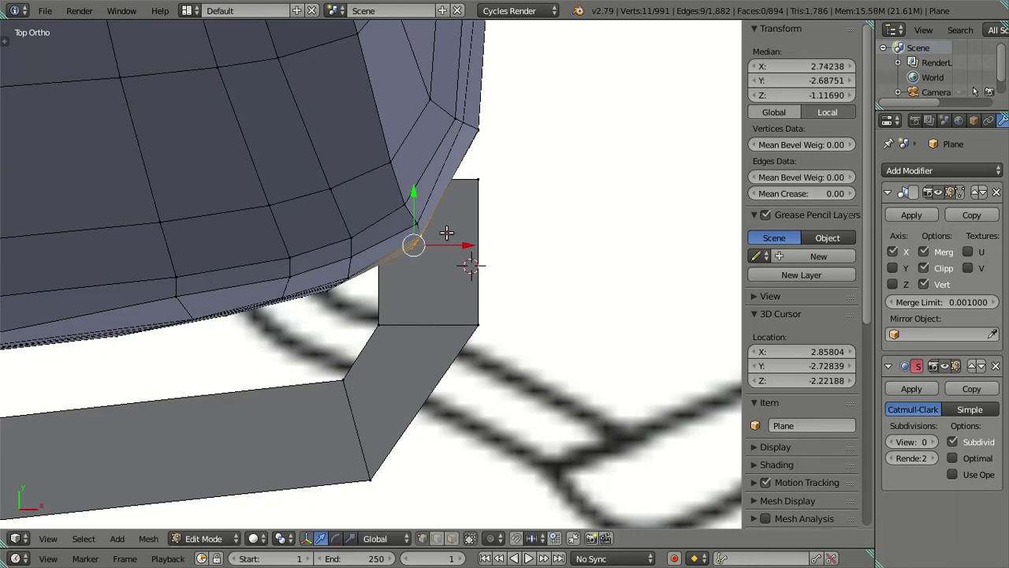
pyautogui.moveTo(415, 200); pyautogui.dragTo(415, 207)
pyautogui.moveTo(464, 234); pyautogui.dragTo(441, 231)
pyautogui.moveTo(405, 183); pyautogui.dragTo(412, 178)
pyautogui.moveTo(459, 233); pyautogui.dragTo(451, 237)
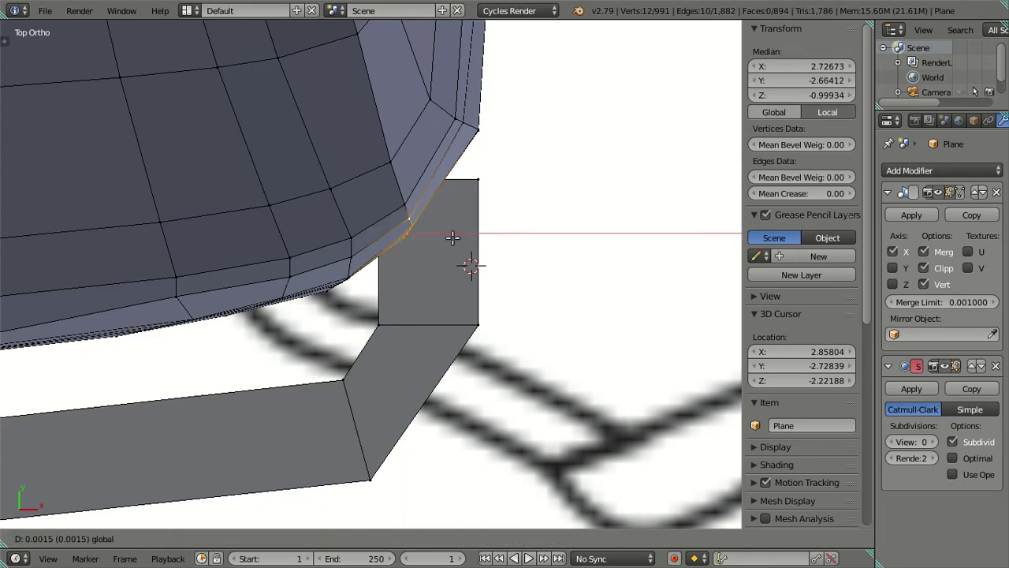
pyautogui.click(454, 238)
pyautogui.scroll(-2, 455, 265)
# Inspect the adjusted corner in object mode.
pyautogui.press('Tab')
pyautogui.moveTo(506, 257)
pyautogui.mouseDown(button='middle')
pyautogui.moveTo(377, 187)
pyautogui.moveTo(417, 367)
pyautogui.moveTo(381, 202)
pyautogui.moveTo(394, 153)
pyautogui.moveTo(436, 223)
pyautogui.moveTo(397, 296)
pyautogui.moveTo(354, 196)
pyautogui.mouseUp(button='middle')
pyautogui.scroll(-3, 377, 186)
pyautogui.scroll(3, 436, 223)
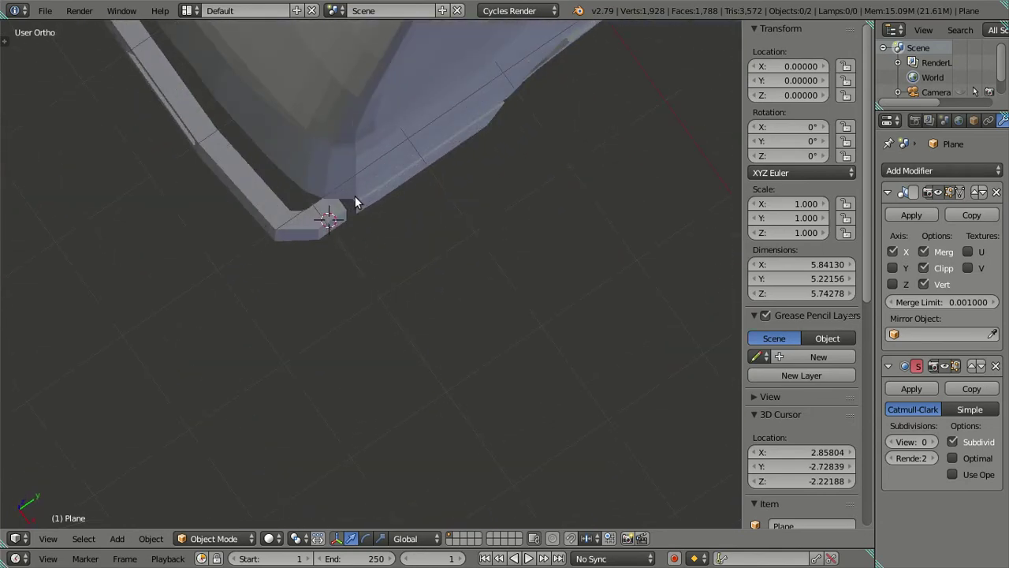
# Back in edit mode, review the cab corner against the front reference.
pyautogui.press('Tab')
pyautogui.scroll(4, 358, 191)
pyautogui.scroll(3, 407, 293)
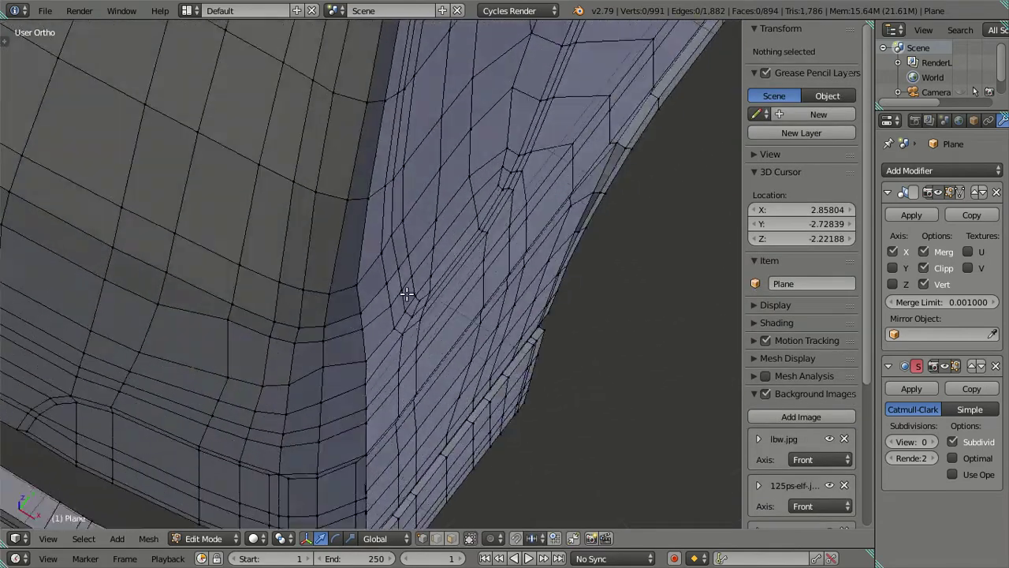
pyautogui.scroll(2, 388, 241)
pyautogui.scroll(-3, 387, 242)
pyautogui.moveTo(383, 349); pyautogui.dragTo(384, 231, button='middle')
pyautogui.scroll(-2, 383, 232)
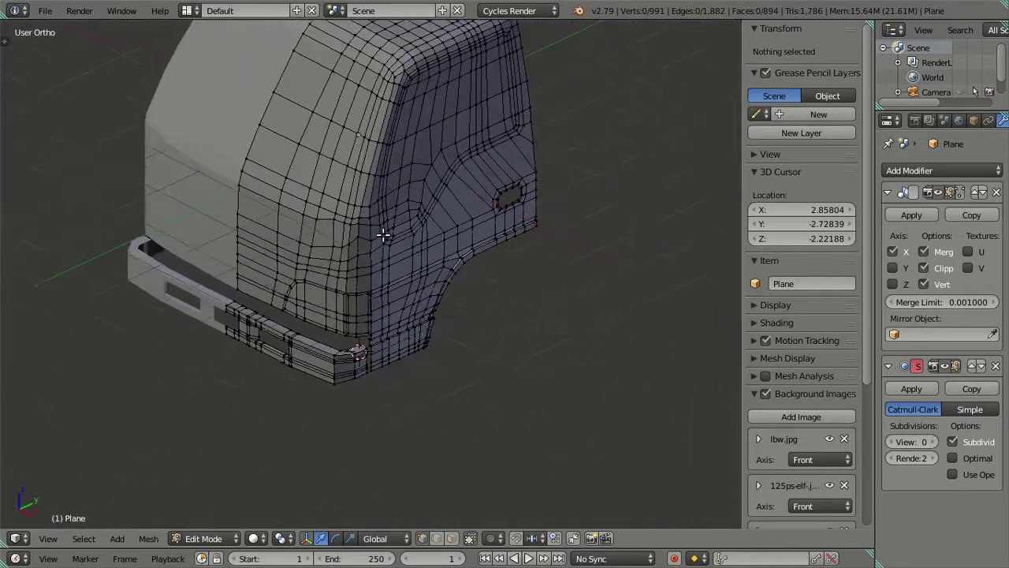
pyautogui.press('KP_1')
pyautogui.scroll(2, 378, 268)
pyautogui.scroll(1, 403, 237)
pyautogui.scroll(1, 392, 235)
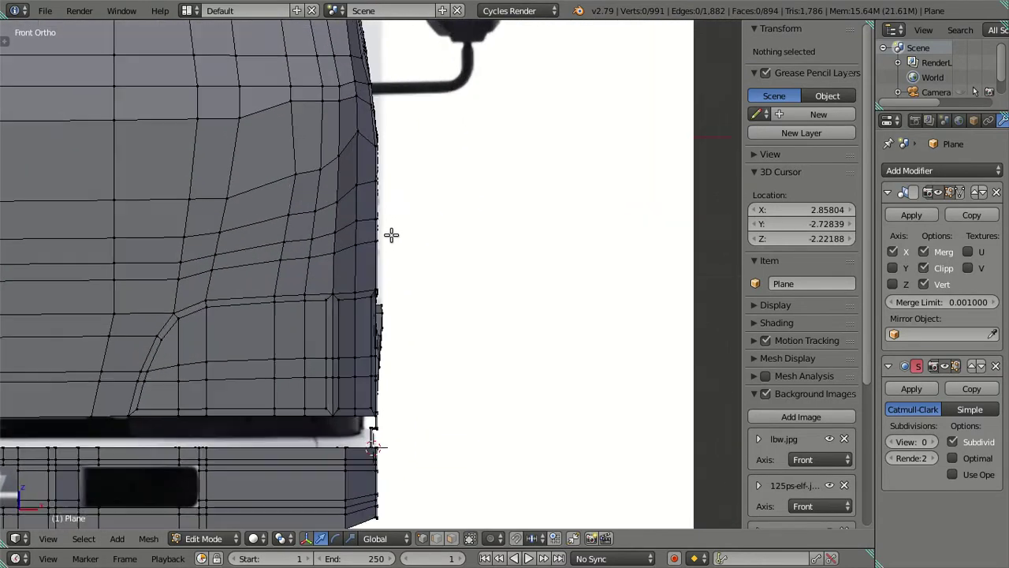
pyautogui.scroll(1, 392, 233)
pyautogui.scroll(-1, 361, 169)
pyautogui.scroll(-1, 376, 263)
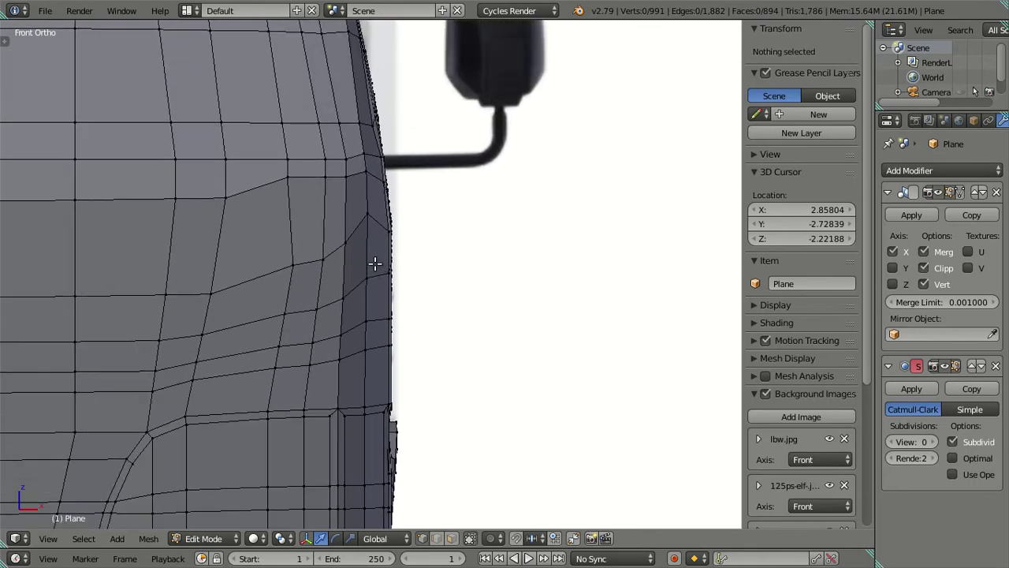
pyautogui.scroll(-1, 376, 263)
pyautogui.moveTo(478, 329)
pyautogui.mouseDown(button='middle')
pyautogui.moveTo(422, 264)
pyautogui.moveTo(431, 291)
pyautogui.mouseUp(button='middle')
pyautogui.scroll(2, 422, 264)
# Select the correct vertical edge loop at the cab's front corner.
pyautogui.scroll(1, 431, 290)
pyautogui.keyDown('alt'); pyautogui.rightClick(431, 290); pyautogui.keyUp('alt')
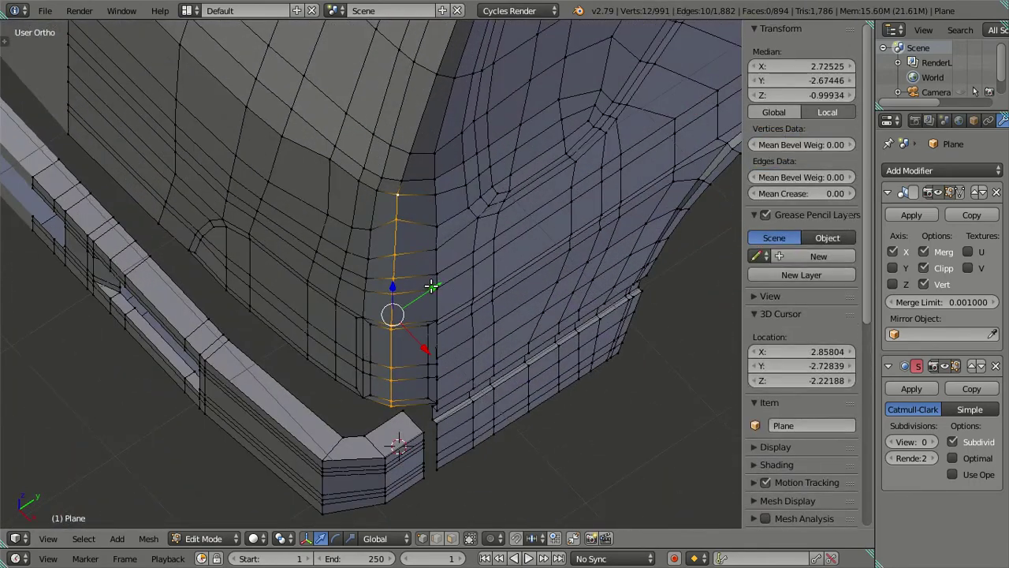
pyautogui.keyDown('alt'); pyautogui.rightClick(431, 284); pyautogui.keyUp('alt')
pyautogui.keyDown('alt'); pyautogui.rightClick(431, 283); pyautogui.keyUp('alt')
pyautogui.keyDown('alt'); pyautogui.rightClick(431, 283); pyautogui.keyUp('alt')
pyautogui.keyDown('alt'); pyautogui.rightClick(432, 283); pyautogui.keyUp('alt')
pyautogui.keyDown('alt'); pyautogui.rightClick(432, 282); pyautogui.keyUp('alt')
pyautogui.keyDown('alt'); pyautogui.rightClick(432, 282); pyautogui.keyUp('alt')
pyautogui.moveTo(434, 280)
pyautogui.mouseDown(button='middle')
pyautogui.moveTo(475, 260)
pyautogui.moveTo(456, 214)
pyautogui.mouseUp(button='middle')
pyautogui.keyDown('alt'); pyautogui.rightClick(385, 211); pyautogui.keyUp('alt')
pyautogui.moveTo(386, 211); pyautogui.dragTo(435, 312, button='middle')
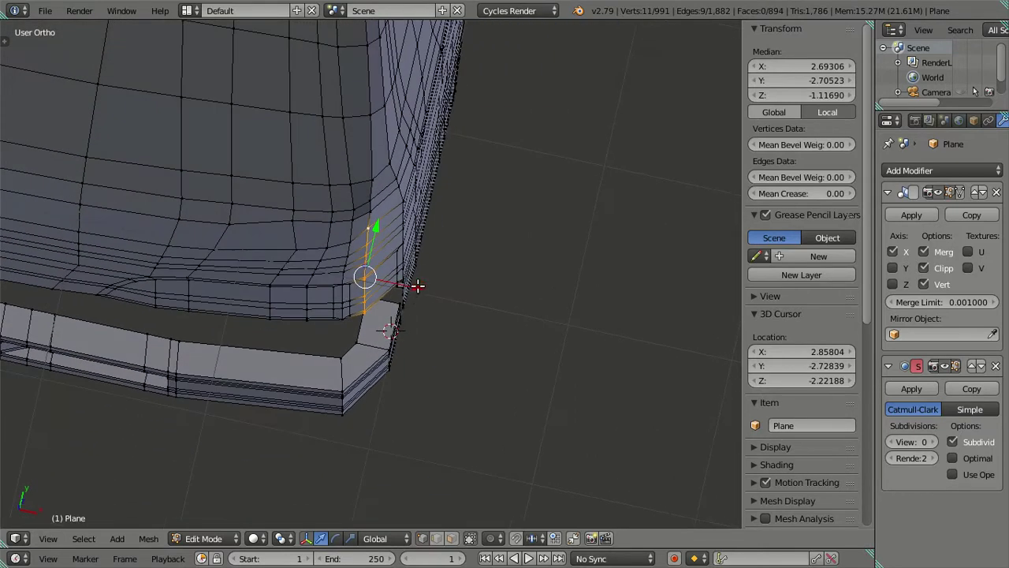
# Edge-slide the corner loop slightly, then undo it in top view.
pyautogui.moveTo(417, 286); pyautogui.dragTo(422, 285)
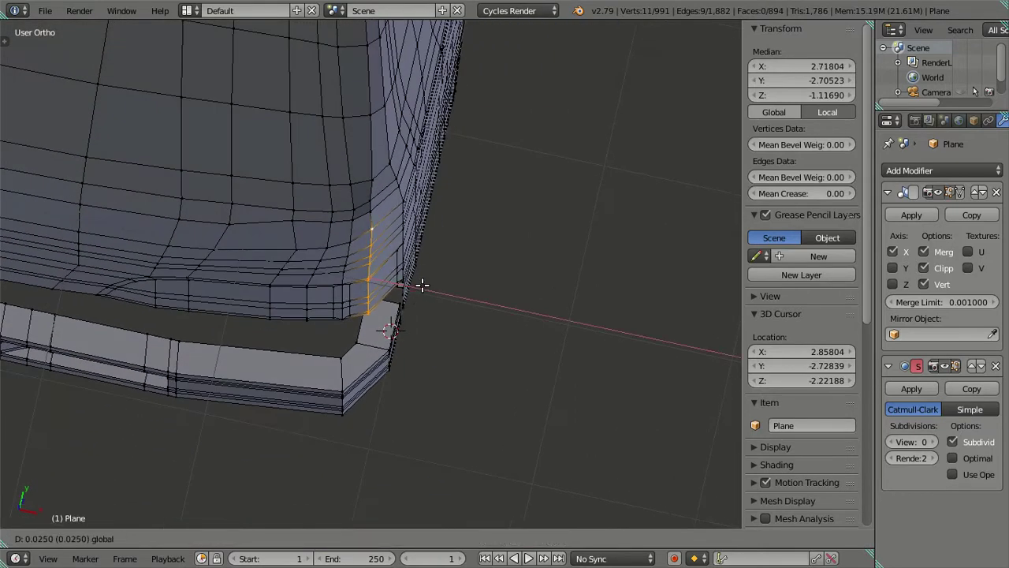
pyautogui.click(430, 284)
pyautogui.press('KP_7')
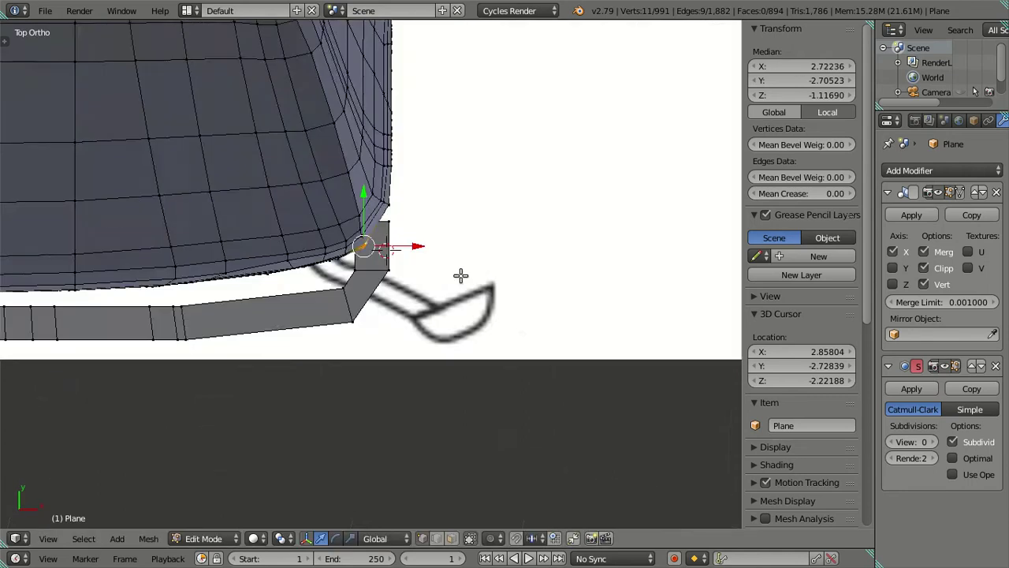
pyautogui.scroll(2, 459, 276)
pyautogui.scroll(2, 457, 276)
pyautogui.hotkey('ctrl', 'z')
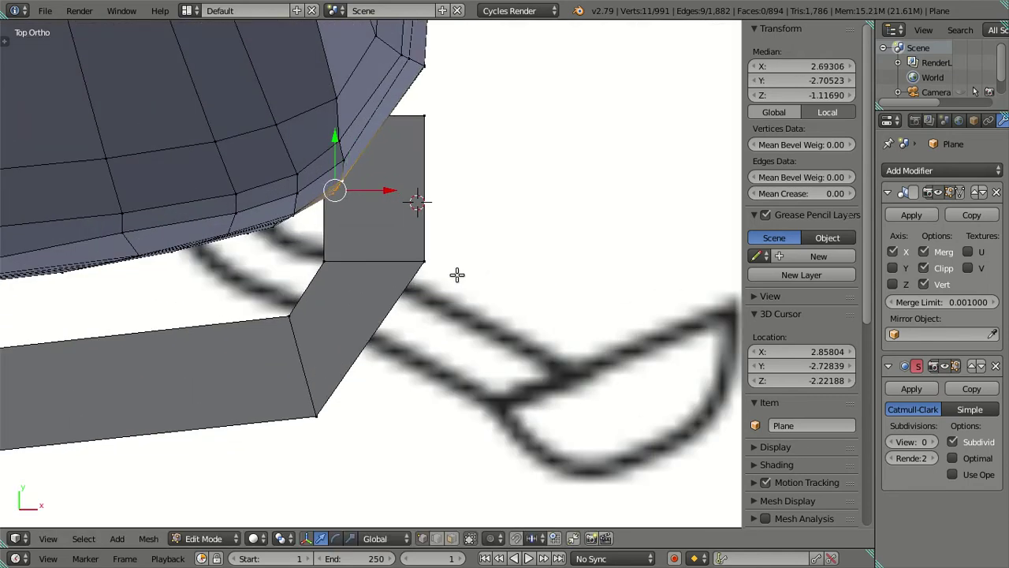
# Move the corner edge along X to its new position.
pyautogui.press('g')
pyautogui.press('x')
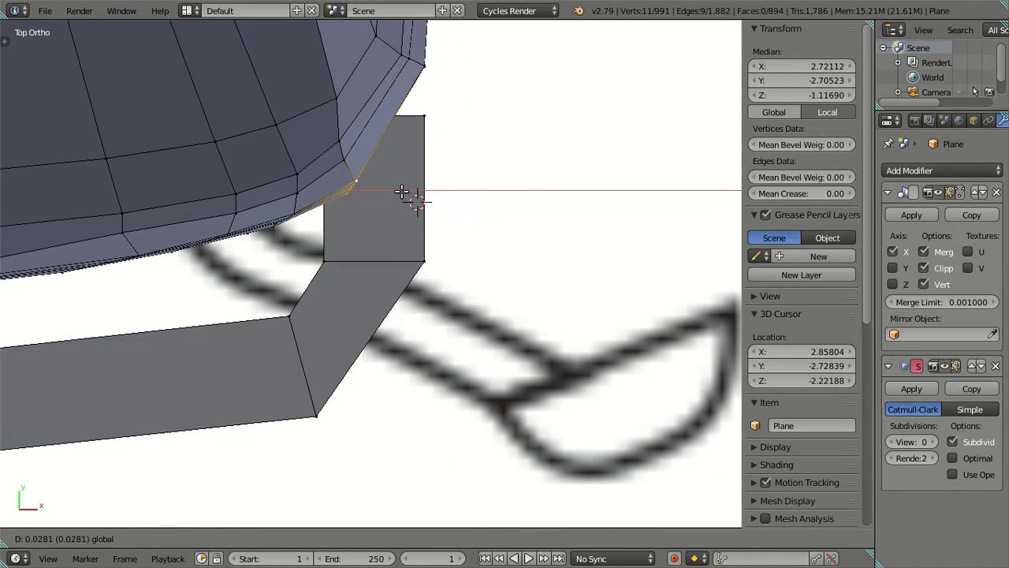
pyautogui.press('Escape')
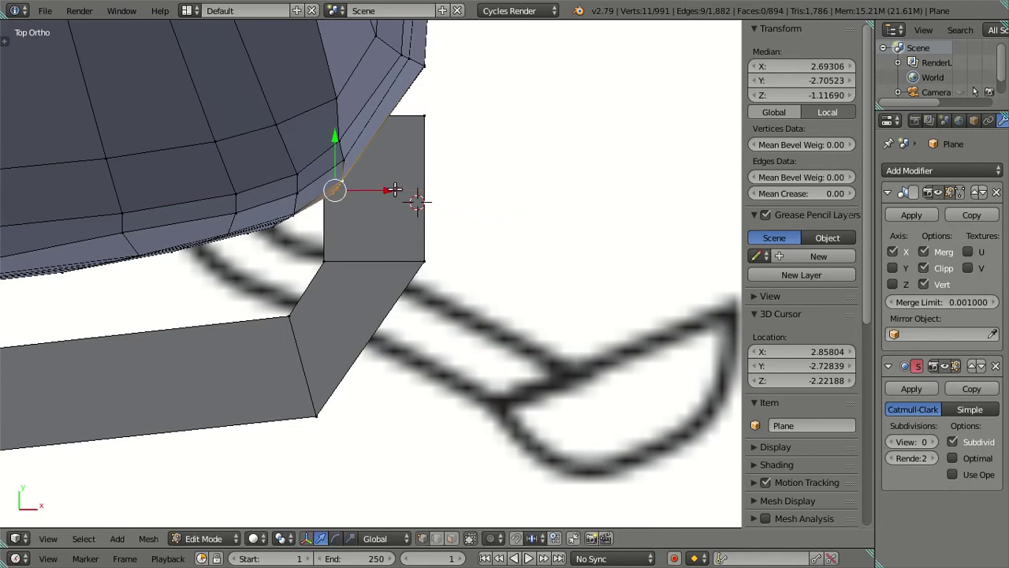
pyautogui.press('g')
pyautogui.press('x')
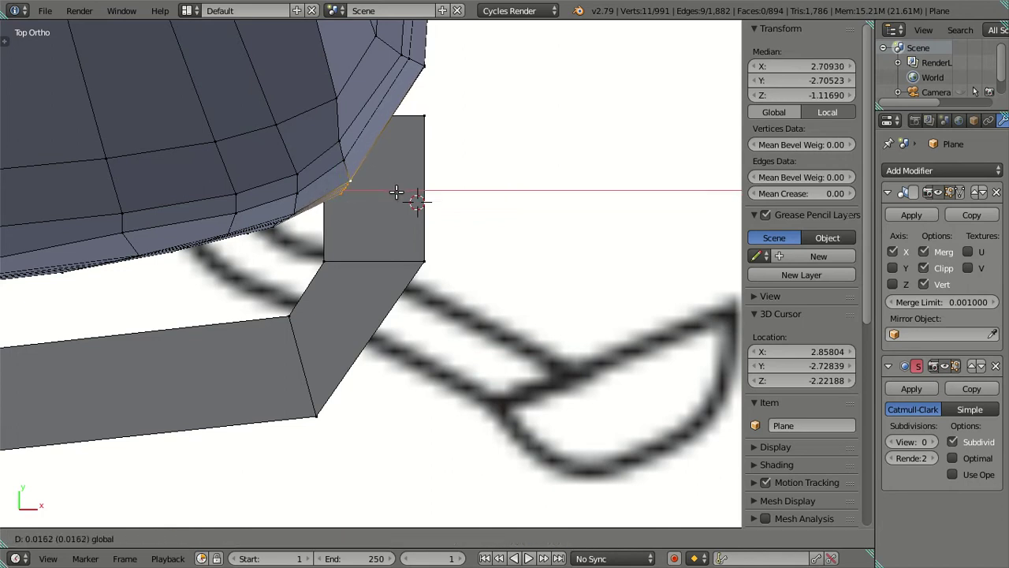
pyautogui.click(396, 193)
# Add a neighbouring vertex, move both along X onto the bumper corner, then deselect it.
pyautogui.keyDown('shift'); pyautogui.rightClick(341, 142); pyautogui.keyUp('shift')
pyautogui.press('g')
pyautogui.press('x')
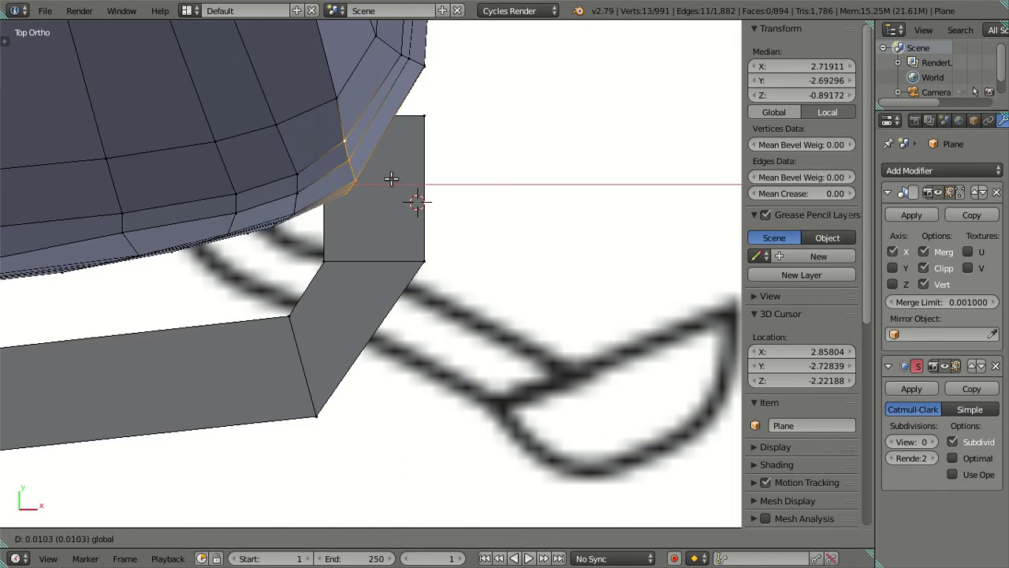
pyautogui.click(396, 178)
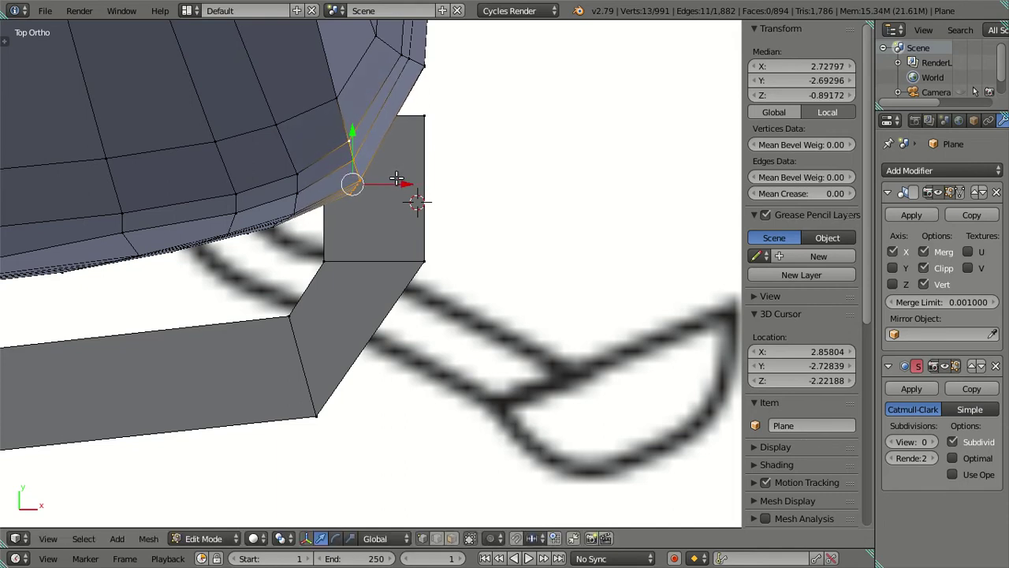
pyautogui.keyDown('shift'); pyautogui.rightClick(348, 144); pyautogui.keyUp('shift')
pyautogui.press('g')
pyautogui.press('y')
pyautogui.press('Escape')
# Check the corner in object mode and return to mesh editing.
pyautogui.press('Tab')
pyautogui.moveTo(354, 137)
pyautogui.mouseDown(button='middle')
pyautogui.moveTo(459, 248)
pyautogui.moveTo(423, 140)
pyautogui.moveTo(418, 234)
pyautogui.moveTo(433, 202)
pyautogui.moveTo(413, 289)
pyautogui.moveTo(422, 236)
pyautogui.moveTo(473, 270)
pyautogui.mouseUp(button='middle')
pyautogui.press('Tab')
pyautogui.scroll(-2, 427, 260)
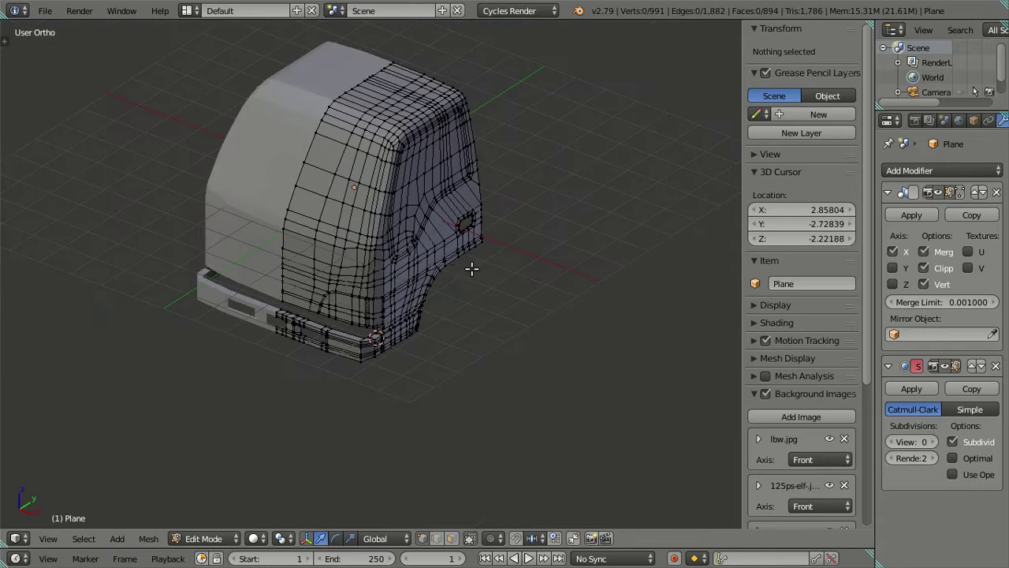
# Zoom and pan the front reference photo around the headlight and bumper.
pyautogui.press('KP_1')
pyautogui.scroll(2, 536, 255)
pyautogui.scroll(3, 601, 337)
pyautogui.scroll(2, 601, 338)
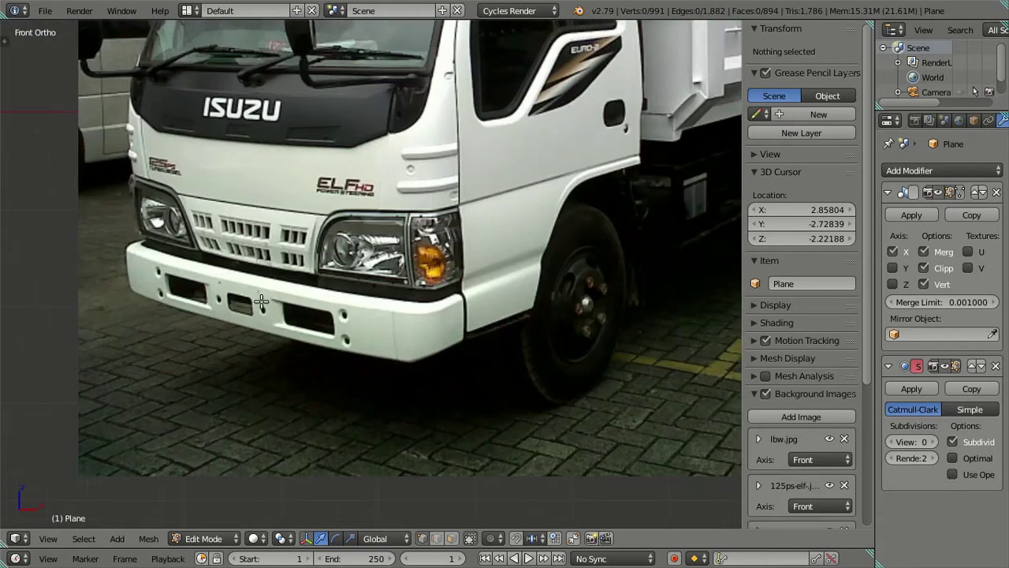
pyautogui.keyDown('shift'); pyautogui.moveTo(601, 337); pyautogui.dragTo(346, 319, button='middle'); pyautogui.keyUp('shift')
pyautogui.scroll(1, 346, 319)
pyautogui.scroll(-1, 359, 308)
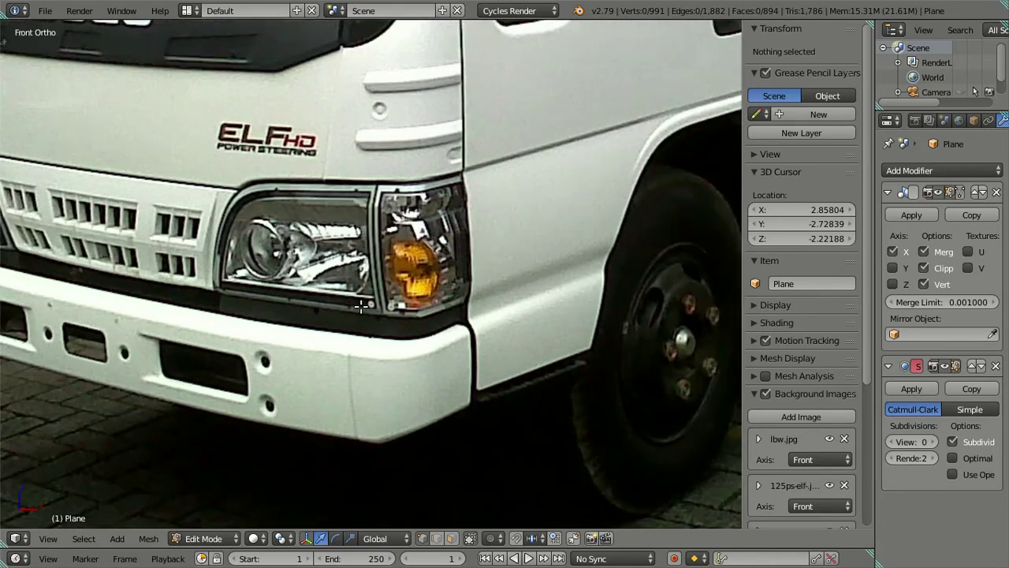
pyautogui.scroll(-4, 362, 305)
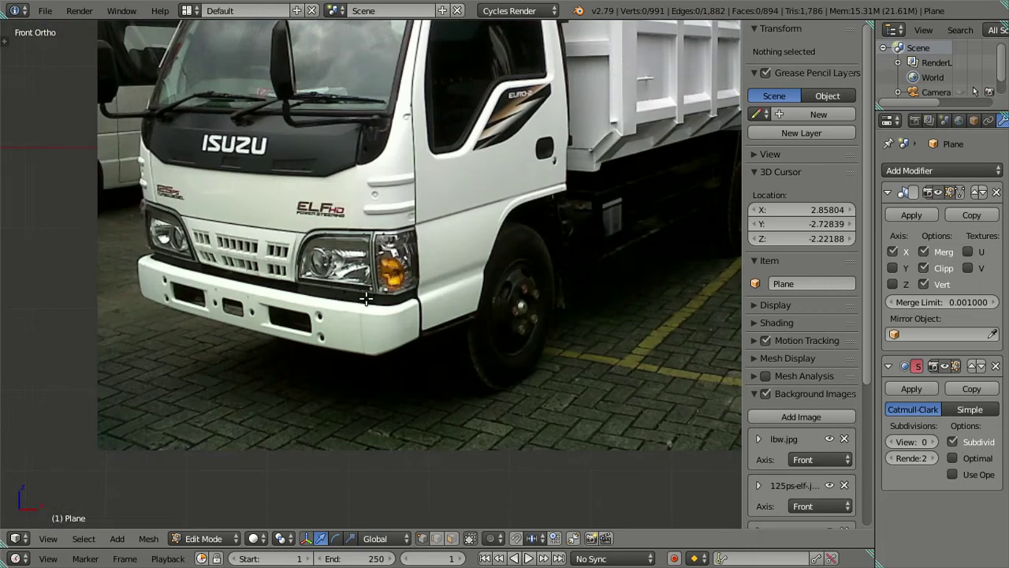
pyautogui.scroll(-3, 334, 270)
pyautogui.scroll(-2, 270, 252)
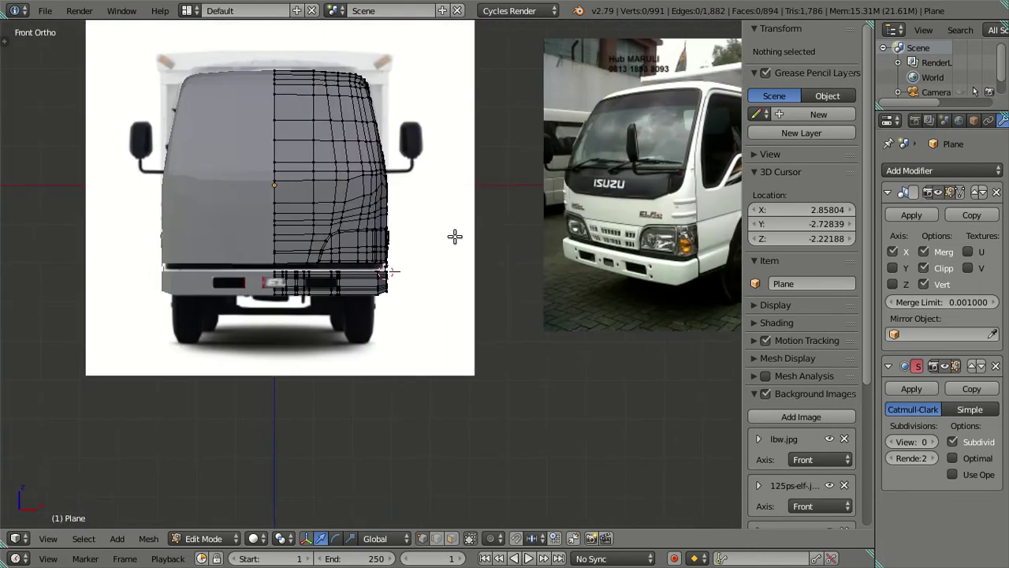
# Orbit back and select the longer vertical edge loop at the cab's front corner.
pyautogui.moveTo(454, 234); pyautogui.dragTo(381, 269, button='middle')
pyautogui.scroll(4, 402, 269)
pyautogui.scroll(3, 367, 345)
pyautogui.scroll(1, 367, 342)
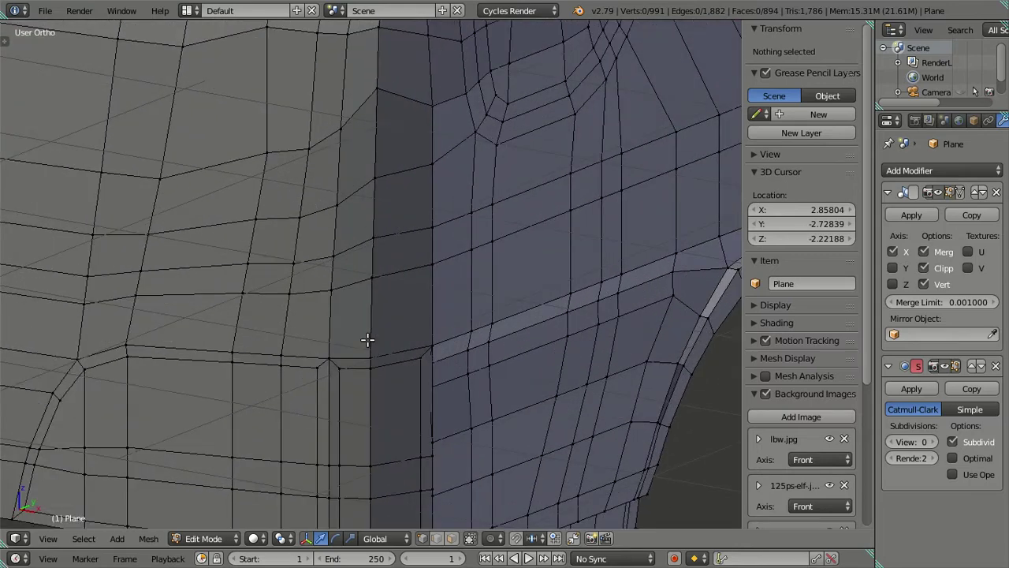
pyautogui.keyDown('alt'); pyautogui.rightClick(369, 337); pyautogui.keyUp('alt')
pyautogui.keyDown('alt'); pyautogui.rightClick(374, 332); pyautogui.keyUp('alt')
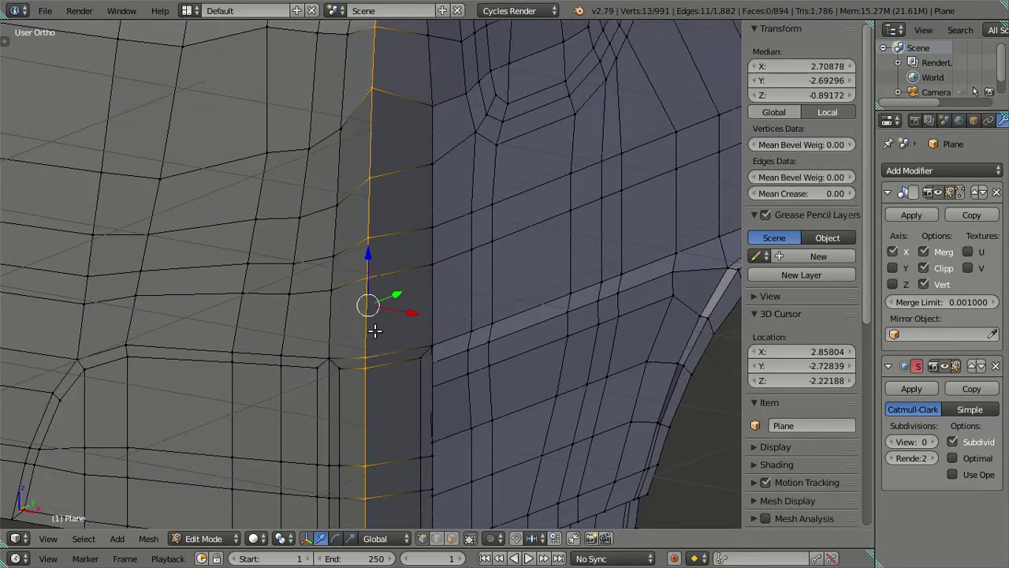
pyautogui.scroll(-2, 374, 279)
pyautogui.moveTo(375, 279)
pyautogui.mouseDown(button='middle')
pyautogui.moveTo(392, 332)
pyautogui.moveTo(474, 189)
pyautogui.moveTo(386, 278)
pyautogui.moveTo(381, 129)
pyautogui.mouseUp(button='middle')
pyautogui.scroll(-2, 386, 323)
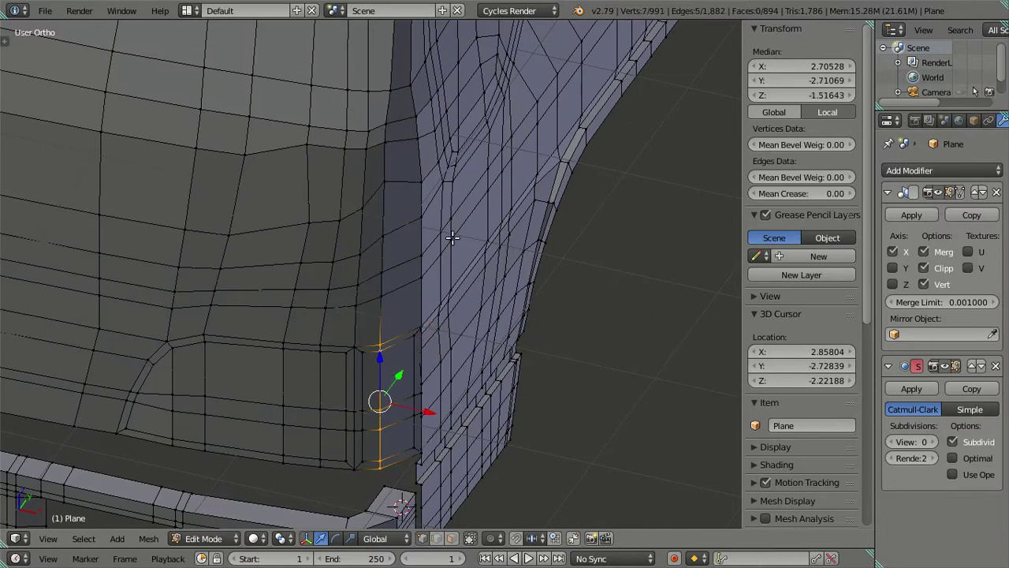
# In top view, slide the lower front-corner edge along X to meet the bumper corner.
pyautogui.press('KP_7')
pyautogui.scroll(2, 462, 331)
pyautogui.scroll(2, 387, 281)
pyautogui.scroll(3, 374, 217)
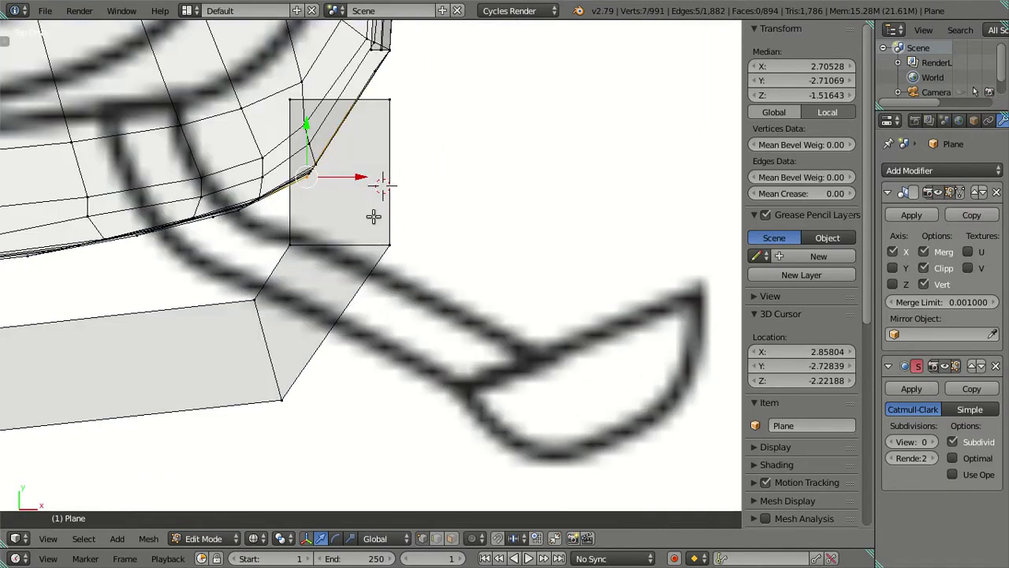
pyautogui.scroll(1, 386, 252)
pyautogui.scroll(1, 363, 268)
pyautogui.click(370, 201)
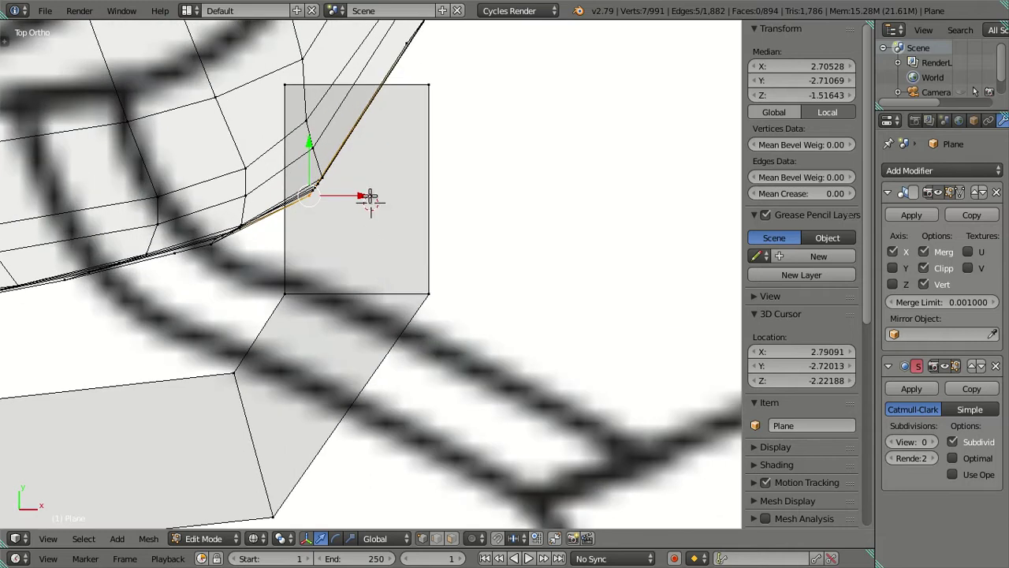
pyautogui.press('g')
pyautogui.press('x')
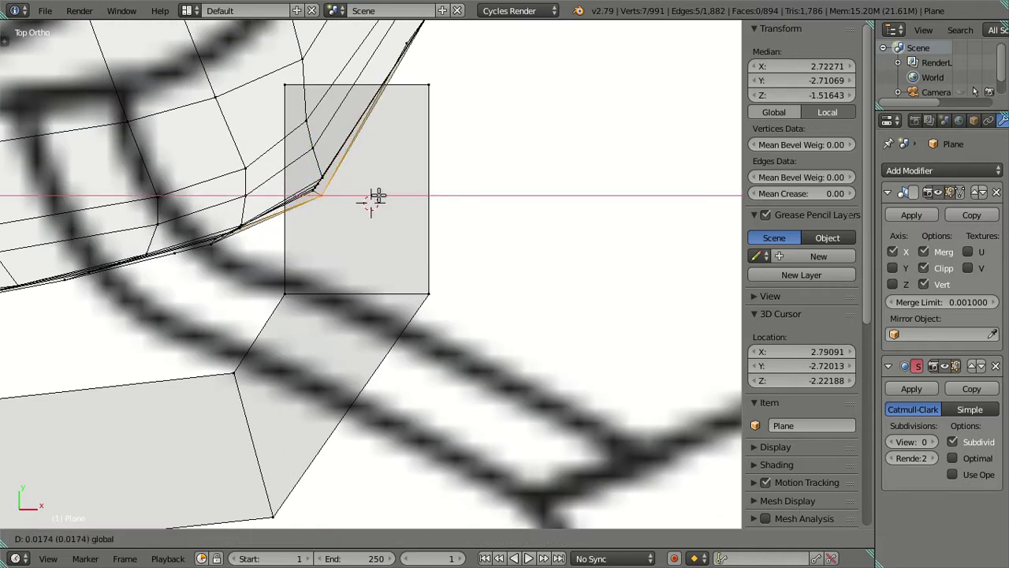
pyautogui.click(377, 196)
# In solid front view, nudge one corner-loop vertex slightly right along X, then return to Object Mode.
pyautogui.moveTo(378, 196); pyautogui.dragTo(378, 216, button='middle')
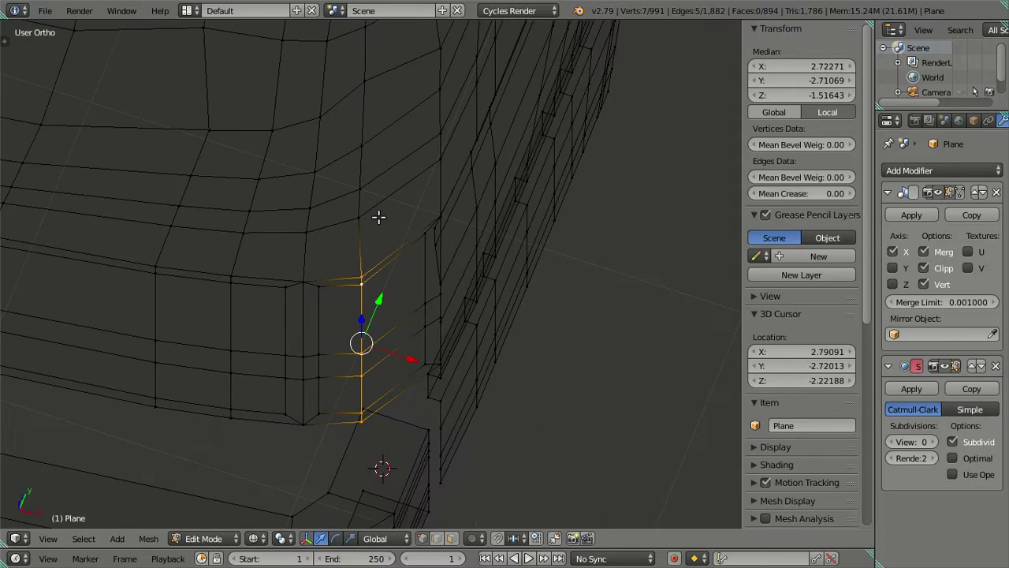
pyautogui.press('z')
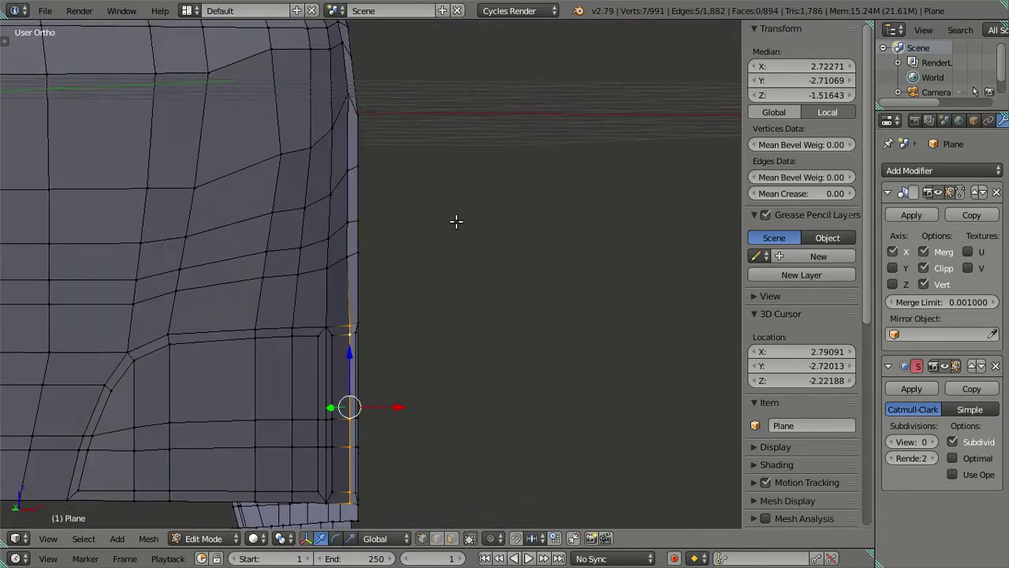
pyautogui.moveTo(373, 260)
pyautogui.mouseDown(button='middle')
pyautogui.moveTo(377, 242)
pyautogui.moveTo(361, 235)
pyautogui.mouseUp(button='middle')
pyautogui.keyDown('shift'); pyautogui.rightClick(370, 253); pyautogui.keyUp('shift')
pyautogui.press('KP_1')
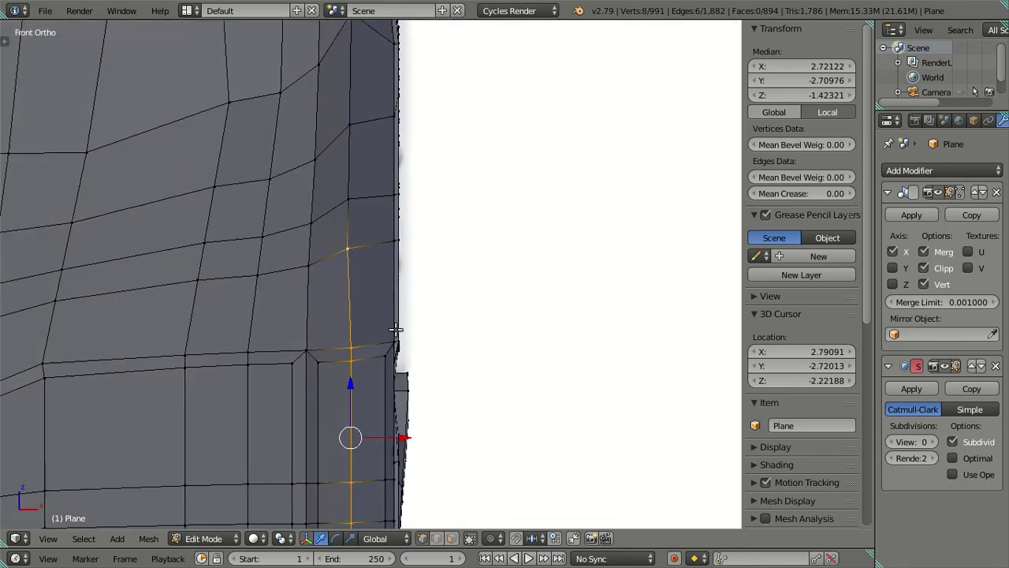
pyautogui.keyDown('shift'); pyautogui.rightClick(362, 226); pyautogui.keyUp('shift')
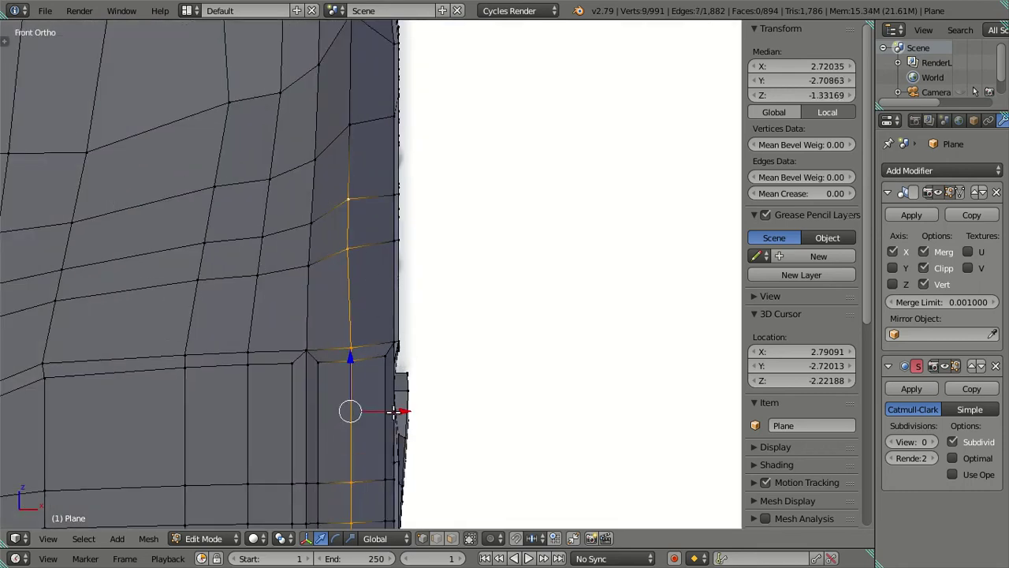
pyautogui.press('g')
pyautogui.press('x')
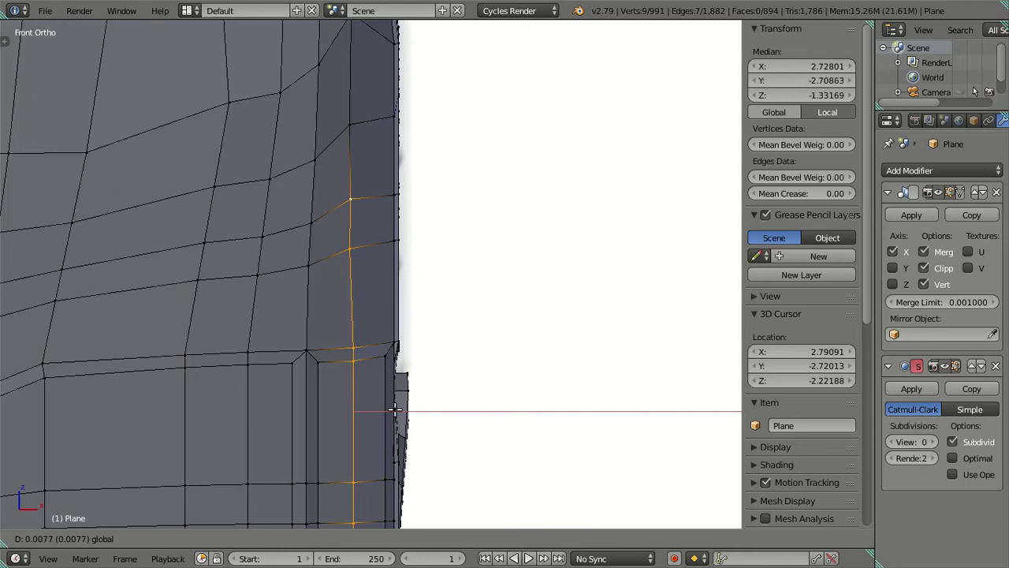
pyautogui.press('Escape')
pyautogui.keyDown('shift'); pyautogui.rightClick(347, 195); pyautogui.keyUp('shift')
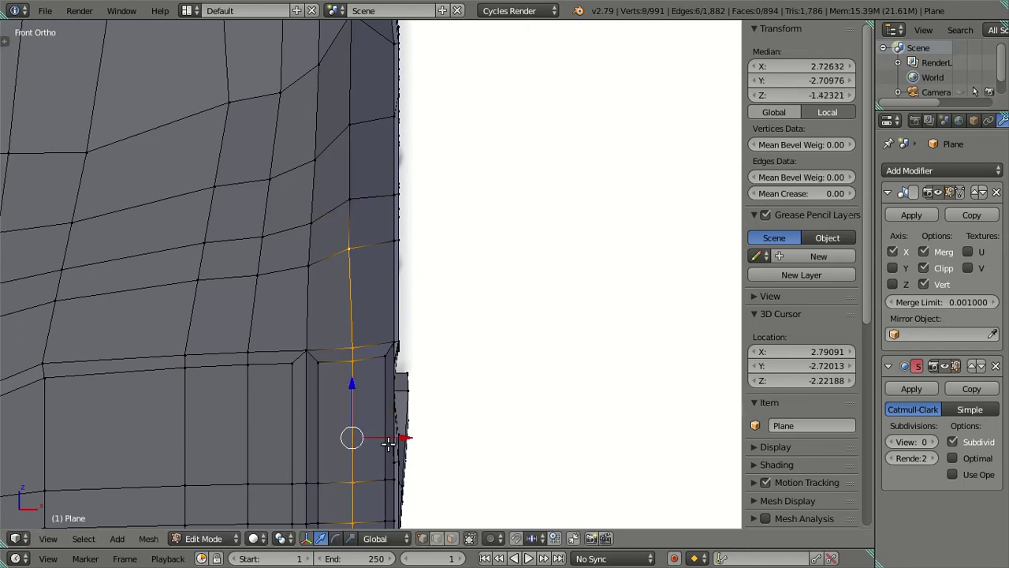
pyautogui.rightClick(349, 250)
pyautogui.press('g')
pyautogui.press('x')
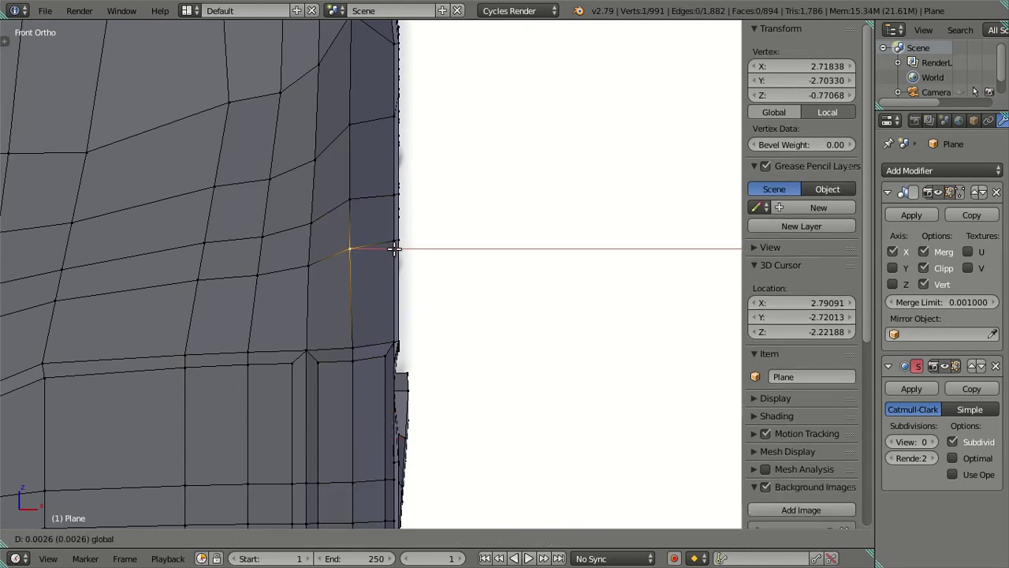
pyautogui.press('Return')
pyautogui.press('Tab')
pyautogui.moveTo(430, 290)
pyautogui.mouseDown(button='middle')
pyautogui.moveTo(313, 331)
pyautogui.moveTo(231, 292)
pyautogui.moveTo(239, 323)
pyautogui.moveTo(399, 345)
pyautogui.moveTo(415, 307)
pyautogui.mouseUp(button='middle')
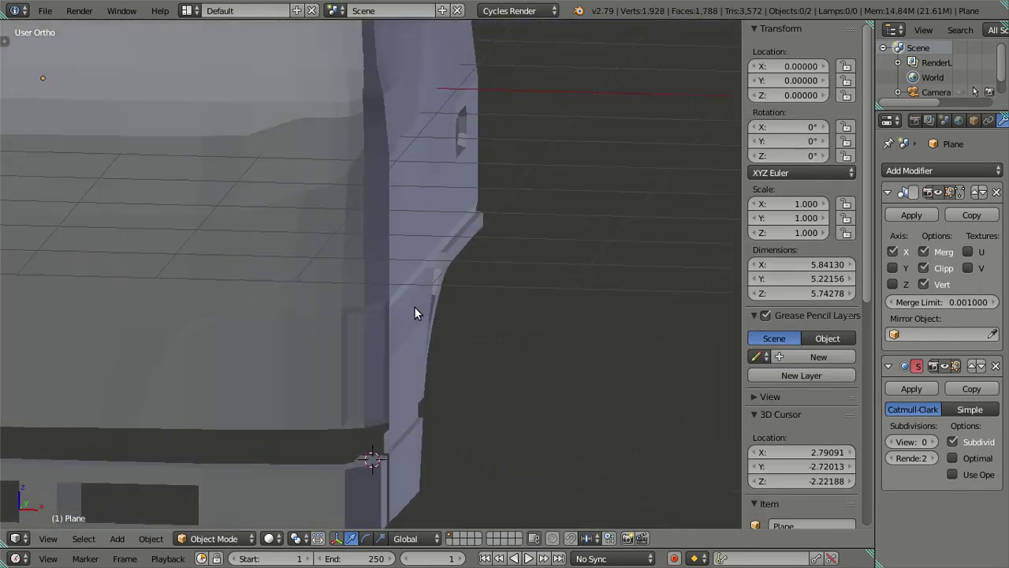
# Preview the cab smoothed at viewport subdivision level 2, then set it back to 0.
pyautogui.click(933, 442)
pyautogui.click(933, 442)
pyautogui.moveTo(512, 260)
pyautogui.mouseDown(button='middle')
pyautogui.moveTo(462, 250)
pyautogui.moveTo(423, 261)
pyautogui.moveTo(485, 288)
pyautogui.mouseUp(button='middle')
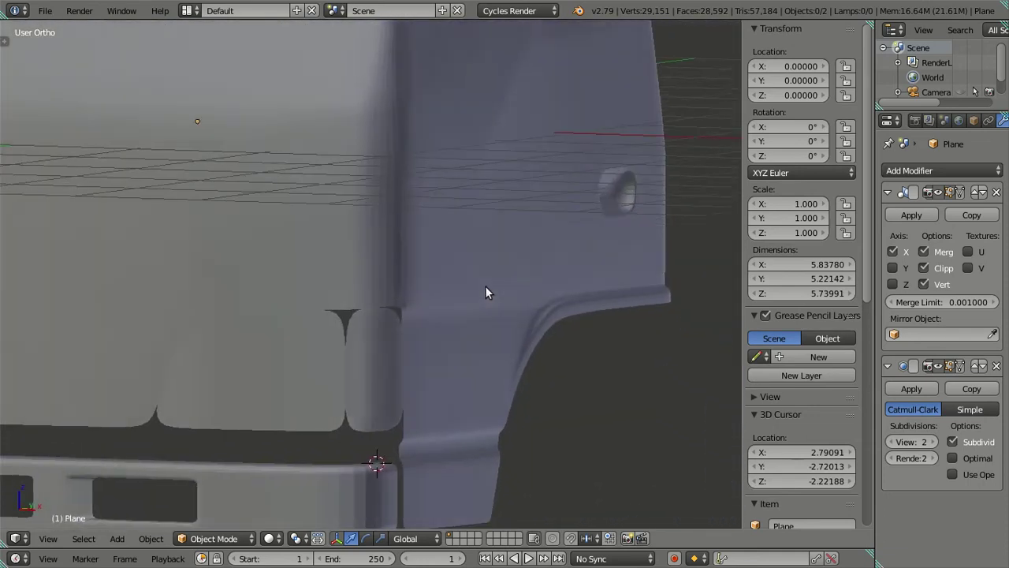
pyautogui.click(891, 442)
pyautogui.click(890, 442)
pyautogui.scroll(-5, 579, 391)
pyautogui.moveTo(578, 391)
pyautogui.mouseDown(button='middle')
pyautogui.moveTo(342, 293)
pyautogui.moveTo(397, 288)
pyautogui.moveTo(342, 271)
pyautogui.moveTo(436, 253)
pyautogui.moveTo(518, 286)
pyautogui.moveTo(491, 228)
pyautogui.moveTo(504, 210)
pyautogui.moveTo(563, 259)
pyautogui.moveTo(599, 273)
pyautogui.moveTo(466, 260)
pyautogui.moveTo(349, 286)
pyautogui.moveTo(387, 367)
pyautogui.moveTo(450, 367)
pyautogui.moveTo(516, 333)
pyautogui.moveTo(523, 349)
pyautogui.moveTo(453, 282)
pyautogui.mouseUp(button='middle')
# Re-enter Edit Mode and zoom on the headlight in front reference view.
pyautogui.press('Tab')
pyautogui.press('KP_1')
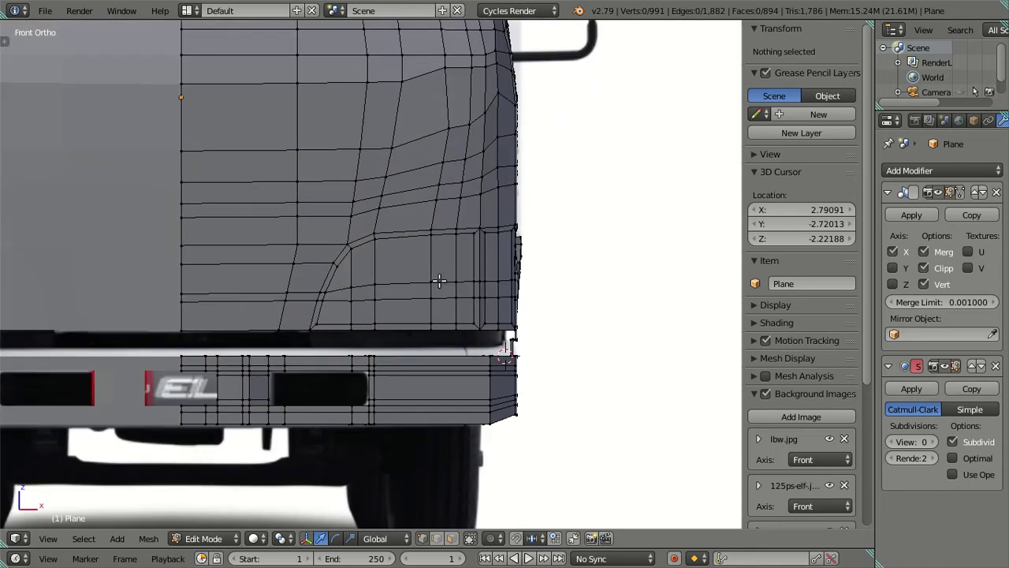
pyautogui.scroll(3, 439, 280)
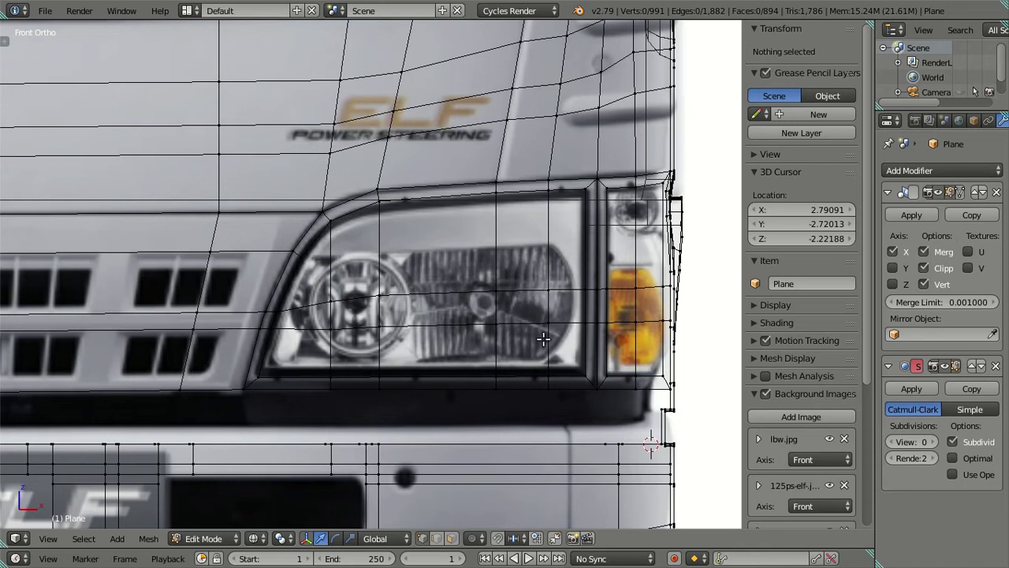
# In face select mode, select the fifteen faces covering the headlight area.
pyautogui.press('z')
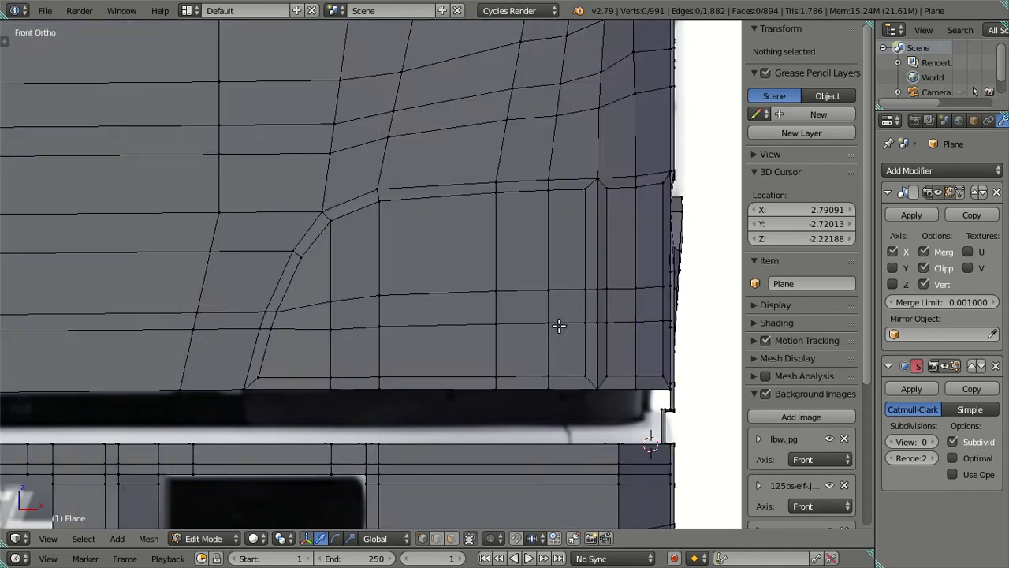
pyautogui.press('z')
pyautogui.press('z')
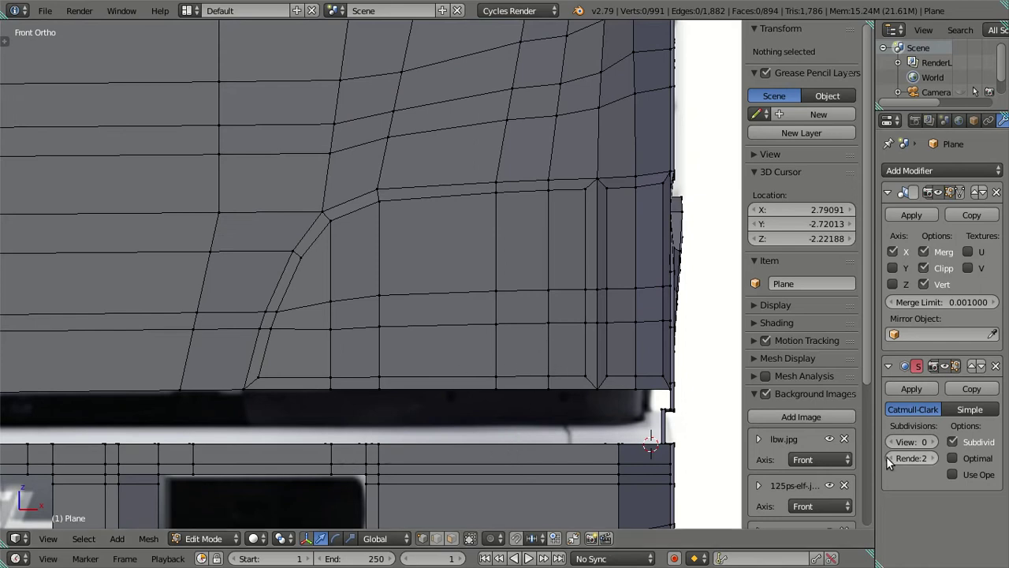
pyautogui.click(451, 539)
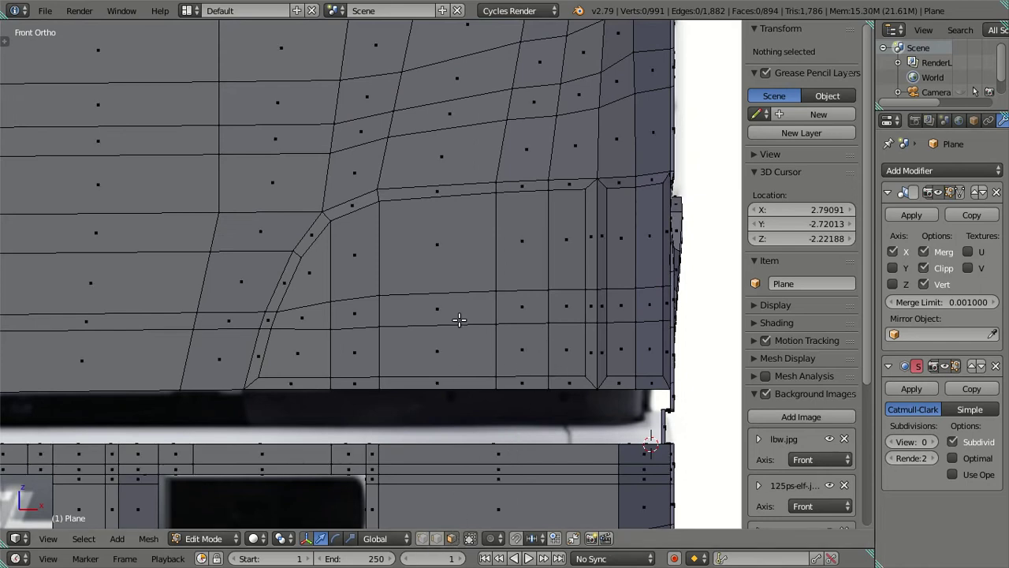
pyautogui.press('z')
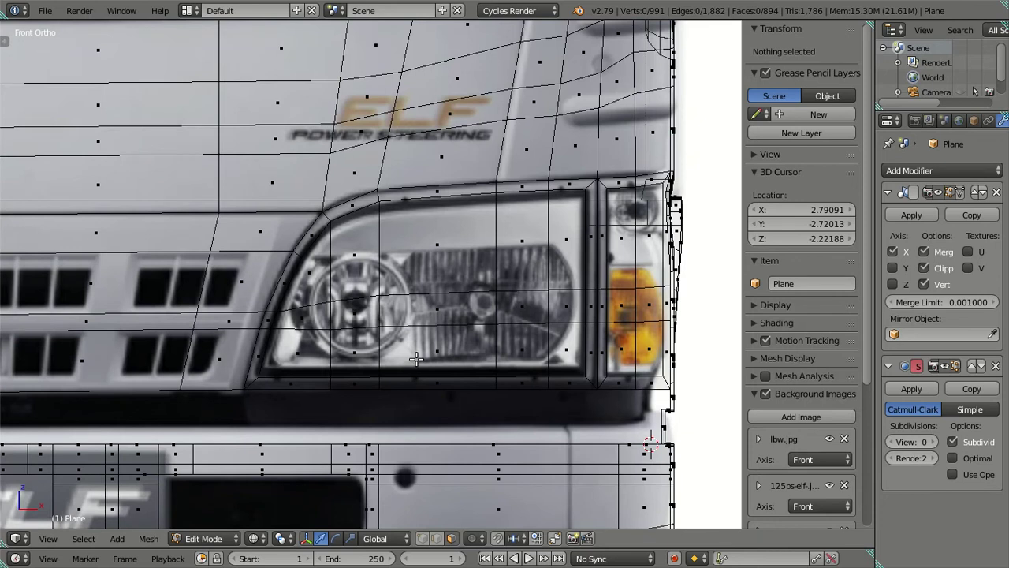
pyautogui.press('z')
pyautogui.rightClick(294, 351)
pyautogui.keyDown('shift'); pyautogui.rightClick(317, 300); pyautogui.keyUp('shift')
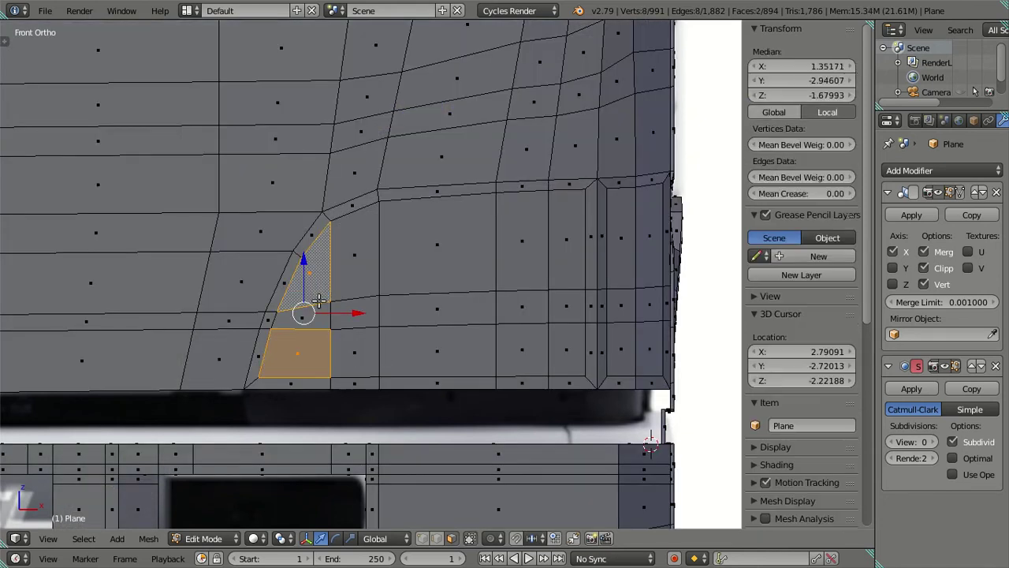
pyautogui.keyDown('shift'); pyautogui.rightClick(302, 318); pyautogui.keyUp('shift')
pyautogui.keyDown('shift'); pyautogui.rightClick(355, 254); pyautogui.keyUp('shift')
pyautogui.keyDown('shift'); pyautogui.rightClick(355, 315); pyautogui.keyUp('shift')
pyautogui.keyDown('shift'); pyautogui.rightClick(354, 352); pyautogui.keyUp('shift')
pyautogui.keyDown('shift'); pyautogui.rightClick(522, 349); pyautogui.keyUp('shift')
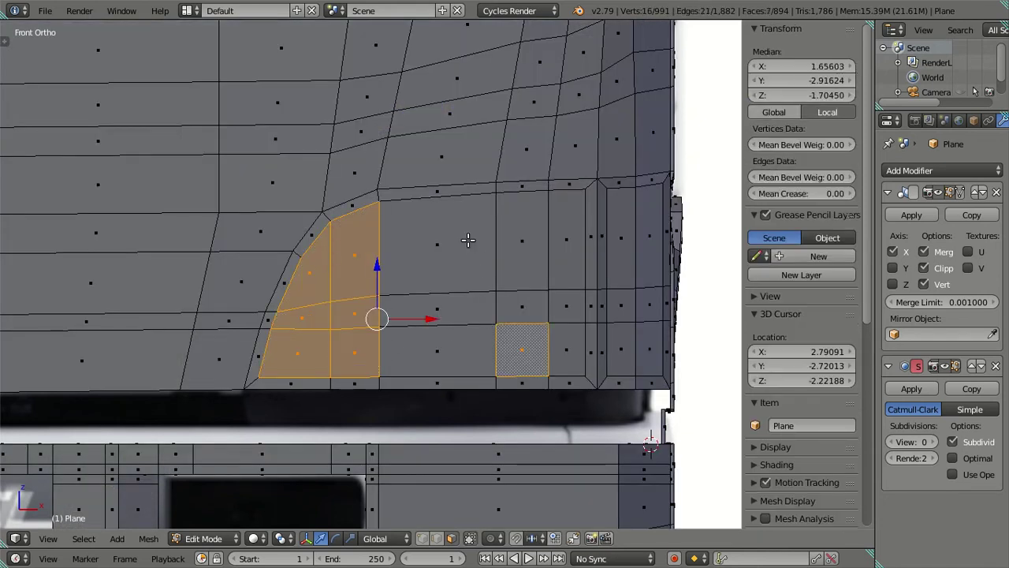
pyautogui.keyDown('shift'); pyautogui.rightClick(505, 256); pyautogui.keyUp('shift')
pyautogui.keyDown('shift'); pyautogui.rightClick(448, 270); pyautogui.keyUp('shift')
pyautogui.keyDown('shift'); pyautogui.rightClick(454, 302); pyautogui.keyUp('shift')
pyautogui.keyDown('shift'); pyautogui.rightClick(461, 331); pyautogui.keyUp('shift')
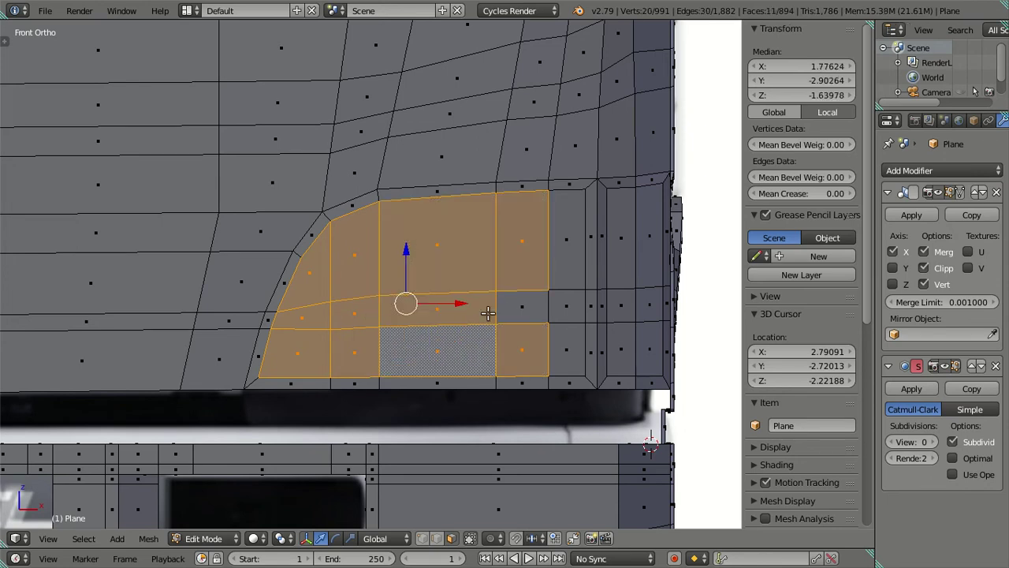
pyautogui.keyDown('shift'); pyautogui.rightClick(517, 309); pyautogui.keyUp('shift')
pyautogui.keyDown('shift'); pyautogui.rightClick(568, 307); pyautogui.keyUp('shift')
pyautogui.keyDown('shift'); pyautogui.rightClick(568, 349); pyautogui.keyUp('shift')
pyautogui.keyDown('shift'); pyautogui.rightClick(567, 238); pyautogui.keyUp('shift')
# Shrink the selected headlight faces slightly overall, then squash them further along Z.
pyautogui.press('z')
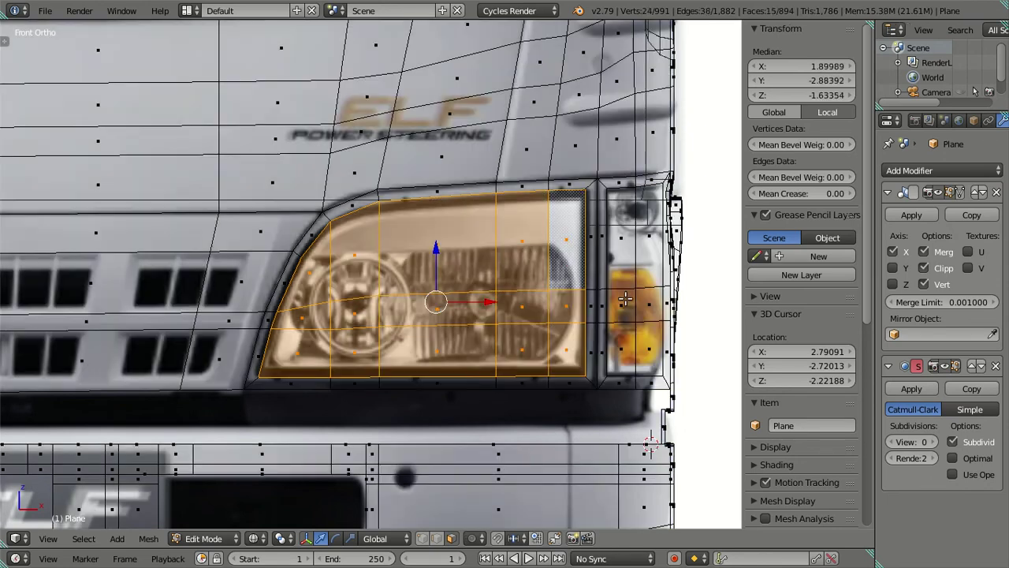
pyautogui.press('s')
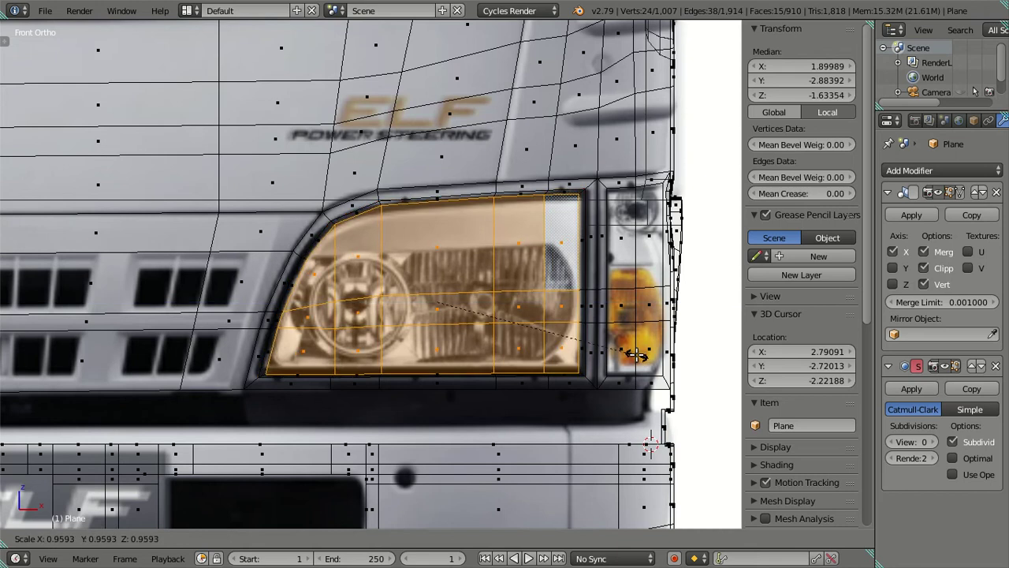
pyautogui.click(635, 355)
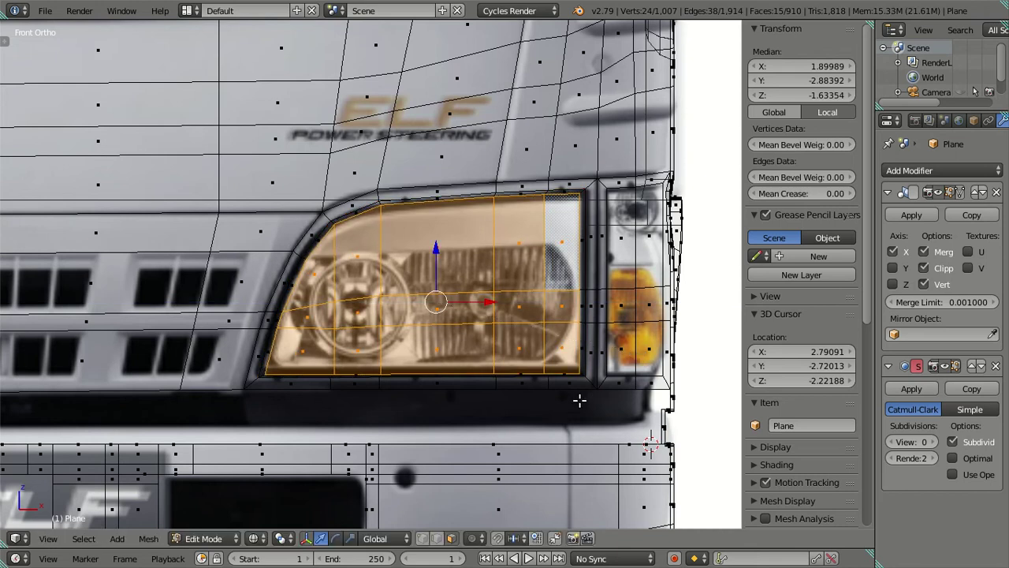
pyautogui.press('s')
pyautogui.press('z')
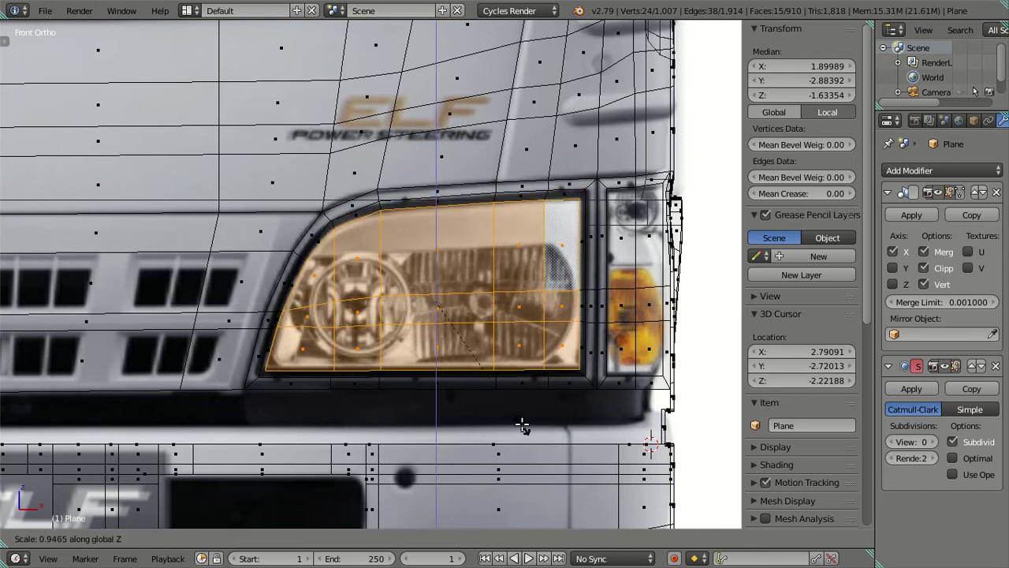
pyautogui.click(522, 424)
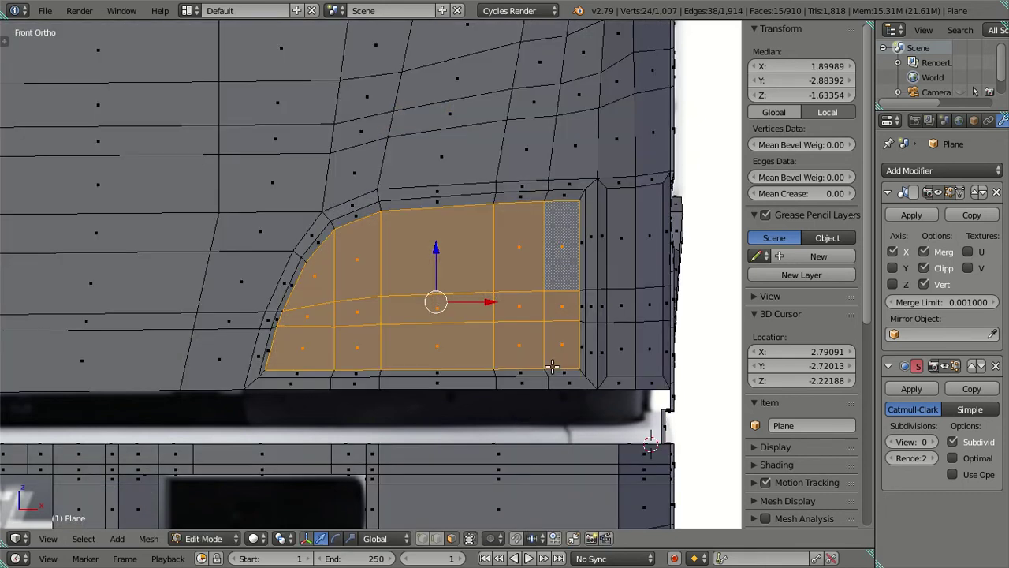
pyautogui.press('z')
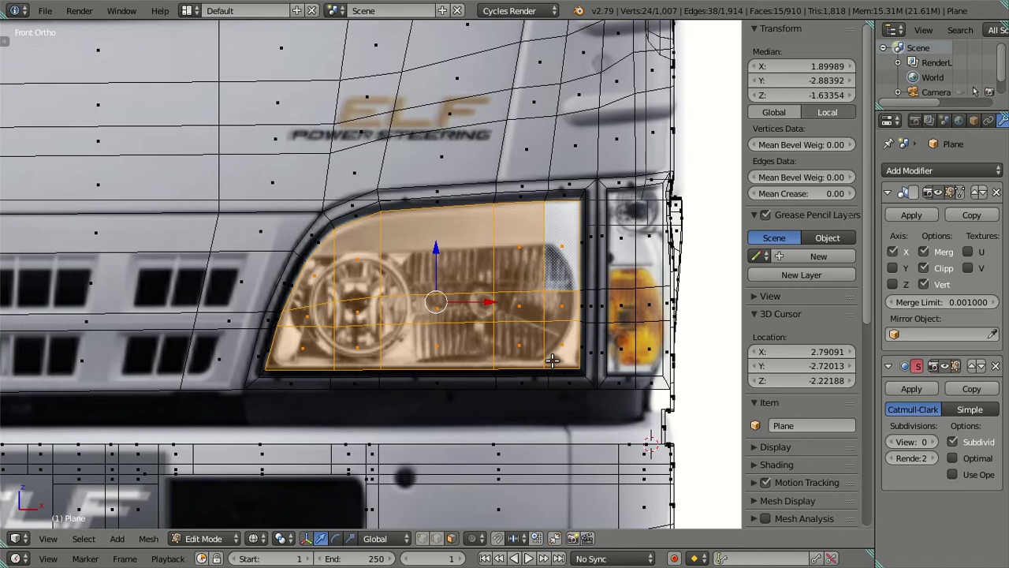
# Zoom in and compare the headlight mesh against the reference, previewing an unapplied loop cut.
pyautogui.scroll(1, 553, 356)
pyautogui.scroll(1, 554, 356)
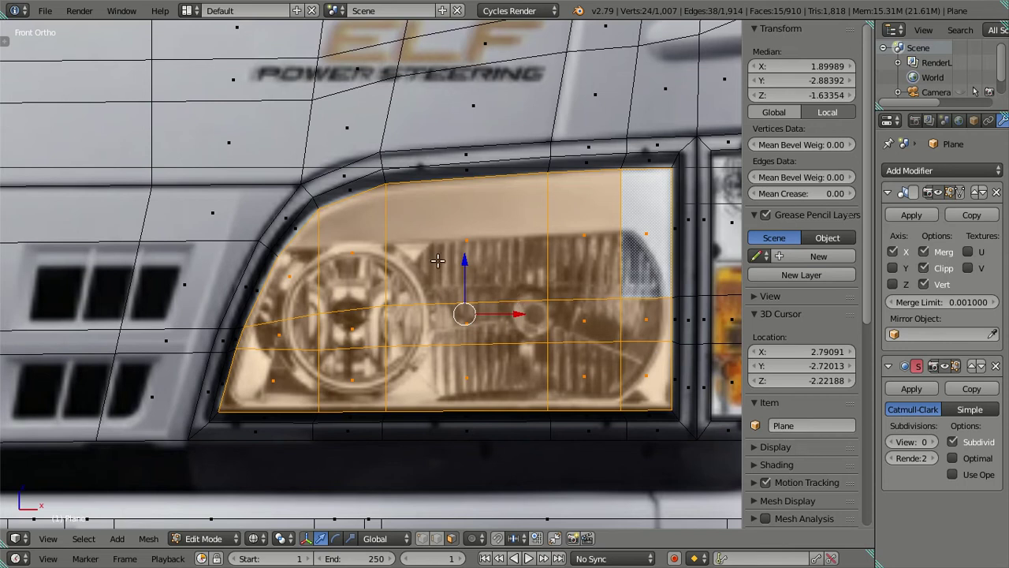
pyautogui.hotkey('alt', 'z')
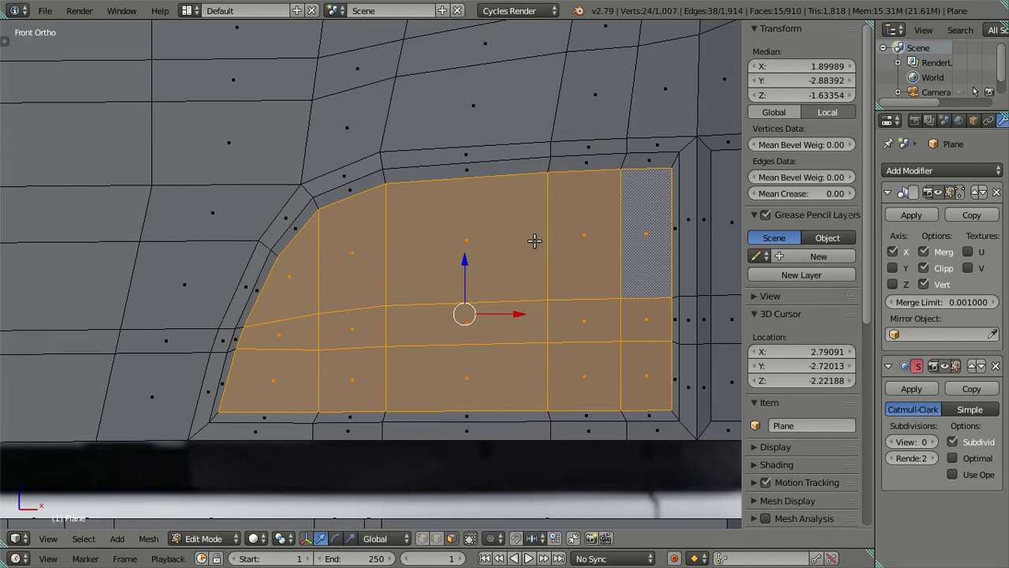
pyautogui.hotkey('alt', 'z')
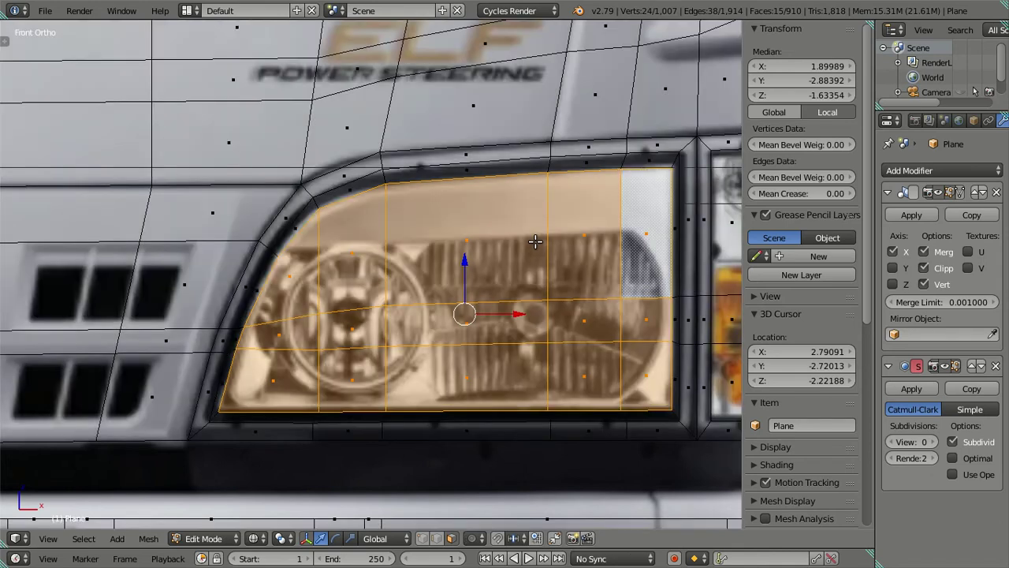
pyautogui.hotkey('ctrl', 'r')
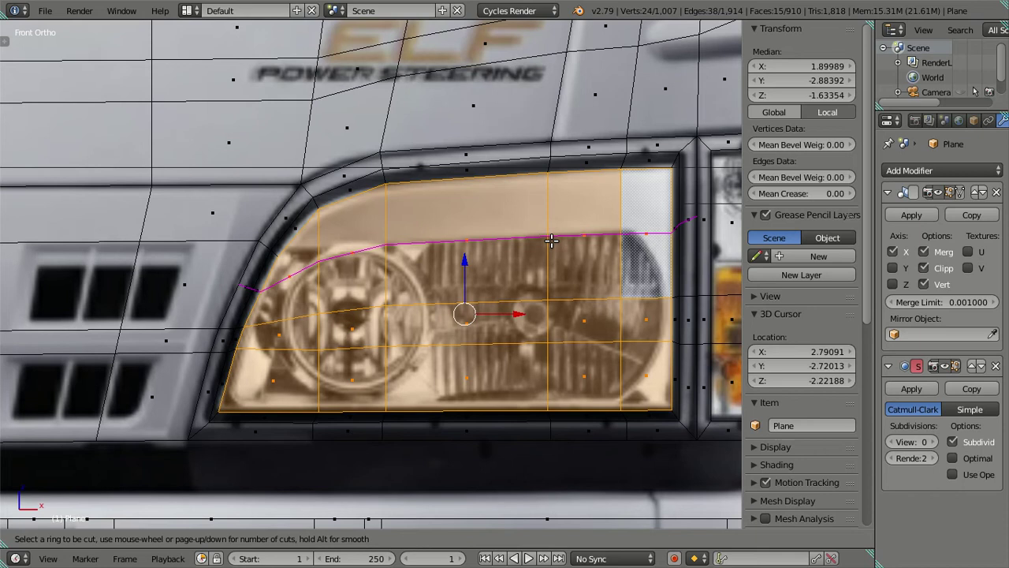
pyautogui.press('Escape')
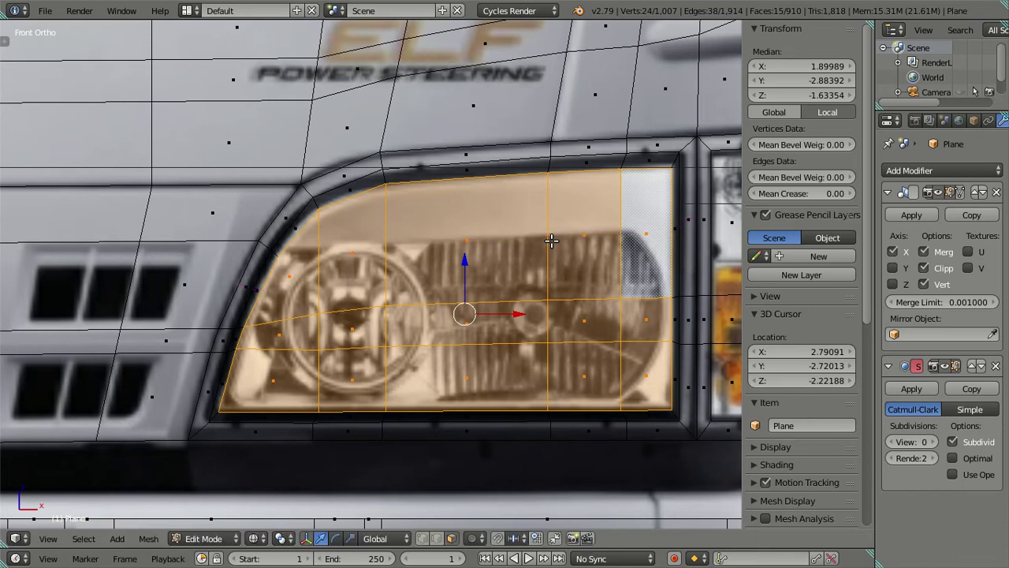
pyautogui.hotkey('alt', 'z')
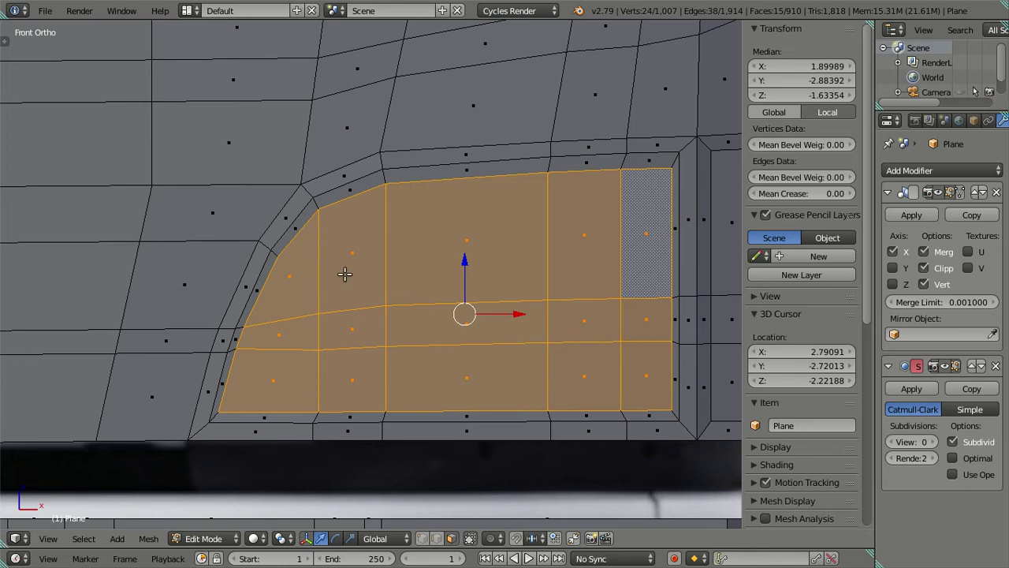
pyautogui.hotkey('alt', 'z')
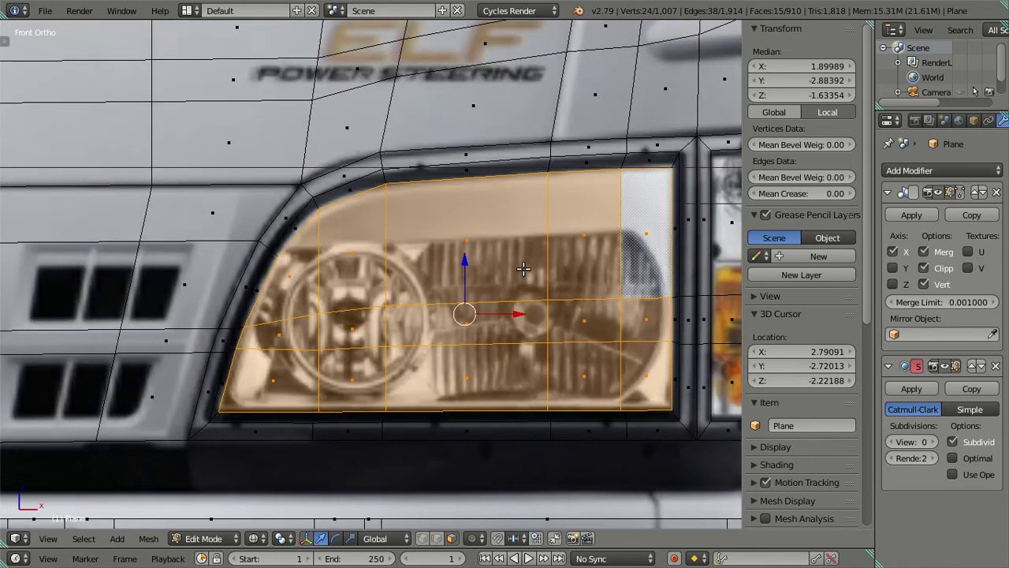
# Slide the headlight's right vertical edge along X and tilt it about 6°.
pyautogui.click(435, 543)
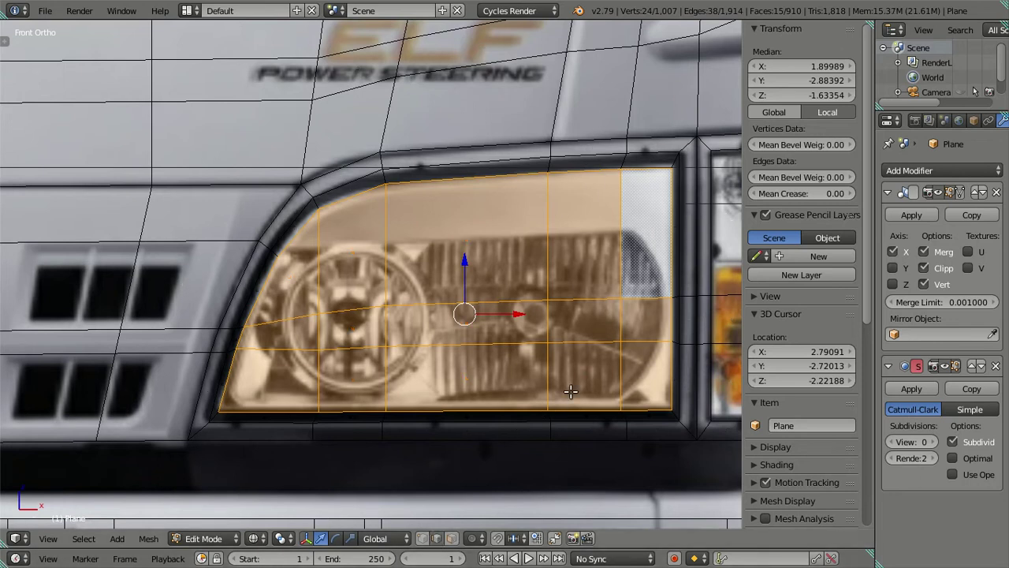
pyautogui.rightClick(622, 315)
pyautogui.press('g')
pyautogui.press('x')
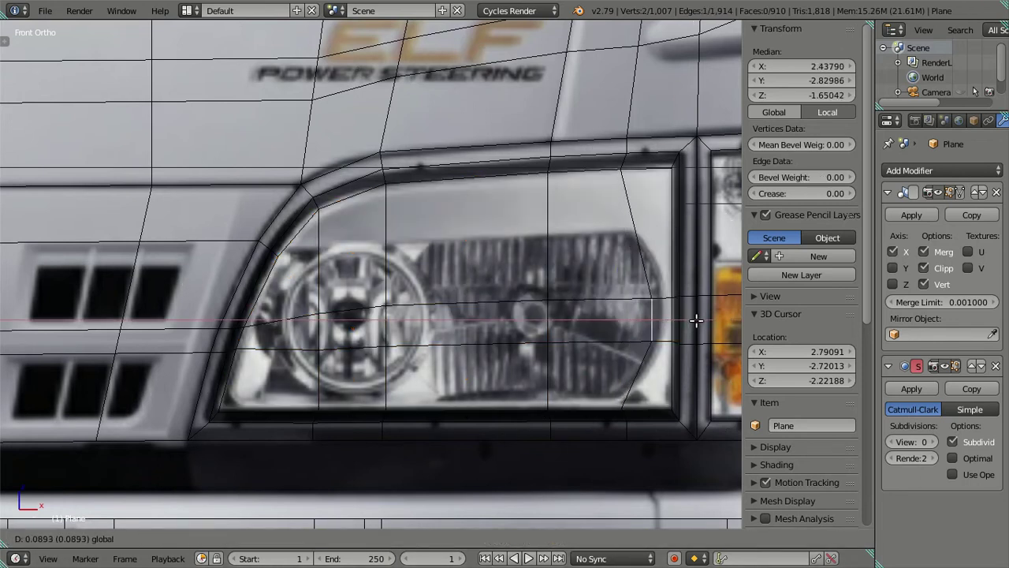
pyautogui.click(702, 319)
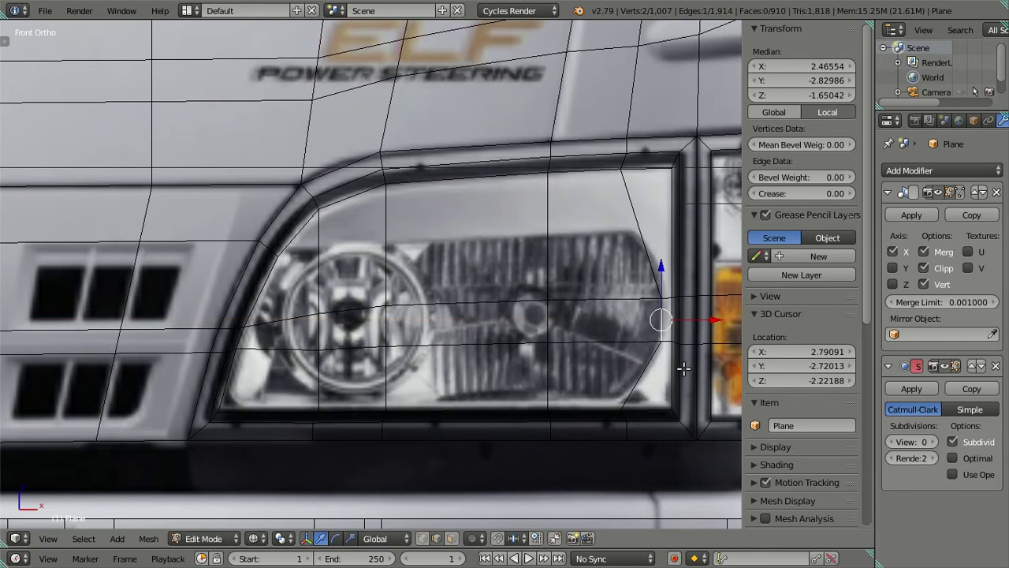
pyautogui.press('r')
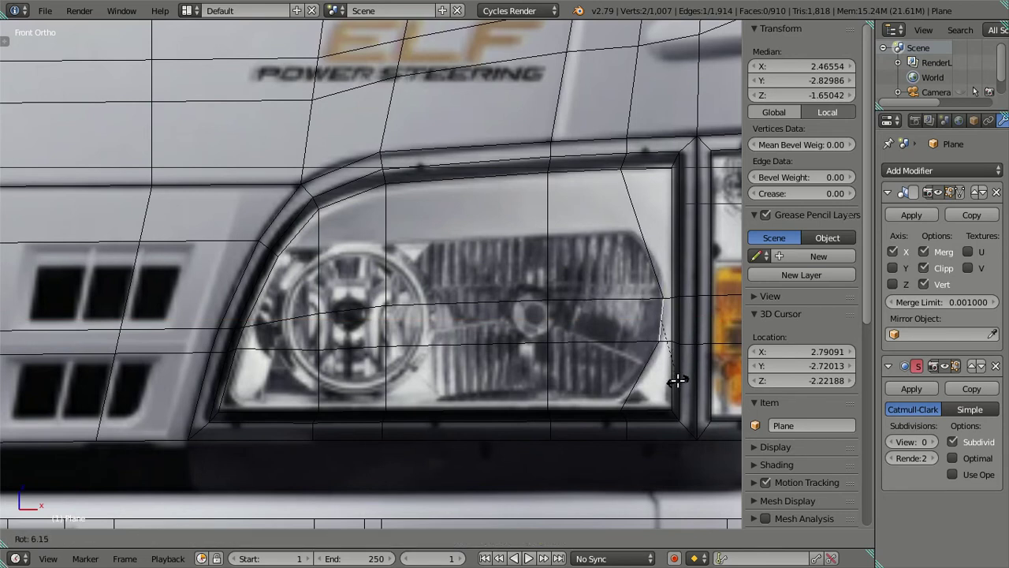
pyautogui.click(677, 381)
pyautogui.press('a')
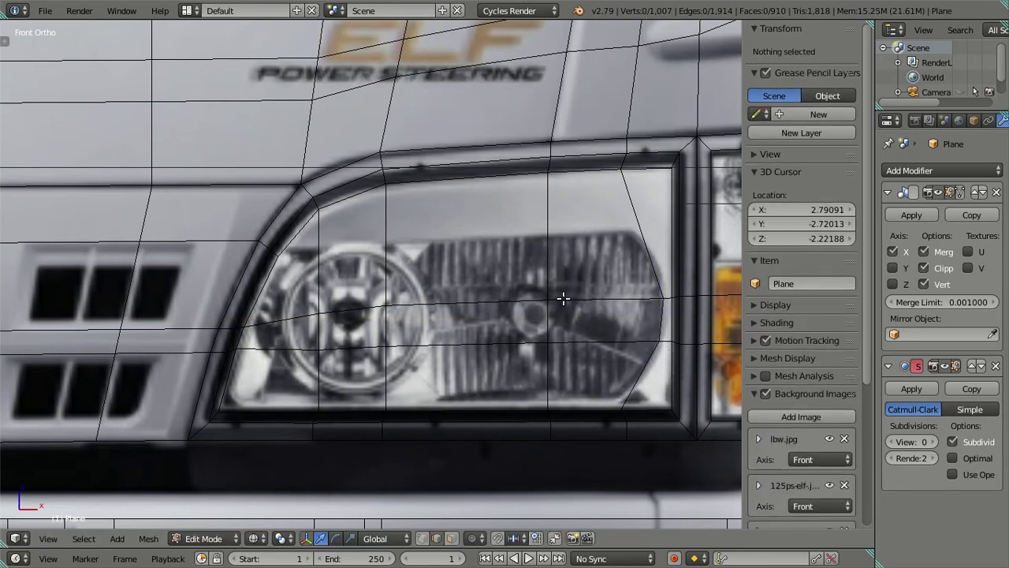
# Add an edge loop across the headlight's upper part and raise the upper-left corner vertex.
pyautogui.hotkey('ctrl', 'r')
pyautogui.click(547, 233)
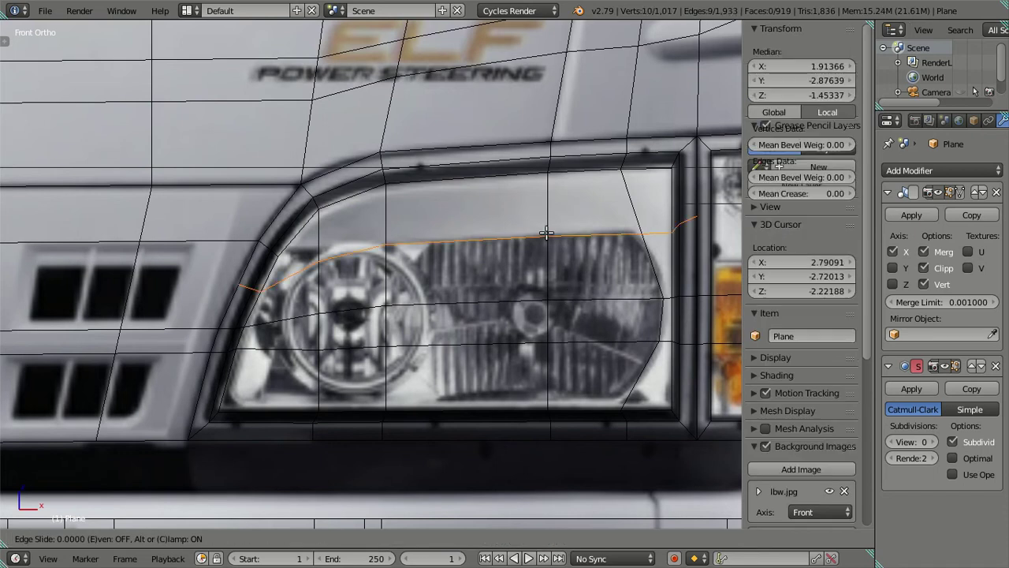
pyautogui.rightClick(547, 233)
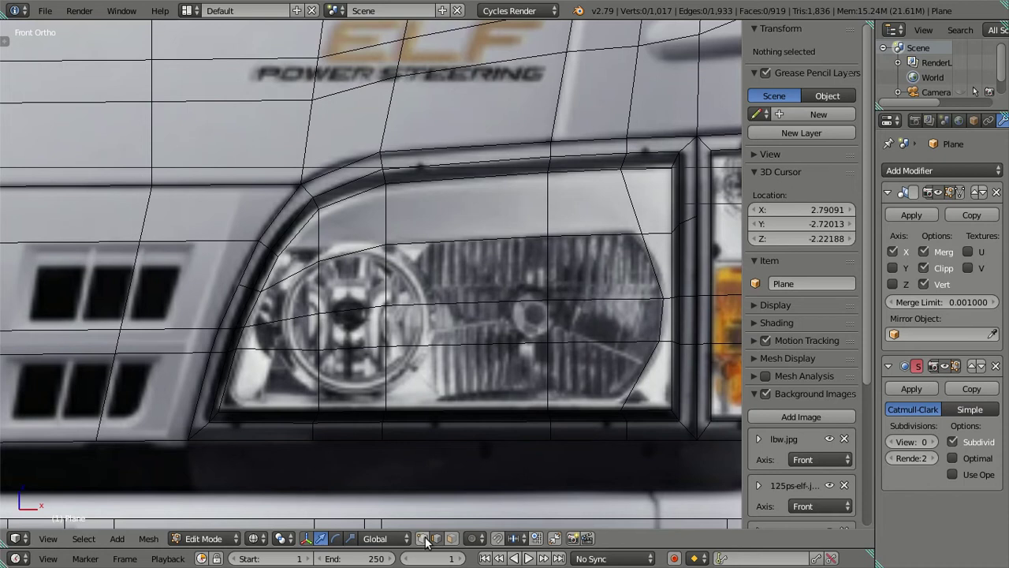
pyautogui.rightClick(318, 267)
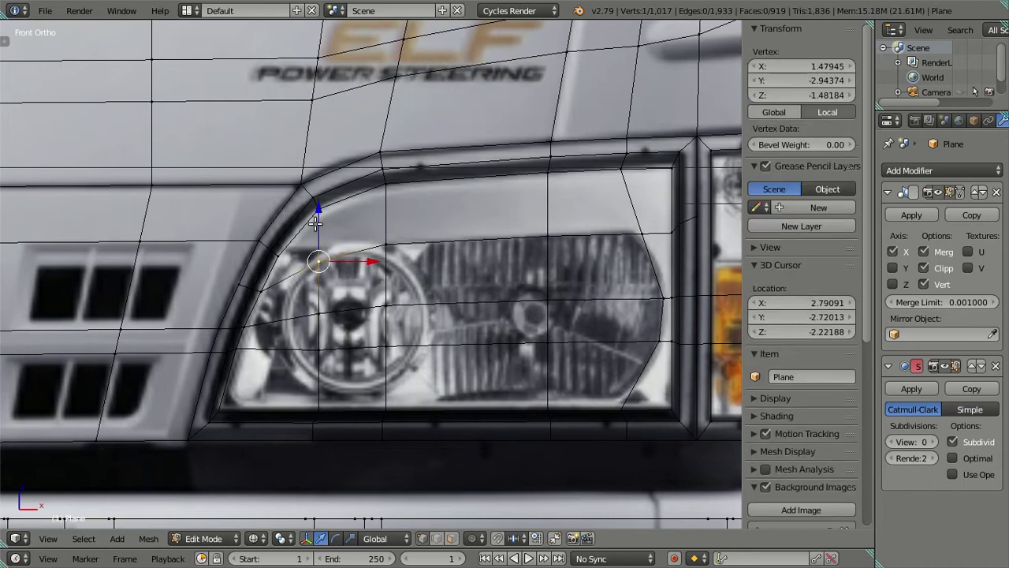
pyautogui.moveTo(318, 220); pyautogui.dragTo(317, 204)
# Adjust the headlight's right-side vertices and raise the edge path running across it.
pyautogui.press('a')
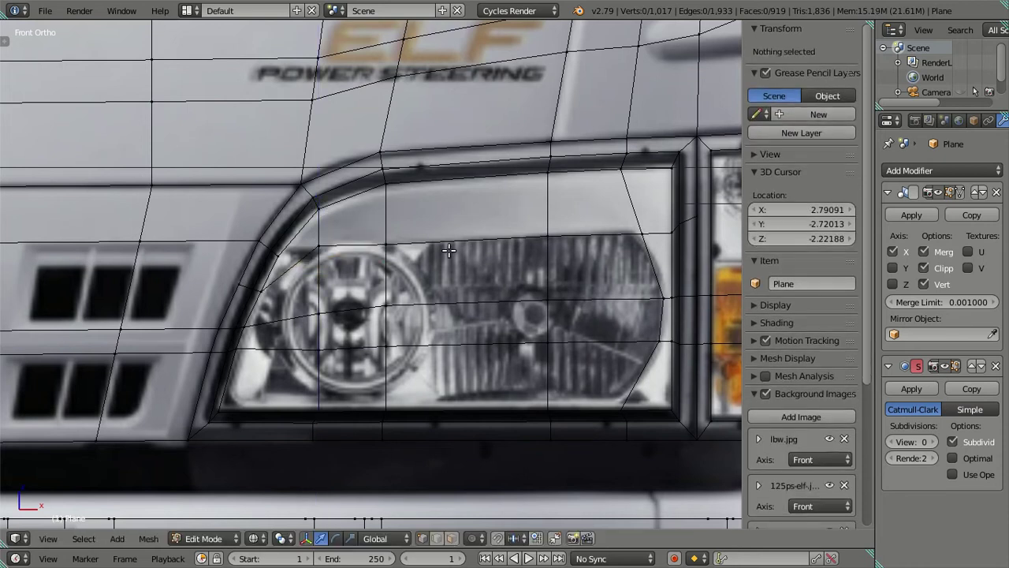
pyautogui.rightClick(643, 229)
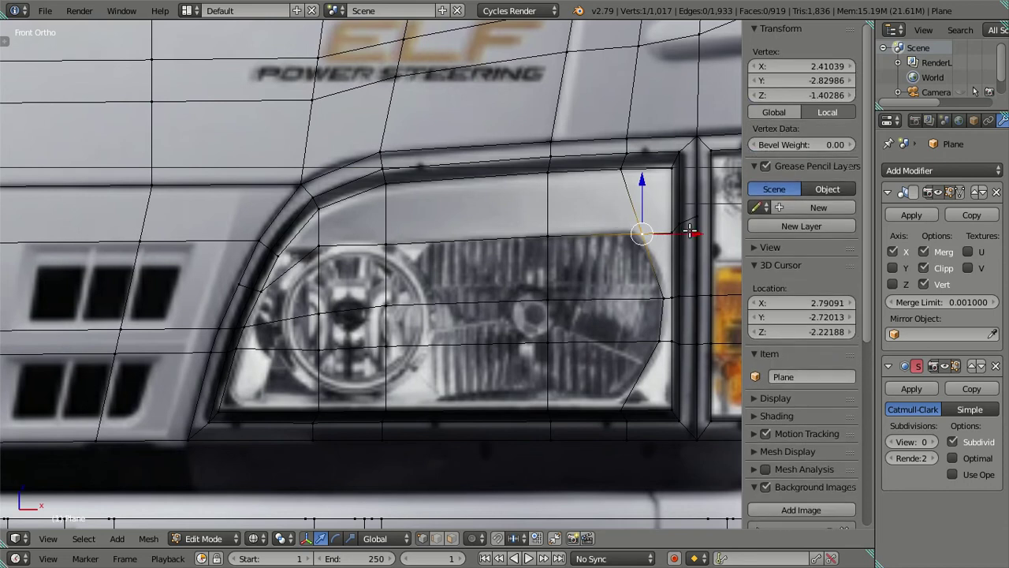
pyautogui.moveTo(689, 230); pyautogui.dragTo(683, 226)
pyautogui.click(684, 226)
pyautogui.rightClick(664, 282)
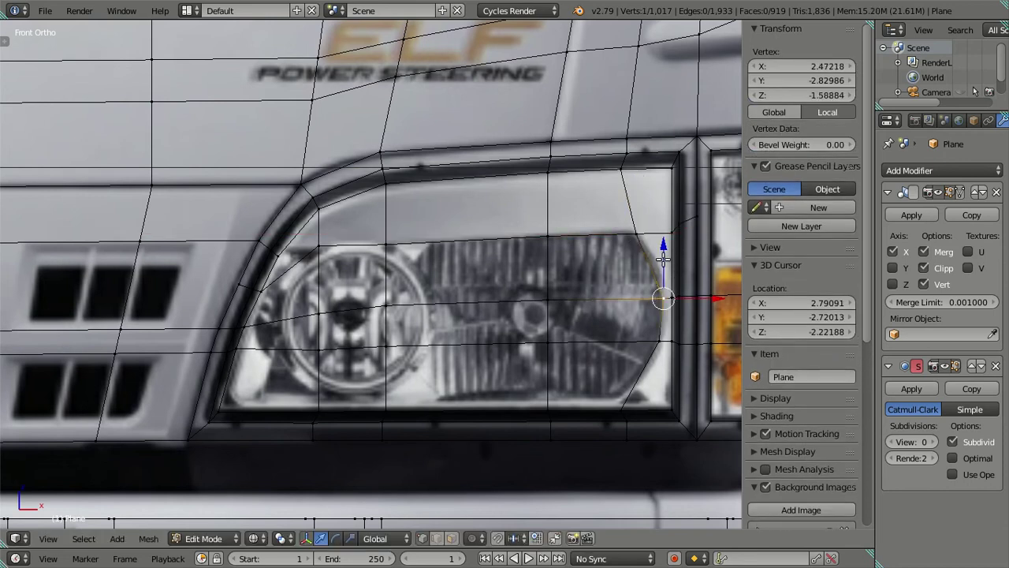
pyautogui.moveTo(664, 260); pyautogui.dragTo(662, 239)
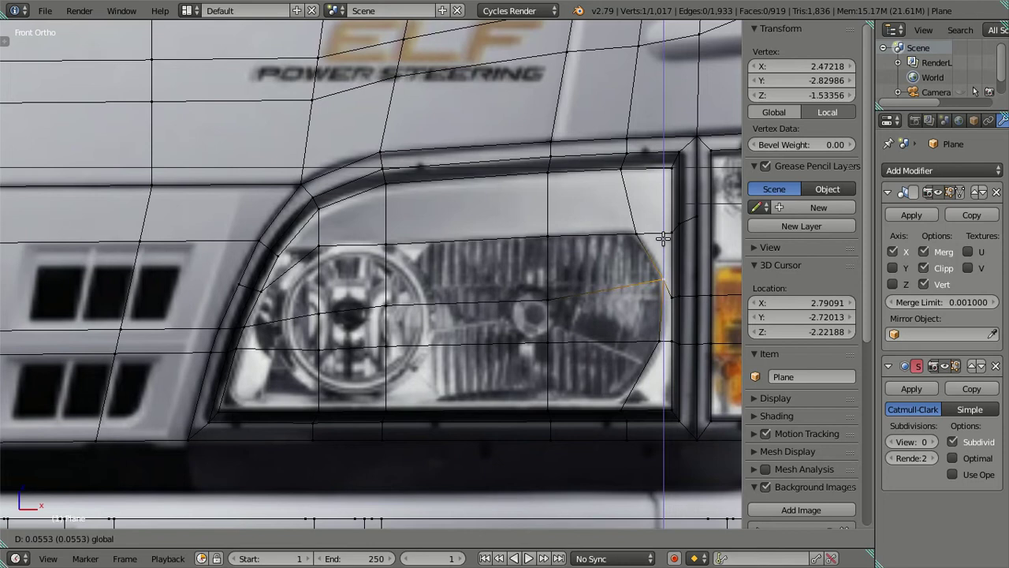
pyautogui.click(663, 238)
pyautogui.press('a')
pyautogui.rightClick(547, 299)
pyautogui.keyDown('ctrl'); pyautogui.rightClick(317, 313); pyautogui.keyUp('ctrl')
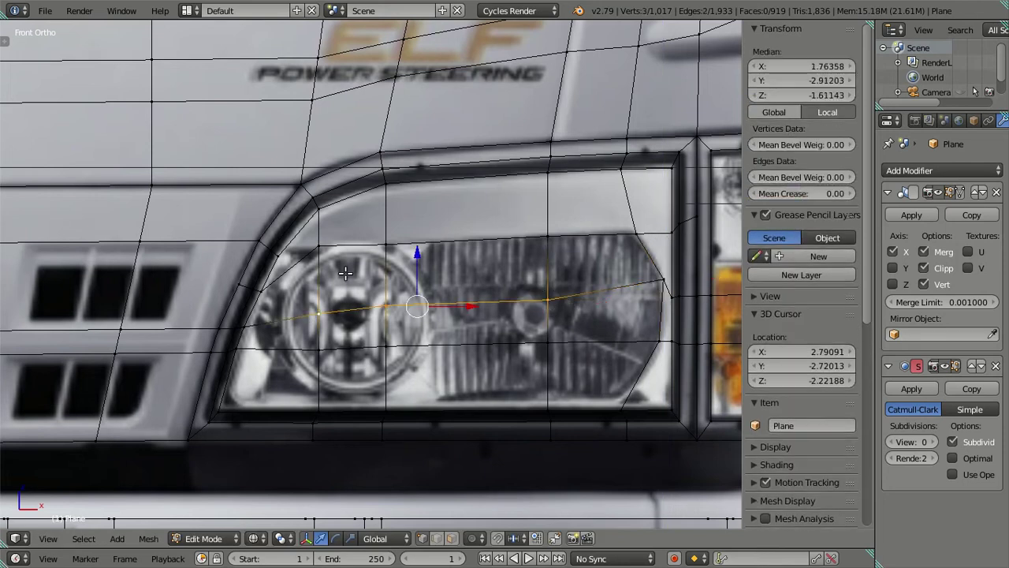
pyautogui.moveTo(417, 254); pyautogui.dragTo(412, 239)
pyautogui.press('a')
# Slide two vertical edges along X onto the round lamp's right and left rims.
pyautogui.rightClick(380, 332)
pyautogui.keyDown('shift'); pyautogui.rightClick(385, 289); pyautogui.keyUp('shift')
pyautogui.press('g')
pyautogui.press('x')
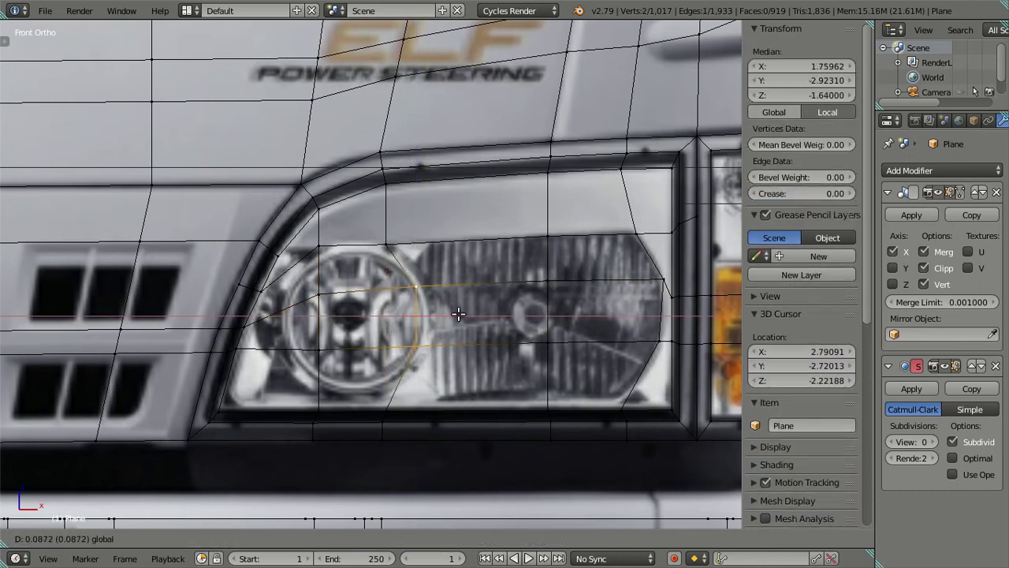
pyautogui.click(458, 314)
pyautogui.rightClick(319, 307)
pyautogui.keyDown('shift'); pyautogui.rightClick(320, 344); pyautogui.keyUp('shift')
pyautogui.press('g')
pyautogui.press('x')
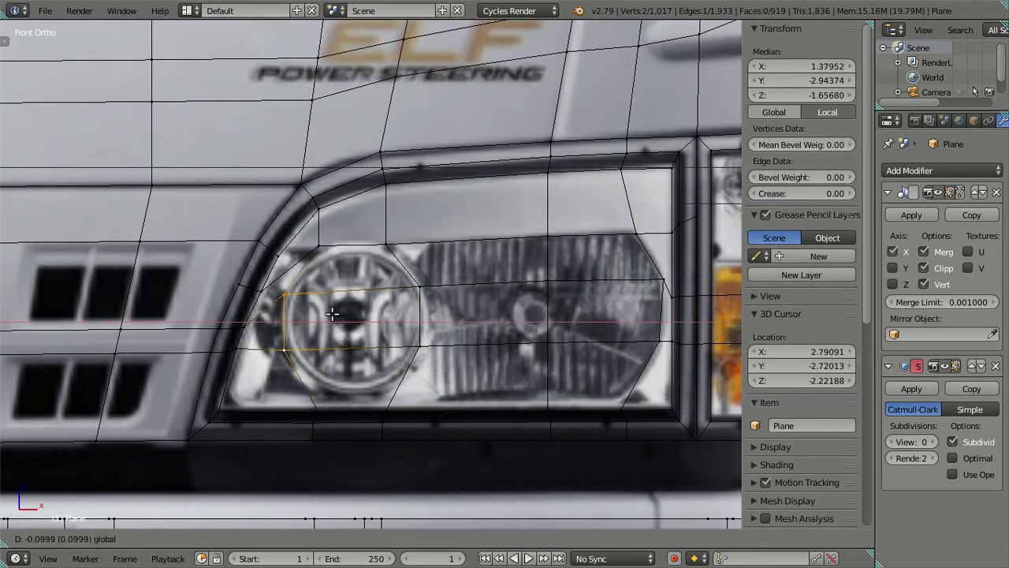
pyautogui.click(334, 312)
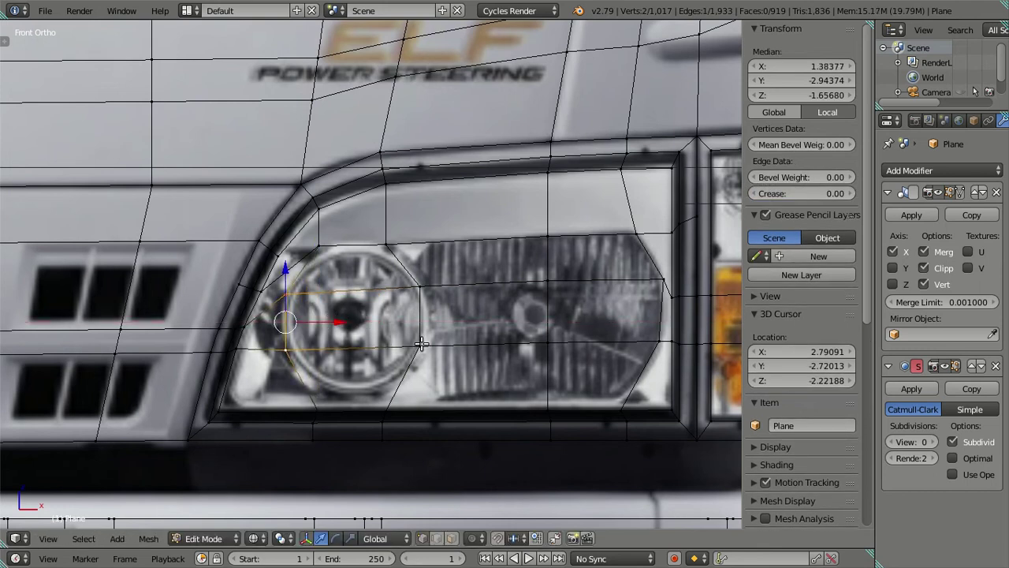
# Stretch the lamp face vertically over the round lamp and check it in solid shading.
pyautogui.keyDown('shift'); pyautogui.rightClick(422, 344); pyautogui.keyUp('shift')
pyautogui.keyDown('shift'); pyautogui.rightClick(420, 288); pyautogui.keyUp('shift')
pyautogui.press('s')
pyautogui.press('z')
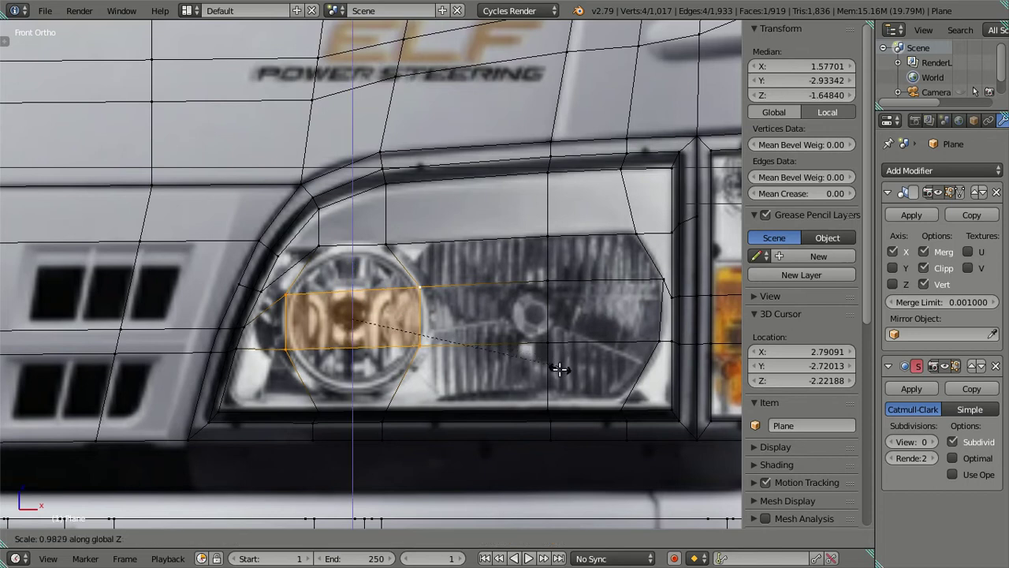
pyautogui.click(568, 456)
pyautogui.press('a')
pyautogui.press('z')
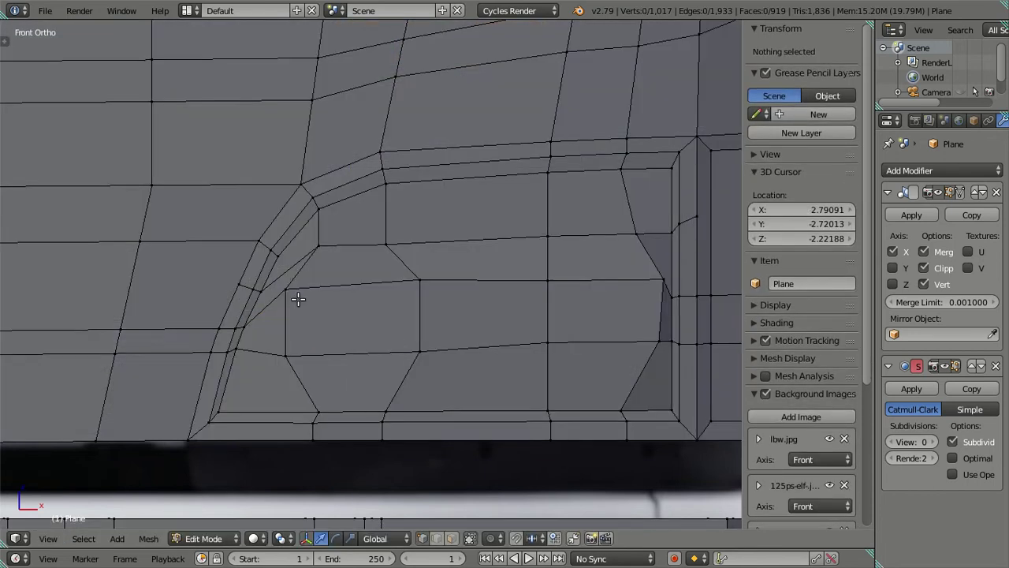
pyautogui.press('z')
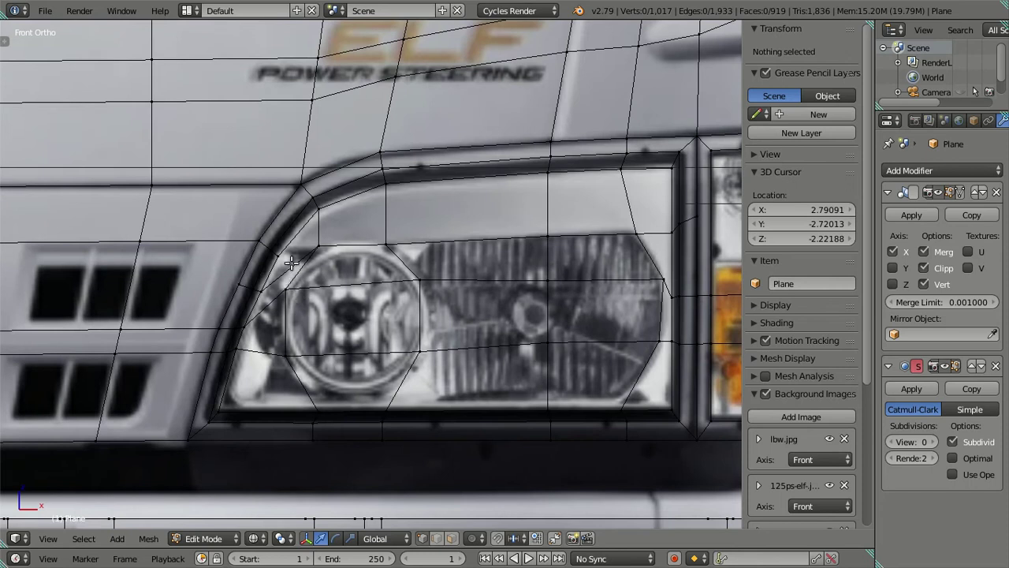
pyautogui.press('z')
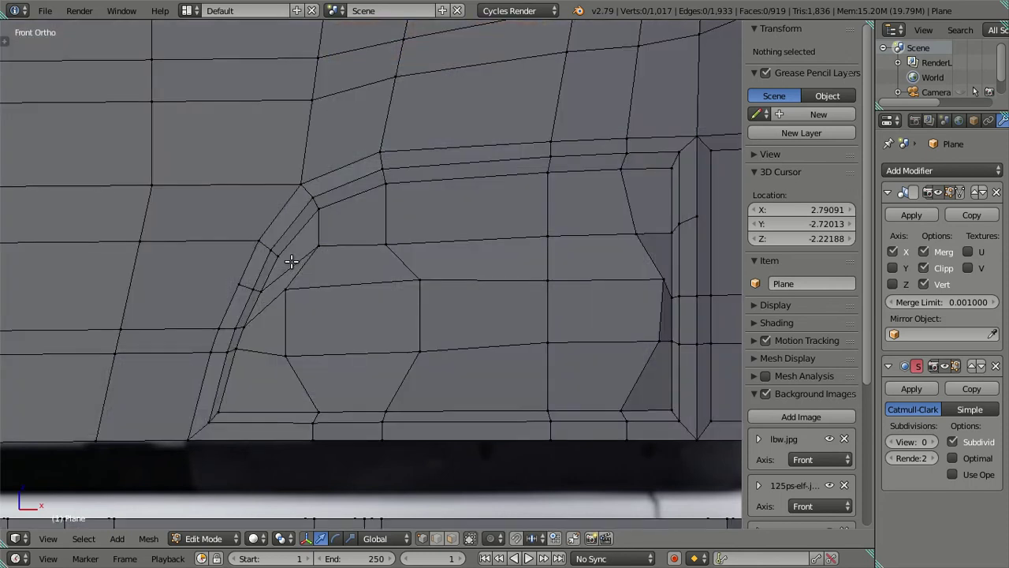
pyautogui.press('z')
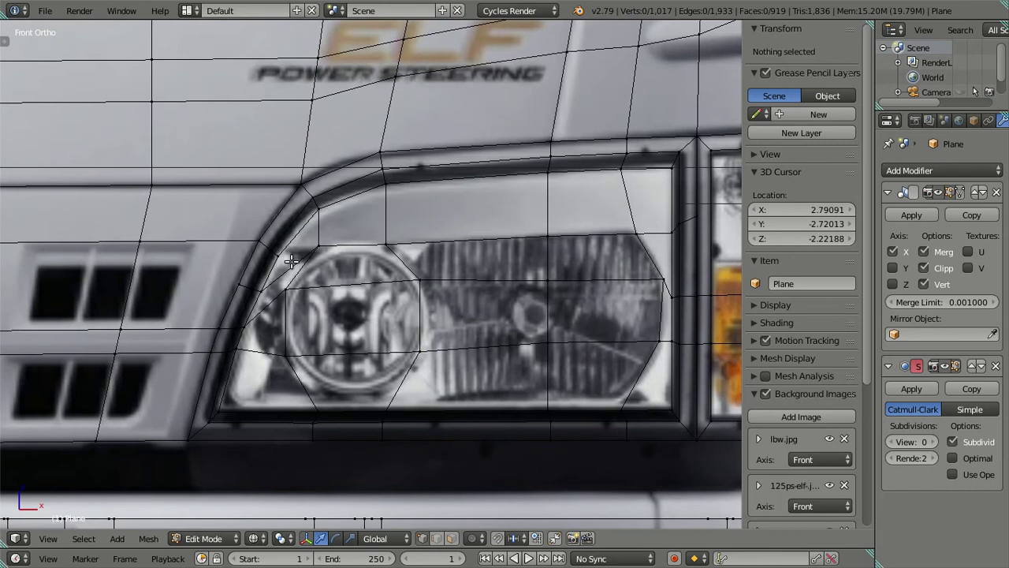
# Nudge the vertex above the round lamp slightly sideways.
pyautogui.rightClick(318, 247)
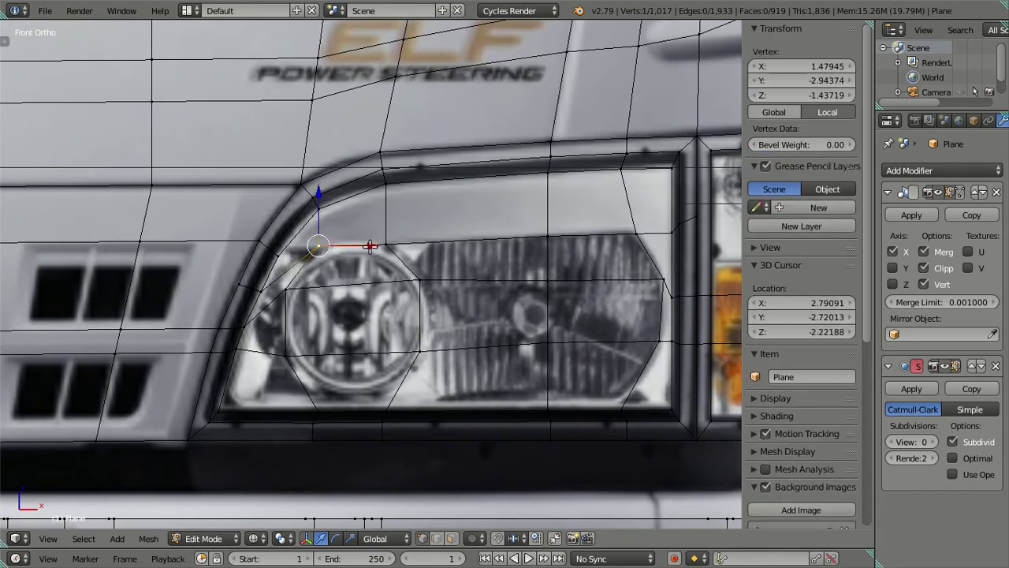
pyautogui.moveTo(361, 244); pyautogui.dragTo(366, 244)
pyautogui.click(366, 244)
pyautogui.press('a')
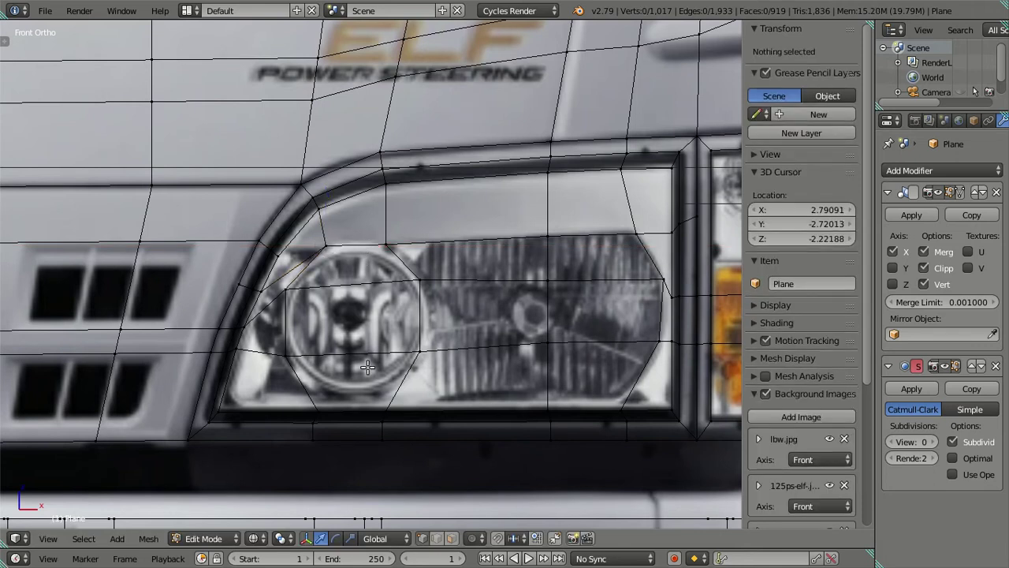
pyautogui.press('z')
pyautogui.press('z')
pyautogui.press('z')
# Inspect the cab in Object Mode, then return to front view and Edit Mode.
pyautogui.scroll(-3, 437, 353)
pyautogui.moveTo(435, 319)
pyautogui.mouseDown(button='middle')
pyautogui.moveTo(360, 322)
pyautogui.moveTo(502, 343)
pyautogui.mouseUp(button='middle')
pyautogui.press('Tab')
pyautogui.scroll(3, 542, 314)
pyautogui.moveTo(542, 314)
pyautogui.mouseDown(button='middle')
pyautogui.moveTo(581, 300)
pyautogui.moveTo(465, 300)
pyautogui.moveTo(486, 308)
pyautogui.mouseUp(button='middle')
pyautogui.press('KP_1')
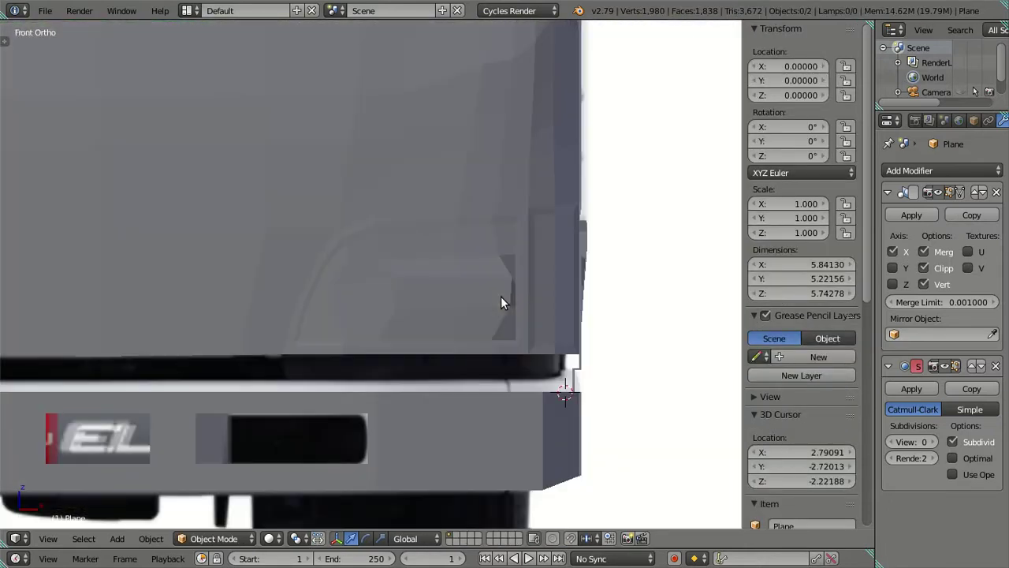
pyautogui.scroll(-4, 501, 294)
pyautogui.scroll(1, 502, 294)
pyautogui.scroll(1, 488, 270)
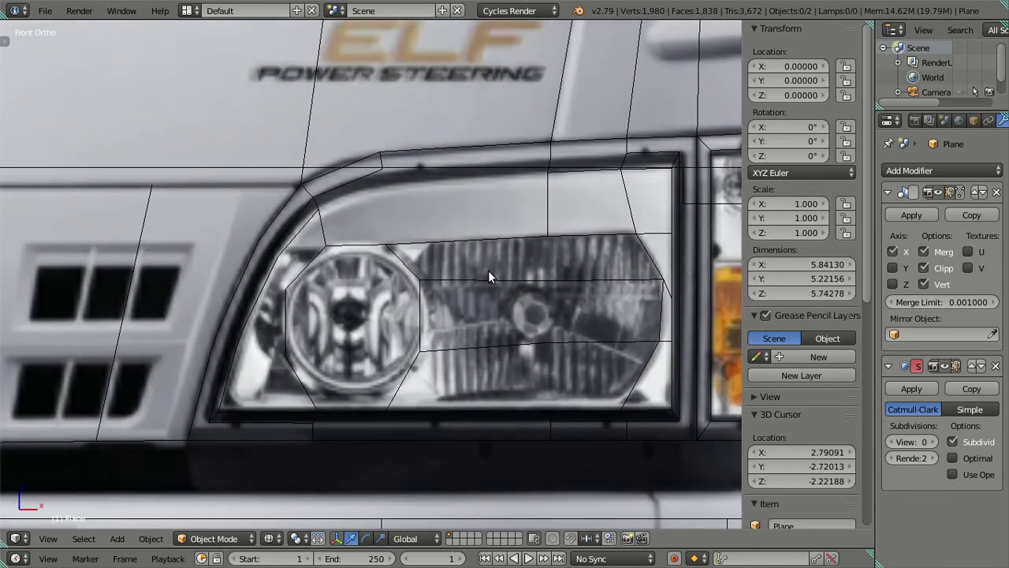
pyautogui.press('Tab')
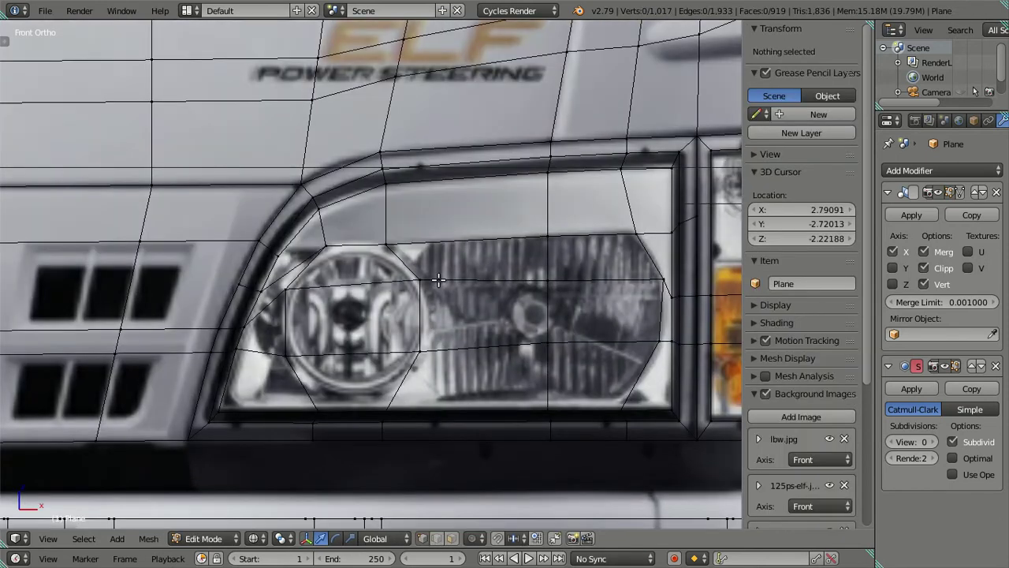
pyautogui.scroll(1, 389, 290)
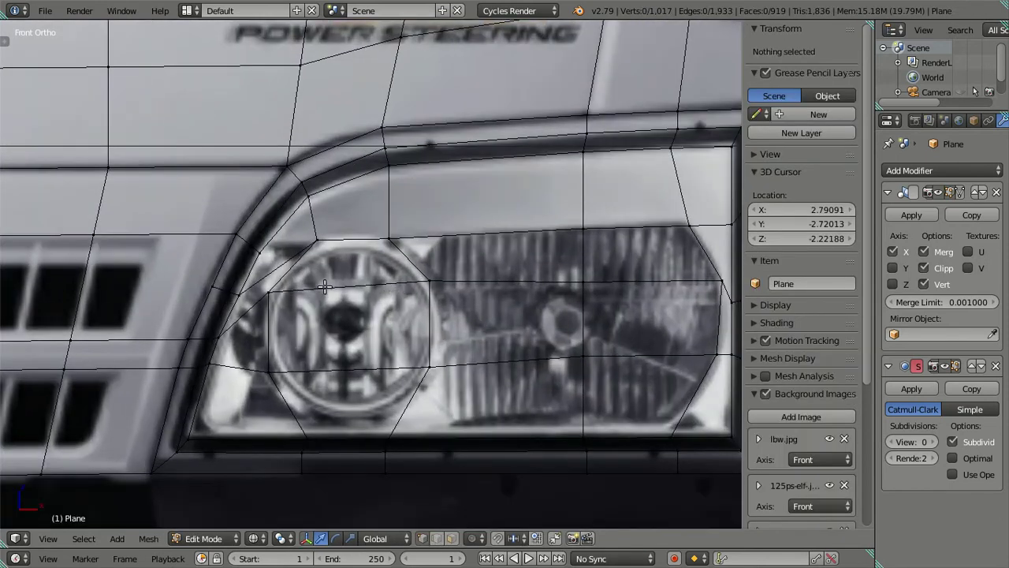
# Move the lamp's upper-left and lower-left vertices outward to follow the curved housing.
pyautogui.rightClick(314, 241)
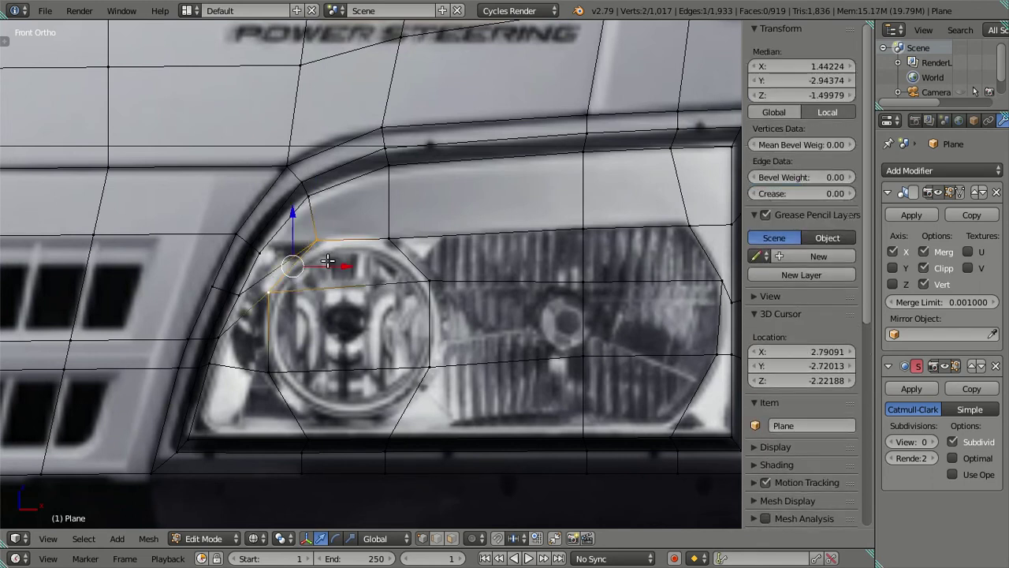
pyautogui.moveTo(366, 239); pyautogui.dragTo(329, 234)
pyautogui.rightClick(274, 294)
pyautogui.keyDown('shift'); pyautogui.rightClick(272, 364); pyautogui.keyUp('shift')
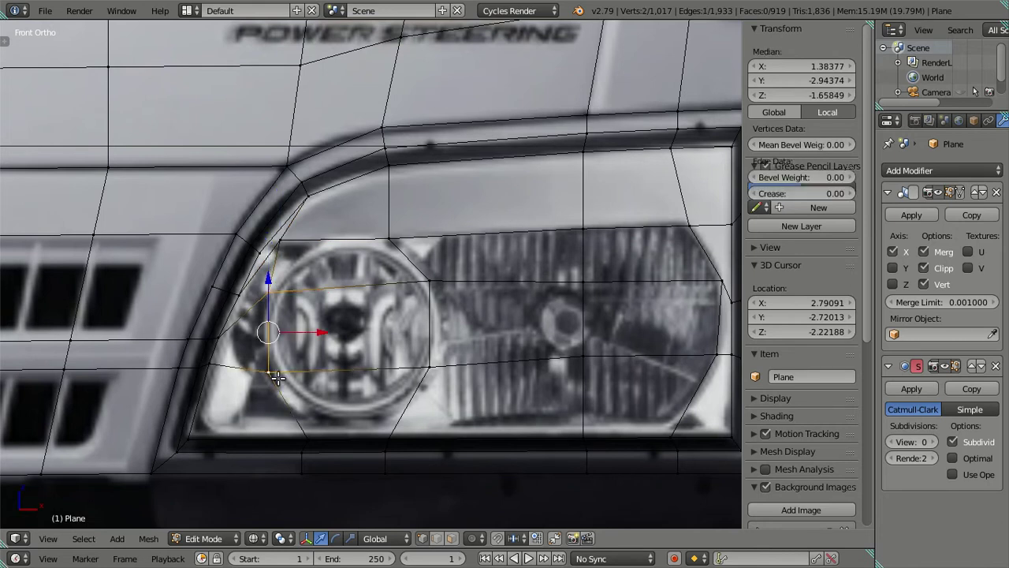
pyautogui.press('g')
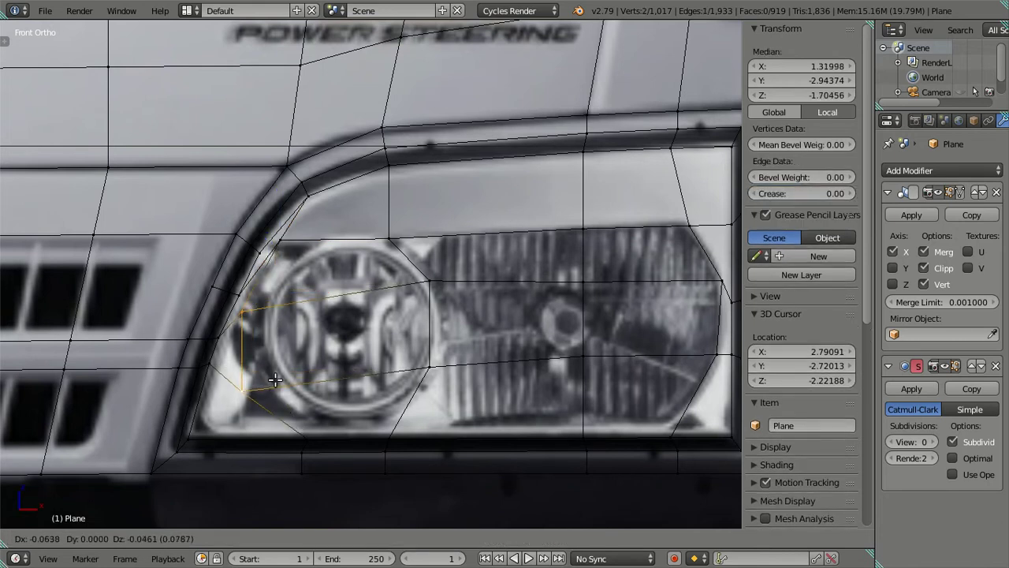
pyautogui.rightClick(243, 404)
pyautogui.rightClick(260, 383)
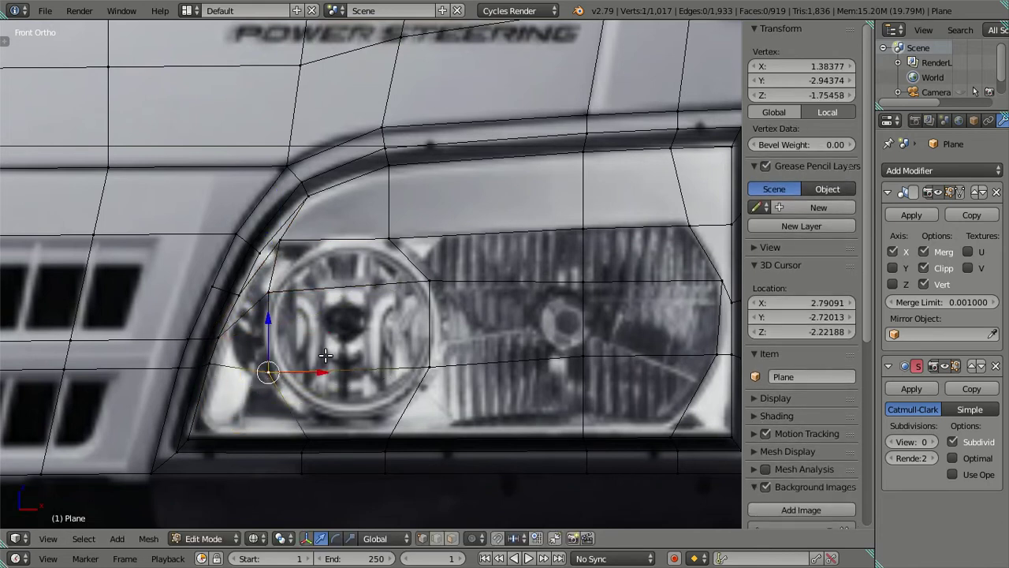
pyautogui.press('g')
pyautogui.click(257, 406)
pyautogui.rightClick(270, 293)
pyautogui.press('g')
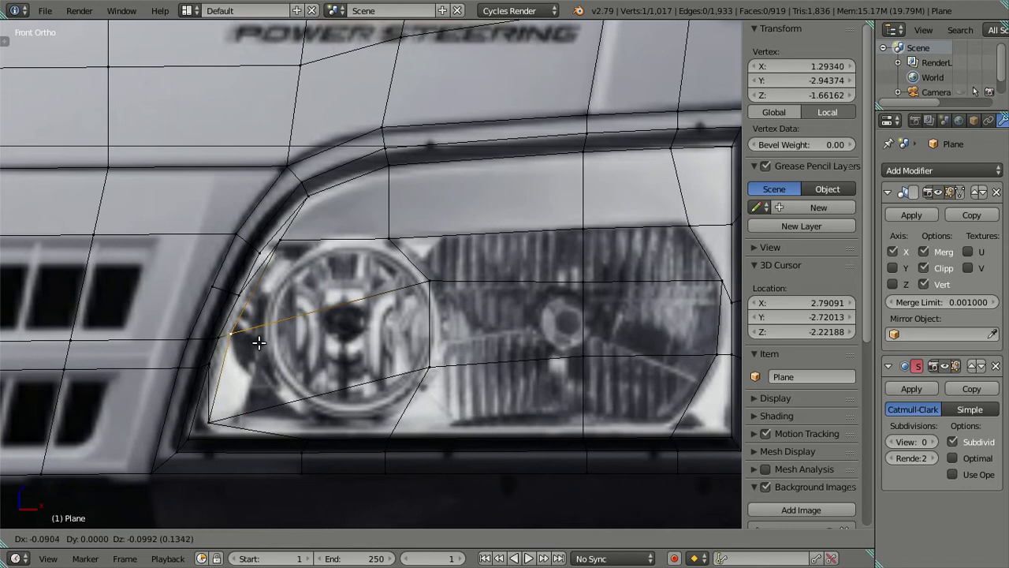
pyautogui.click(259, 341)
# Select the headlight panel faces in solid shading, orbiting to view them at an angle.
pyautogui.press('a')
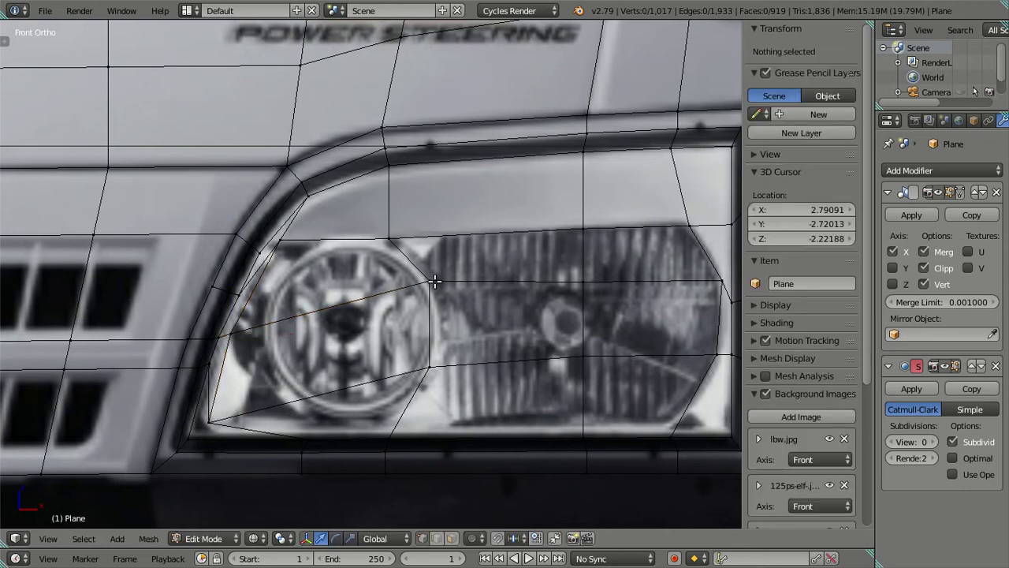
pyautogui.press('z')
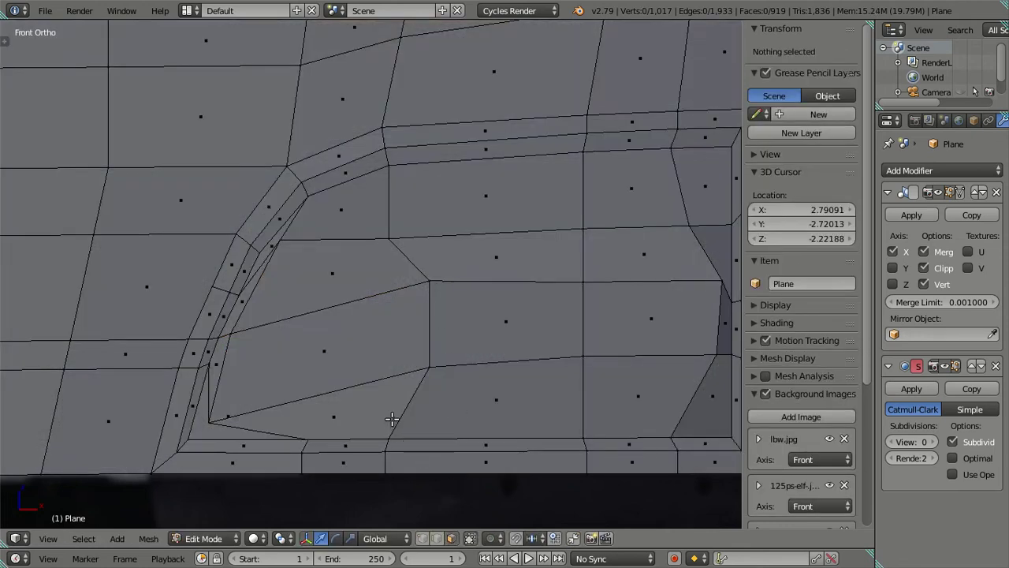
pyautogui.rightClick(391, 419)
pyautogui.keyDown('shift'); pyautogui.rightClick(570, 392); pyautogui.keyUp('shift')
pyautogui.keyDown('shift'); pyautogui.rightClick(544, 391); pyautogui.keyUp('shift')
pyautogui.keyDown('shift'); pyautogui.rightClick(518, 387); pyautogui.keyUp('shift')
pyautogui.keyDown('shift'); pyautogui.rightClick(605, 385); pyautogui.keyUp('shift')
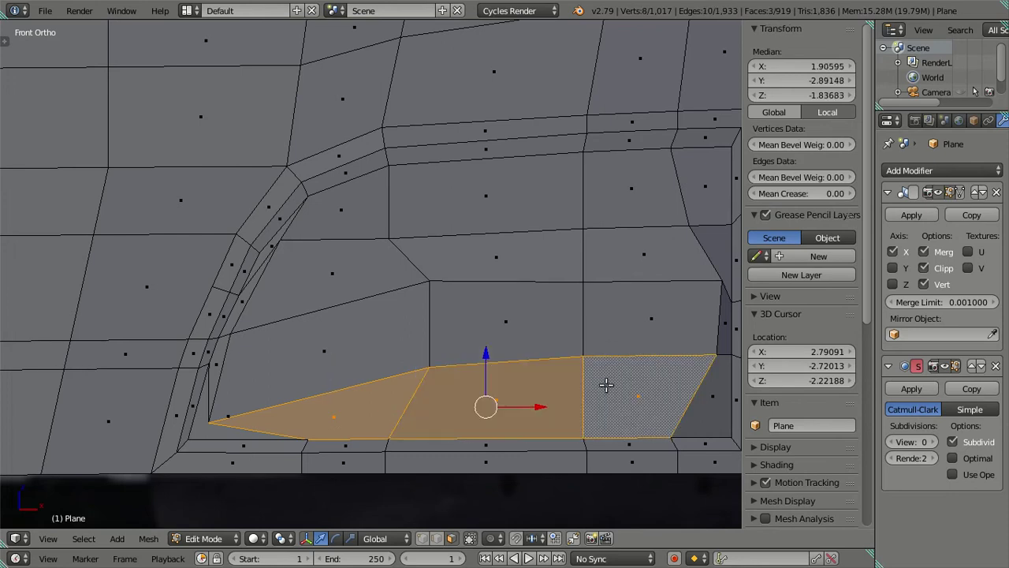
pyautogui.keyDown('shift'); pyautogui.rightClick(612, 328); pyautogui.keyUp('shift')
pyautogui.keyDown('shift'); pyautogui.rightClick(552, 316); pyautogui.keyUp('shift')
pyautogui.keyDown('shift'); pyautogui.rightClick(631, 254); pyautogui.keyUp('shift')
pyautogui.keyDown('shift'); pyautogui.rightClick(556, 265); pyautogui.keyUp('shift')
pyautogui.keyDown('shift'); pyautogui.rightClick(363, 281); pyautogui.keyUp('shift')
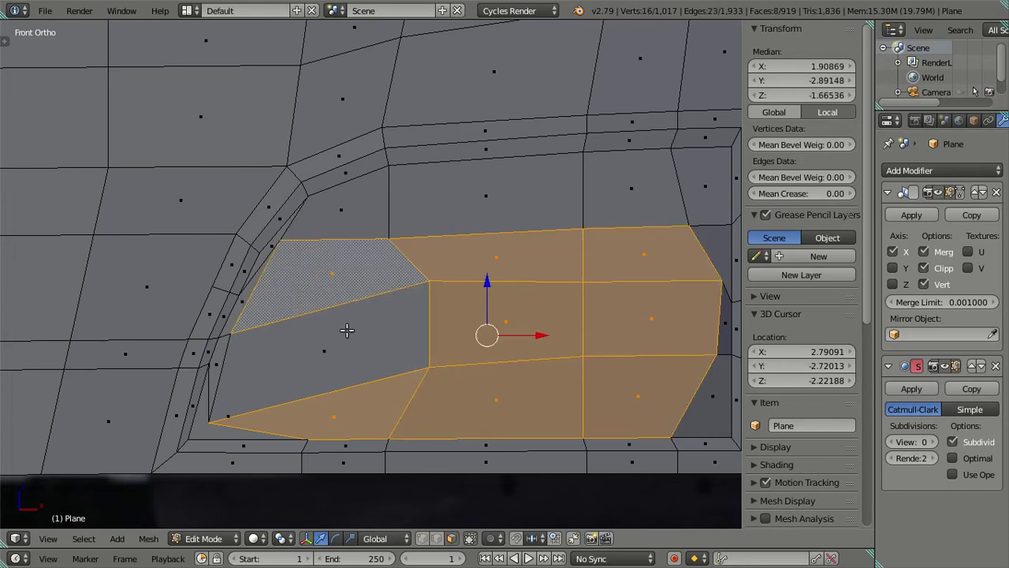
pyautogui.keyDown('shift'); pyautogui.rightClick(347, 331); pyautogui.keyUp('shift')
pyautogui.scroll(-2, 347, 331)
pyautogui.moveTo(347, 330)
pyautogui.mouseDown(button='middle')
pyautogui.moveTo(528, 338)
pyautogui.moveTo(377, 371)
pyautogui.moveTo(394, 359)
pyautogui.mouseUp(button='middle')
# Push the selected panel faces back along Y into the cab and frame them.
pyautogui.press('g')
pyautogui.press('Escape')
pyautogui.moveTo(463, 356)
pyautogui.mouseDown(button='middle')
pyautogui.moveTo(435, 378)
pyautogui.moveTo(431, 369)
pyautogui.mouseUp(button='middle')
pyautogui.press('g')
pyautogui.press('Escape')
pyautogui.press('g')
pyautogui.press('y')
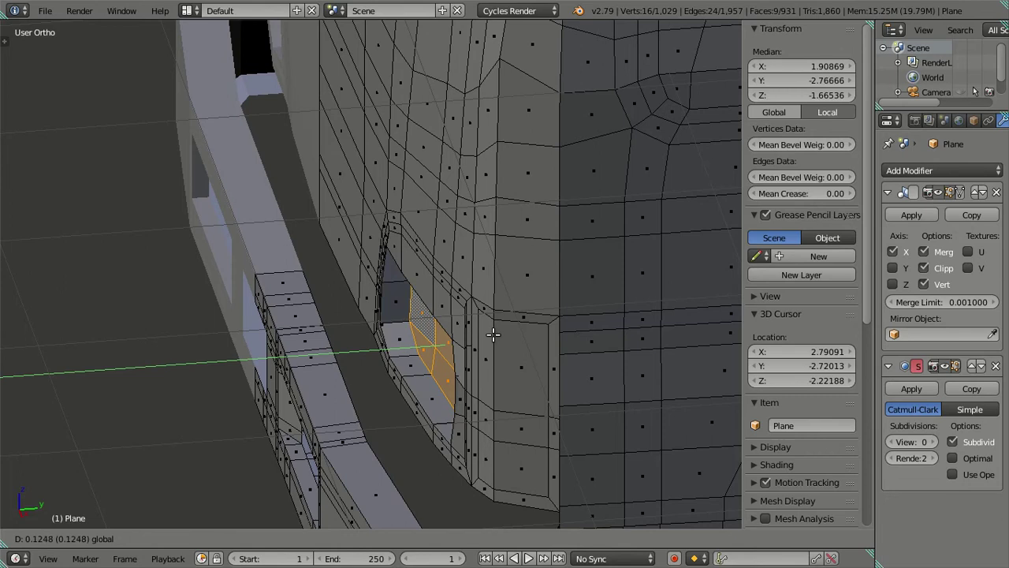
pyautogui.click(490, 335)
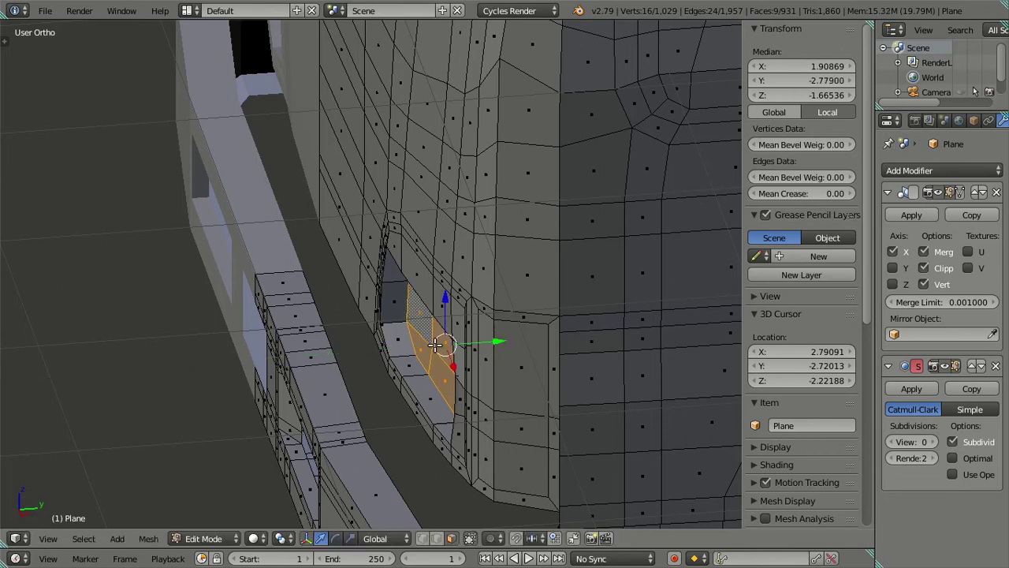
pyautogui.press('KP_Decimal')
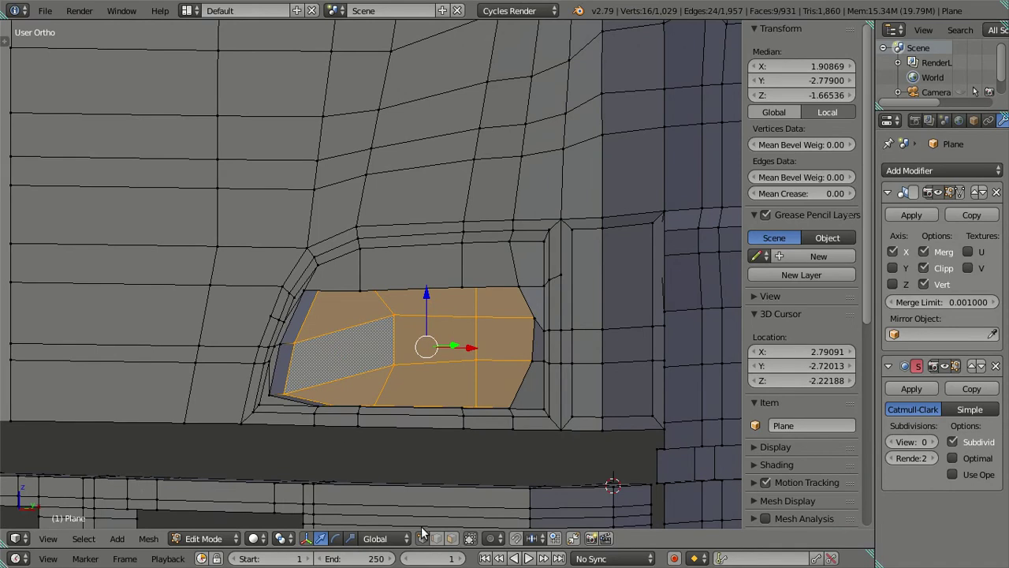
# Edge-slide the recess panel's top-left corner vertices down and sideways.
pyautogui.rightClick(301, 351)
pyautogui.moveTo(302, 350); pyautogui.dragTo(335, 286, button='middle')
pyautogui.rightClick(315, 331)
pyautogui.keyDown('shift'); pyautogui.rightClick(300, 326); pyautogui.keyUp('shift')
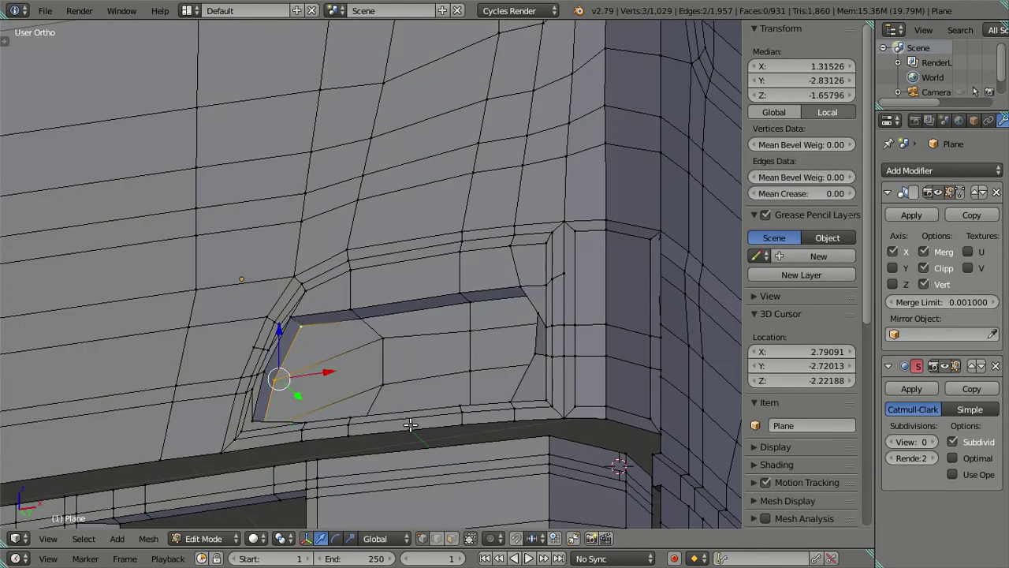
pyautogui.press('g')
pyautogui.press('g')
pyautogui.click(368, 418)
pyautogui.press('g')
pyautogui.press('g')
pyautogui.rightClick(355, 368)
pyautogui.moveTo(347, 371); pyautogui.dragTo(331, 364, button='middle')
pyautogui.press('g')
pyautogui.press('g')
pyautogui.click(361, 360)
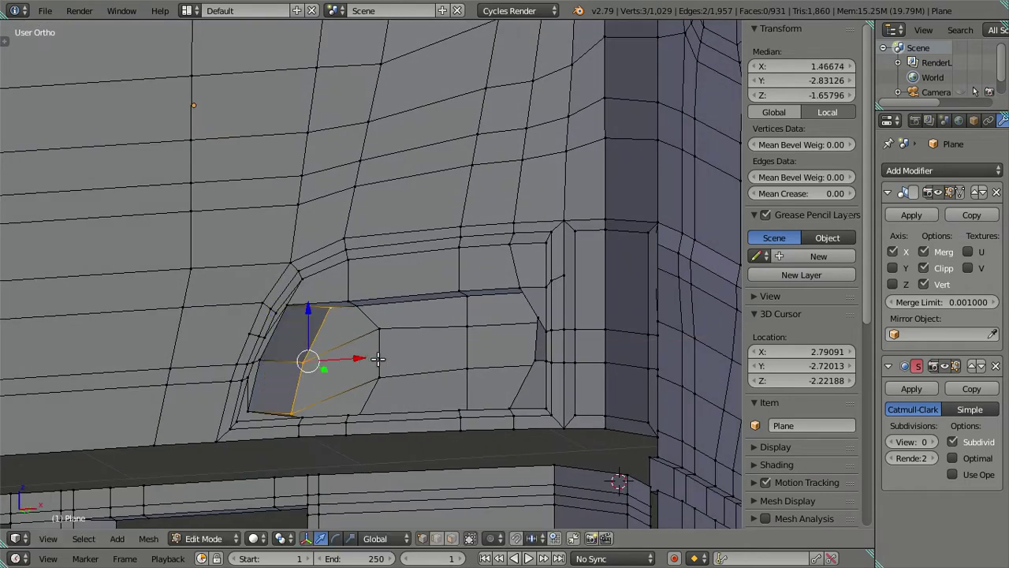
# In Front Ortho, place the top outline vertex and two neighbours onto the lamp's curve.
pyautogui.press('KP_1')
pyautogui.keyDown('shift'); pyautogui.moveTo(370, 355); pyautogui.dragTo(431, 321, button='middle'); pyautogui.keyUp('shift')
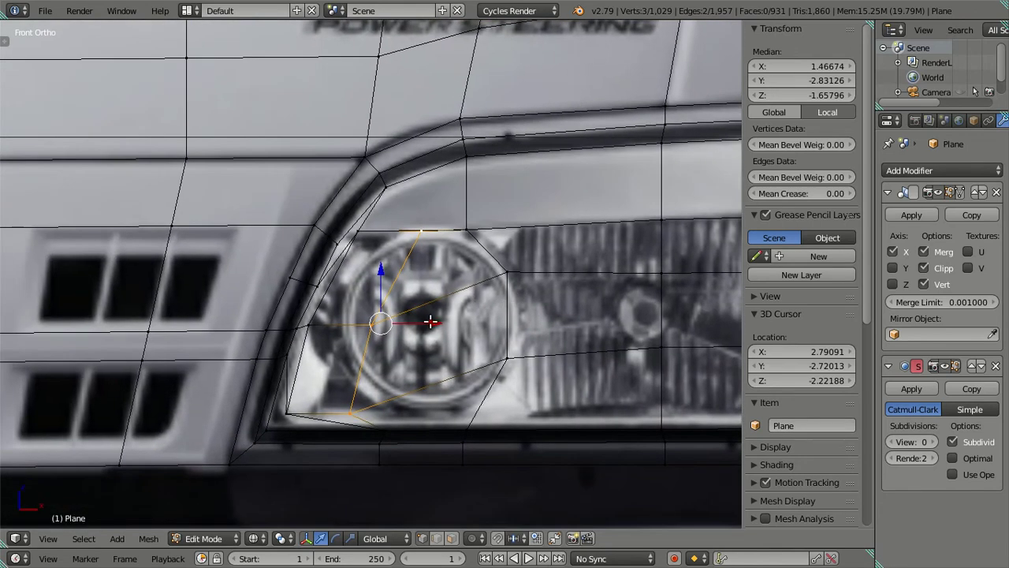
pyautogui.rightClick(420, 230)
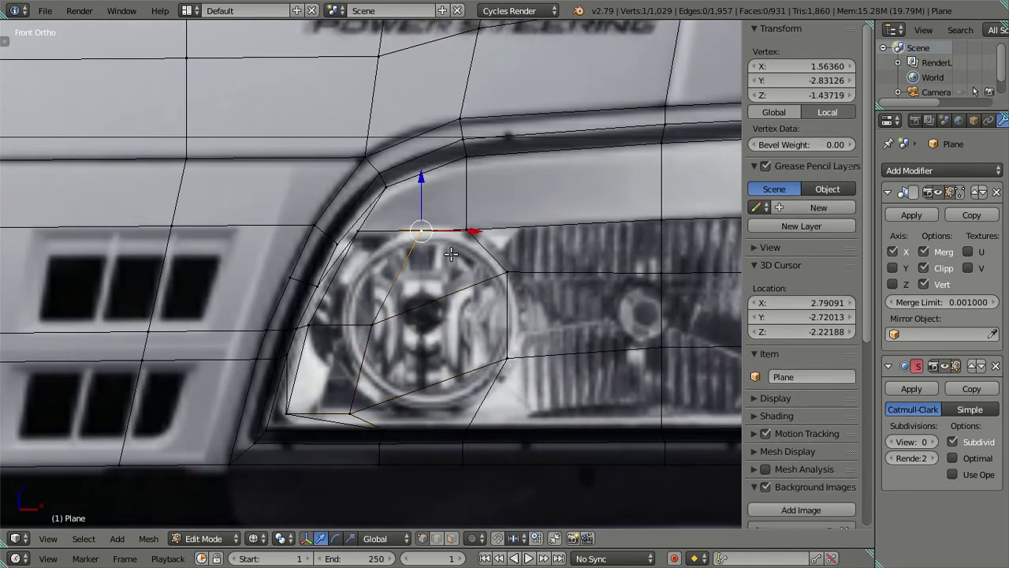
pyautogui.moveTo(478, 232); pyautogui.dragTo(463, 230)
pyautogui.click(459, 230)
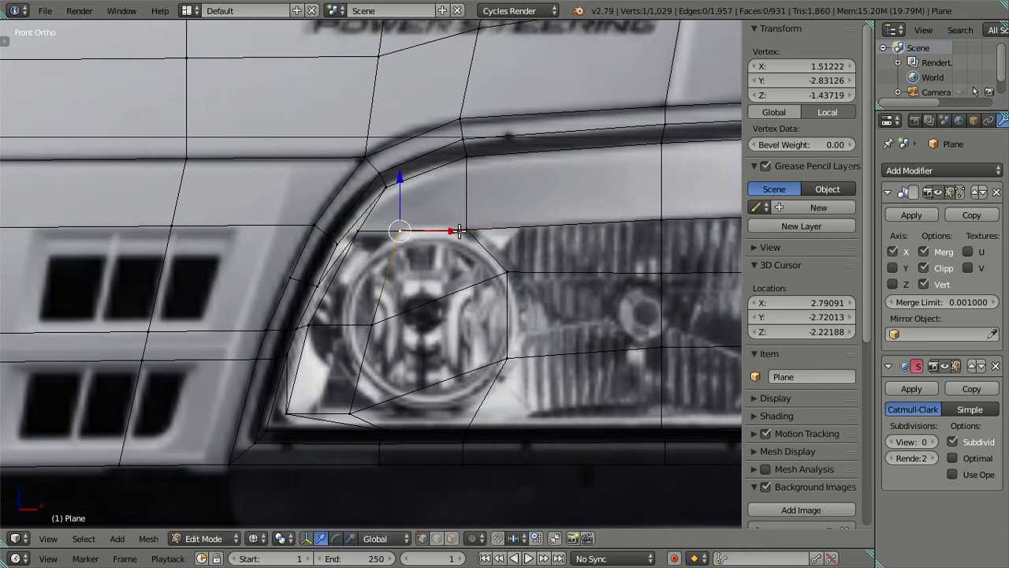
pyautogui.rightClick(355, 406)
pyautogui.keyDown('shift'); pyautogui.rightClick(372, 325); pyautogui.keyUp('shift')
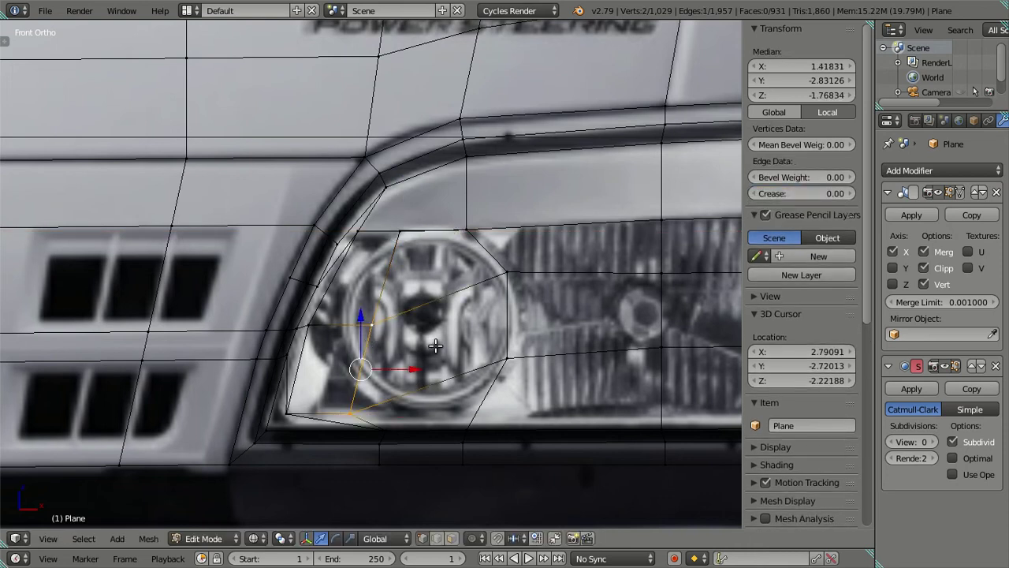
pyautogui.press('g')
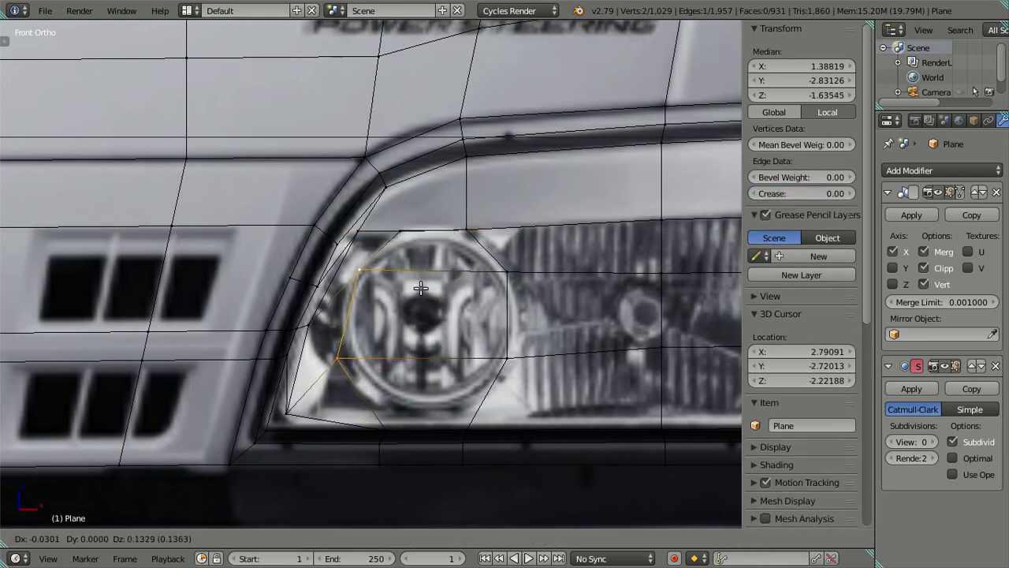
pyautogui.click(420, 288)
# Shift the lower-left and upper-left outline vertices along X onto the lamp ring.
pyautogui.rightClick(370, 266)
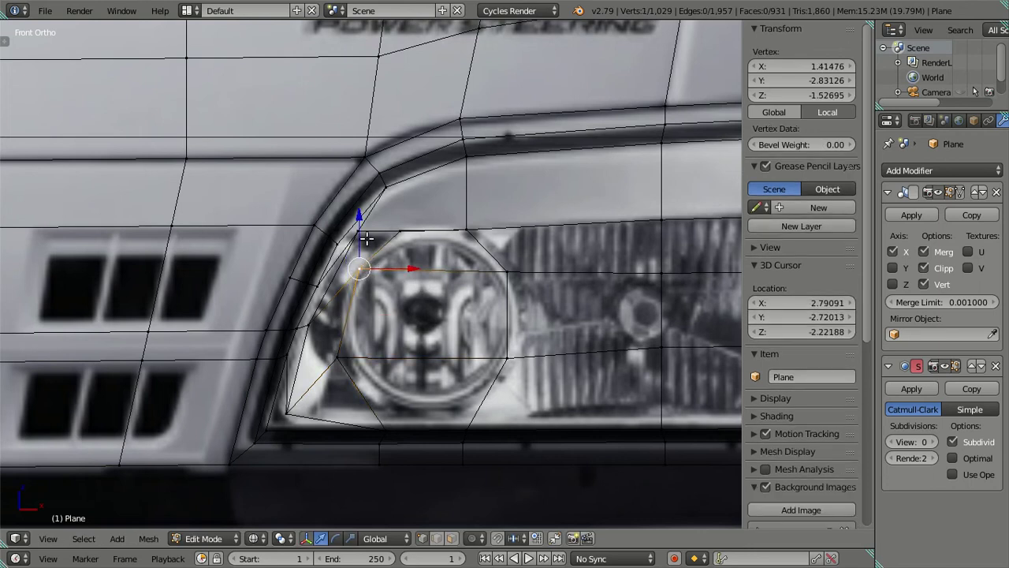
pyautogui.rightClick(347, 356)
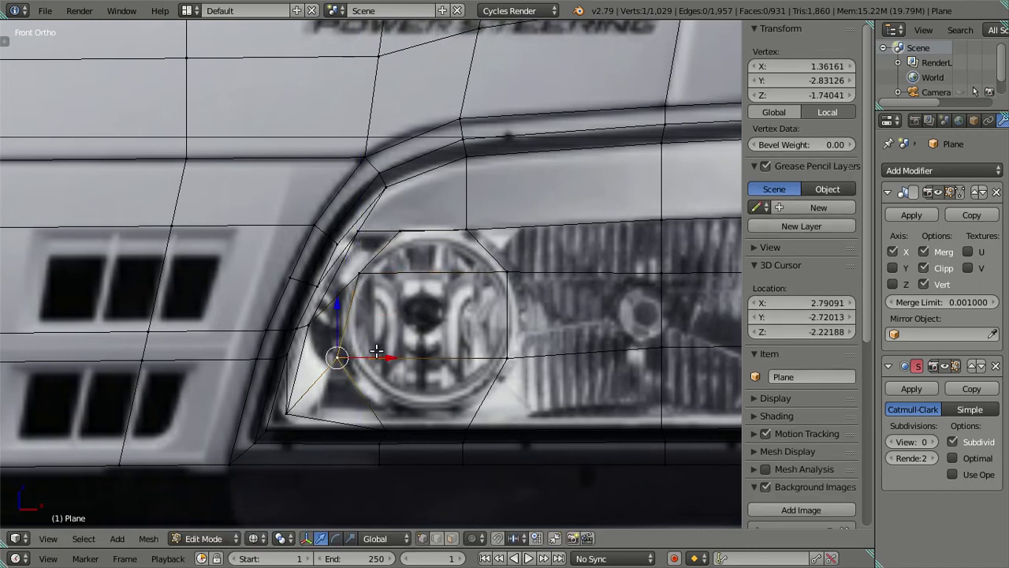
pyautogui.press('g')
pyautogui.press('x')
pyautogui.rightClick(395, 355)
pyautogui.rightClick(360, 272)
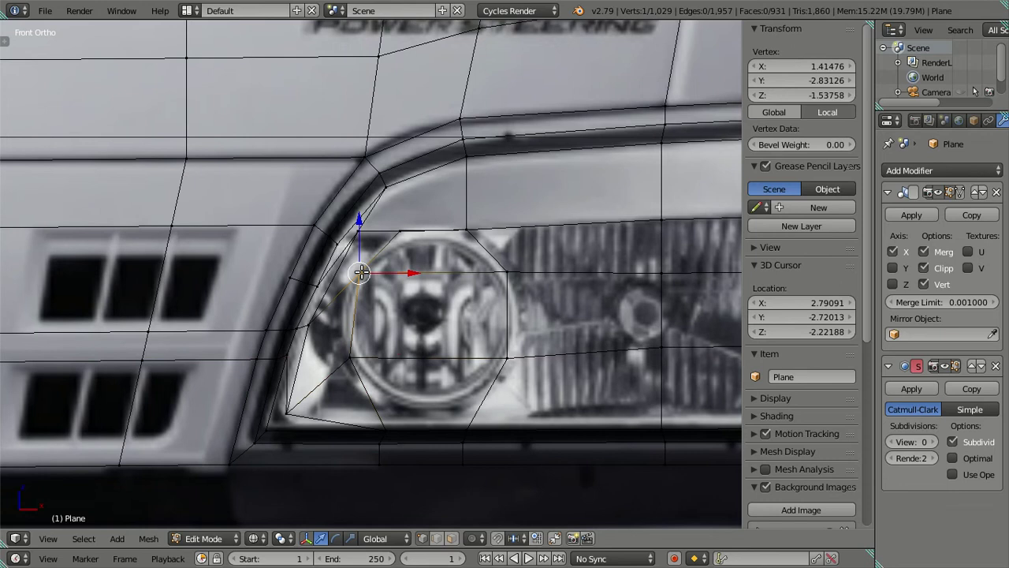
pyautogui.press('g')
pyautogui.press('x')
pyautogui.click(403, 272)
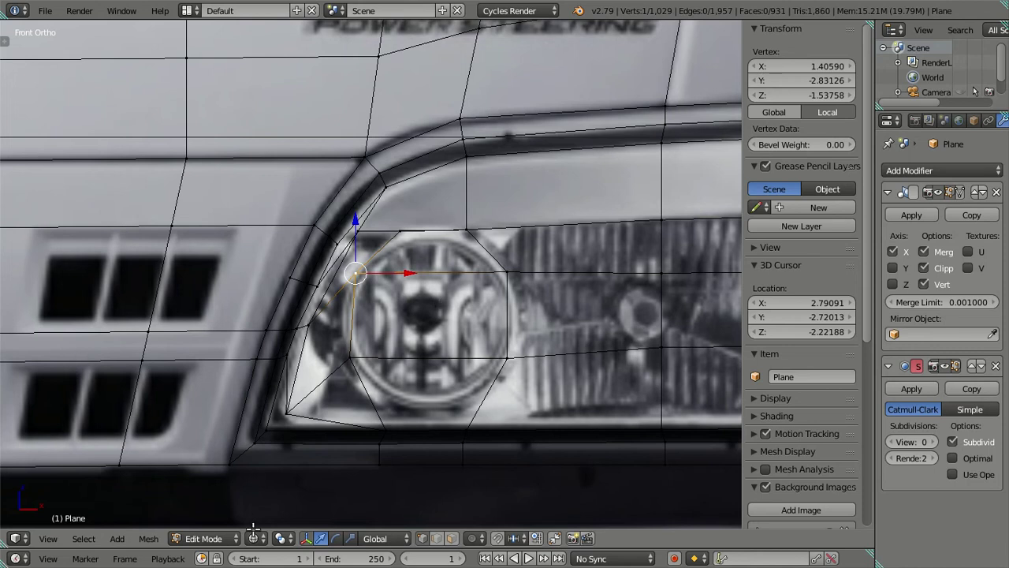
# Select the three headlight faces in face mode and inspect the recess in solid shading.
pyautogui.click(451, 538)
pyautogui.rightClick(426, 394)
pyautogui.keyDown('shift'); pyautogui.rightClick(434, 300); pyautogui.keyUp('shift')
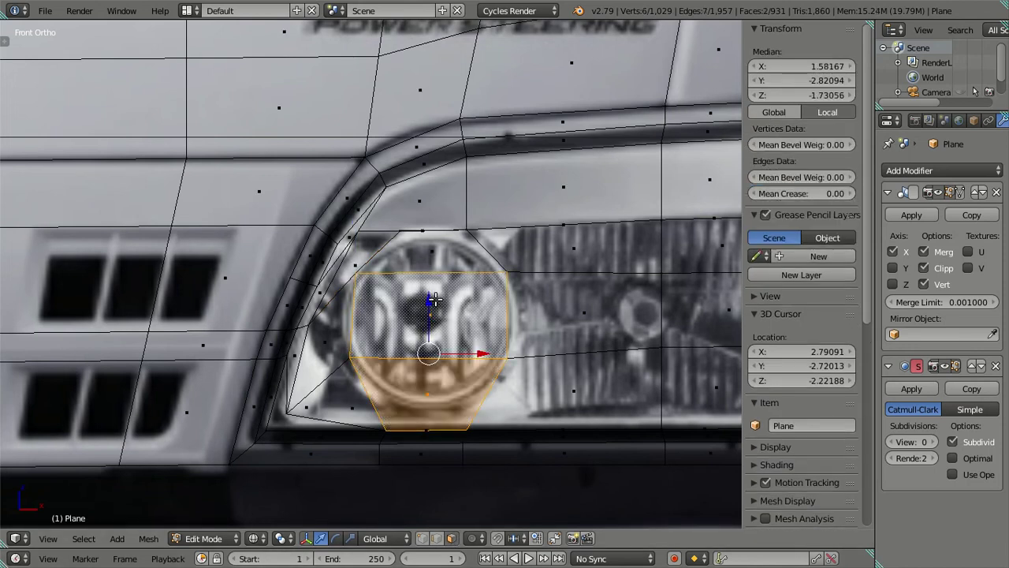
pyautogui.keyDown('shift'); pyautogui.rightClick(433, 263); pyautogui.keyUp('shift')
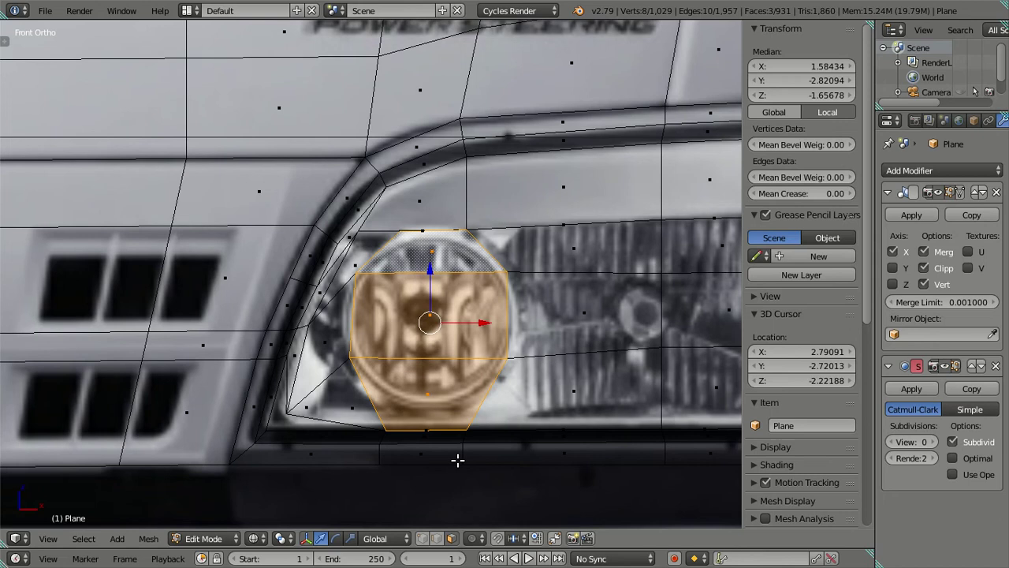
pyautogui.press('z')
pyautogui.moveTo(455, 430); pyautogui.dragTo(447, 489, button='middle')
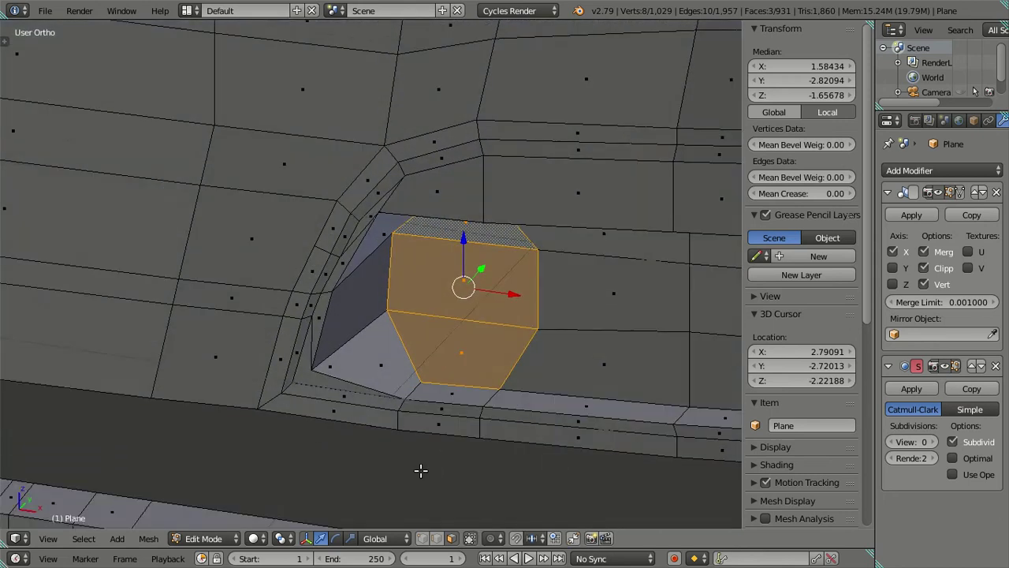
pyautogui.rightClick(462, 387)
pyautogui.press('g')
pyautogui.rightClick(465, 346)
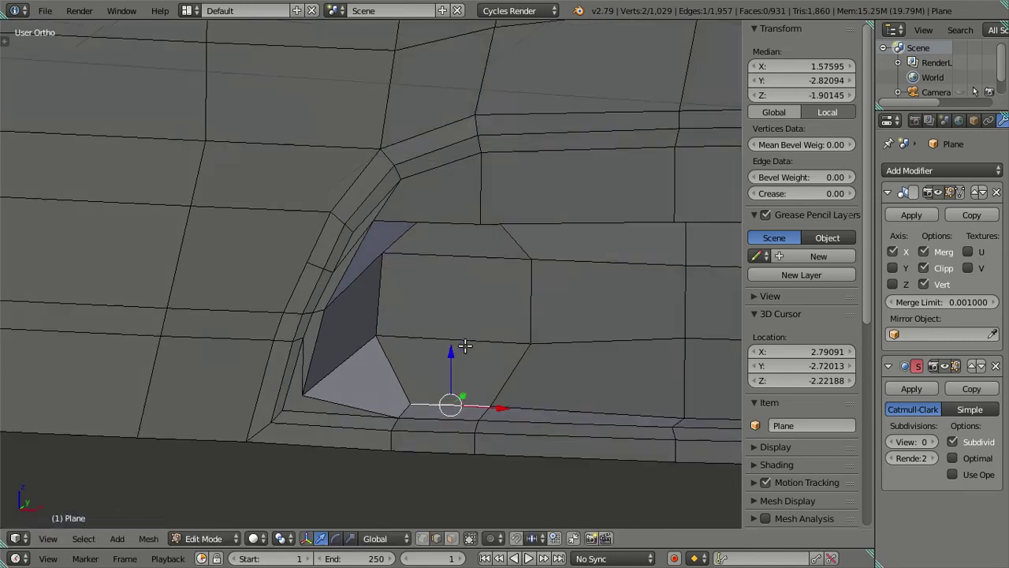
# In front view, move the headlight faces along Z to line up with the photo.
pyautogui.press('KP_1')
pyautogui.press('z')
pyautogui.press('g')
pyautogui.press('z')
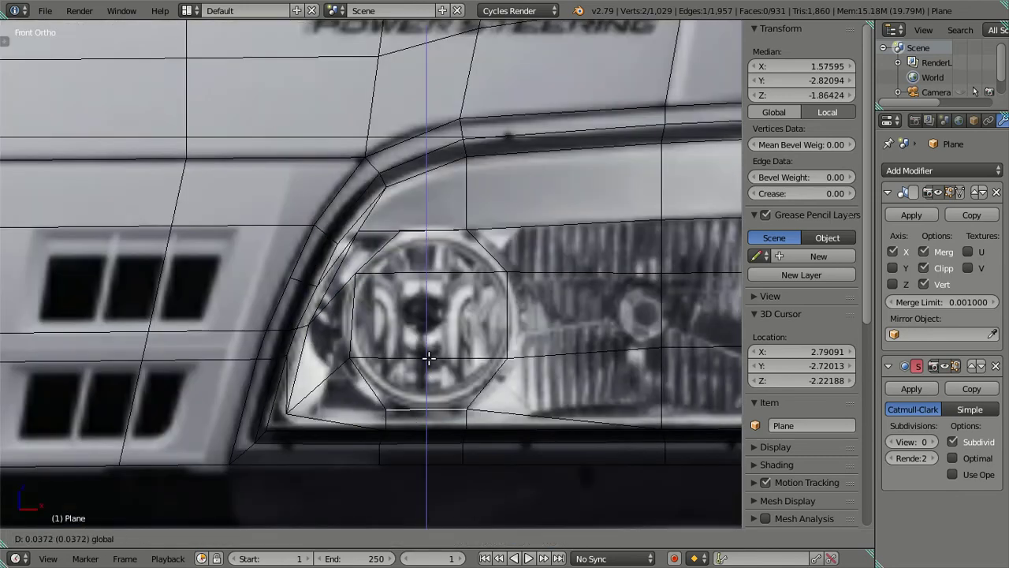
pyautogui.click(428, 357)
pyautogui.press('z')
pyautogui.moveTo(459, 247); pyautogui.dragTo(440, 276, button='middle')
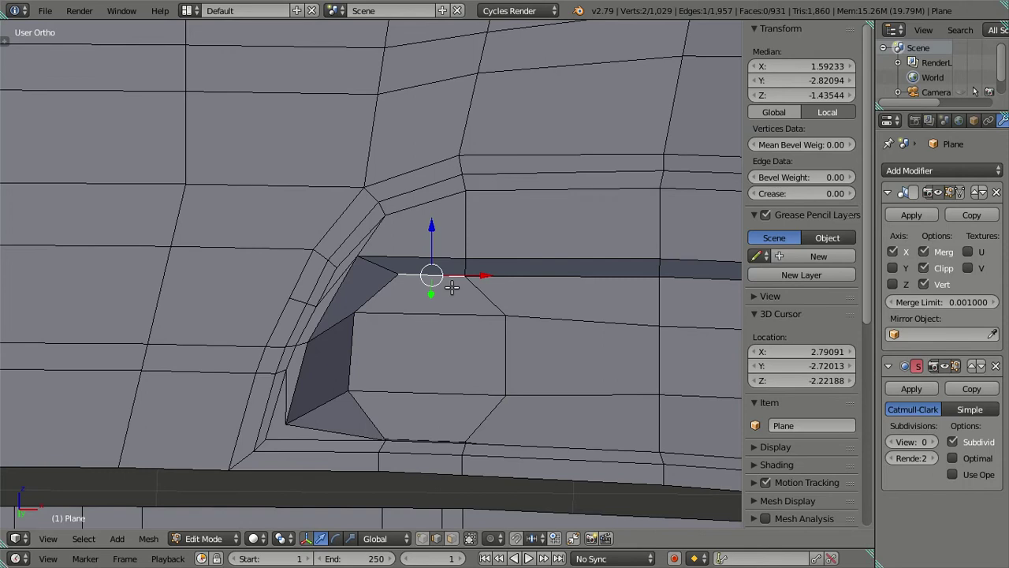
pyautogui.press('KP_1')
pyautogui.press('z')
# Extrude the three lamp faces in place and scale them down into an inner ring.
pyautogui.press('a')
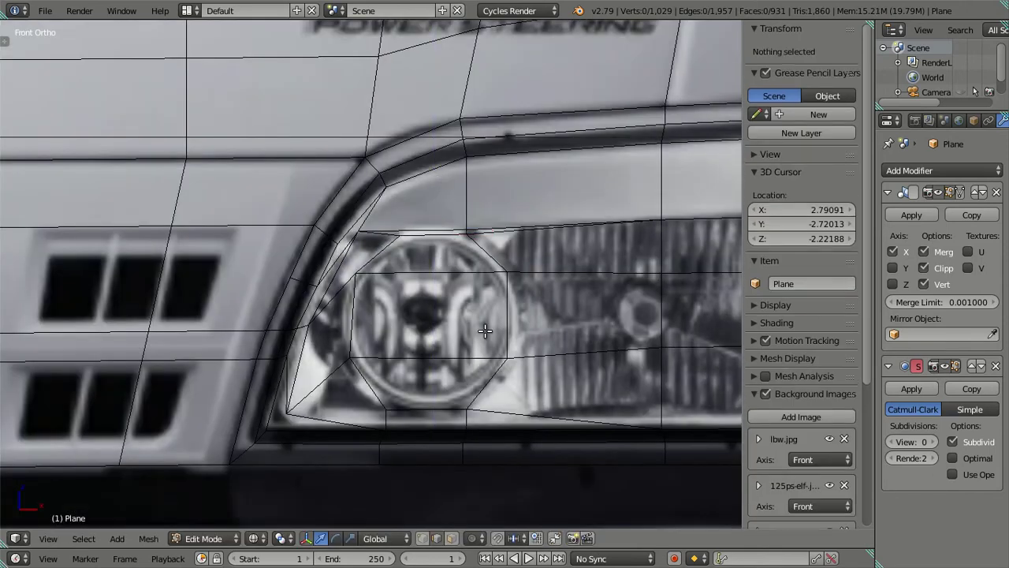
pyautogui.rightClick(506, 283)
pyautogui.press('g')
pyautogui.press('Escape')
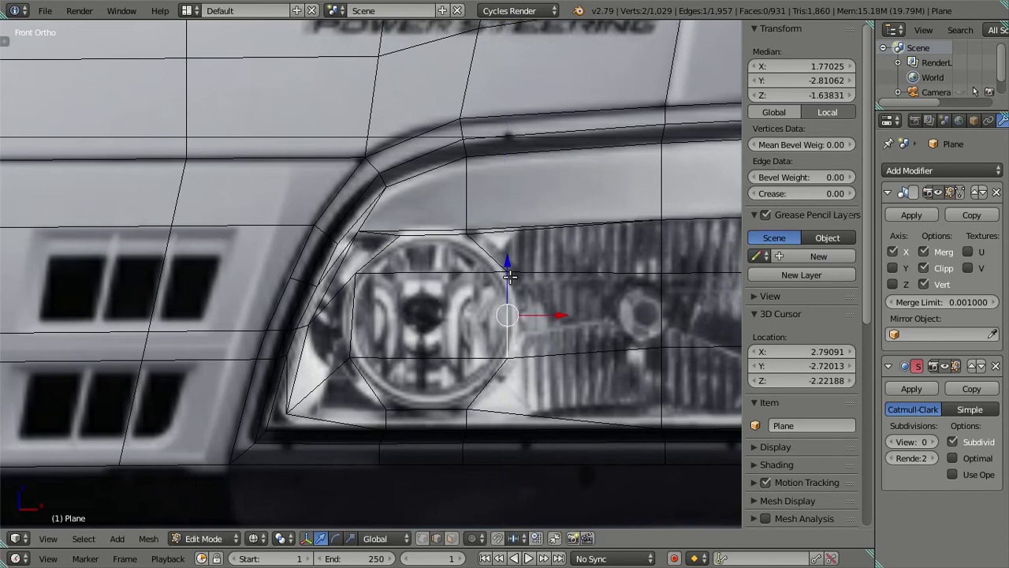
pyautogui.press('a')
pyautogui.keyDown('shift'); pyautogui.moveTo(506, 313); pyautogui.dragTo(428, 322, button='middle'); pyautogui.keyUp('shift')
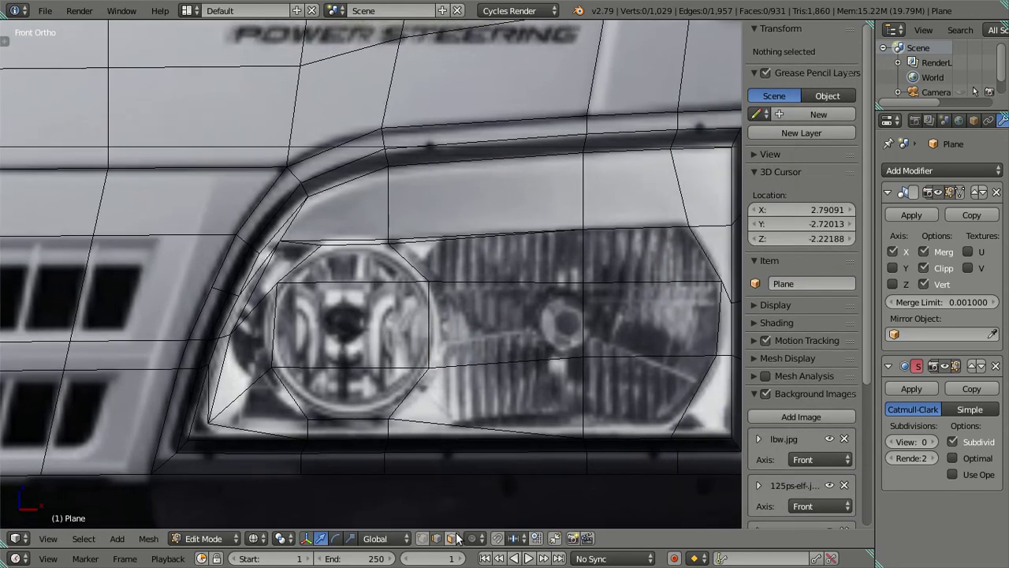
pyautogui.rightClick(359, 399)
pyautogui.keyDown('shift'); pyautogui.rightClick(349, 325); pyautogui.keyUp('shift')
pyautogui.keyDown('shift'); pyautogui.rightClick(346, 274); pyautogui.keyUp('shift')
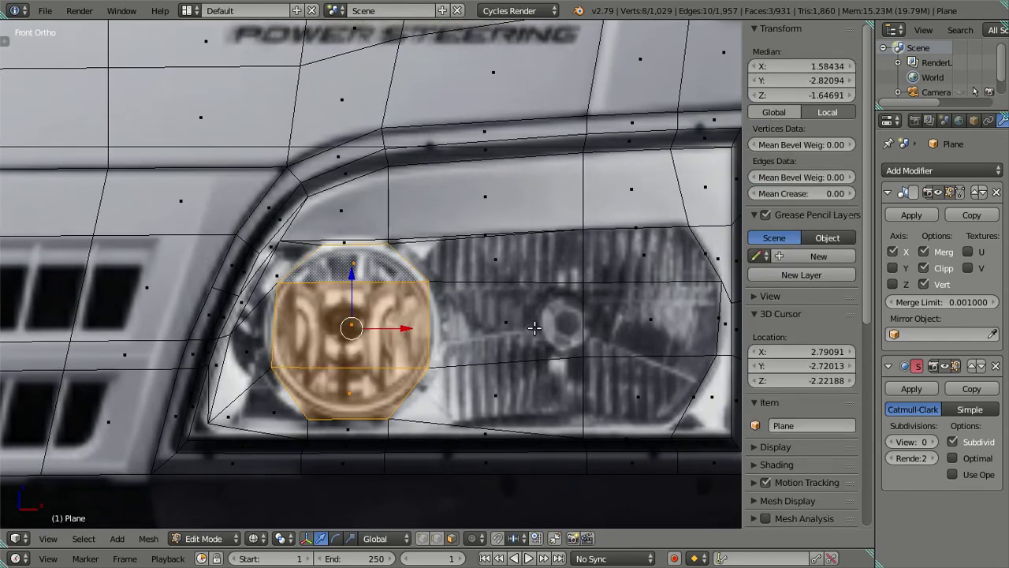
pyautogui.press('e')
pyautogui.press('s')
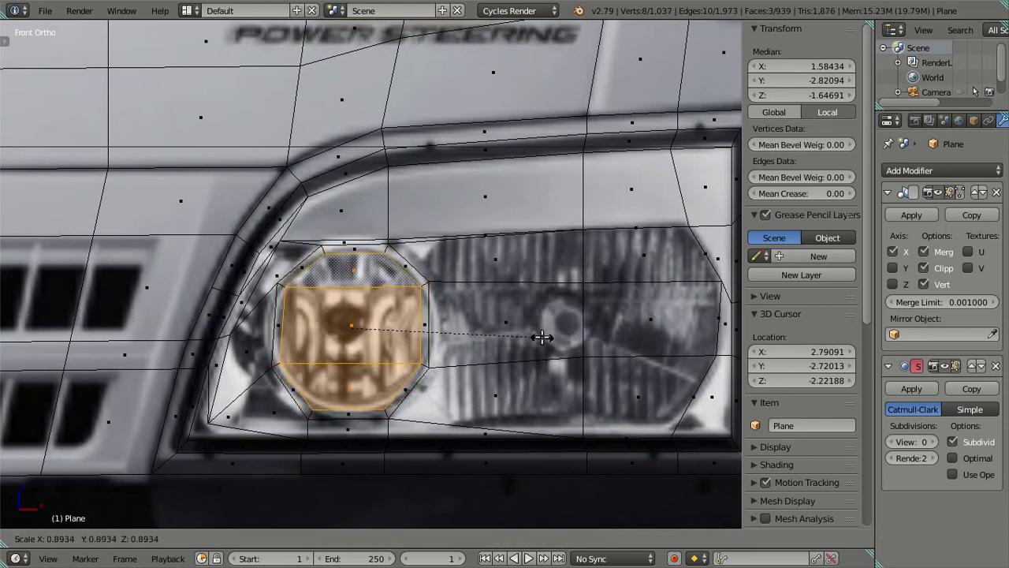
pyautogui.click(540, 338)
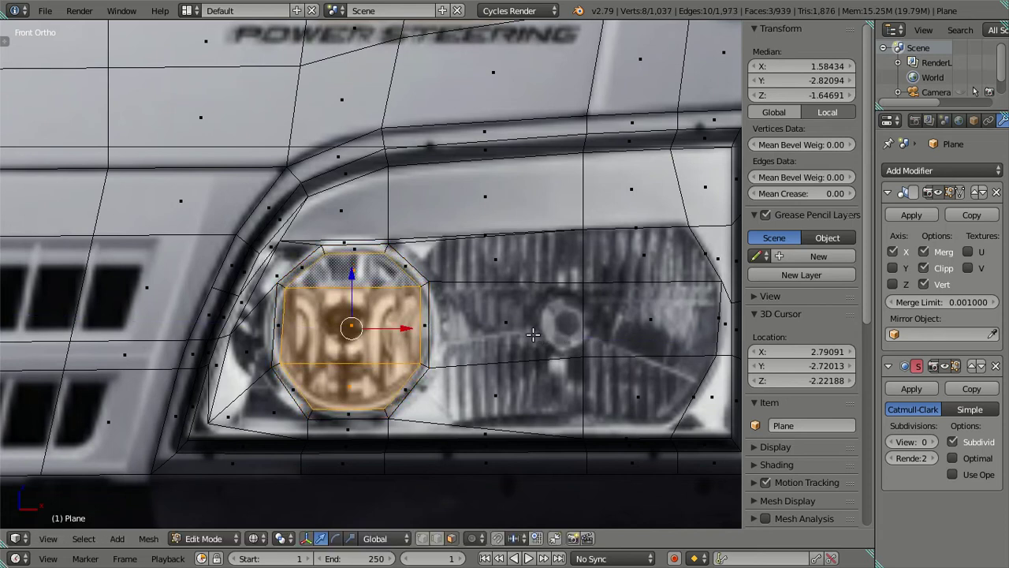
# Check the inner lamp faces at an angle, then deselect all and return to Front Ortho.
pyautogui.press('a')
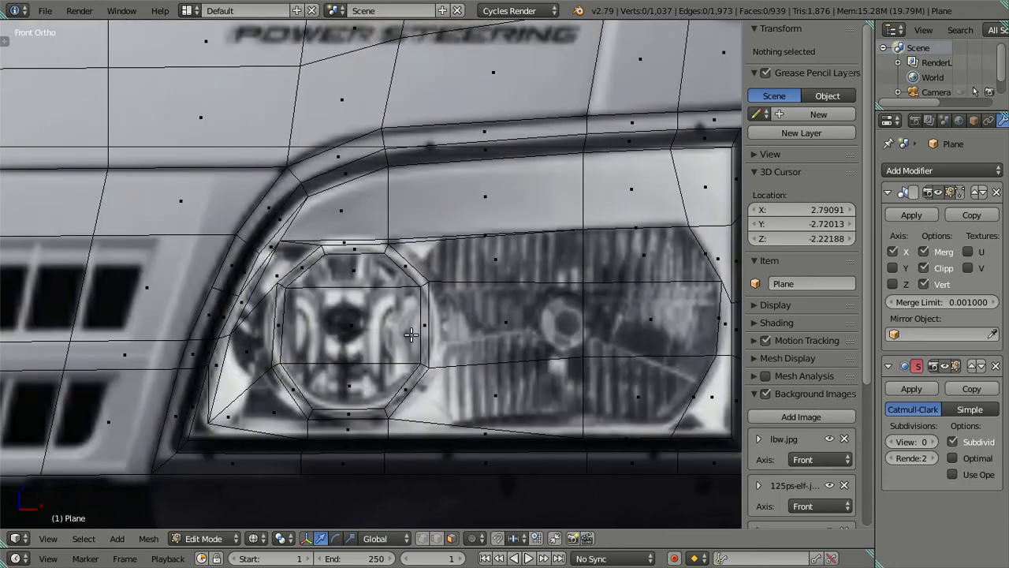
pyautogui.rightClick(362, 350)
pyautogui.keyDown('shift'); pyautogui.rightClick(362, 350); pyautogui.keyUp('shift')
pyautogui.keyDown('shift'); pyautogui.rightClick(359, 272); pyautogui.keyUp('shift')
pyautogui.moveTo(359, 272); pyautogui.dragTo(480, 335, button='middle')
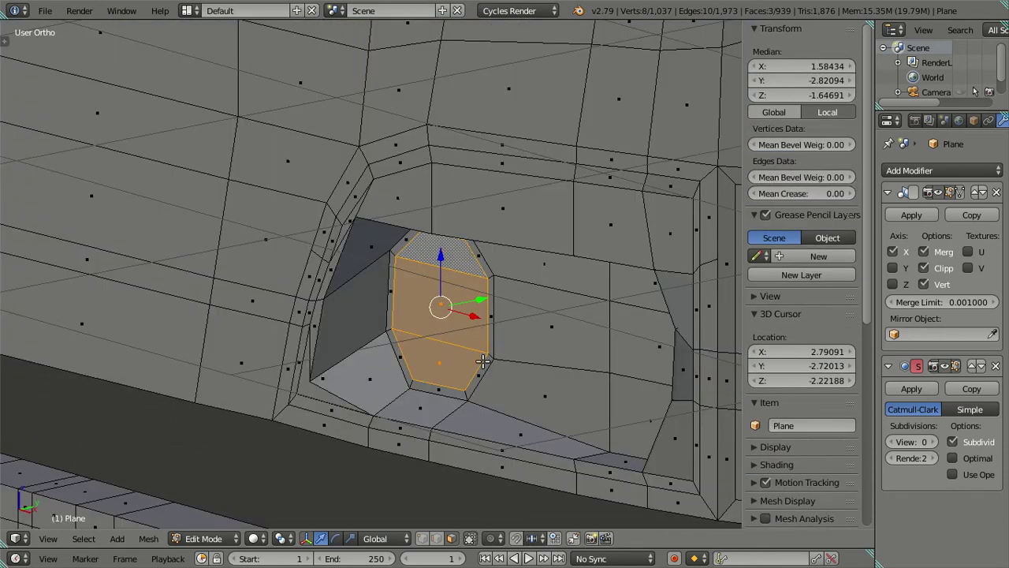
pyautogui.press('a')
pyautogui.press('KP_1')
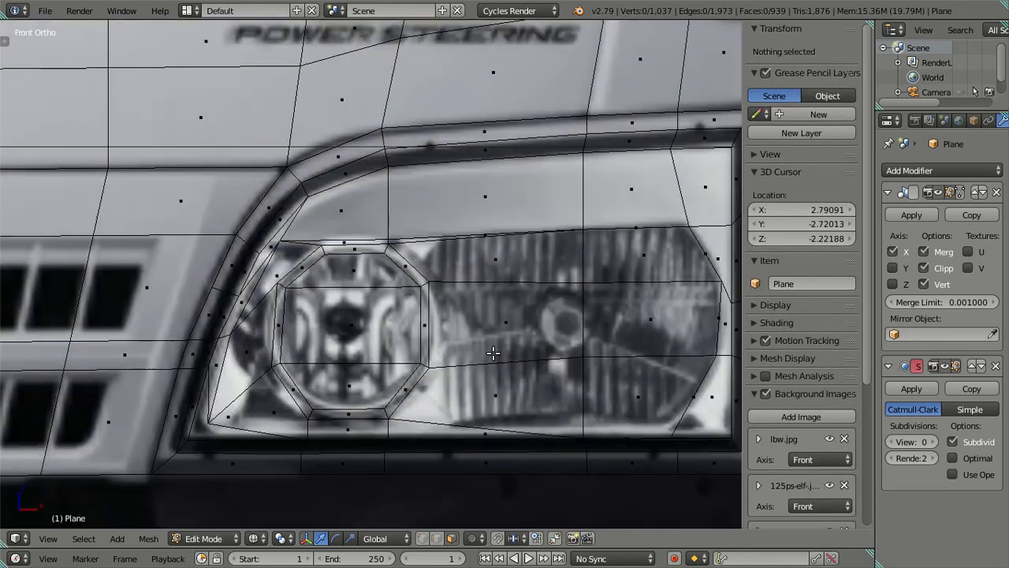
pyautogui.scroll(-4, 459, 358)
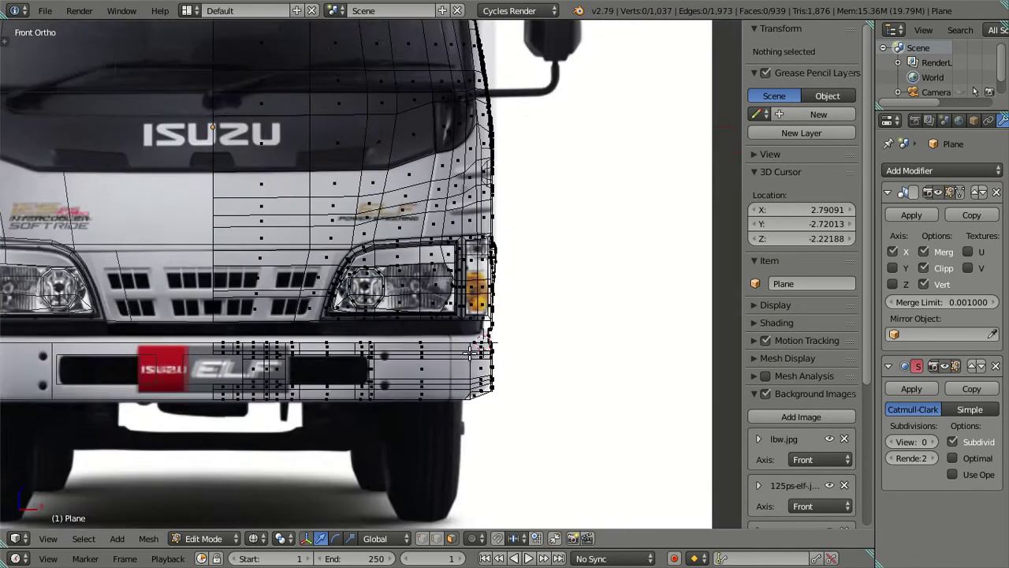
pyautogui.scroll(-3, 488, 353)
pyautogui.keyDown('shift'); pyautogui.moveTo(523, 347); pyautogui.dragTo(423, 343, button='middle'); pyautogui.keyUp('shift')
pyautogui.scroll(4, 577, 341)
pyautogui.scroll(4, 577, 341)
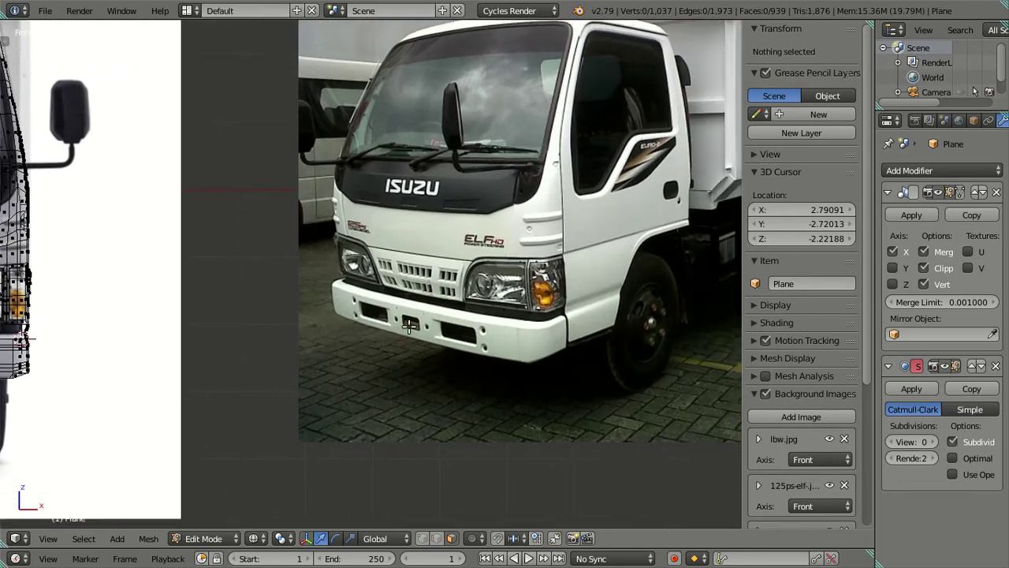
pyautogui.scroll(2, 488, 342)
pyautogui.scroll(3, 391, 344)
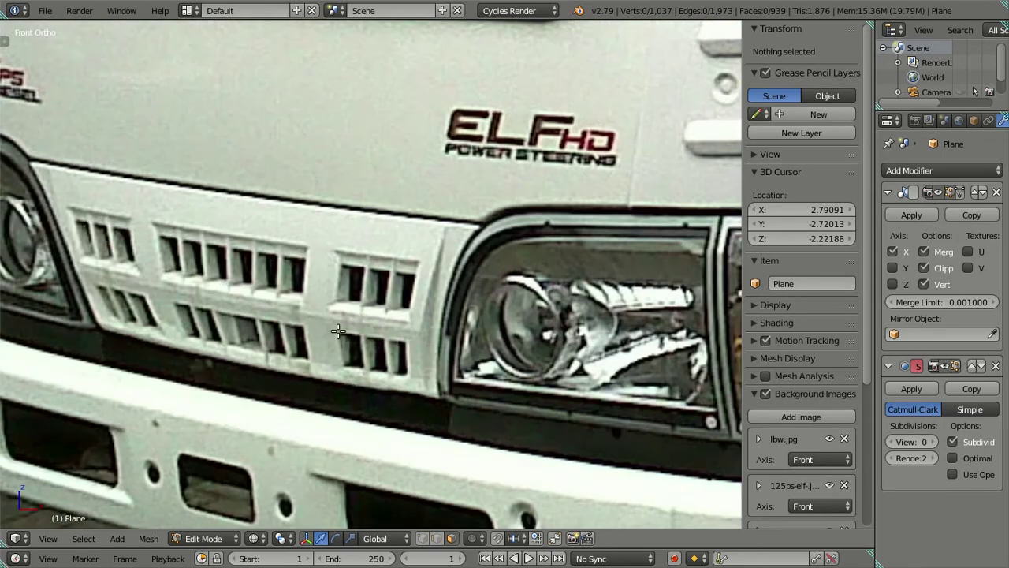
pyautogui.scroll(-3, 338, 331)
pyautogui.scroll(-2, 355, 328)
pyautogui.scroll(3, 394, 320)
pyautogui.moveTo(418, 314)
pyautogui.mouseDown(button='middle')
pyautogui.moveTo(440, 311)
pyautogui.moveTo(406, 320)
pyautogui.mouseUp(button='middle')
pyautogui.press('KP_1')
pyautogui.scroll(2, 371, 333)
pyautogui.scroll(1, 444, 330)
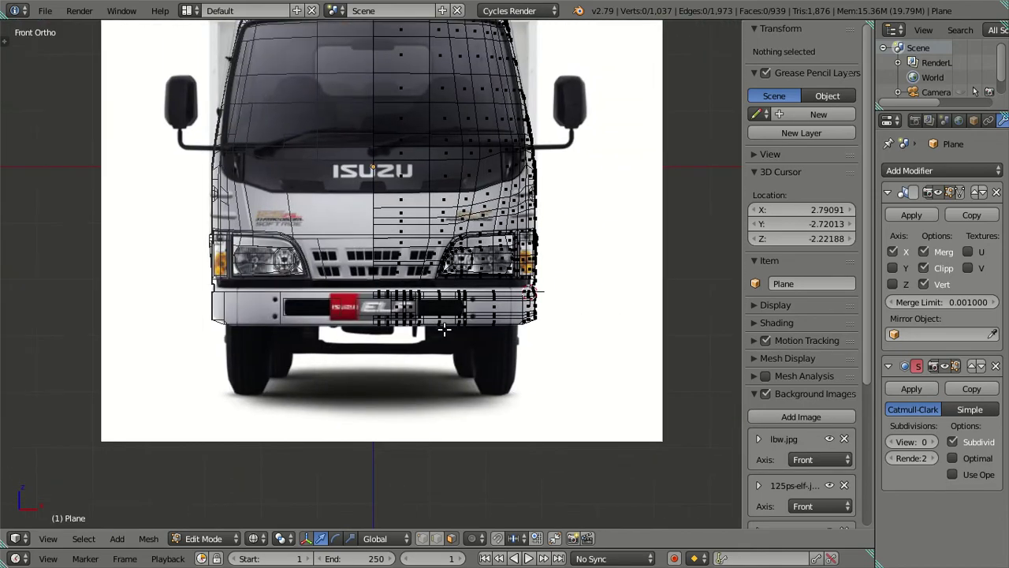
pyautogui.scroll(2, 443, 330)
pyautogui.scroll(2, 387, 313)
pyautogui.scroll(1, 426, 284)
pyautogui.press('a')
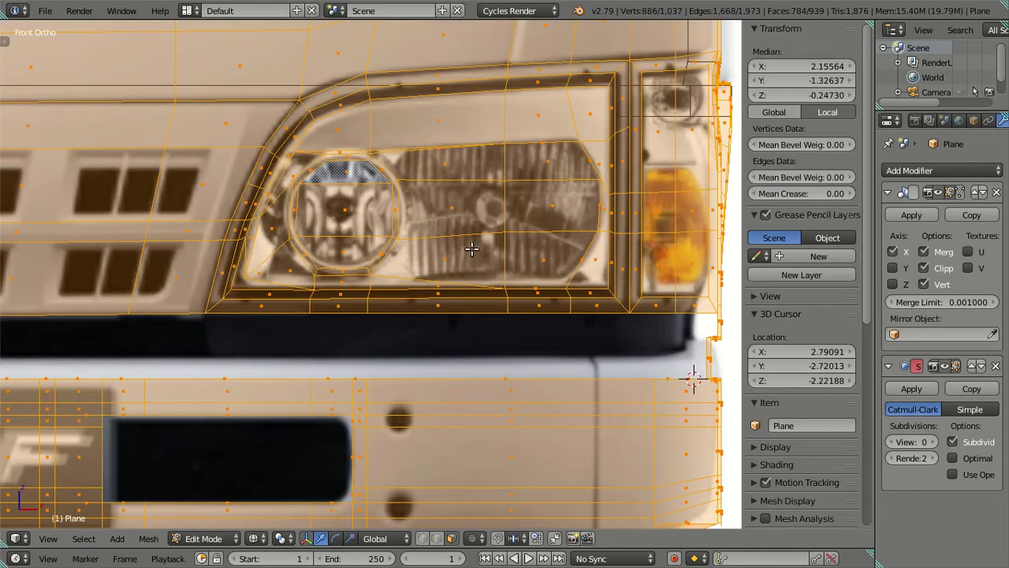
pyautogui.press('a')
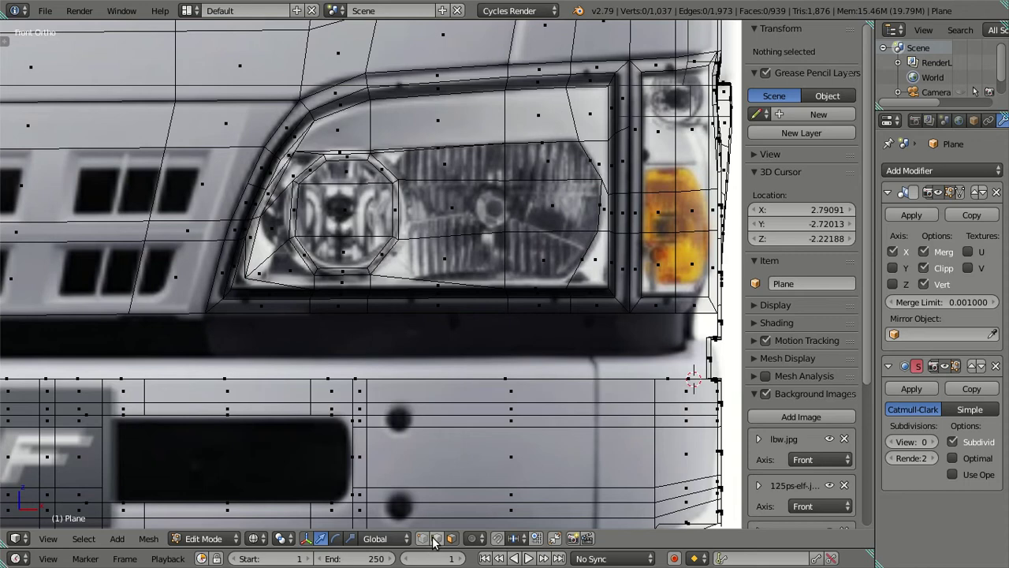
# Push an edge of the lamp opening along Y to a new depth.
pyautogui.rightClick(489, 219)
pyautogui.moveTo(489, 218); pyautogui.dragTo(515, 238, button='middle')
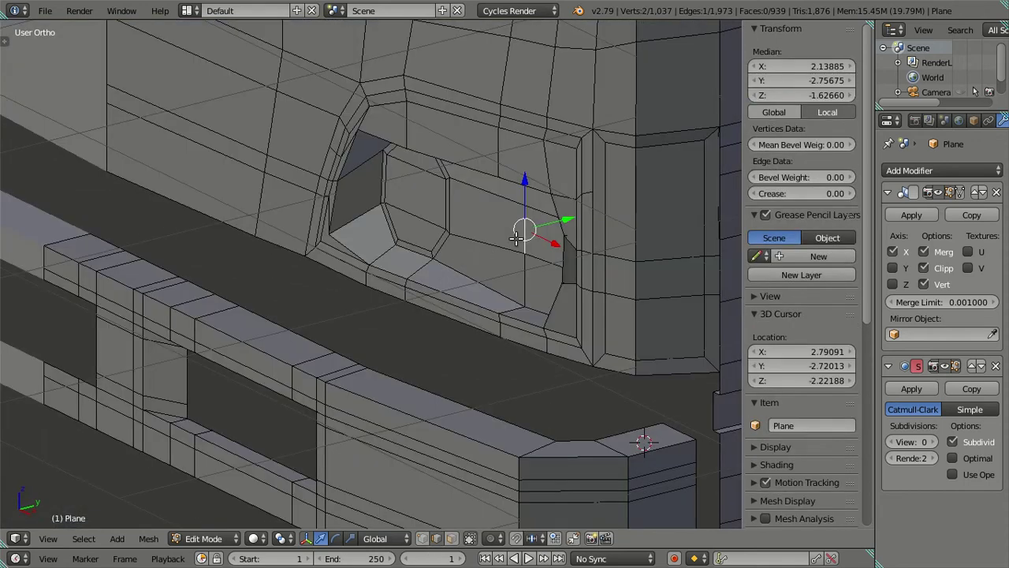
pyautogui.press('g')
pyautogui.press('y')
pyautogui.click(536, 226)
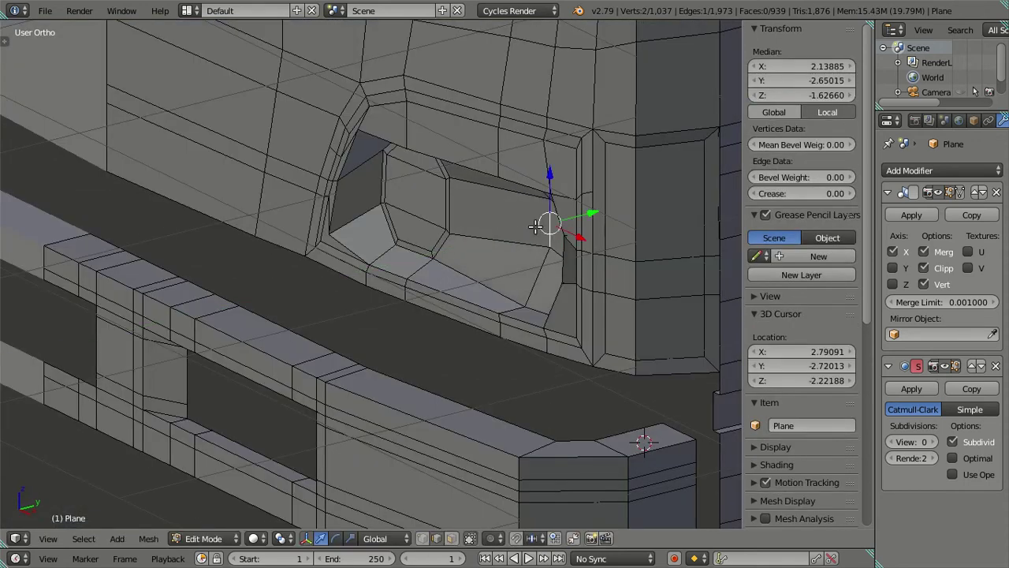
pyautogui.scroll(2, 535, 226)
pyautogui.scroll(2, 480, 221)
pyautogui.scroll(2, 473, 248)
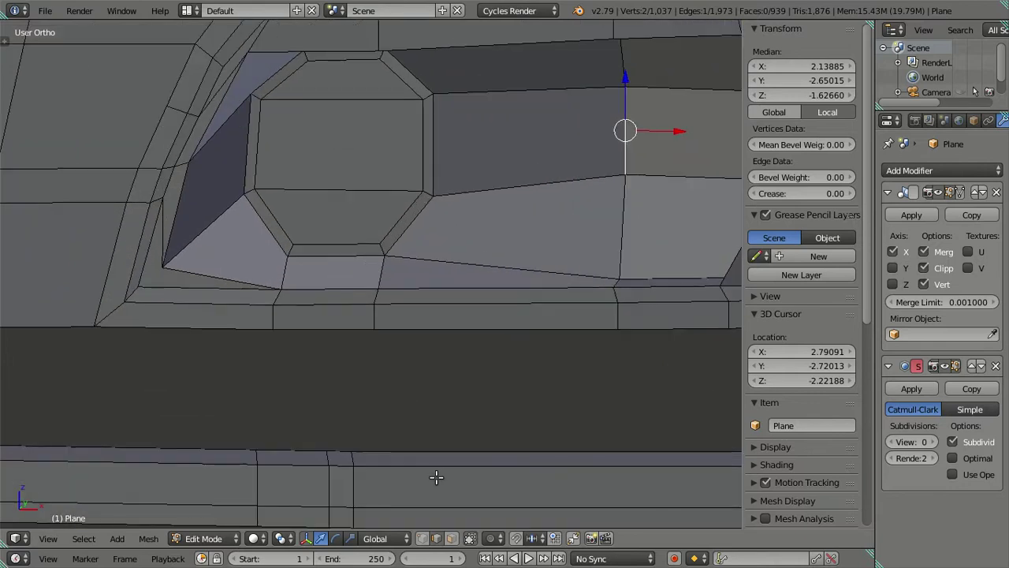
# Extrude the ring of faces around the lamp opening and move it along Y.
pyautogui.click(451, 540)
pyautogui.keyDown('alt'); pyautogui.click(426, 190); pyautogui.keyUp('alt')
pyautogui.moveTo(426, 191); pyautogui.dragTo(445, 210, button='middle')
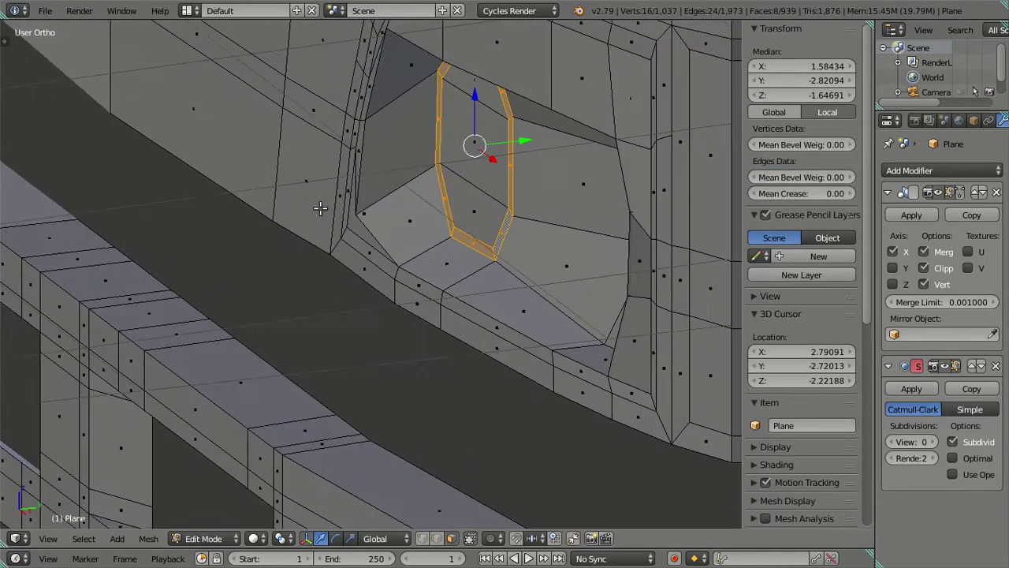
pyautogui.press('e')
pyautogui.click(445, 210)
pyautogui.press('g')
pyautogui.press('y')
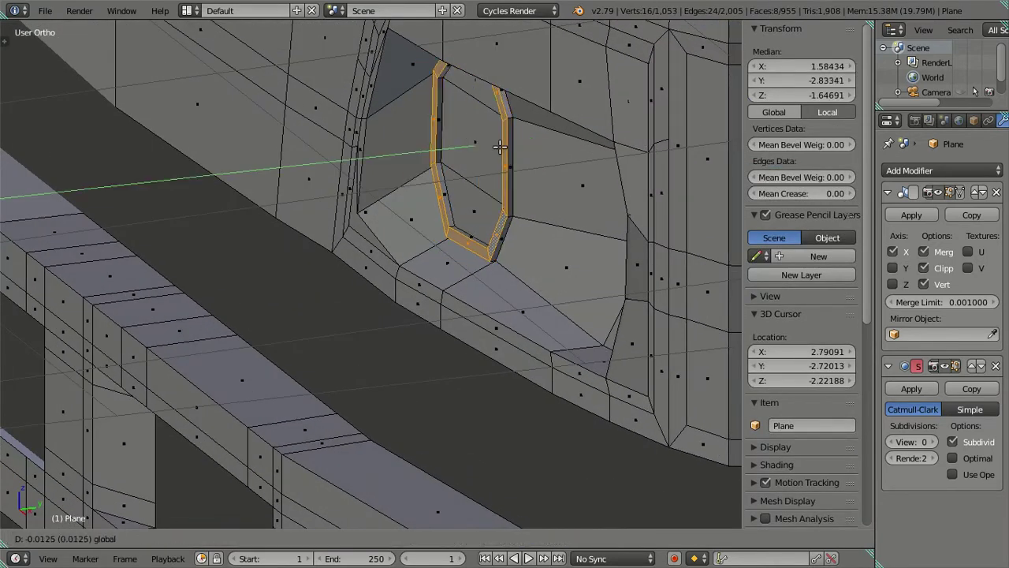
pyautogui.click(477, 150)
pyautogui.press('a')
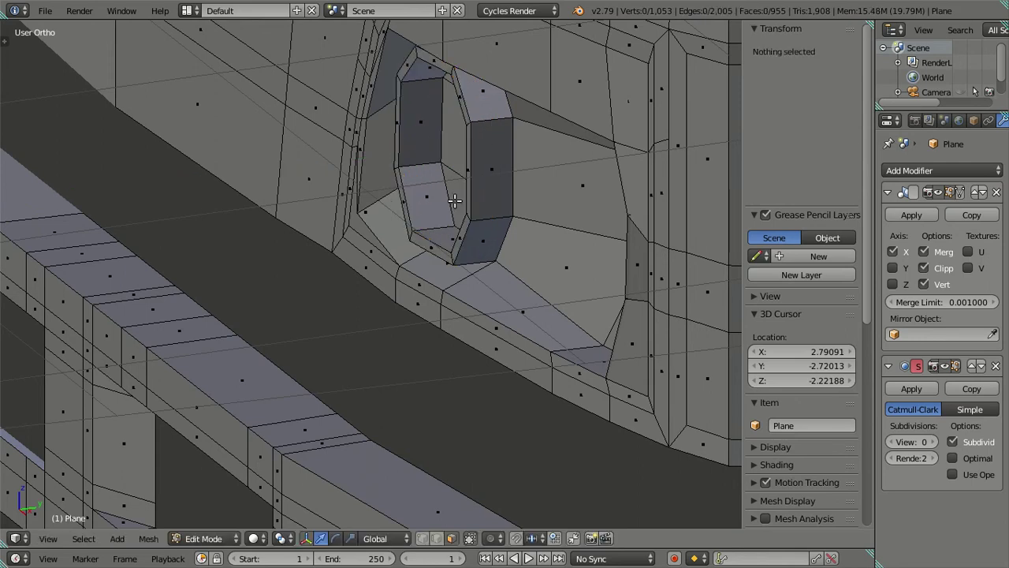
# Select the lamp hole's inner edge loop and reposition it along Y.
pyautogui.moveTo(466, 170); pyautogui.dragTo(451, 181, button='middle')
pyautogui.keyDown('alt'); pyautogui.rightClick(482, 188); pyautogui.keyUp('alt')
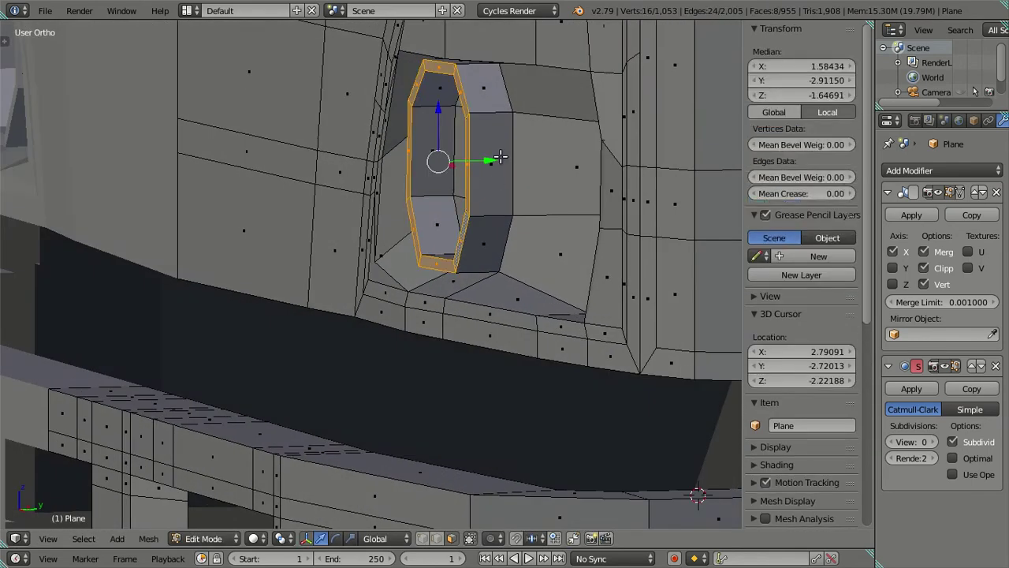
pyautogui.press('g')
pyautogui.press('y')
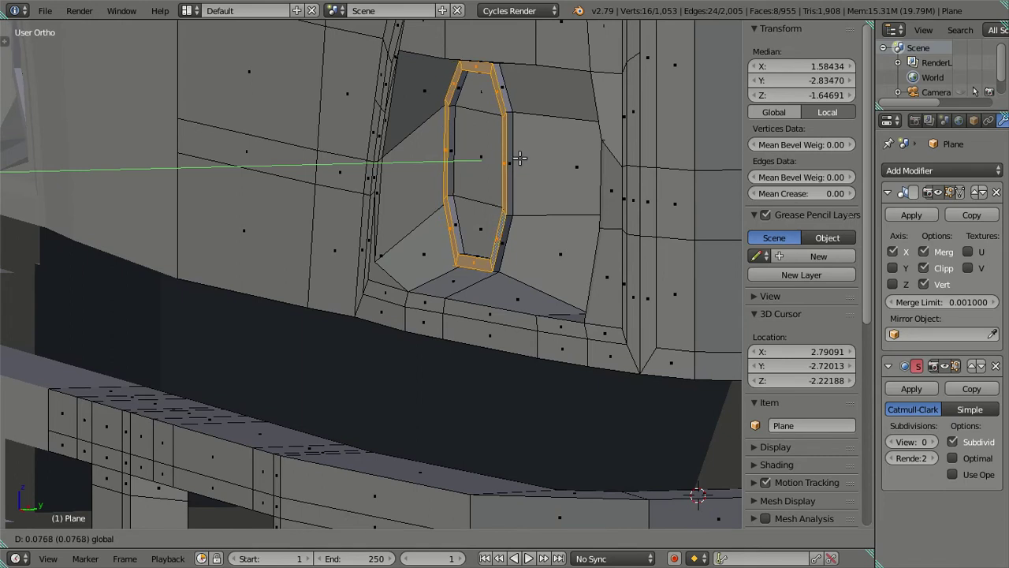
pyautogui.click(520, 158)
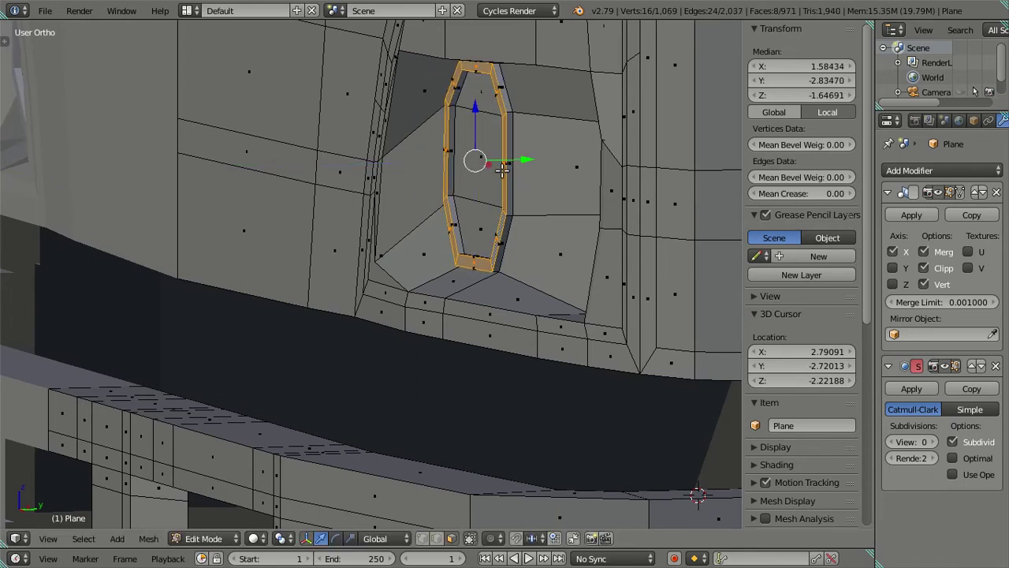
pyautogui.press('g')
pyautogui.press('y')
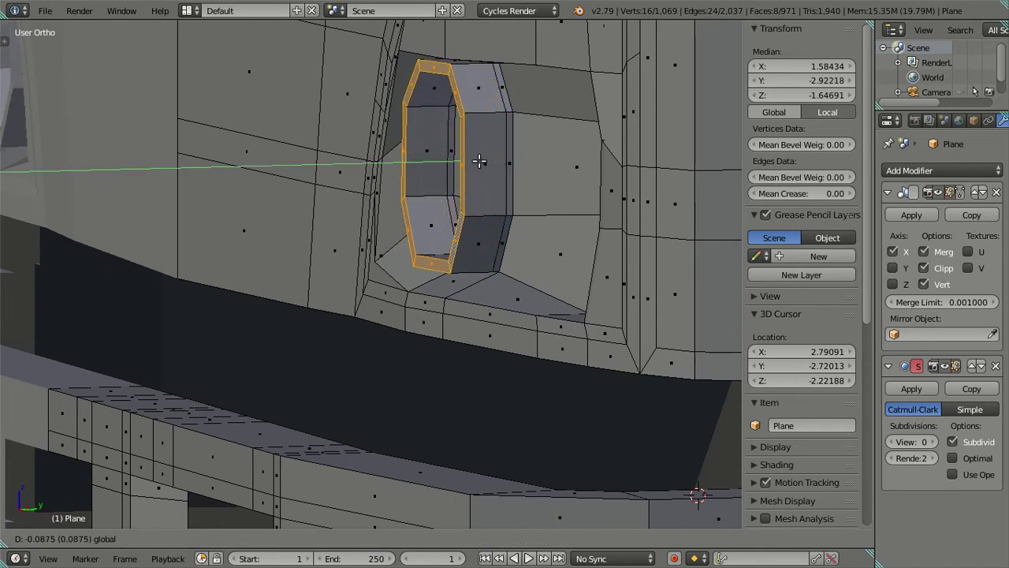
pyautogui.click(480, 161)
# Extrude the inner edge loop and move the new loop along Y to form the barrel.
pyautogui.press('e')
pyautogui.click(485, 161)
pyautogui.press('g')
pyautogui.press('y')
pyautogui.click(487, 160)
pyautogui.press('a')
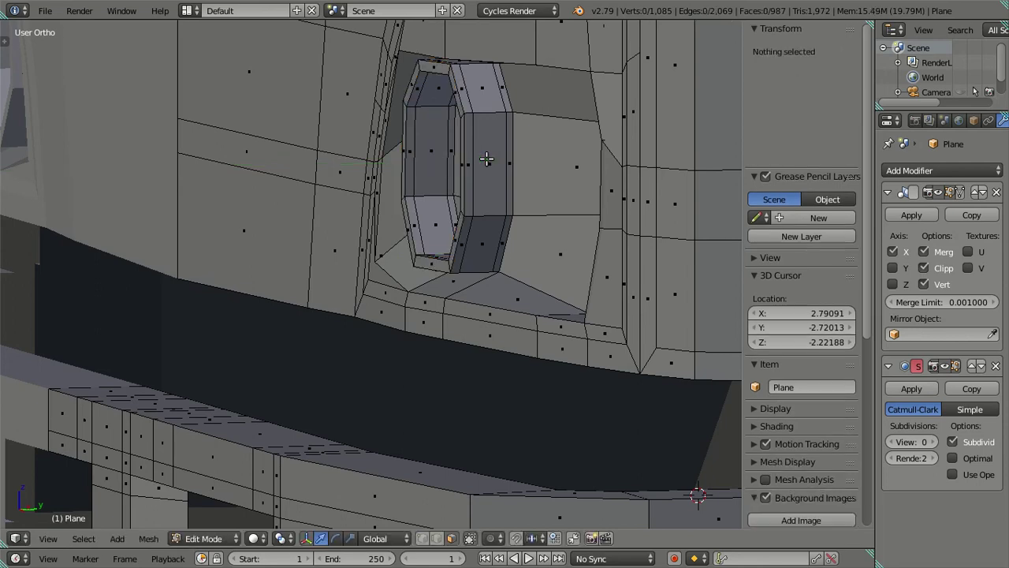
pyautogui.moveTo(487, 160)
pyautogui.mouseDown(button='middle')
pyautogui.moveTo(457, 152)
pyautogui.moveTo(458, 200)
pyautogui.mouseUp(button='middle')
# Select the three centre faces inside the octagonal lamp ring and scale them down.
pyautogui.scroll(3, 457, 152)
pyautogui.keyDown('alt'); pyautogui.rightClick(521, 183); pyautogui.keyUp('alt')
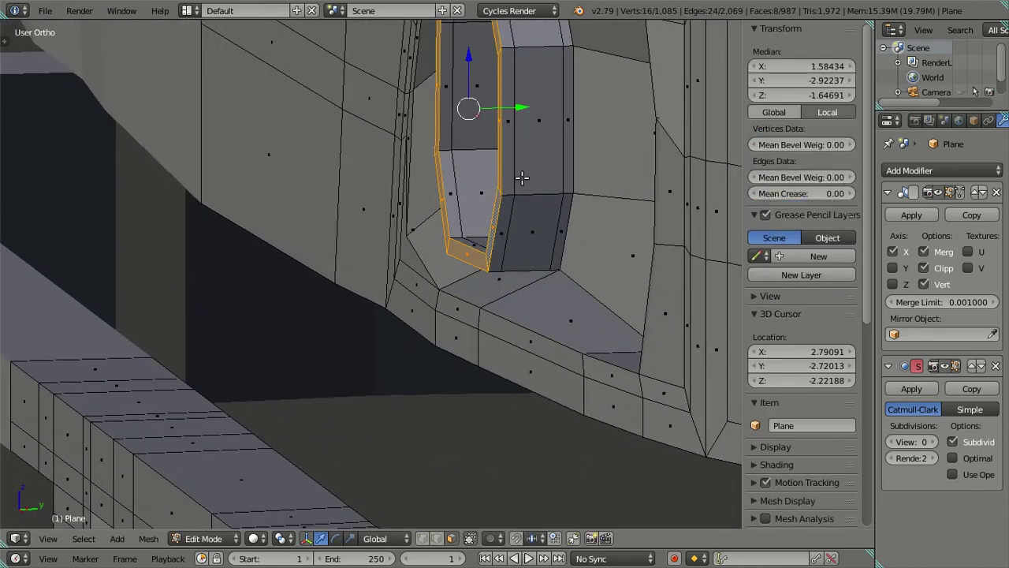
pyautogui.keyDown('alt'); pyautogui.keyDown('shift'); pyautogui.rightClick(507, 196); pyautogui.keyUp('shift'); pyautogui.keyUp('alt')
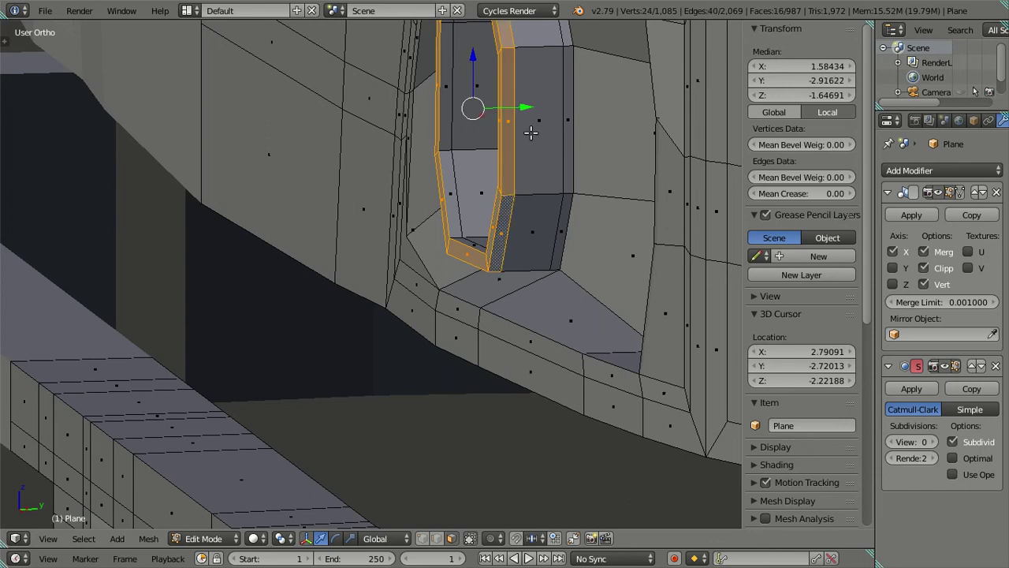
pyautogui.moveTo(526, 112); pyautogui.dragTo(534, 108)
pyautogui.press('a')
pyautogui.moveTo(534, 110)
pyautogui.mouseDown(button='middle')
pyautogui.moveTo(578, 134)
pyautogui.moveTo(643, 125)
pyautogui.mouseUp(button='middle')
pyautogui.moveTo(442, 136); pyautogui.dragTo(323, 167, button='middle')
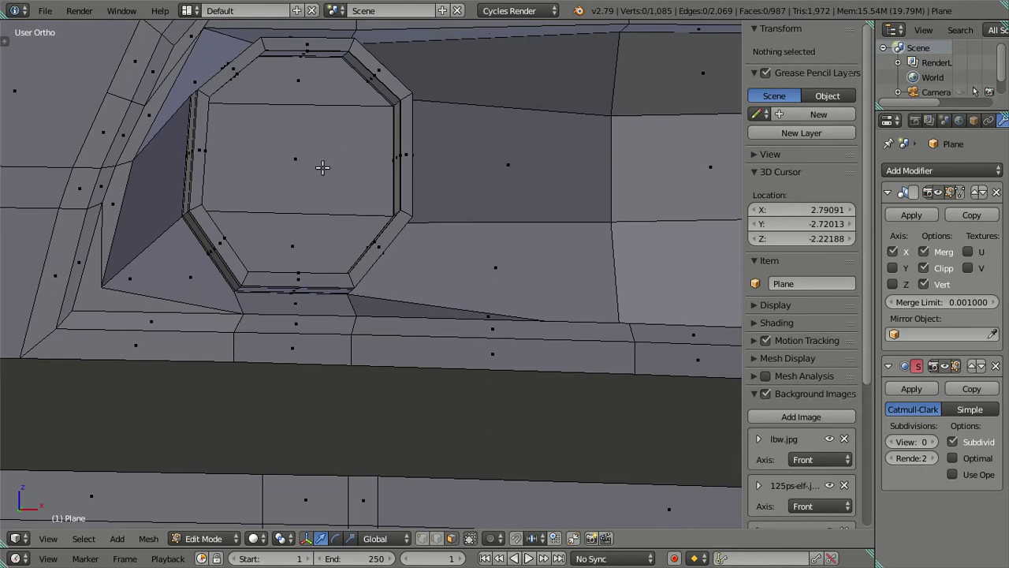
pyautogui.rightClick(307, 234)
pyautogui.keyDown('shift'); pyautogui.rightClick(305, 162); pyautogui.keyUp('shift')
pyautogui.keyDown('shift'); pyautogui.rightClick(308, 94); pyautogui.keyUp('shift')
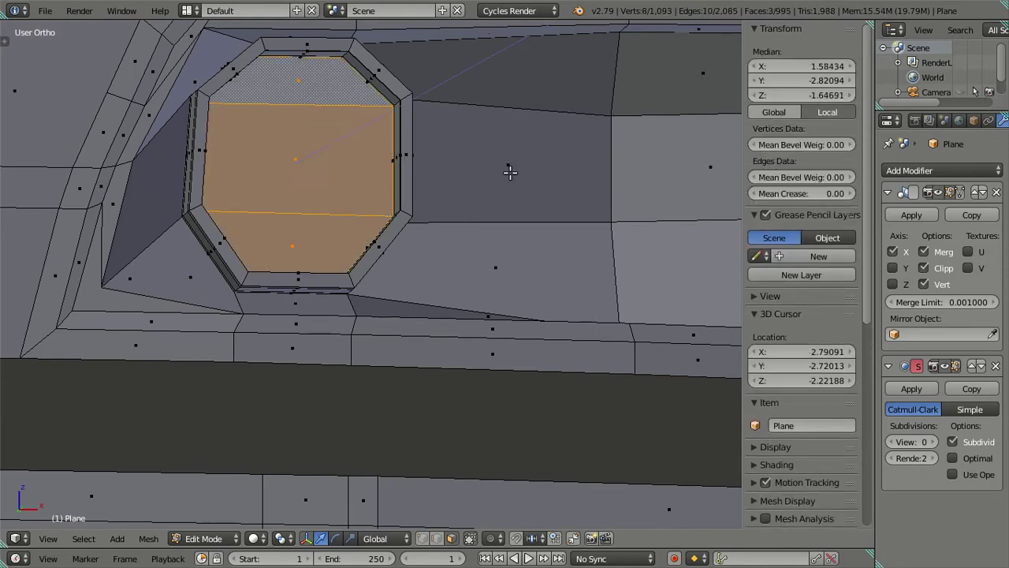
pyautogui.press('s')
pyautogui.click(408, 175)
# Move the shrunken centre faces along Y to set the lamp face depth.
pyautogui.press('KP_1')
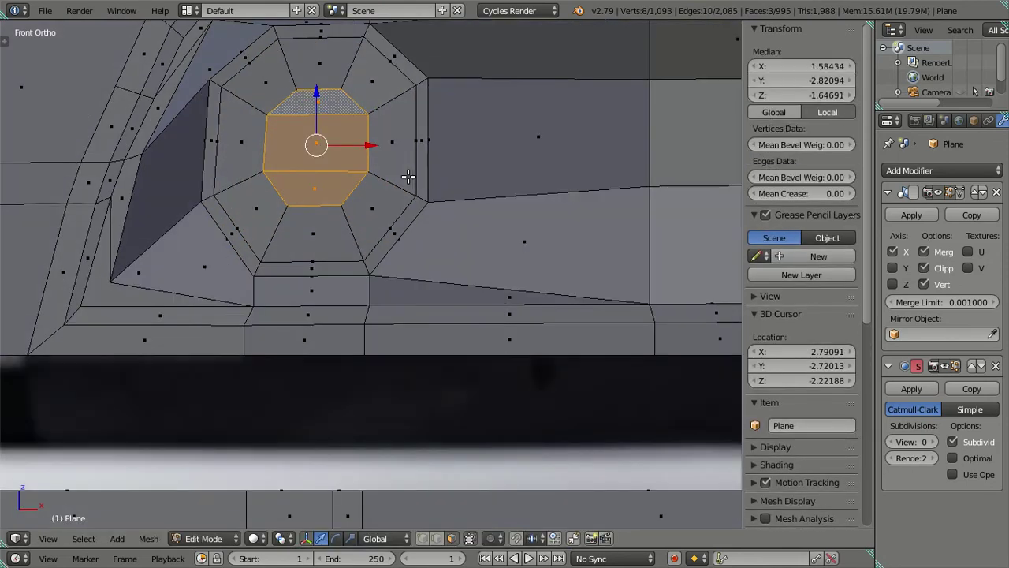
pyautogui.press('z')
pyautogui.moveTo(421, 150)
pyautogui.mouseDown(button='middle')
pyautogui.moveTo(318, 192)
pyautogui.moveTo(514, 114)
pyautogui.moveTo(520, 135)
pyautogui.mouseUp(button='middle')
pyautogui.press('g')
pyautogui.press('y')
pyautogui.click(547, 105)
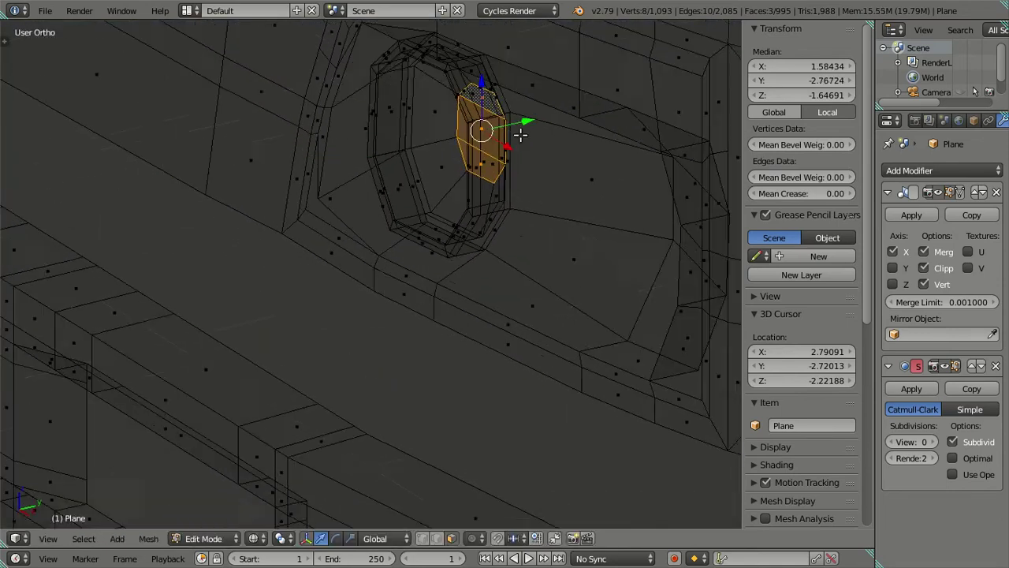
pyautogui.press('z')
pyautogui.scroll(-3, 473, 182)
# In Object Mode, set the Subdivision Surface view level to 2 and inspect the smoothed headlight.
pyautogui.press('Tab')
pyautogui.scroll(4, 428, 185)
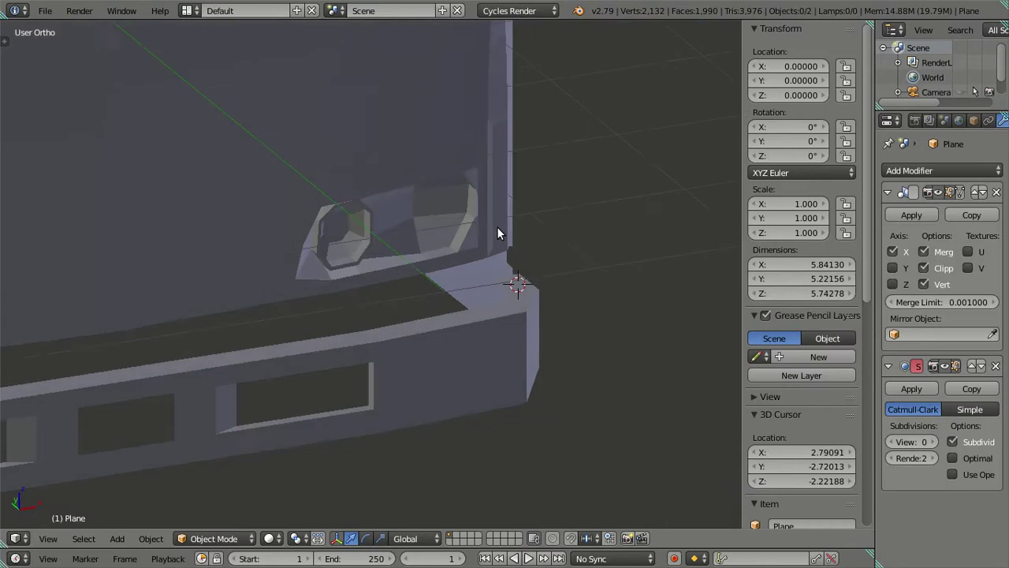
pyautogui.moveTo(497, 226); pyautogui.dragTo(536, 244, button='middle')
pyautogui.click(933, 442)
pyautogui.click(933, 442)
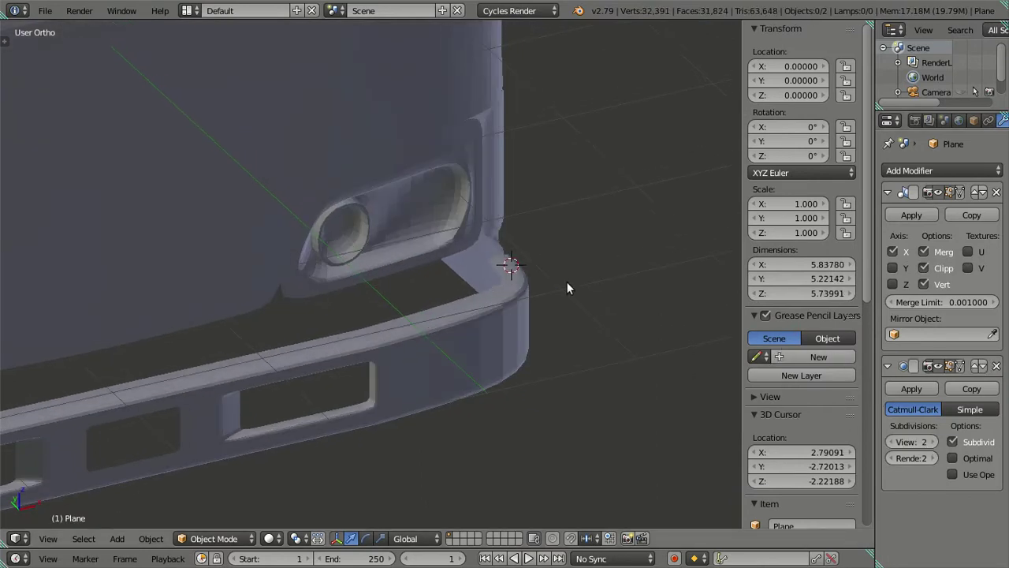
pyautogui.moveTo(567, 282); pyautogui.dragTo(430, 224, button='middle')
pyautogui.scroll(2, 466, 238)
pyautogui.press('KP_1')
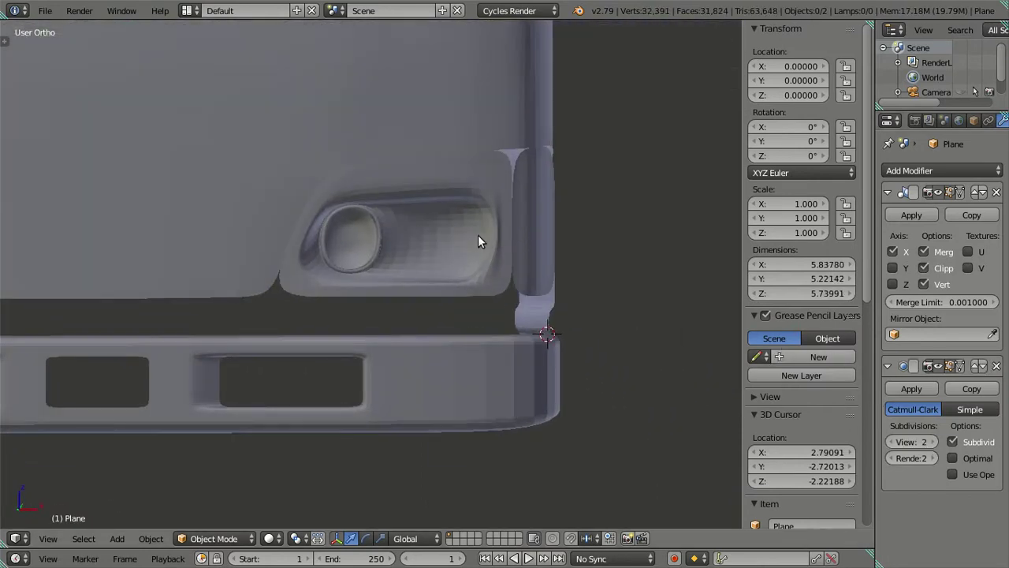
pyautogui.press('Tab')
pyautogui.scroll(2, 394, 253)
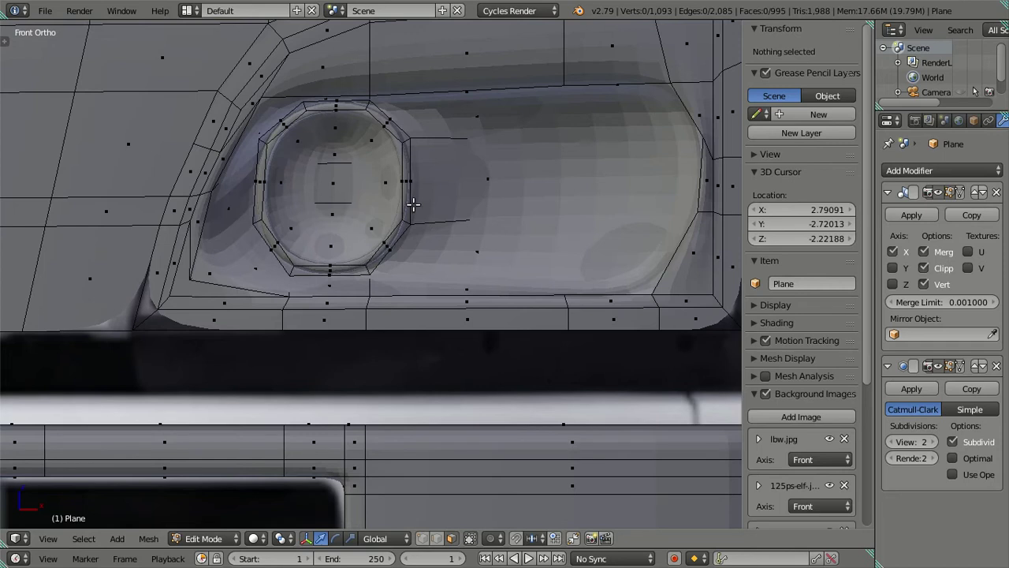
# Turn the subdivision preview level down to 0 to show the raw mesh cage.
pyautogui.scroll(1, 413, 204)
pyautogui.scroll(1, 480, 353)
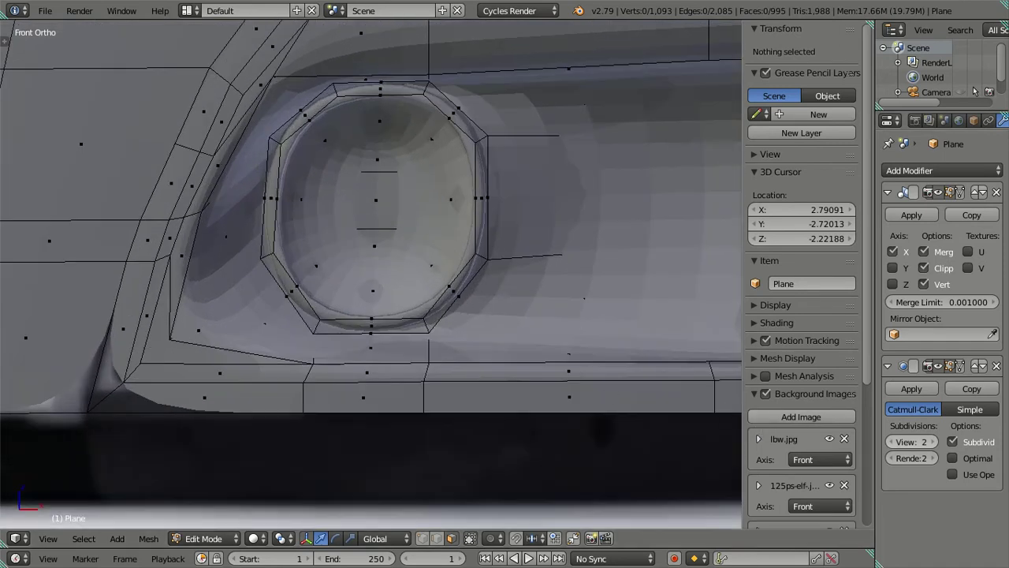
pyautogui.click(893, 441)
pyautogui.click(893, 442)
# Select the lower rim corner vertices of the octagonal headlight recess.
pyautogui.moveTo(359, 329)
pyautogui.mouseDown(button='middle')
pyautogui.moveTo(322, 361)
pyautogui.moveTo(356, 356)
pyautogui.mouseUp(button='middle')
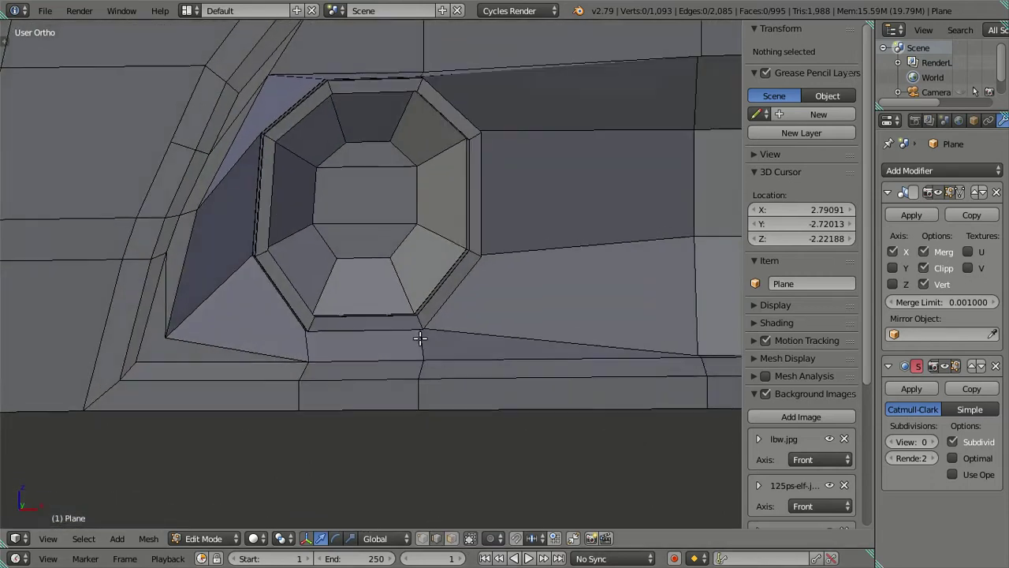
pyautogui.moveTo(412, 337); pyautogui.dragTo(387, 331, button='middle')
pyautogui.scroll(2, 396, 323)
pyautogui.scroll(2, 395, 339)
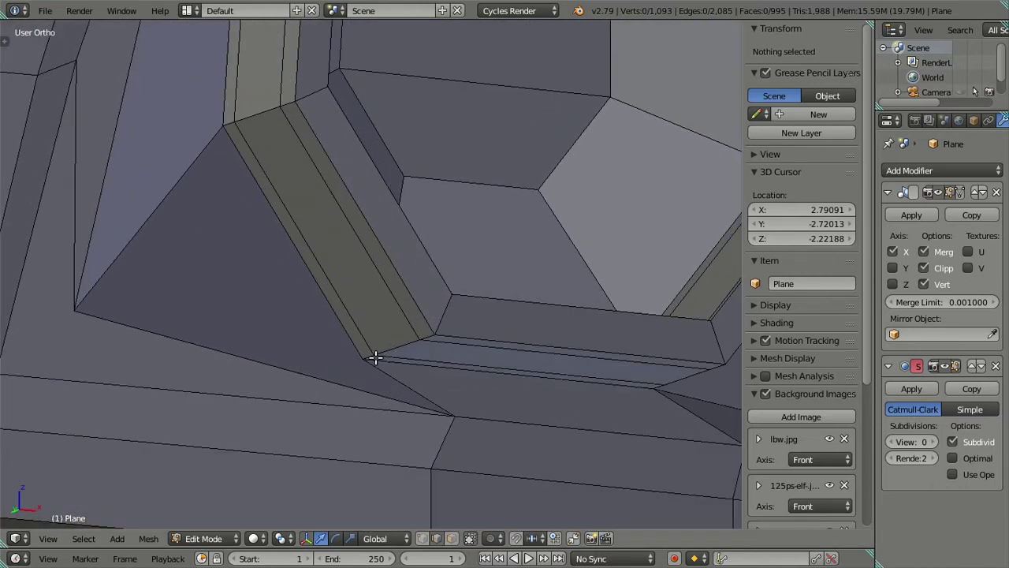
pyautogui.rightClick(375, 358)
pyautogui.scroll(2, 428, 334)
pyautogui.moveTo(441, 326); pyautogui.dragTo(469, 294, button='middle')
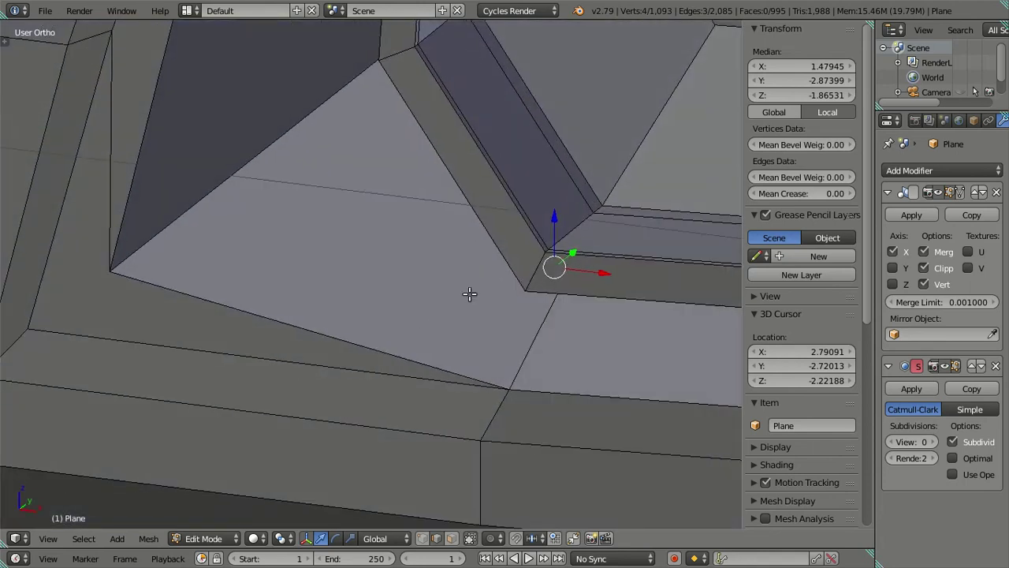
pyautogui.scroll(-2, 604, 207)
pyautogui.scroll(2, 591, 207)
pyautogui.keyDown('alt'); pyautogui.keyDown('shift'); pyautogui.rightClick(597, 209); pyautogui.keyUp('shift'); pyautogui.keyUp('alt')
# In front orthographic view, move the selected rim vertices slightly along Z.
pyautogui.press('KP_1')
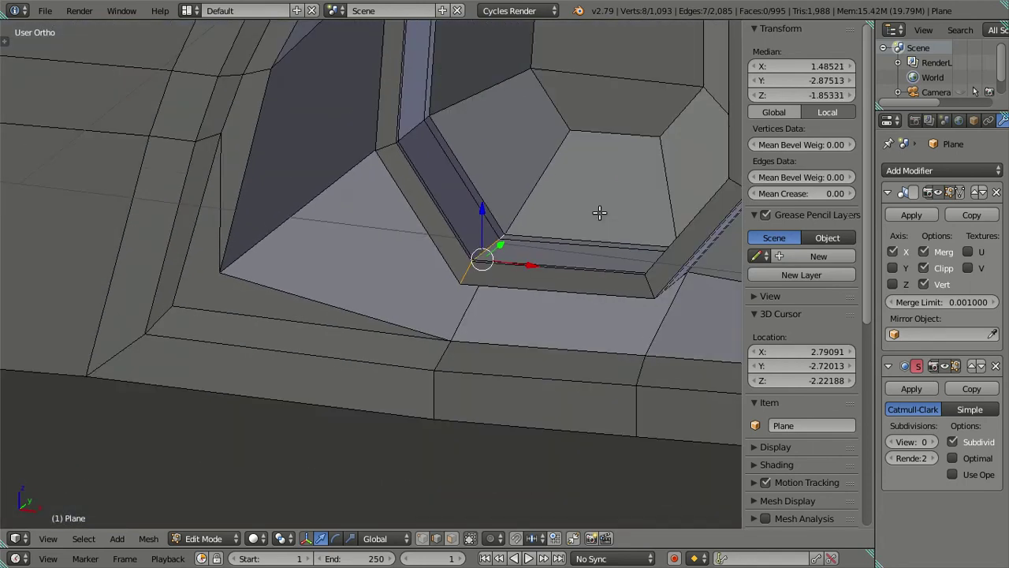
pyautogui.press('g')
pyautogui.press('z')
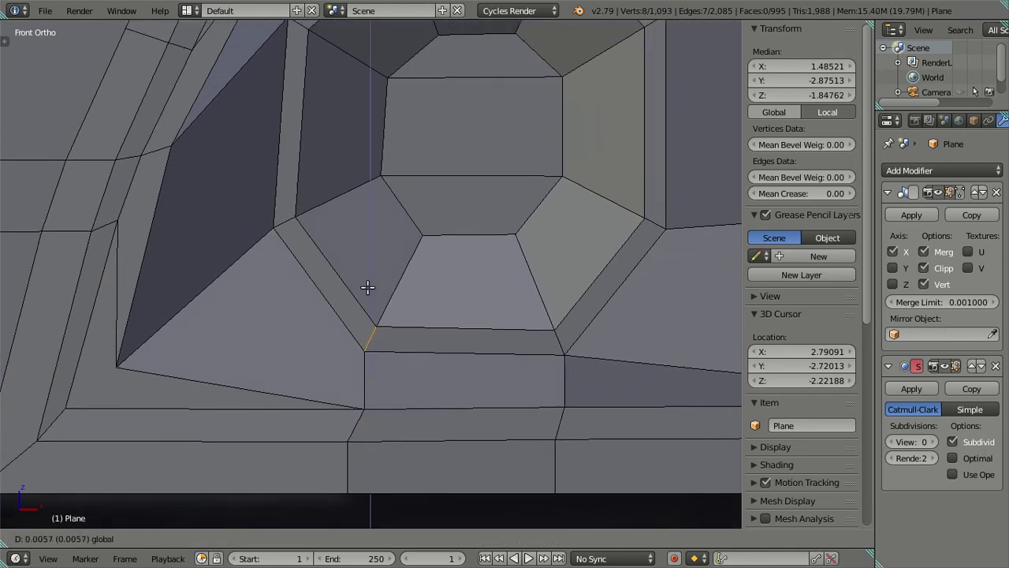
pyautogui.click(368, 285)
pyautogui.scroll(-2, 369, 285)
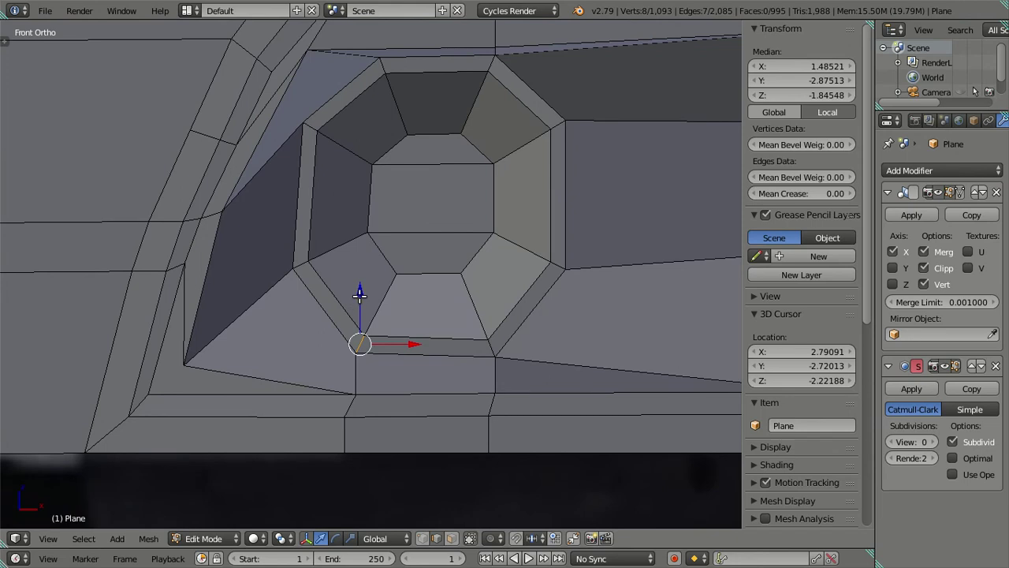
pyautogui.moveTo(359, 295); pyautogui.dragTo(360, 294)
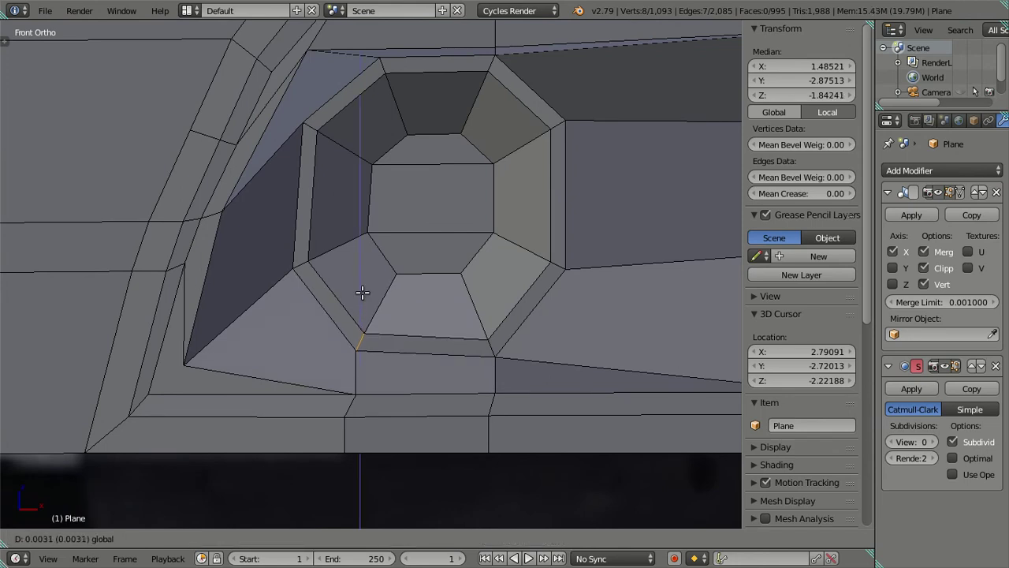
pyautogui.click(362, 292)
# Clear the selection, switch to Object Mode and set the subdivision preview to 2.
pyautogui.keyDown('shift'); pyautogui.moveTo(489, 216); pyautogui.dragTo(455, 242, button='middle'); pyautogui.keyUp('shift')
pyautogui.press('a')
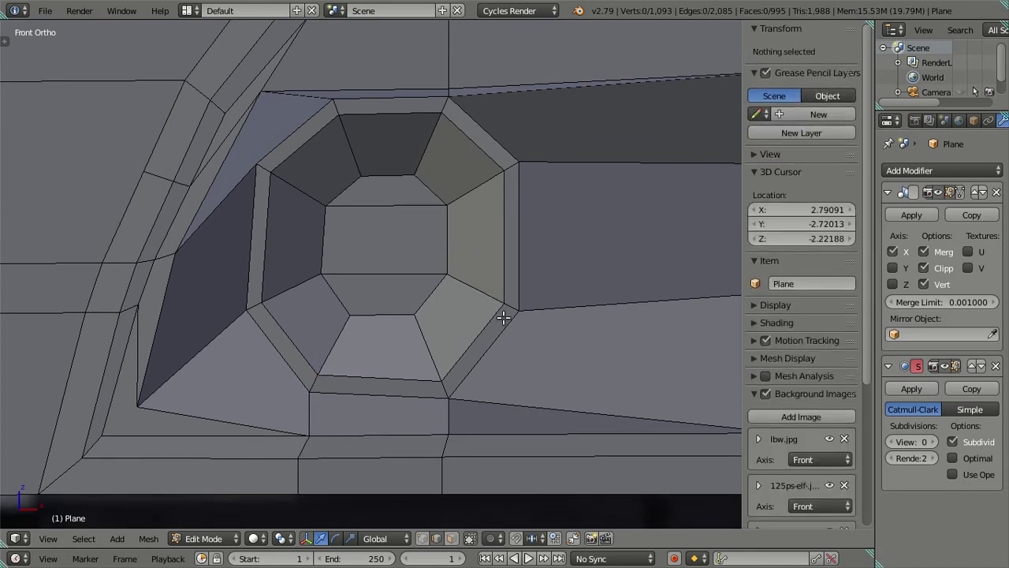
pyautogui.scroll(-1, 526, 315)
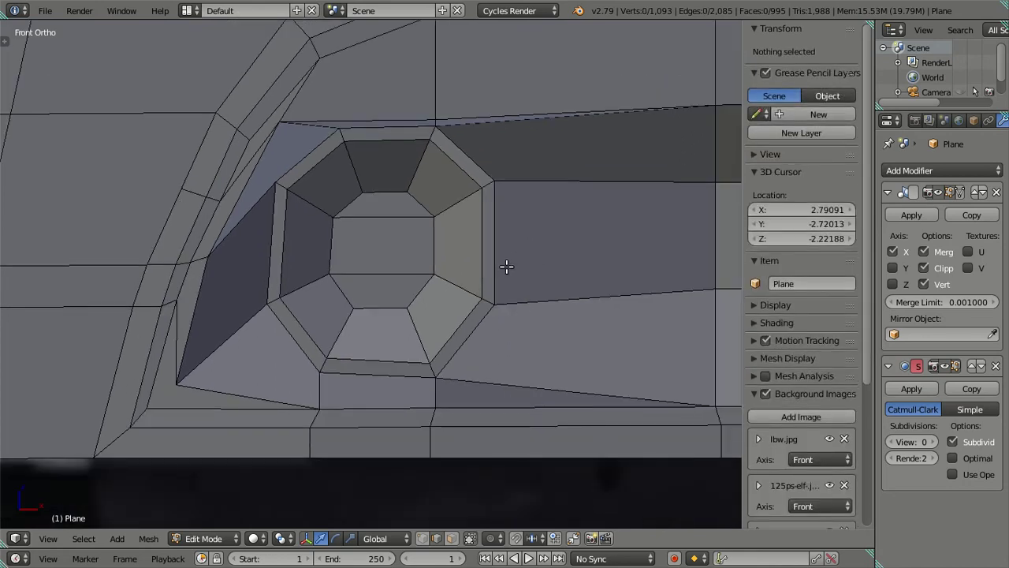
pyautogui.keyDown('alt'); pyautogui.click(490, 298); pyautogui.keyUp('alt')
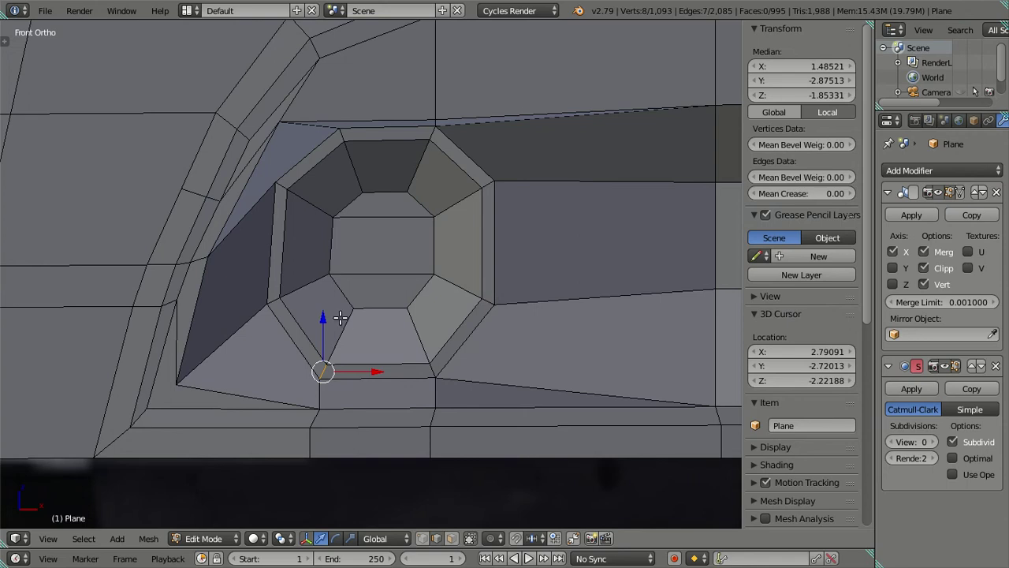
pyautogui.press('a')
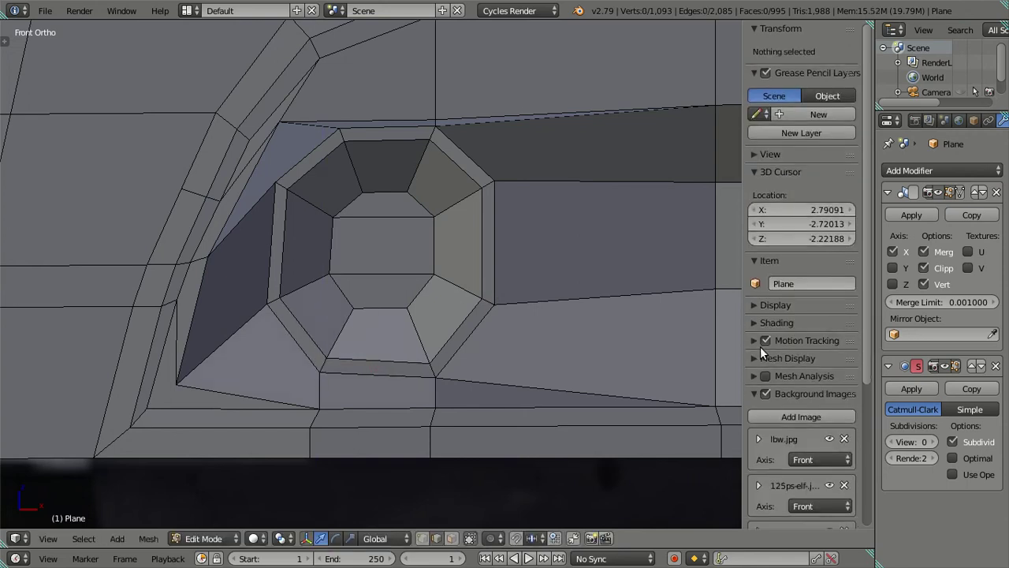
pyautogui.press('Tab')
pyautogui.moveTo(912, 442); pyautogui.dragTo(930, 441)
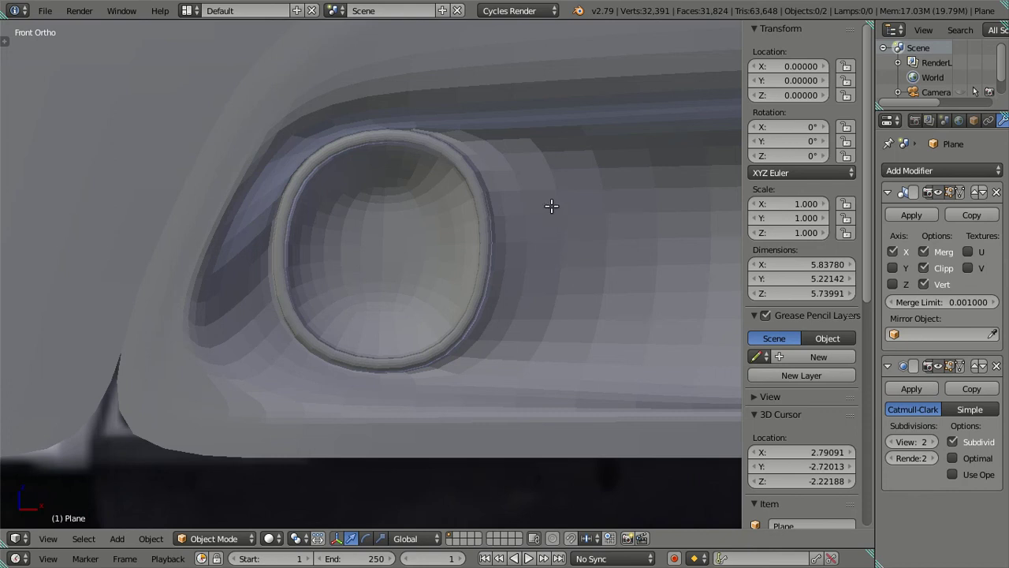
# In Edit Mode with subdivision preview 0, select the upper-right rim edges of the recess.
pyautogui.press('Tab')
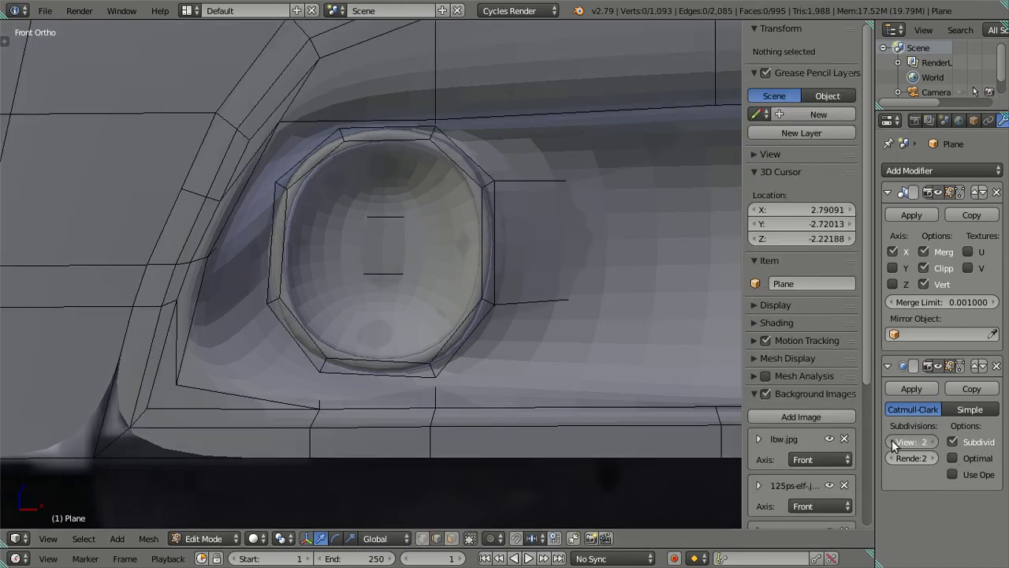
pyautogui.doubleClick(893, 447)
pyautogui.moveTo(660, 304)
pyautogui.mouseDown(button='middle')
pyautogui.moveTo(496, 277)
pyautogui.moveTo(563, 248)
pyautogui.mouseUp(button='middle')
pyautogui.scroll(3, 346, 294)
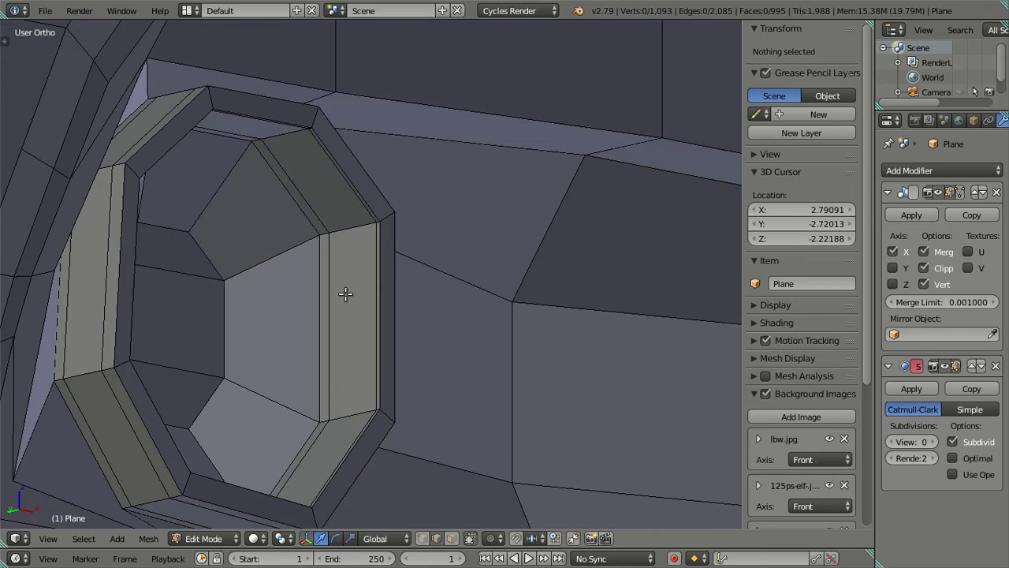
pyautogui.scroll(2, 345, 294)
pyautogui.rightClick(298, 219)
pyautogui.keyDown('ctrl'); pyautogui.rightClick(399, 192); pyautogui.keyUp('ctrl')
# Nudge the selected upper-right rim point slightly in front orthographic view.
pyautogui.moveTo(441, 207)
pyautogui.mouseDown(button='middle')
pyautogui.moveTo(329, 253)
pyautogui.moveTo(506, 195)
pyautogui.mouseUp(button='middle')
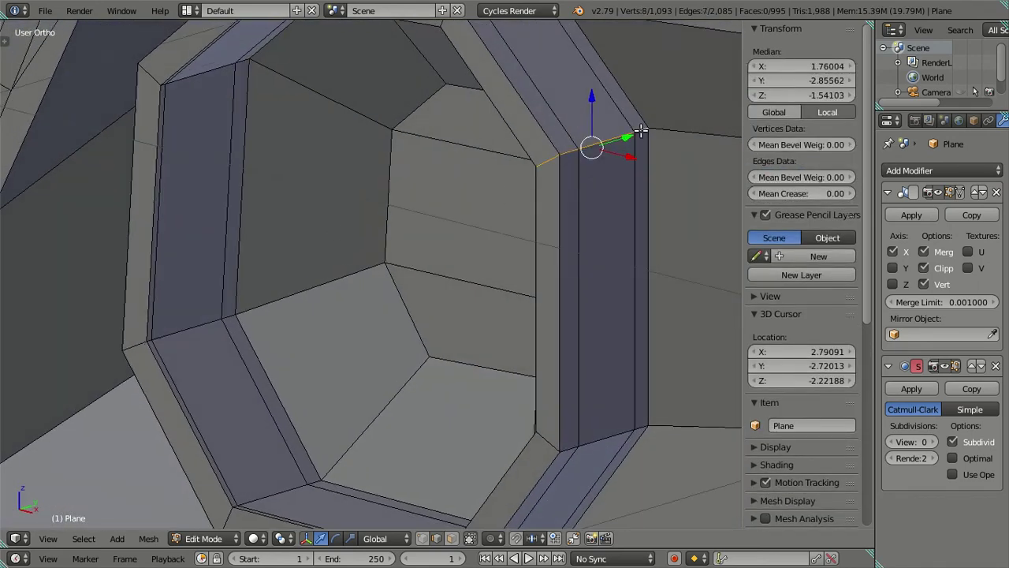
pyautogui.press('KP_1')
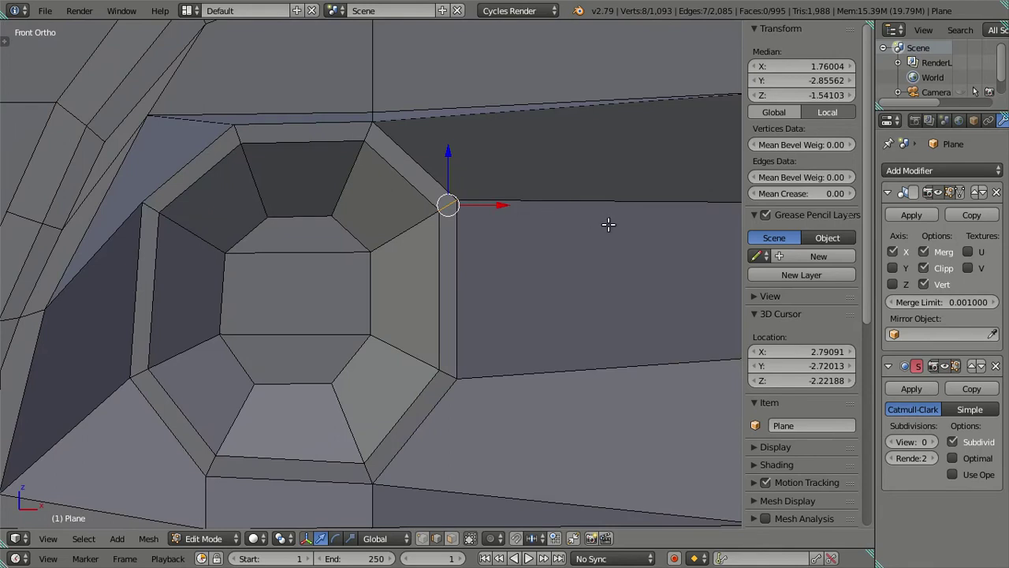
pyautogui.press('g')
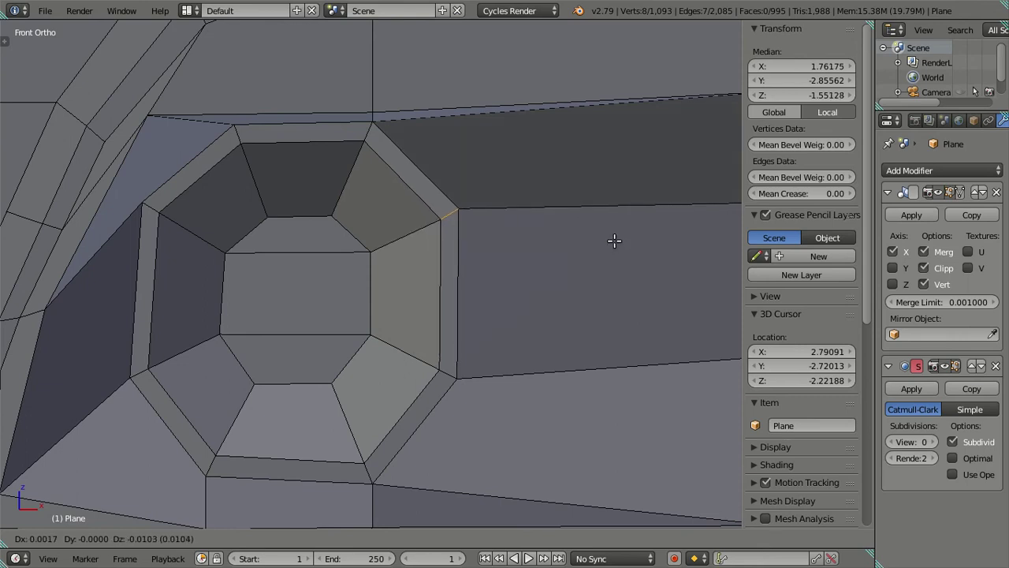
pyautogui.click(614, 240)
# Deselect everything and select the lower rim edge loop of the octagonal recess.
pyautogui.moveTo(419, 443)
pyautogui.mouseDown(button='middle')
pyautogui.moveTo(394, 439)
pyautogui.moveTo(371, 457)
pyautogui.moveTo(328, 397)
pyautogui.mouseUp(button='middle')
pyautogui.press('a')
pyautogui.press('a')
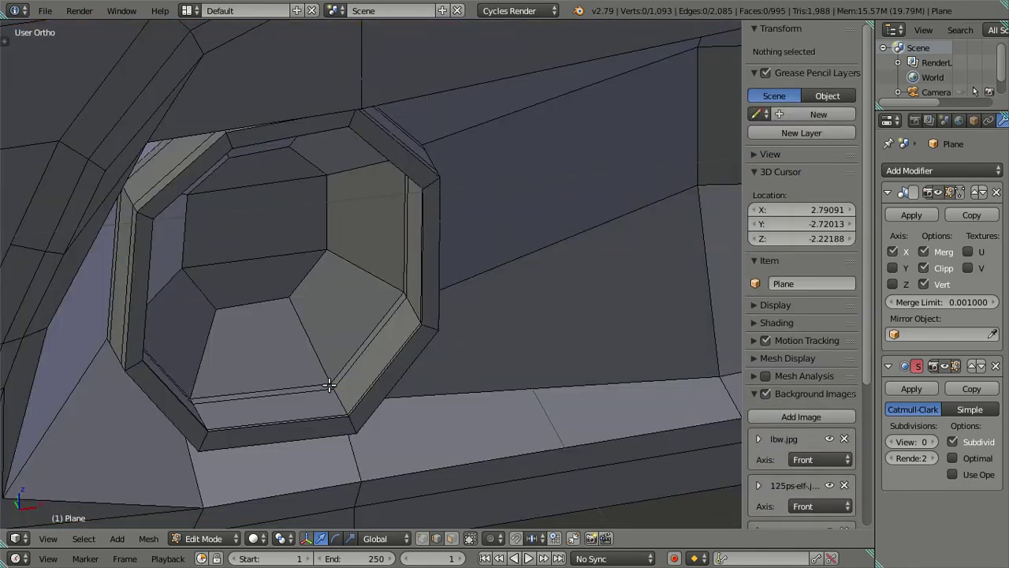
pyautogui.rightClick(334, 385)
pyautogui.moveTo(412, 421)
pyautogui.mouseDown(button='middle')
pyautogui.moveTo(367, 354)
pyautogui.moveTo(401, 386)
pyautogui.moveTo(398, 267)
pyautogui.mouseUp(button='middle')
pyautogui.scroll(1, 398, 267)
pyautogui.scroll(2, 424, 384)
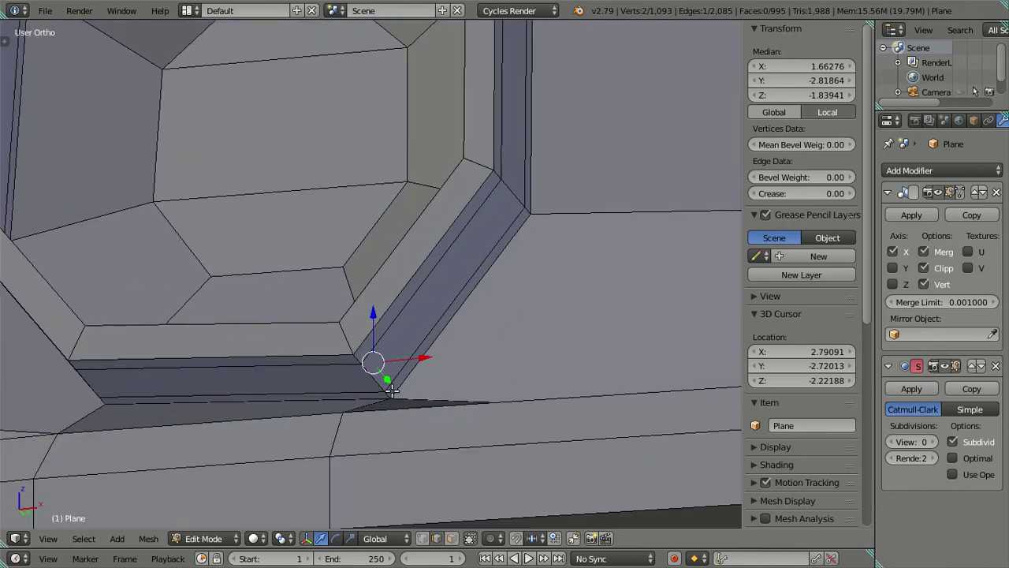
pyautogui.keyDown('alt'); pyautogui.rightClick(385, 396); pyautogui.keyUp('alt')
# Move the lower rim edges slightly in front view, then raise the subdivision preview.
pyautogui.press('KP_1')
pyautogui.scroll(2, 425, 333)
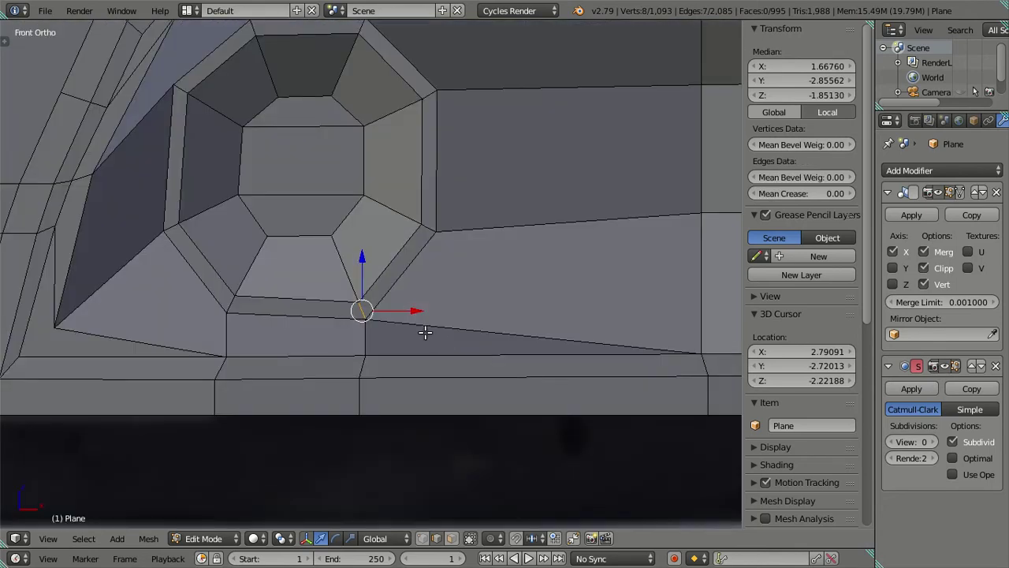
pyautogui.press('g')
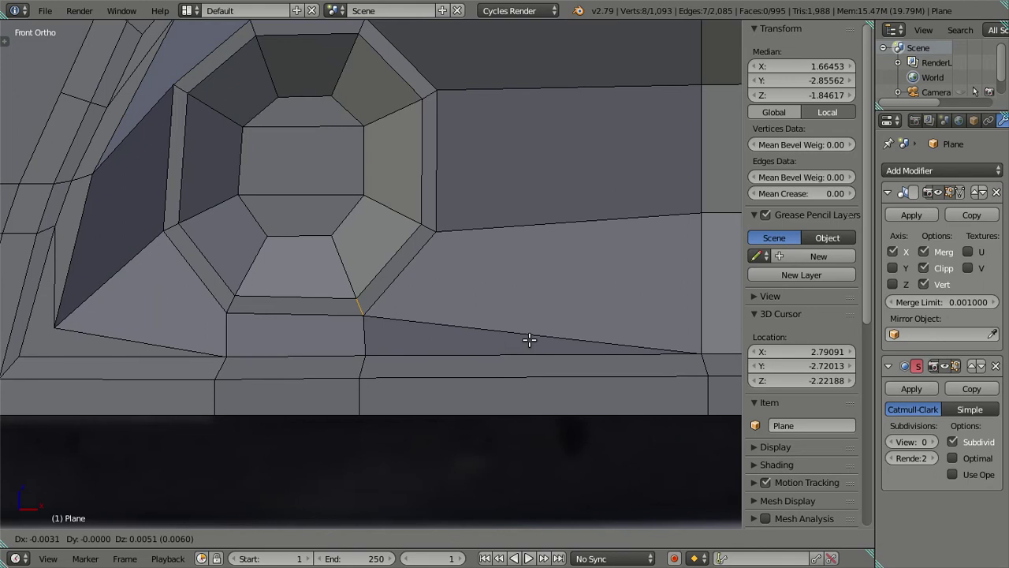
pyautogui.rightClick(529, 339)
pyautogui.click(938, 445)
# Set the subdivision preview to 2 and inspect the smoothed bumper recess in Object Mode.
pyautogui.click(938, 446)
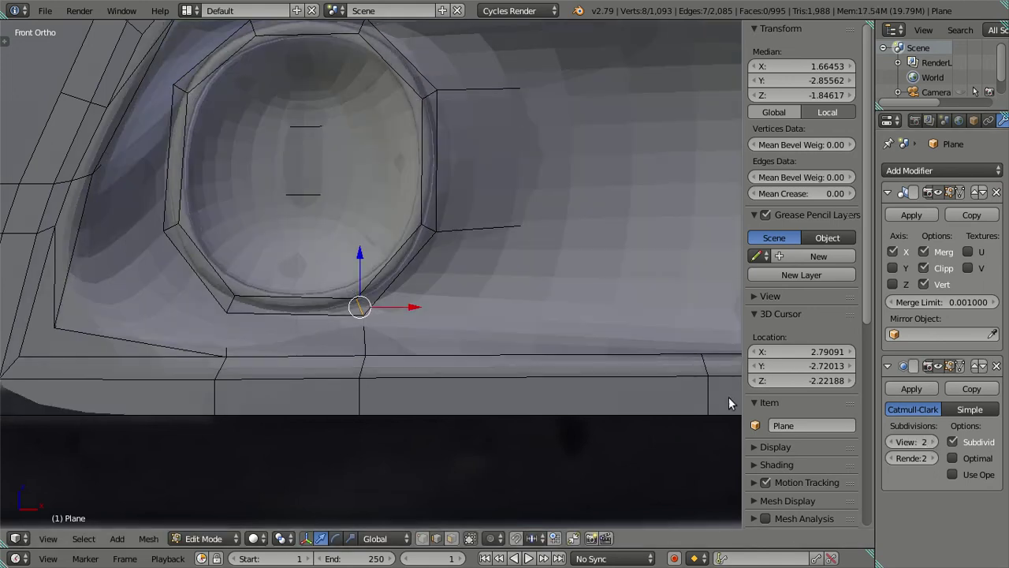
pyautogui.scroll(-3, 568, 322)
pyautogui.press('Tab')
pyautogui.moveTo(462, 246)
pyautogui.mouseDown(button='middle')
pyautogui.moveTo(505, 227)
pyautogui.moveTo(451, 219)
pyautogui.moveTo(477, 302)
pyautogui.mouseUp(button='middle')
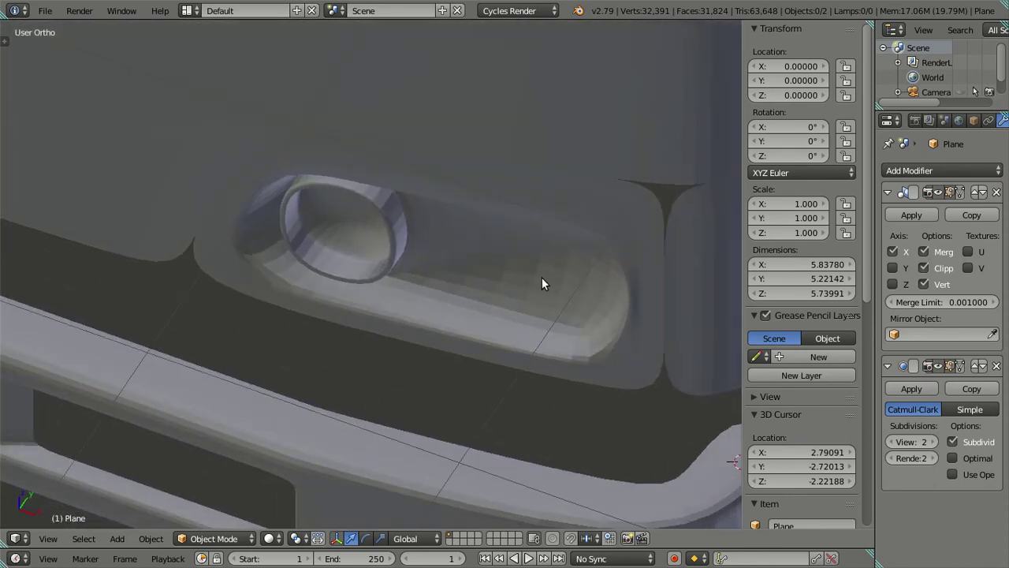
pyautogui.press('KP_1')
# Return to Edit Mode with the subdivision preview level set to 0 and orbit to the recess.
pyautogui.press('Tab')
pyautogui.scroll(2, 527, 260)
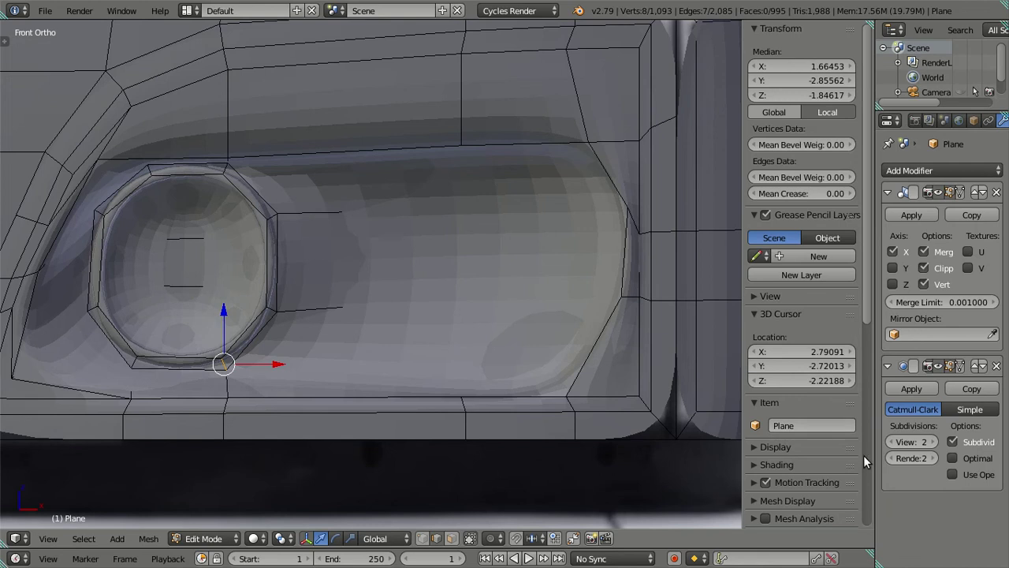
pyautogui.click(913, 442)
pyautogui.write('0')
pyautogui.press('Return')
pyautogui.moveTo(520, 287)
pyautogui.mouseDown(button='middle')
pyautogui.moveTo(590, 264)
pyautogui.moveTo(586, 280)
pyautogui.mouseUp(button='middle')
pyautogui.click(451, 538)
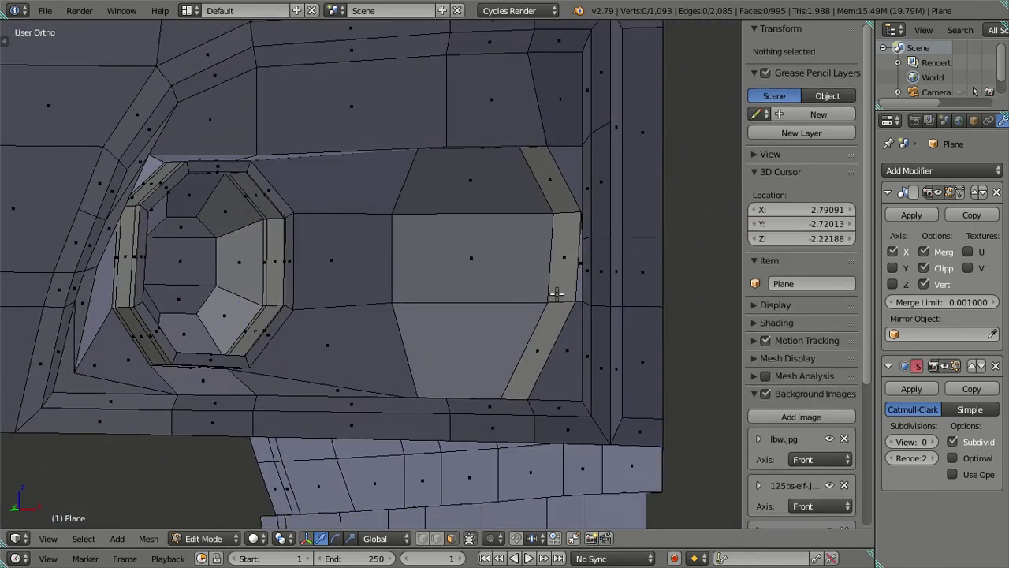
pyautogui.keyDown('alt'); pyautogui.click(564, 301); pyautogui.keyUp('alt')
pyautogui.press('a')
pyautogui.keyDown('alt'); pyautogui.click(564, 302); pyautogui.keyUp('alt')
pyautogui.moveTo(563, 288)
pyautogui.mouseDown(button='middle')
pyautogui.moveTo(515, 264)
pyautogui.moveTo(515, 275)
pyautogui.mouseUp(button='middle')
pyautogui.keyDown('shift'); pyautogui.click(519, 239); pyautogui.keyUp('shift')
pyautogui.keyDown('shift'); pyautogui.click(516, 278); pyautogui.keyUp('shift')
pyautogui.keyDown('shift'); pyautogui.click(504, 326); pyautogui.keyUp('shift')
pyautogui.keyDown('shift'); pyautogui.click(438, 340); pyautogui.keyUp('shift')
pyautogui.keyDown('shift'); pyautogui.click(412, 307); pyautogui.keyUp('shift')
pyautogui.keyDown('shift'); pyautogui.click(512, 346); pyautogui.keyUp('shift')
pyautogui.keyDown('shift'); pyautogui.click(513, 300); pyautogui.keyUp('shift')
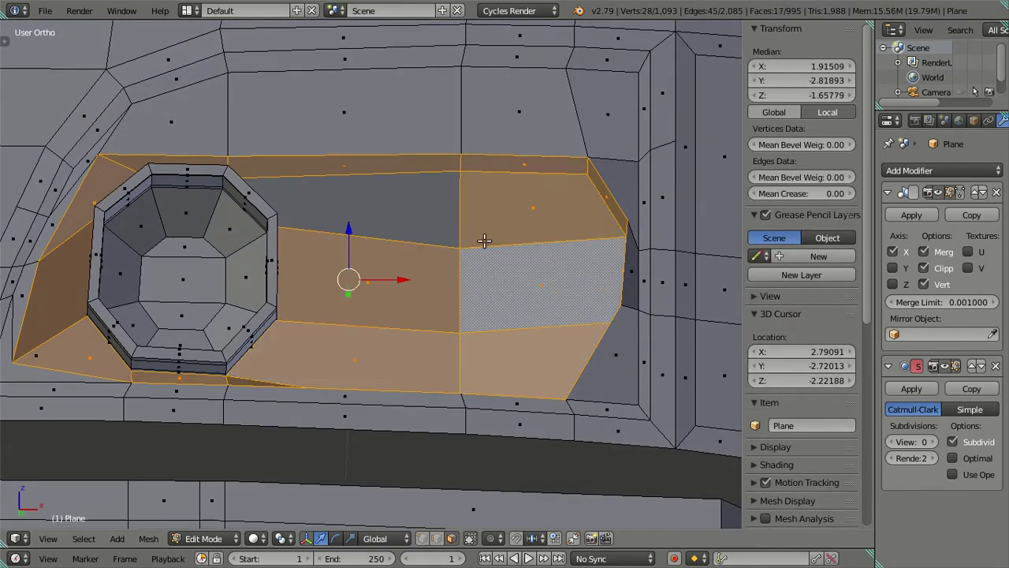
pyautogui.keyDown('shift'); pyautogui.click(401, 219); pyautogui.keyUp('shift')
pyautogui.moveTo(401, 219)
pyautogui.mouseDown(button='middle')
pyautogui.moveTo(320, 302)
pyautogui.moveTo(387, 293)
pyautogui.moveTo(268, 307)
pyautogui.mouseUp(button='middle')
pyautogui.keyDown('alt'); pyautogui.keyDown('shift'); pyautogui.click(213, 299); pyautogui.keyUp('shift'); pyautogui.keyUp('alt')
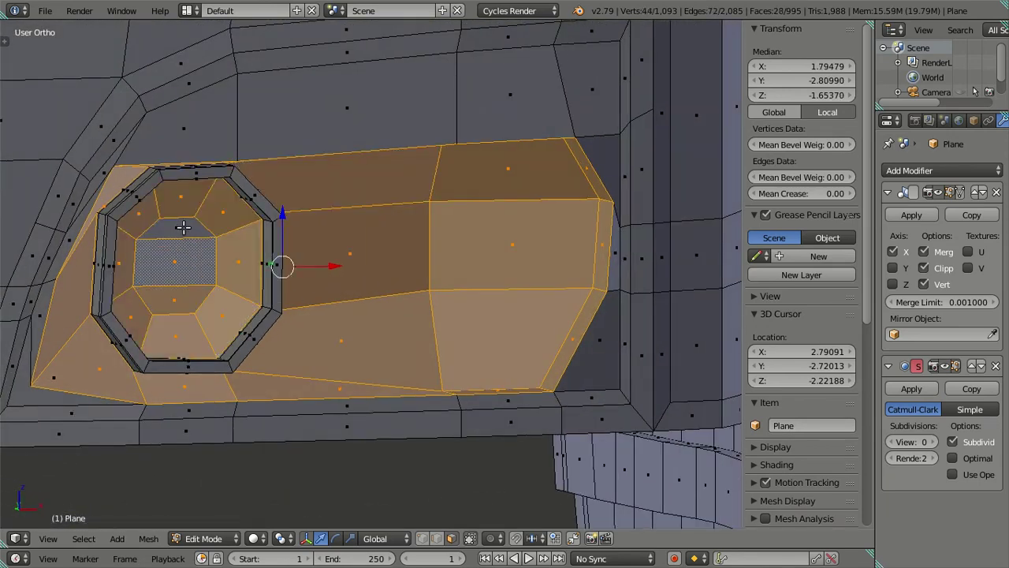
pyautogui.keyDown('shift'); pyautogui.click(183, 227); pyautogui.keyUp('shift')
pyautogui.moveTo(182, 228)
pyautogui.mouseDown(button='middle')
pyautogui.moveTo(163, 222)
pyautogui.moveTo(114, 356)
pyautogui.moveTo(182, 356)
pyautogui.moveTo(262, 260)
pyautogui.moveTo(239, 241)
pyautogui.moveTo(126, 242)
pyautogui.mouseUp(button='middle')
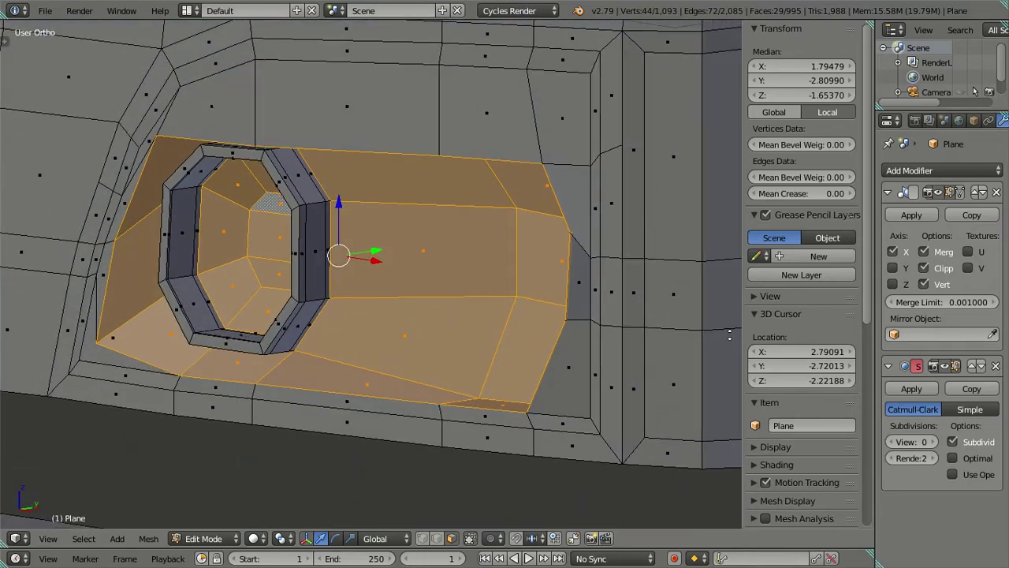
pyautogui.moveTo(601, 290)
pyautogui.mouseDown(button='middle')
pyautogui.moveTo(636, 342)
pyautogui.moveTo(500, 313)
pyautogui.moveTo(637, 252)
pyautogui.moveTo(478, 494)
pyautogui.mouseUp(button='middle')
pyautogui.press('a')
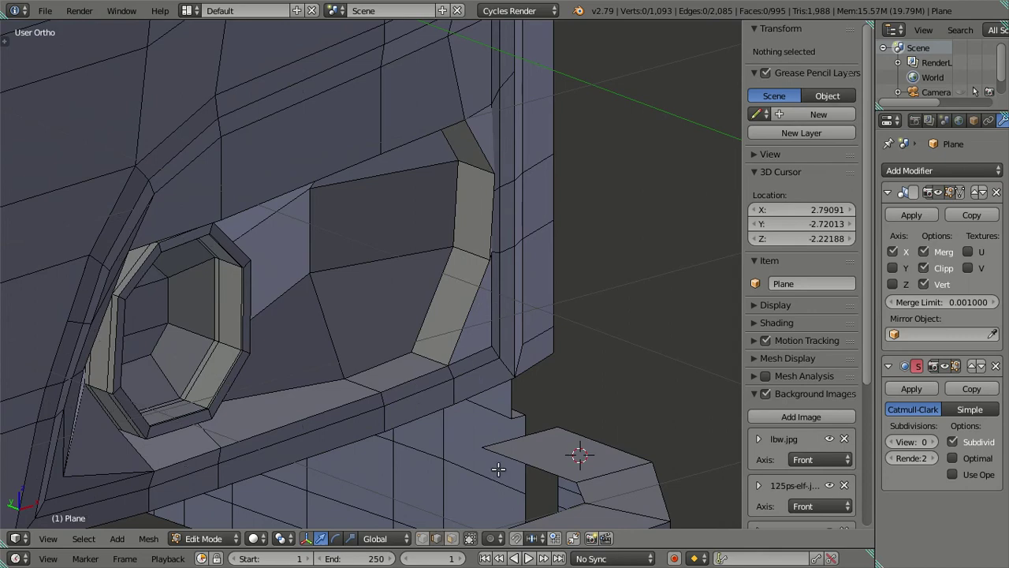
# Shift a headlight recess side-wall edge about 0.023 along Y and check it in Object Mode.
pyautogui.moveTo(458, 332)
pyautogui.mouseDown(button='middle')
pyautogui.moveTo(410, 295)
pyautogui.moveTo(287, 342)
pyautogui.moveTo(361, 383)
pyautogui.moveTo(412, 342)
pyautogui.moveTo(392, 338)
pyautogui.moveTo(408, 390)
pyautogui.moveTo(438, 412)
pyautogui.mouseUp(button='middle')
pyautogui.rightClick(410, 396)
pyautogui.press('a')
pyautogui.rightClick(392, 338)
pyautogui.moveTo(439, 413); pyautogui.dragTo(436, 411)
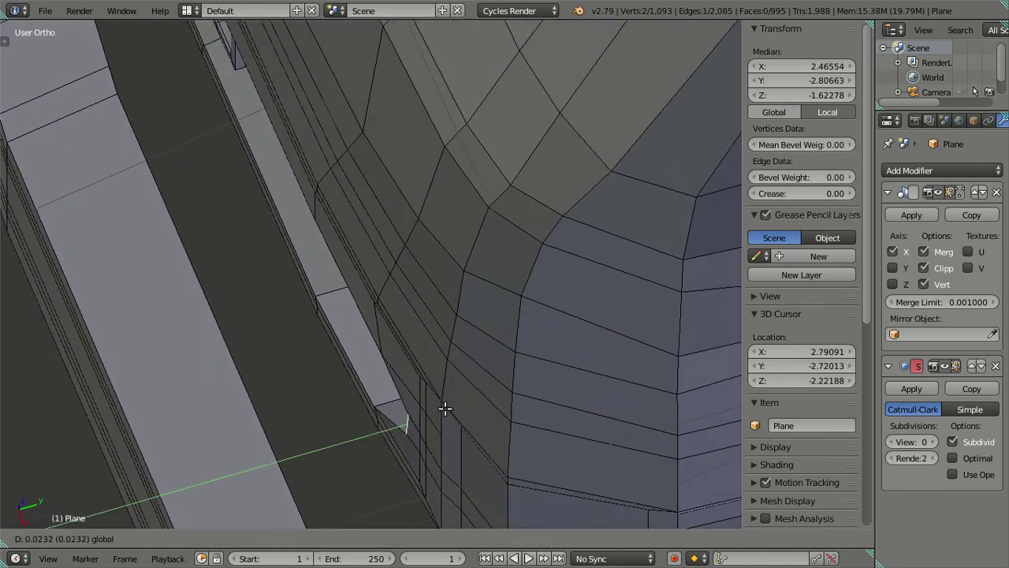
pyautogui.moveTo(446, 407); pyautogui.dragTo(417, 417)
pyautogui.moveTo(416, 417)
pyautogui.mouseDown(button='middle')
pyautogui.moveTo(372, 338)
pyautogui.moveTo(421, 216)
pyautogui.moveTo(497, 221)
pyautogui.moveTo(573, 275)
pyautogui.moveTo(637, 261)
pyautogui.moveTo(673, 184)
pyautogui.moveTo(646, 153)
pyautogui.moveTo(484, 151)
pyautogui.moveTo(400, 285)
pyautogui.moveTo(455, 240)
pyautogui.moveTo(604, 220)
pyautogui.mouseUp(button='middle')
pyautogui.press('Tab')
pyautogui.press('Tab')
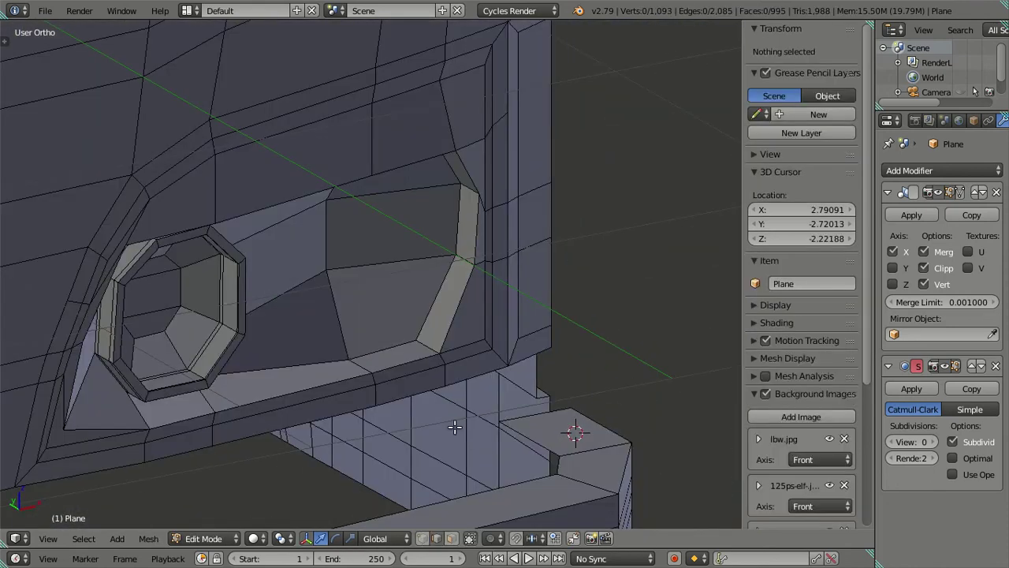
pyautogui.scroll(2, 444, 387)
# Select the recessed panel face loop and the inner recess faces, including top and bottom strips.
pyautogui.scroll(2, 443, 388)
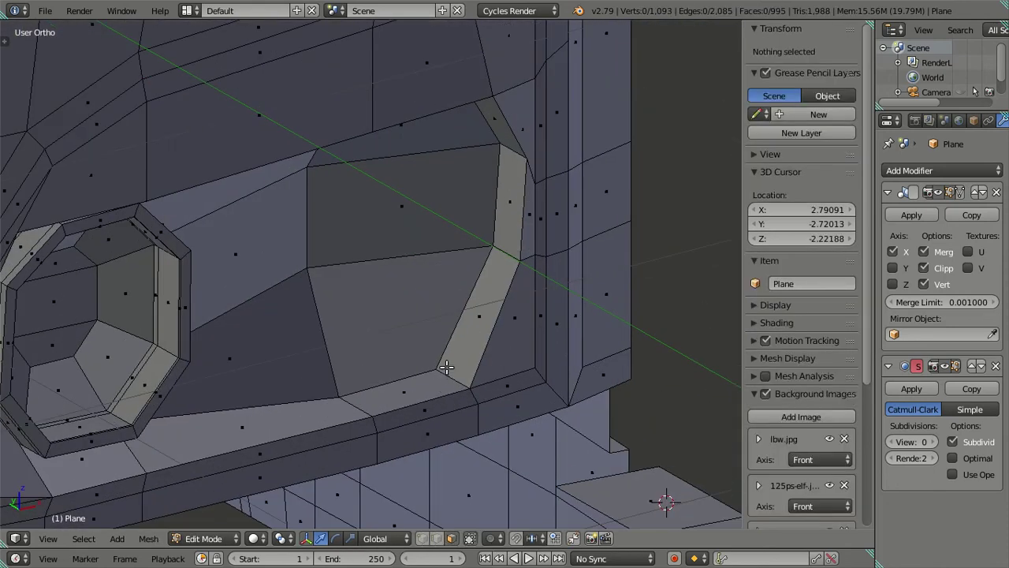
pyautogui.keyDown('alt'); pyautogui.rightClick(387, 342); pyautogui.keyUp('alt')
pyautogui.scroll(-1, 362, 332)
pyautogui.moveTo(362, 332)
pyautogui.mouseDown(button='middle')
pyautogui.moveTo(370, 234)
pyautogui.moveTo(383, 231)
pyautogui.mouseUp(button='middle')
pyautogui.keyDown('shift'); pyautogui.rightClick(383, 231); pyautogui.keyUp('shift')
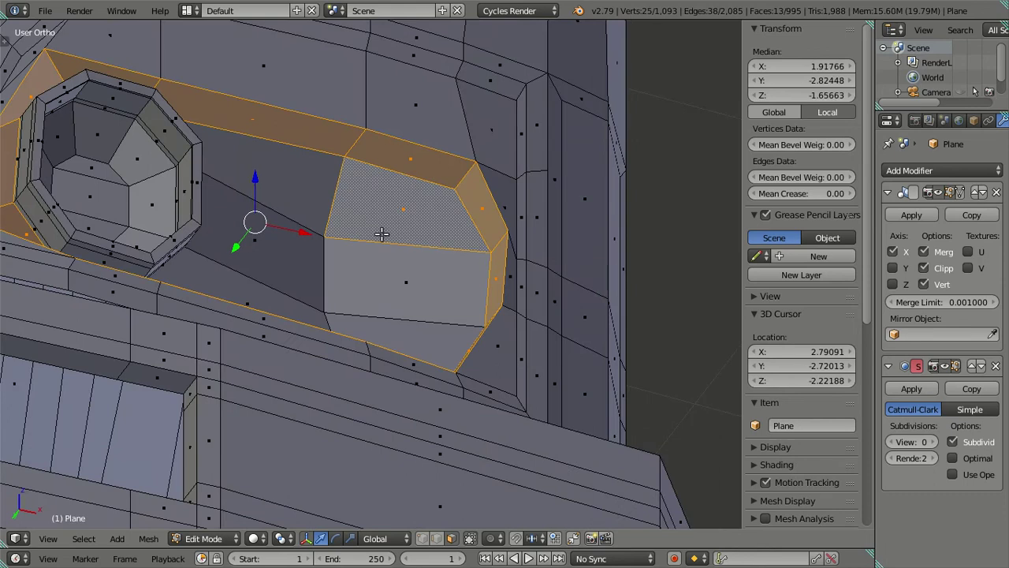
pyautogui.keyDown('shift'); pyautogui.rightClick(387, 272); pyautogui.keyUp('shift')
pyautogui.keyDown('shift'); pyautogui.rightClick(389, 328); pyautogui.keyUp('shift')
pyautogui.keyDown('shift'); pyautogui.rightClick(289, 208); pyautogui.keyUp('shift')
pyautogui.keyDown('shift'); pyautogui.rightClick(252, 237); pyautogui.keyUp('shift')
pyautogui.keyDown('shift'); pyautogui.rightClick(254, 287); pyautogui.keyUp('shift')
pyautogui.moveTo(254, 286)
pyautogui.mouseDown(button='middle')
pyautogui.moveTo(349, 257)
pyautogui.moveTo(292, 293)
pyautogui.moveTo(458, 251)
pyautogui.mouseUp(button='middle')
pyautogui.keyDown('alt'); pyautogui.keyDown('shift'); pyautogui.rightClick(338, 302); pyautogui.keyUp('shift'); pyautogui.keyUp('alt')
pyautogui.moveTo(338, 302)
pyautogui.mouseDown(button='middle')
pyautogui.moveTo(342, 275)
pyautogui.moveTo(349, 281)
pyautogui.mouseUp(button='middle')
pyautogui.keyDown('shift'); pyautogui.rightClick(349, 281); pyautogui.keyUp('shift')
pyautogui.keyDown('shift'); pyautogui.rightClick(349, 231); pyautogui.keyUp('shift')
pyautogui.keyDown('shift'); pyautogui.rightClick(354, 183); pyautogui.keyUp('shift')
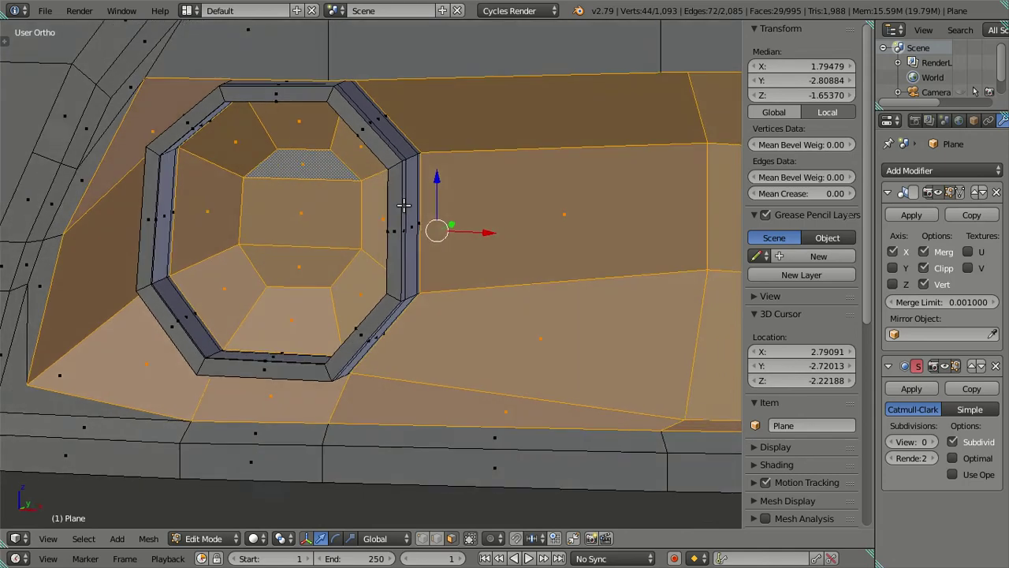
pyautogui.moveTo(403, 205); pyautogui.dragTo(412, 205, button='middle')
pyautogui.scroll(3, 281, 293)
pyautogui.scroll(3, 171, 327)
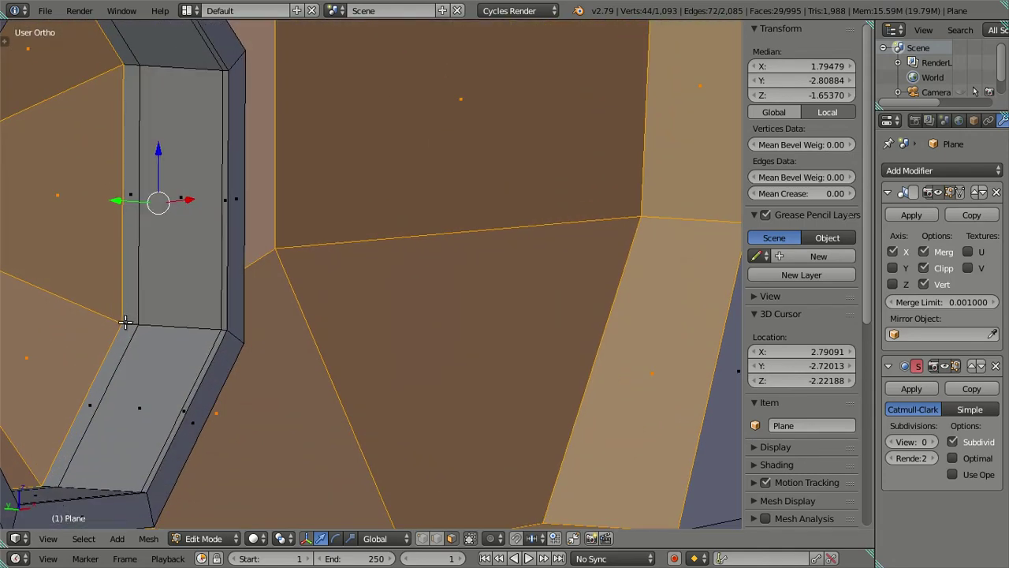
# Add the recess floor, side wall and narrow strip face loops, then view the housing from the front.
pyautogui.keyDown('alt'); pyautogui.keyDown('shift'); pyautogui.rightClick(189, 328); pyautogui.keyUp('shift'); pyautogui.keyUp('alt')
pyautogui.keyDown('alt'); pyautogui.keyDown('shift'); pyautogui.rightClick(223, 330); pyautogui.keyUp('shift'); pyautogui.keyUp('alt')
pyautogui.keyDown('alt'); pyautogui.keyDown('shift'); pyautogui.rightClick(223, 329); pyautogui.keyUp('shift'); pyautogui.keyUp('alt')
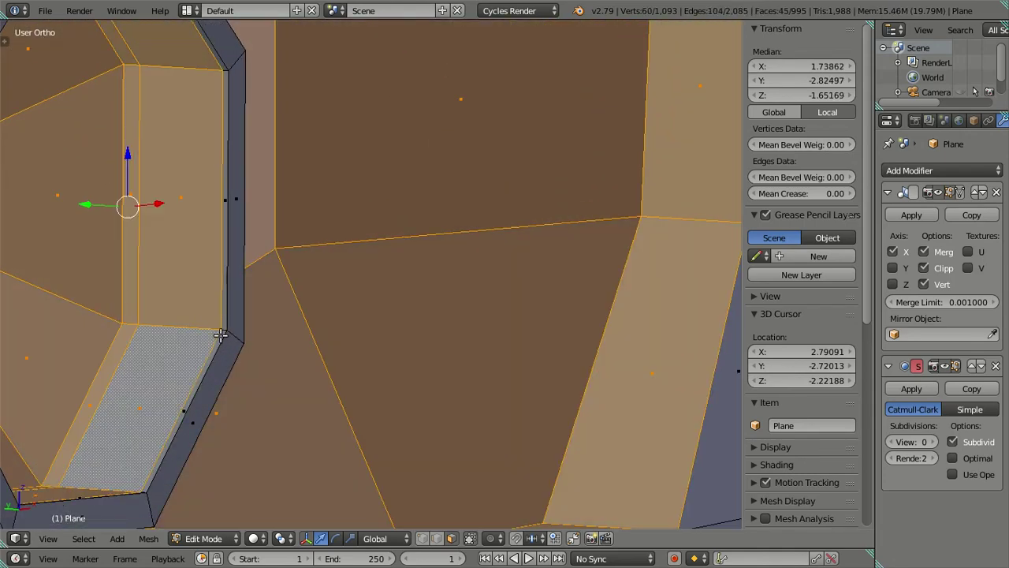
pyautogui.keyDown('shift'); pyautogui.moveTo(222, 330); pyautogui.dragTo(389, 293, button='middle'); pyautogui.keyUp('shift')
pyautogui.scroll(2, 419, 308)
pyautogui.keyDown('alt'); pyautogui.keyDown('shift'); pyautogui.rightClick(460, 324); pyautogui.keyUp('shift'); pyautogui.keyUp('alt')
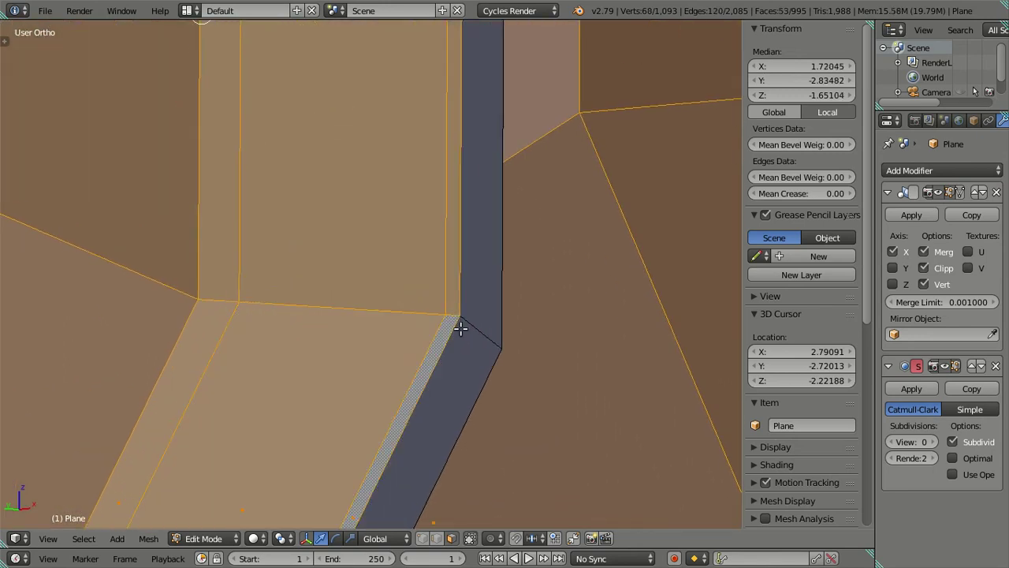
pyautogui.scroll(-3, 462, 323)
pyautogui.scroll(-3, 513, 303)
pyautogui.moveTo(369, 263); pyautogui.dragTo(316, 262, button='middle')
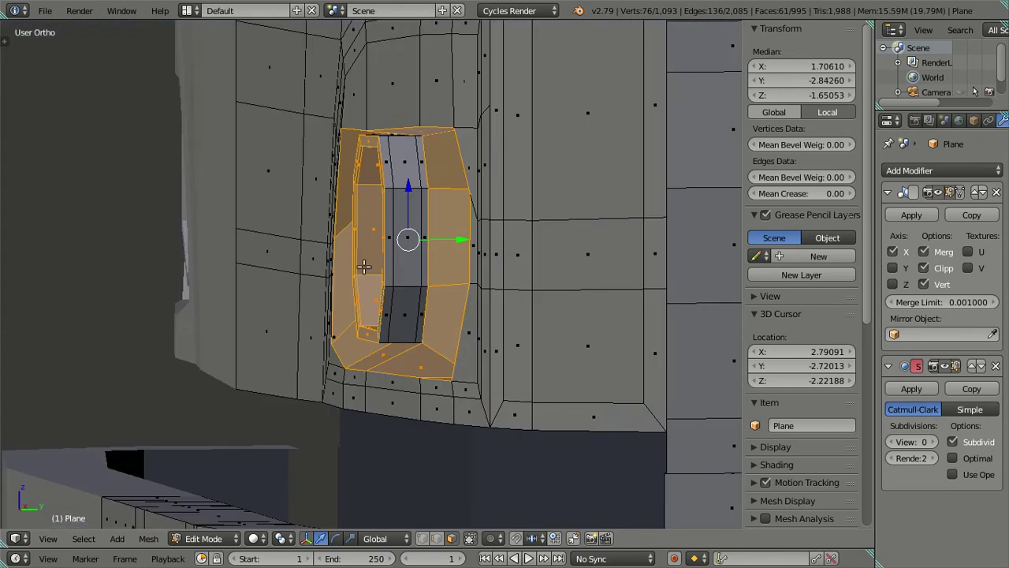
pyautogui.scroll(3, 428, 331)
pyautogui.keyDown('alt'); pyautogui.keyDown('shift'); pyautogui.rightClick(441, 309); pyautogui.keyUp('shift'); pyautogui.keyUp('alt')
pyautogui.keyDown('alt'); pyautogui.keyDown('shift'); pyautogui.rightClick(509, 313); pyautogui.keyUp('shift'); pyautogui.keyUp('alt')
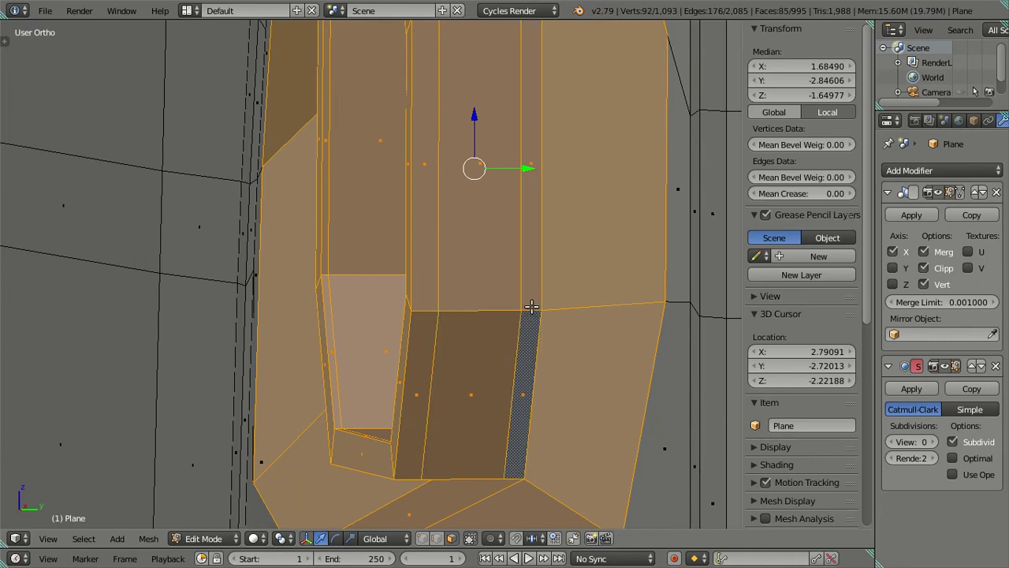
pyautogui.scroll(-4, 508, 314)
pyautogui.moveTo(508, 314)
pyautogui.keyDown('shift'); pyautogui.mouseDown(button='middle')
pyautogui.moveTo(476, 330)
pyautogui.moveTo(524, 295)
pyautogui.mouseUp(button='middle'); pyautogui.keyUp('shift')
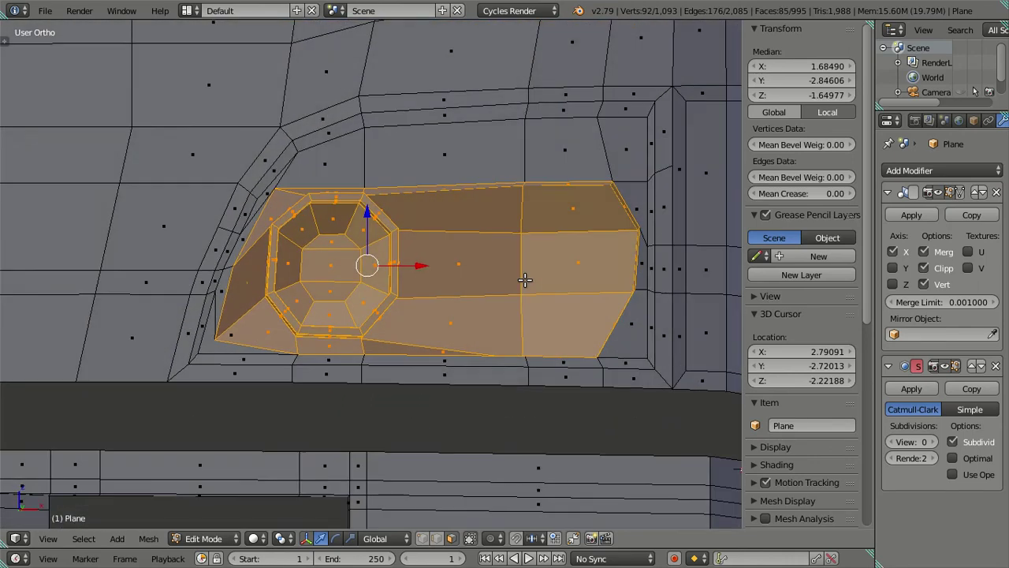
pyautogui.scroll(-3, 523, 296)
pyautogui.press('KP_1')
pyautogui.scroll(3, 565, 297)
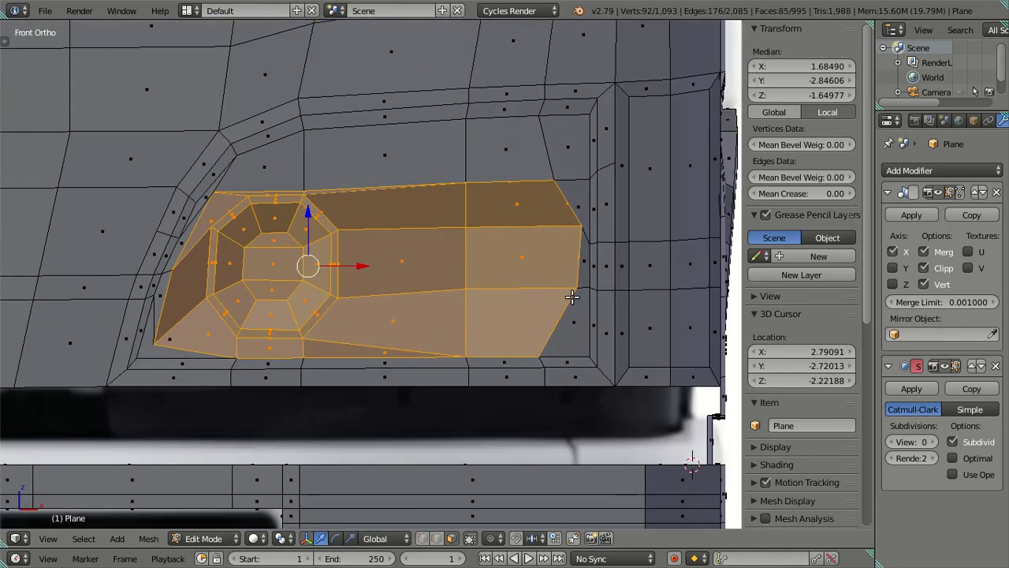
pyautogui.keyDown('shift'); pyautogui.moveTo(566, 297); pyautogui.dragTo(489, 304, button='middle'); pyautogui.keyUp('shift')
# Extrude the housing faces in place and scale them to about 0.96 in X and 0.89 in Z.
pyautogui.press('e')
pyautogui.rightClick(635, 293)
pyautogui.press('s')
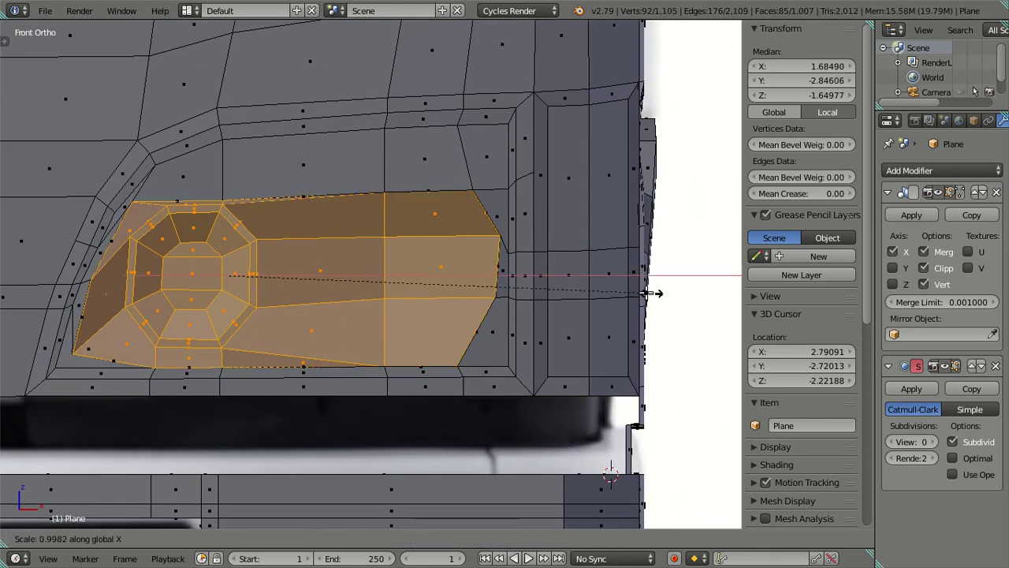
pyautogui.press('x')
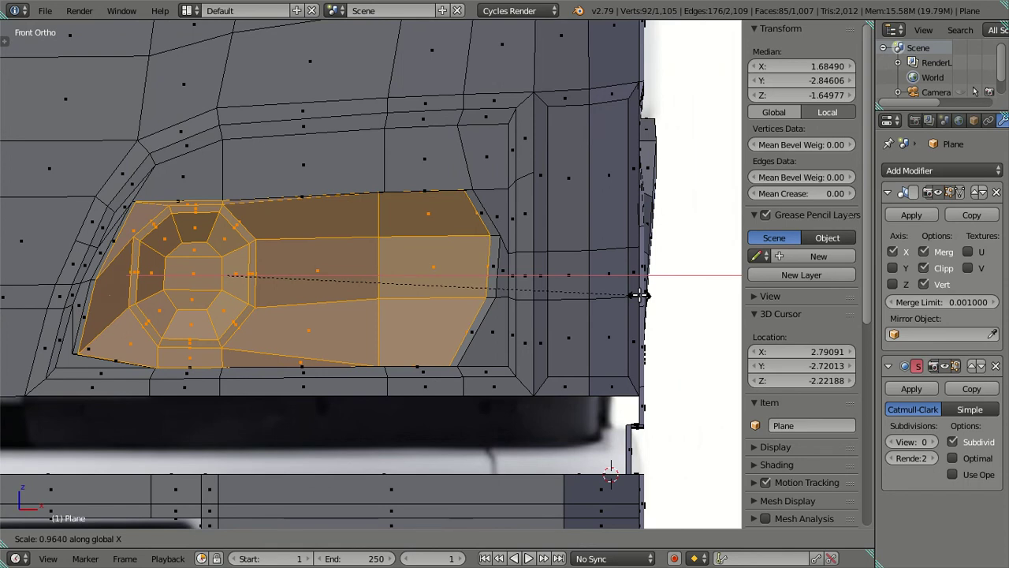
pyautogui.click(643, 296)
pyautogui.press('s')
pyautogui.press('z')
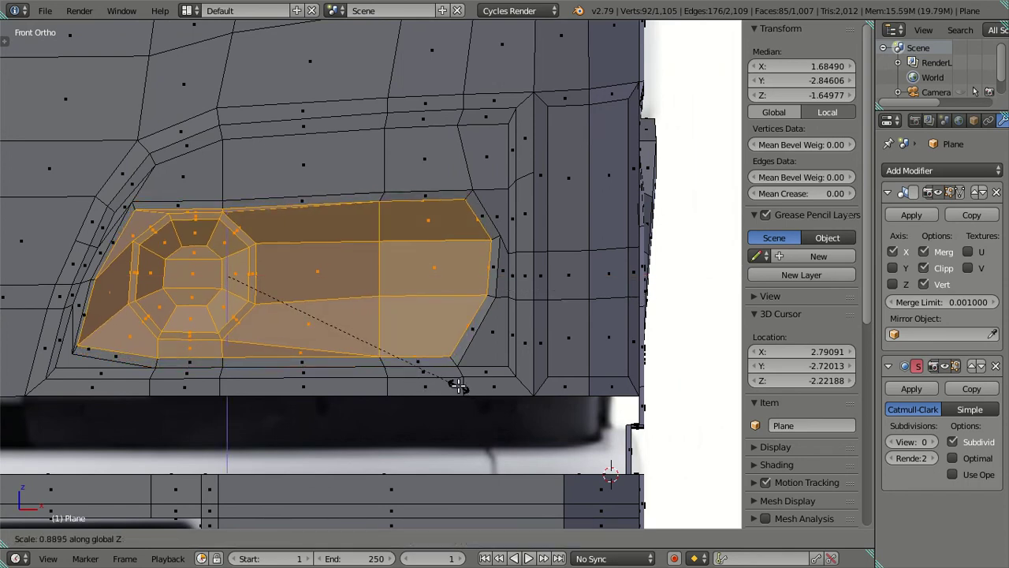
pyautogui.click(457, 384)
# Clear the selection and return to Object Mode to view the headlight at an angle.
pyautogui.press('a')
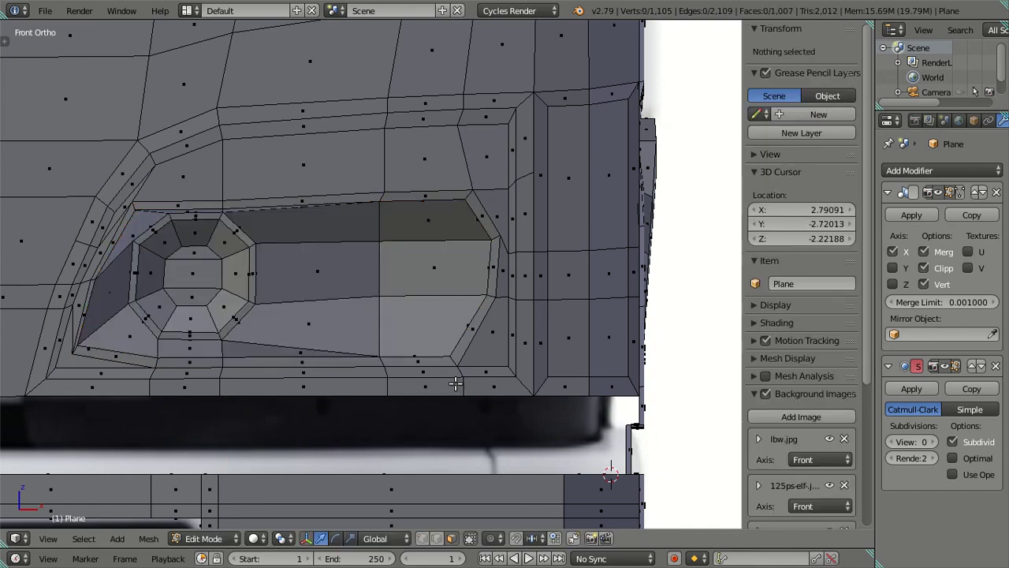
pyautogui.press('Tab')
pyautogui.moveTo(456, 380)
pyautogui.mouseDown(button='middle')
pyautogui.moveTo(456, 321)
pyautogui.moveTo(384, 300)
pyautogui.moveTo(385, 365)
pyautogui.moveTo(416, 366)
pyautogui.mouseUp(button='middle')
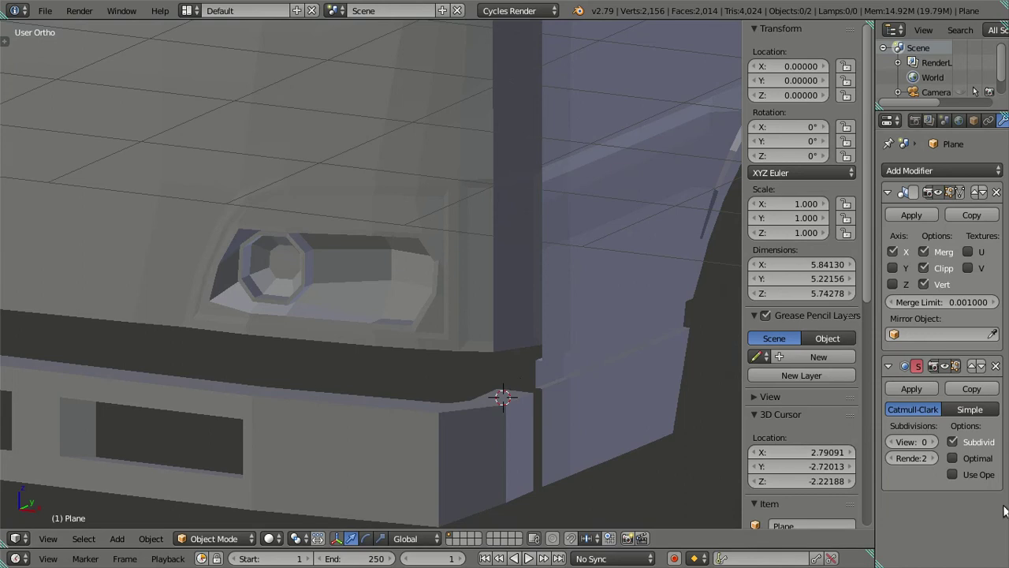
# Preview the headlight at subdivision level 2 and compare it with the reference in front wireframe.
pyautogui.doubleClick(935, 443)
pyautogui.moveTo(635, 369)
pyautogui.mouseDown(button='middle')
pyautogui.moveTo(605, 301)
pyautogui.moveTo(573, 320)
pyautogui.moveTo(645, 337)
pyautogui.mouseUp(button='middle')
pyautogui.press('KP_1')
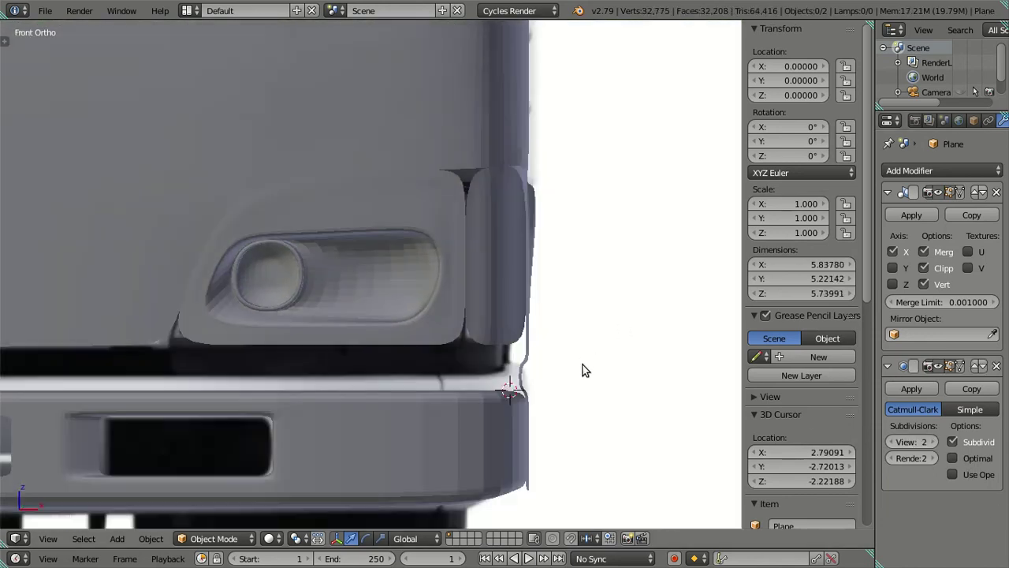
pyautogui.press('z')
pyautogui.scroll(1, 508, 308)
pyautogui.press('z')
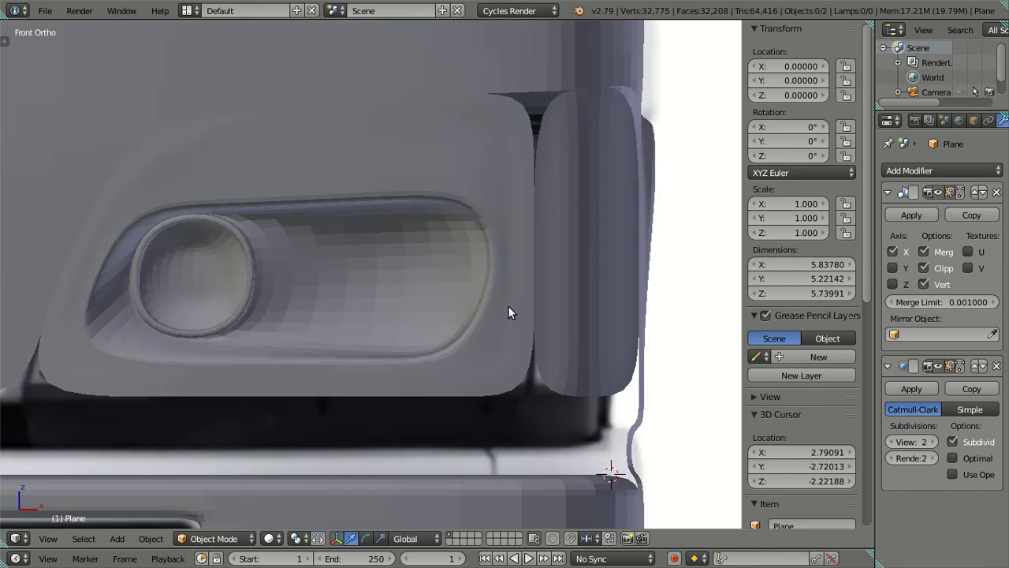
# Set the subdivision preview back to 0 and return to Edit Mode.
pyautogui.click(906, 442)
pyautogui.write('0')
pyautogui.press('Return')
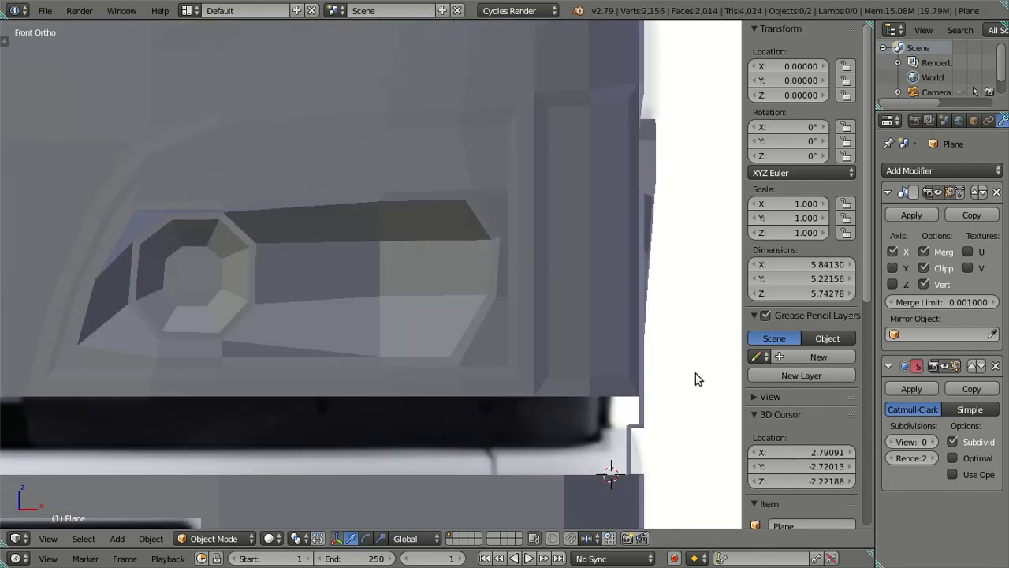
pyautogui.press('Tab')
pyautogui.scroll(1, 496, 235)
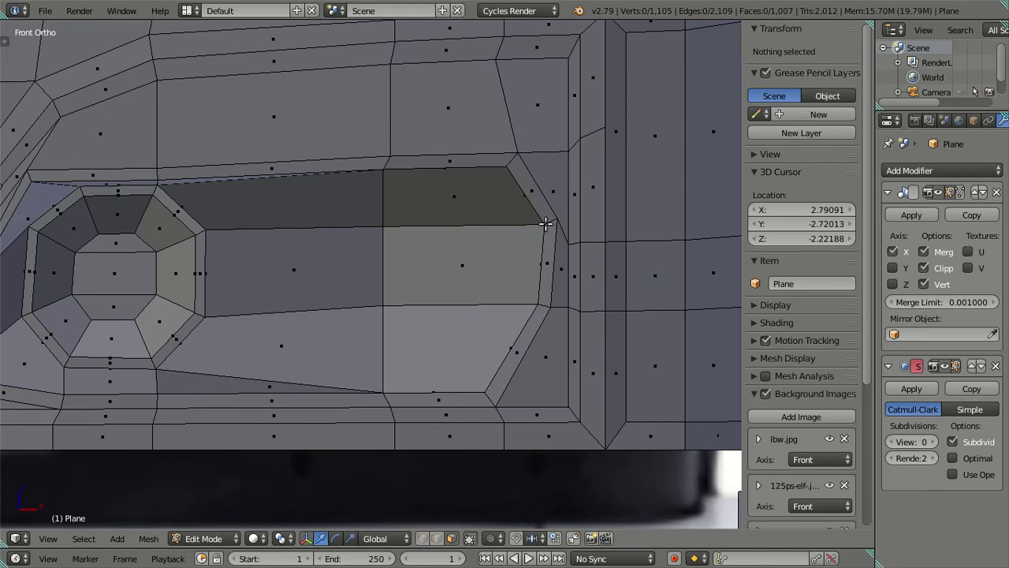
# Select the whole headlight mesh island and stretch it taller along Z and wider along X.
pyautogui.press('z')
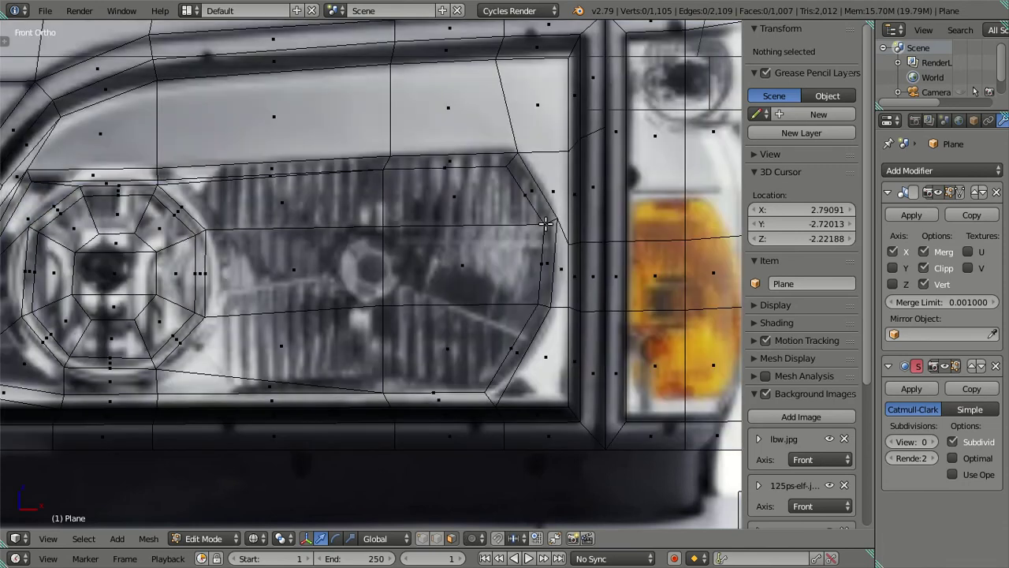
pyautogui.press('z')
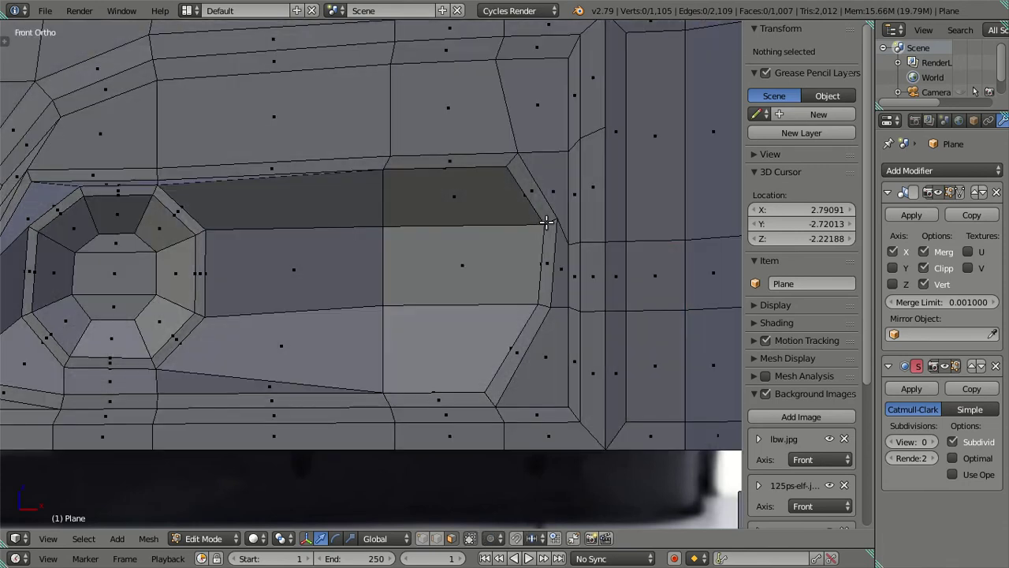
pyautogui.press('l')
pyautogui.press('s')
pyautogui.press('z')
pyautogui.click(587, 351)
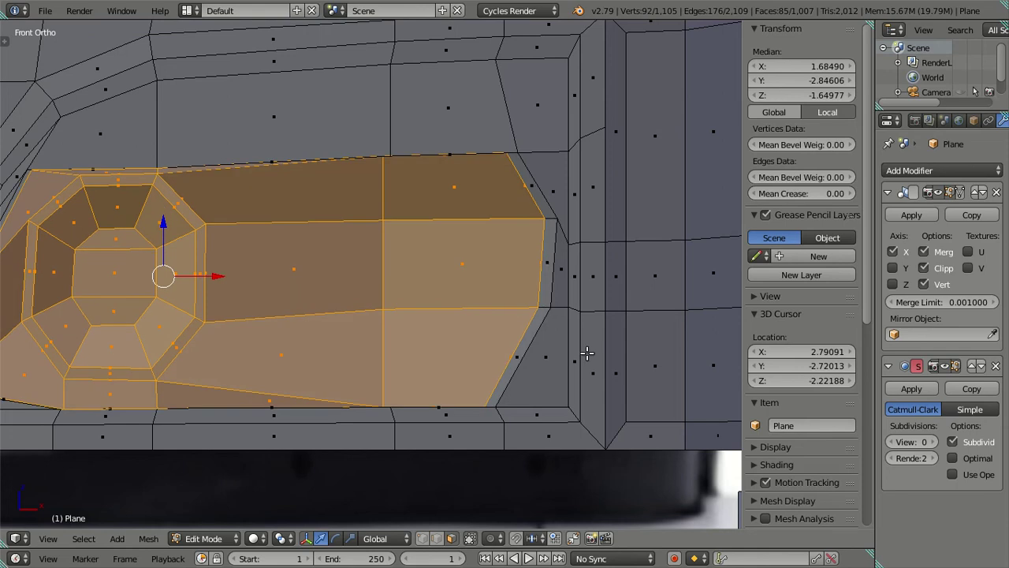
pyautogui.press('s')
pyautogui.press('x')
pyautogui.click(589, 348)
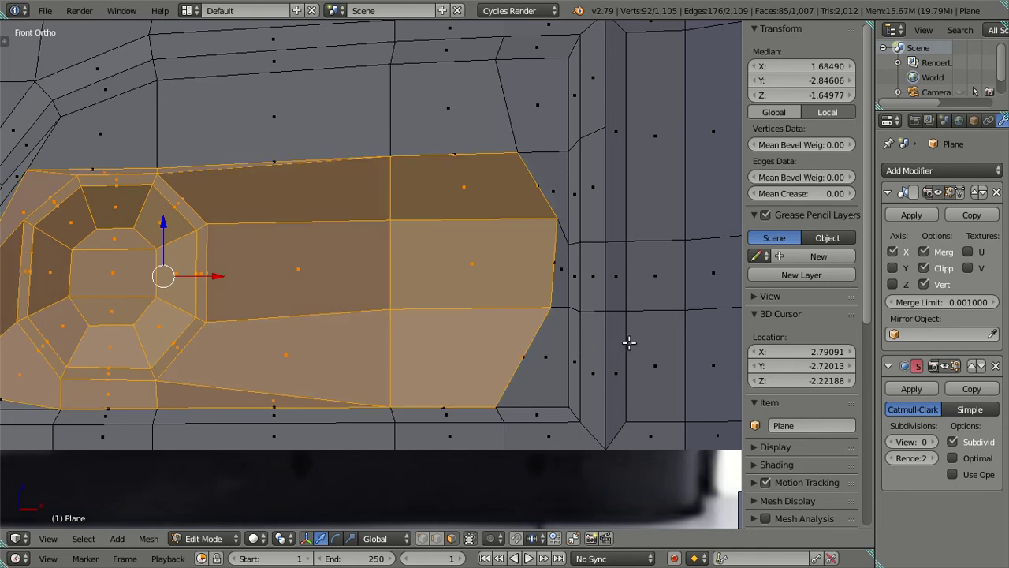
# Shrink the housing to about 0.97 along X and 0.91 along Z.
pyautogui.press('s')
pyautogui.press('x')
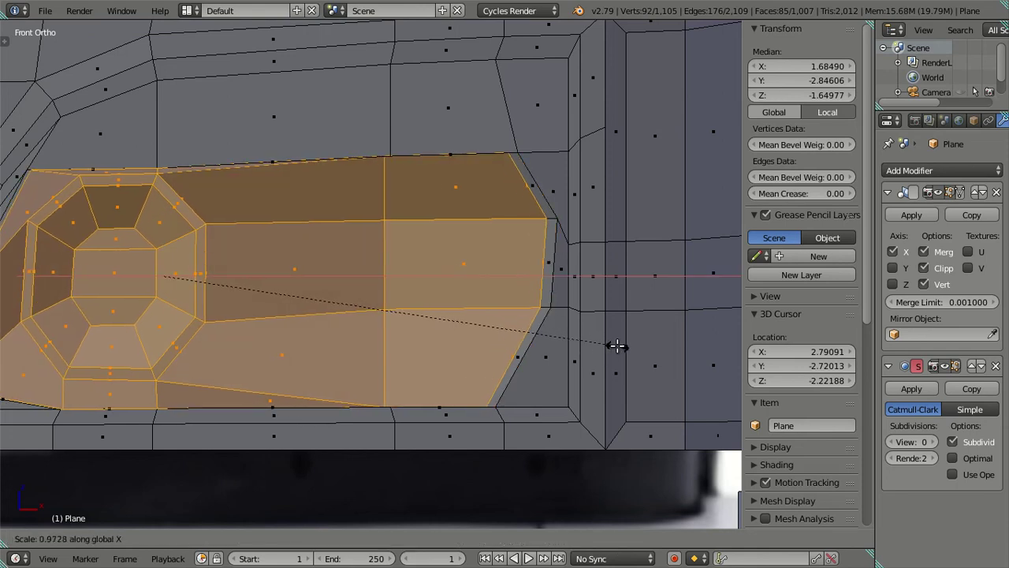
pyautogui.click(617, 346)
pyautogui.press('s')
pyautogui.press('z')
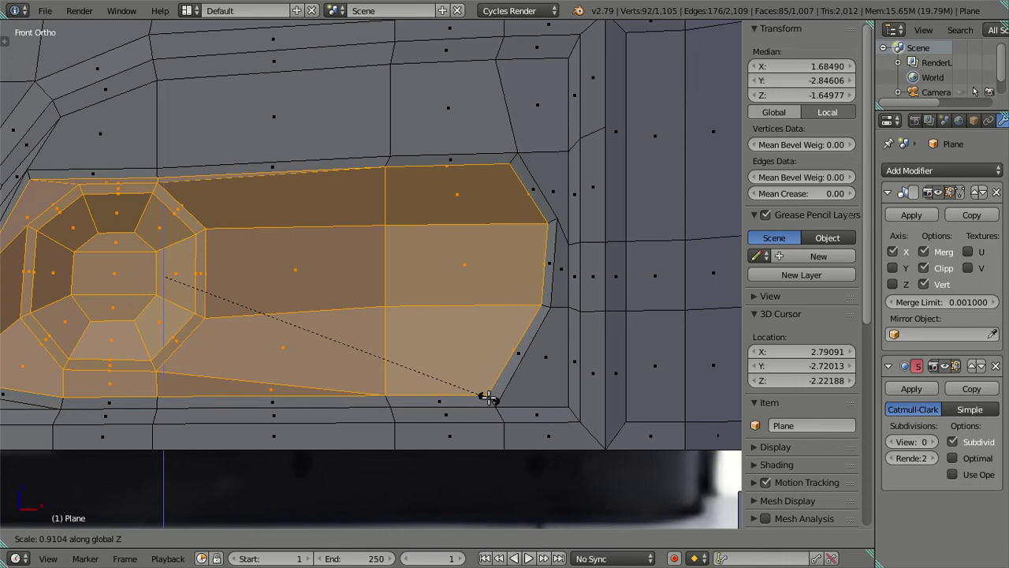
pyautogui.click(489, 397)
pyautogui.keyDown('ctrl'); pyautogui.scroll(2, 473, 394); pyautogui.keyUp('ctrl')
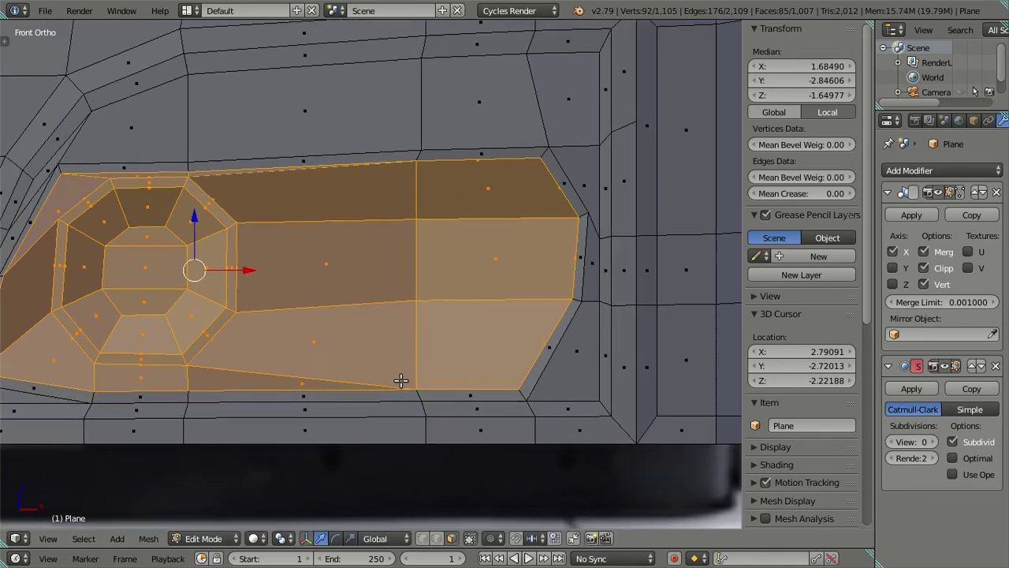
pyautogui.keyDown('ctrl'); pyautogui.scroll(3, 440, 386); pyautogui.keyUp('ctrl')
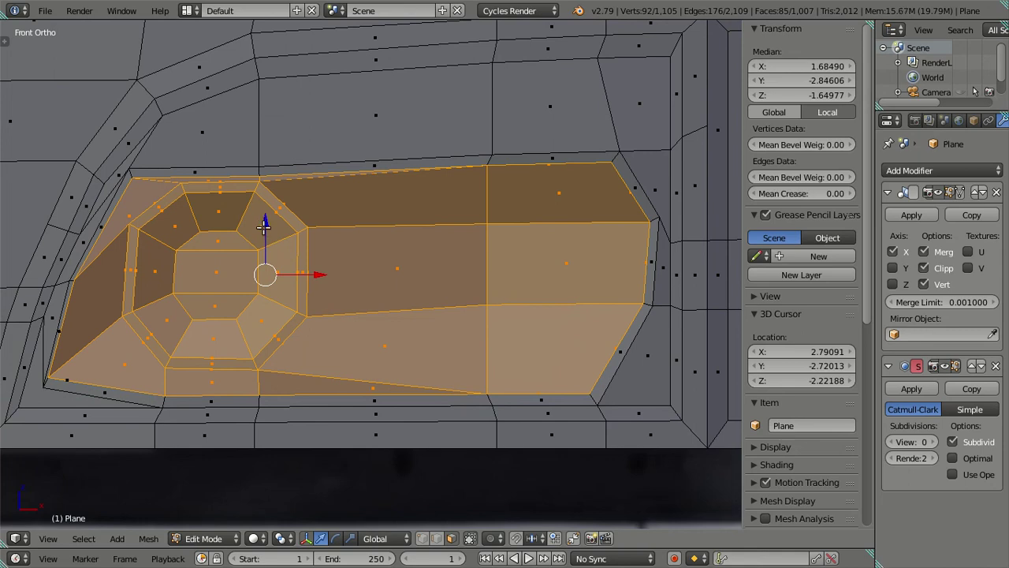
pyautogui.keyDown('ctrl'); pyautogui.scroll(2, 180, 352); pyautogui.keyUp('ctrl')
pyautogui.scroll(2, 237, 362)
# Move the housing's slanted left edge, both corner vertices, outward along X.
pyautogui.scroll(2, 316, 386)
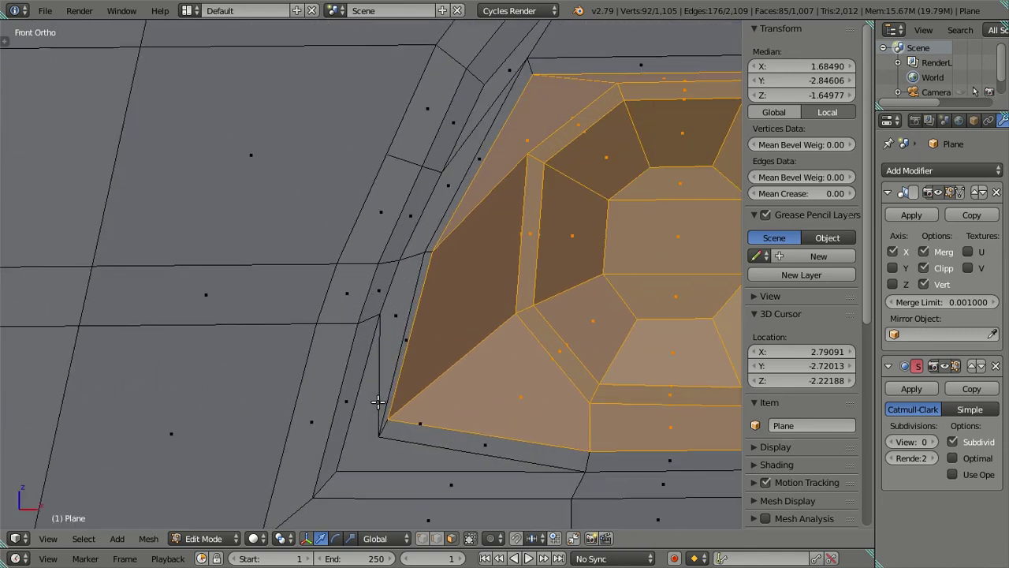
pyautogui.scroll(2, 379, 405)
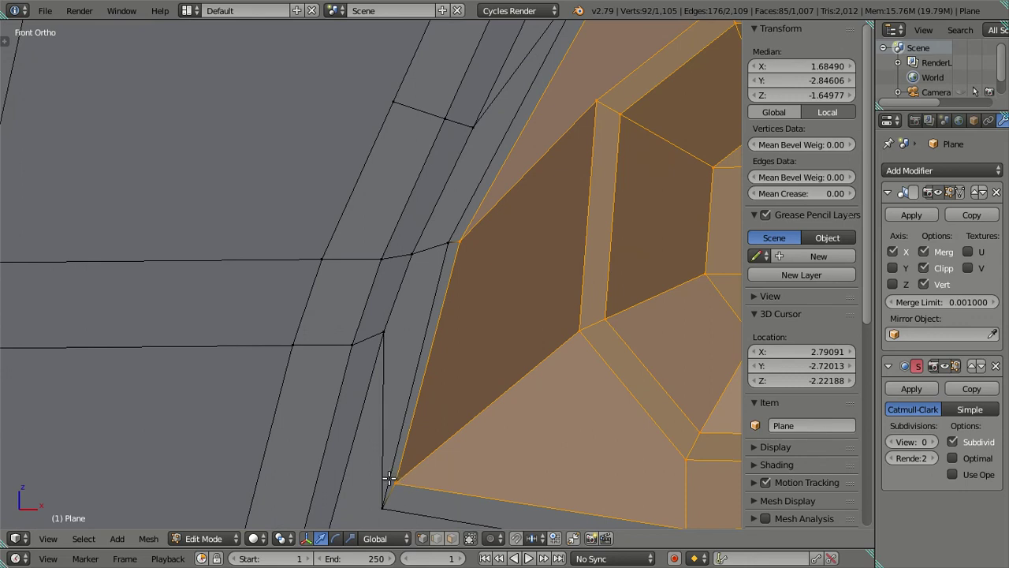
pyautogui.rightClick(389, 479)
pyautogui.keyDown('shift'); pyautogui.rightClick(458, 247); pyautogui.keyUp('shift')
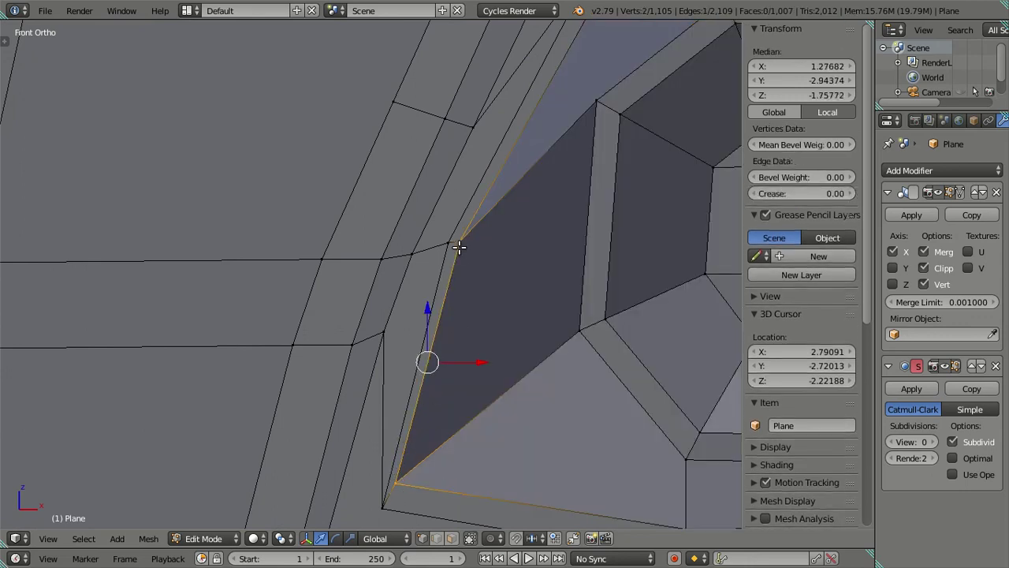
pyautogui.scroll(-3, 482, 364)
pyautogui.press('g')
pyautogui.press('x')
pyautogui.click(501, 377)
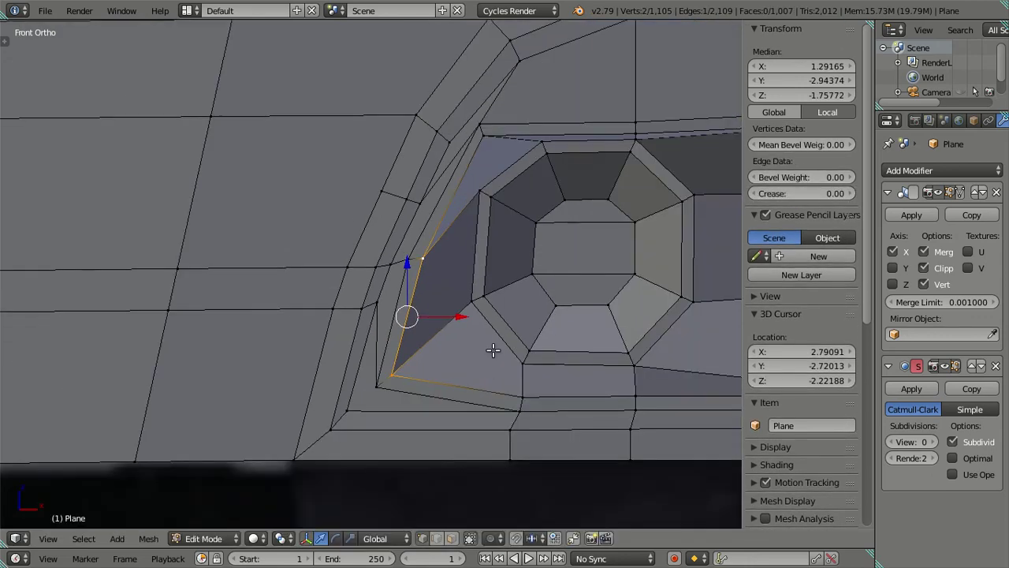
# Edge-slide the housing's vertical middle loop slightly to the right in front view.
pyautogui.press('a')
pyautogui.keyDown('shift'); pyautogui.moveTo(531, 248); pyautogui.dragTo(352, 345, button='middle'); pyautogui.keyUp('shift')
pyautogui.scroll(2, 331, 337)
pyautogui.moveTo(315, 301)
pyautogui.keyDown('shift'); pyautogui.mouseDown(button='middle')
pyautogui.moveTo(255, 267)
pyautogui.moveTo(270, 252)
pyautogui.mouseUp(button='middle'); pyautogui.keyUp('shift')
pyautogui.rightClick(221, 239)
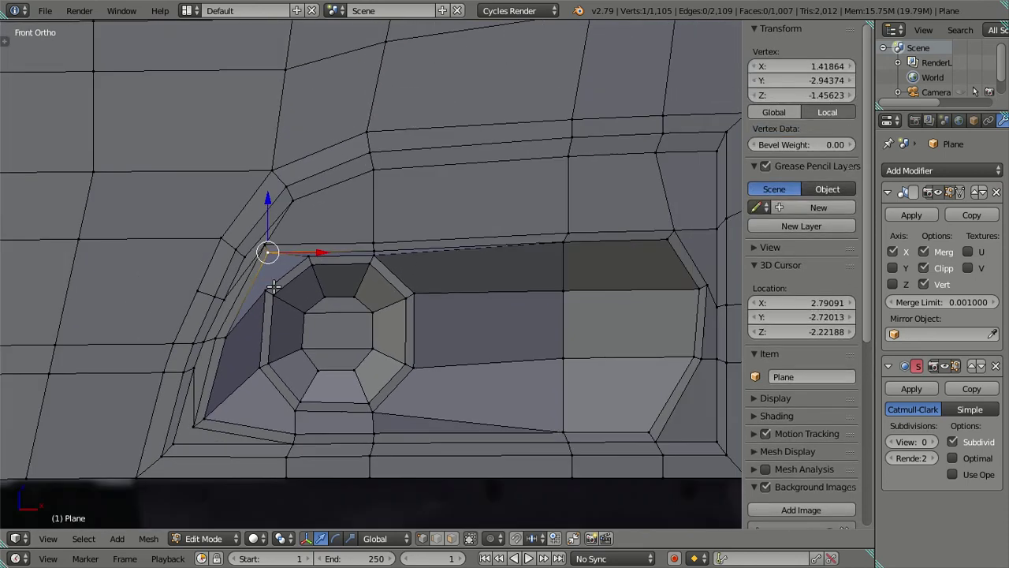
pyautogui.press('a')
pyautogui.keyDown('shift'); pyautogui.moveTo(509, 289); pyautogui.dragTo(441, 285, button='middle'); pyautogui.keyUp('shift')
pyautogui.moveTo(486, 333)
pyautogui.mouseDown(button='middle')
pyautogui.moveTo(489, 401)
pyautogui.moveTo(495, 263)
pyautogui.mouseUp(button='middle')
pyautogui.rightClick(490, 406)
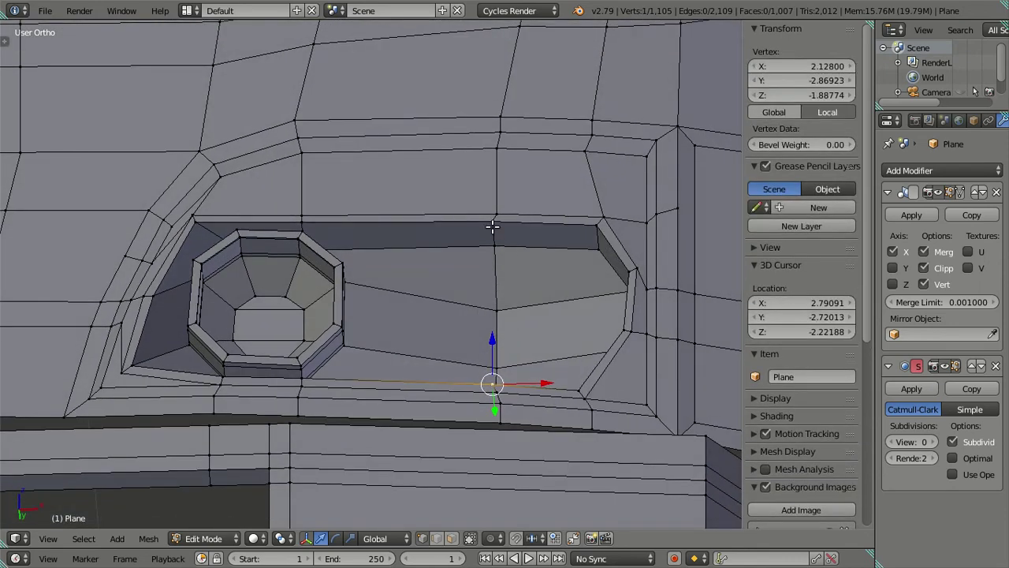
pyautogui.keyDown('alt'); pyautogui.rightClick(492, 227); pyautogui.keyUp('alt')
pyautogui.press('KP_1')
pyautogui.moveTo(532, 318); pyautogui.dragTo(541, 318)
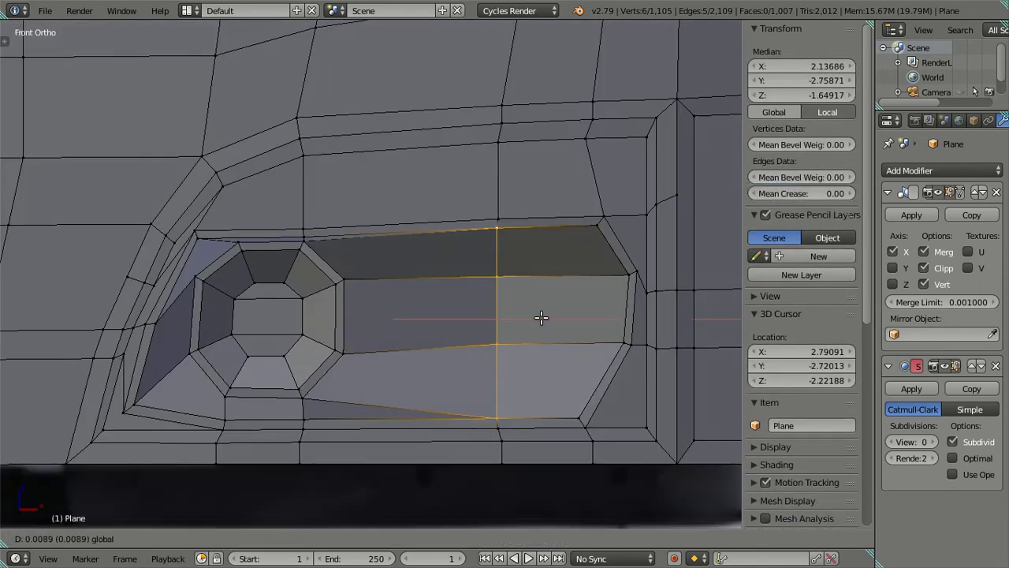
pyautogui.click(541, 318)
# Exit to Object Mode and orbit around the cab front.
pyautogui.scroll(-3, 541, 318)
pyautogui.press('Tab')
pyautogui.moveTo(536, 318)
pyautogui.mouseDown(button='middle')
pyautogui.moveTo(537, 307)
pyautogui.moveTo(462, 371)
pyautogui.moveTo(436, 335)
pyautogui.mouseUp(button='middle')
pyautogui.scroll(-3, 436, 334)
# Inspect the cab mesh in front and side views, in wireframe and edit mode.
pyautogui.scroll(3, 469, 304)
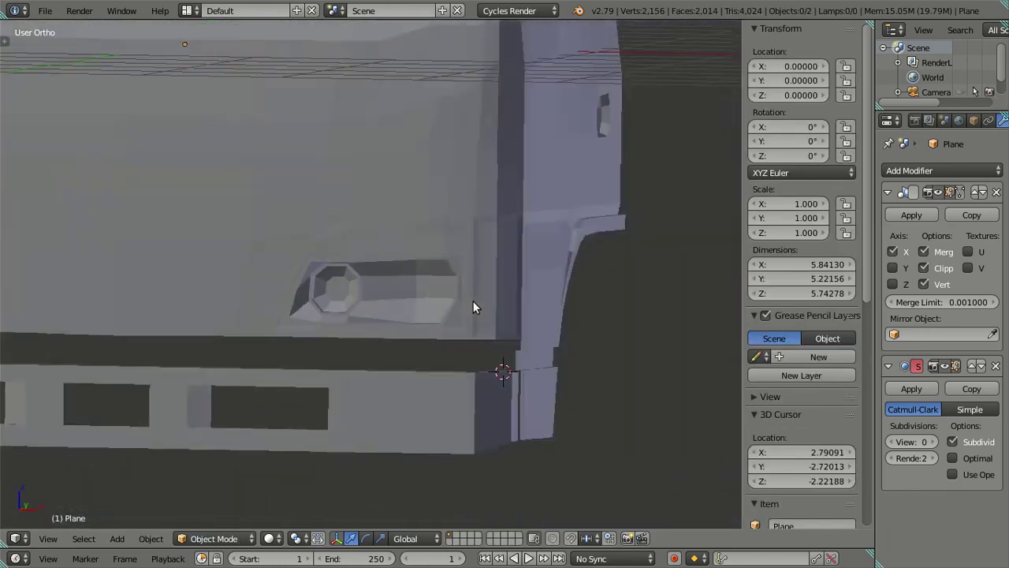
pyautogui.press('KP_1')
pyautogui.scroll(3, 539, 303)
pyautogui.keyDown('shift'); pyautogui.moveTo(559, 303); pyautogui.dragTo(424, 305, button='middle'); pyautogui.keyUp('shift')
pyautogui.scroll(1, 433, 306)
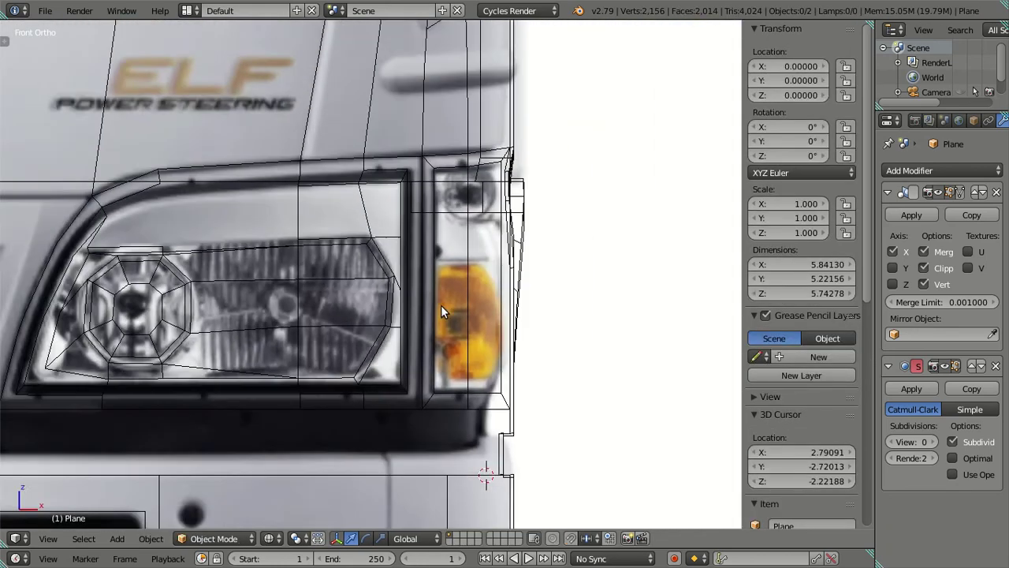
pyautogui.scroll(-4, 442, 307)
pyautogui.press('KP_3')
pyautogui.scroll(2, 372, 325)
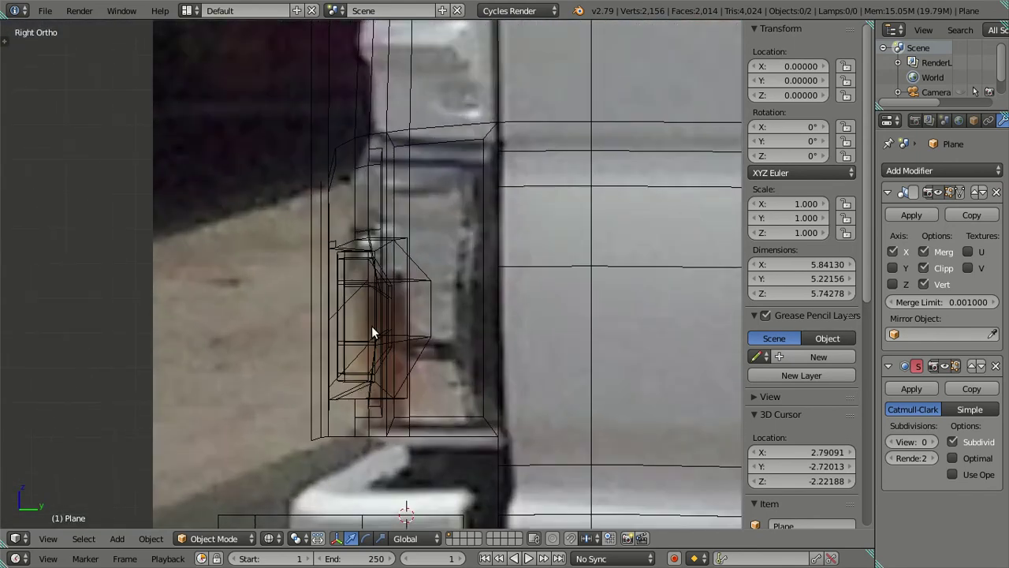
pyautogui.press('z')
pyautogui.moveTo(373, 324)
pyautogui.mouseDown(button='middle')
pyautogui.moveTo(387, 299)
pyautogui.moveTo(491, 371)
pyautogui.mouseUp(button='middle')
pyautogui.press('Tab')
pyautogui.scroll(3, 406, 293)
pyautogui.moveTo(406, 293)
pyautogui.mouseDown(button='middle')
pyautogui.moveTo(361, 362)
pyautogui.moveTo(460, 307)
pyautogui.mouseUp(button='middle')
pyautogui.scroll(-2, 464, 296)
pyautogui.moveTo(462, 265)
pyautogui.mouseDown(button='middle')
pyautogui.moveTo(546, 249)
pyautogui.moveTo(414, 293)
pyautogui.mouseUp(button='middle')
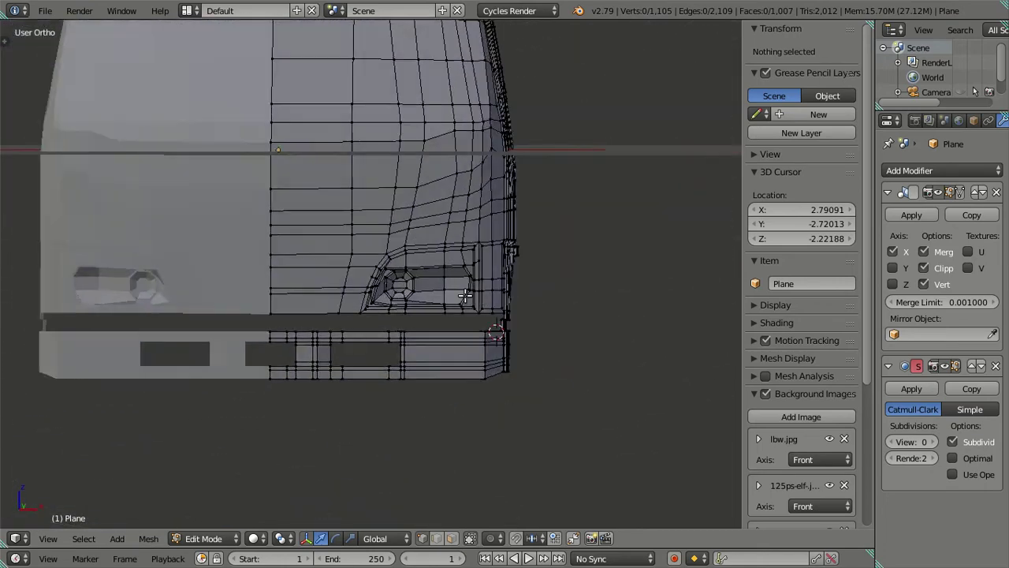
pyautogui.press('Tab')
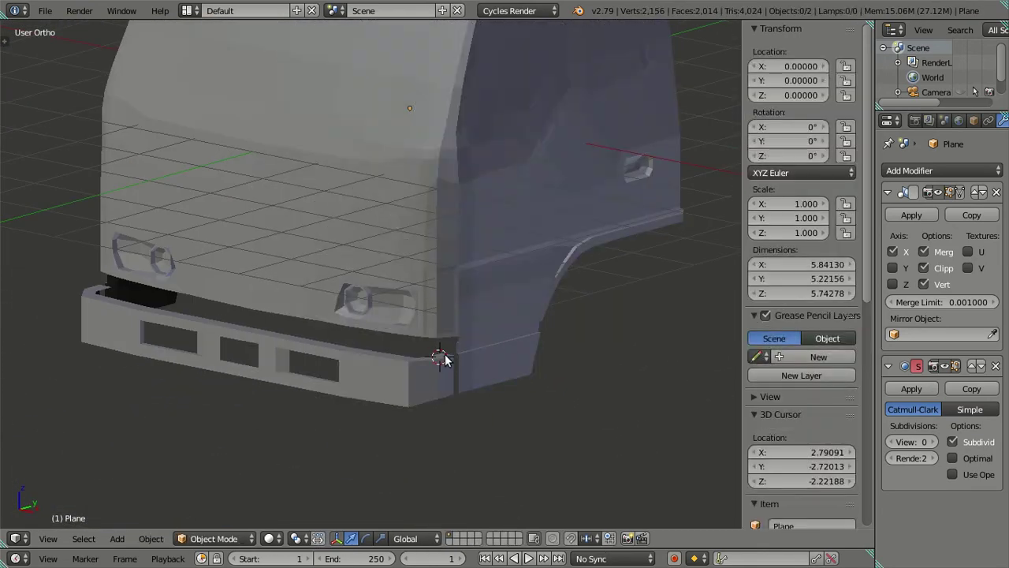
pyautogui.scroll(3, 415, 294)
# Set the Subdivision Surface viewport level to 2 and orbit the smoothed cab front.
pyautogui.doubleClick(931, 441)
pyautogui.moveTo(683, 421)
pyautogui.mouseDown(button='middle')
pyautogui.moveTo(479, 340)
pyautogui.moveTo(436, 311)
pyautogui.moveTo(440, 327)
pyautogui.moveTo(484, 344)
pyautogui.mouseUp(button='middle')
pyautogui.scroll(-3, 520, 335)
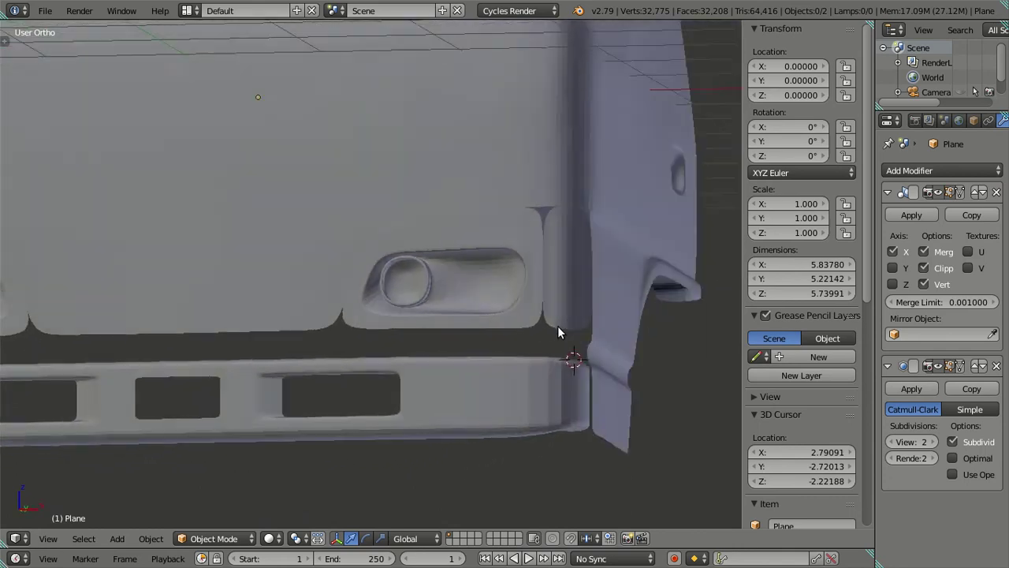
pyautogui.scroll(-2, 583, 327)
pyautogui.scroll(4, 584, 334)
pyautogui.moveTo(584, 334)
pyautogui.mouseDown(button='middle')
pyautogui.moveTo(418, 353)
pyautogui.moveTo(412, 343)
pyautogui.moveTo(506, 363)
pyautogui.moveTo(522, 354)
pyautogui.moveTo(490, 346)
pyautogui.mouseUp(button='middle')
# Compare the headlight wireframe with the reference photo in front view, in edit mode.
pyautogui.press('KP_1')
pyautogui.scroll(2, 492, 323)
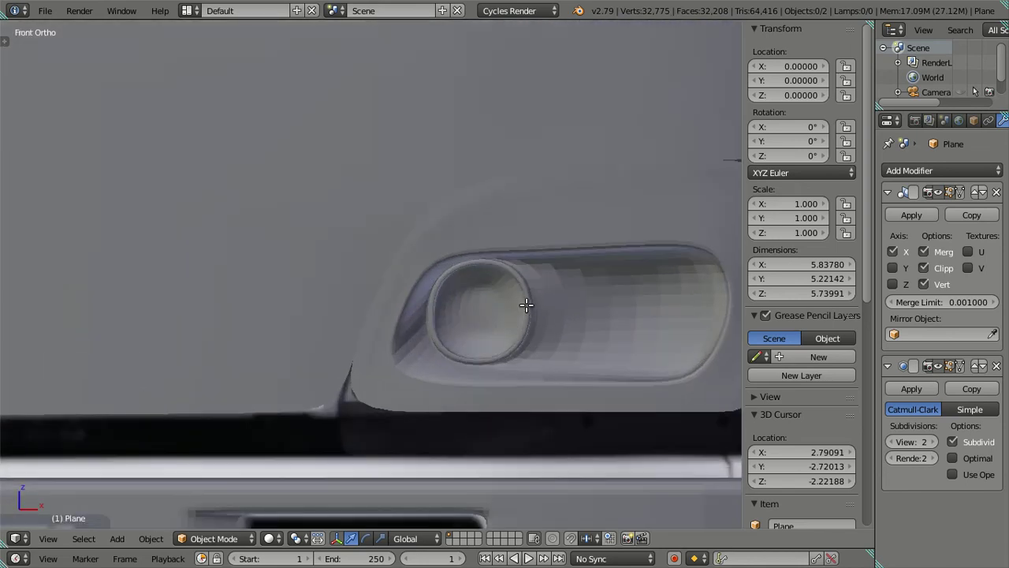
pyautogui.press('Tab')
pyautogui.keyDown('shift'); pyautogui.moveTo(354, 286); pyautogui.dragTo(417, 288, button='middle'); pyautogui.keyUp('shift')
pyautogui.scroll(1, 417, 288)
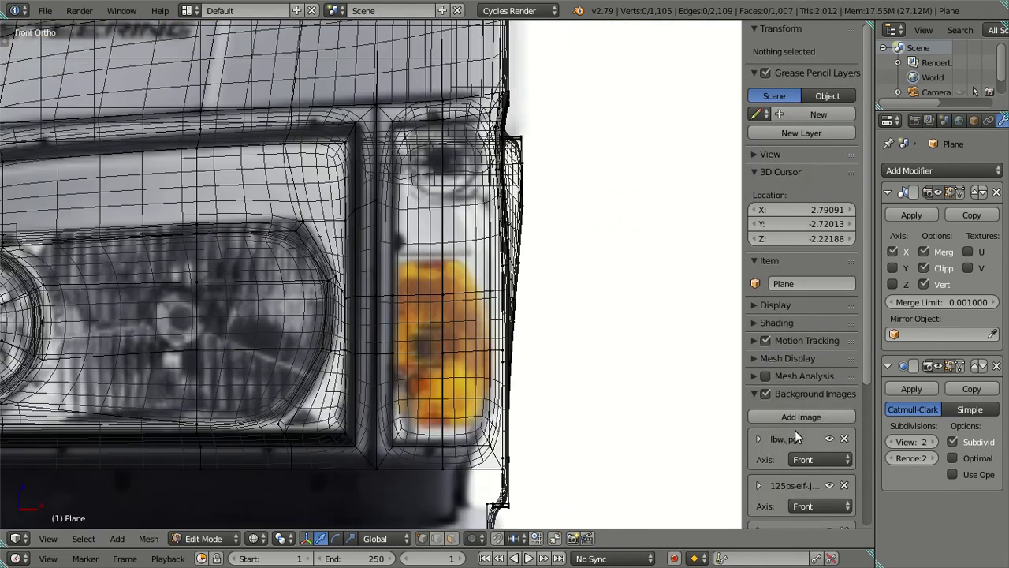
# Drop subdivision View to 0 and compare the headlight with the side and front truck photos.
pyautogui.moveTo(914, 441); pyautogui.dragTo(887, 442)
pyautogui.scroll(-3, 574, 358)
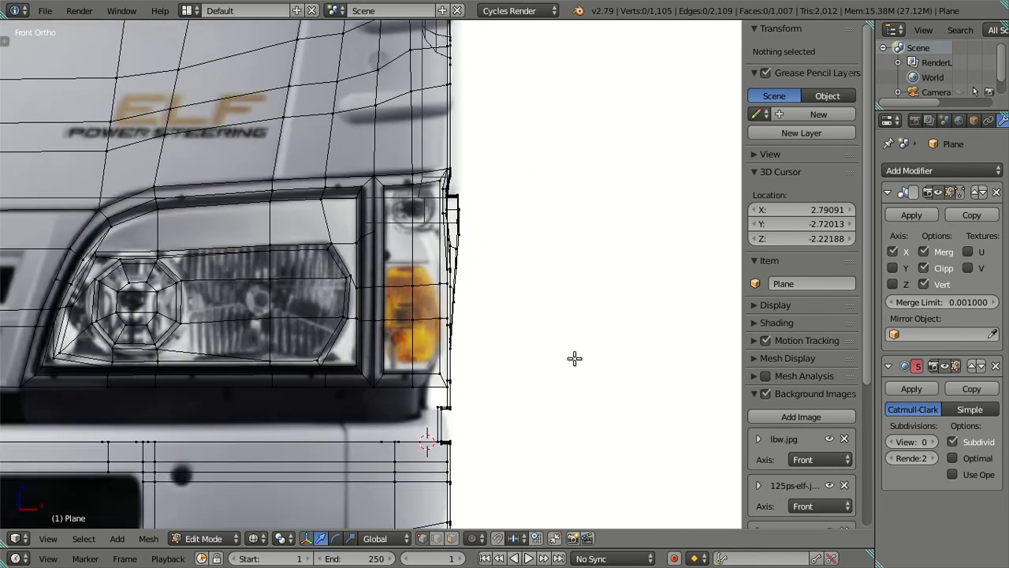
pyautogui.scroll(-5, 574, 359)
pyautogui.scroll(-2, 574, 359)
pyautogui.keyDown('shift'); pyautogui.moveTo(636, 356); pyautogui.dragTo(390, 362, button='middle'); pyautogui.keyUp('shift')
pyautogui.scroll(6, 387, 363)
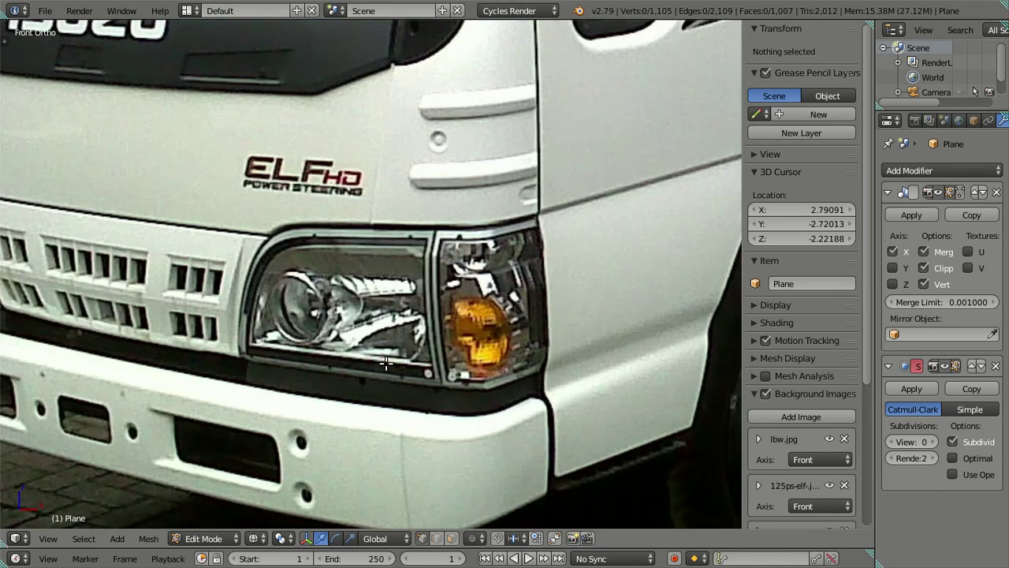
pyautogui.scroll(2, 430, 339)
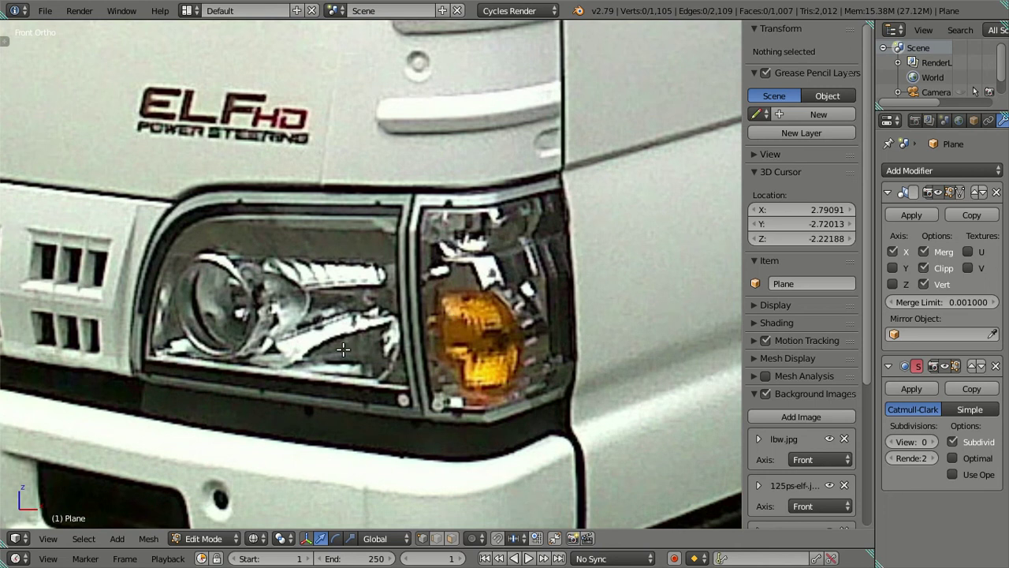
pyautogui.scroll(-3, 282, 375)
pyautogui.scroll(-3, 237, 331)
pyautogui.scroll(-3, 159, 294)
pyautogui.keyDown('shift'); pyautogui.moveTo(180, 299); pyautogui.dragTo(521, 317, button='middle'); pyautogui.keyUp('shift')
pyautogui.scroll(2, 379, 284)
pyautogui.moveTo(378, 284)
pyautogui.mouseDown(button='middle')
pyautogui.moveTo(407, 333)
pyautogui.moveTo(409, 361)
pyautogui.moveTo(443, 341)
pyautogui.moveTo(445, 371)
pyautogui.mouseUp(button='middle')
# Return to Object Mode, set subdivision View back to 2, and orbit to a level front view.
pyautogui.press('Tab')
pyautogui.scroll(2, 406, 327)
pyautogui.scroll(-1, 408, 378)
pyautogui.scroll(-2, 440, 363)
pyautogui.click(933, 442)
pyautogui.click(932, 441)
pyautogui.scroll(2, 603, 455)
pyautogui.moveTo(603, 454)
pyautogui.mouseDown(button='middle')
pyautogui.moveTo(575, 389)
pyautogui.moveTo(392, 371)
pyautogui.moveTo(570, 419)
pyautogui.mouseUp(button='middle')
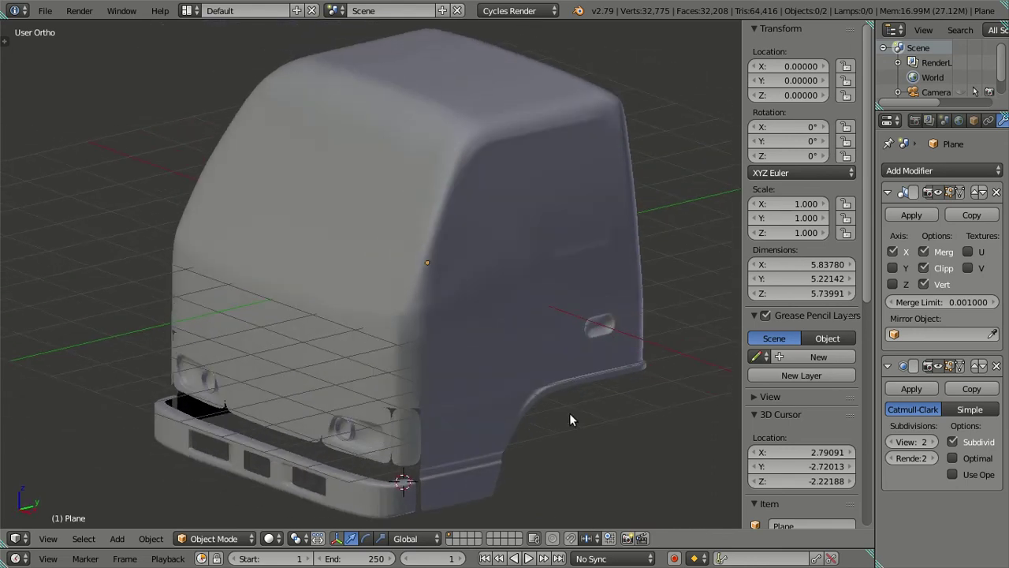
# Save over the existing Isuzu ELF NKR 71 file and exit window fullscreen.
pyautogui.hotkey('ctrl', 's')
pyautogui.click(556, 405)
pyautogui.click(122, 10)
pyautogui.click(130, 42)
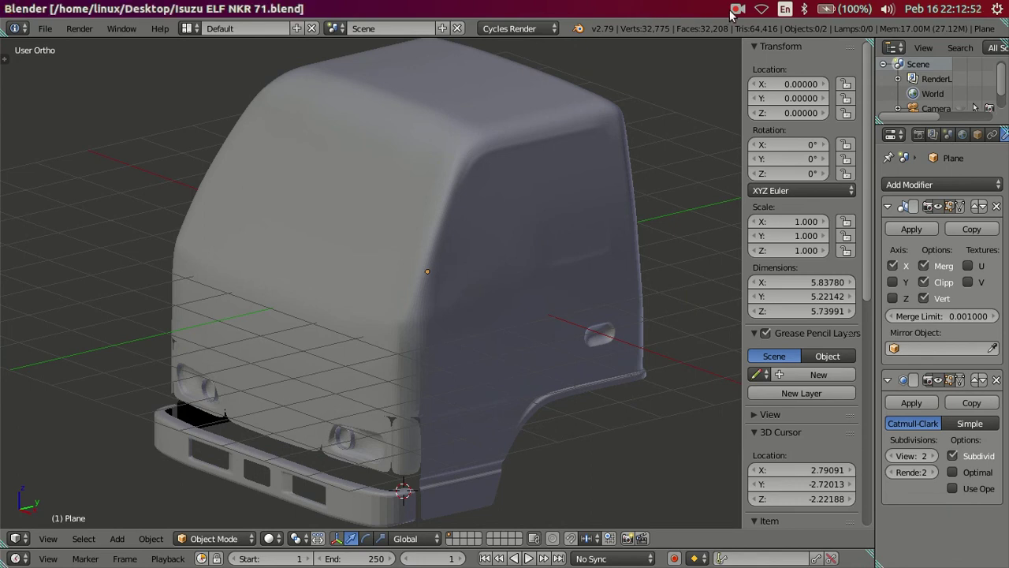
pyautogui.click(734, 10)
pyautogui.click(736, 10)
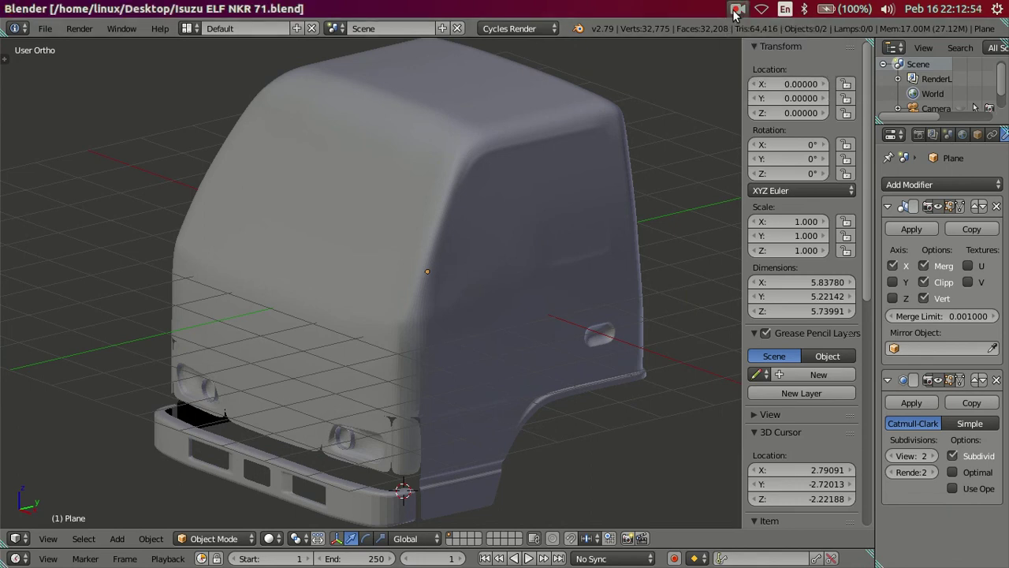